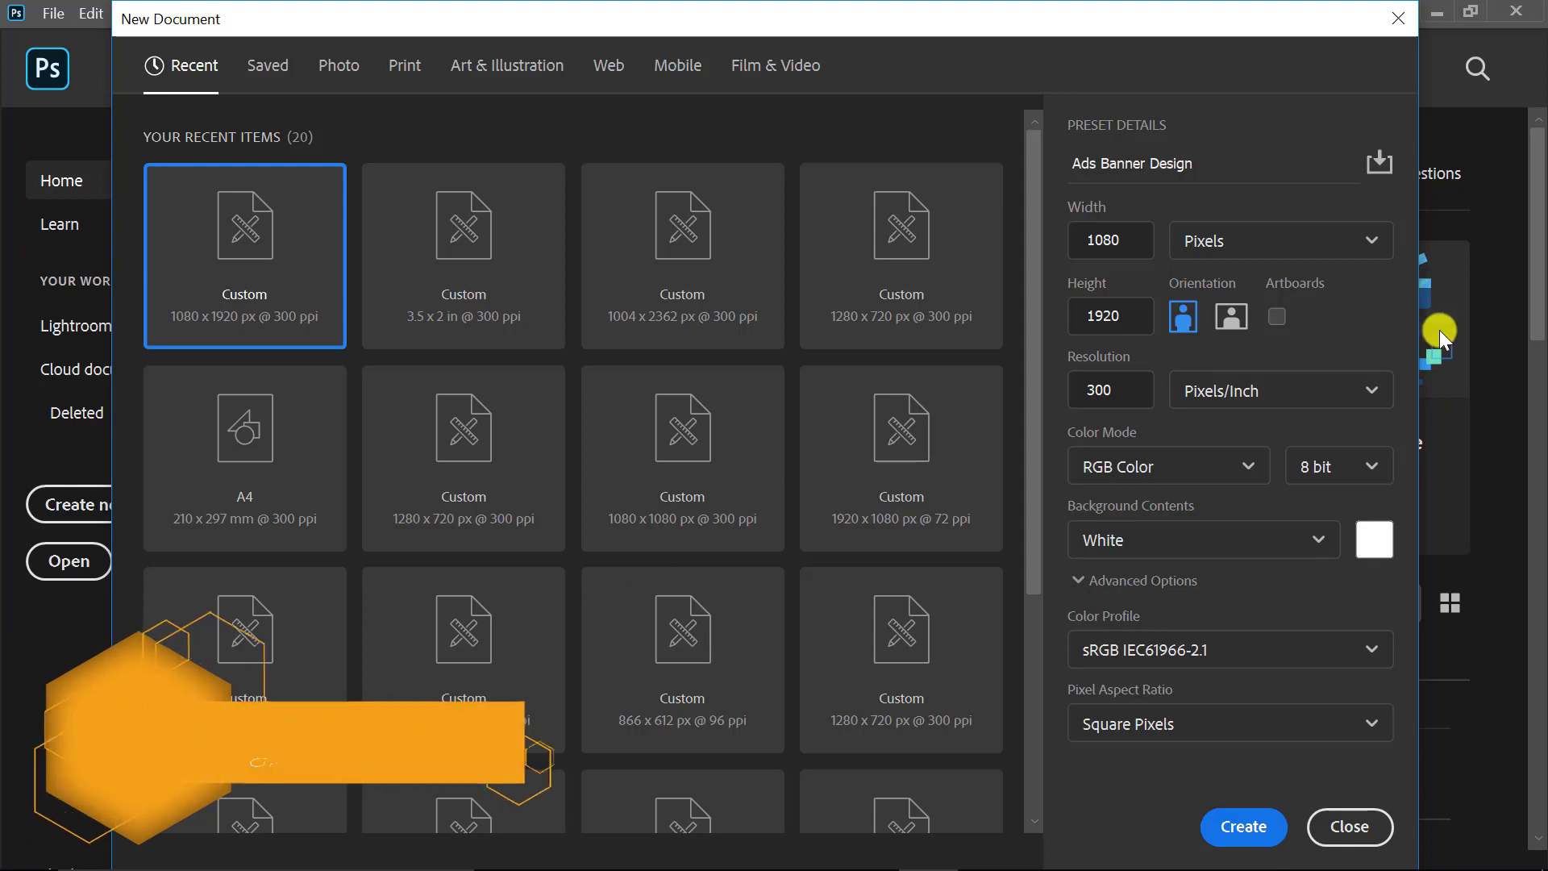
Step: Confirm the 1080 px width and 300 ppi resolution, then create the document
left_click(1119, 239)
left_click(1113, 393)
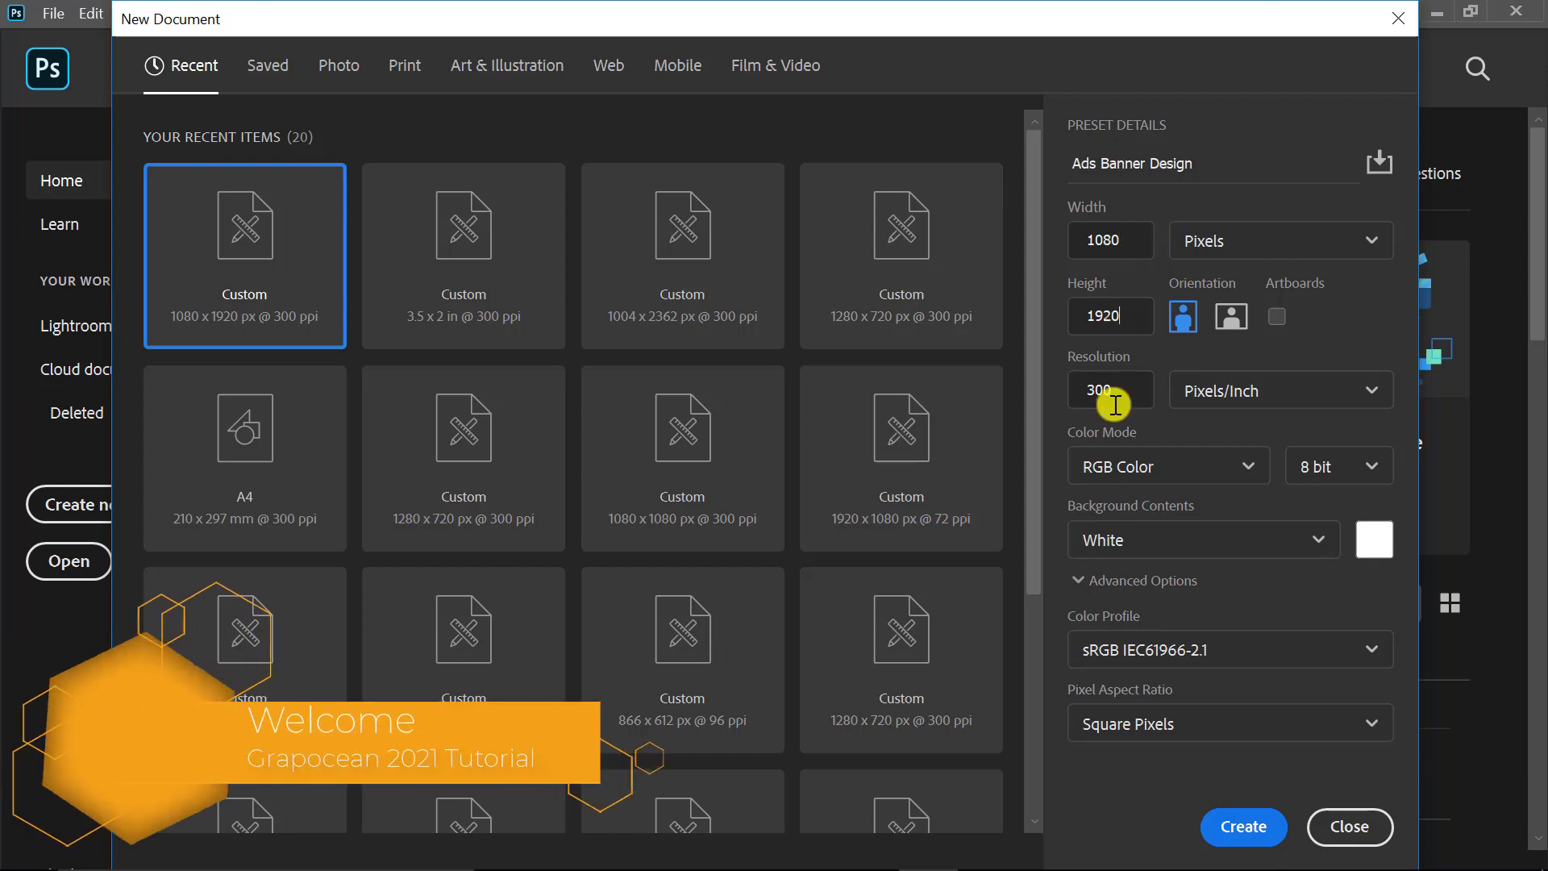
left_click(1244, 831)
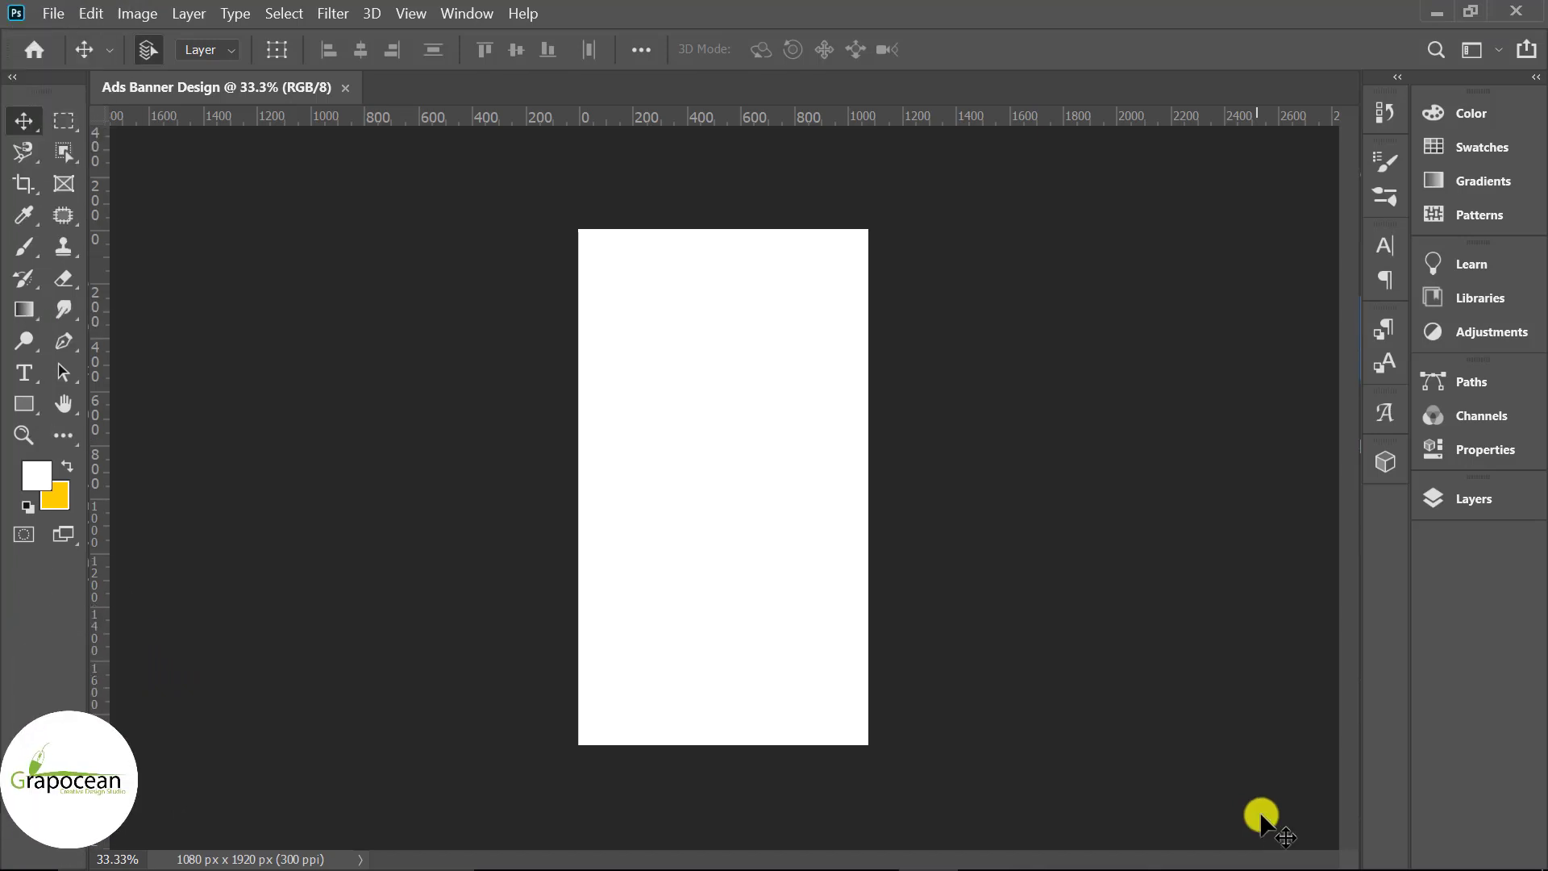
Step: Open the images BqptQ33mt5, g9pyHXQFH4 and pSyiMclz3Y together from the Instagram Banner Design folder
left_click(50, 16)
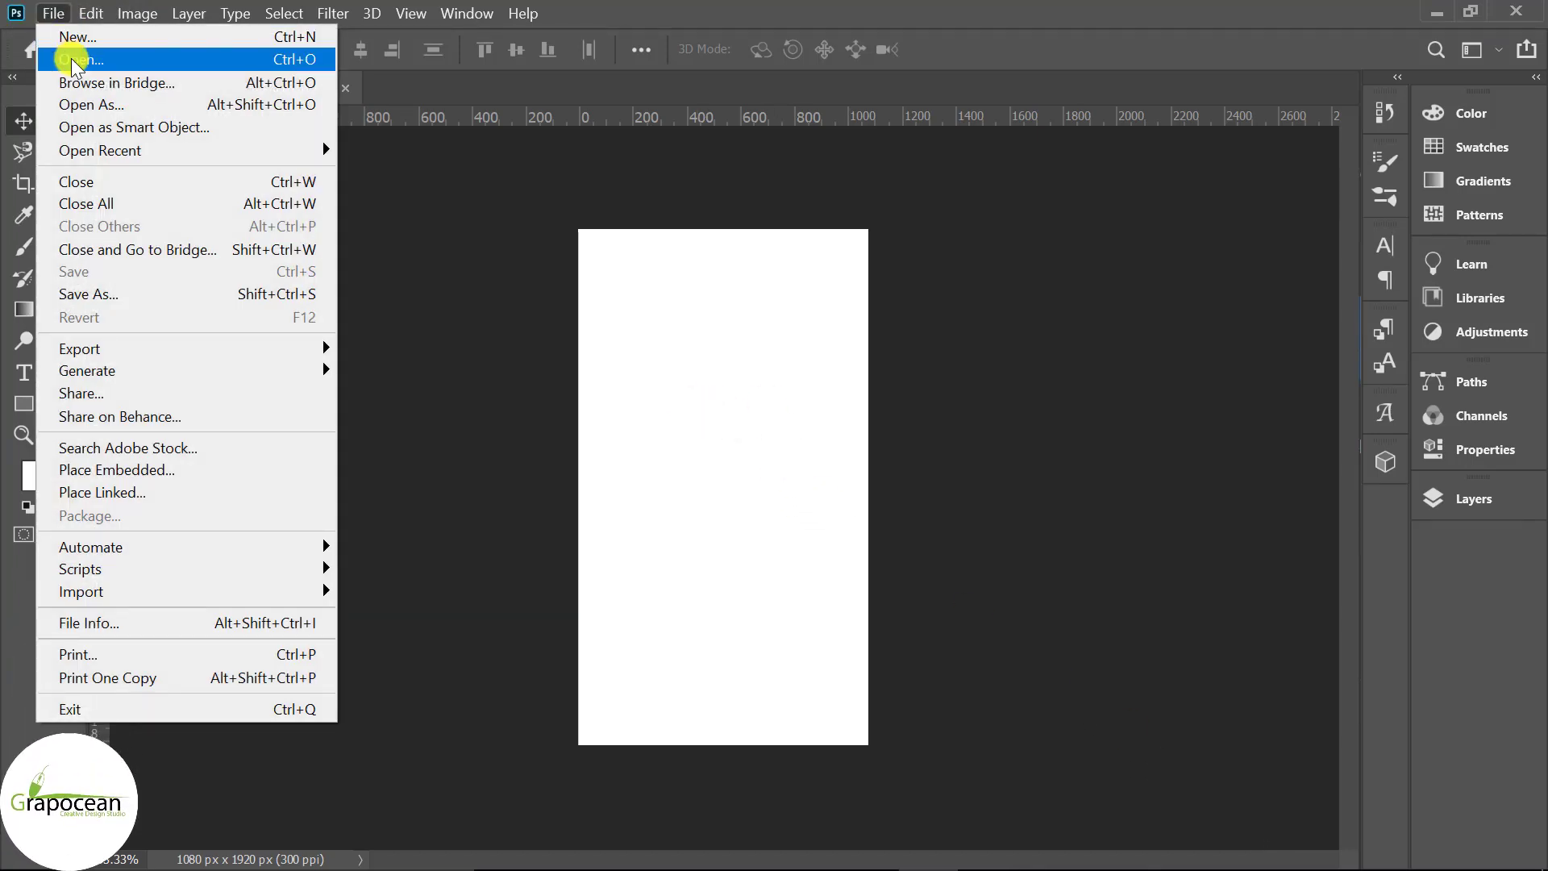
left_click(74, 60)
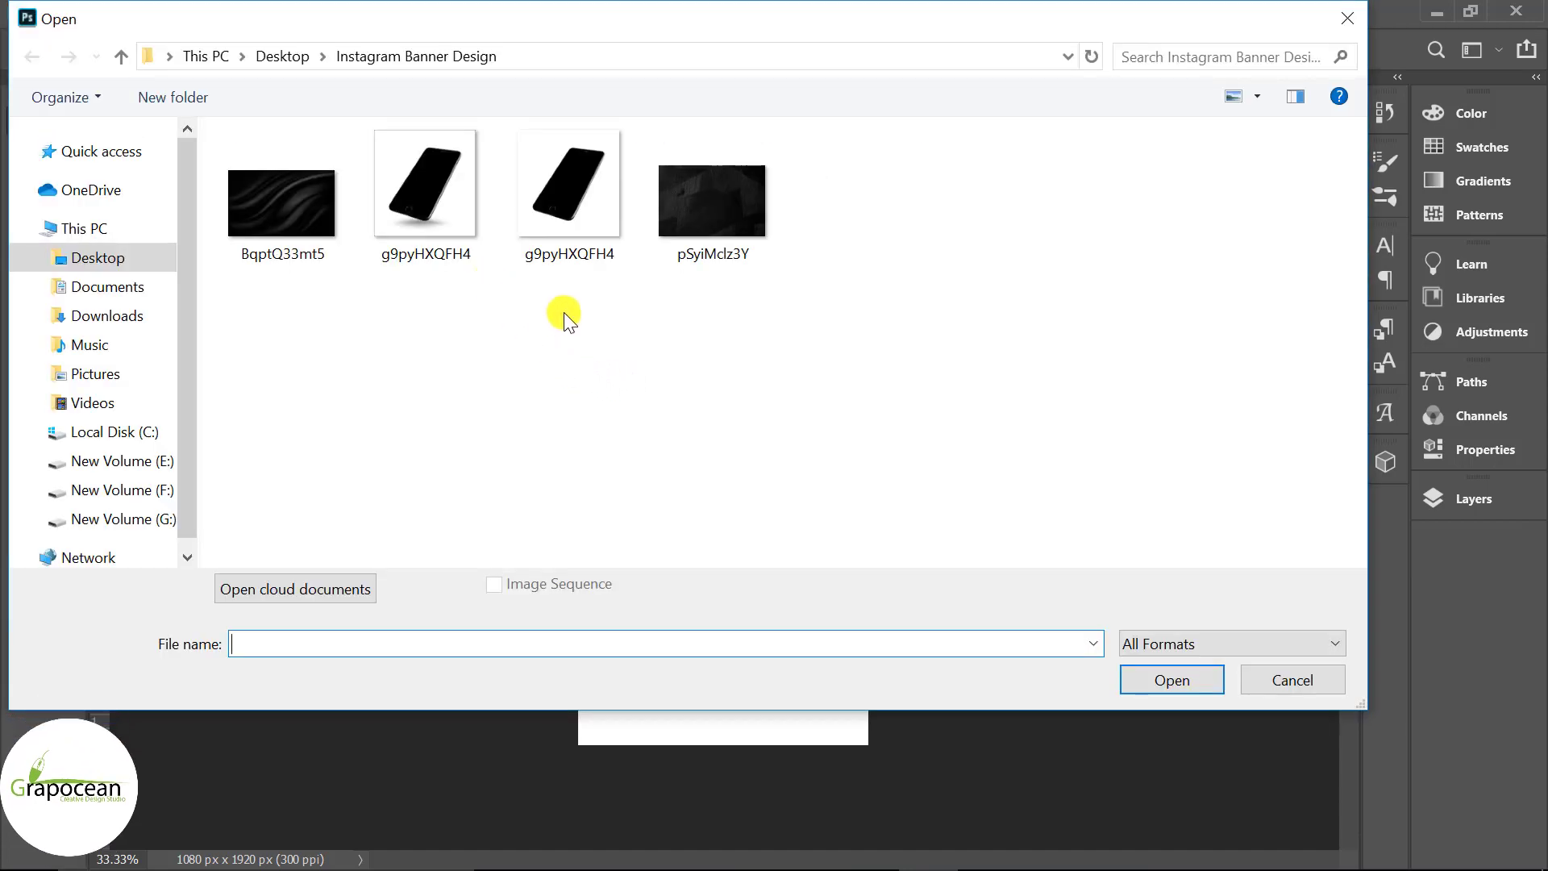
left_click(579, 210)
left_click(342, 231, "ctrl")
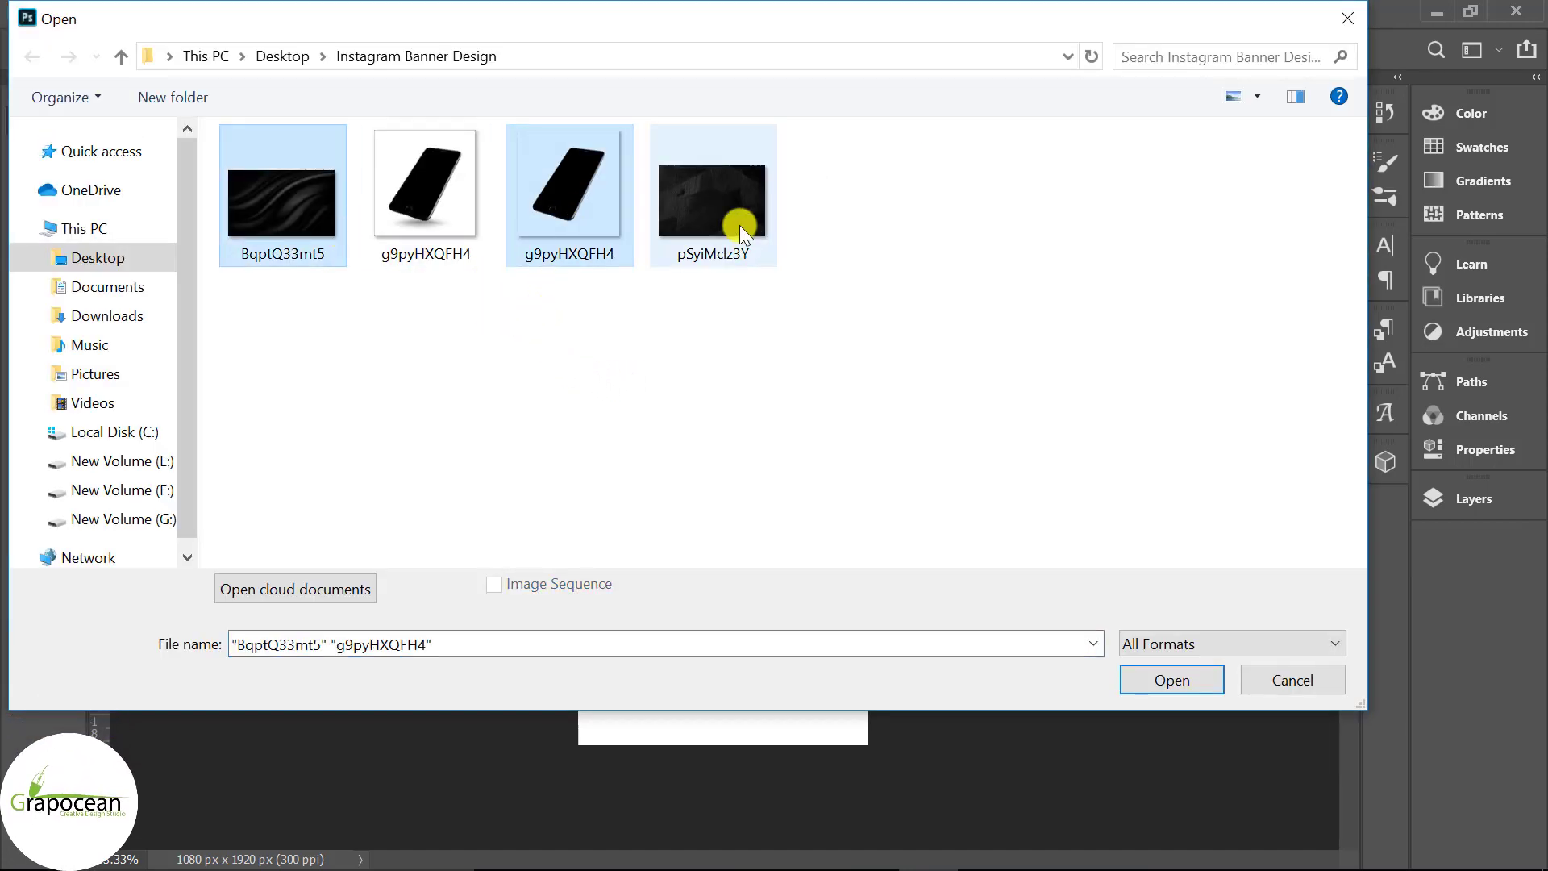
left_click(738, 225, "ctrl")
left_click(1172, 680)
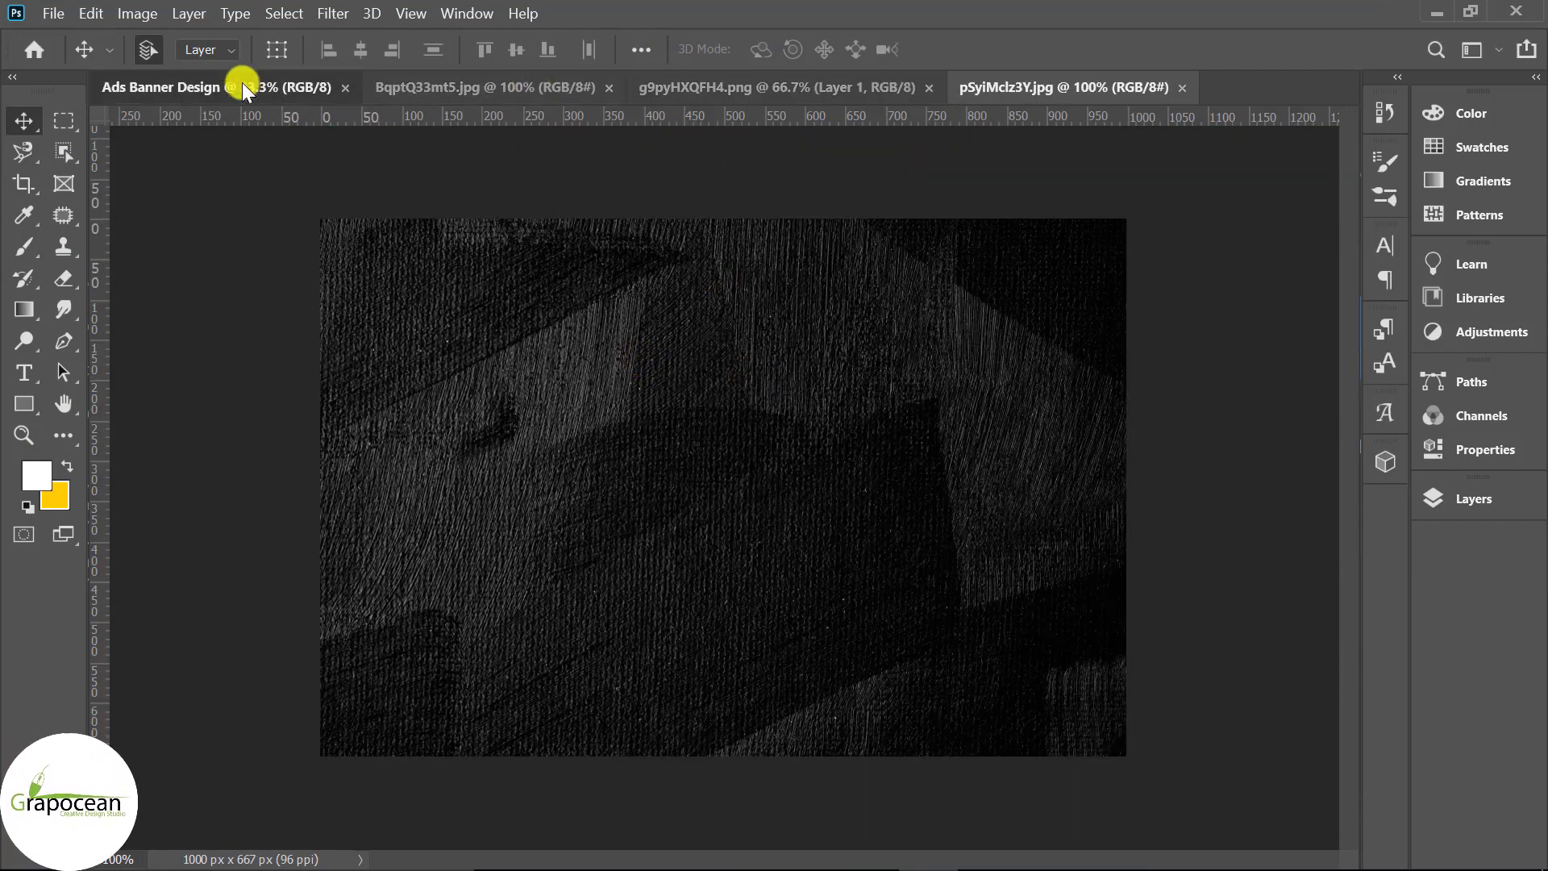
Step: Return to the dark texture image with the Layers panel showing
left_click(242, 84)
left_click(1045, 88)
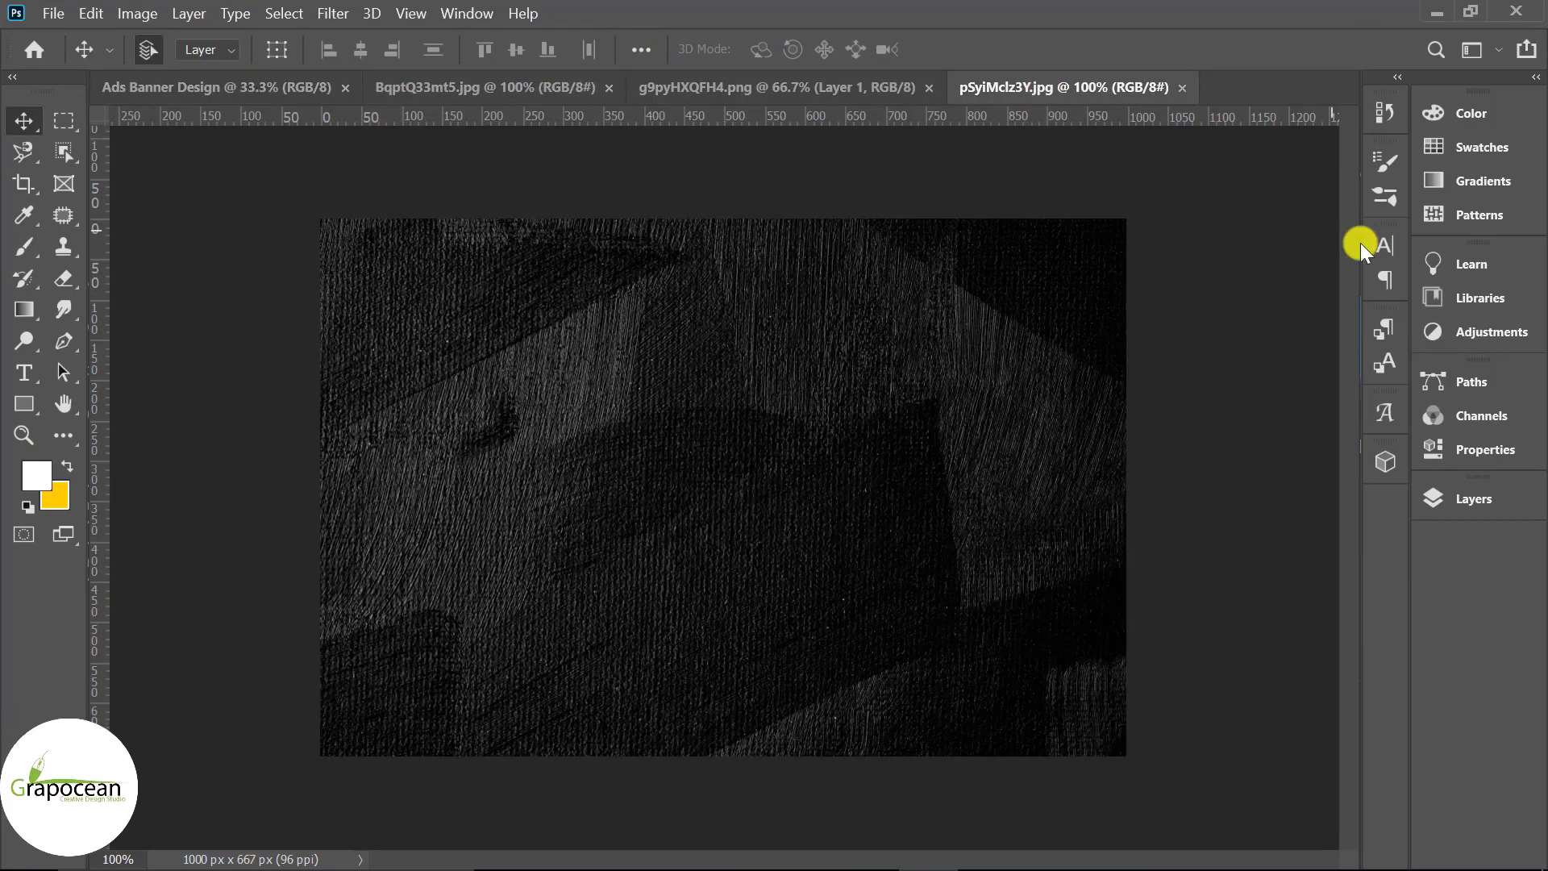
left_click(1439, 499)
Step: Unlock the dark texture, bring it into the banner, and scale it about 150% across the lower half
left_click(1366, 299)
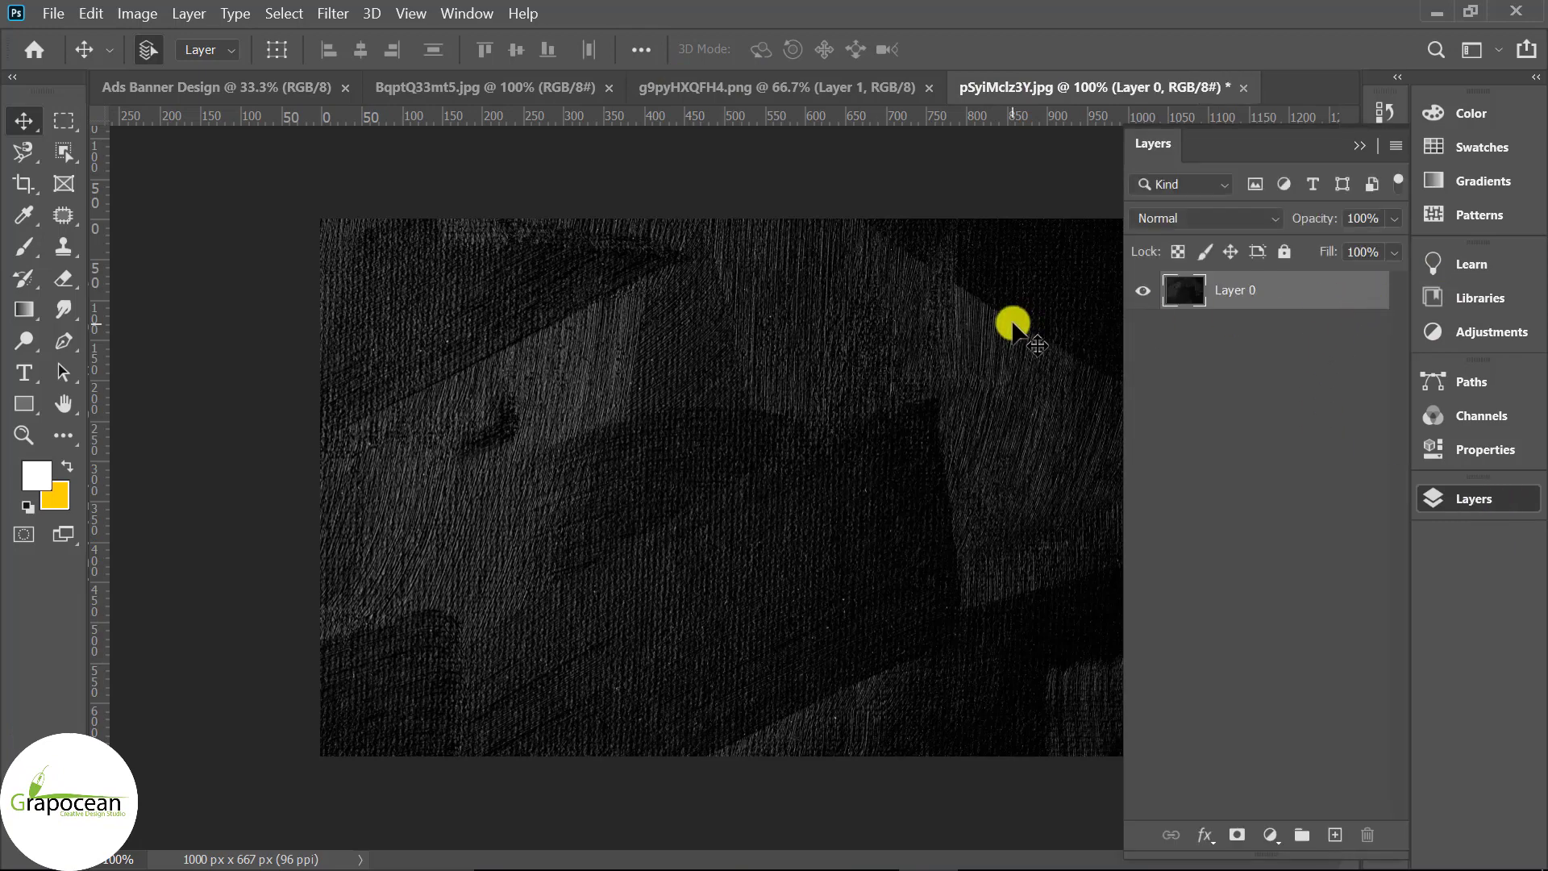
mouse_move(1013, 321)
left_mouse_down()
mouse_move(245, 112)
mouse_move(645, 426)
mouse_move(752, 447)
mouse_move(763, 626)
left_mouse_up()
key("ctrl+t")
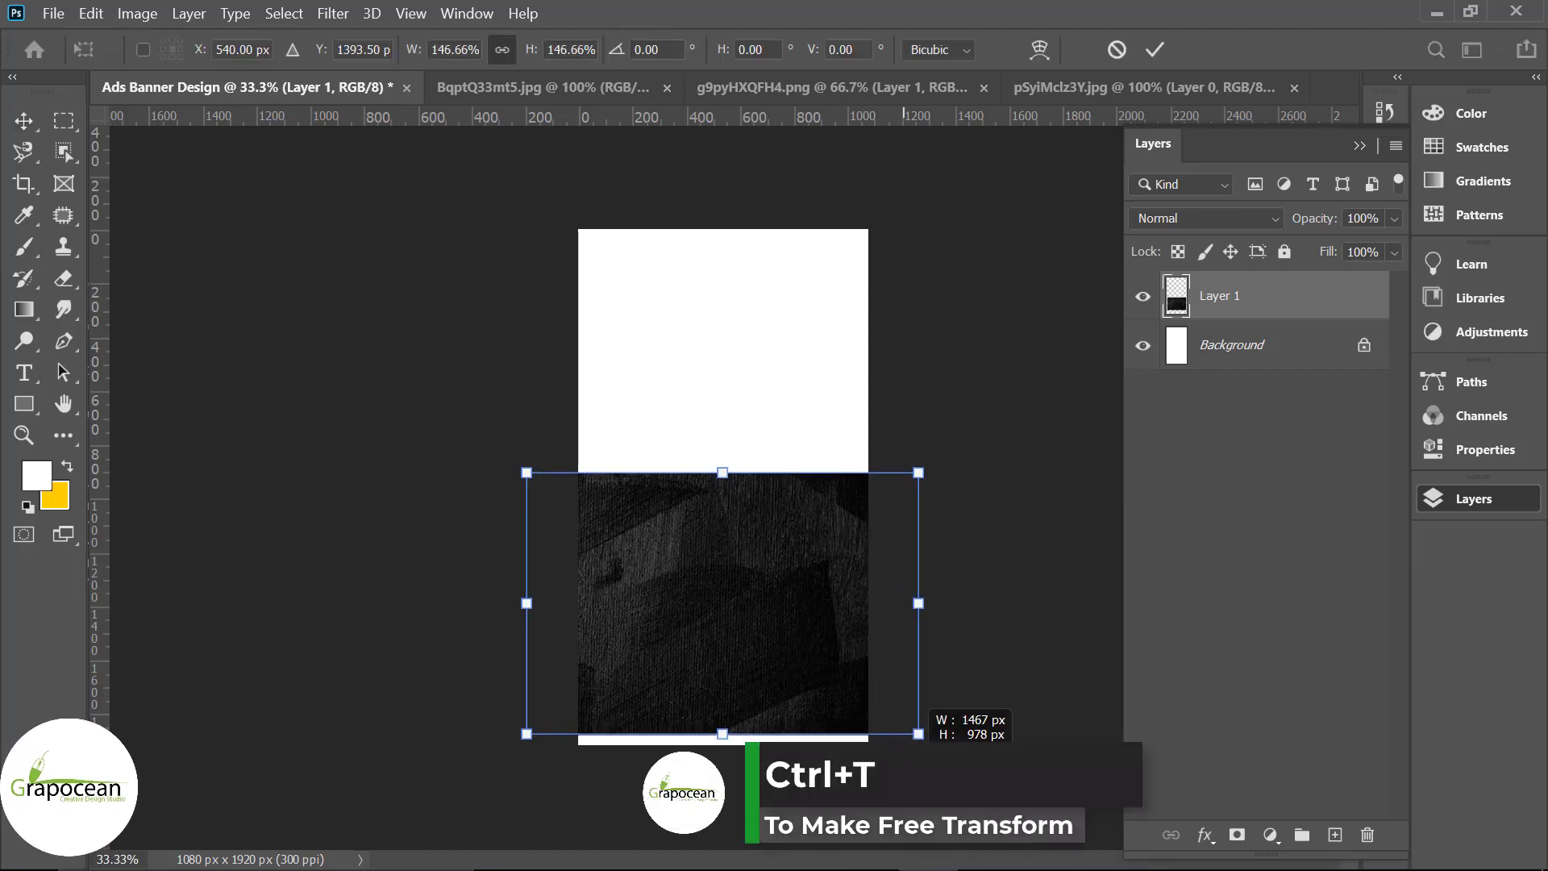
left_click_drag(890, 738, 927, 746)
left_click_drag(801, 650, 801, 669)
left_click(1166, 45)
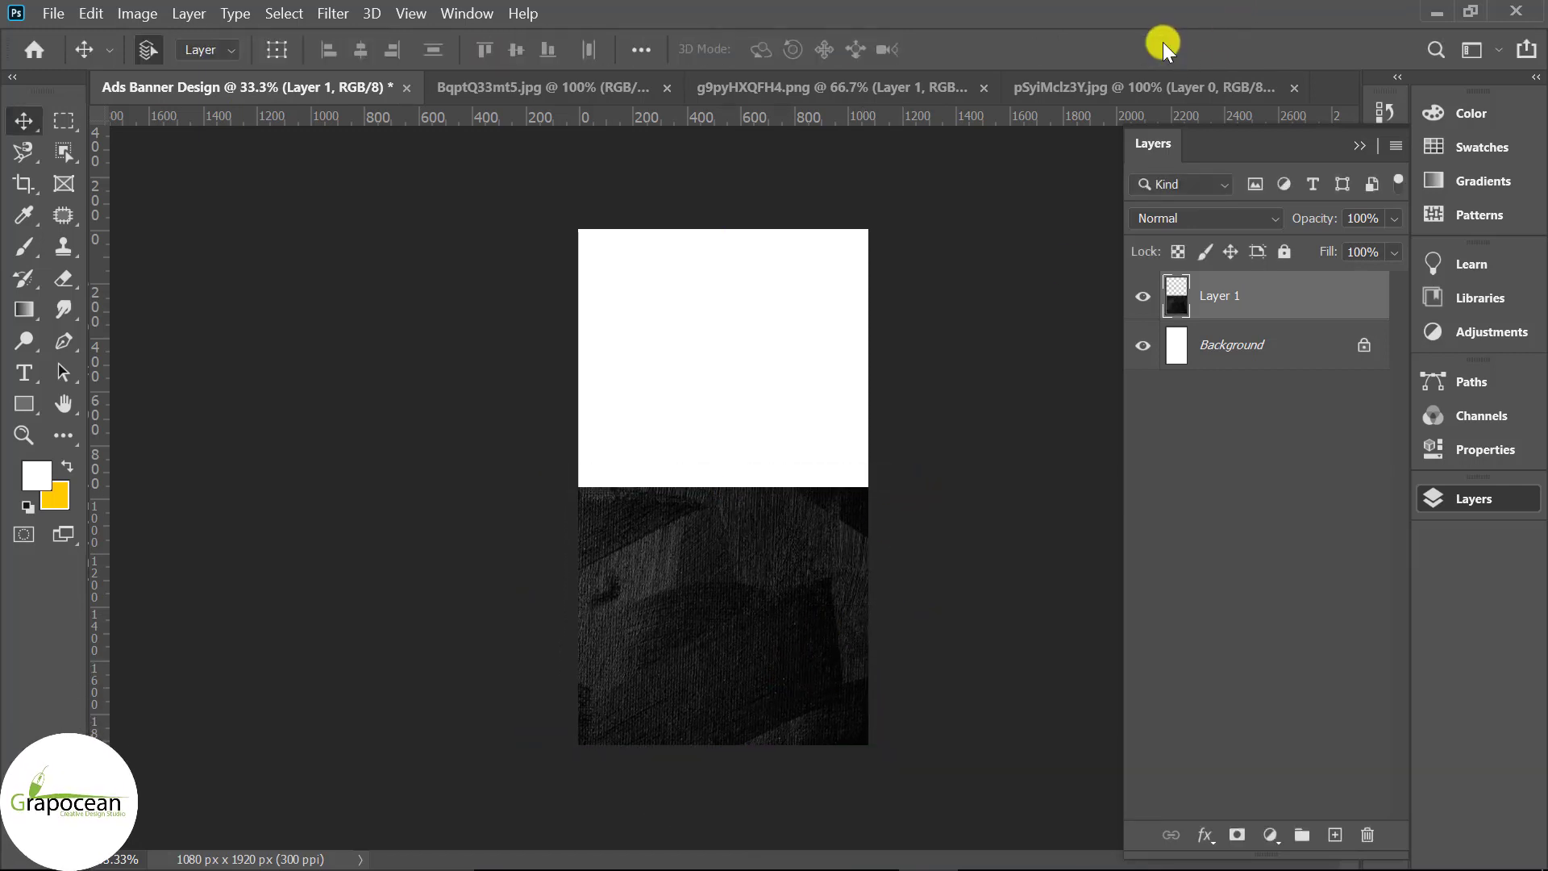
Step: Unlock the silk image and bring it into the banner as Layer 2
left_click(550, 78)
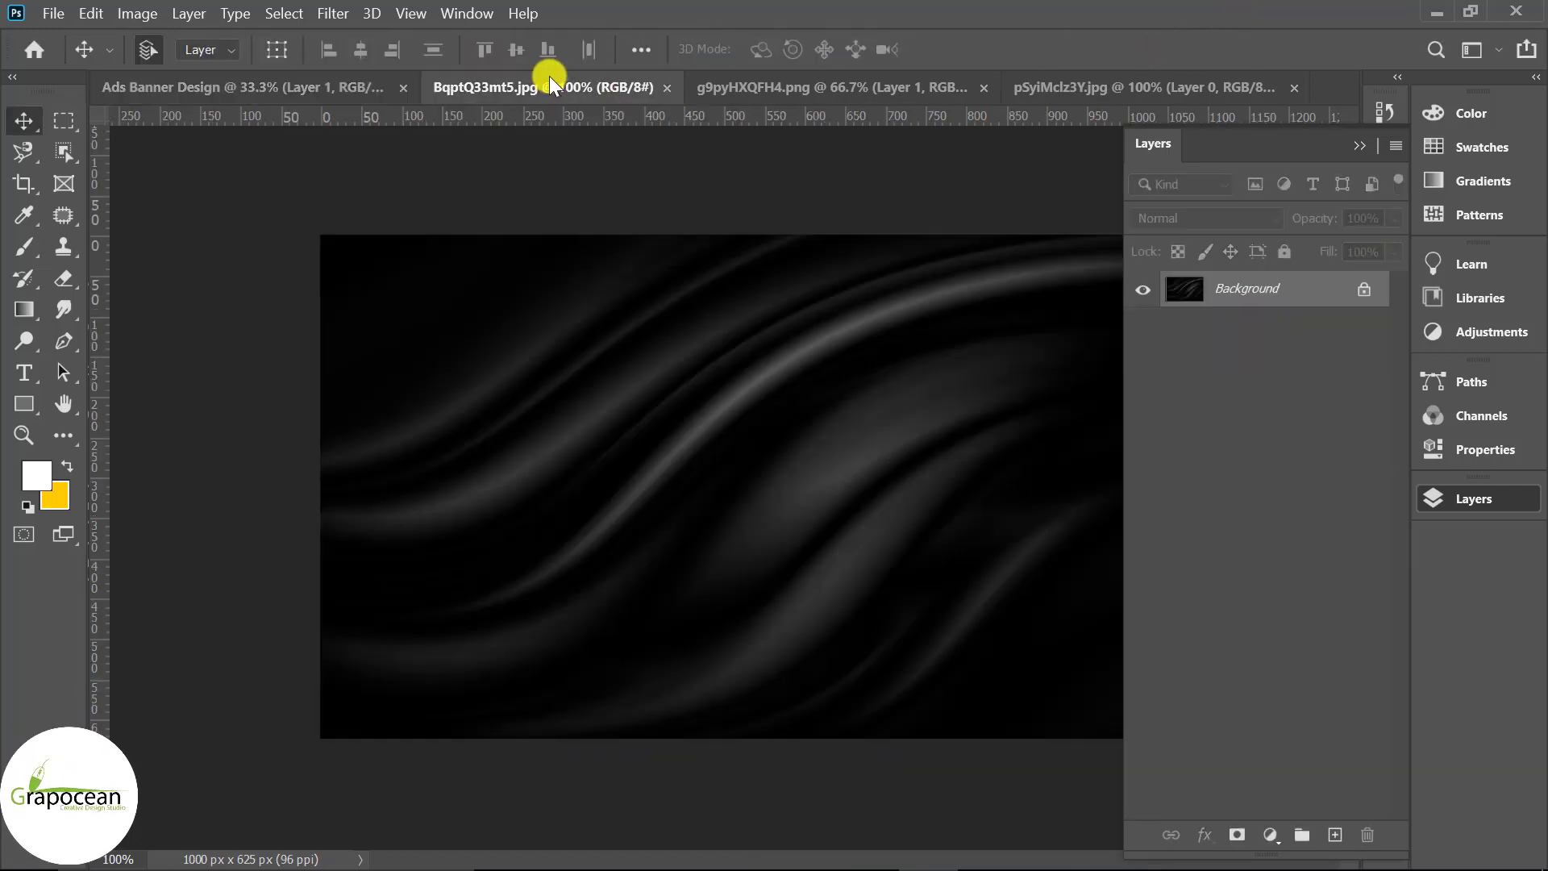
left_click(1368, 298)
left_click_drag(871, 254, 707, 385)
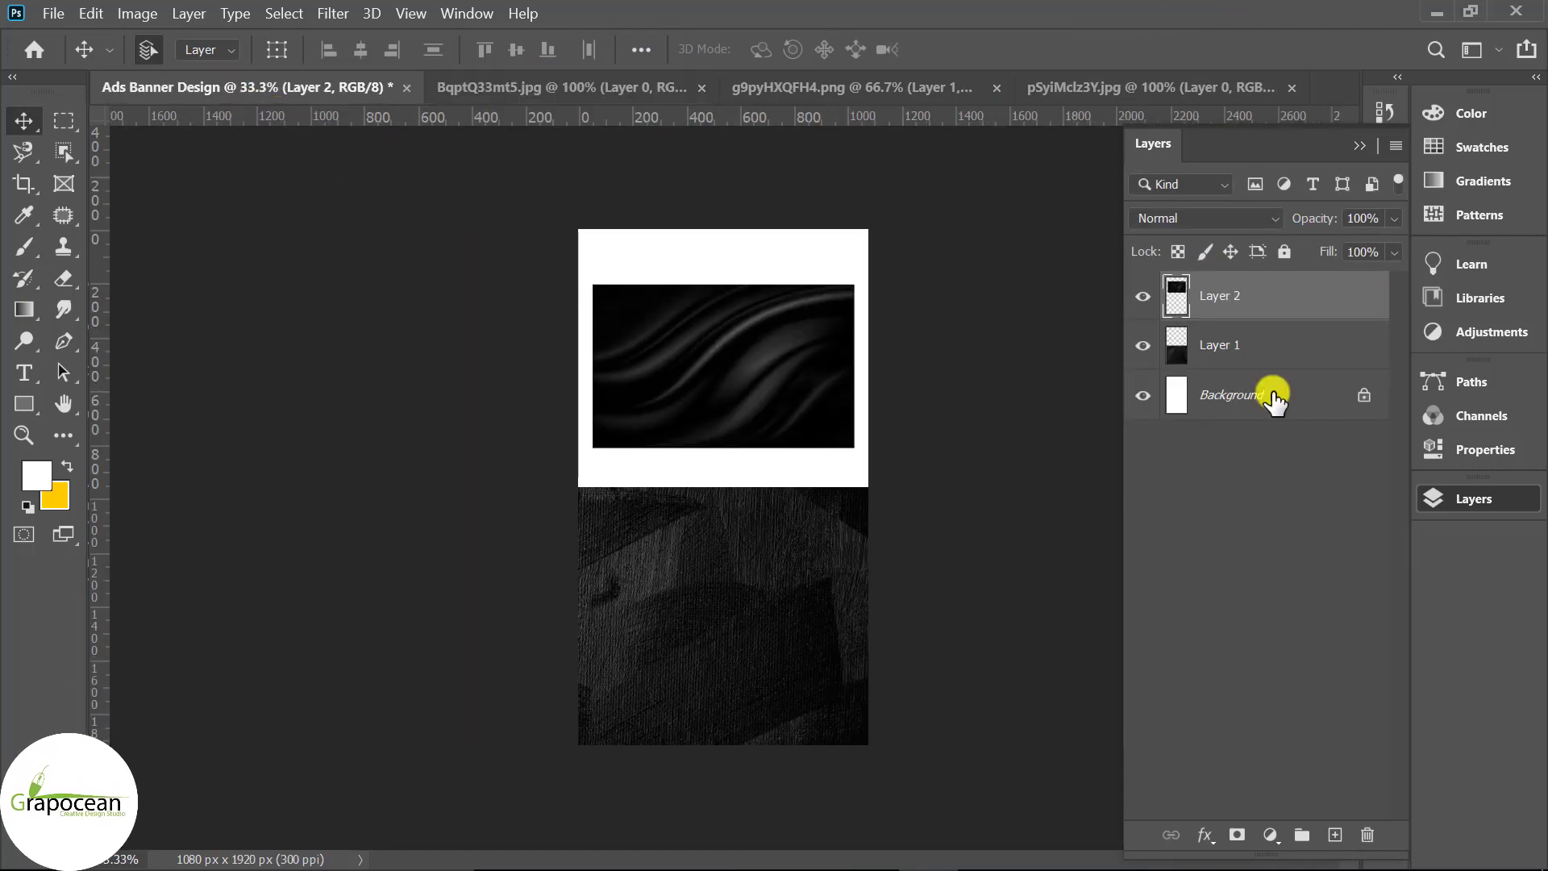
left_click(1273, 396)
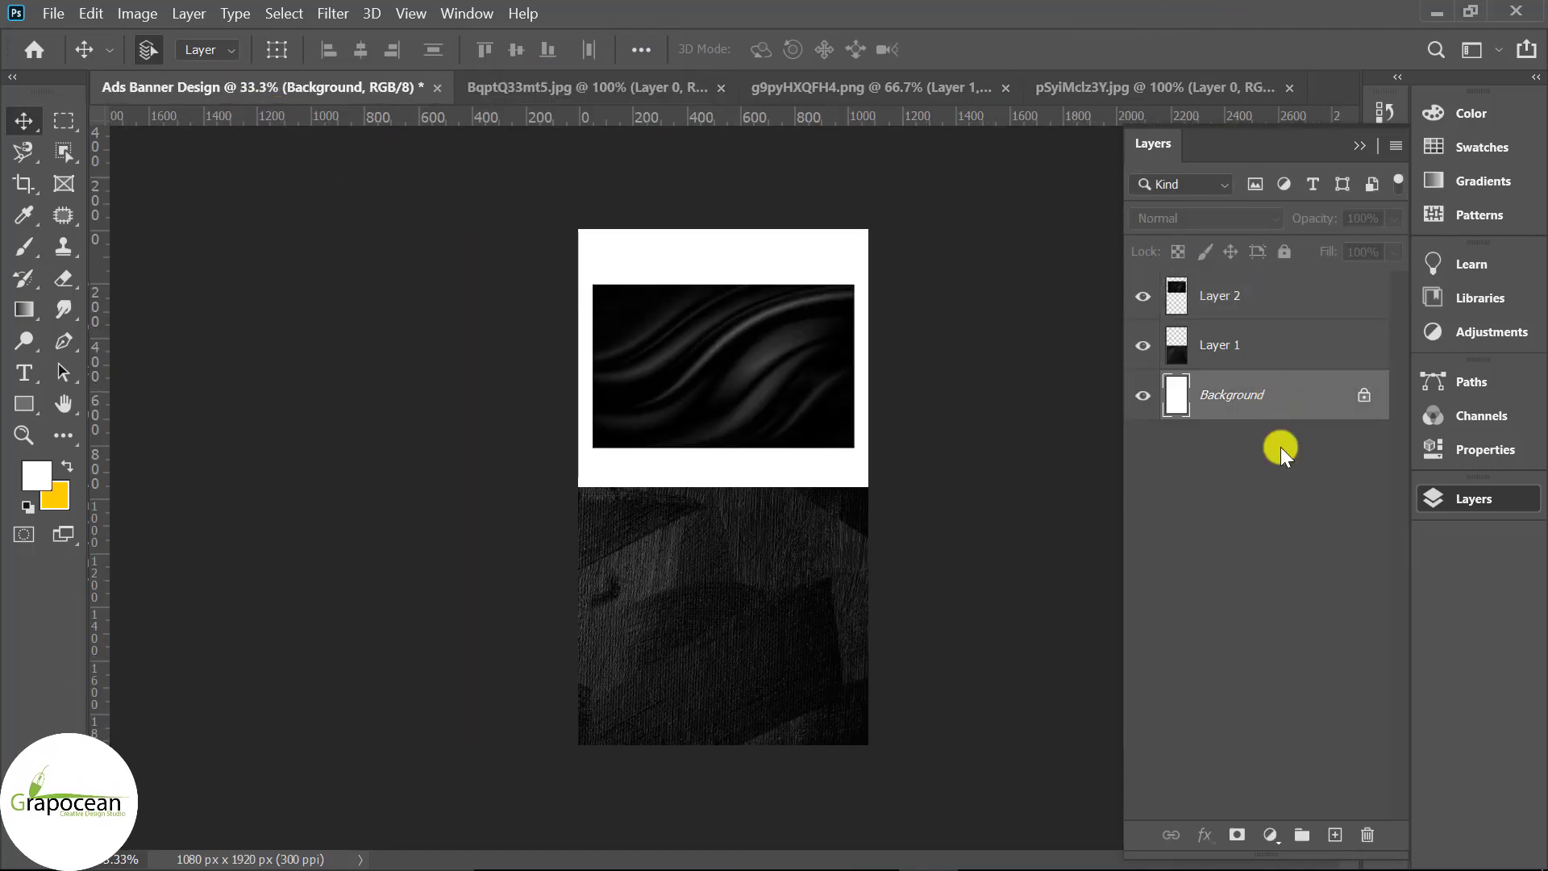
Step: Add a black Solid Color fill layer above the Background
left_click(1271, 835)
left_click(1314, 408)
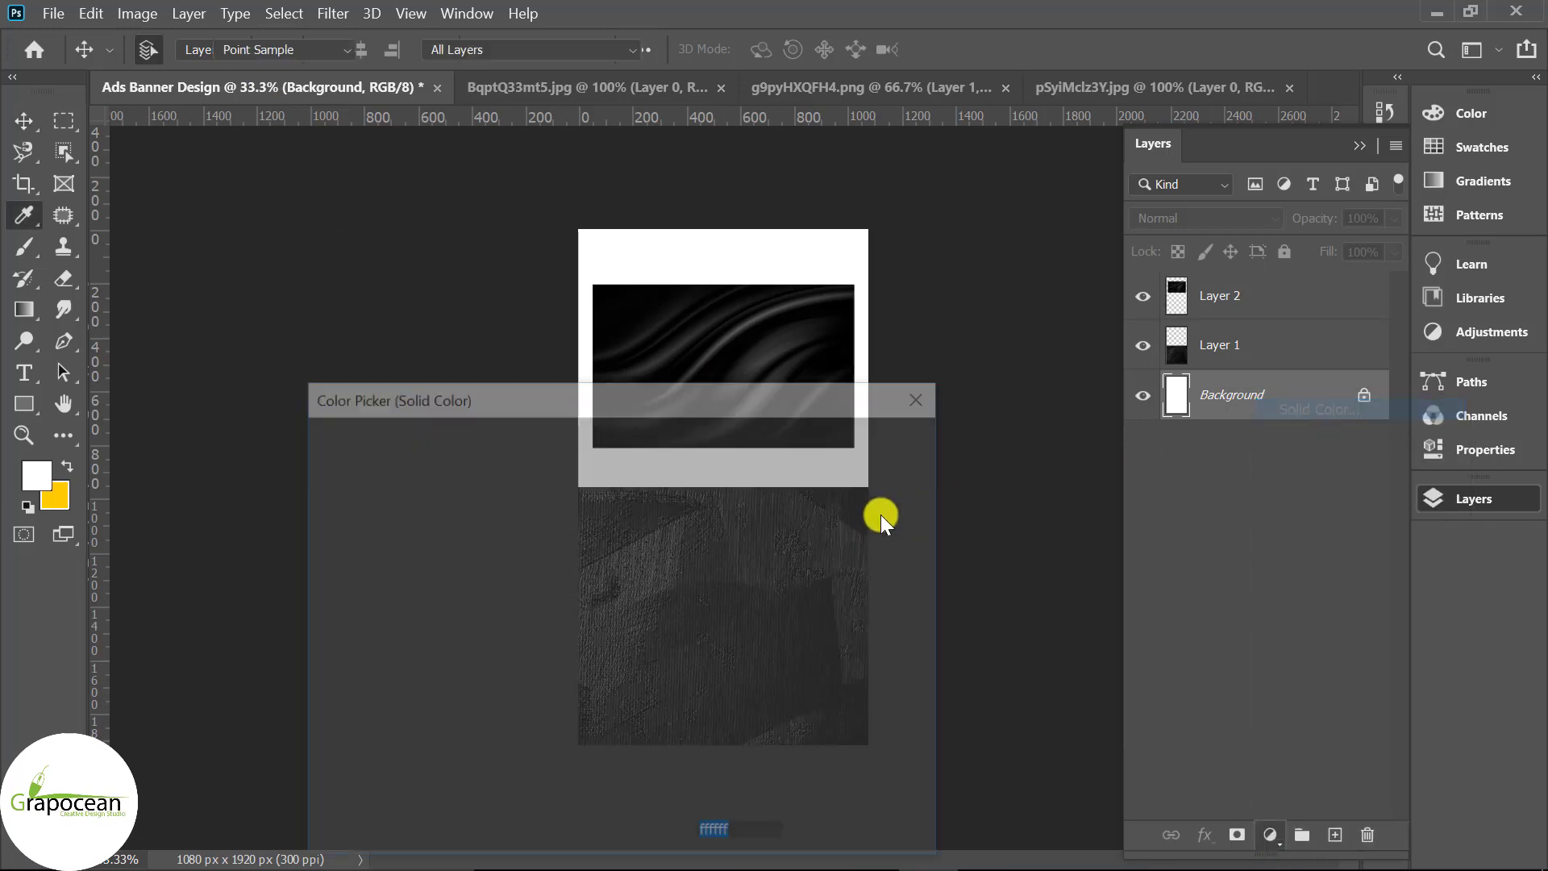
left_click_drag(742, 403, 825, 638)
left_click(866, 506)
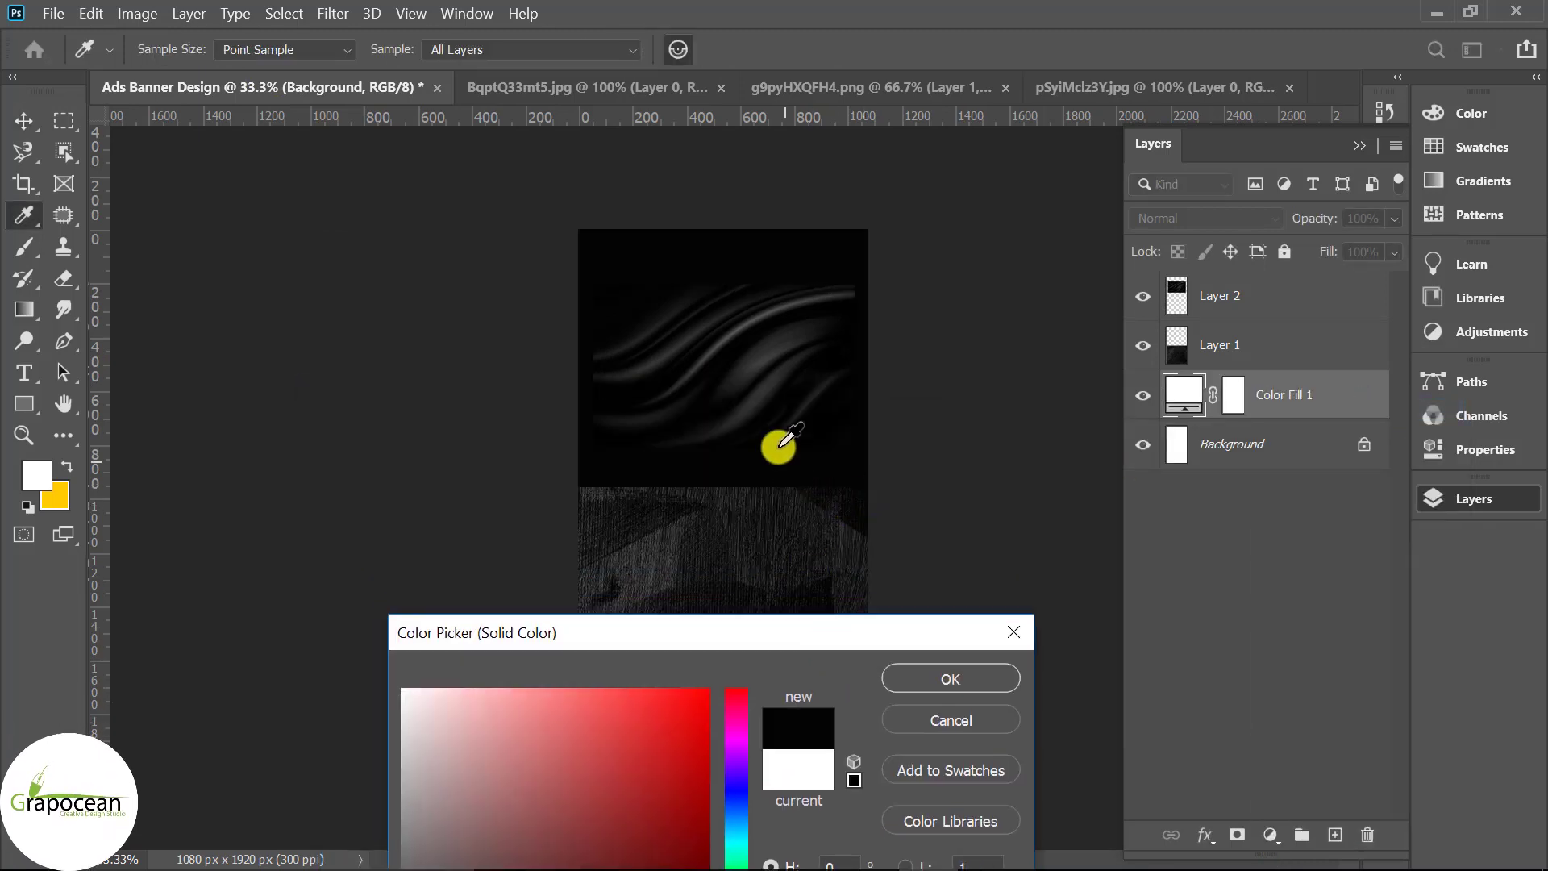
left_click(951, 679)
key("v")
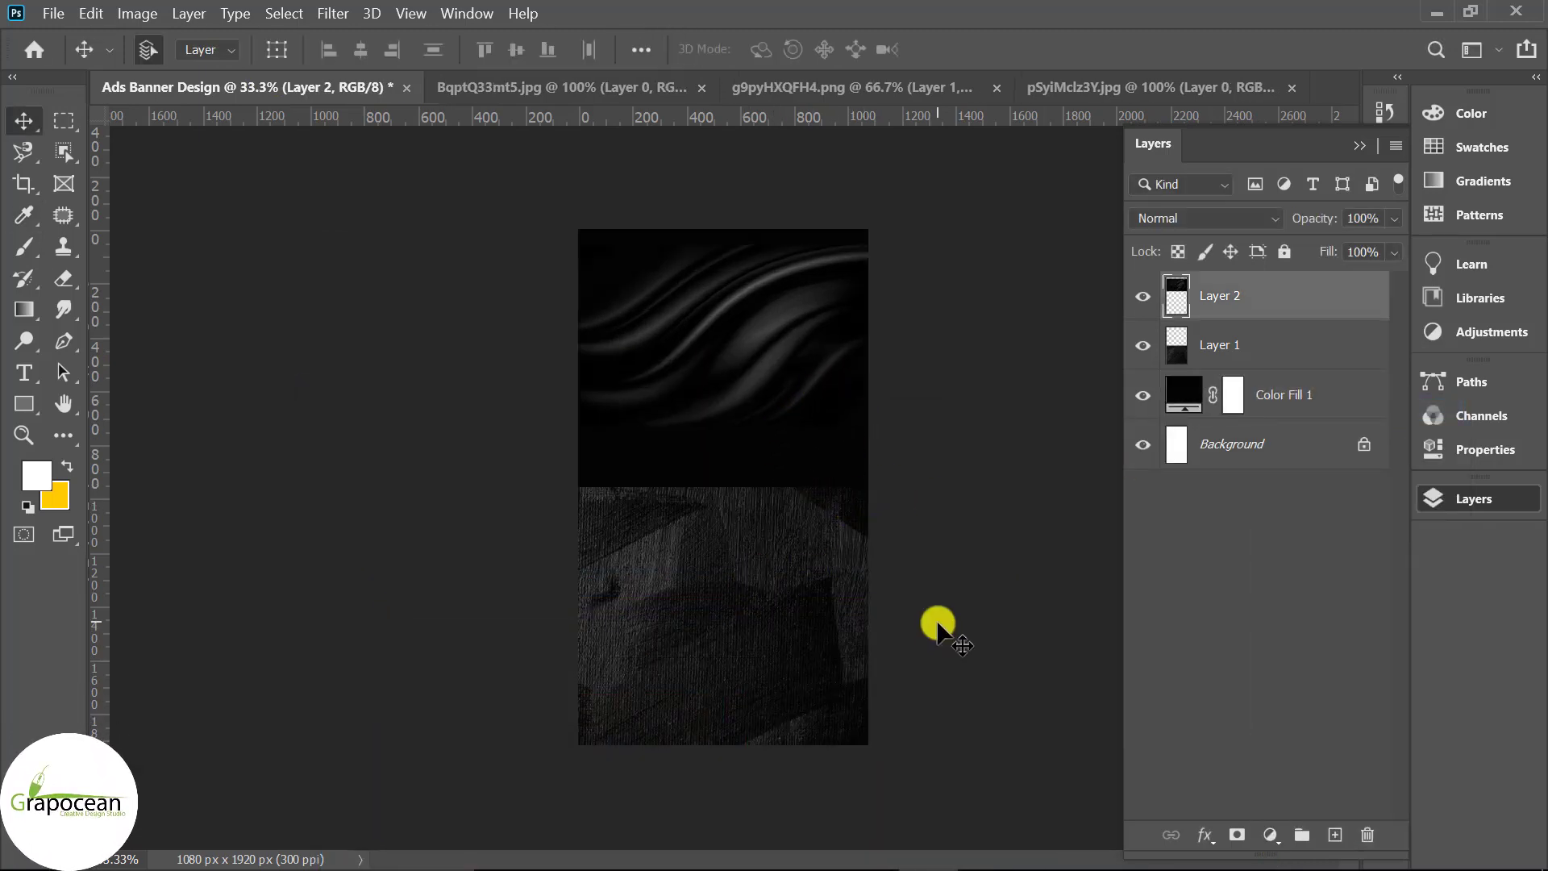
Step: Mask the silk layer with gradients so only a small soft spot near the top remains
left_click(1237, 834)
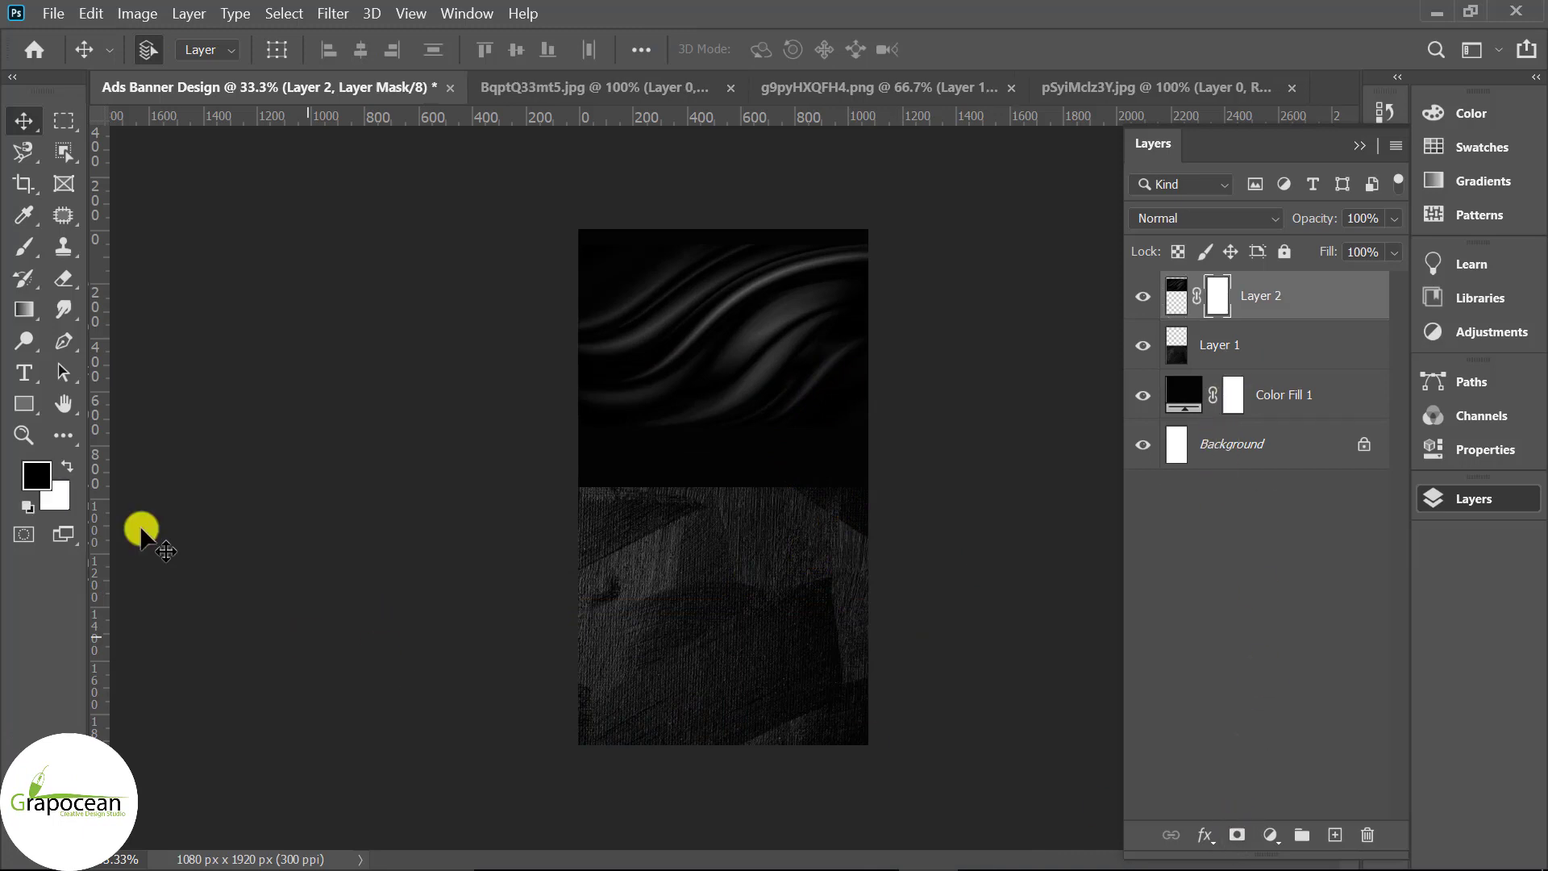
left_click(24, 310)
left_click_drag(725, 460, 732, 356)
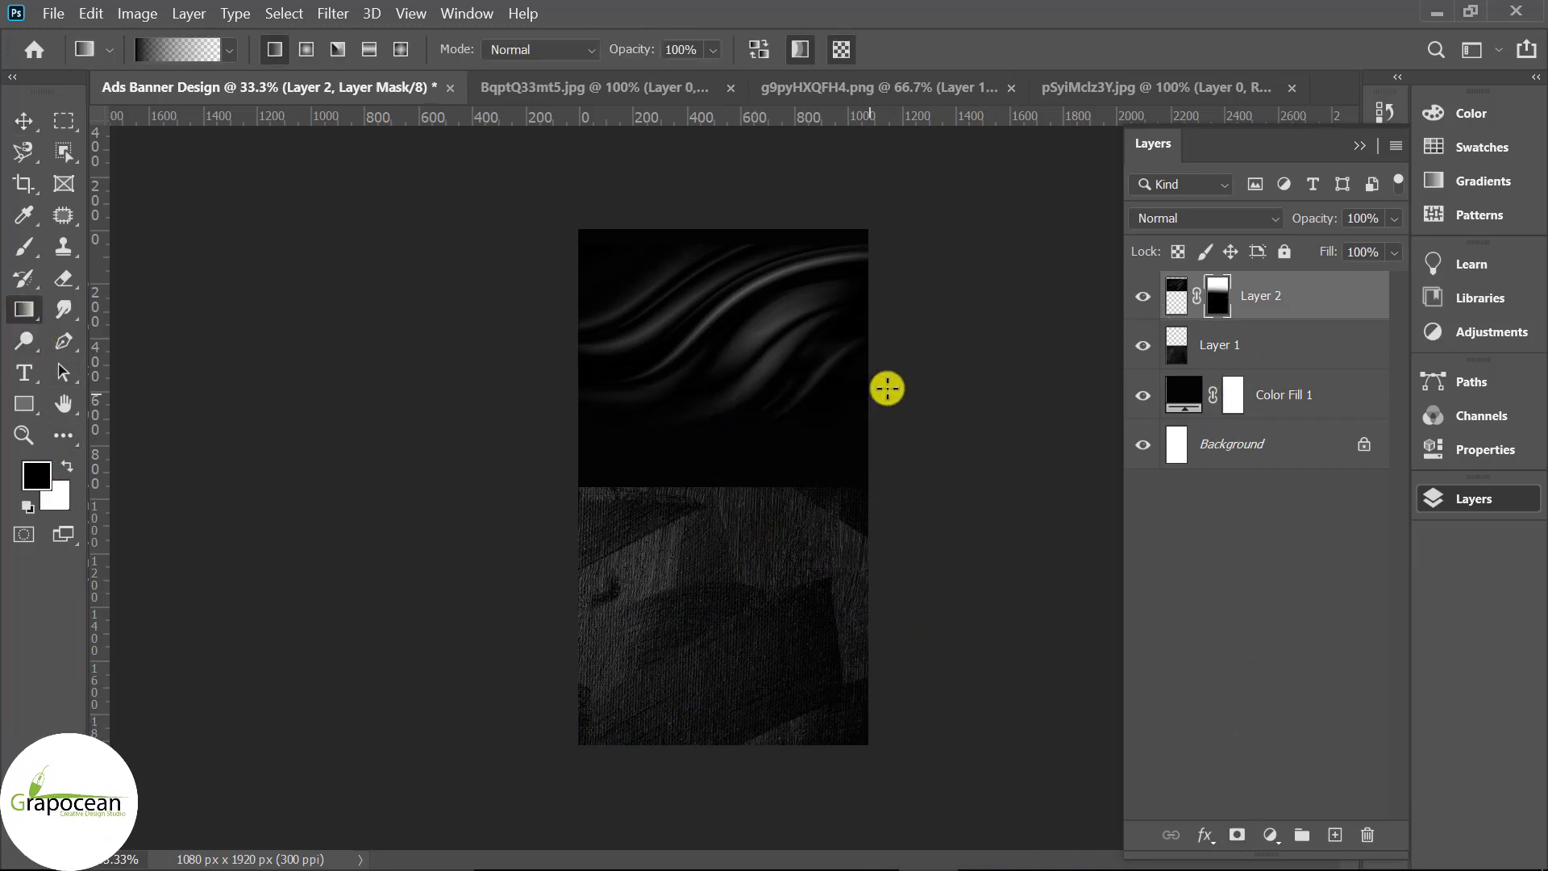
mouse_move(934, 378)
left_mouse_down()
mouse_move(800, 364)
mouse_move(802, 322)
left_mouse_up()
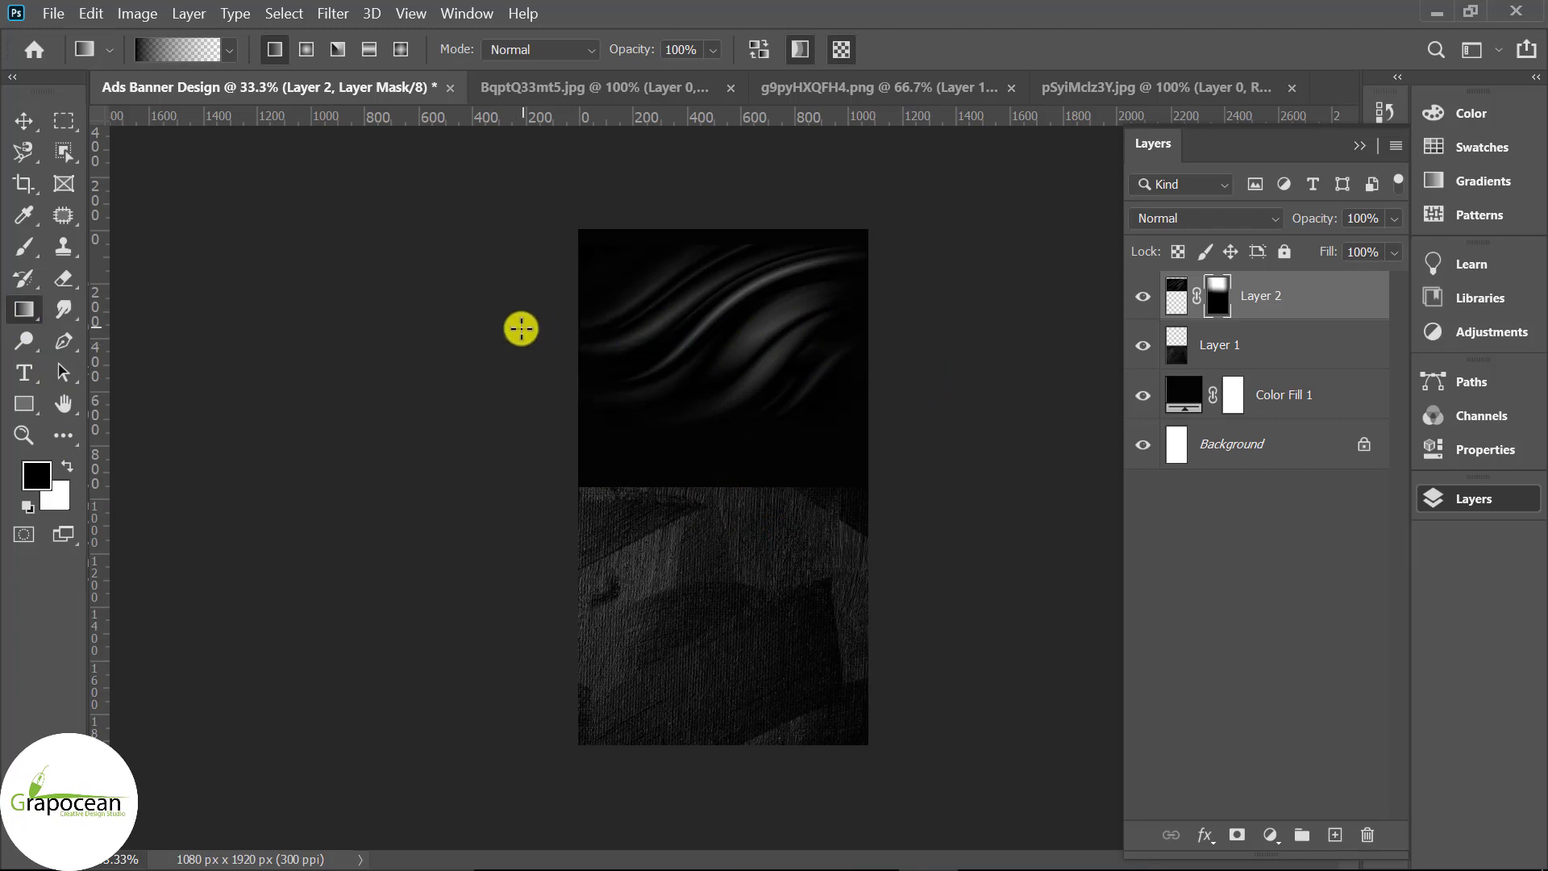
left_click_drag(736, 190, 830, 221)
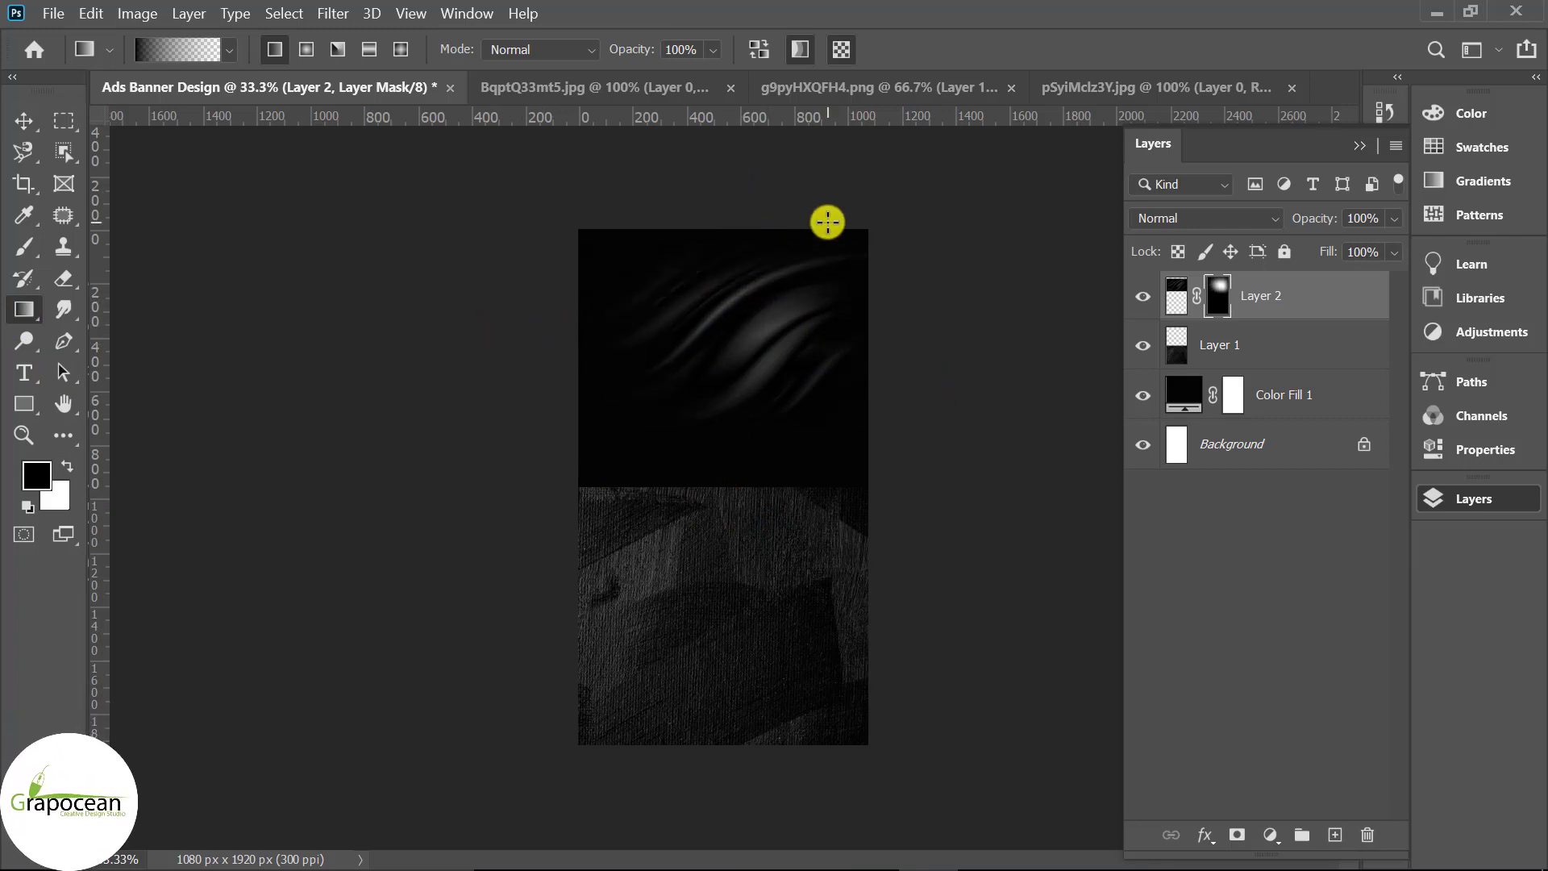
left_click_drag(816, 415, 920, 373)
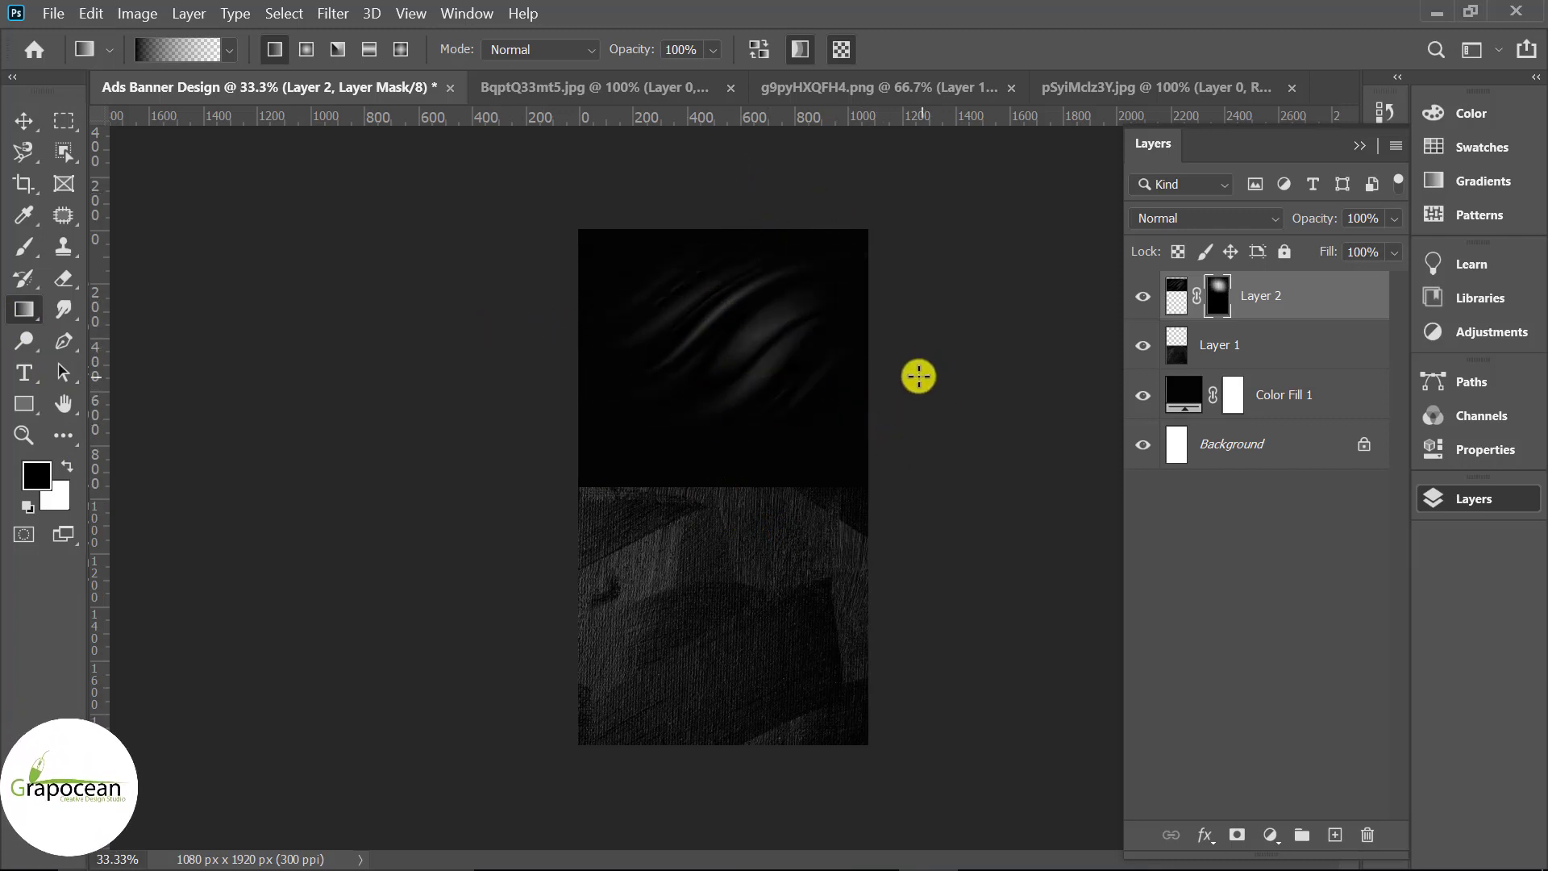
Step: Mask texture Layer 1 with a gradient fading its top into the black
left_click(1209, 349)
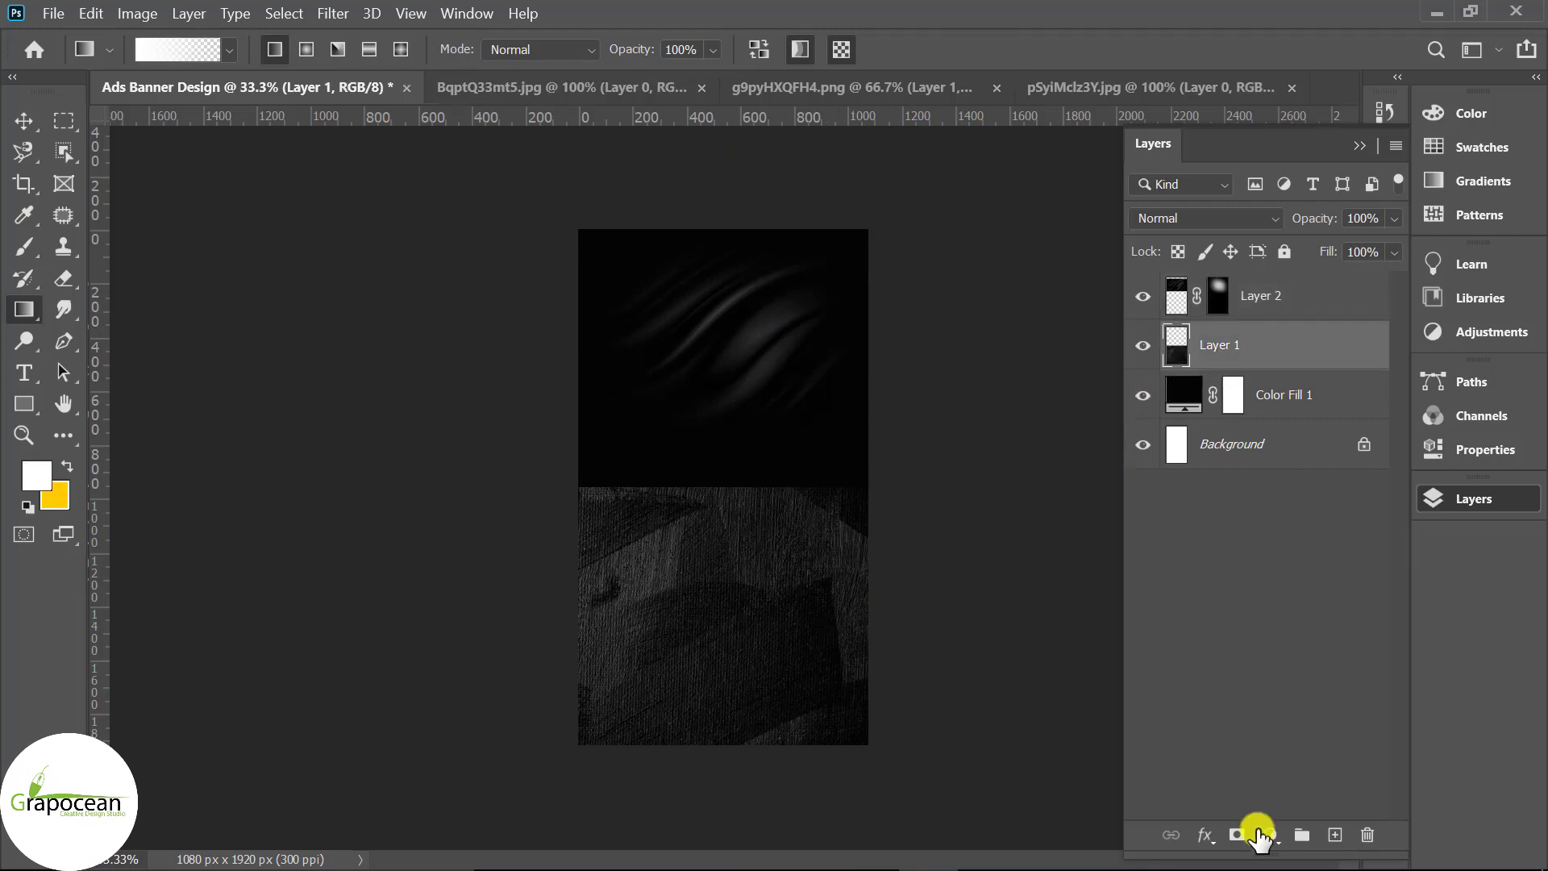
left_click(1238, 839)
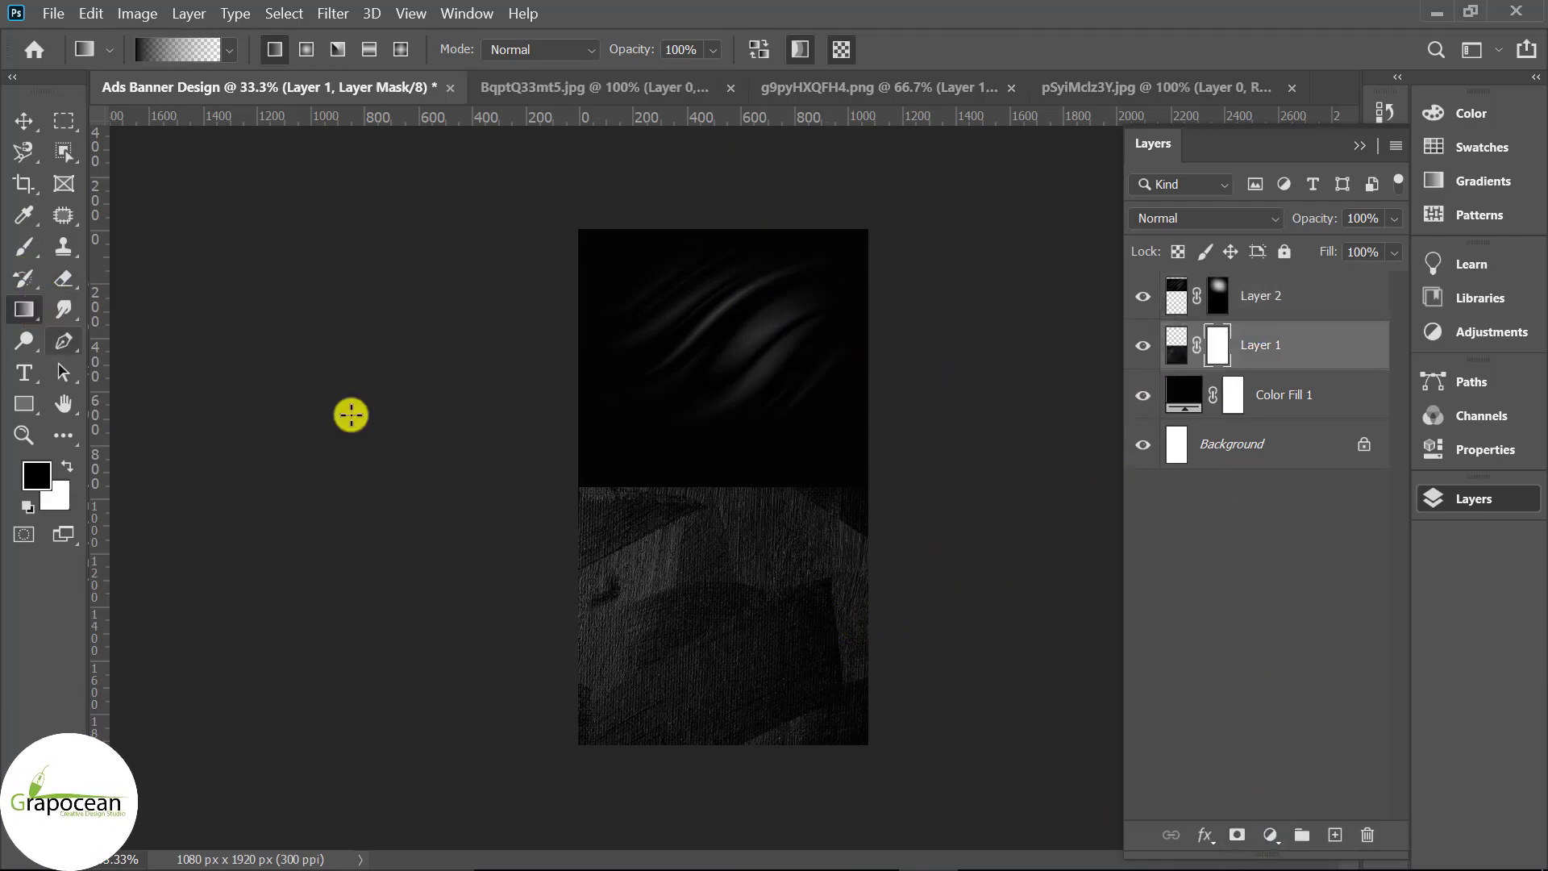
left_click_drag(715, 621, 742, 682)
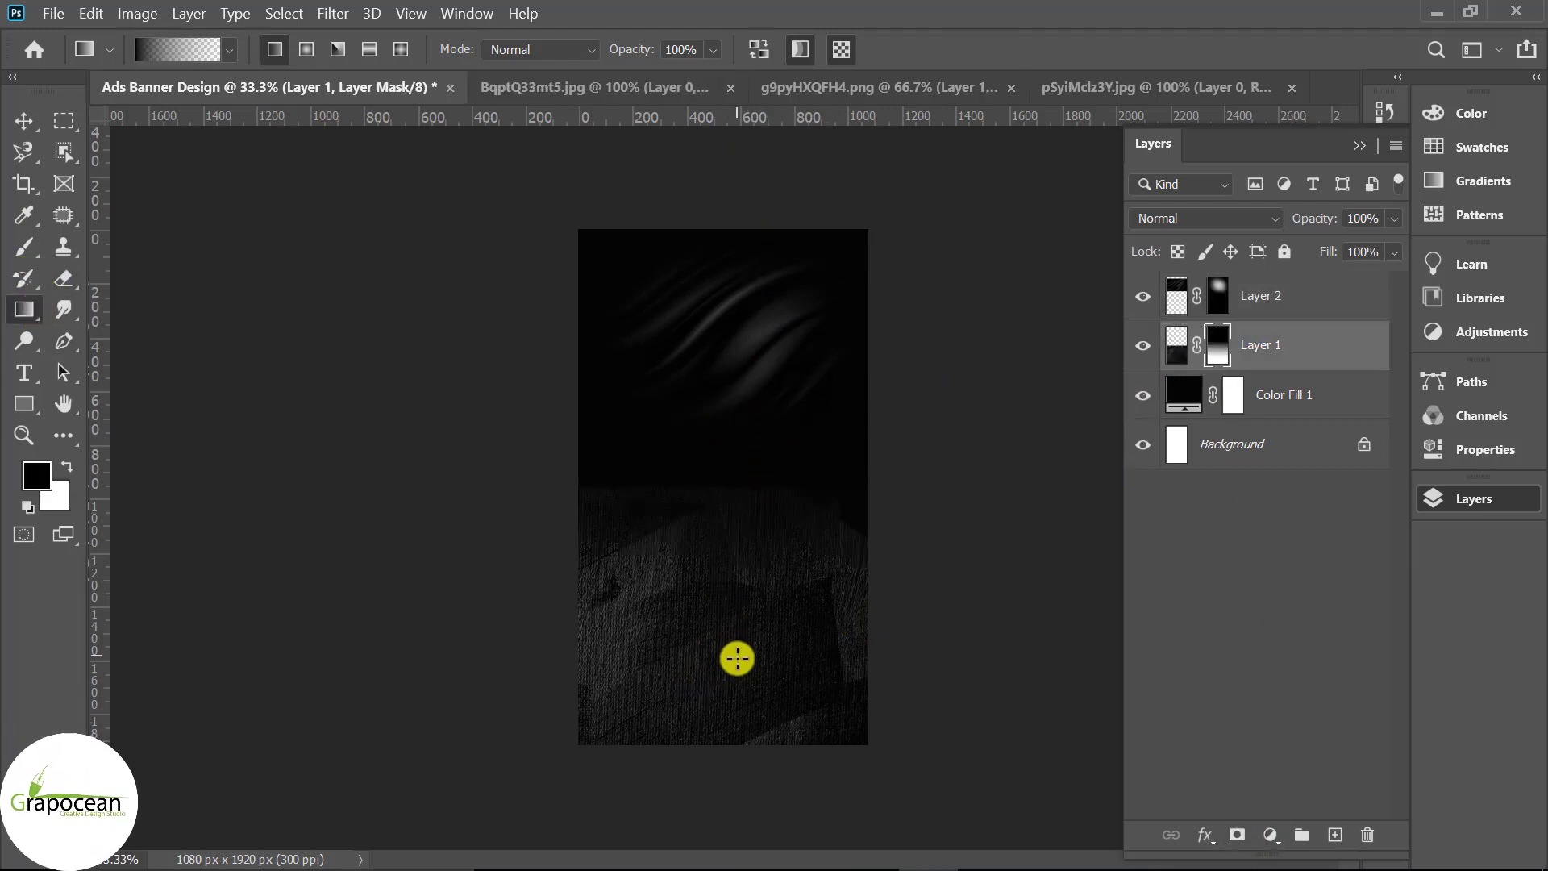
Step: Bring the phone image into the banner as Layer 3 and size it in place
key("v")
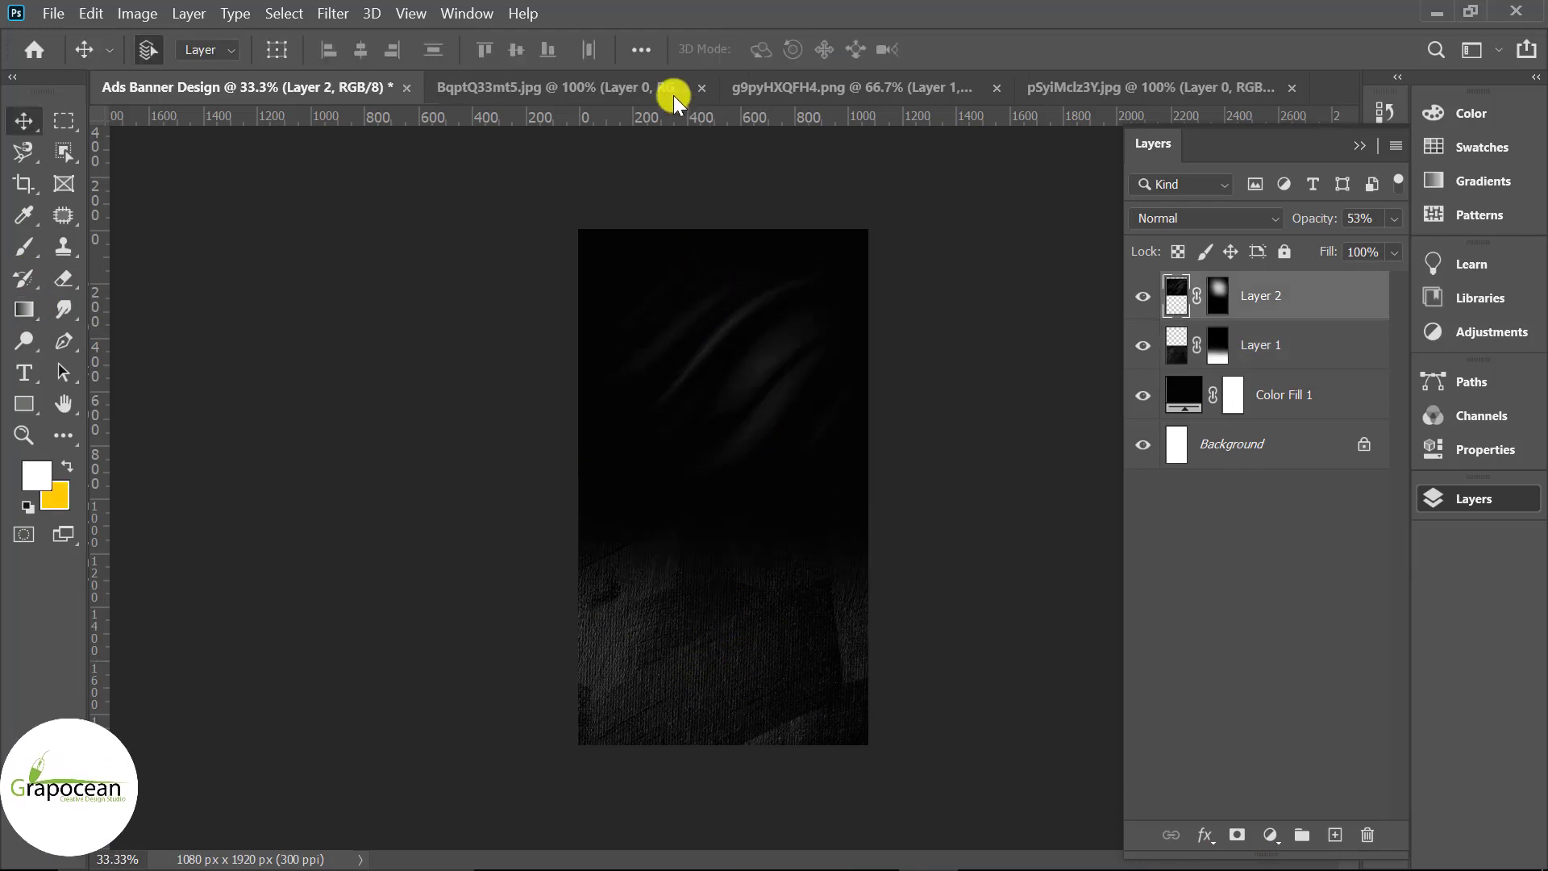
left_click(599, 87)
left_click(824, 85)
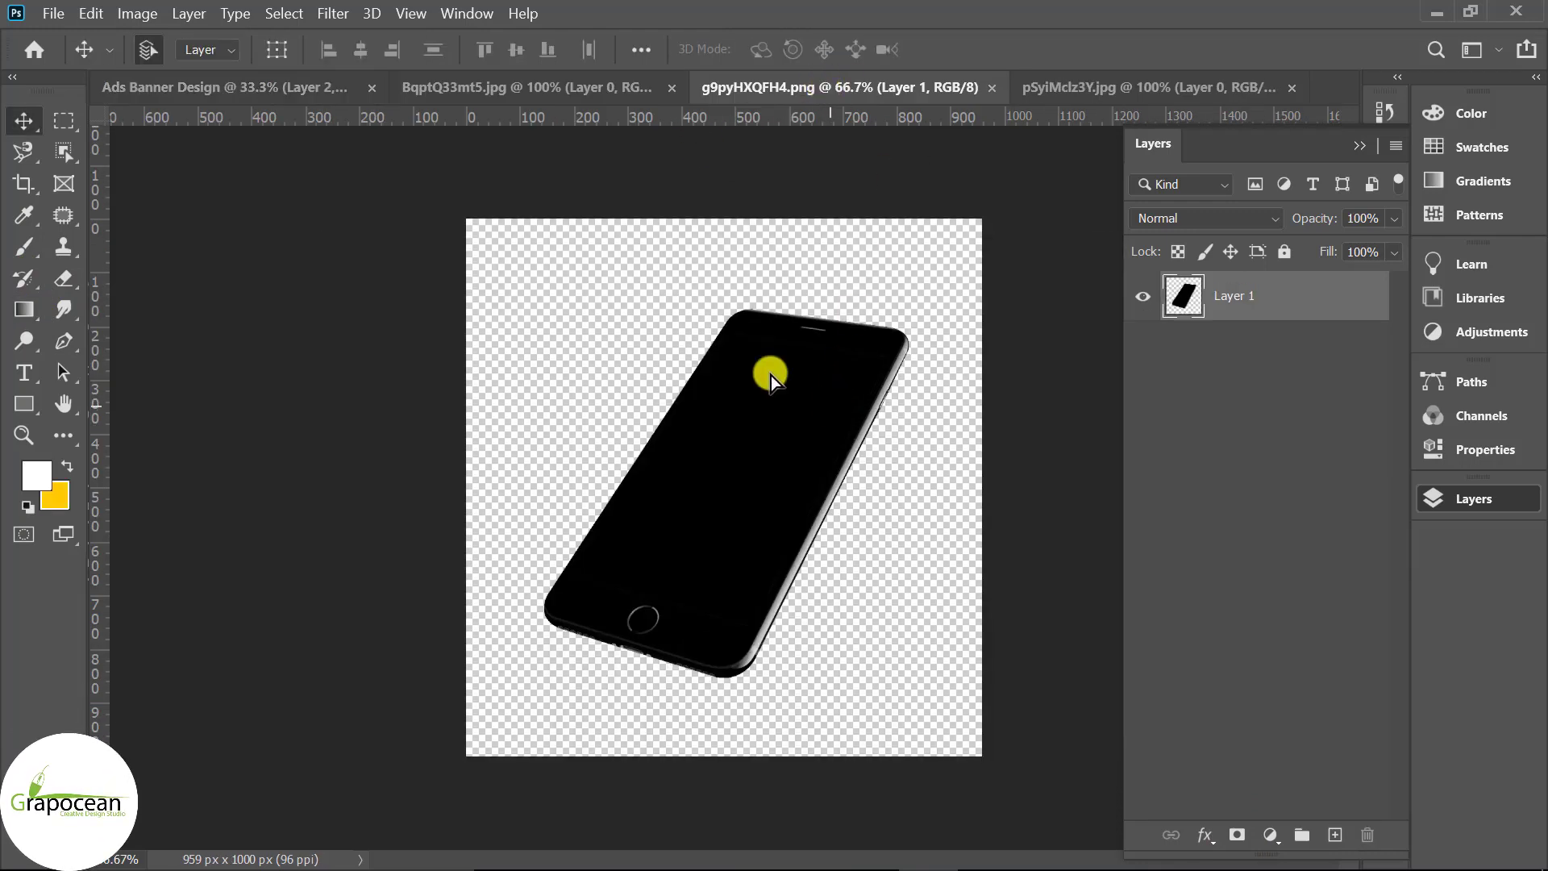
mouse_move(771, 375)
left_mouse_down()
mouse_move(280, 90)
mouse_move(818, 555)
mouse_move(798, 582)
mouse_move(838, 601)
left_mouse_up()
key("ctrl+t")
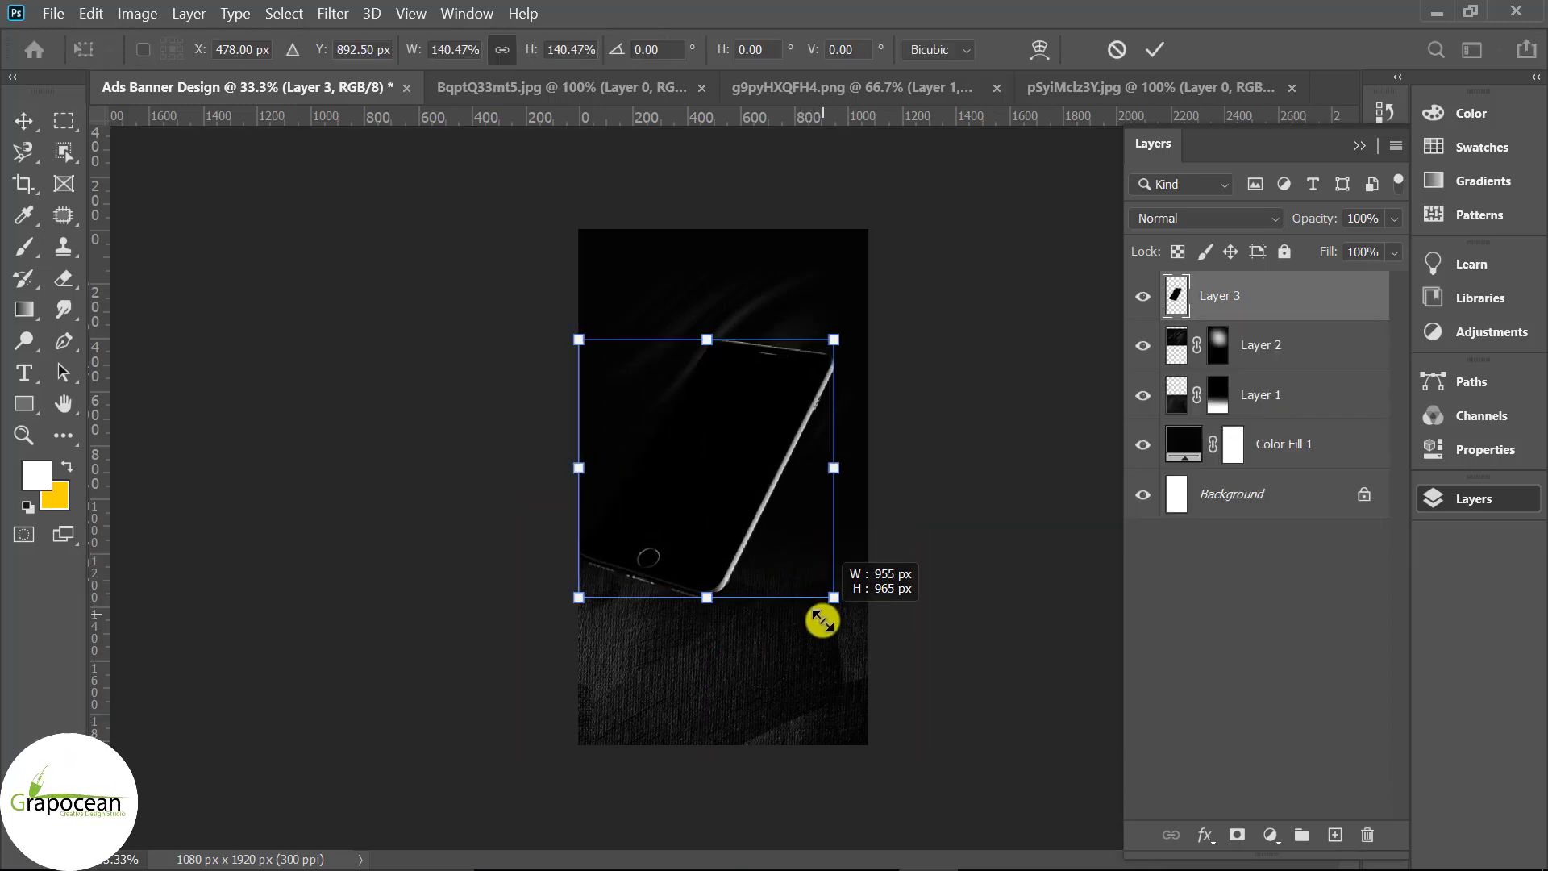
left_click_drag(745, 523, 748, 516)
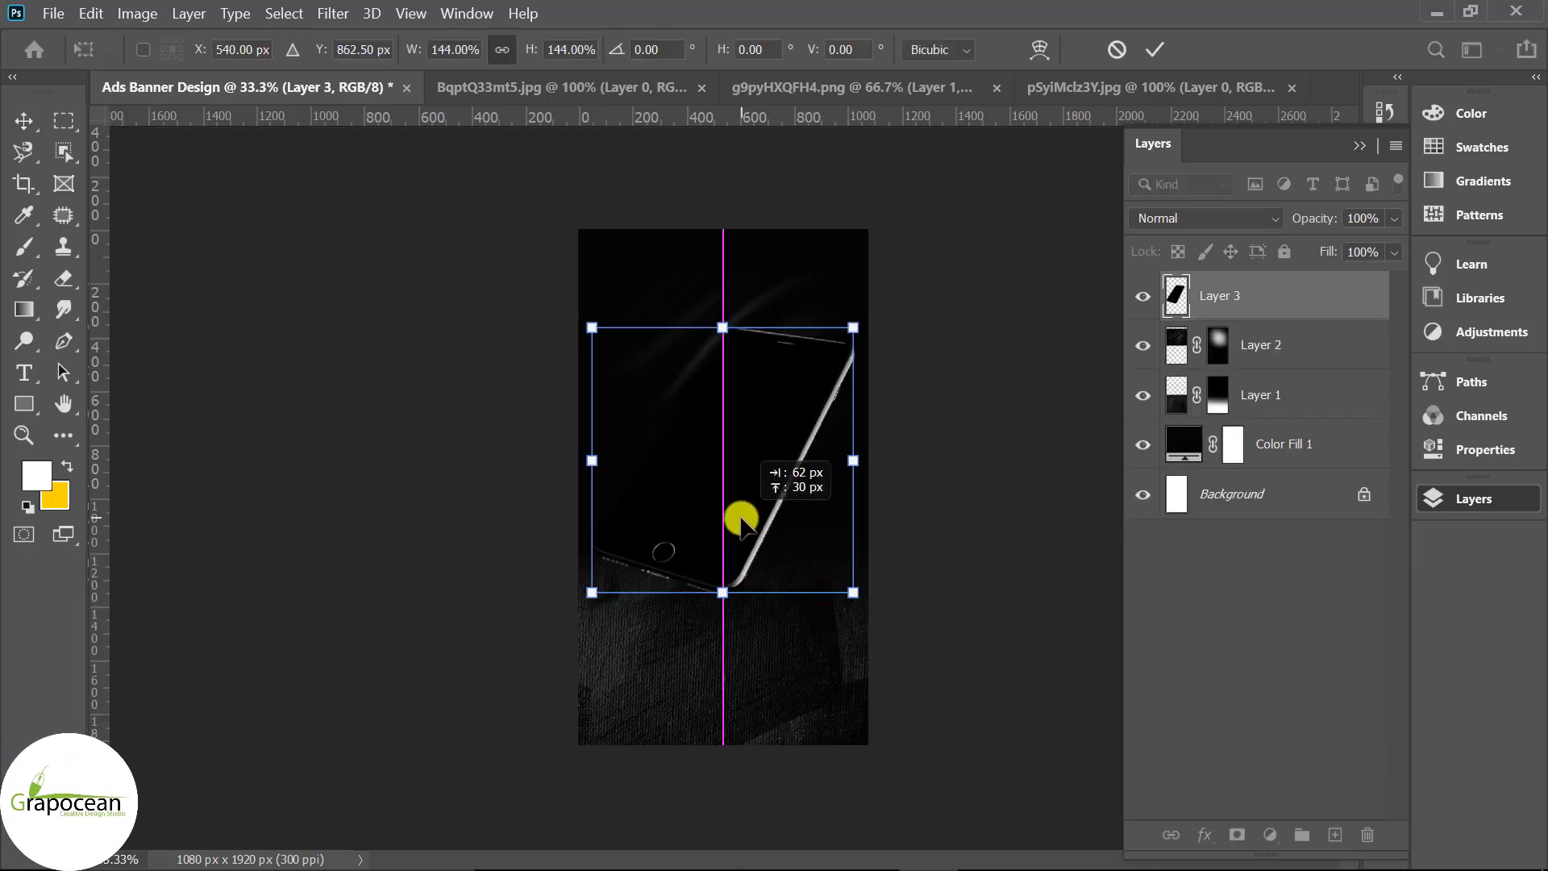
left_click(1155, 50)
Step: Flip the phone horizontally, shrink it to about 84%, and skew its corners into a tilt
key("ctrl+t")
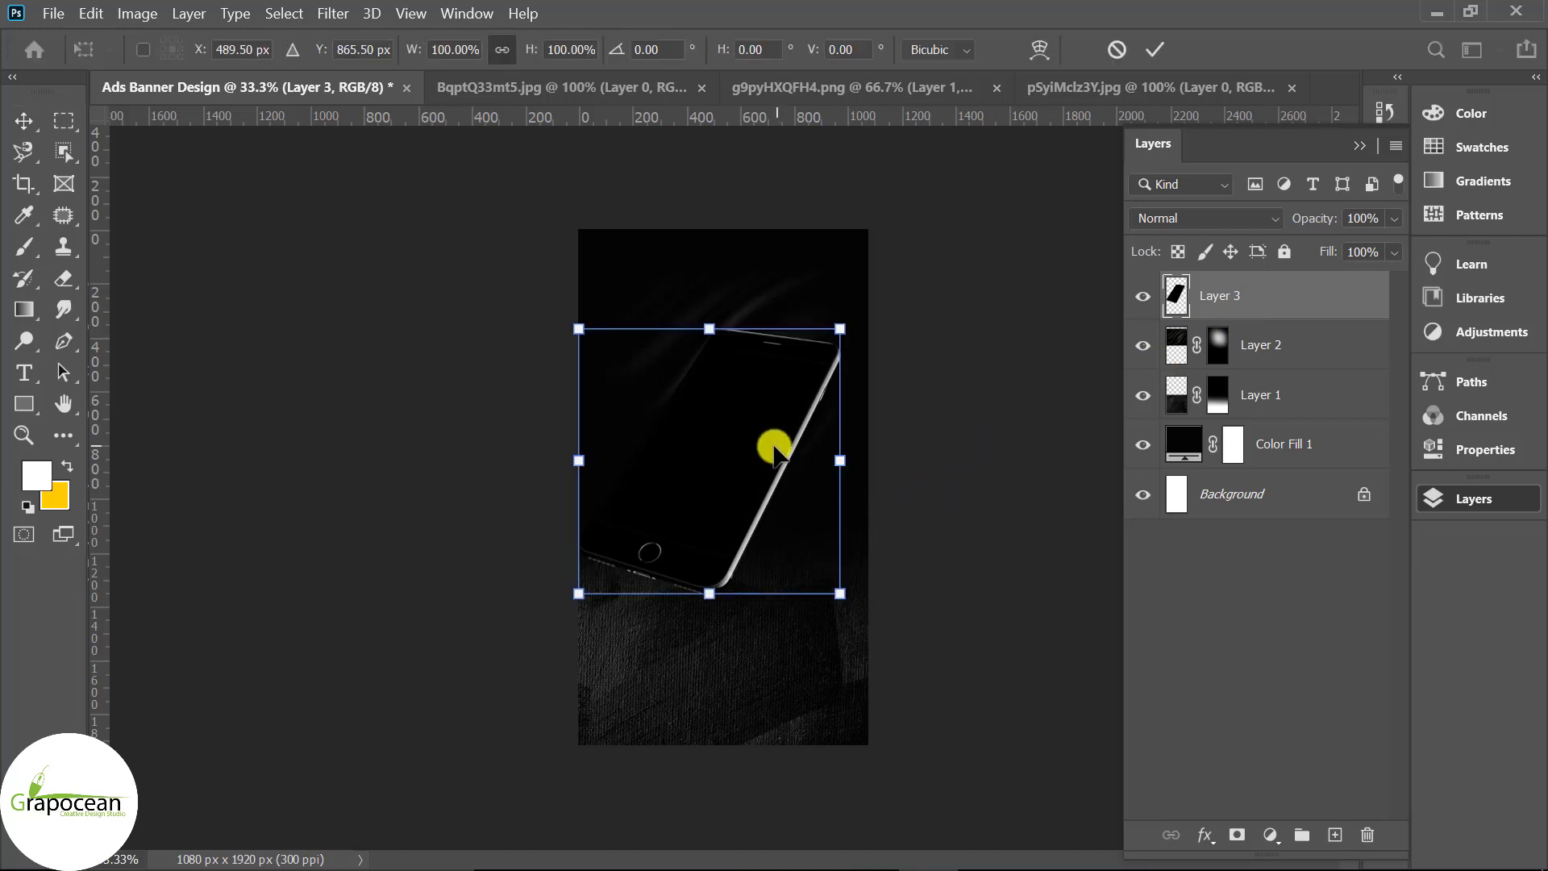
right_click(740, 418)
left_click(895, 831)
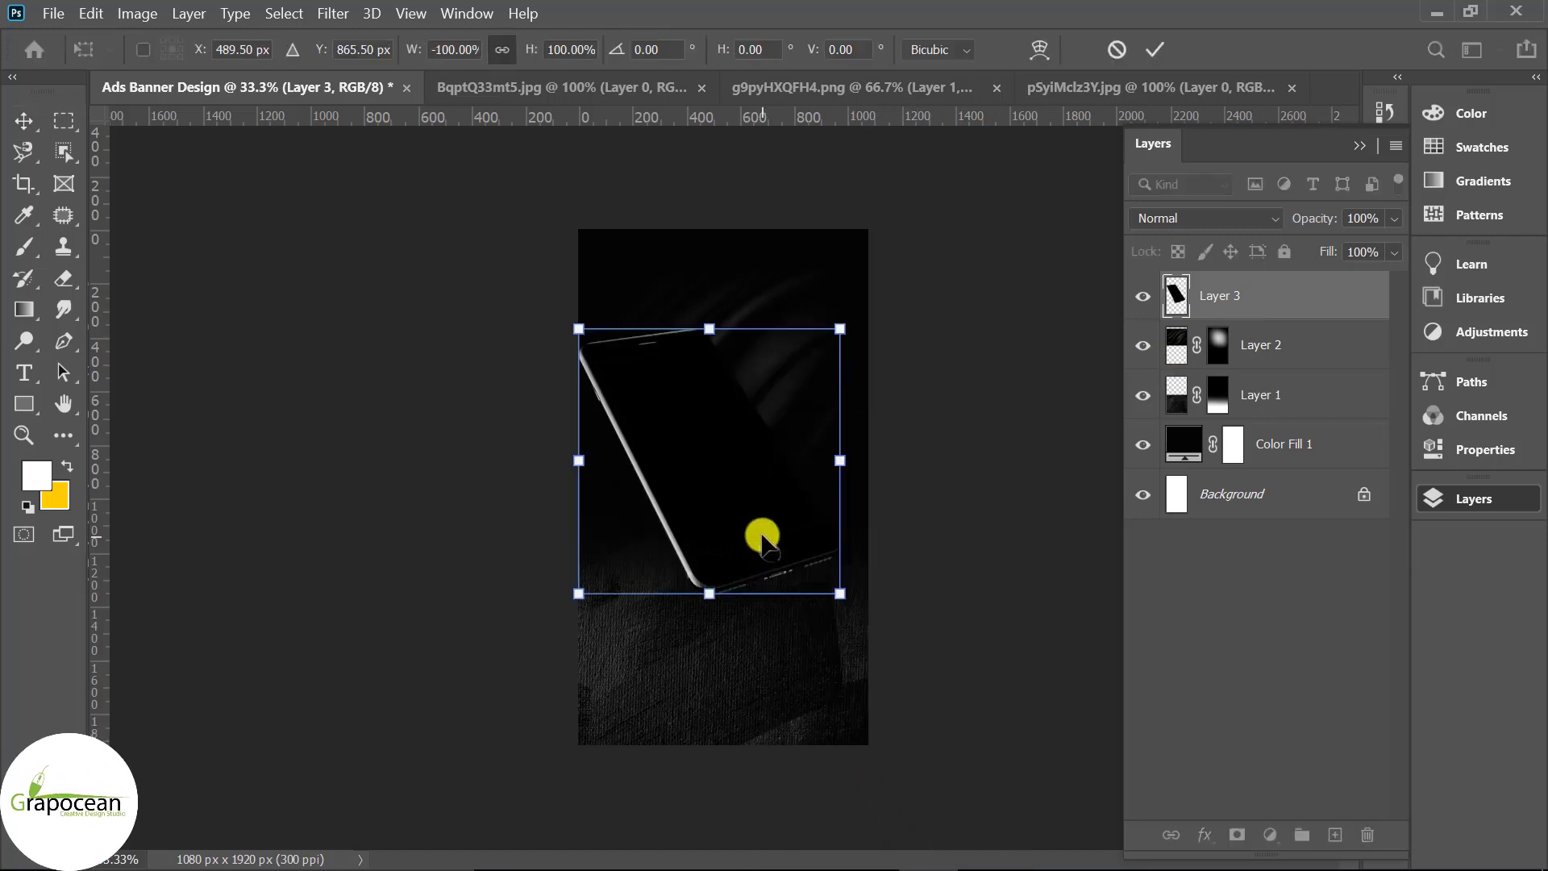
left_click_drag(842, 594, 821, 573)
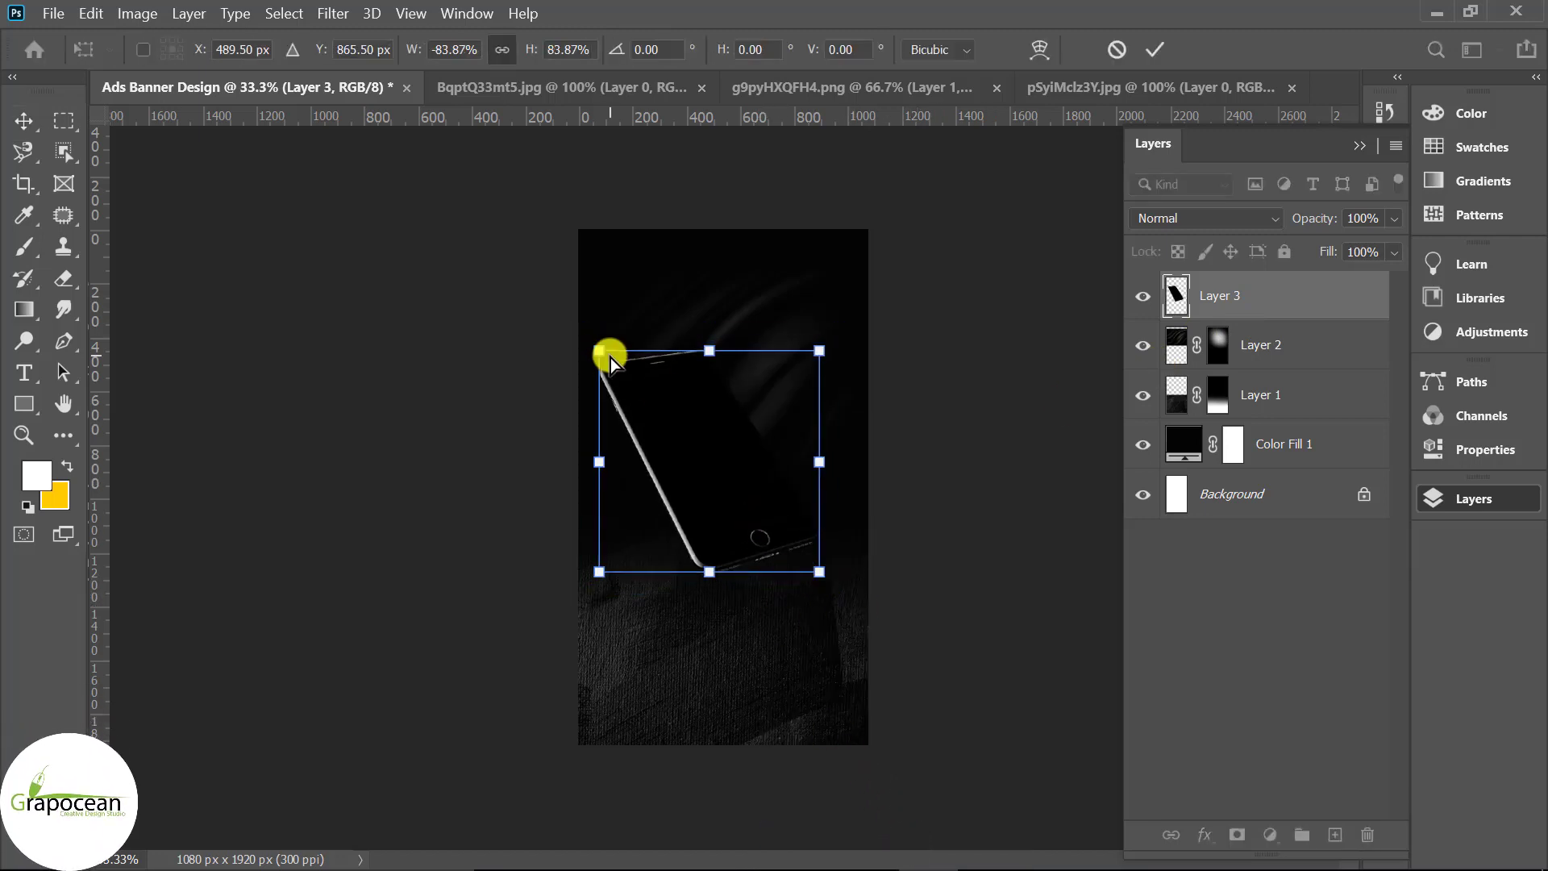
left_click_drag(607, 348, 617, 342)
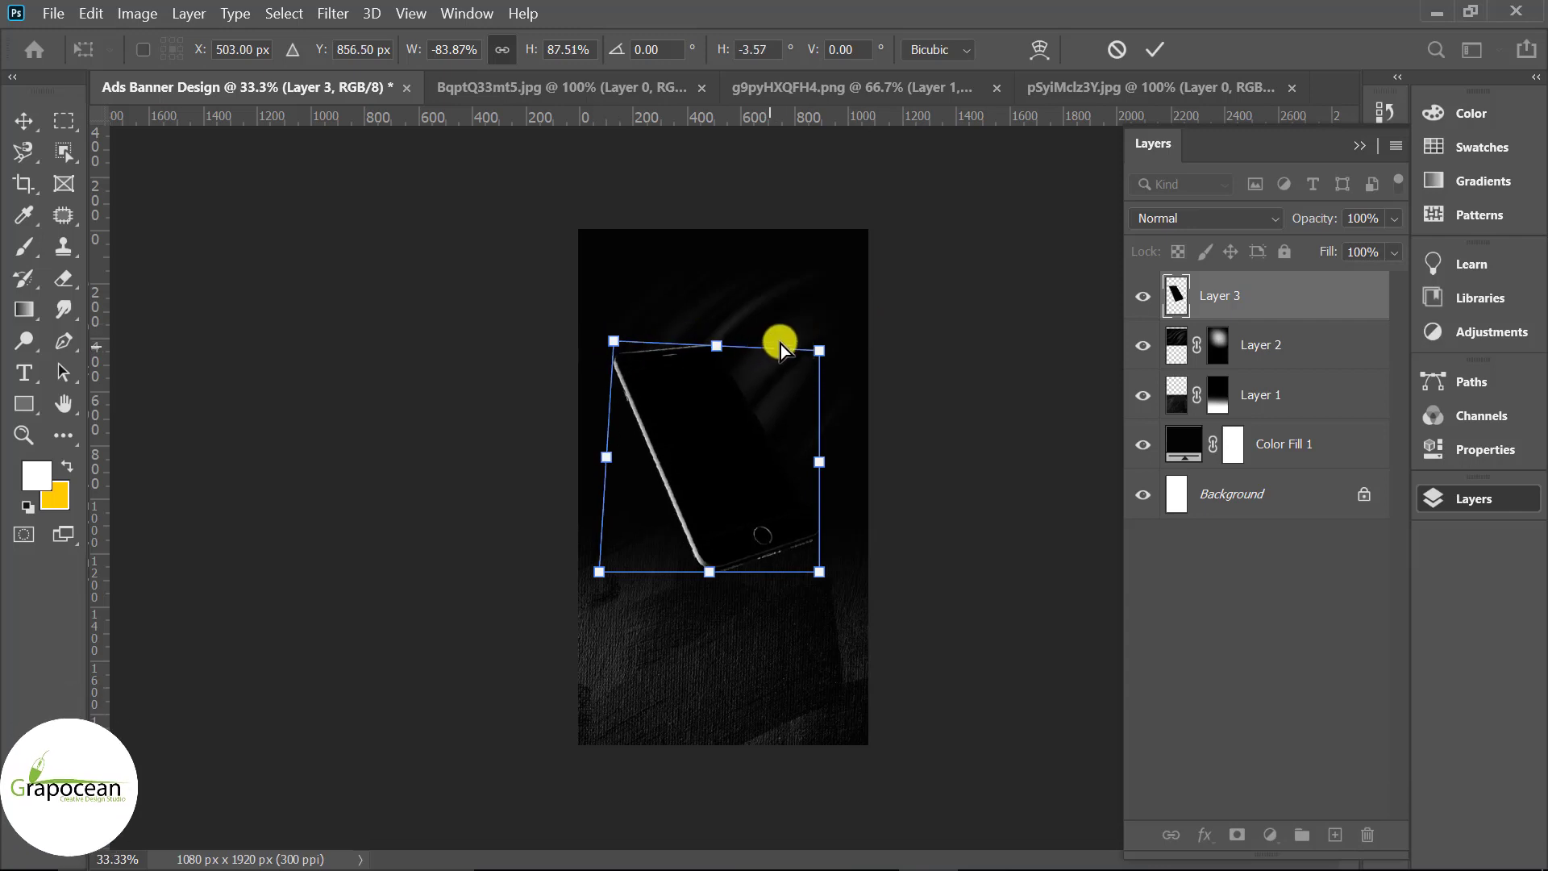
left_click_drag(771, 344, 803, 341)
left_click_drag(819, 572, 817, 588)
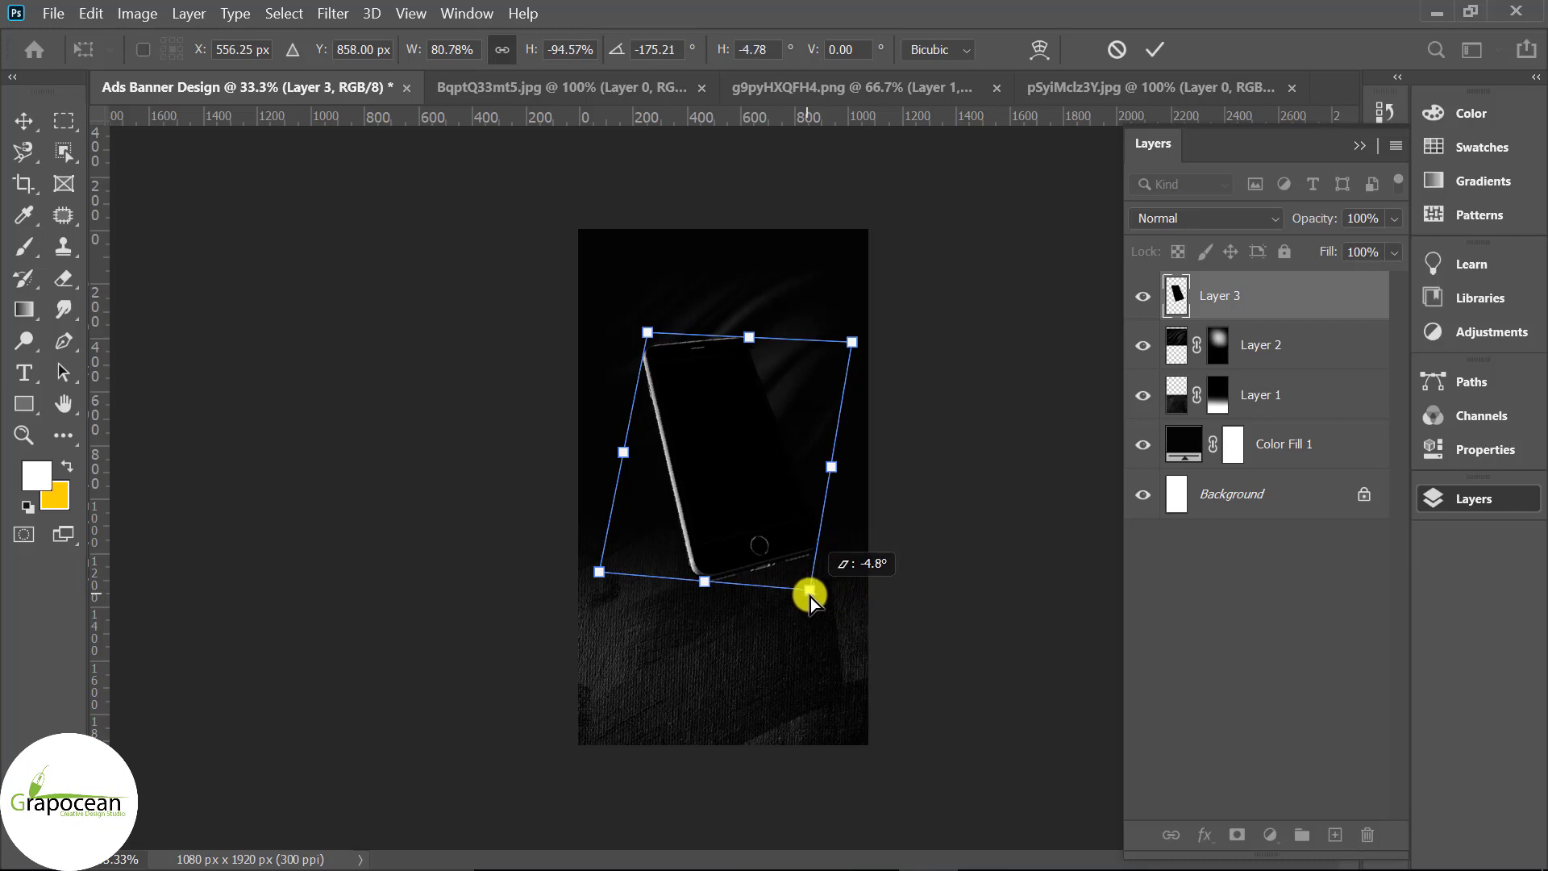
left_click_drag(854, 342, 892, 344)
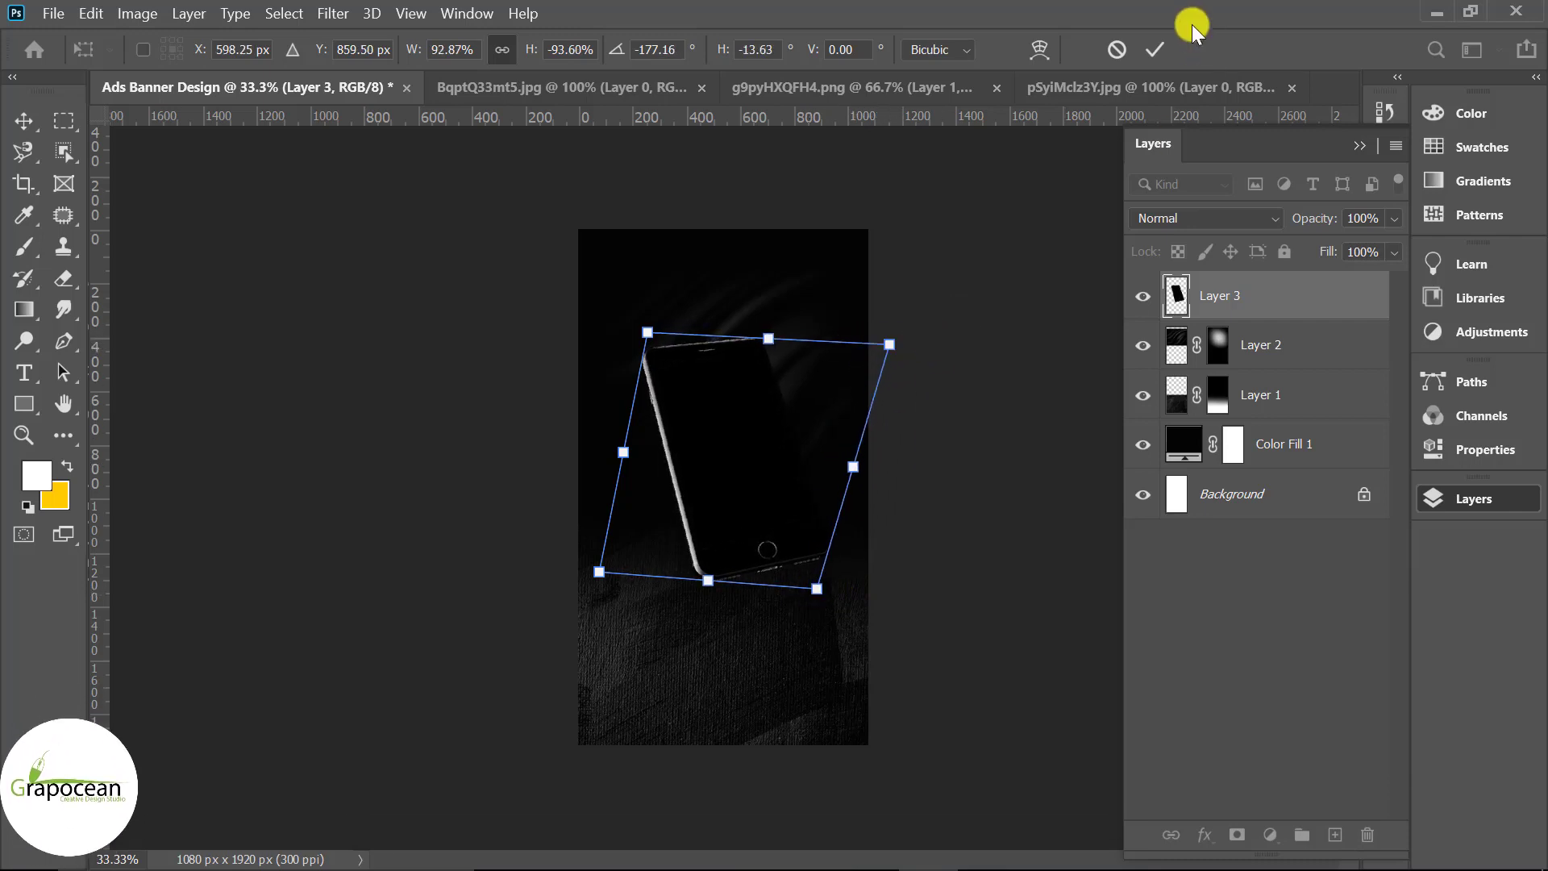
left_click(1155, 49)
Step: Move the tilted phone lower on the canvas
scroll(882, 519, "up", 3)
left_click(906, 543)
scroll(975, 709, "down", 3)
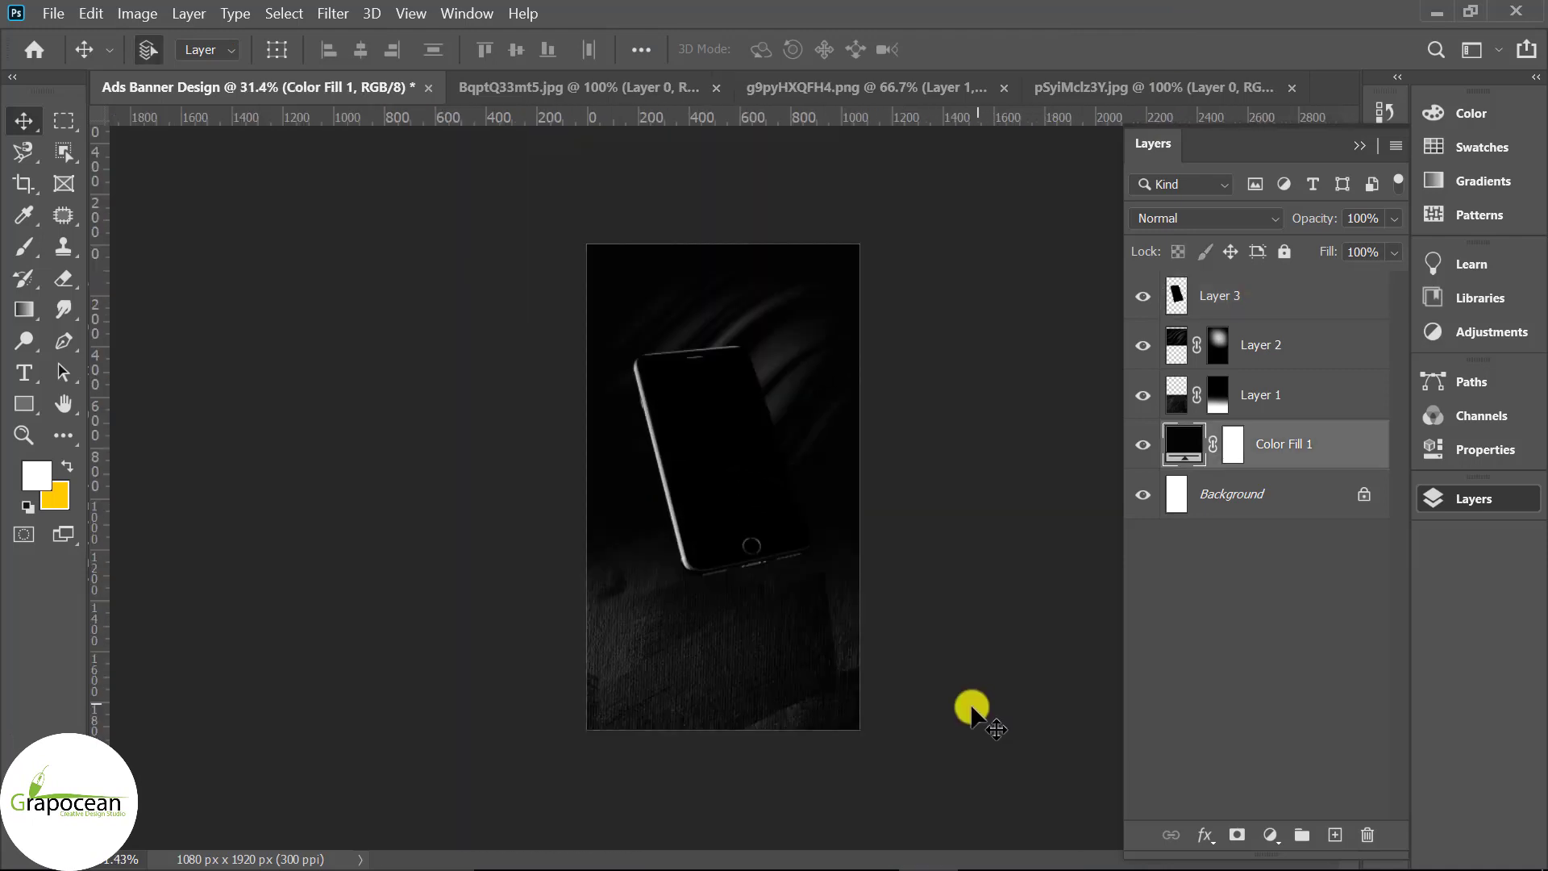
scroll(839, 578, "up", 2)
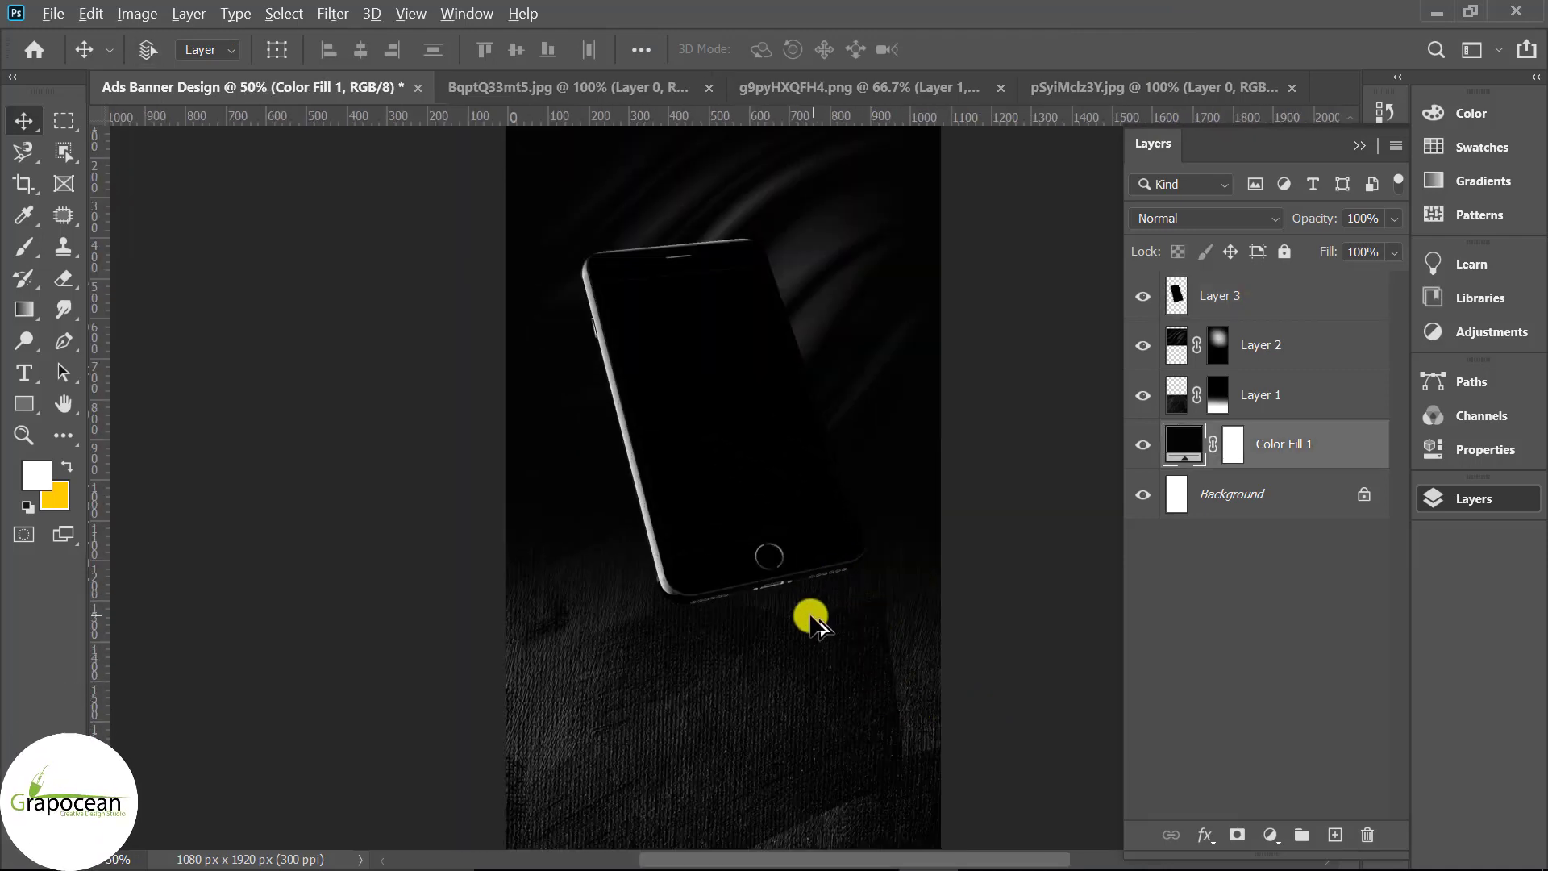
scroll(808, 639, "down", 2)
left_click_drag(721, 532, 725, 617)
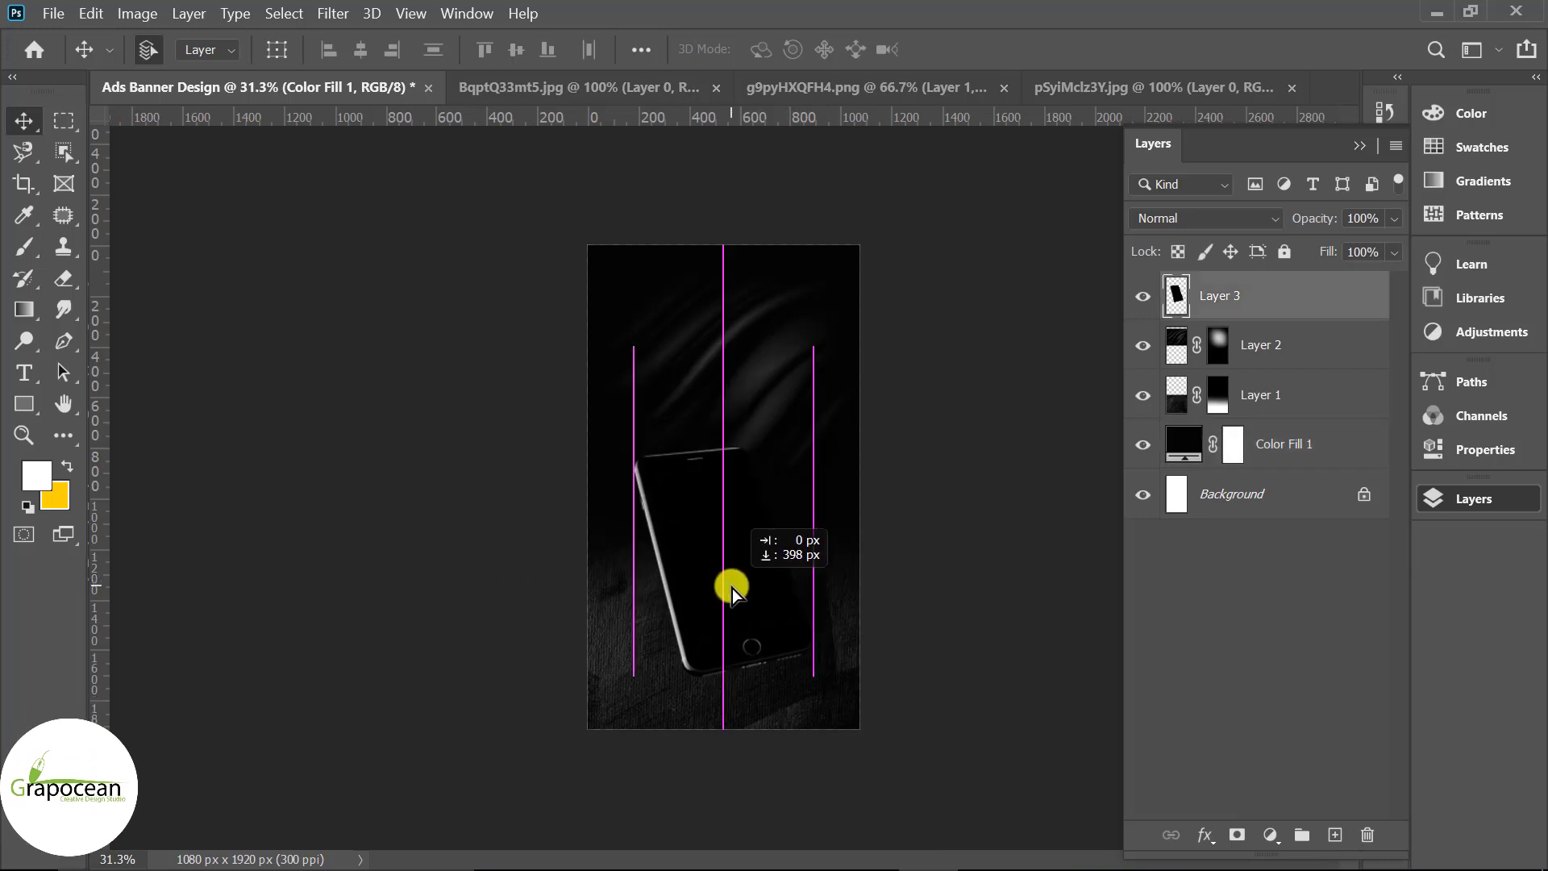
scroll(875, 693, "up", 2)
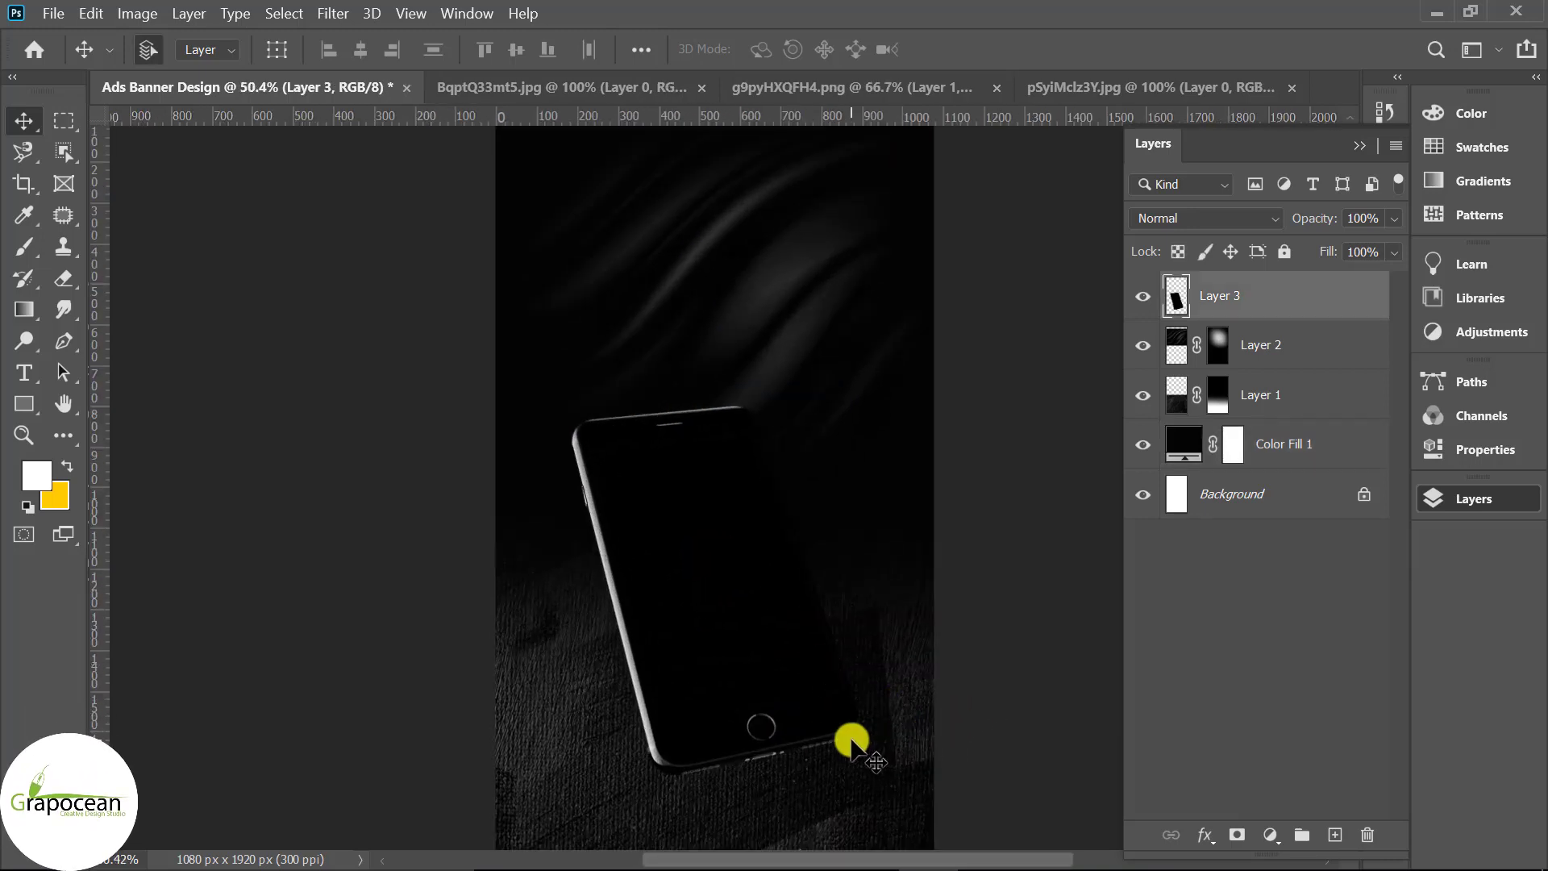
Step: Add a new layer above Layer 2 and set up a black 150 px brush at low opacity
left_click(1265, 353)
left_click(1335, 834)
left_click_drag(24, 247, 83, 256)
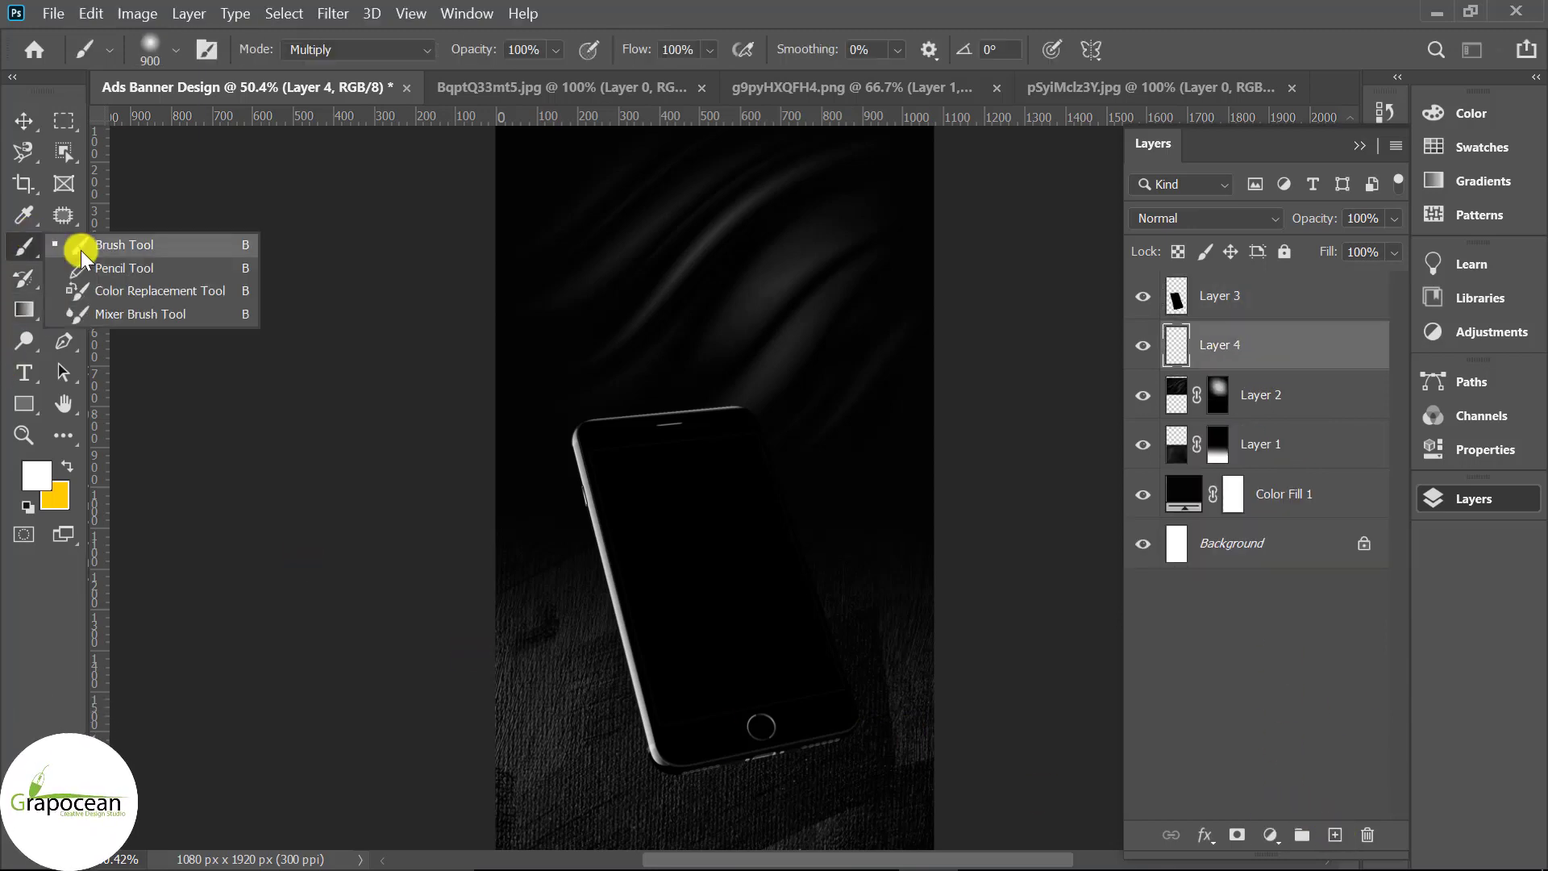
left_click(746, 726)
key("ctrl+z")
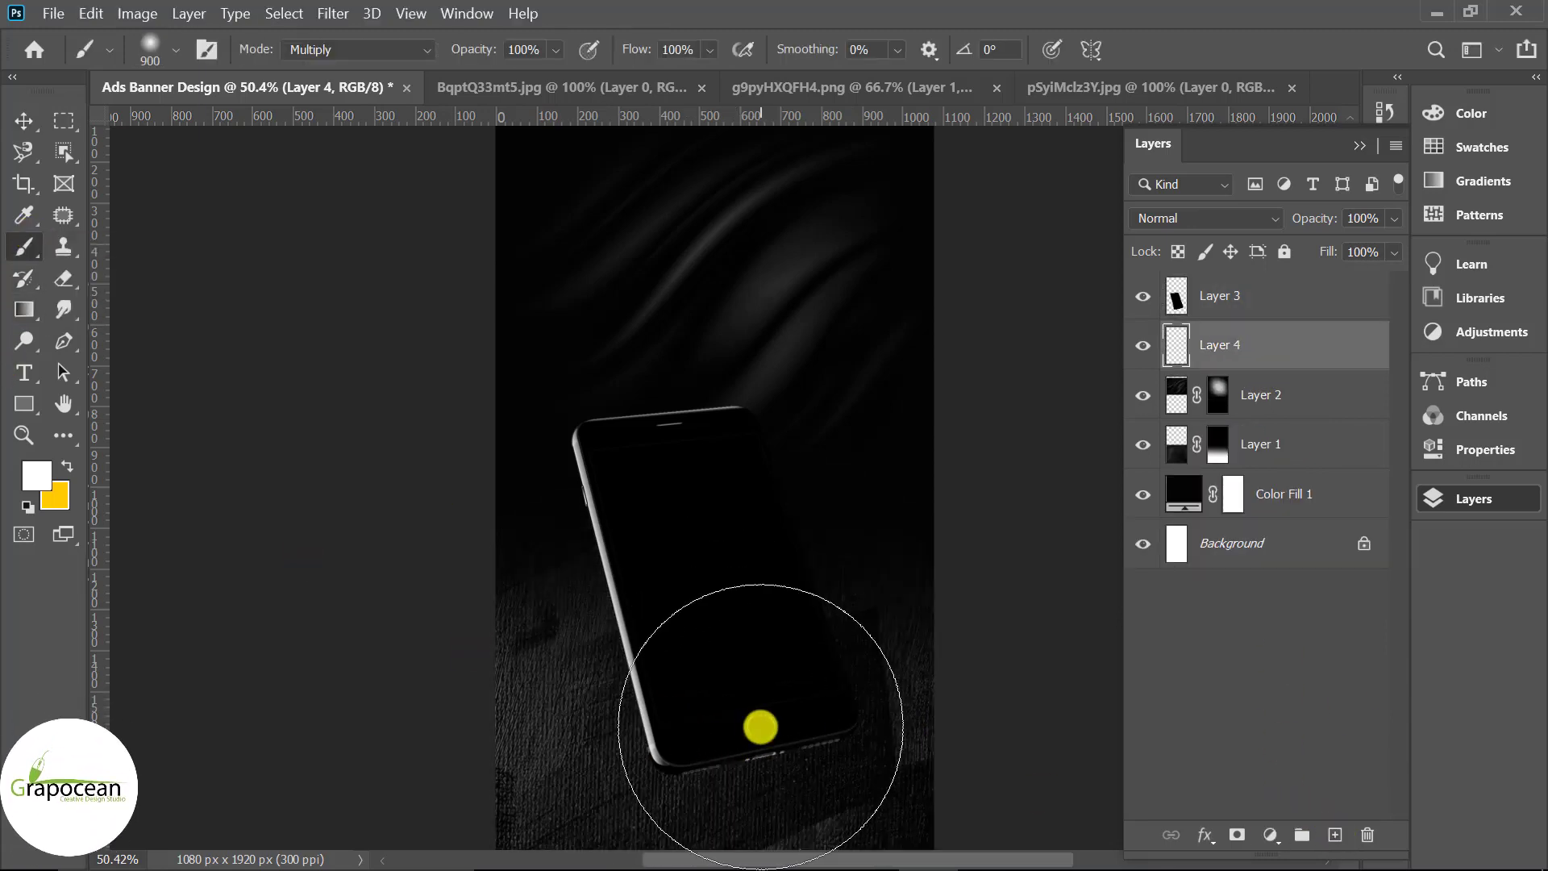
key("bracketleft")
key("bracketleft")
key("bracketleft")
key("bracketleft")
key("bracketleft")
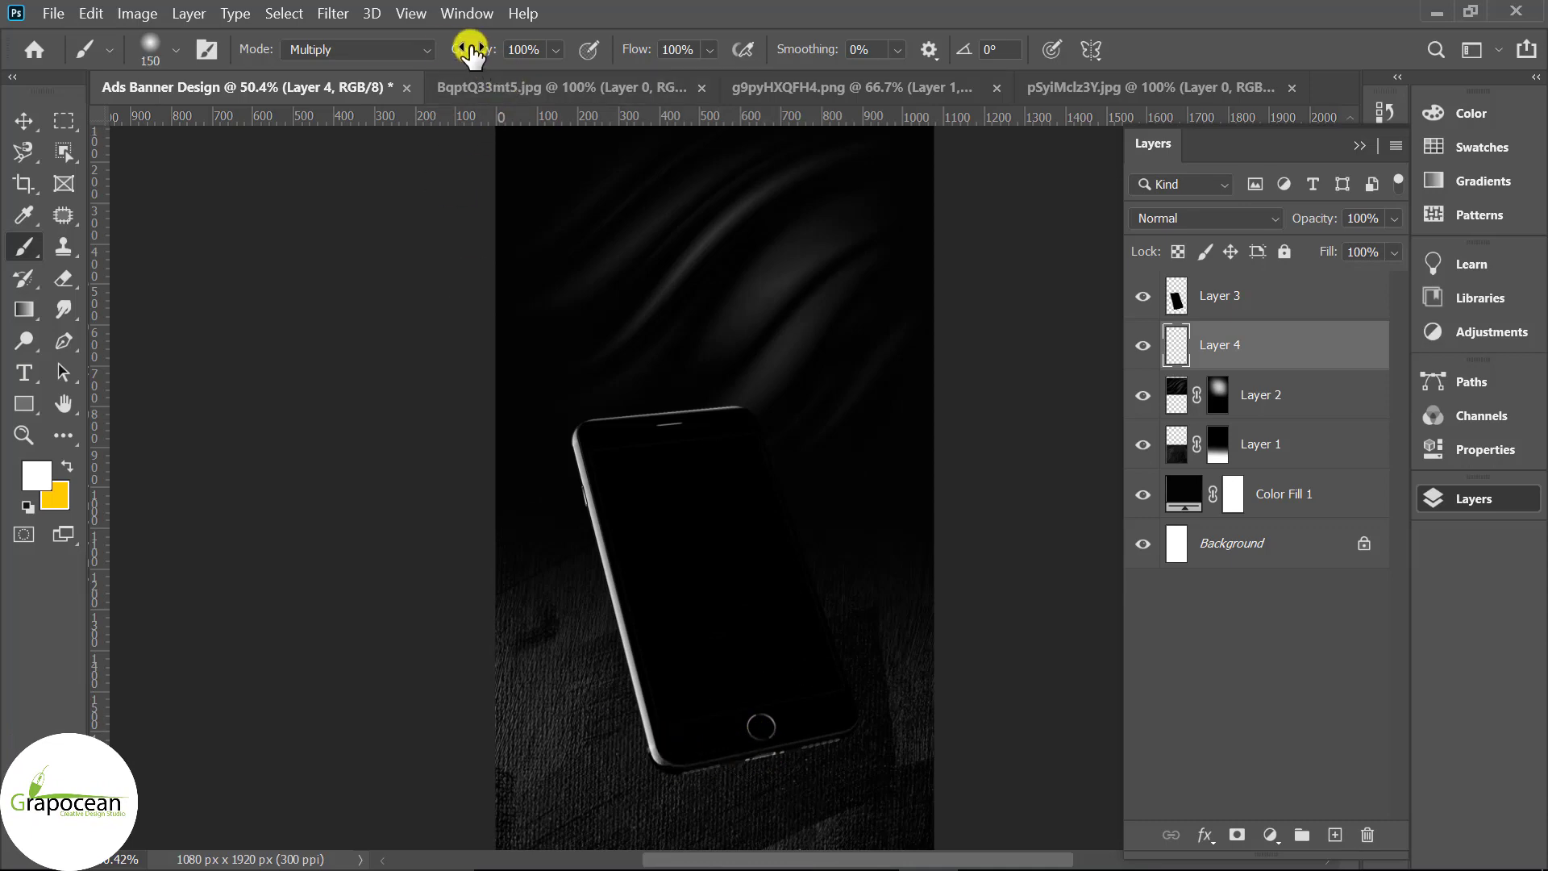
left_click_drag(471, 53, 345, 46)
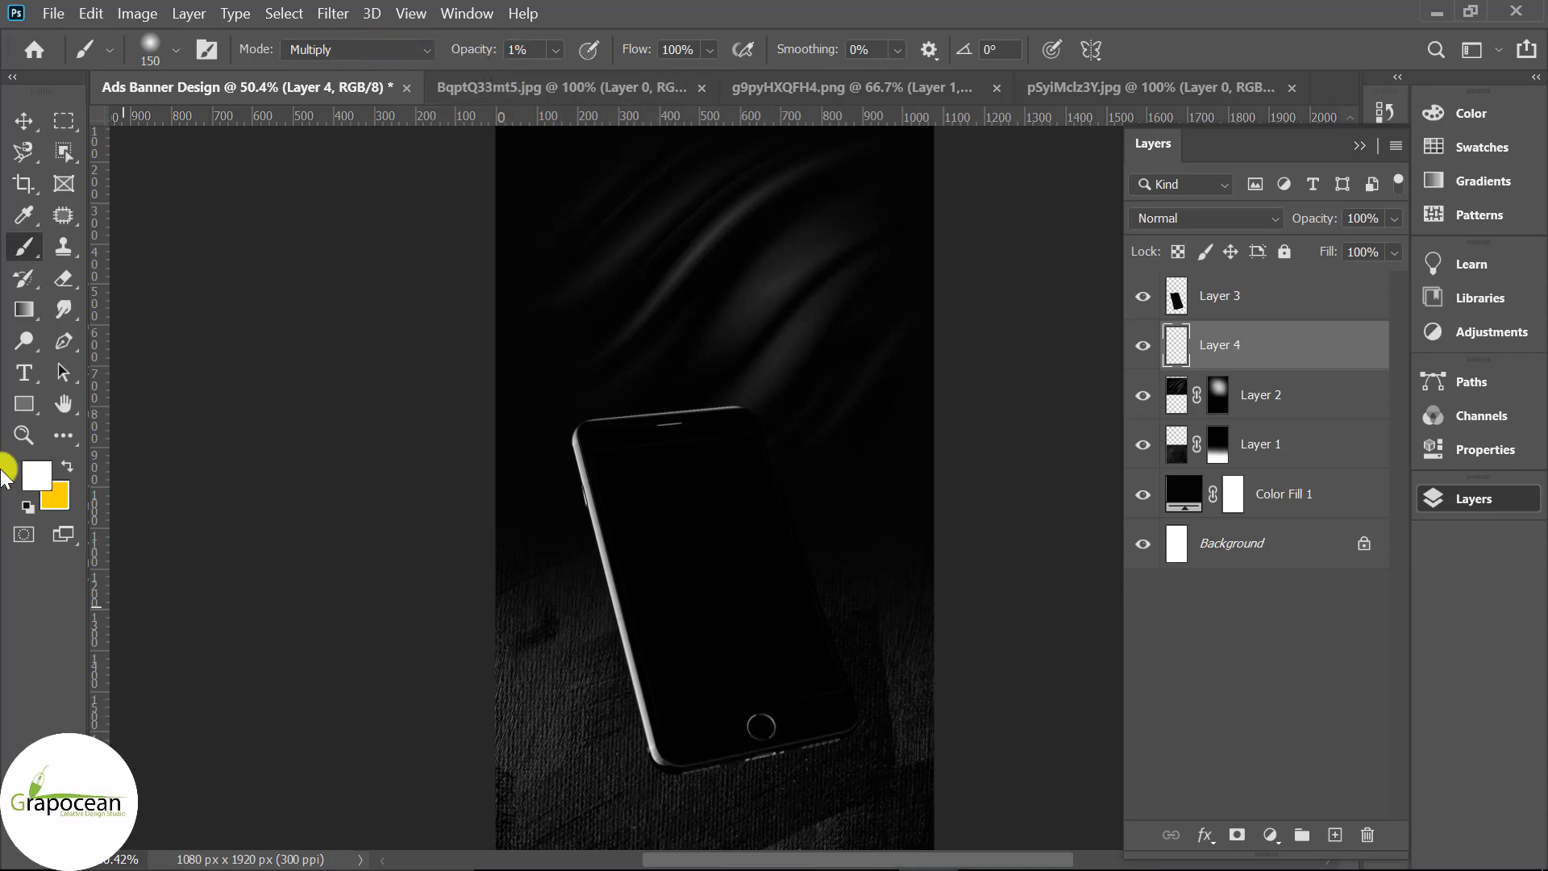
left_click(34, 484)
left_click(960, 796)
left_click(1444, 439)
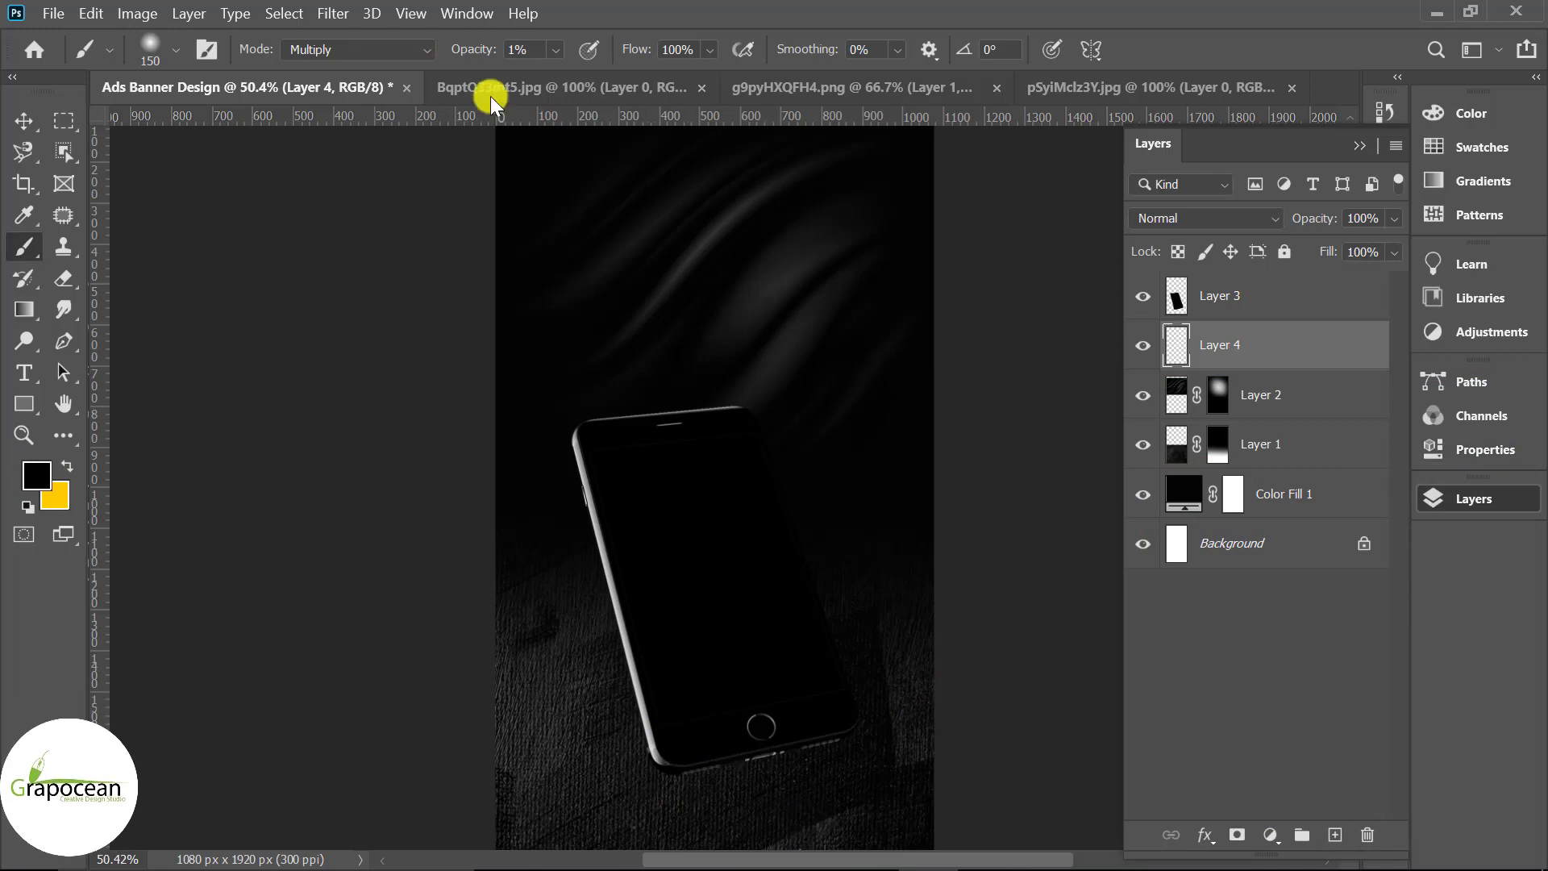
left_click_drag(469, 52, 475, 55)
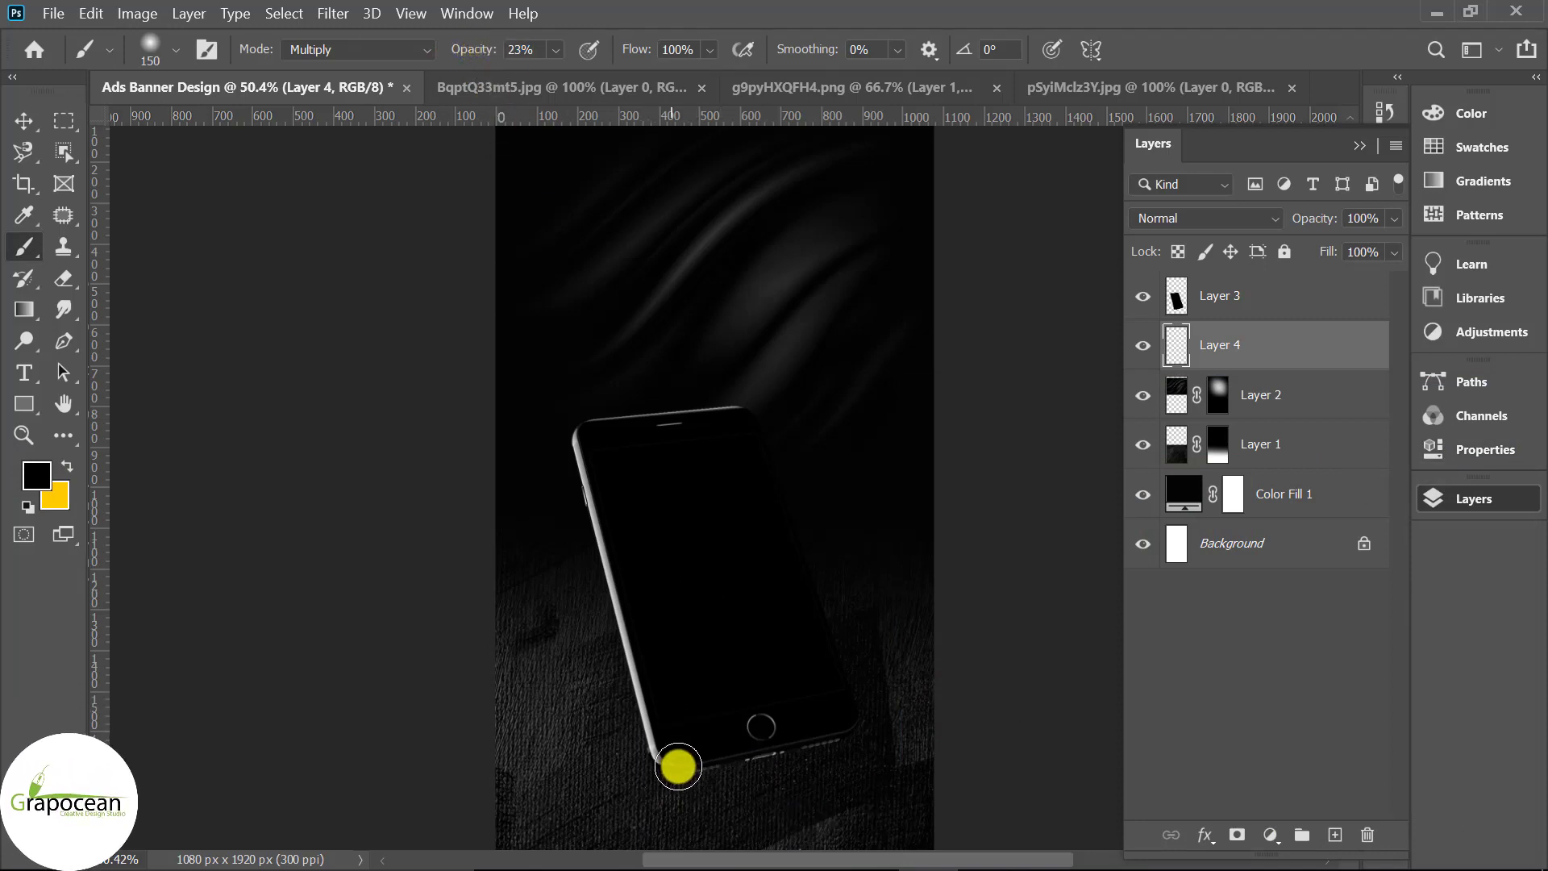
Step: Paint a soft black shadow along the phone's bottom edge, using a 130 px brush
mouse_move(677, 766)
left_mouse_down()
mouse_move(716, 765)
mouse_move(697, 767)
left_mouse_up()
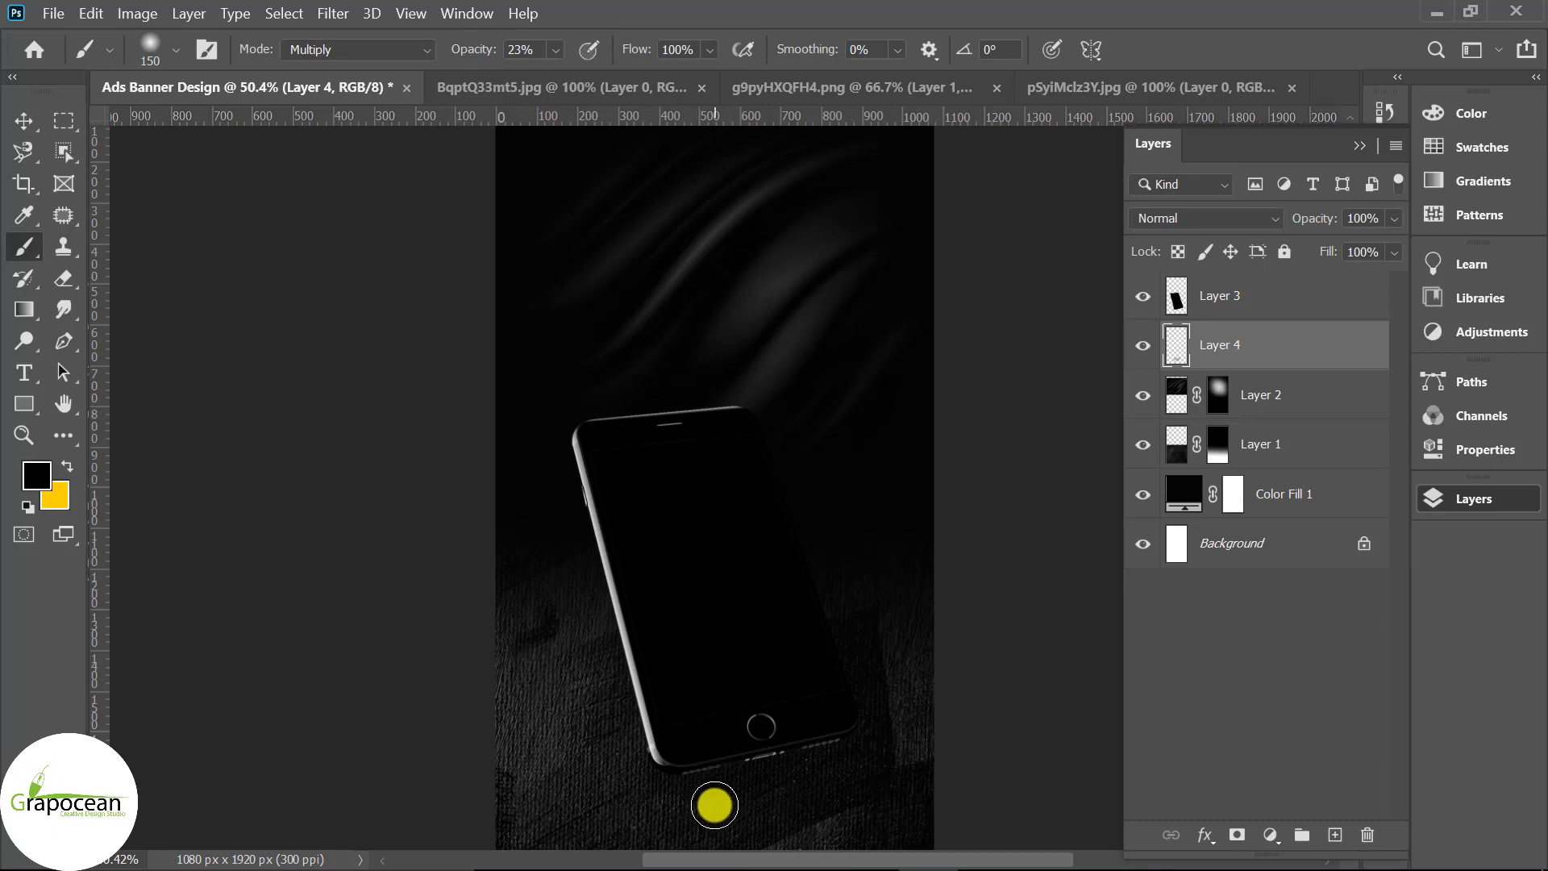
scroll(714, 805, "up", 2)
scroll(719, 820, "up", 1)
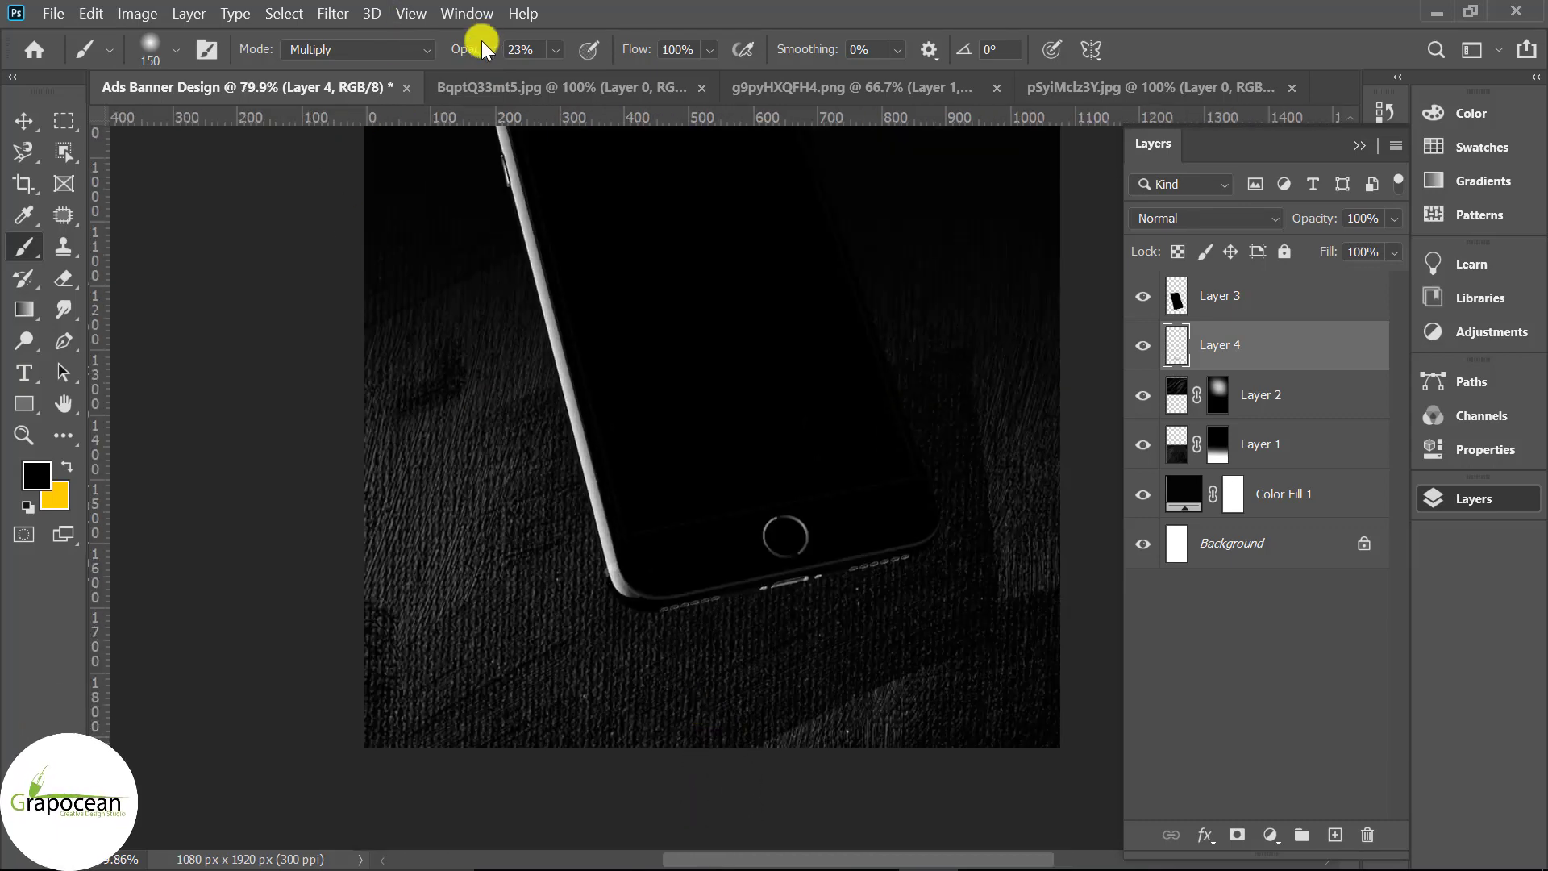
mouse_move(714, 574)
left_mouse_down()
mouse_move(691, 609)
mouse_move(653, 598)
left_mouse_up()
right_click(463, 564, "alt")
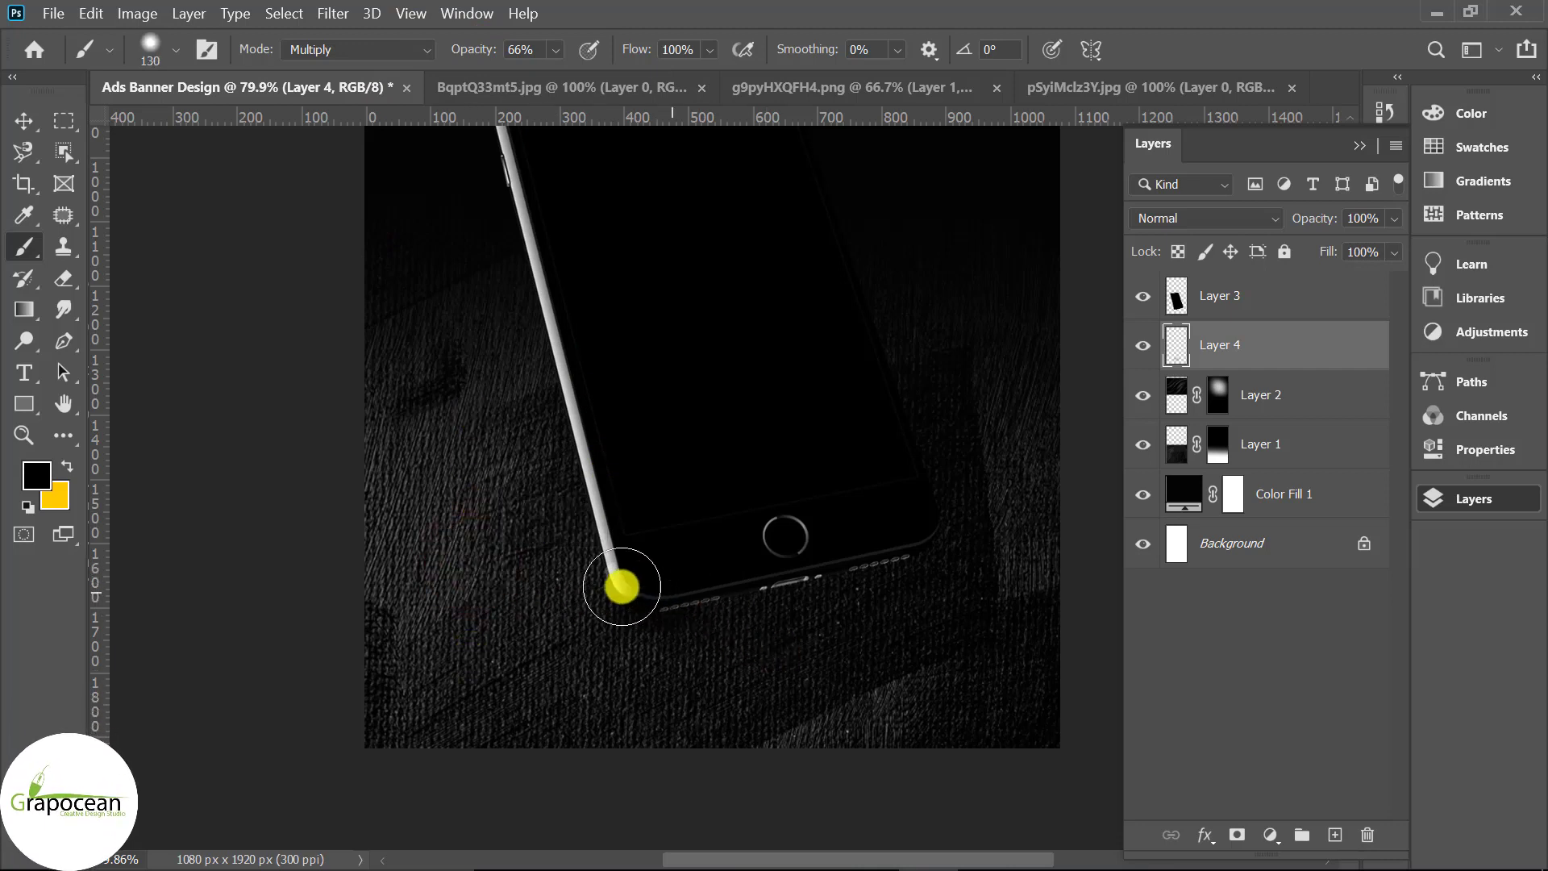
mouse_move(720, 598)
left_mouse_down()
mouse_move(640, 564)
mouse_move(820, 559)
left_mouse_up()
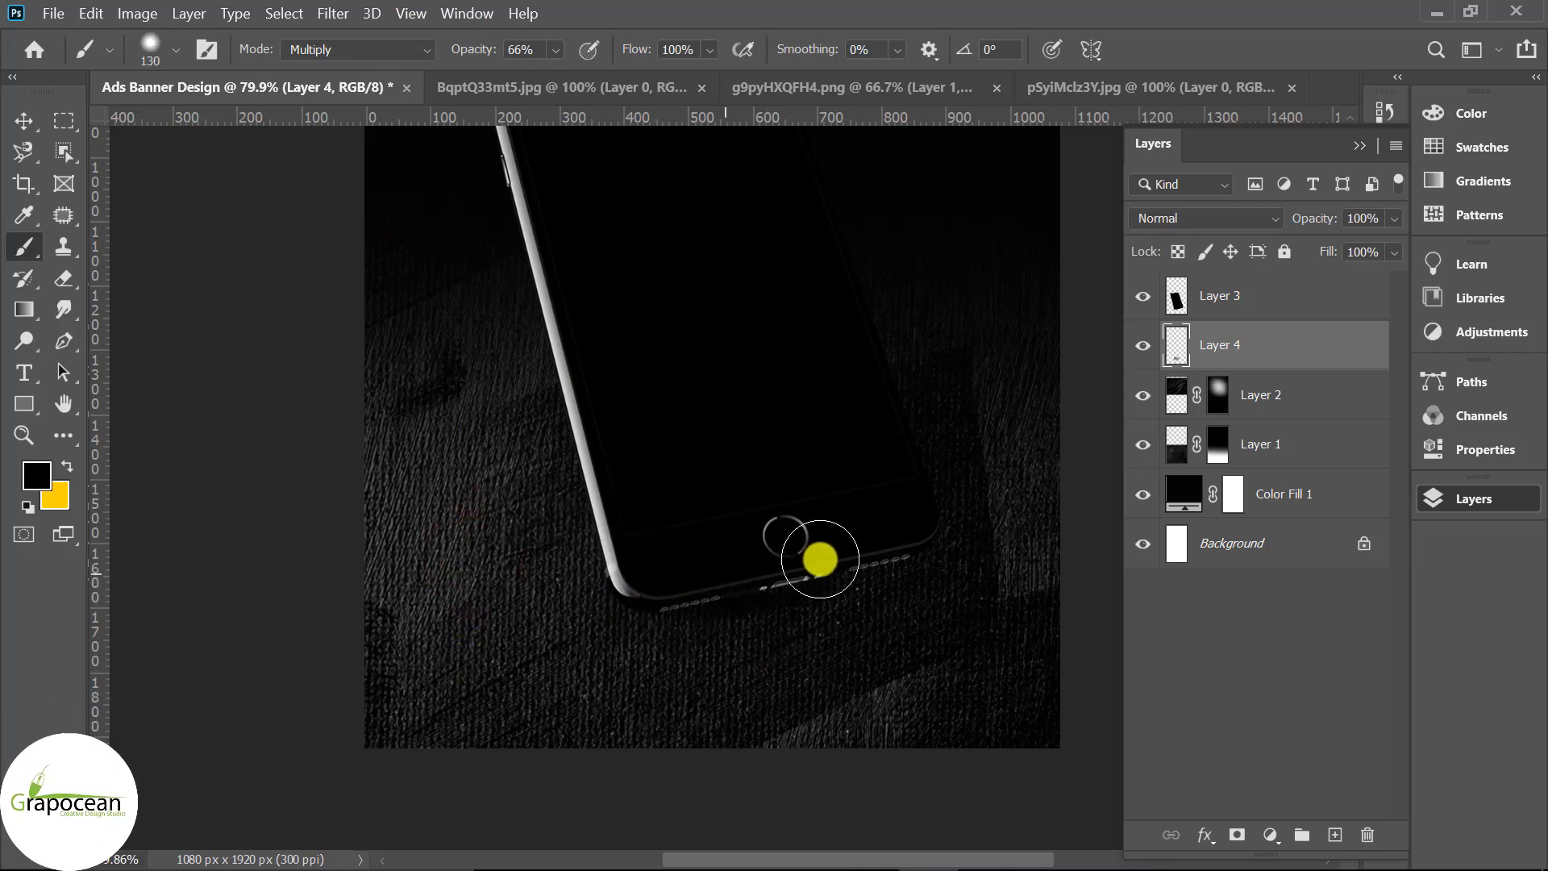
scroll(921, 513, "down", 3)
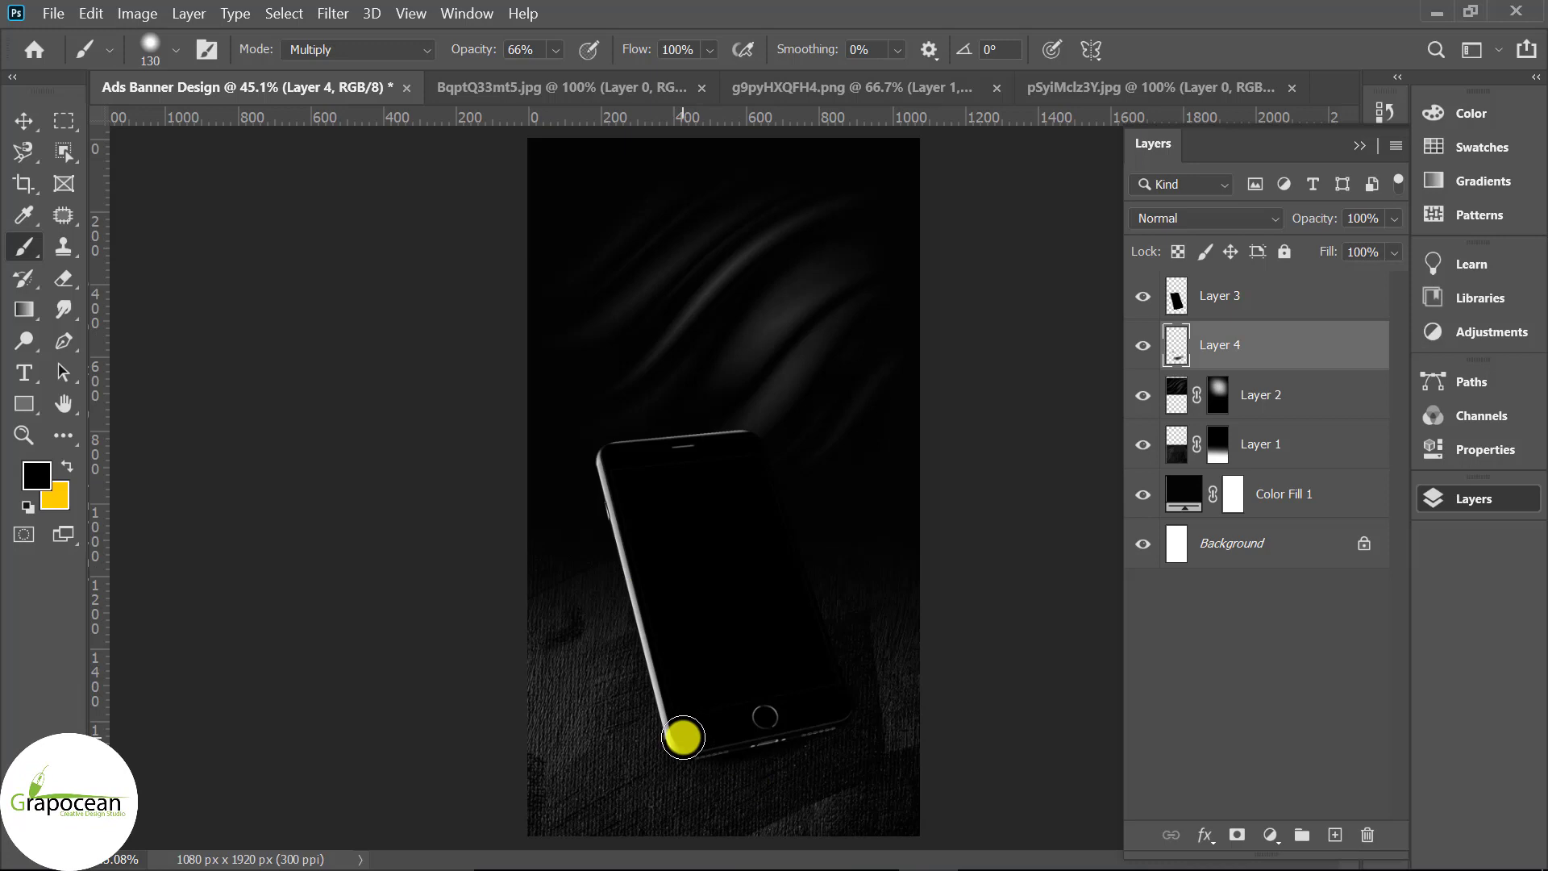
scroll(877, 710, "up", 1)
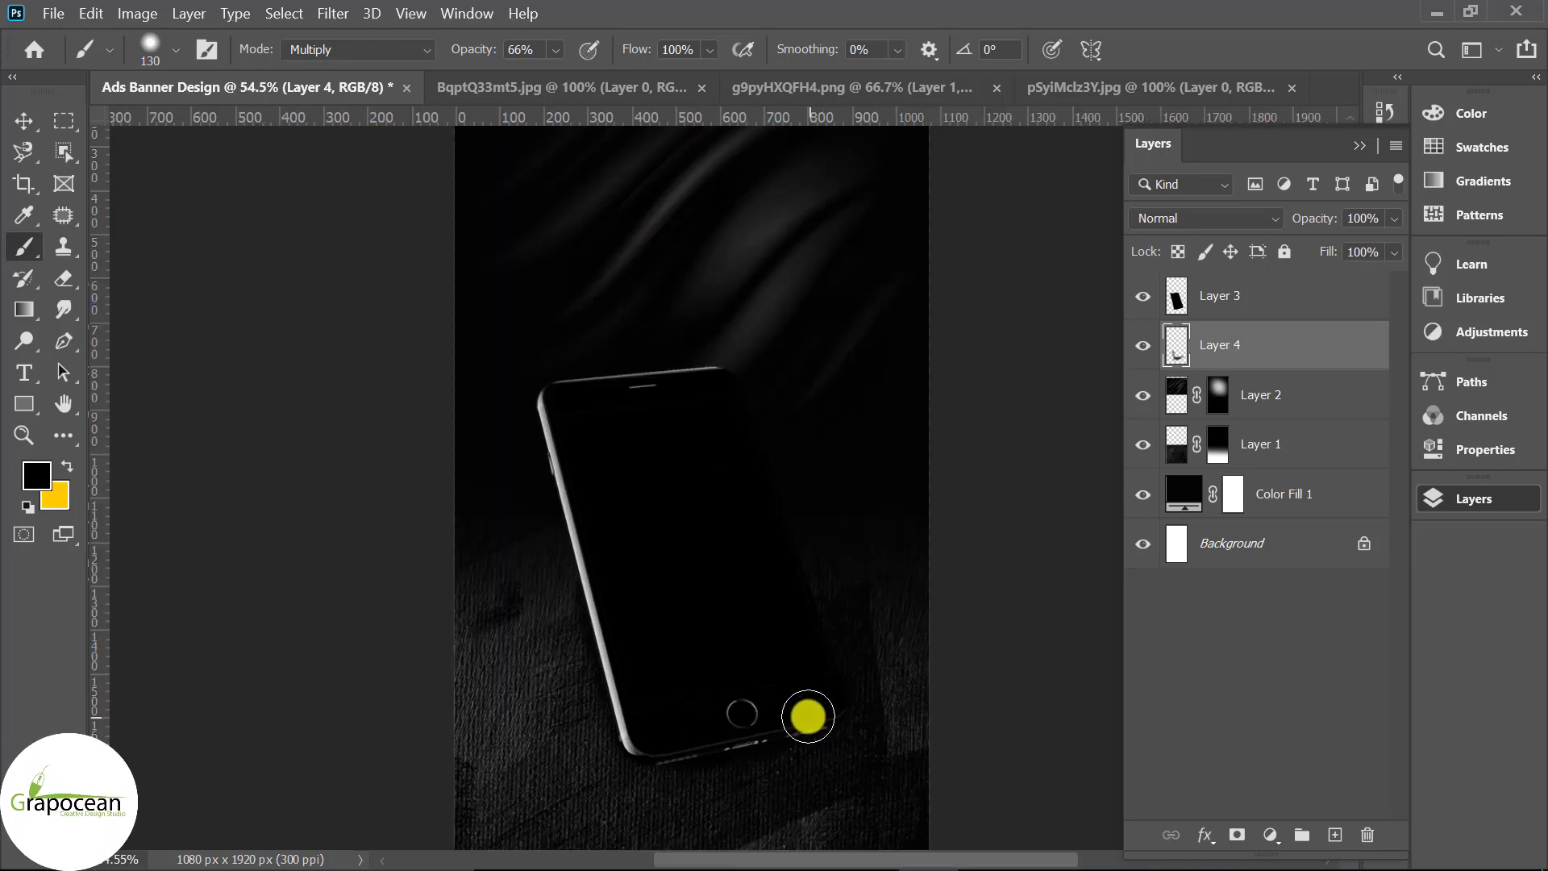
scroll(789, 570, "down", 2)
key("v")
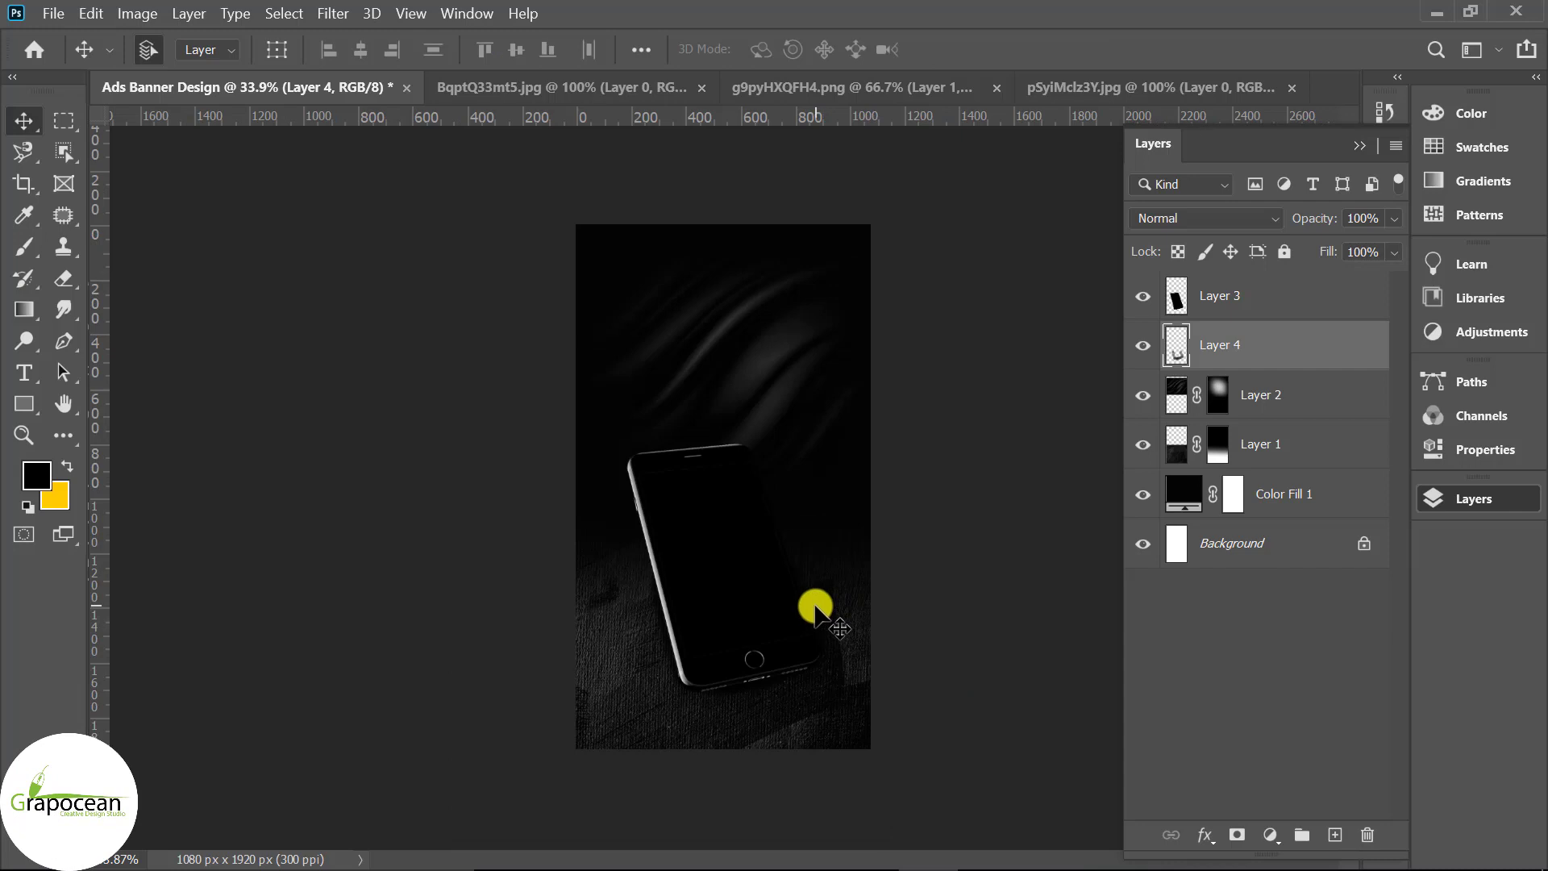
Step: Load the phone's outline as a selection and add a new layer above the phone
left_click(778, 627, "ctrl")
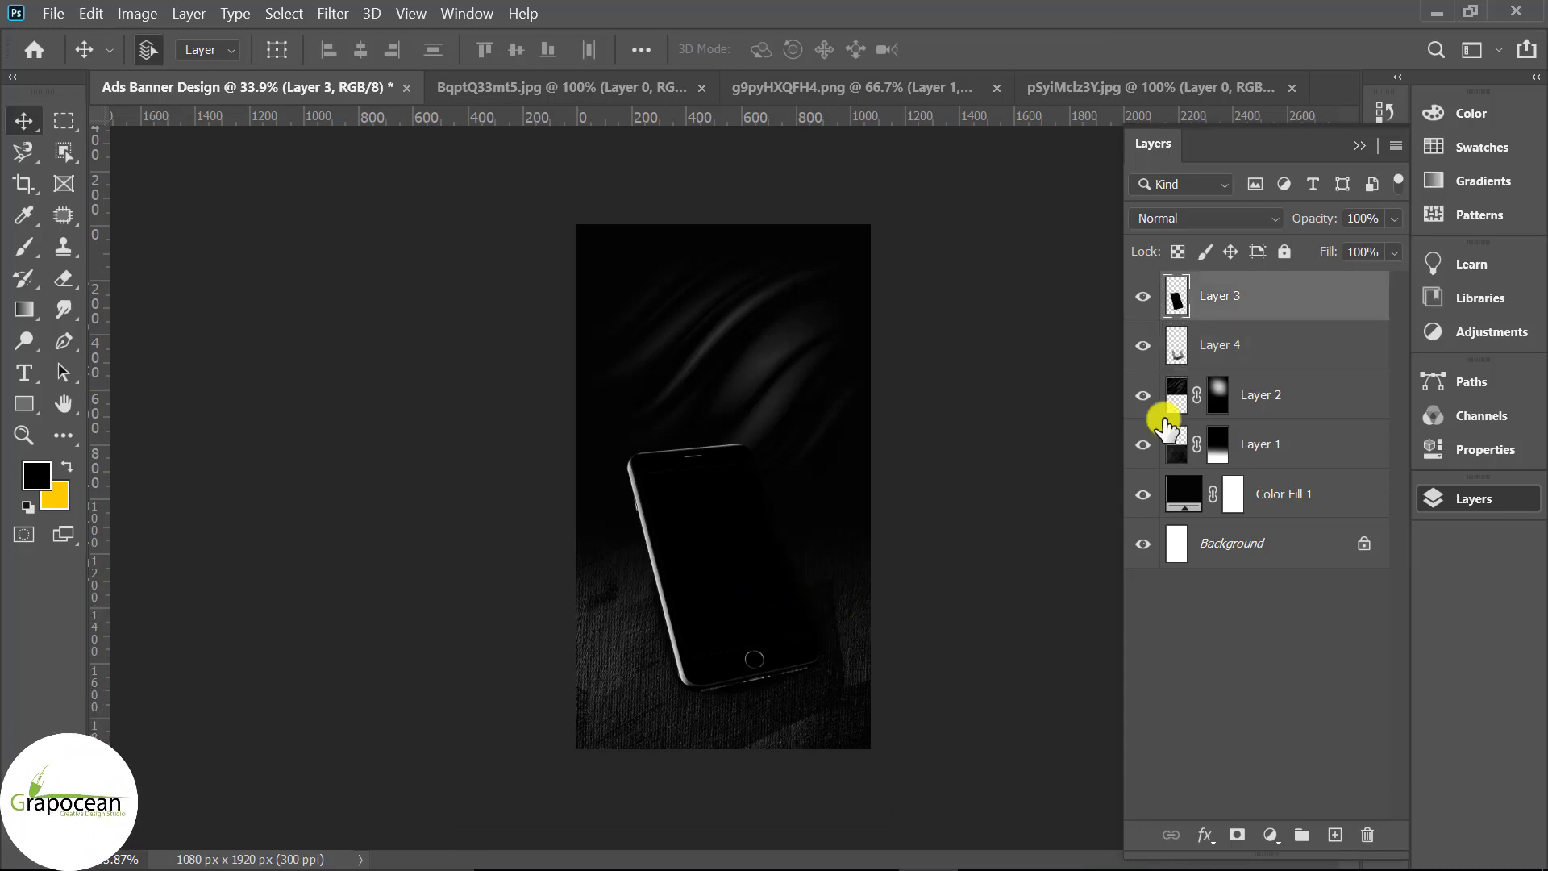
left_click(1177, 297, "ctrl")
scroll(841, 552, "up", 2)
scroll(841, 556, "up", 1)
left_click(1336, 835)
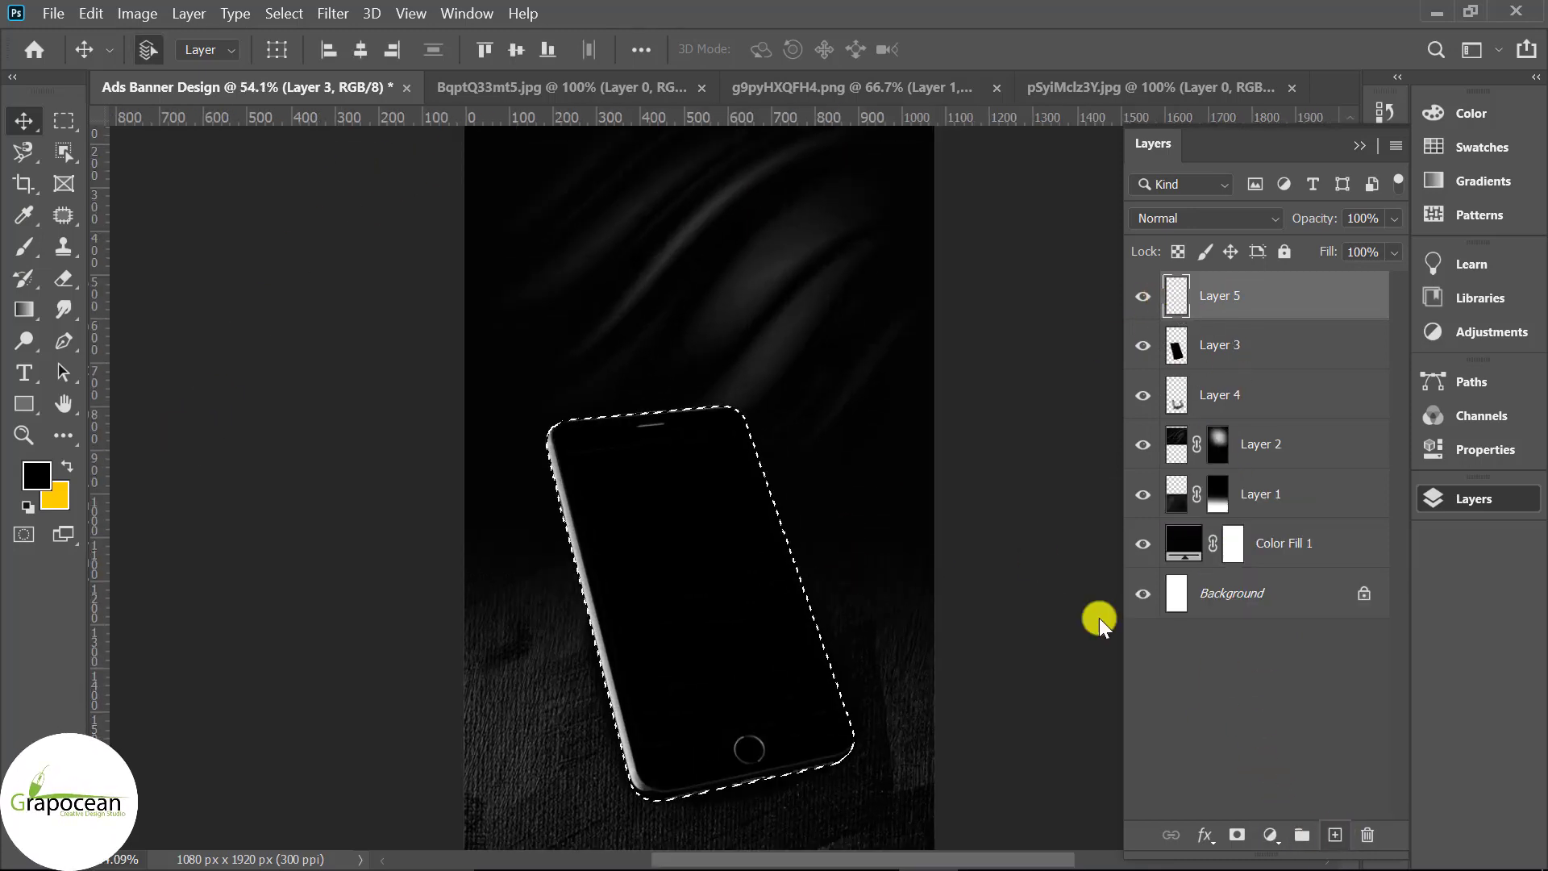
Step: Set up a white brush at 14% opacity, try a stroke across the phone, then undo it
left_click(34, 256)
left_click(129, 252)
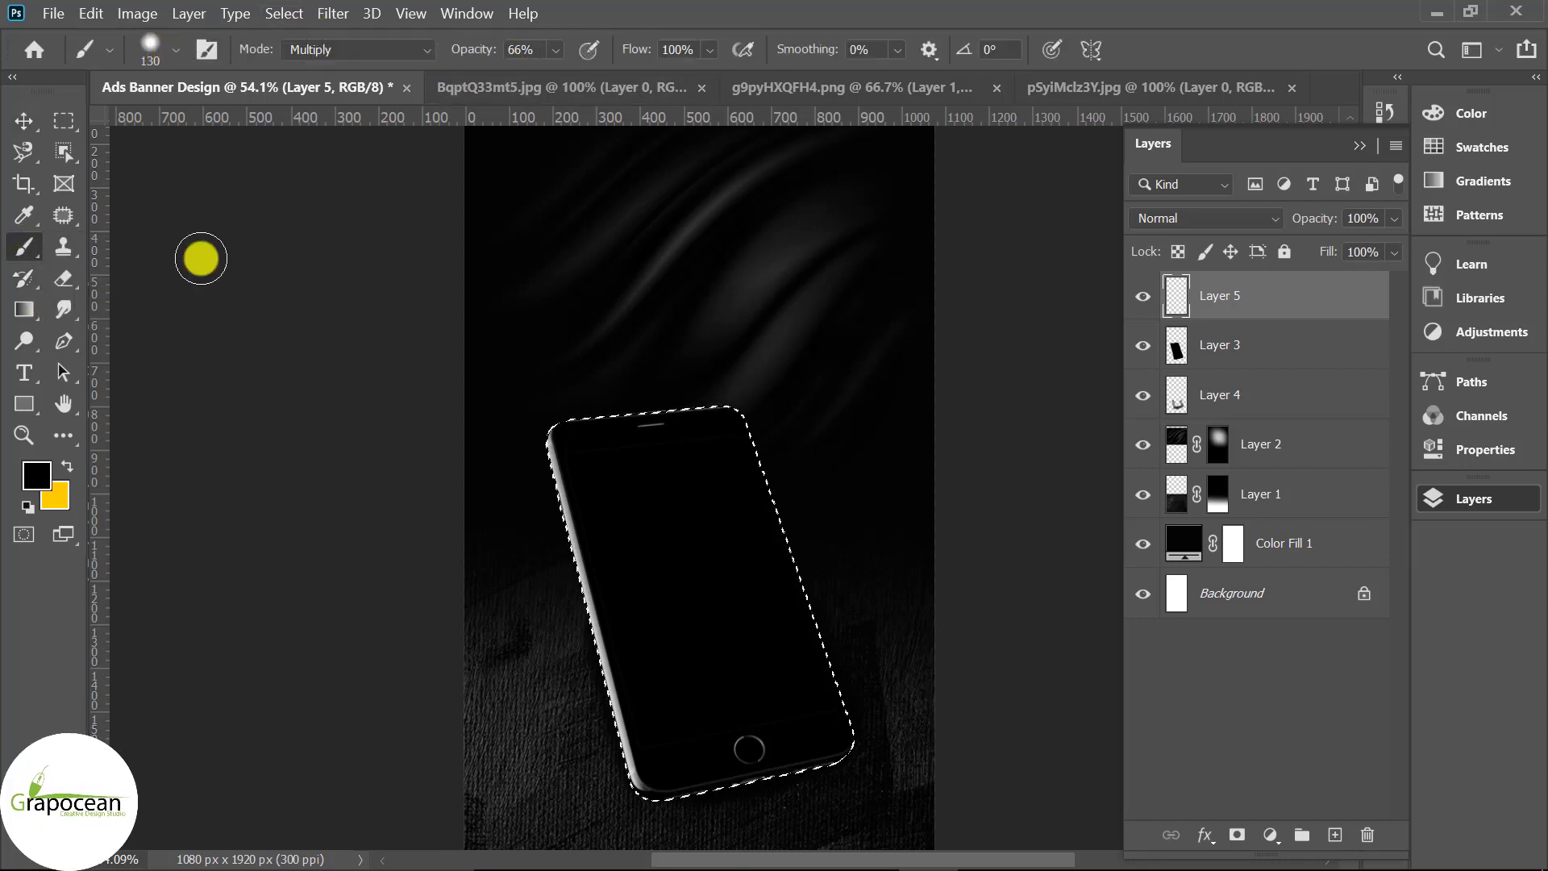
left_click(38, 482)
left_click_drag(940, 626, 912, 453)
left_click(1458, 447)
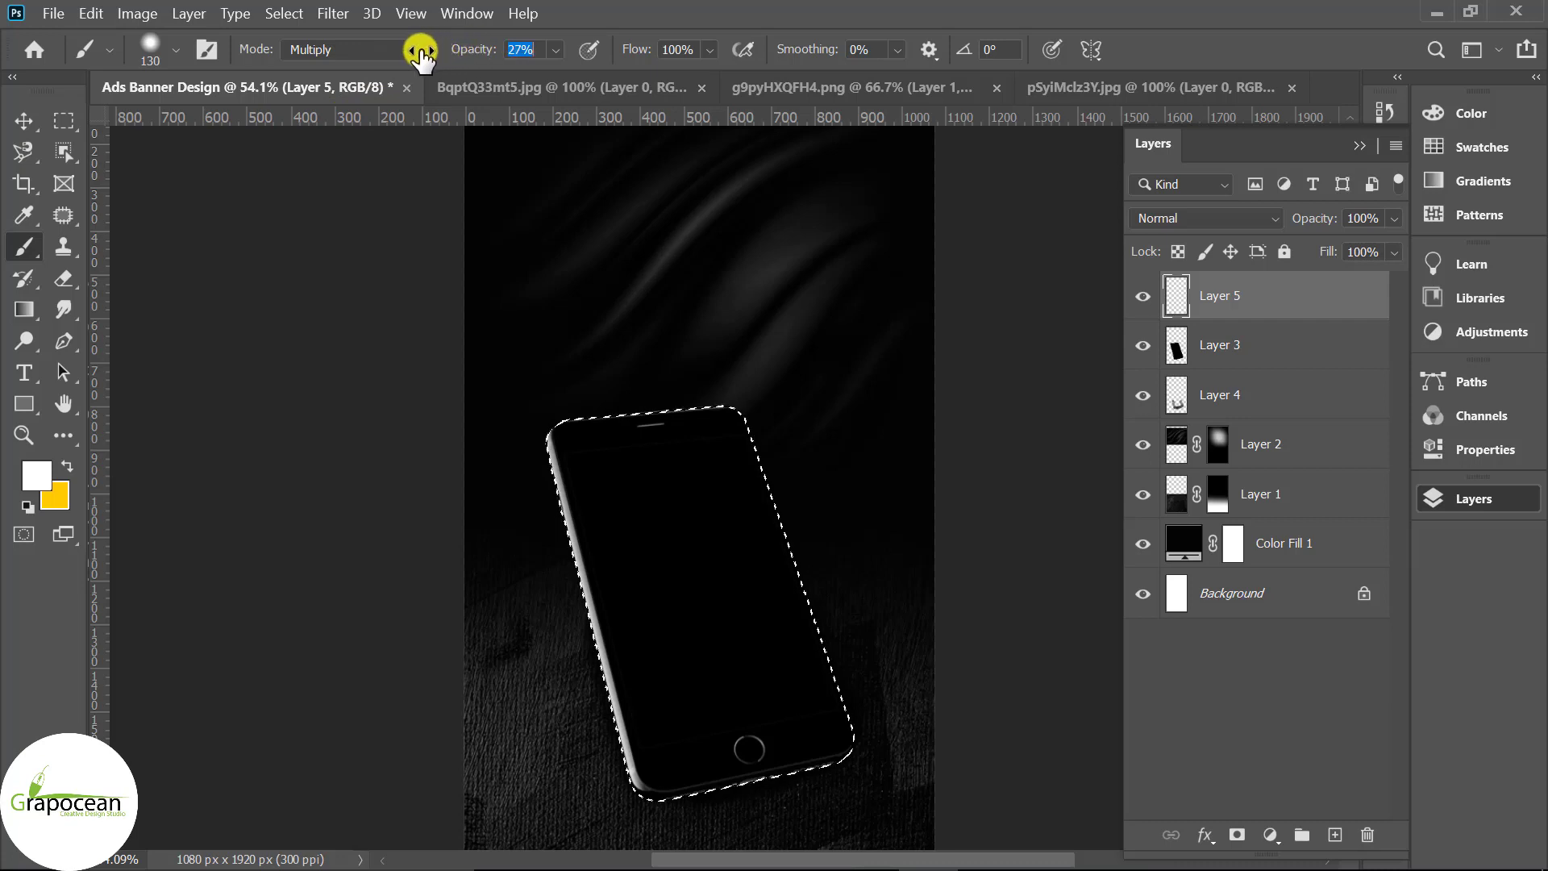
left_click_drag(421, 56, 411, 56)
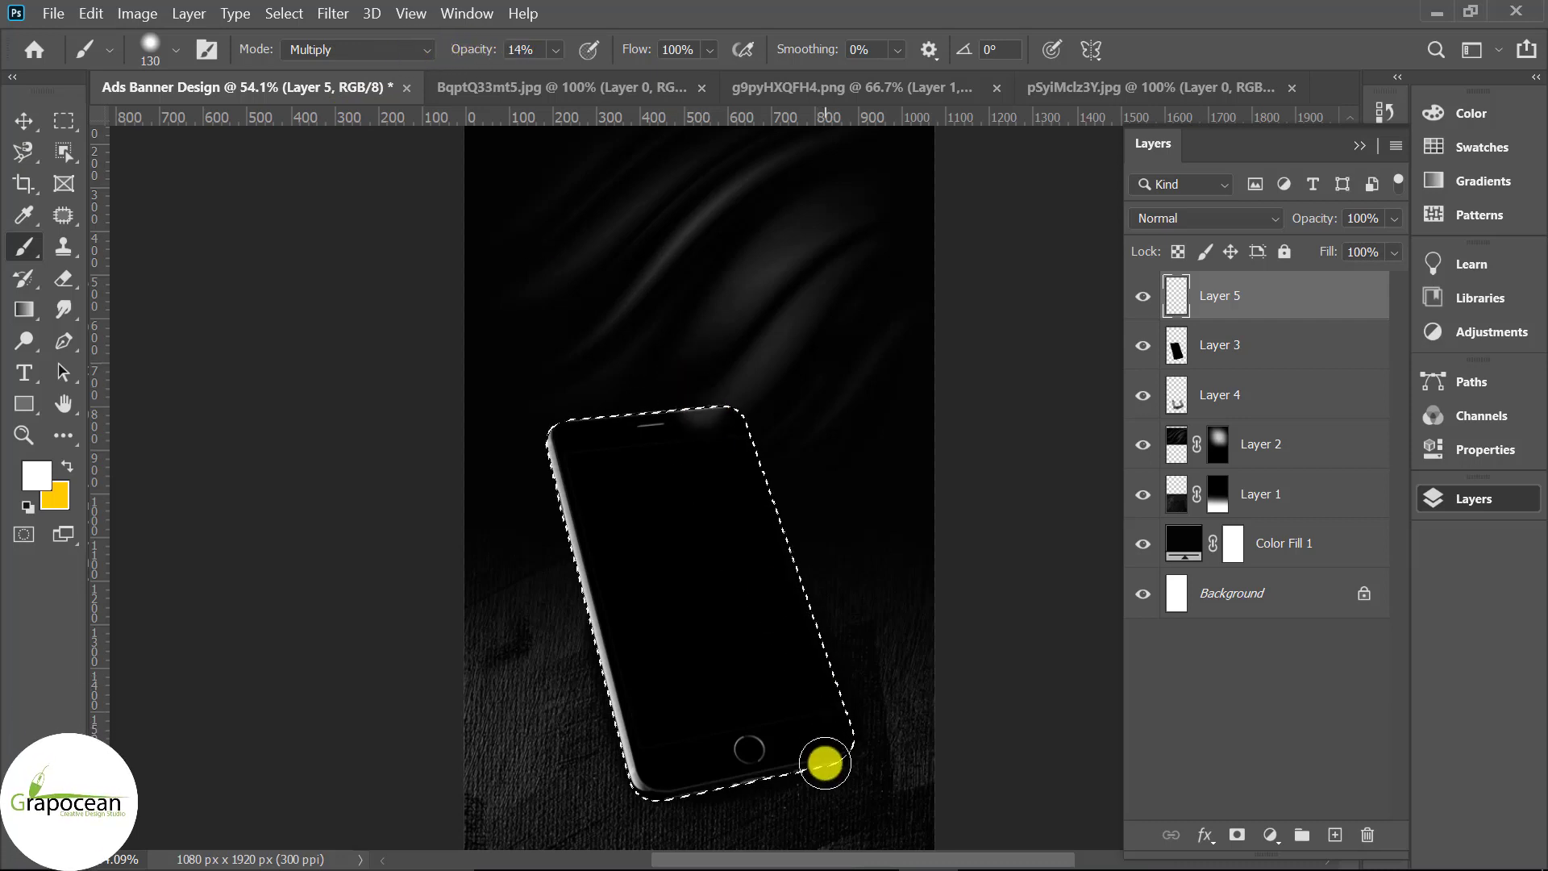
left_click(824, 763, "shift")
key("ctrl+z")
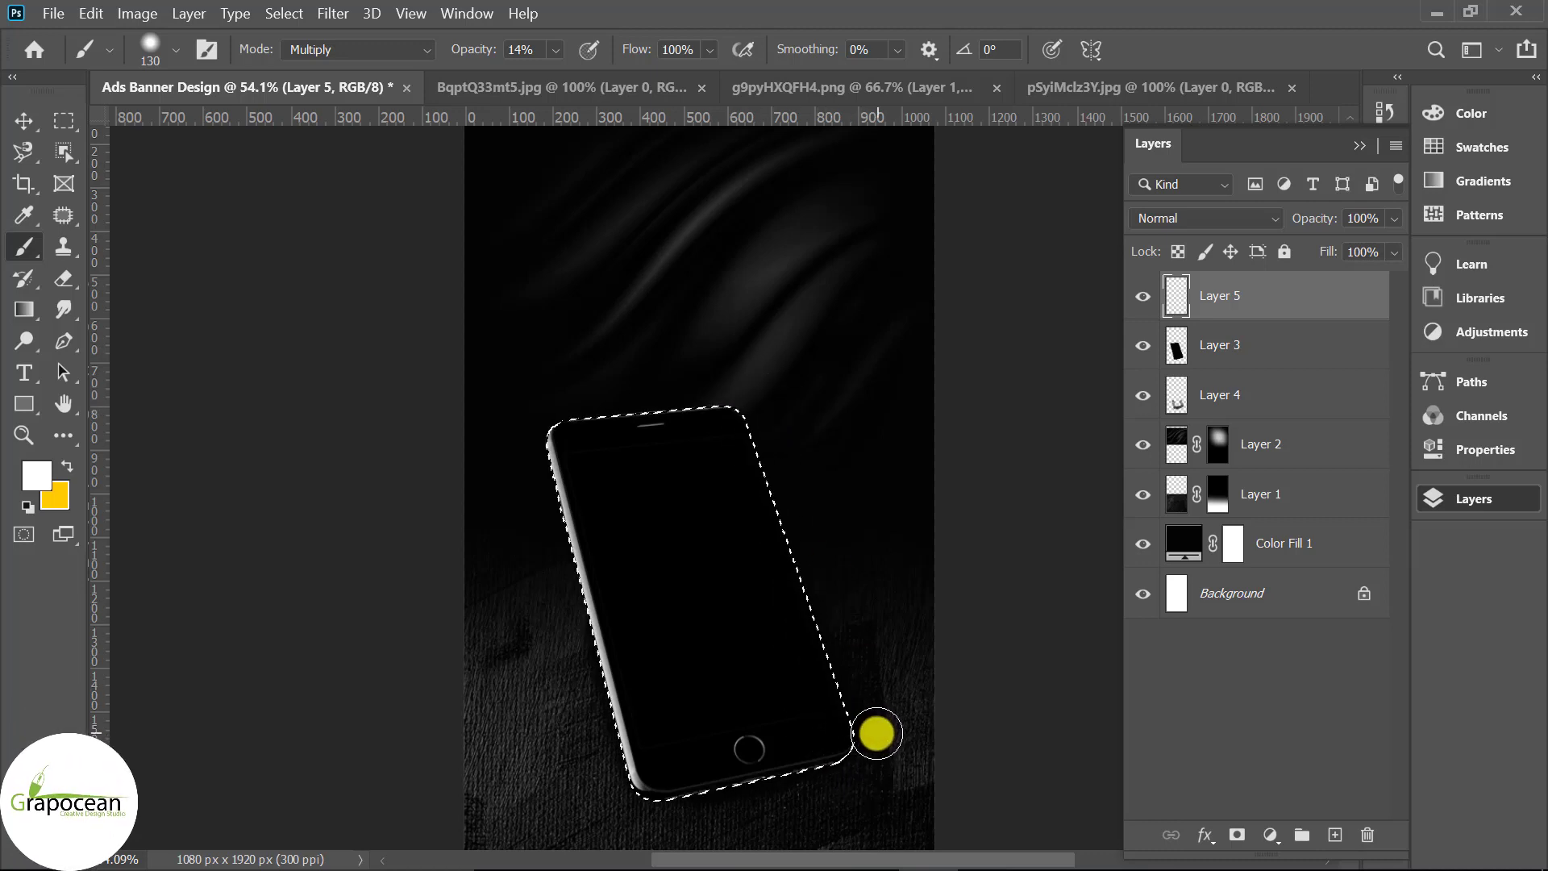
Step: Clear the phone selection and add an empty Layer 6 above Layer 5
left_click(64, 121)
left_click(795, 770)
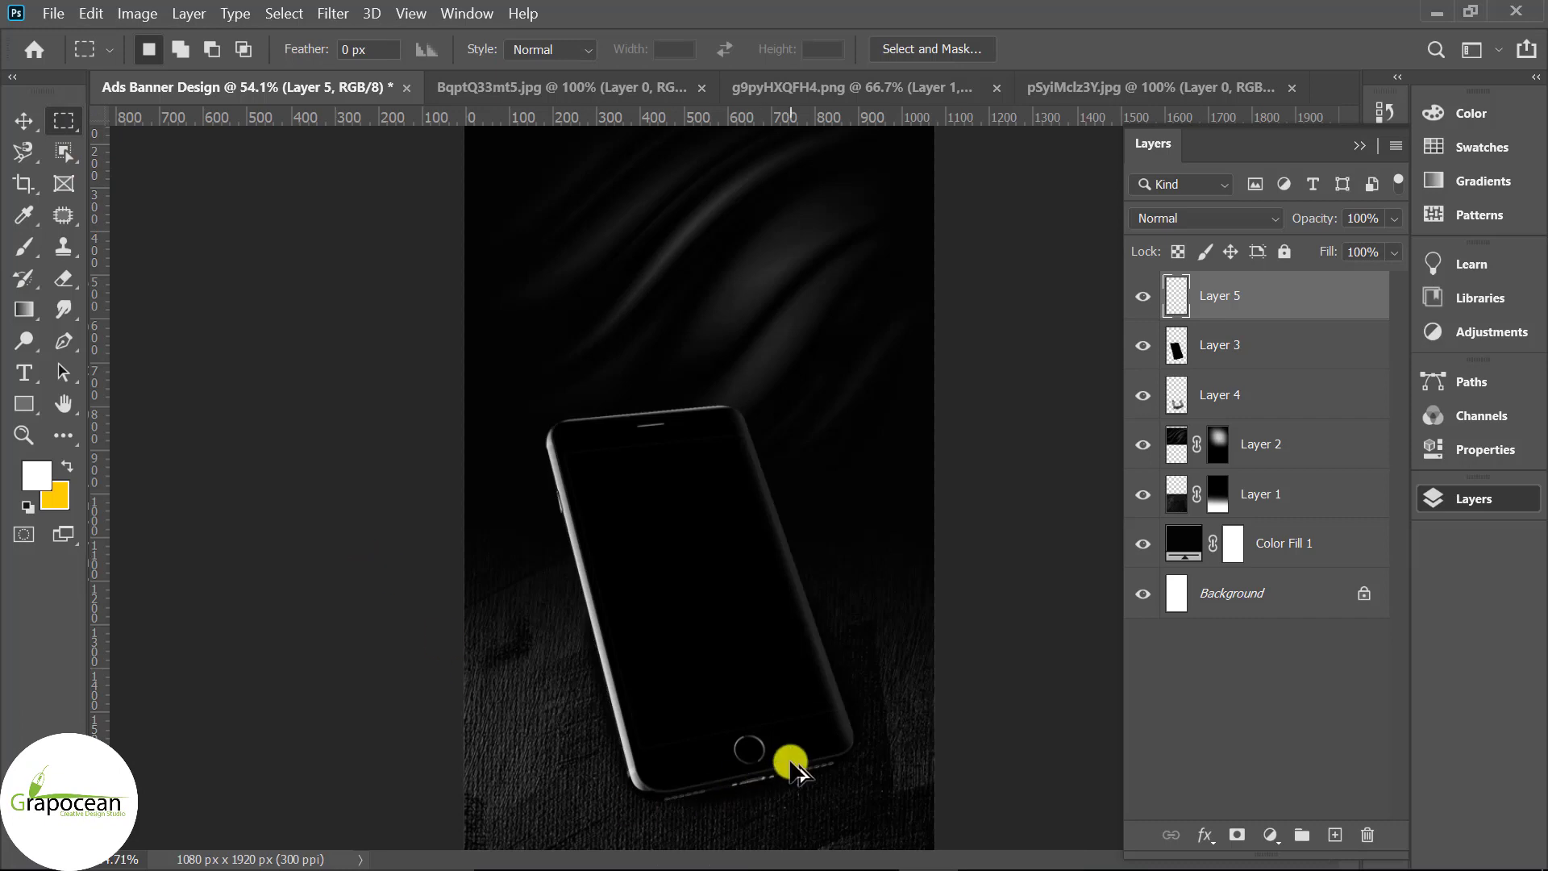
scroll(794, 770, "down", 5)
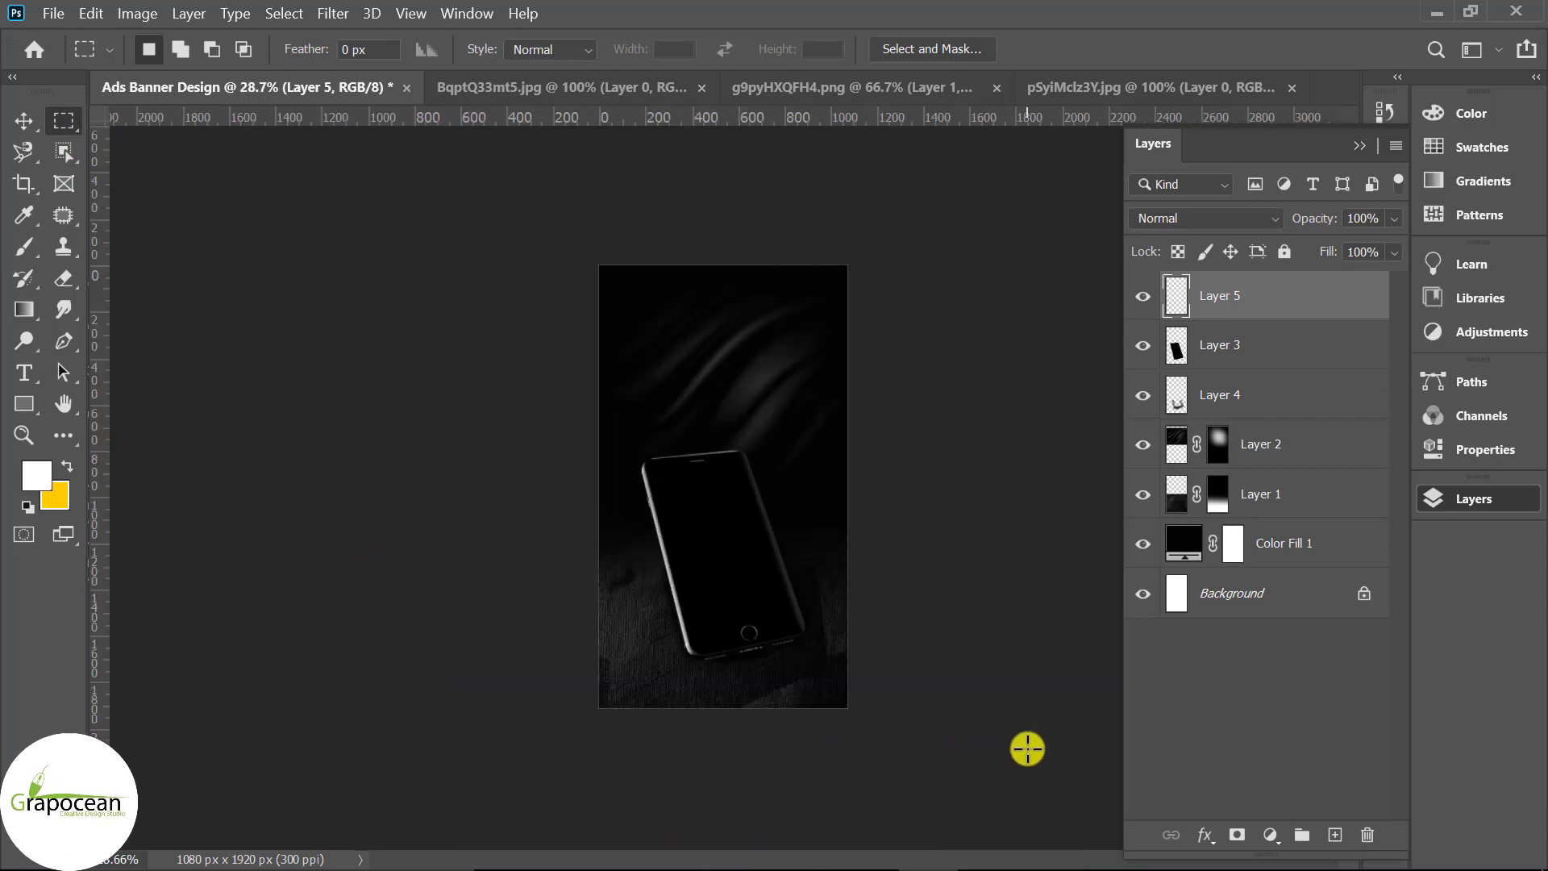
scroll(1032, 722, "up", 1)
key("v")
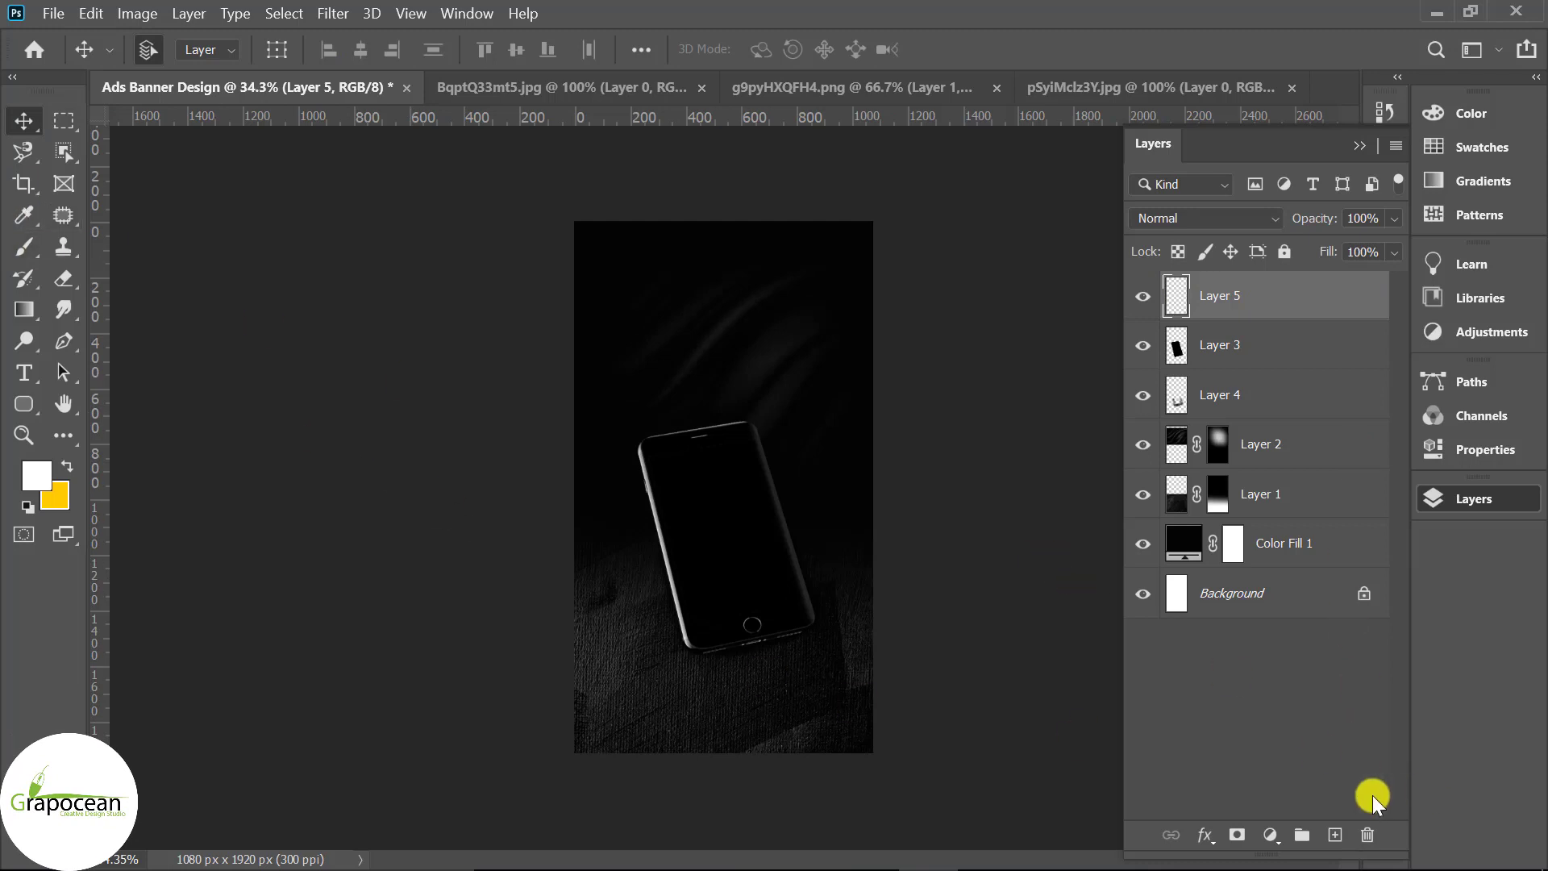
left_click(1336, 834)
scroll(722, 484, "up", 1)
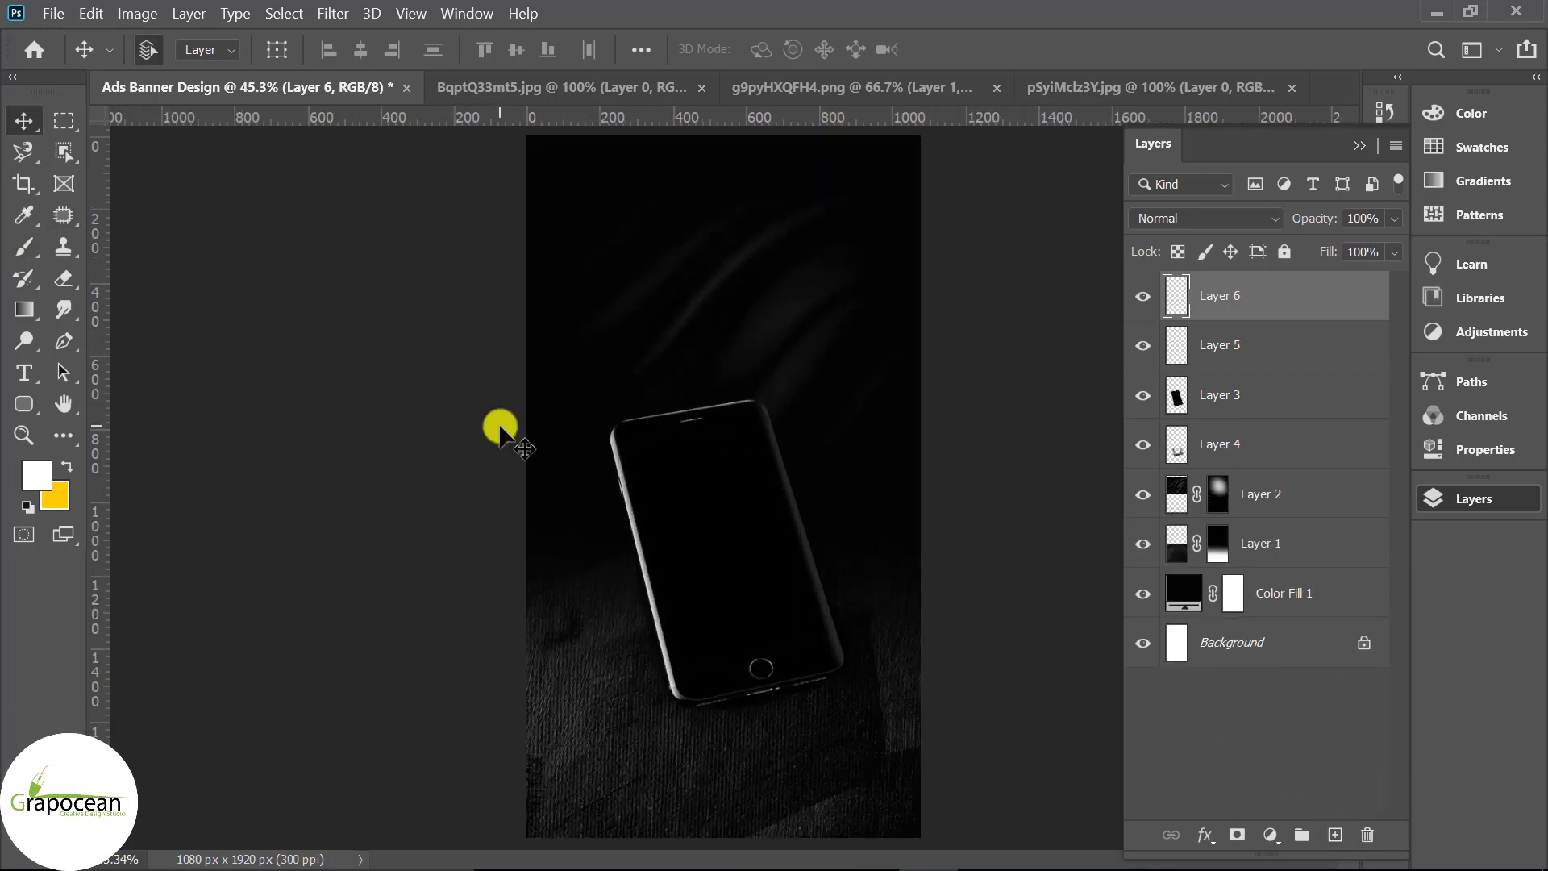
Step: Draw a 631×223 px pink rounded-rectangle pill and centre it horizontally above the phone
left_click(22, 409)
left_click(129, 420)
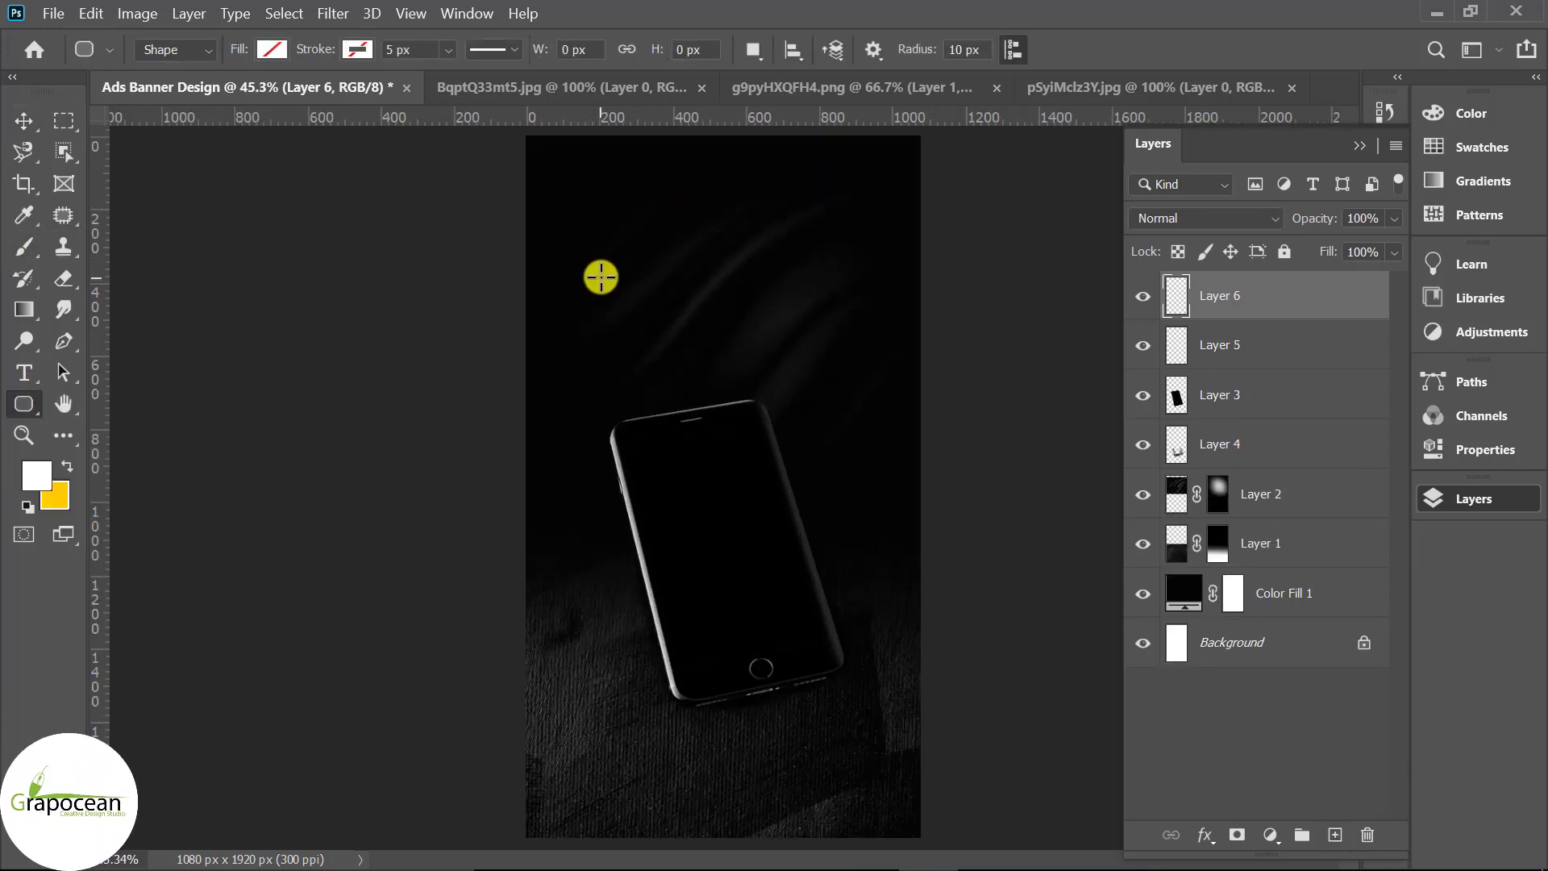
left_click_drag(844, 343, 824, 353)
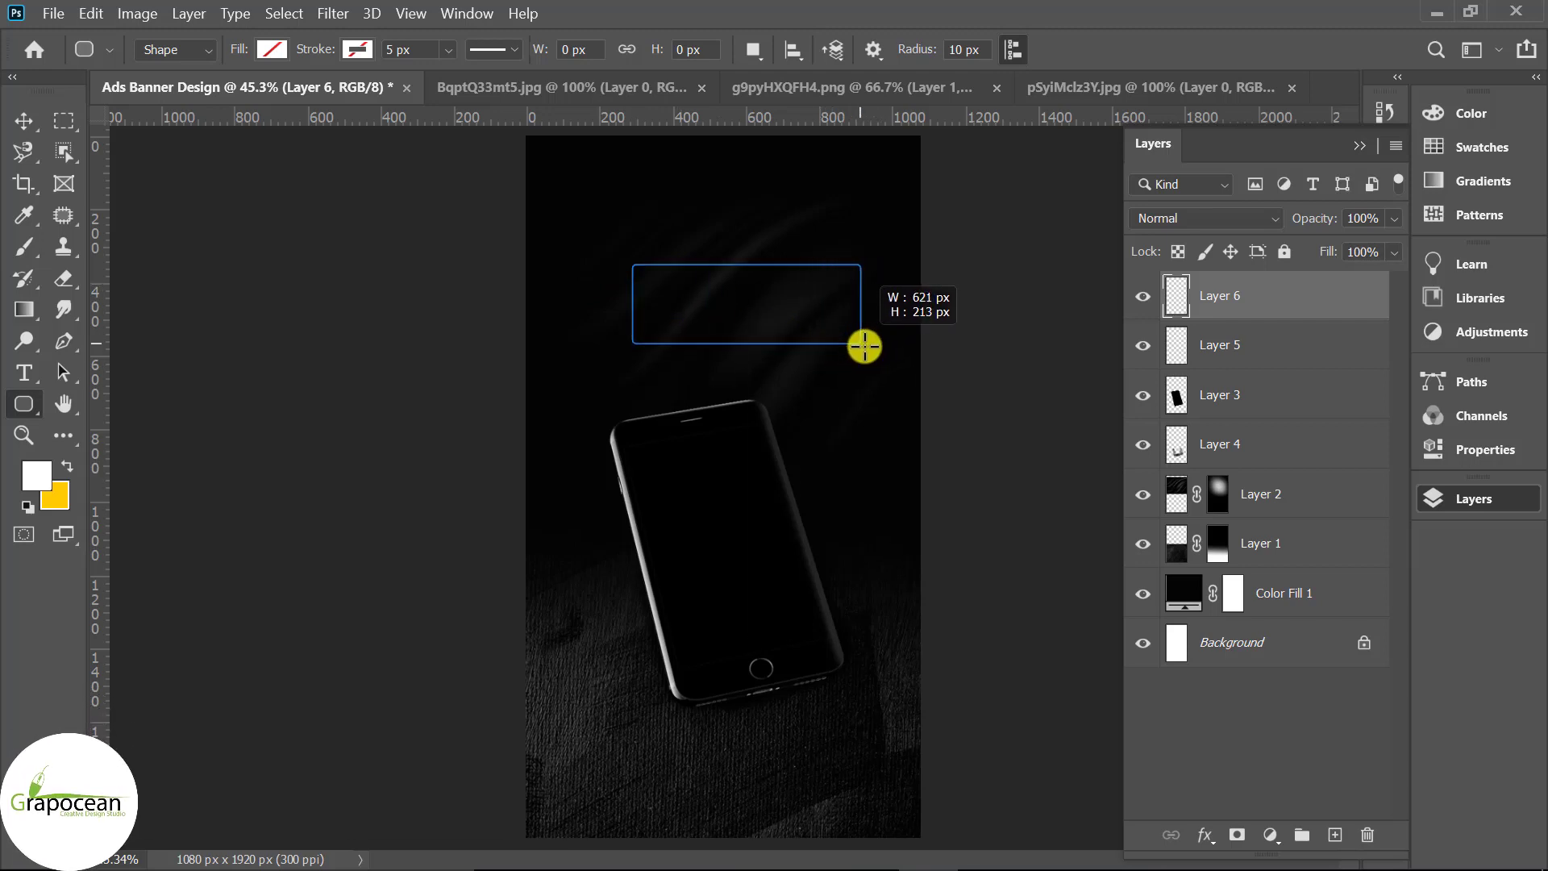
left_click_drag(864, 346, 866, 348)
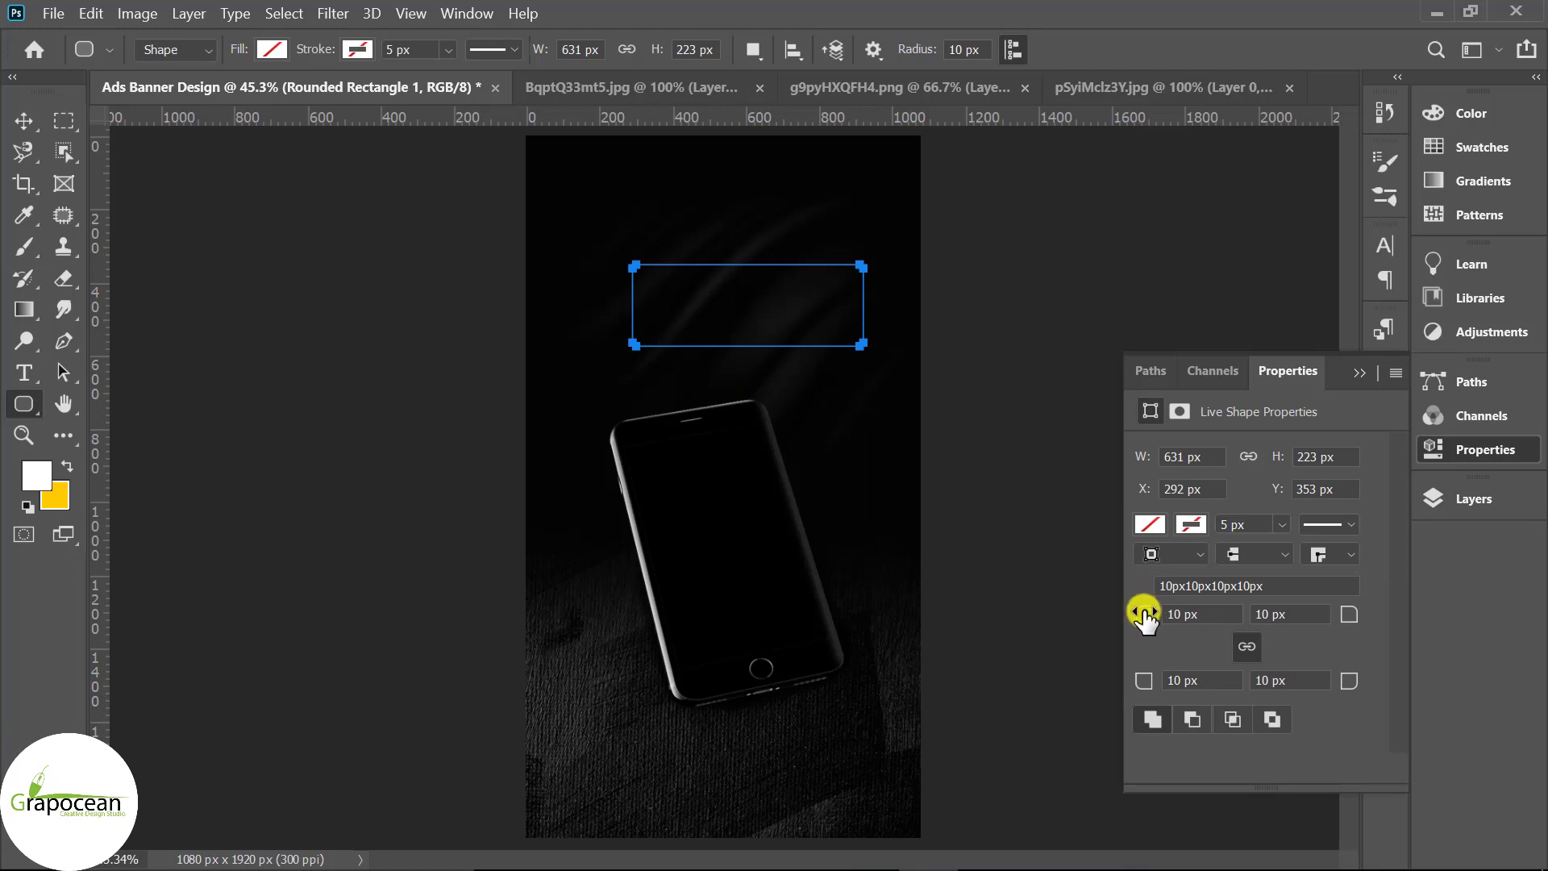
left_click(272, 50)
left_click(161, 175)
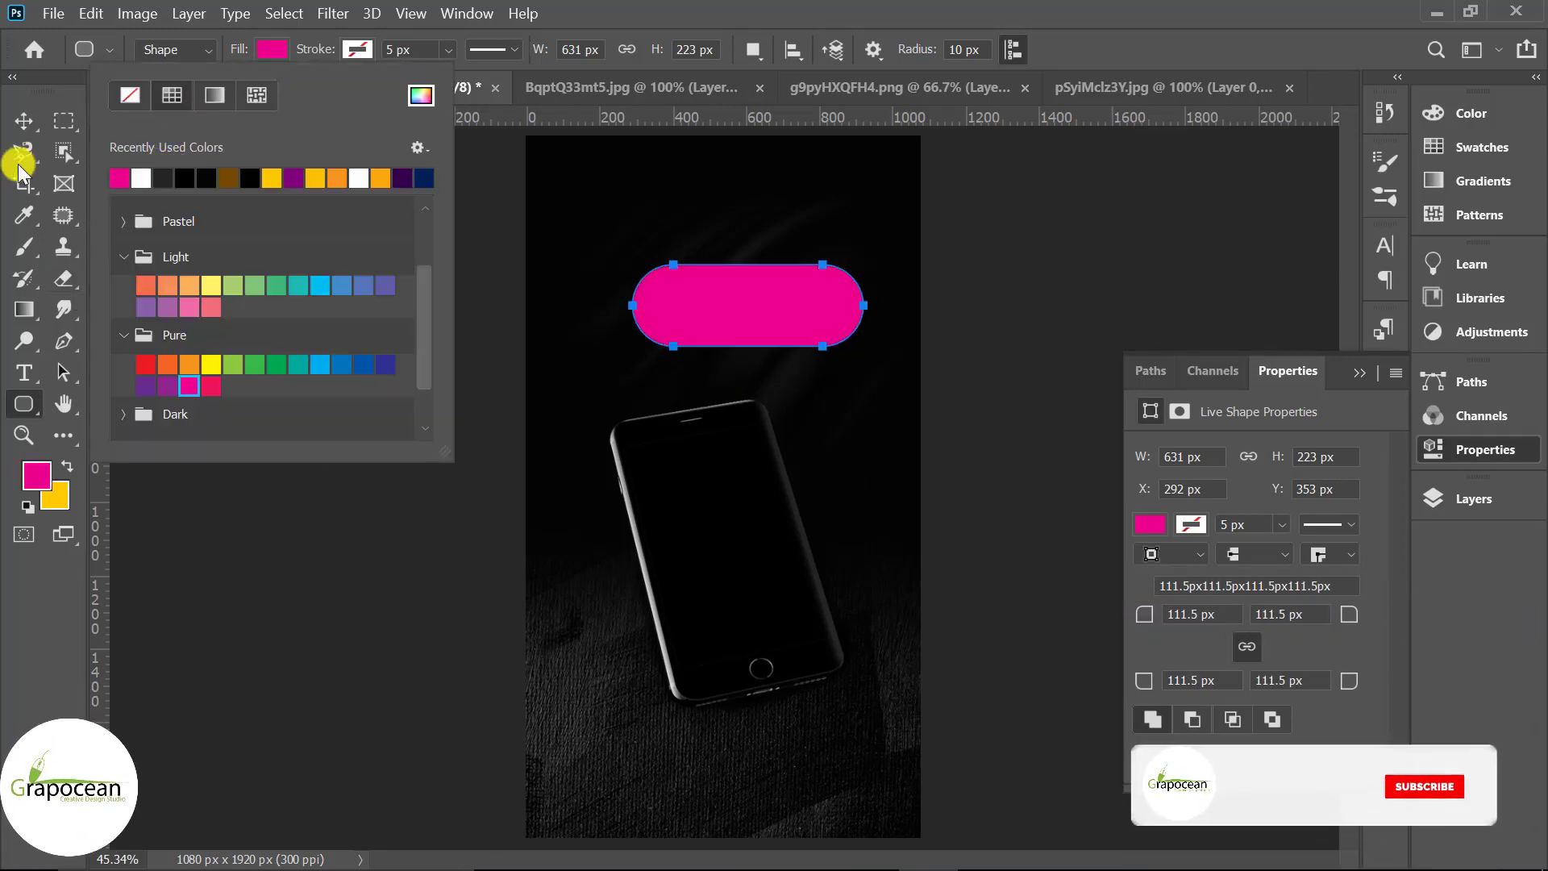
left_click(23, 121)
mouse_move(769, 309)
left_mouse_down()
mouse_move(742, 311)
mouse_move(800, 310)
left_mouse_up()
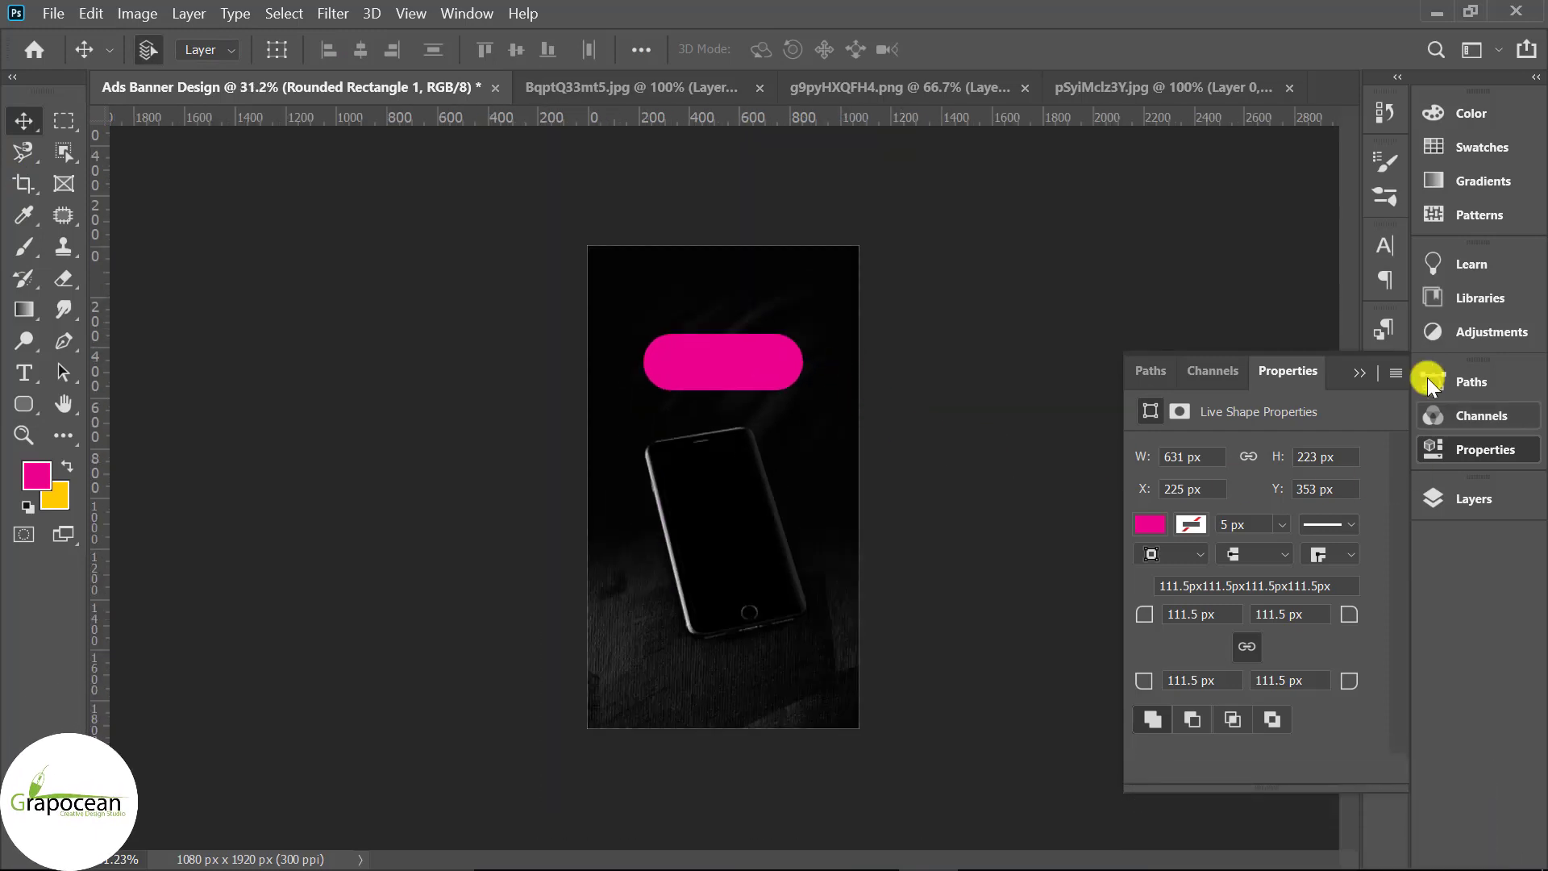
Step: Keep the Rounded Rectangle Tool active and add a new empty layer above Rounded Rectangle 1
left_click(24, 404)
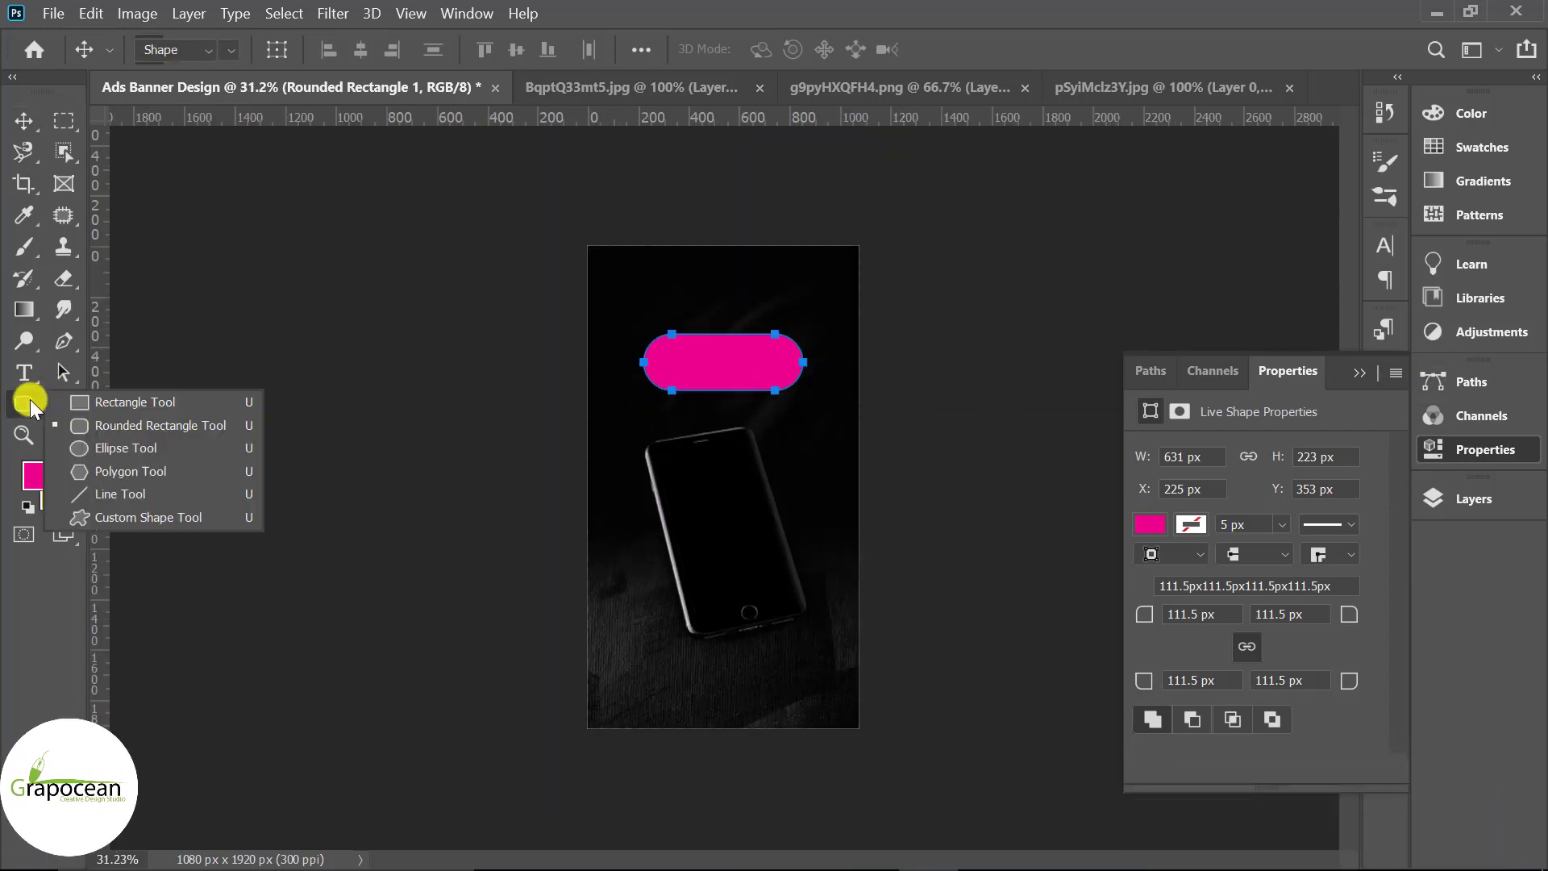
left_click(142, 426)
left_click(1377, 376)
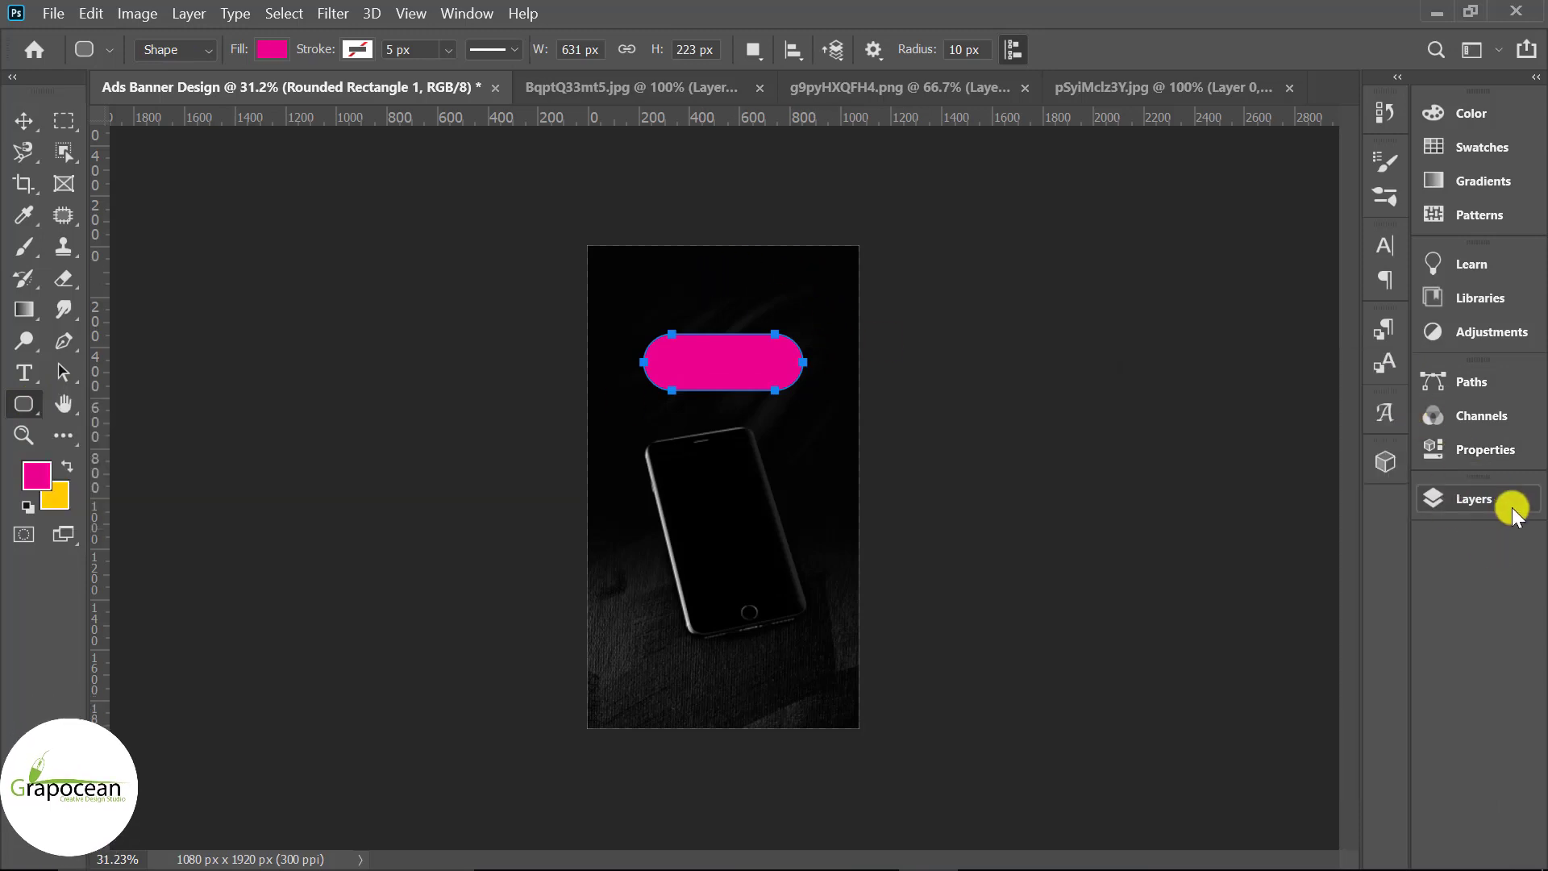
left_click(1480, 500)
left_click(1333, 835)
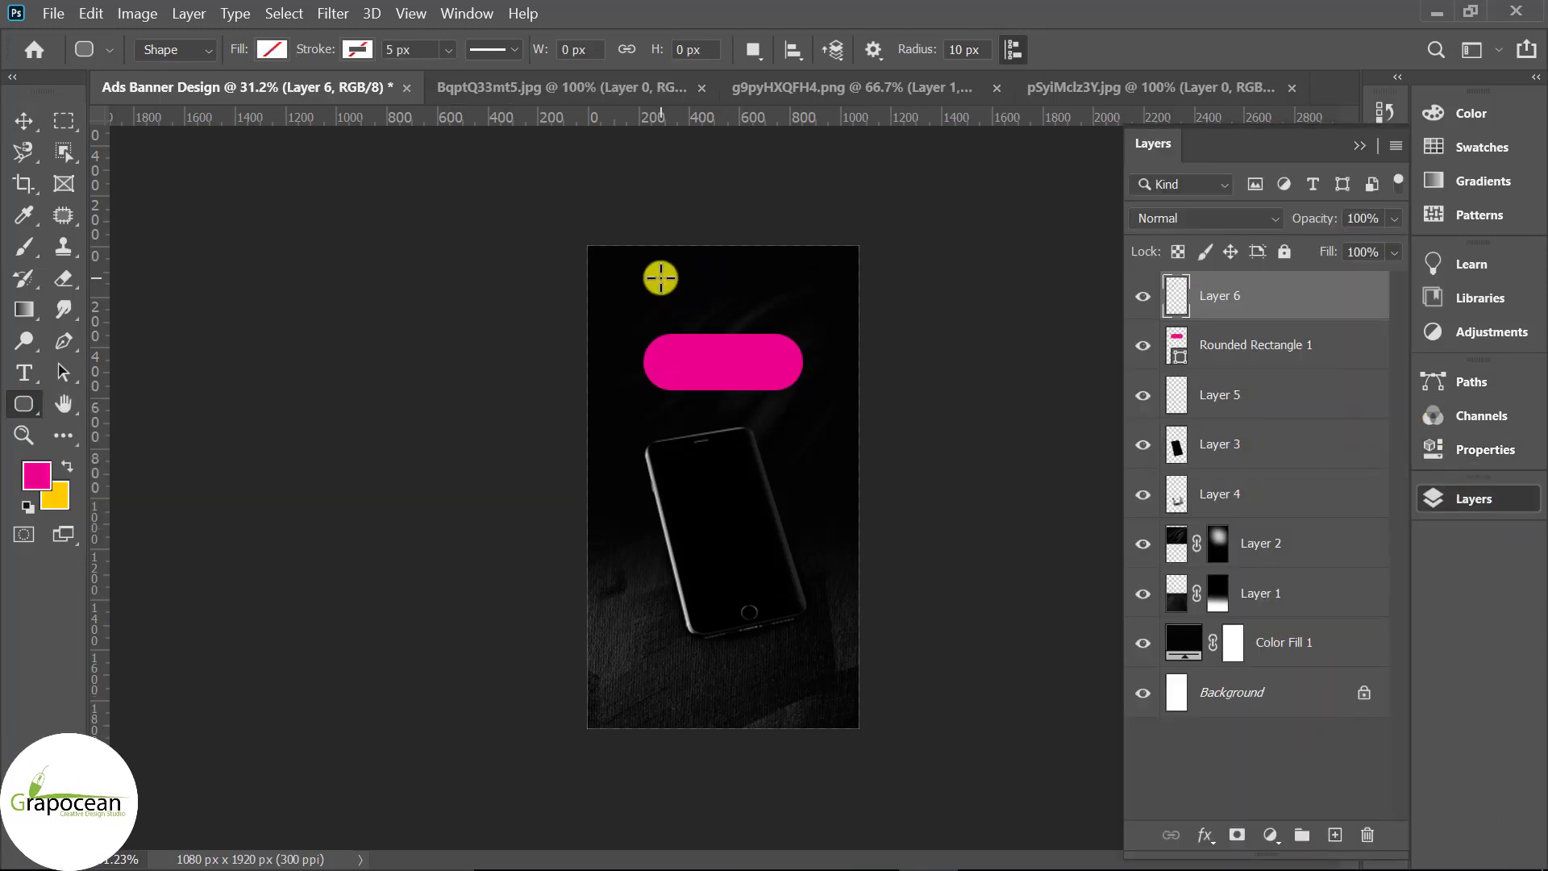
Step: Draw a 554×141 px dark grey rounded rectangle and centre it just above the pink pill
left_click_drag(658, 277, 799, 311)
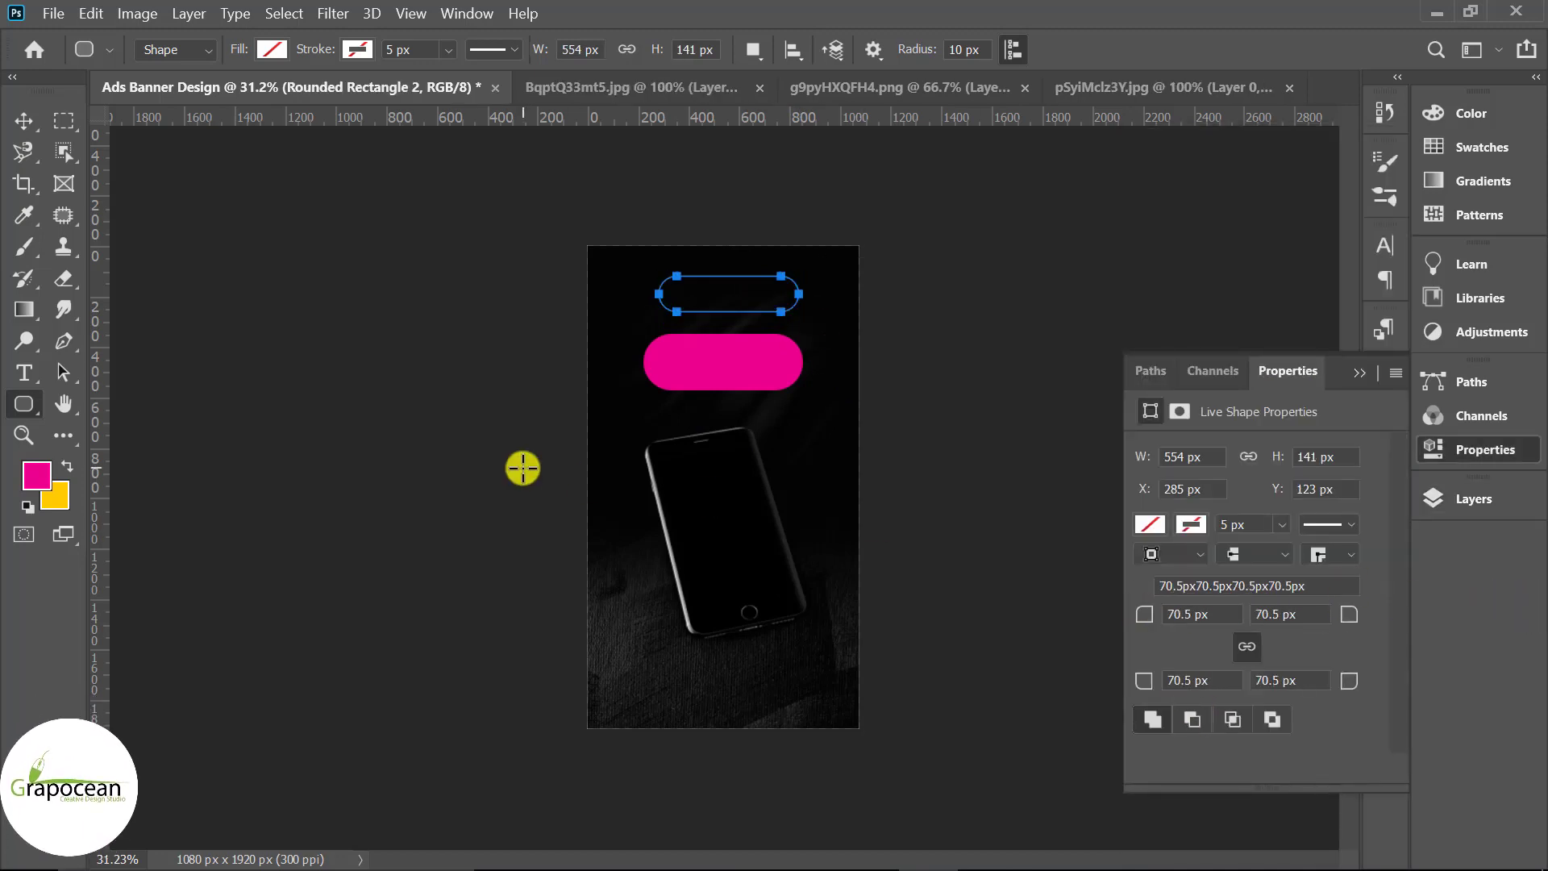
left_click(277, 50)
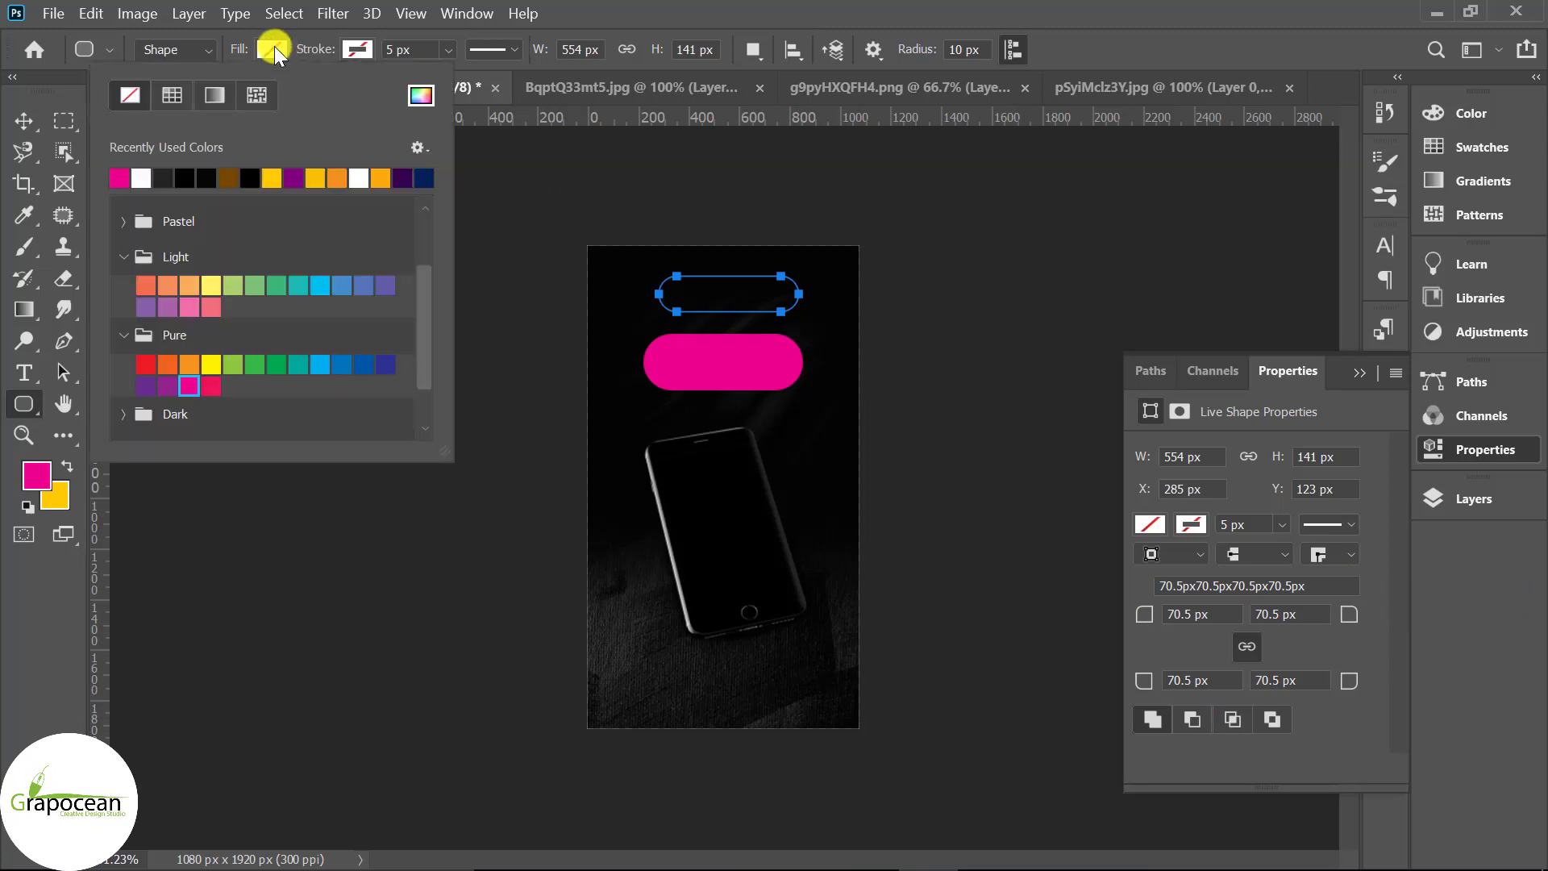
left_click(163, 178)
left_click(24, 121)
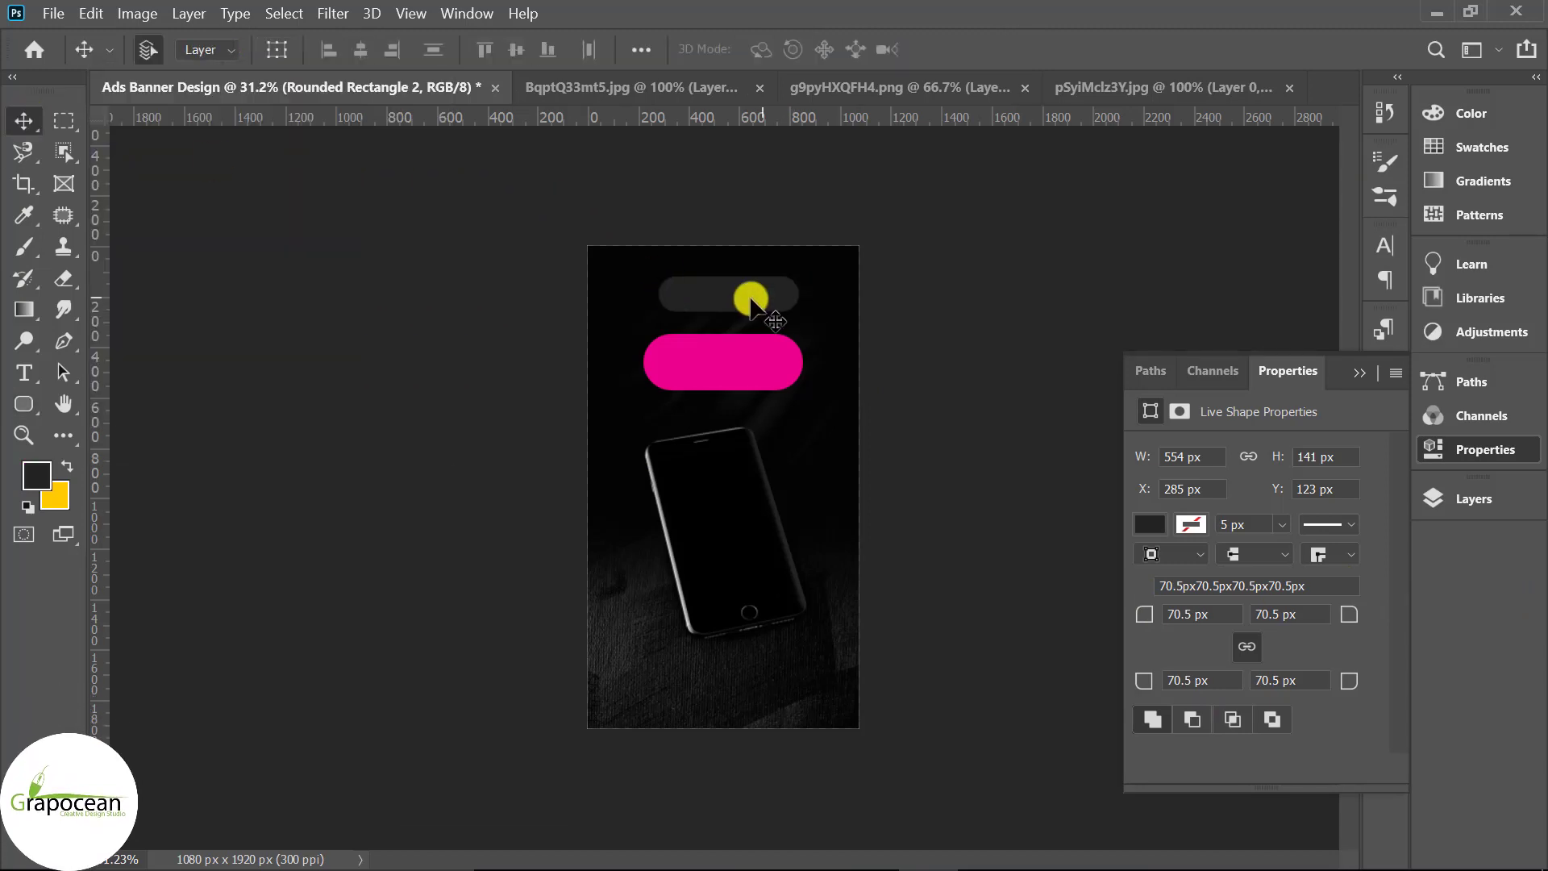
left_click_drag(742, 314, 778, 295)
scroll(787, 364, "up", 5)
scroll(774, 289, "up", 2)
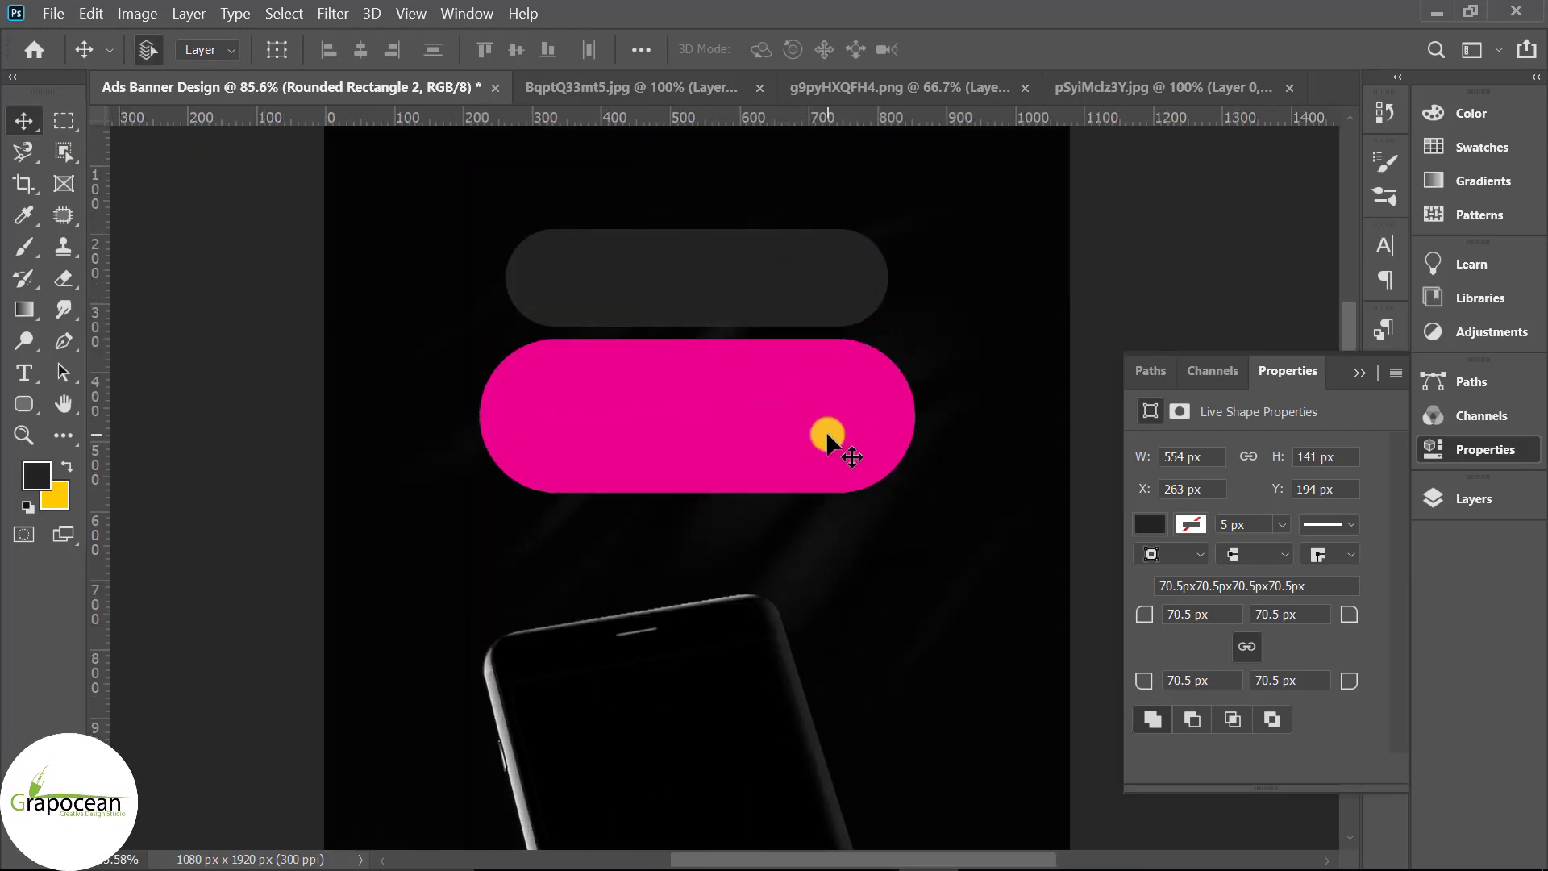
Step: Duplicate the pink Rounded Rectangle 1 and grey Rounded Rectangle 2 pill layers
left_click(1359, 371)
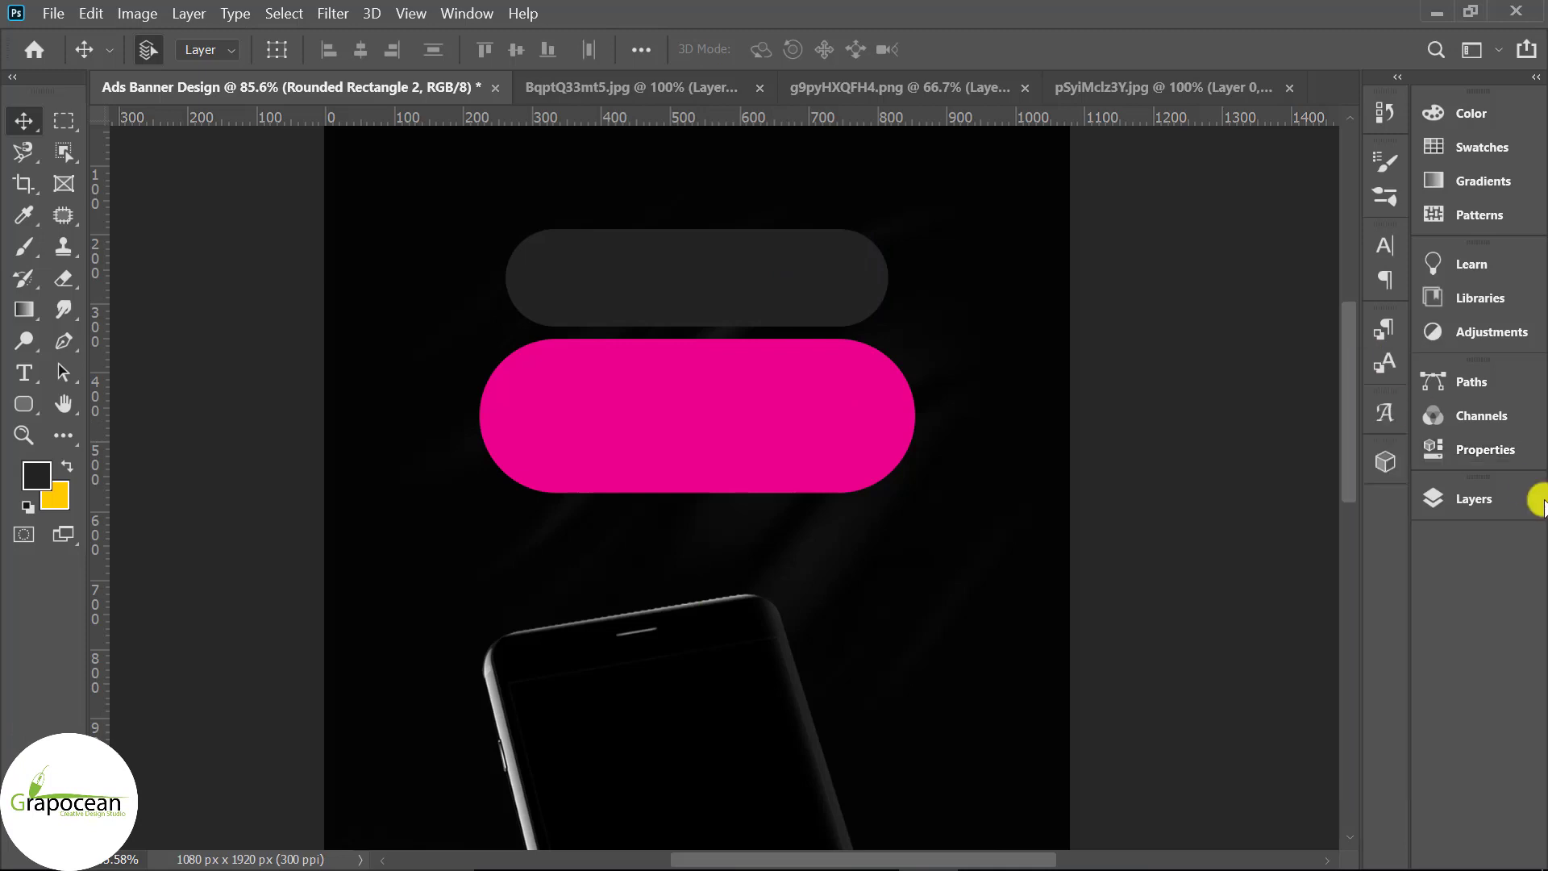
left_click(1498, 505)
left_click(1239, 343)
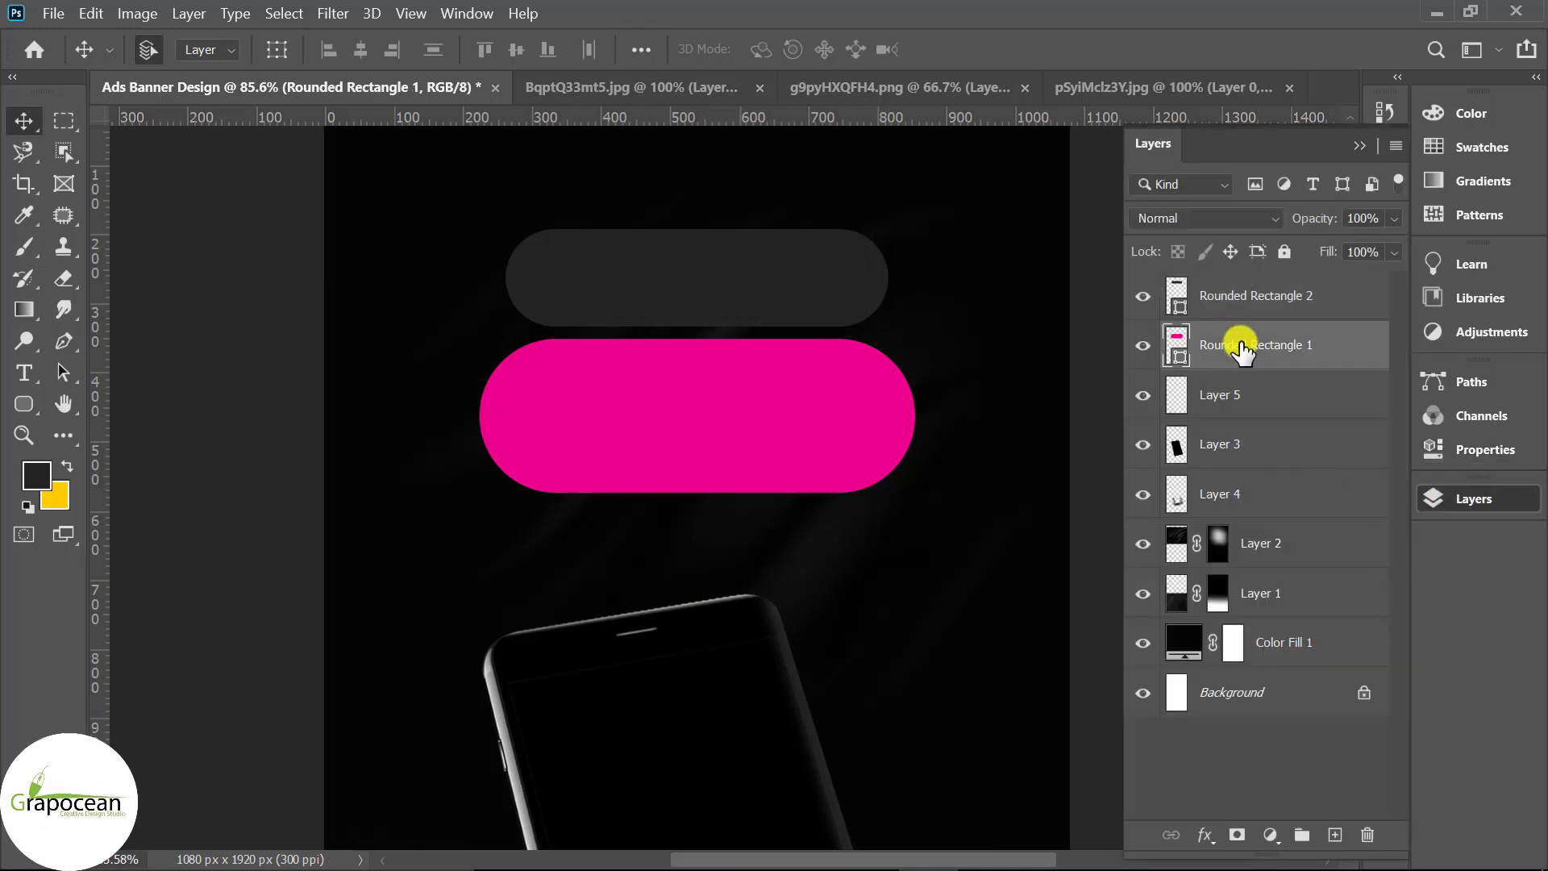
key("ctrl+j")
left_click(1262, 297)
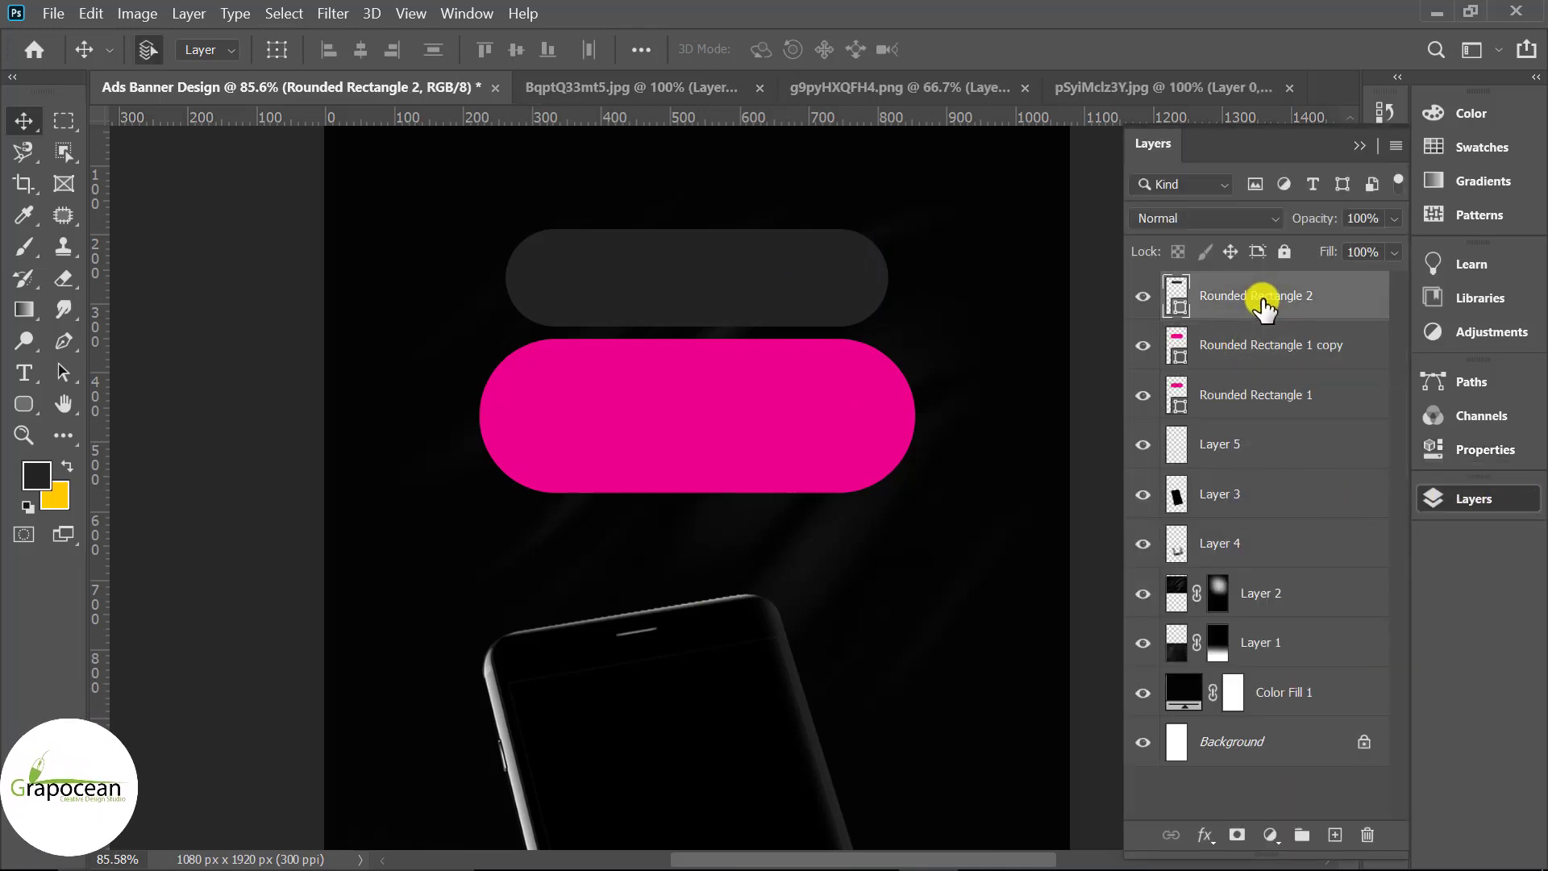
key("ctrl+j")
Step: Give the Rounded Rectangle 1 copy a 15 px white stroke
left_click(1279, 395)
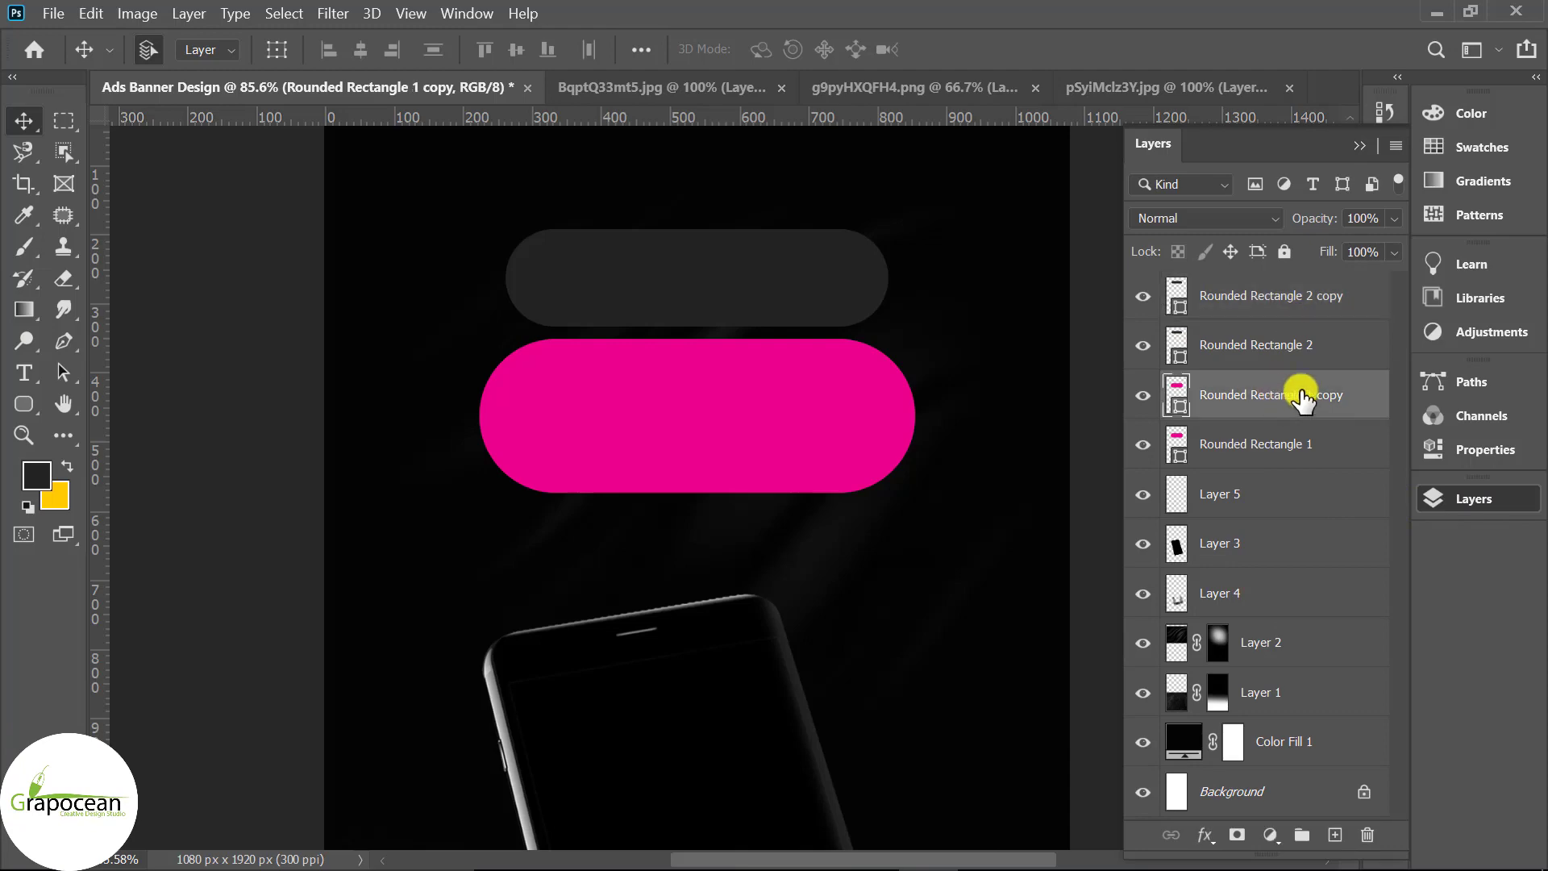
right_click(1302, 395)
left_click(1063, 45)
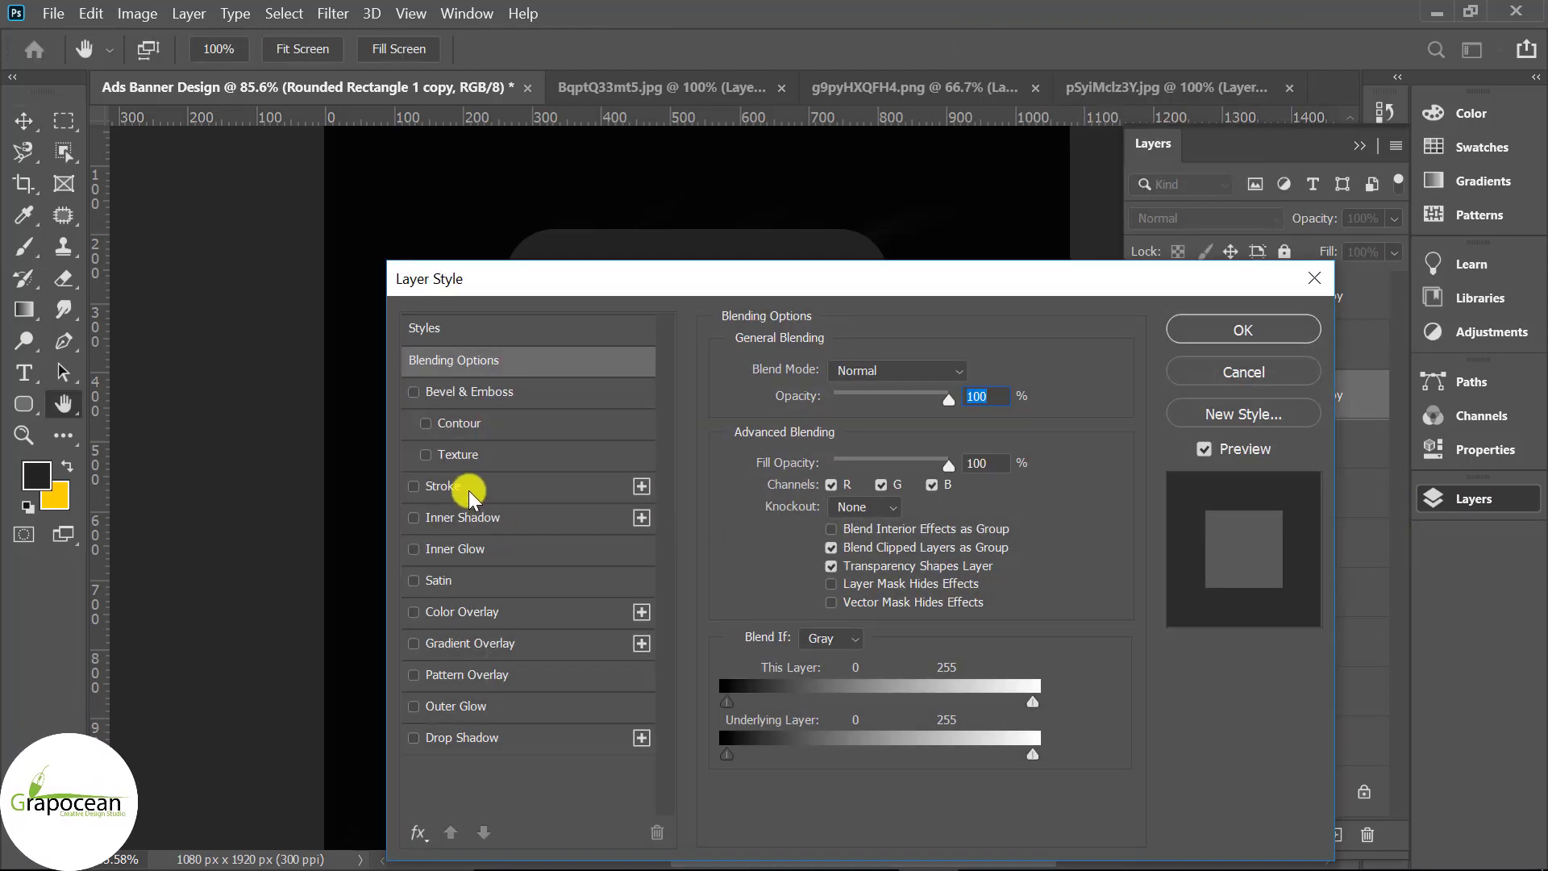
left_click(444, 486)
mouse_move(847, 287)
left_mouse_down()
mouse_move(1437, 279)
mouse_move(1351, 280)
left_mouse_up()
left_click(1366, 500)
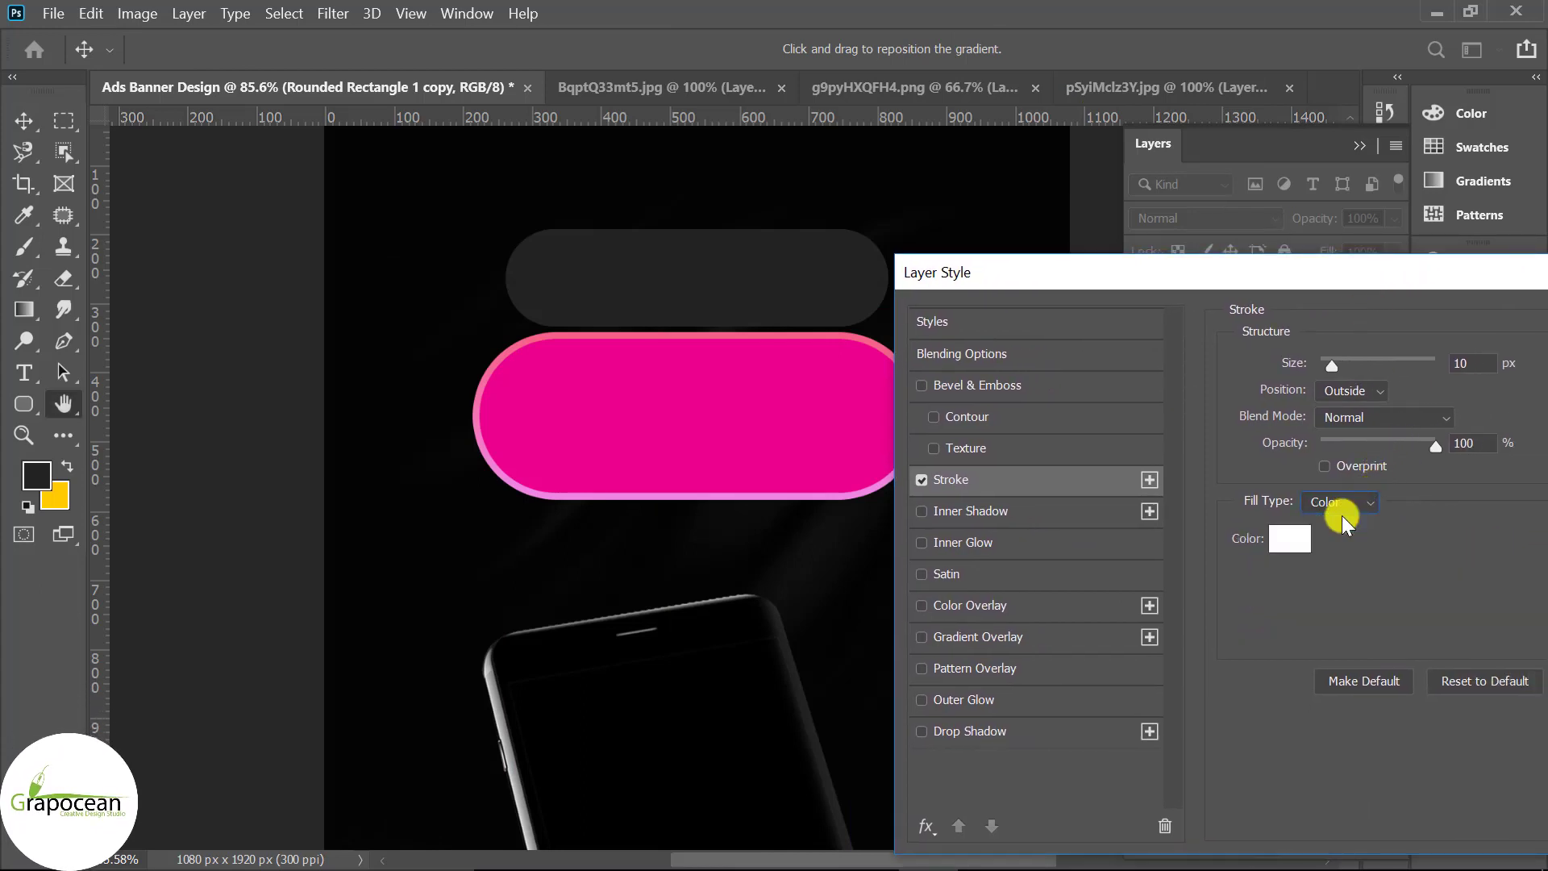
double_click(1466, 363)
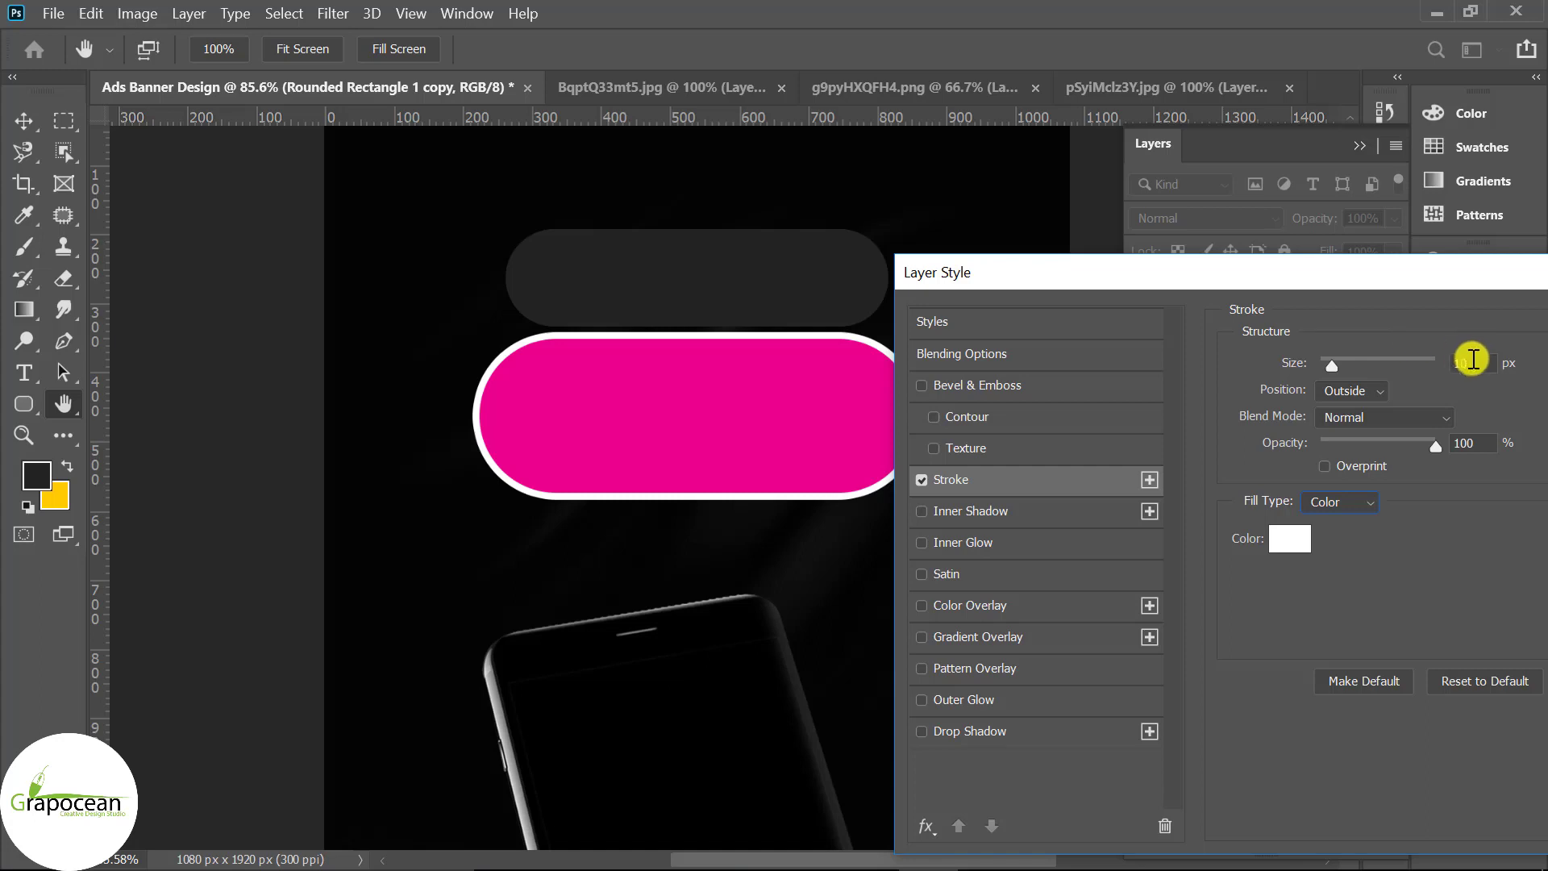
type("15")
key("Return")
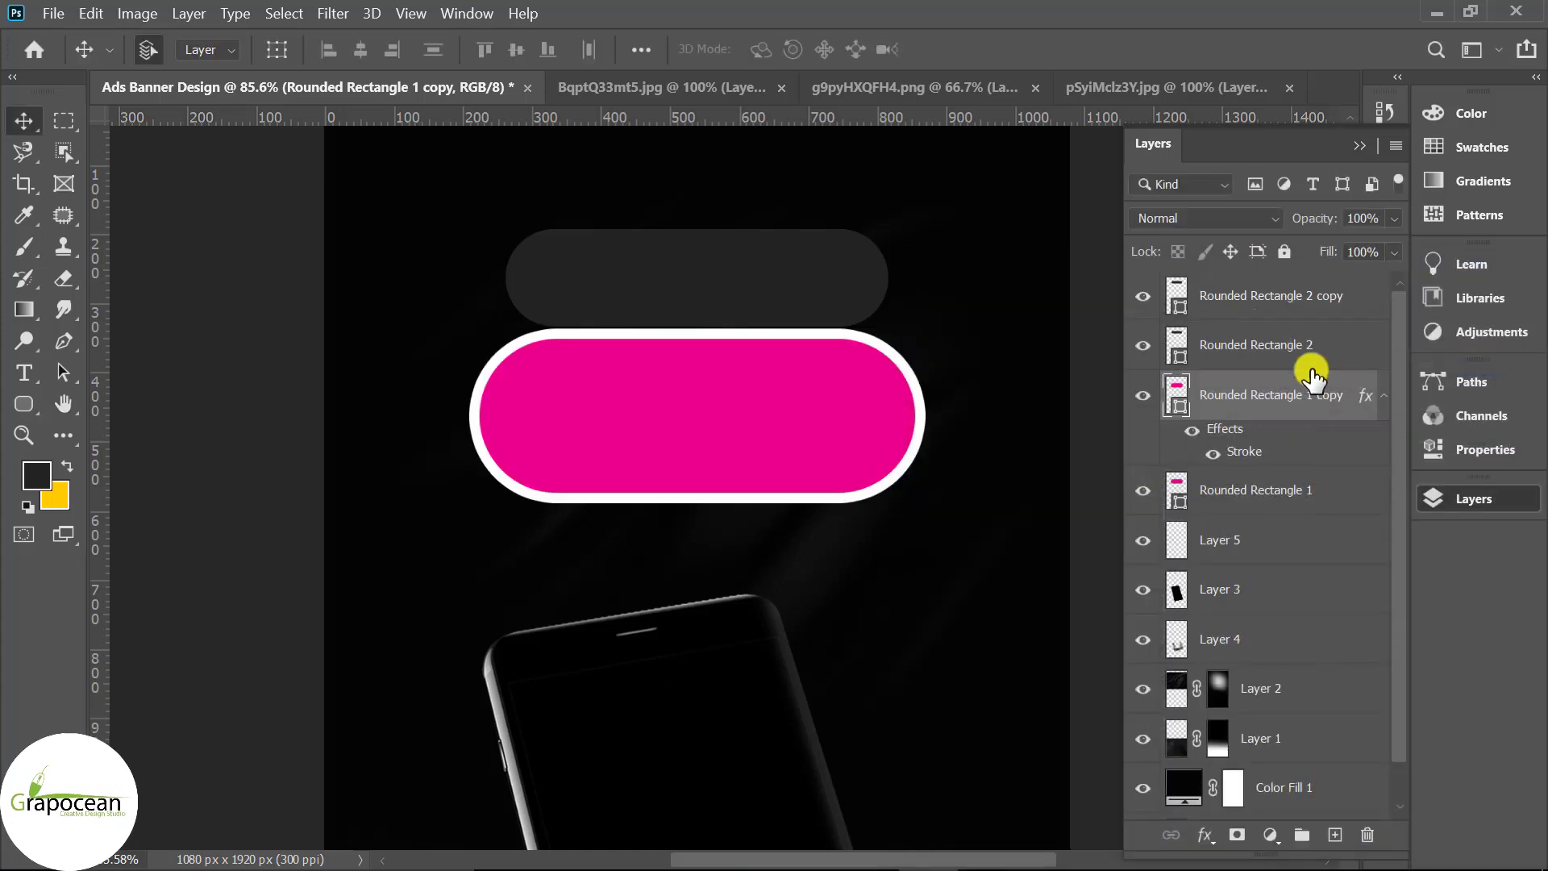
Step: Add the white stroke to the grey pill copy and position it snugly above the pink pill
scroll(884, 532, "down", 5)
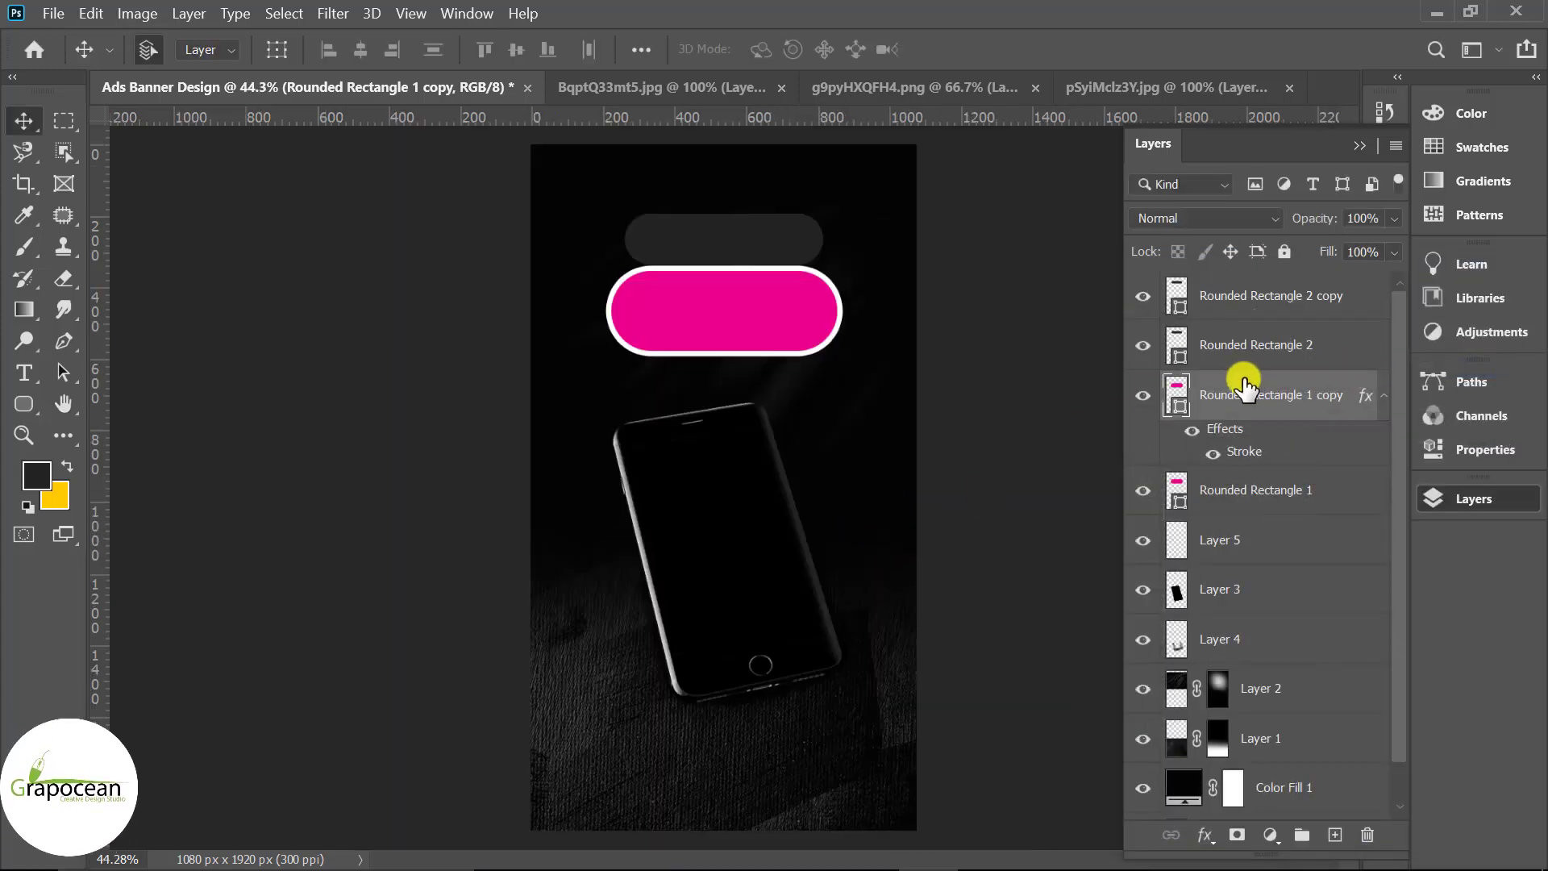
left_click_drag(791, 253, 777, 246)
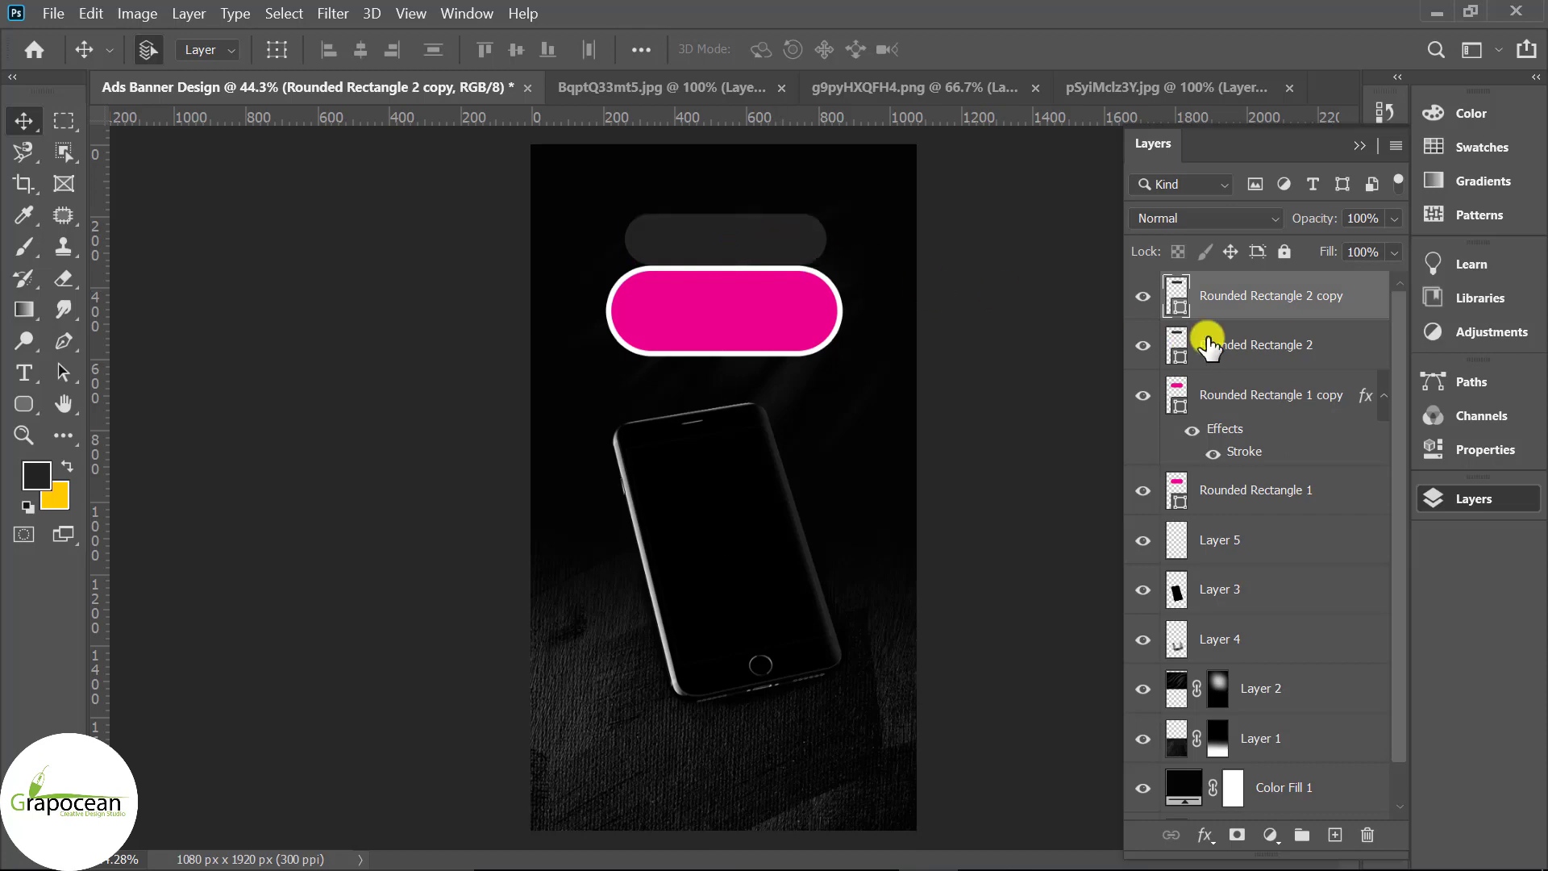
right_click(1319, 296)
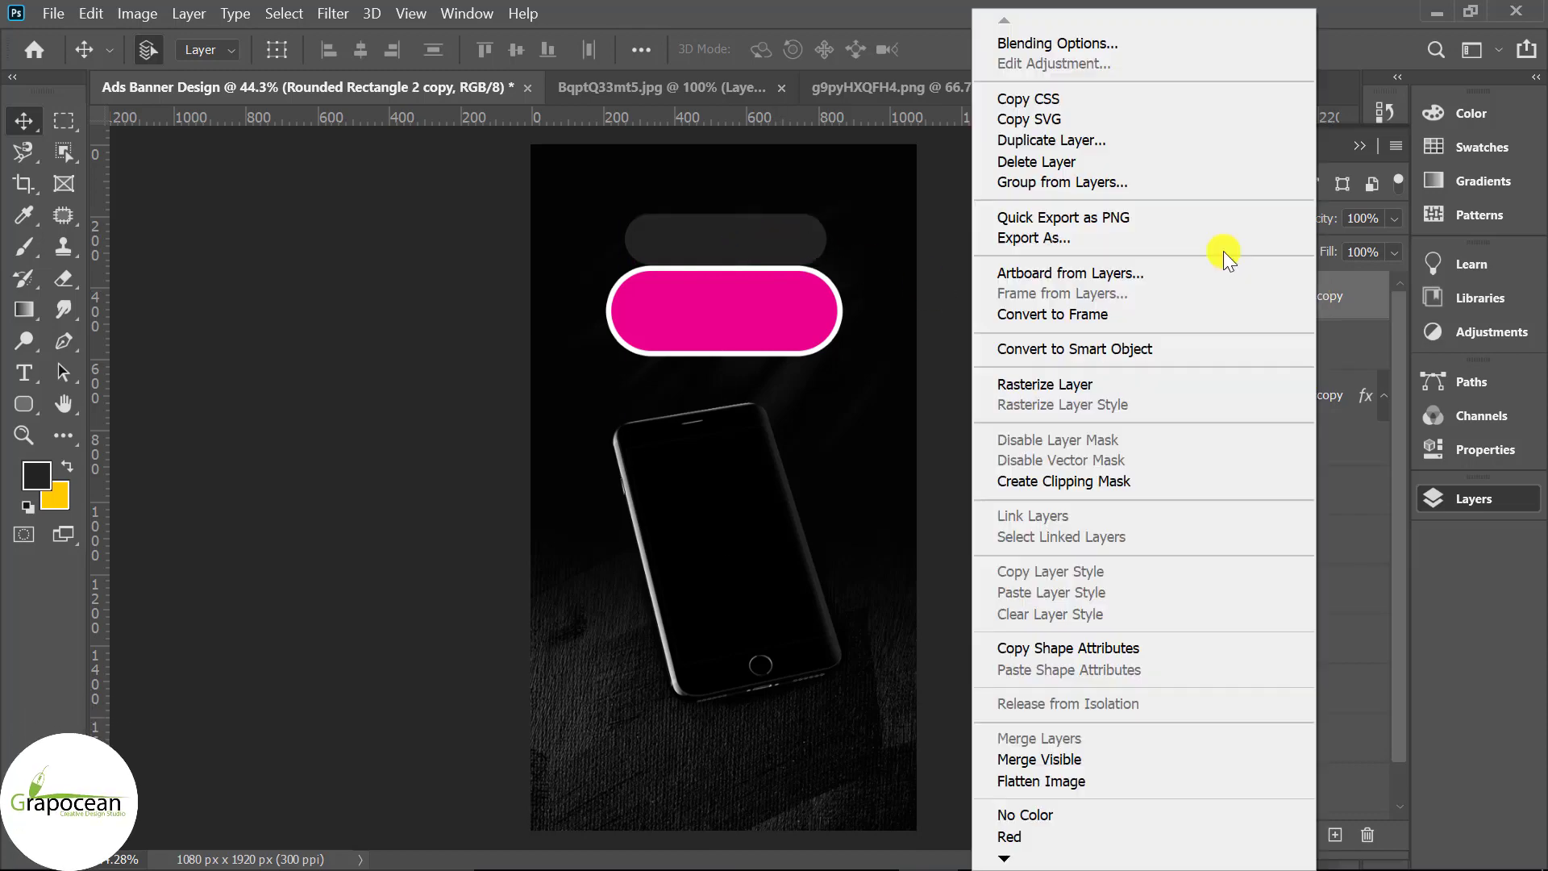
left_click(1099, 41)
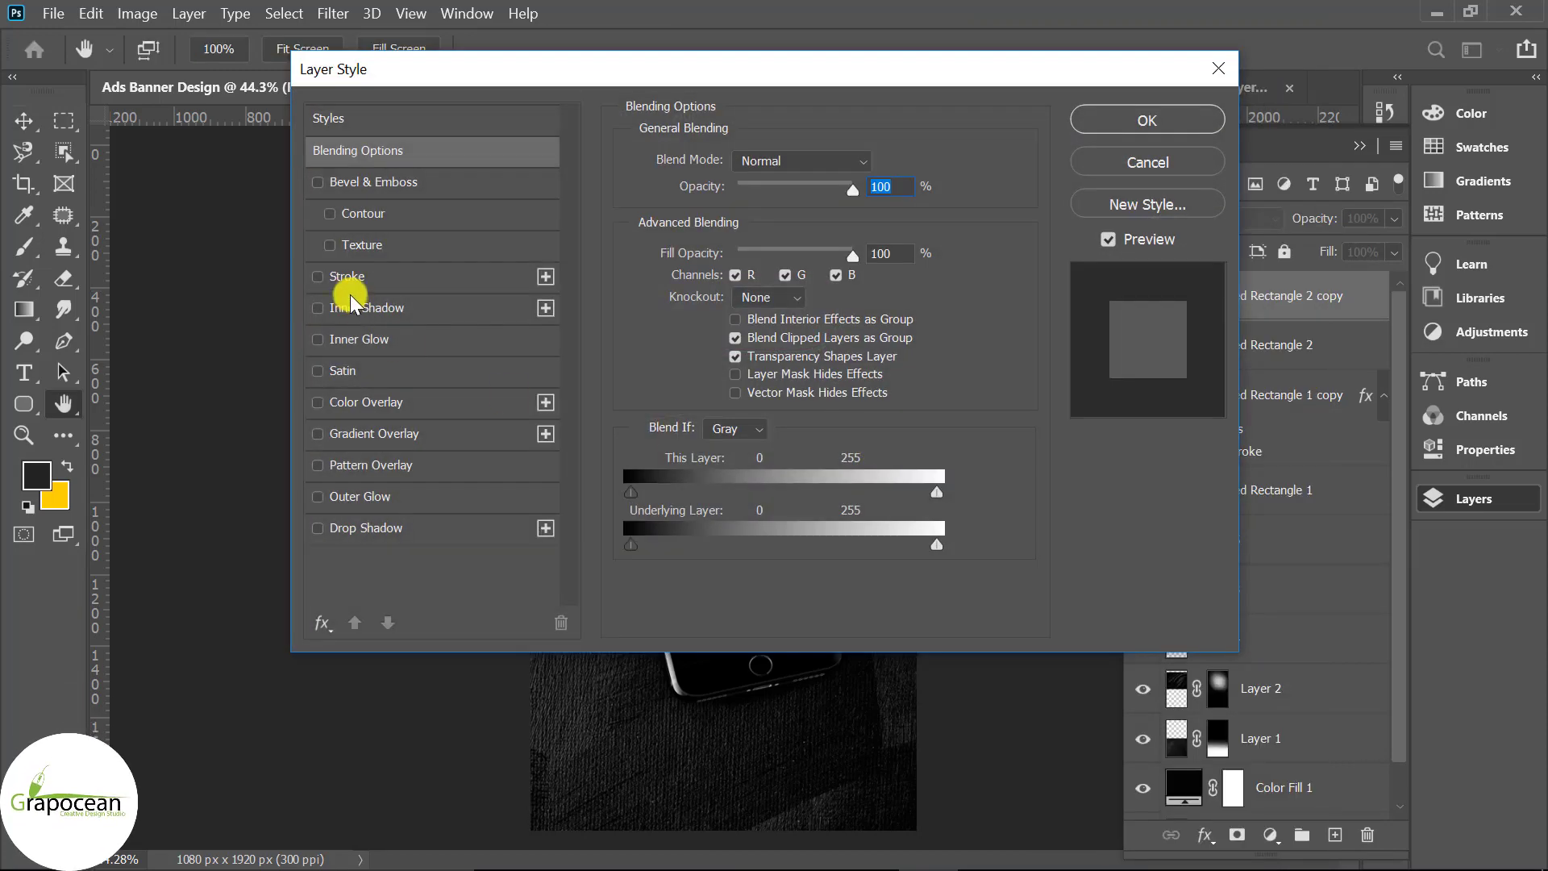
left_click(346, 276)
mouse_move(716, 73)
left_mouse_down()
mouse_move(1417, 439)
mouse_move(632, 439)
left_mouse_up()
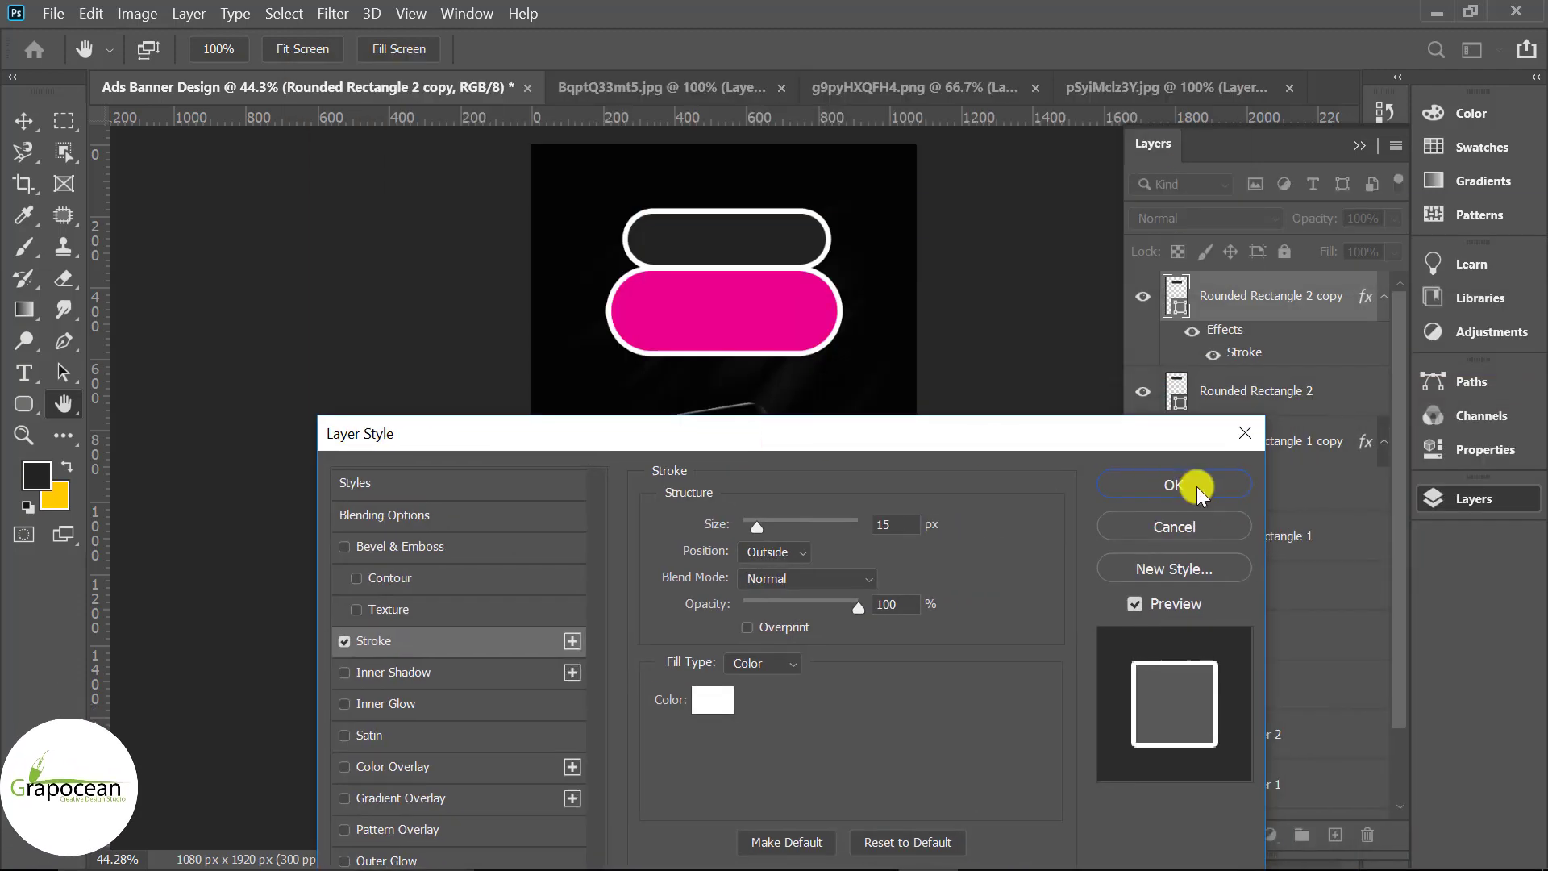
left_click(1192, 487)
scroll(787, 238, "up", 5)
scroll(786, 238, "up", 2)
left_click_drag(778, 238, 773, 245)
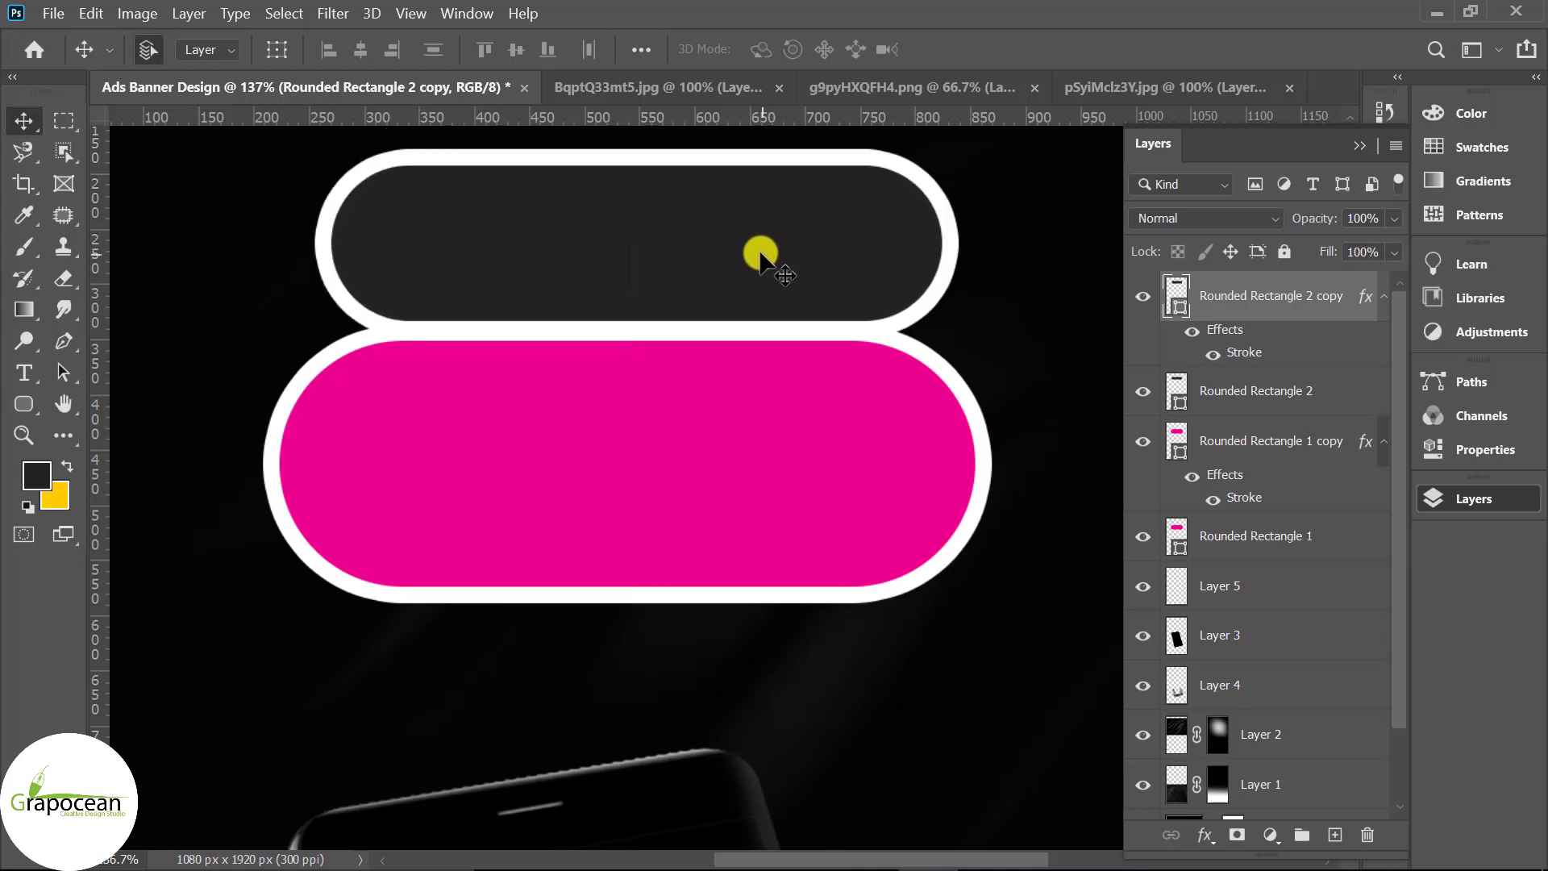
Step: Set the grey pill copy's fill to 0% and nudge the dark top pill slightly left
left_click(1394, 252)
left_click_drag(1313, 286, 992, 323)
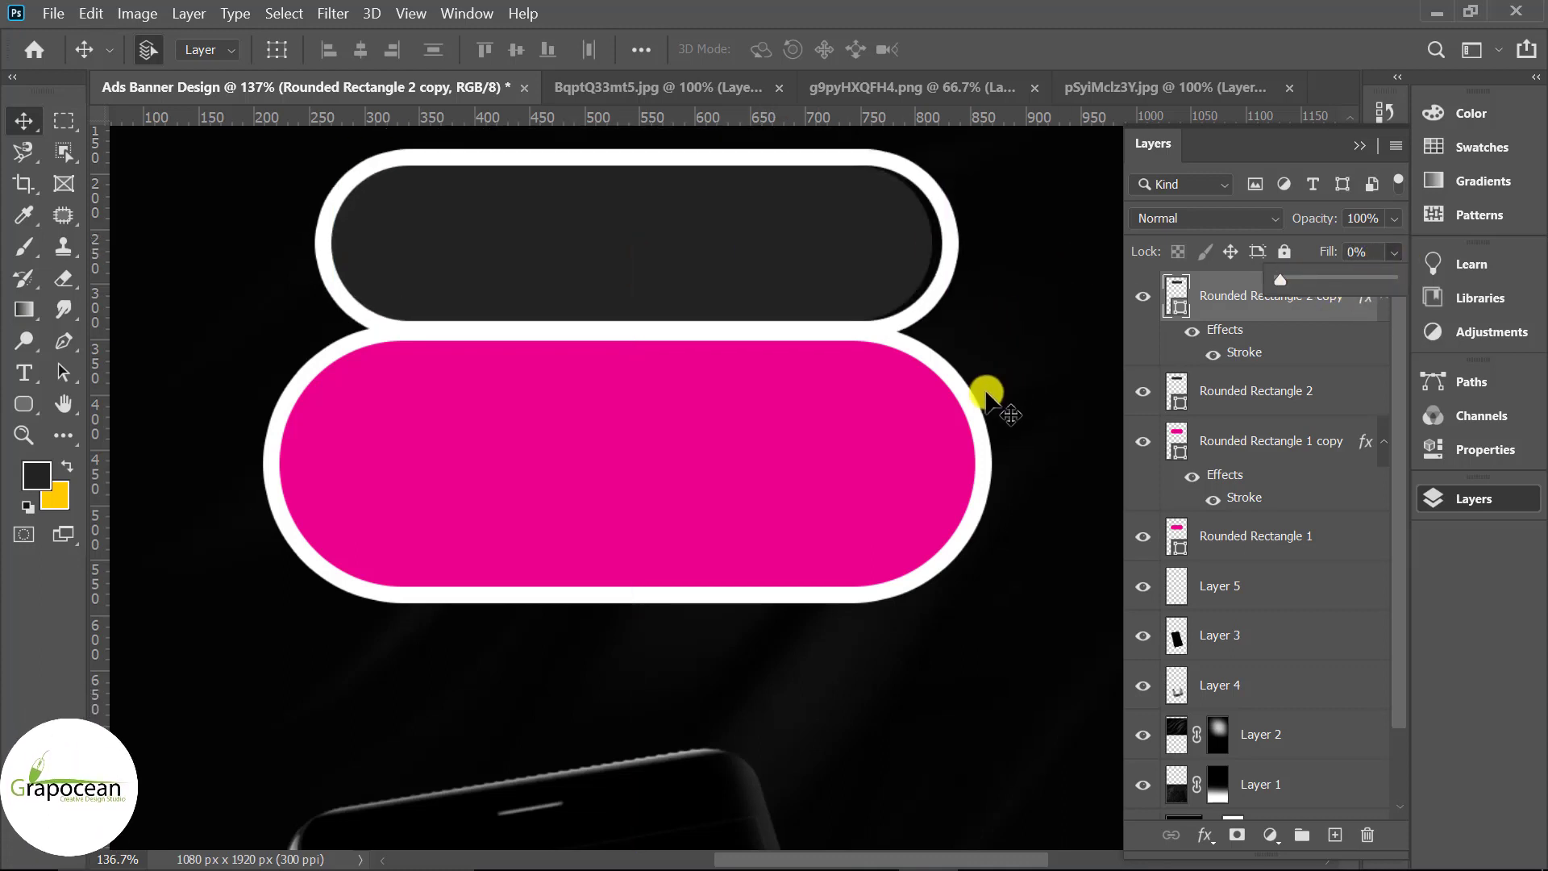
left_click(912, 450)
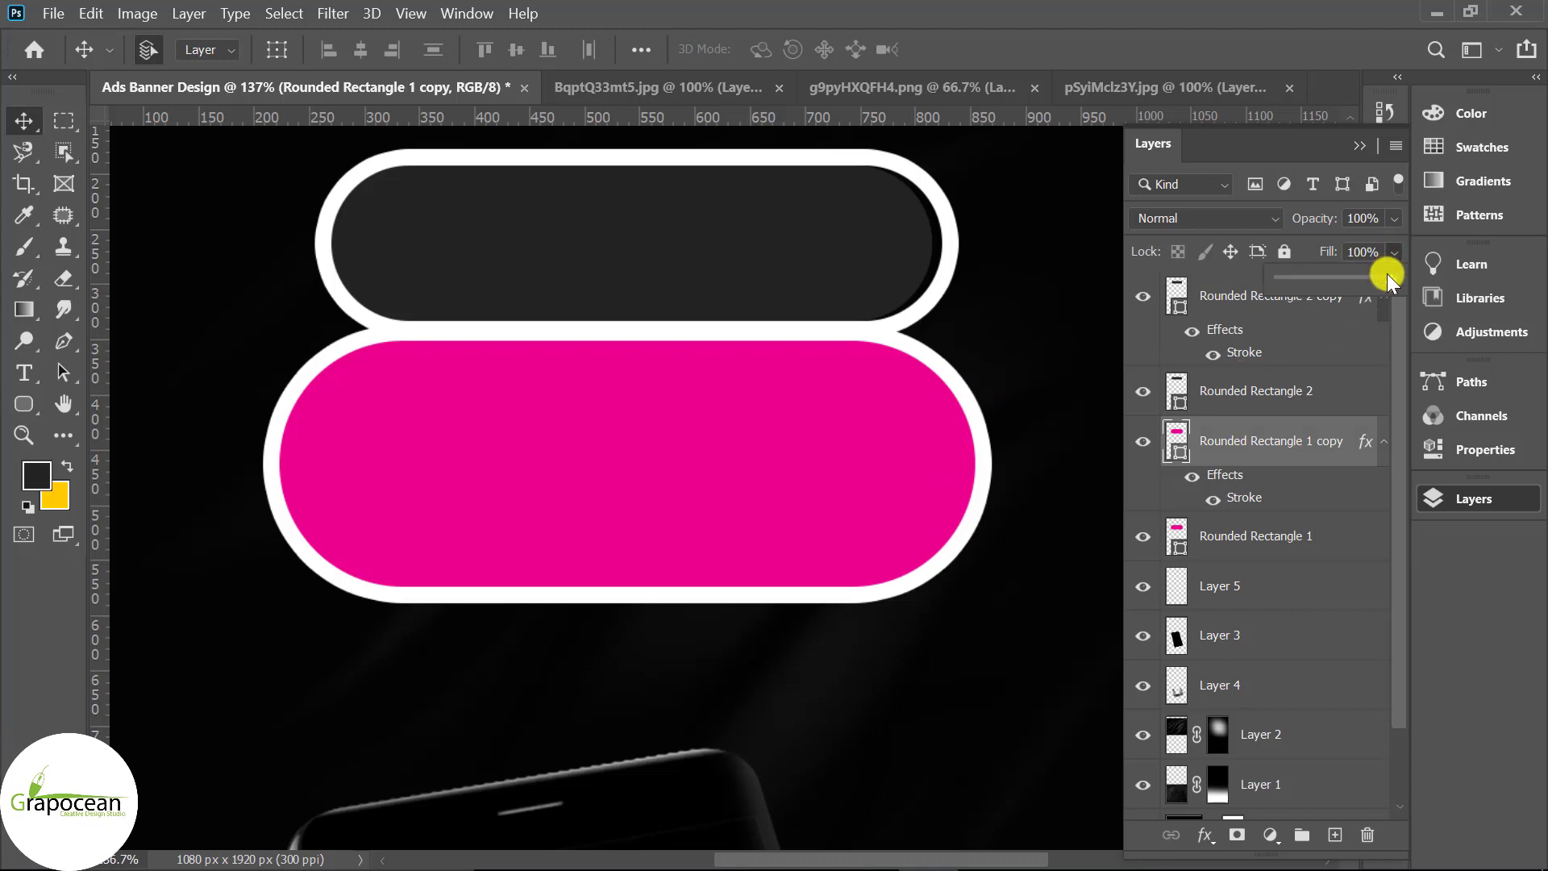
left_click(1028, 669)
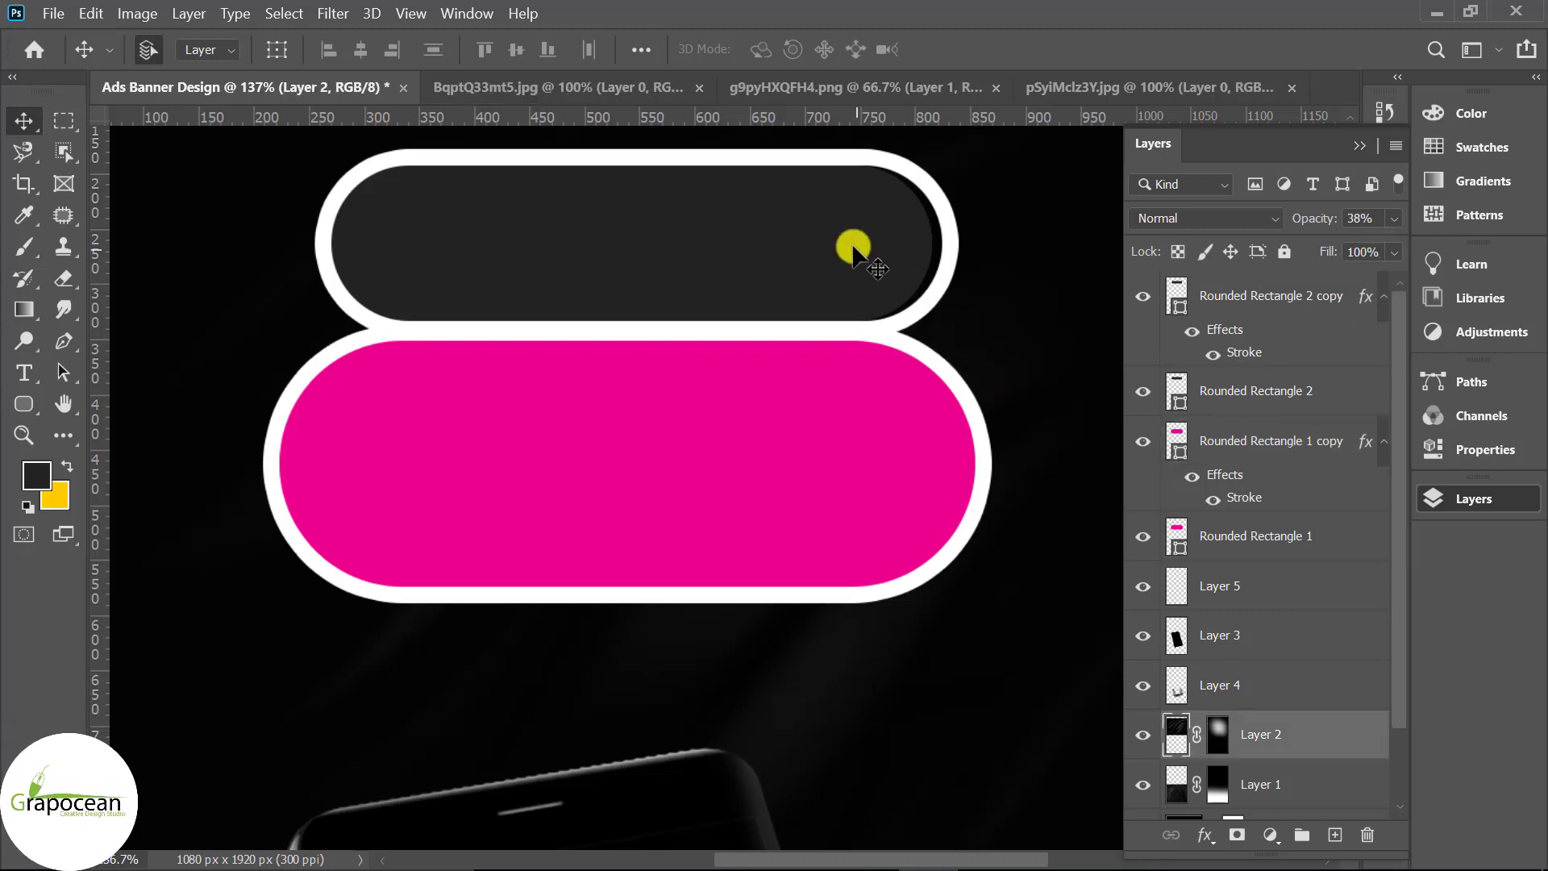
left_click_drag(855, 250, 840, 253)
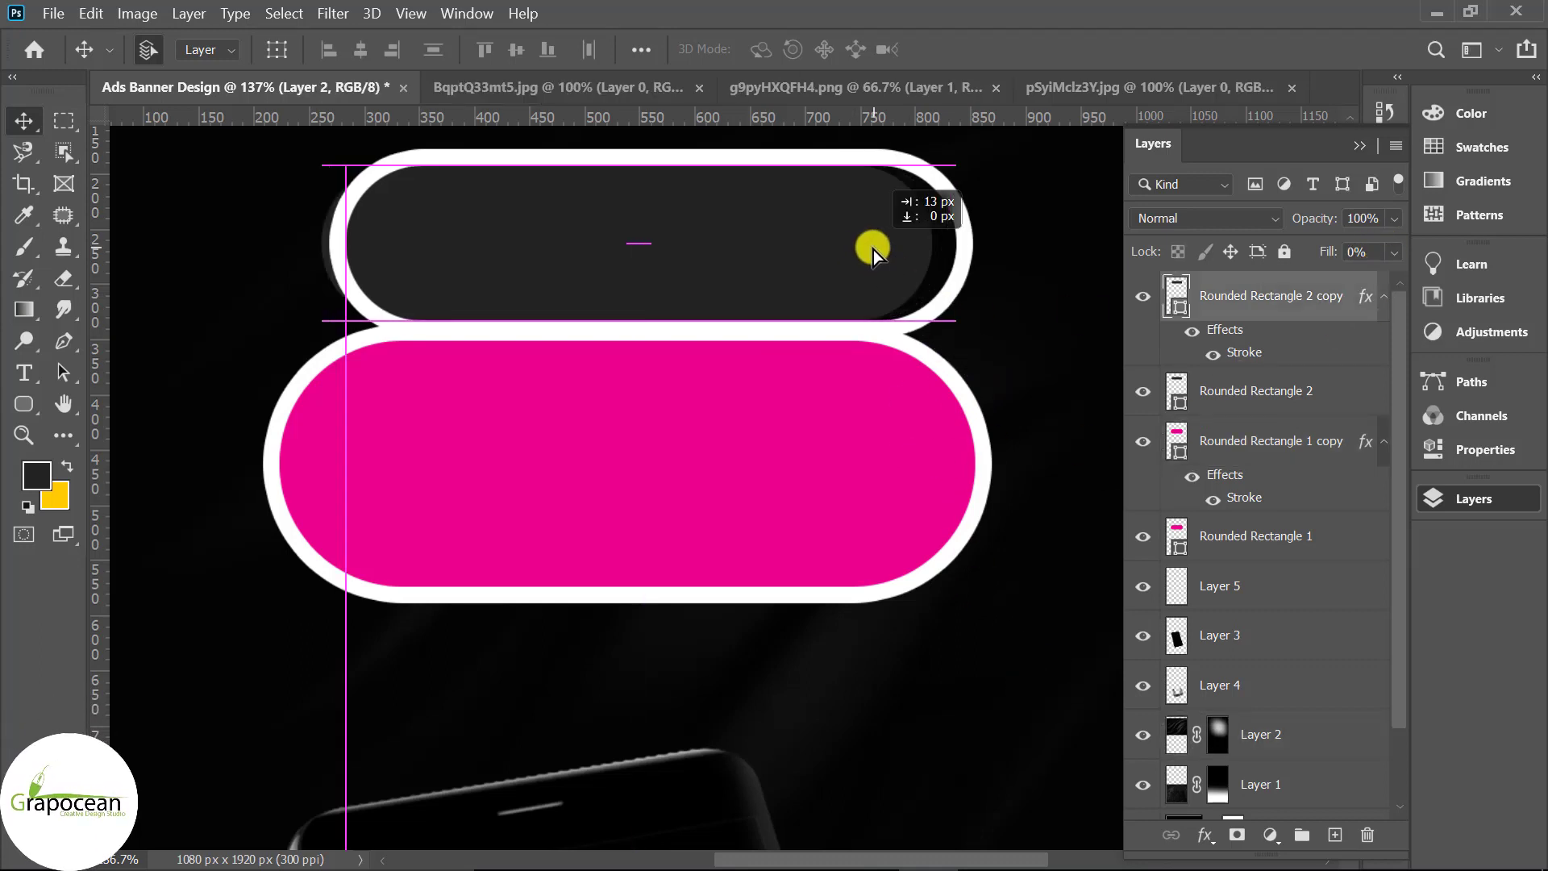
left_click(965, 597)
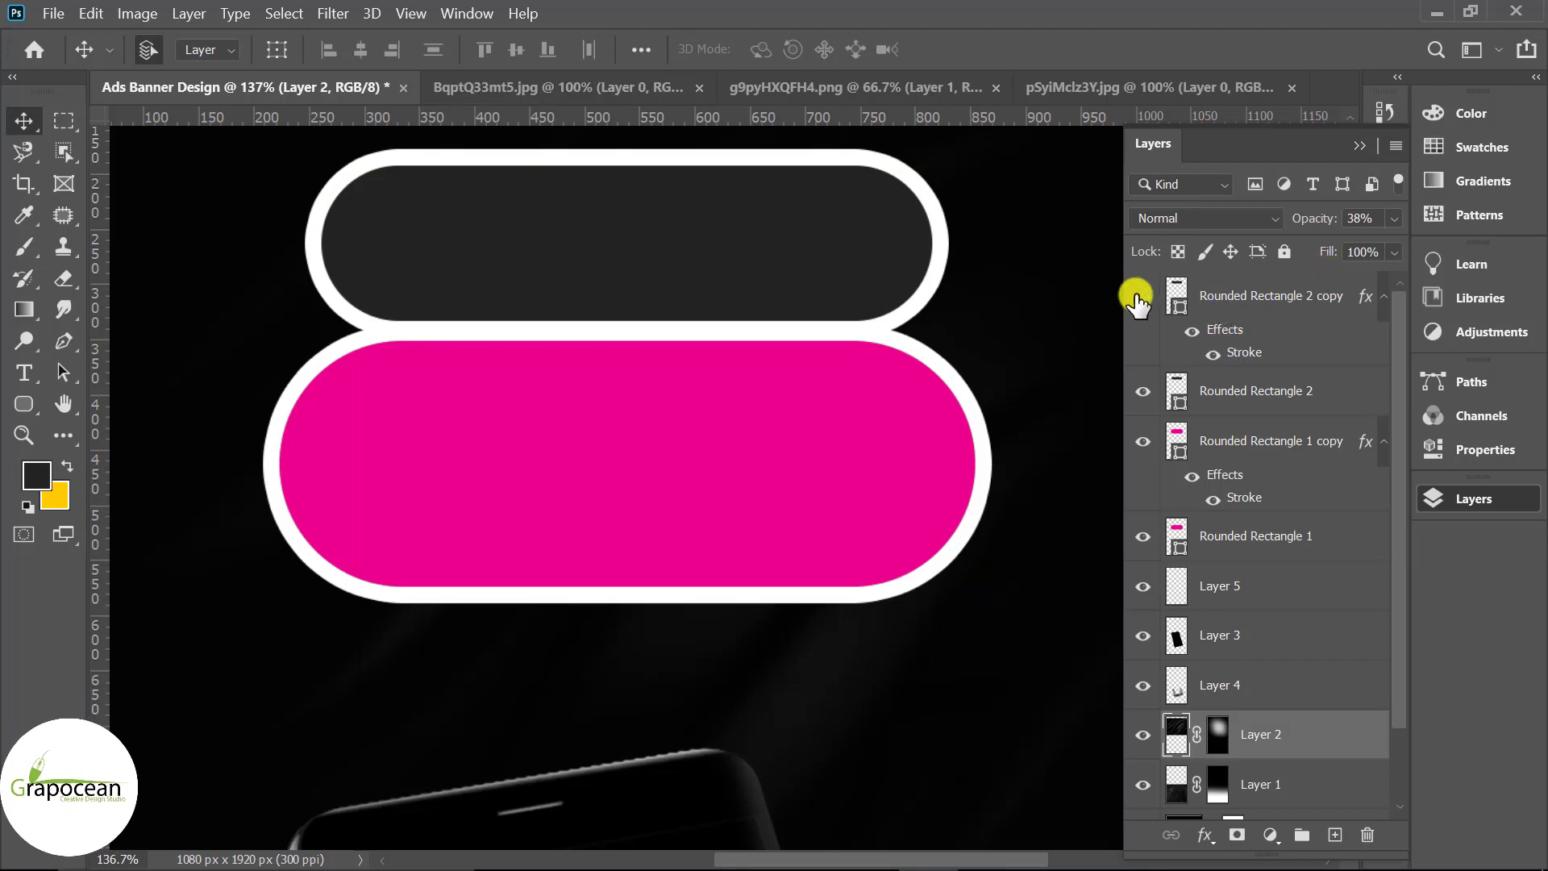
left_click(1232, 297)
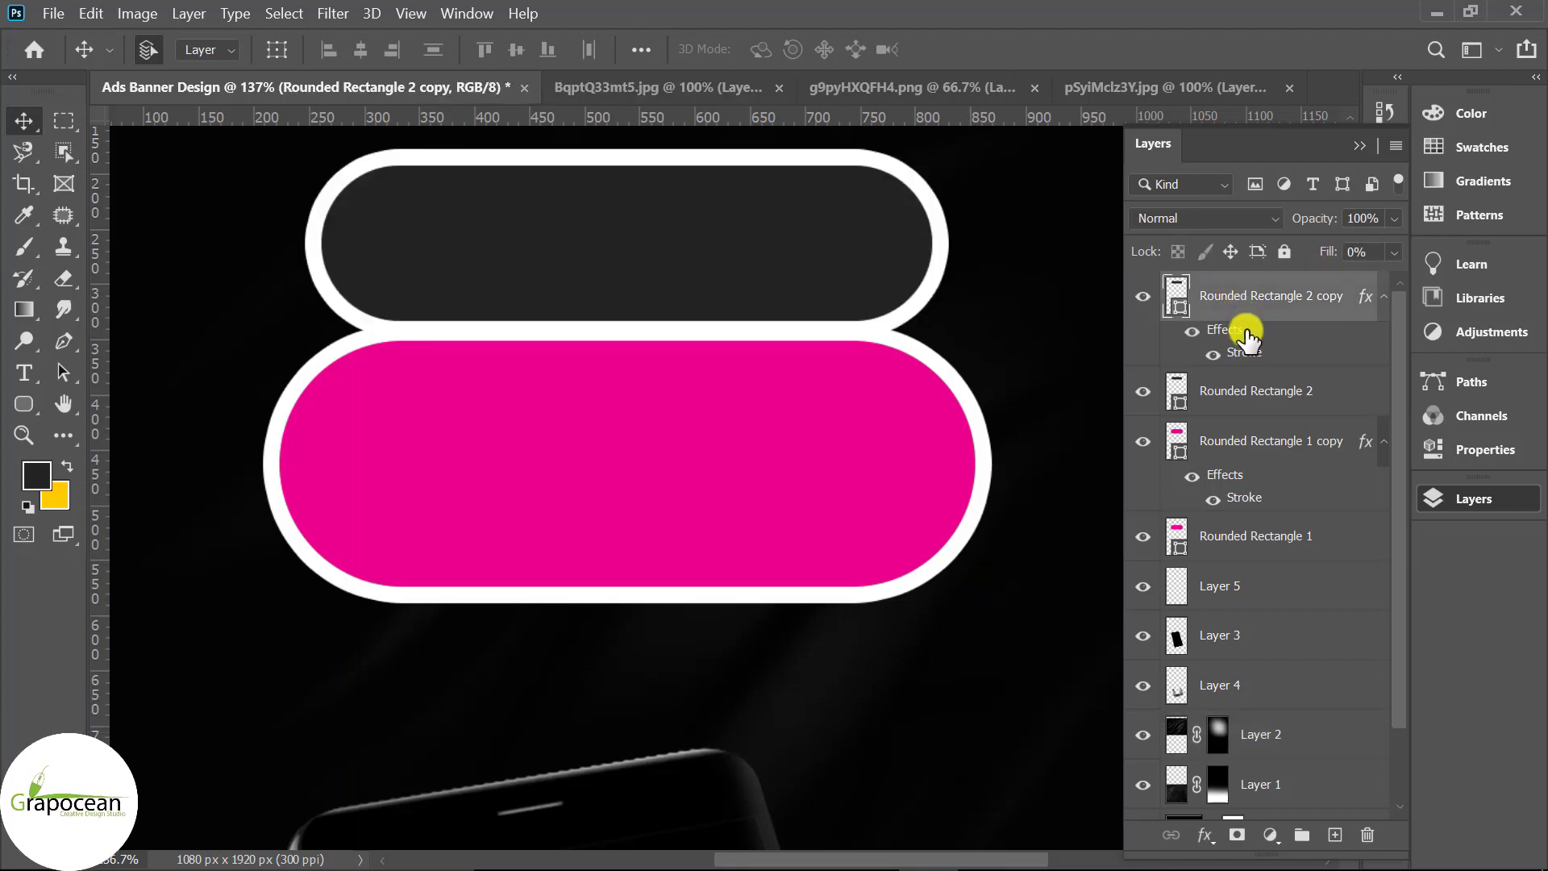
right_click(1231, 296)
Step: Convert the top pill copy to a smart object, mask it, and paint out its left and bottom outline
left_click(1003, 350)
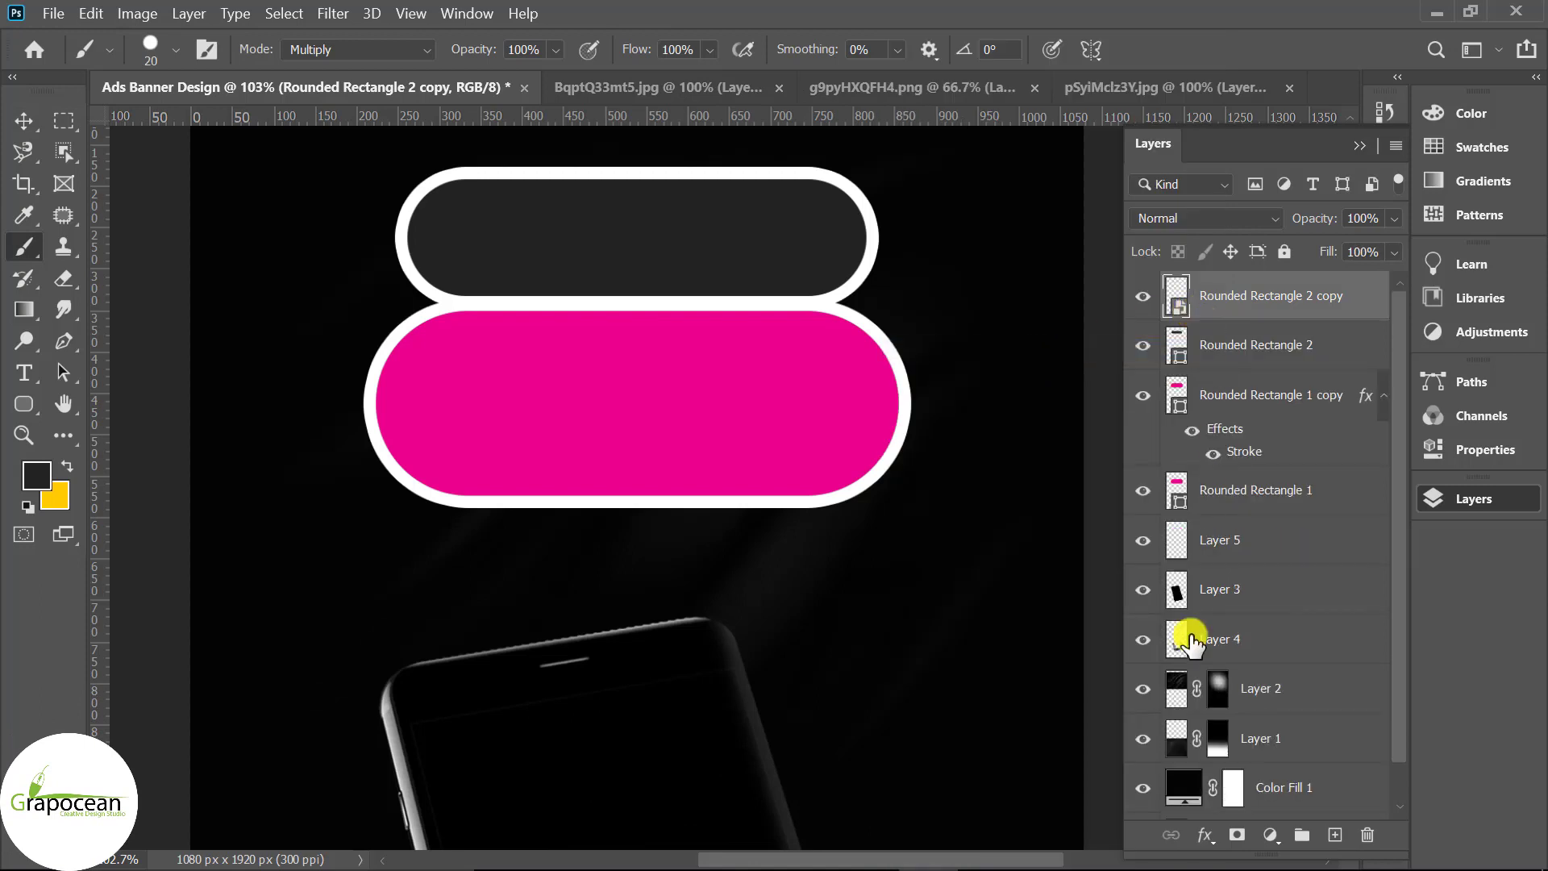
left_click(1242, 835)
left_click_drag(663, 172, 644, 177)
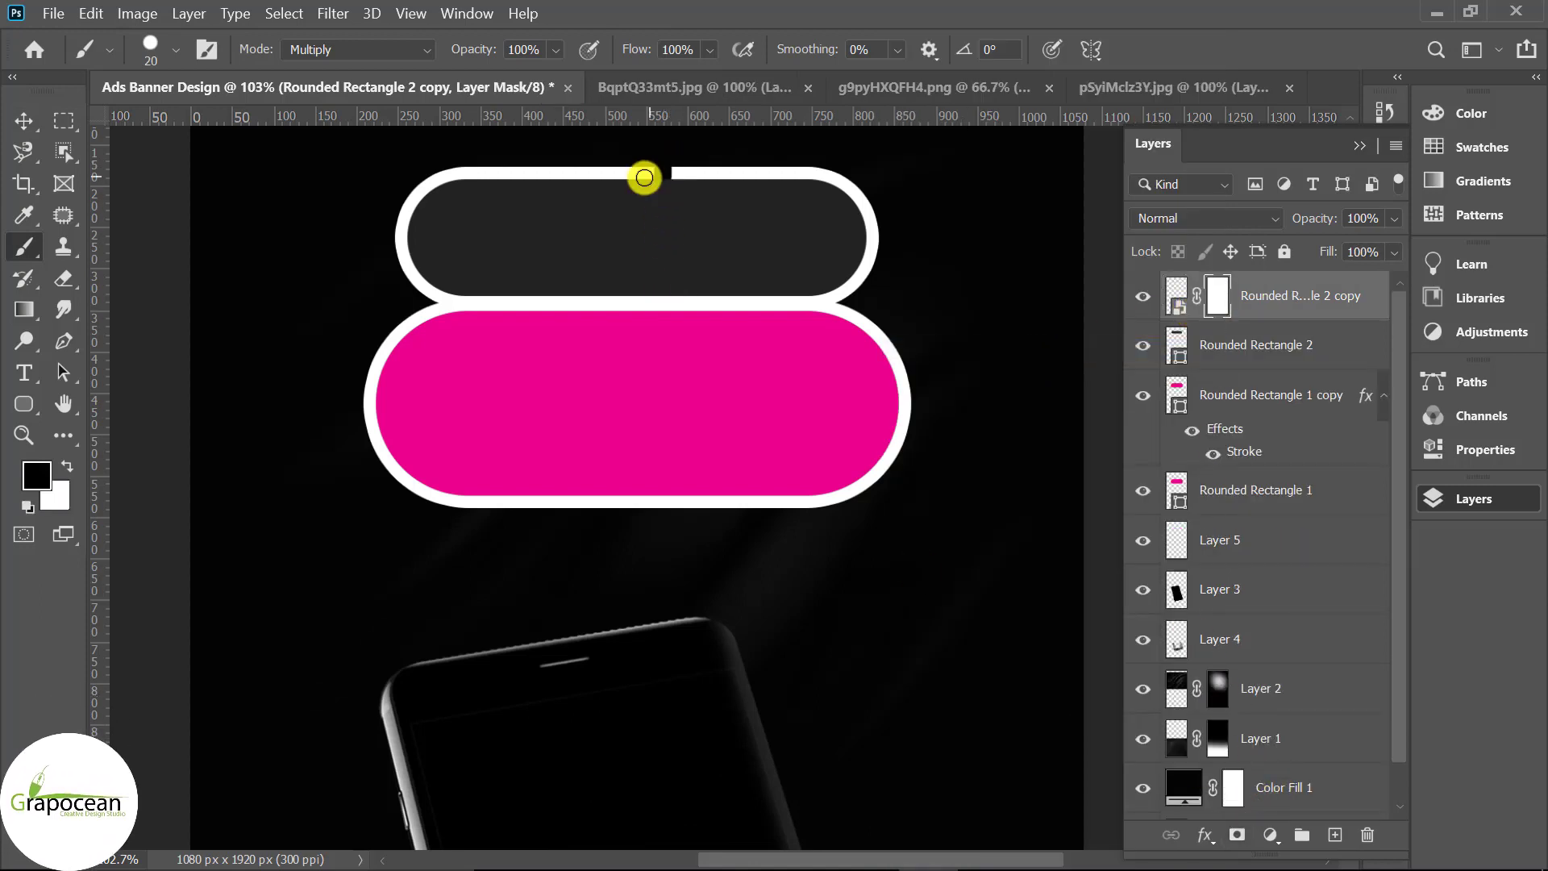
key("bracketright")
key("bracketright")
key("bracketright")
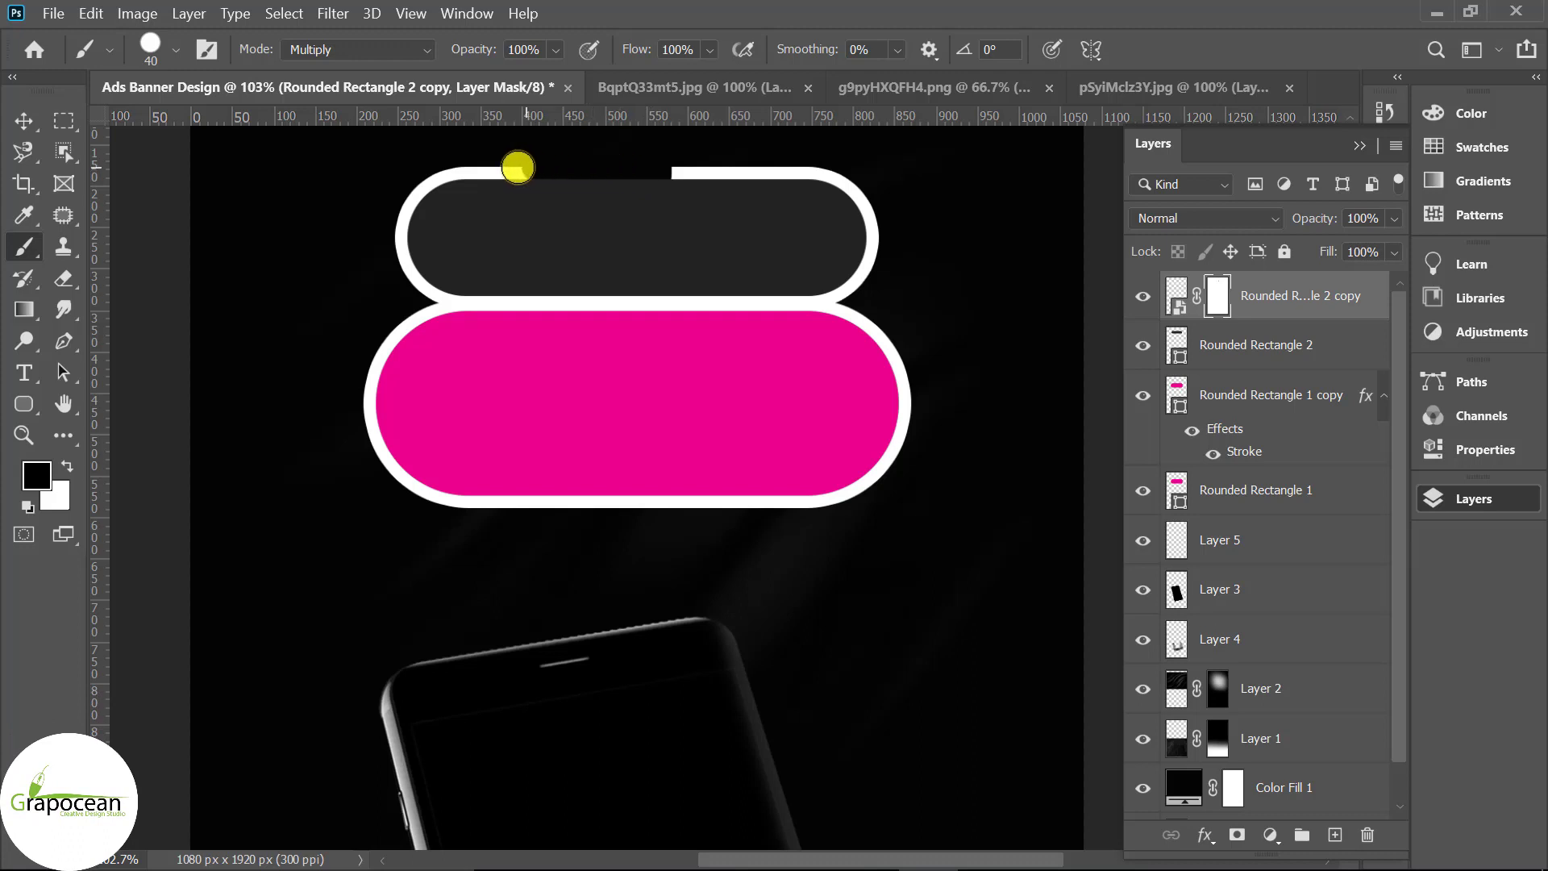
mouse_move(518, 167)
left_mouse_down()
mouse_move(453, 166)
mouse_move(411, 197)
mouse_move(408, 250)
mouse_move(481, 291)
mouse_move(604, 290)
left_mouse_up()
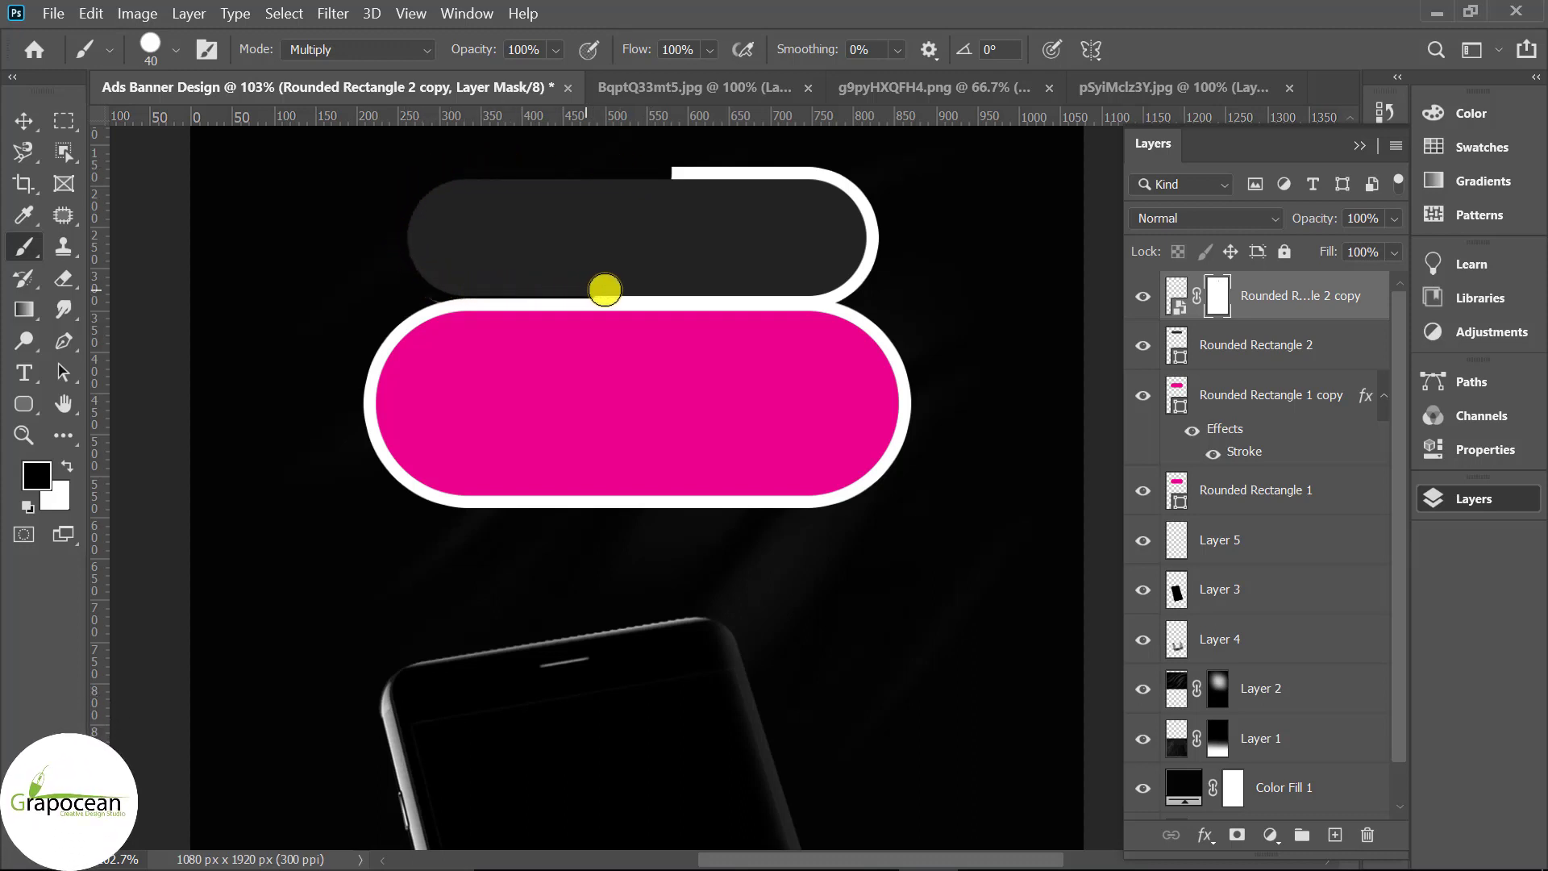
left_click_drag(782, 297, 798, 300)
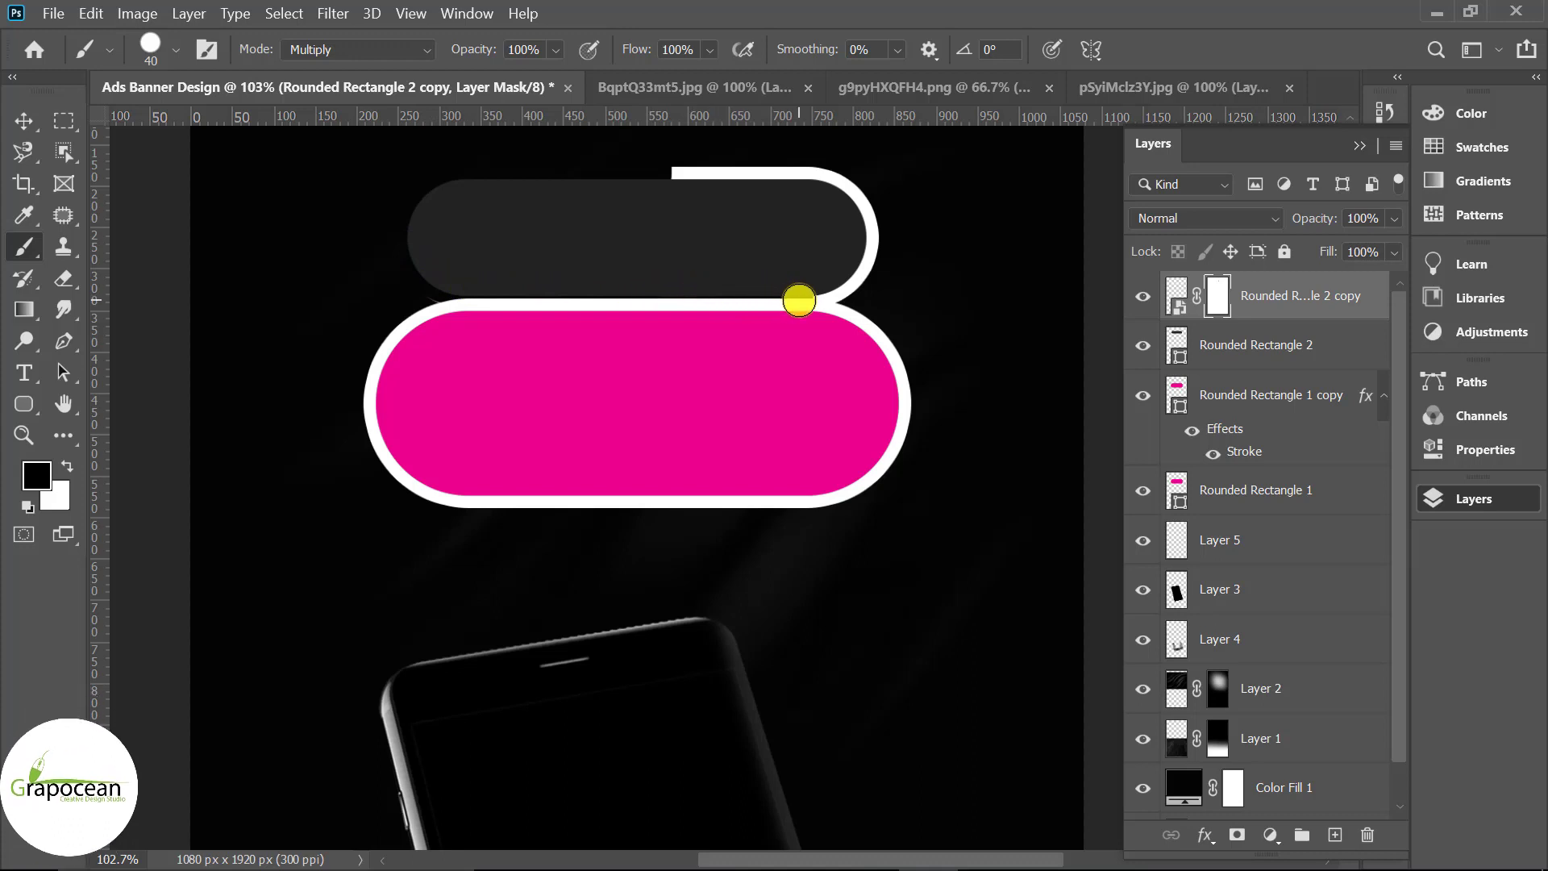
Step: Return to the Move tool with the top pill layer selected
left_click(23, 118)
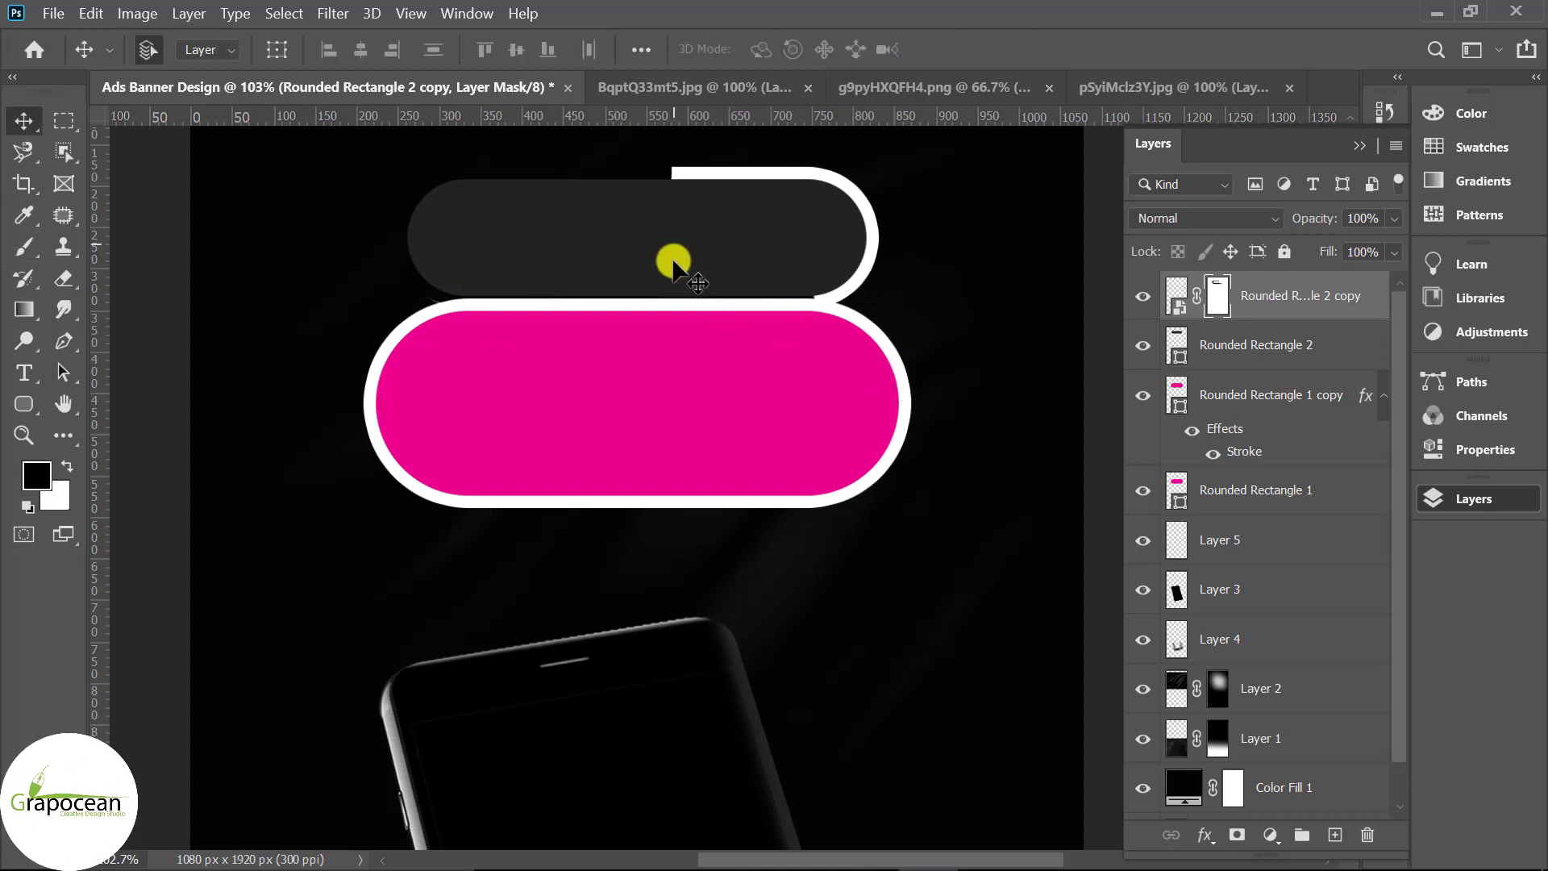
key("alt+bracketleft")
key("alt+bracketright")
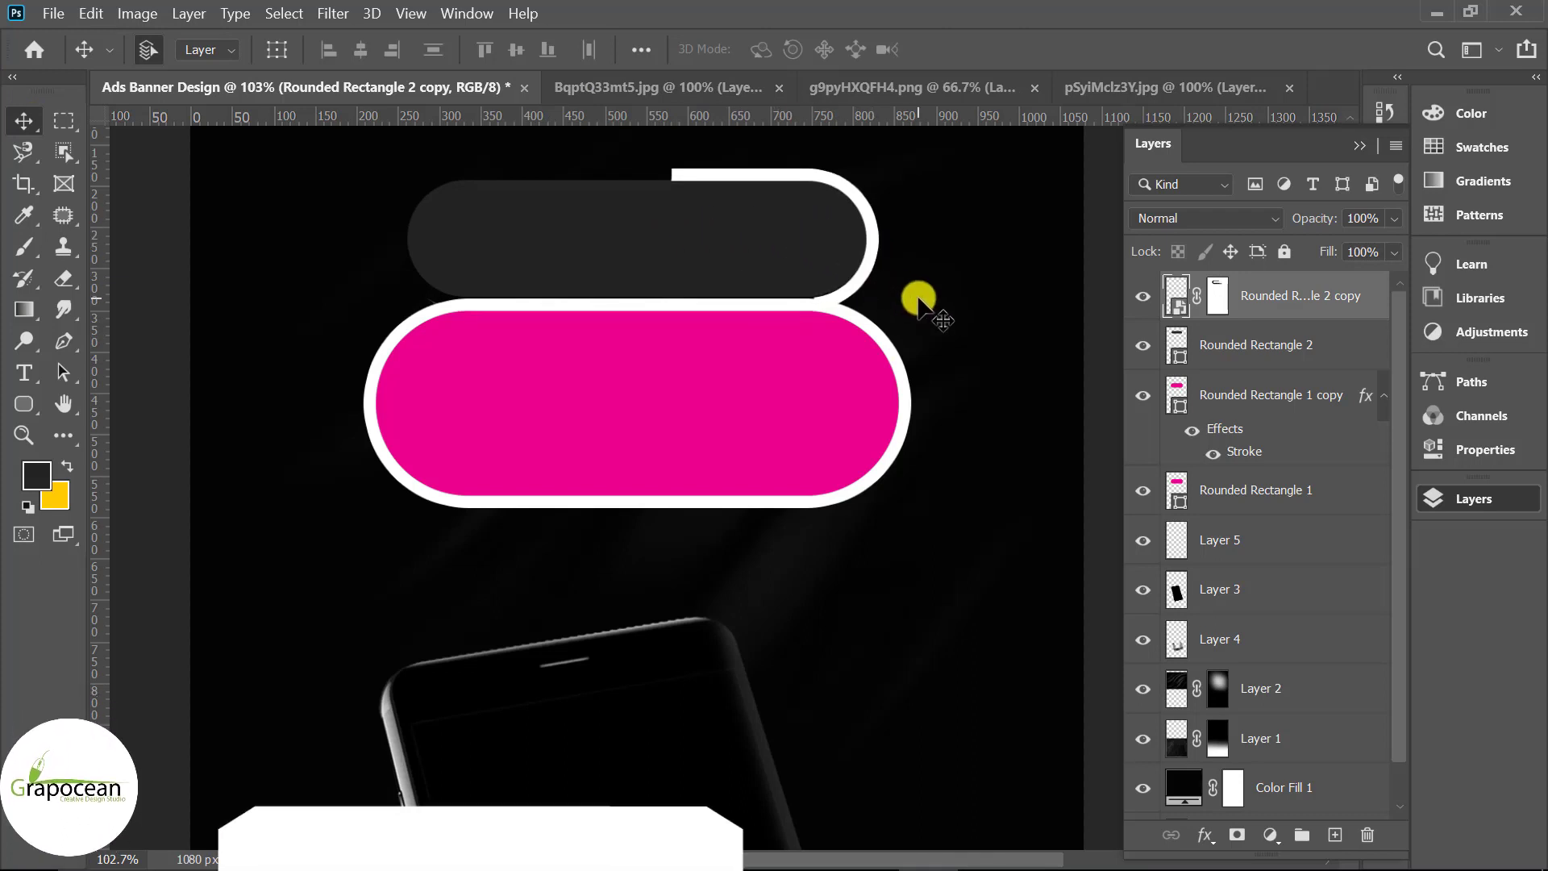
scroll(859, 323, "up", 5)
scroll(859, 323, "down", 3)
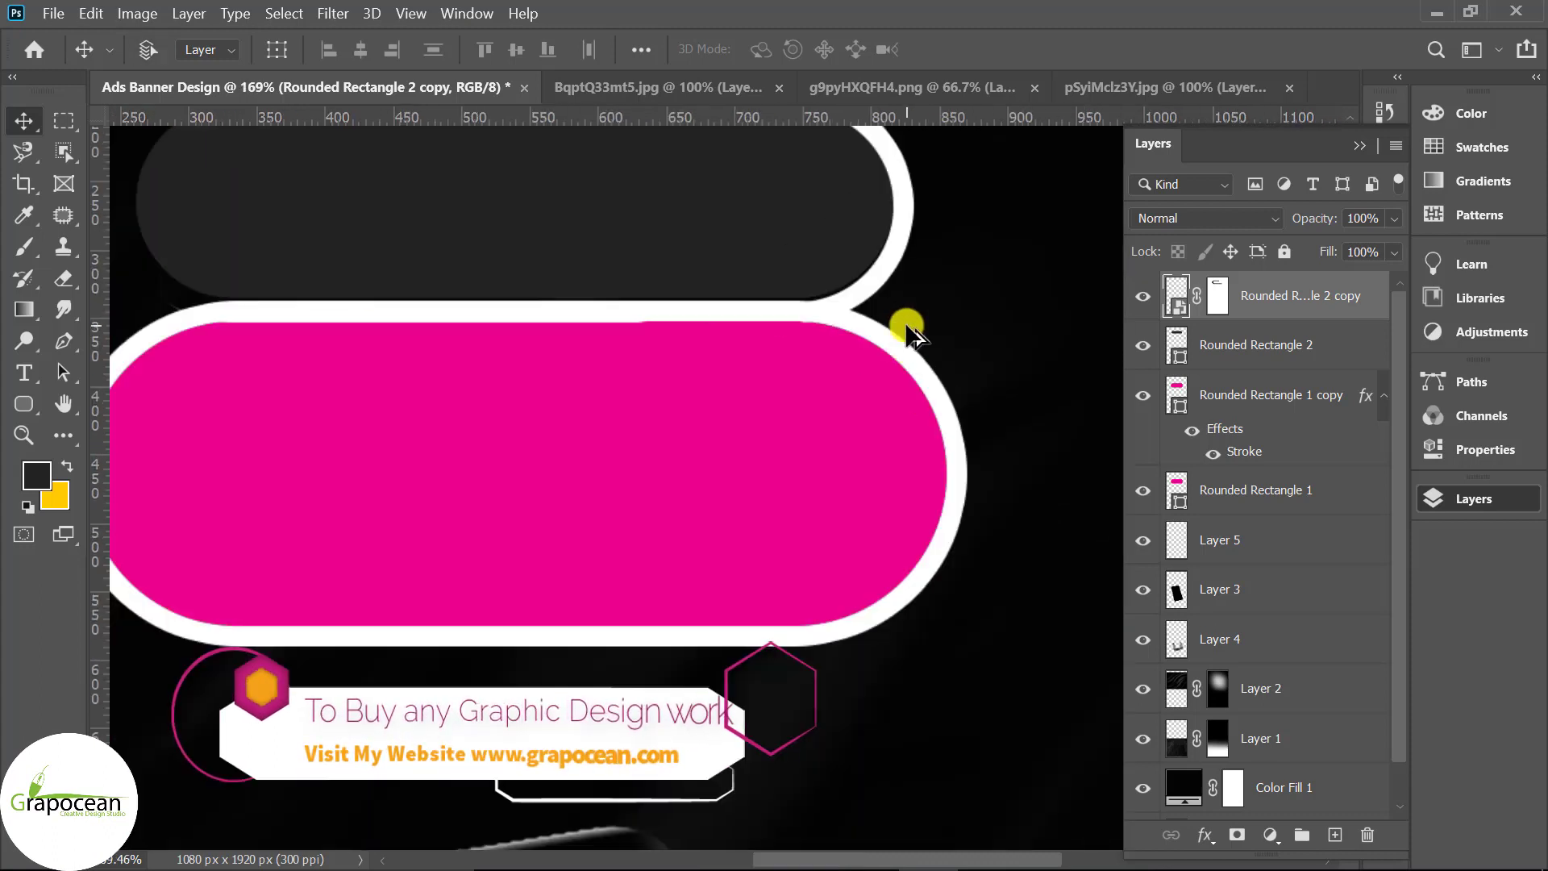
scroll(905, 328, "down", 1)
scroll(982, 449, "down", 2)
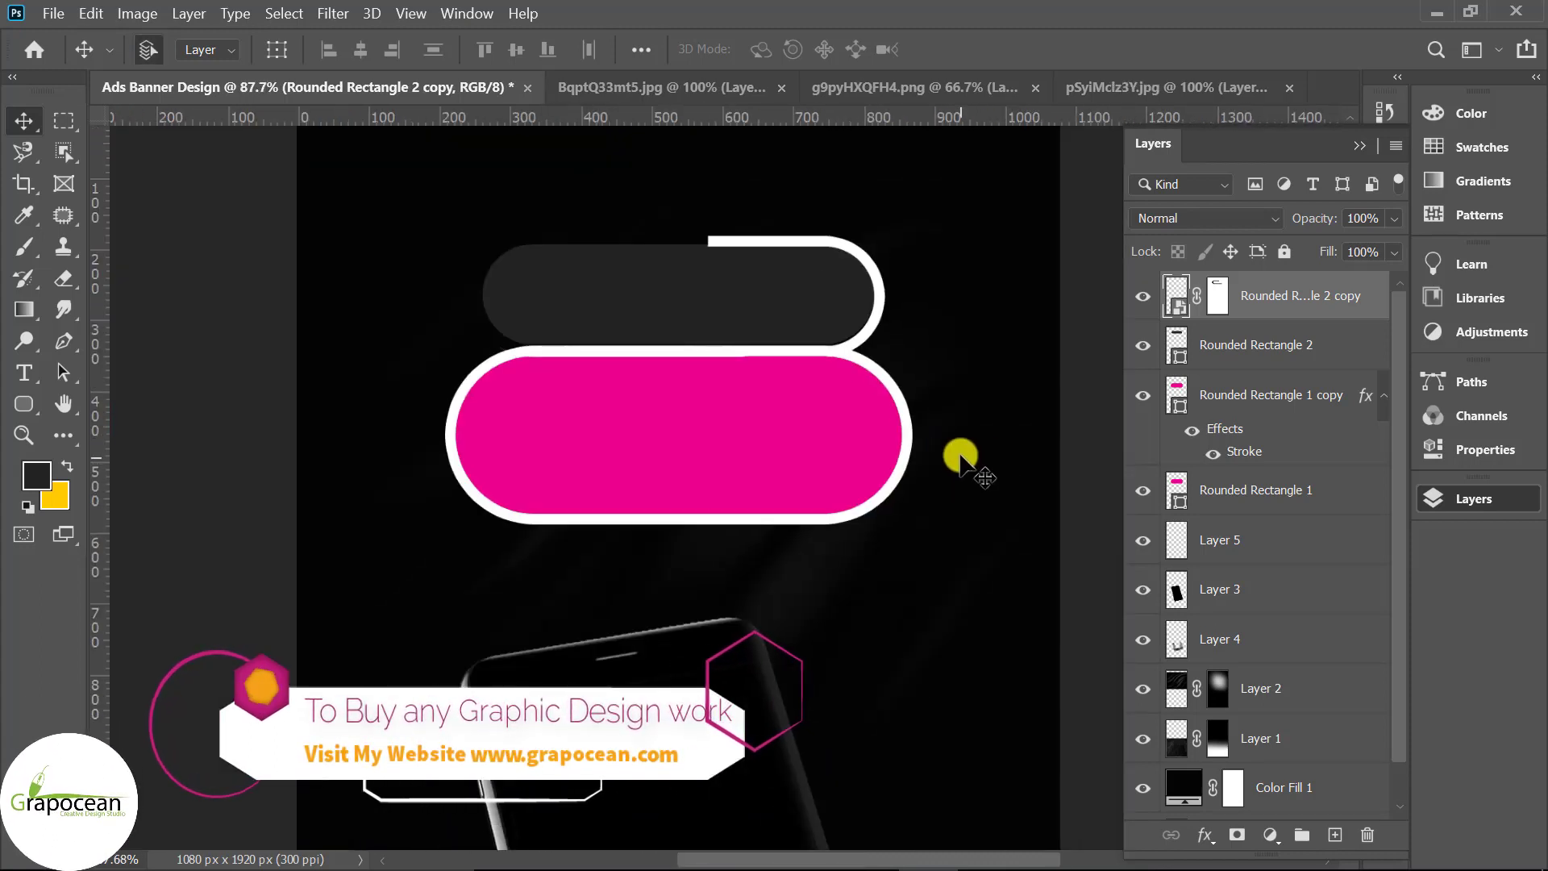
Step: Convert Rounded Rectangle 1 copy, the pink pill's outline, into a smart object
left_click(32, 248)
left_click(128, 242)
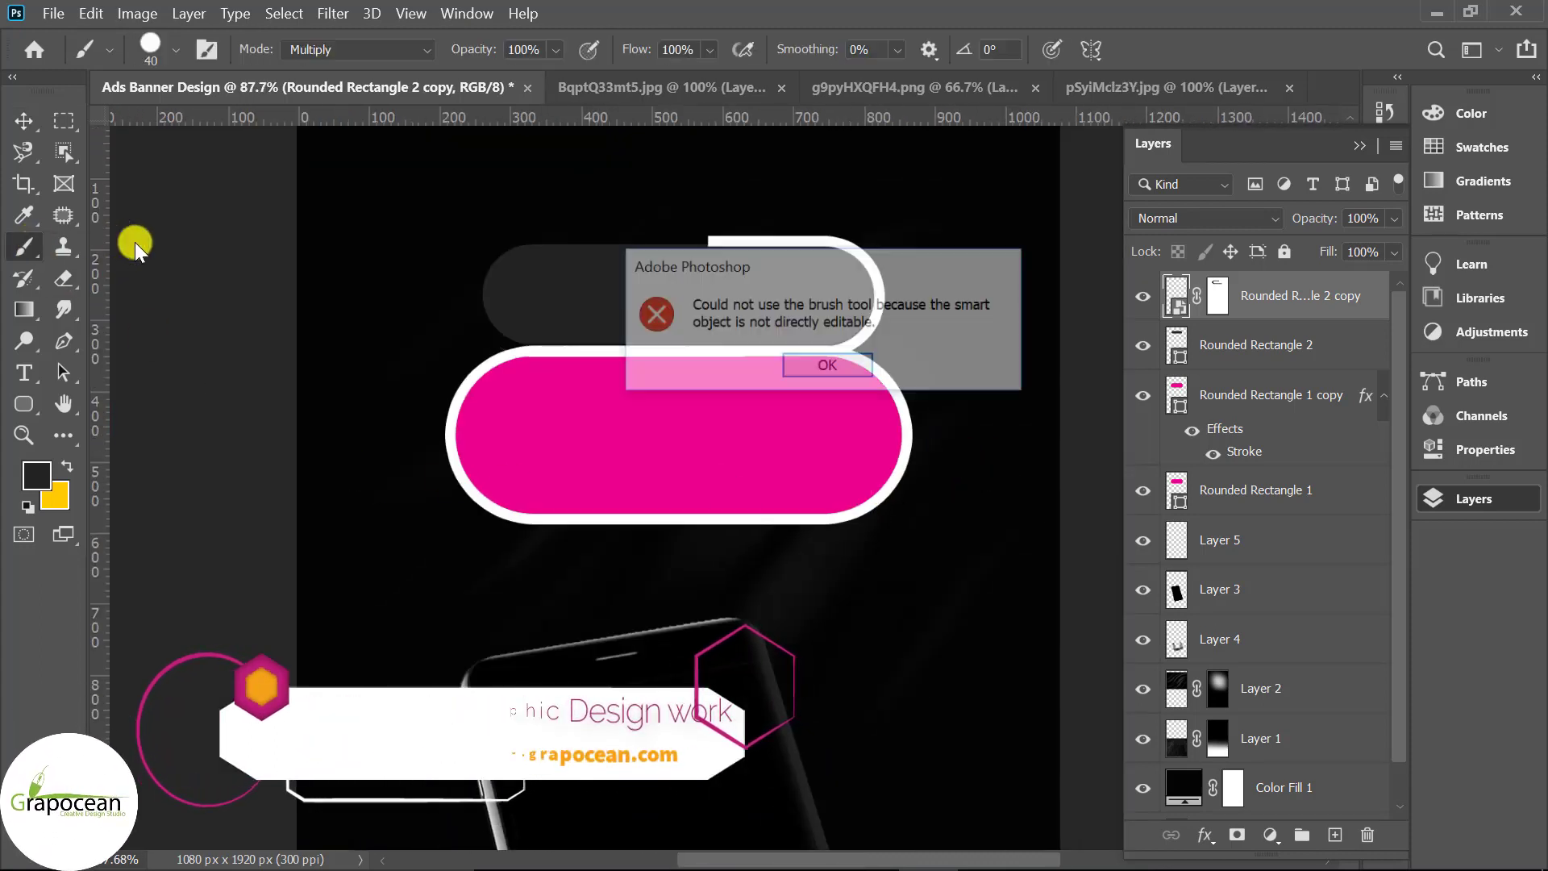
left_click(823, 364)
left_click(1320, 401)
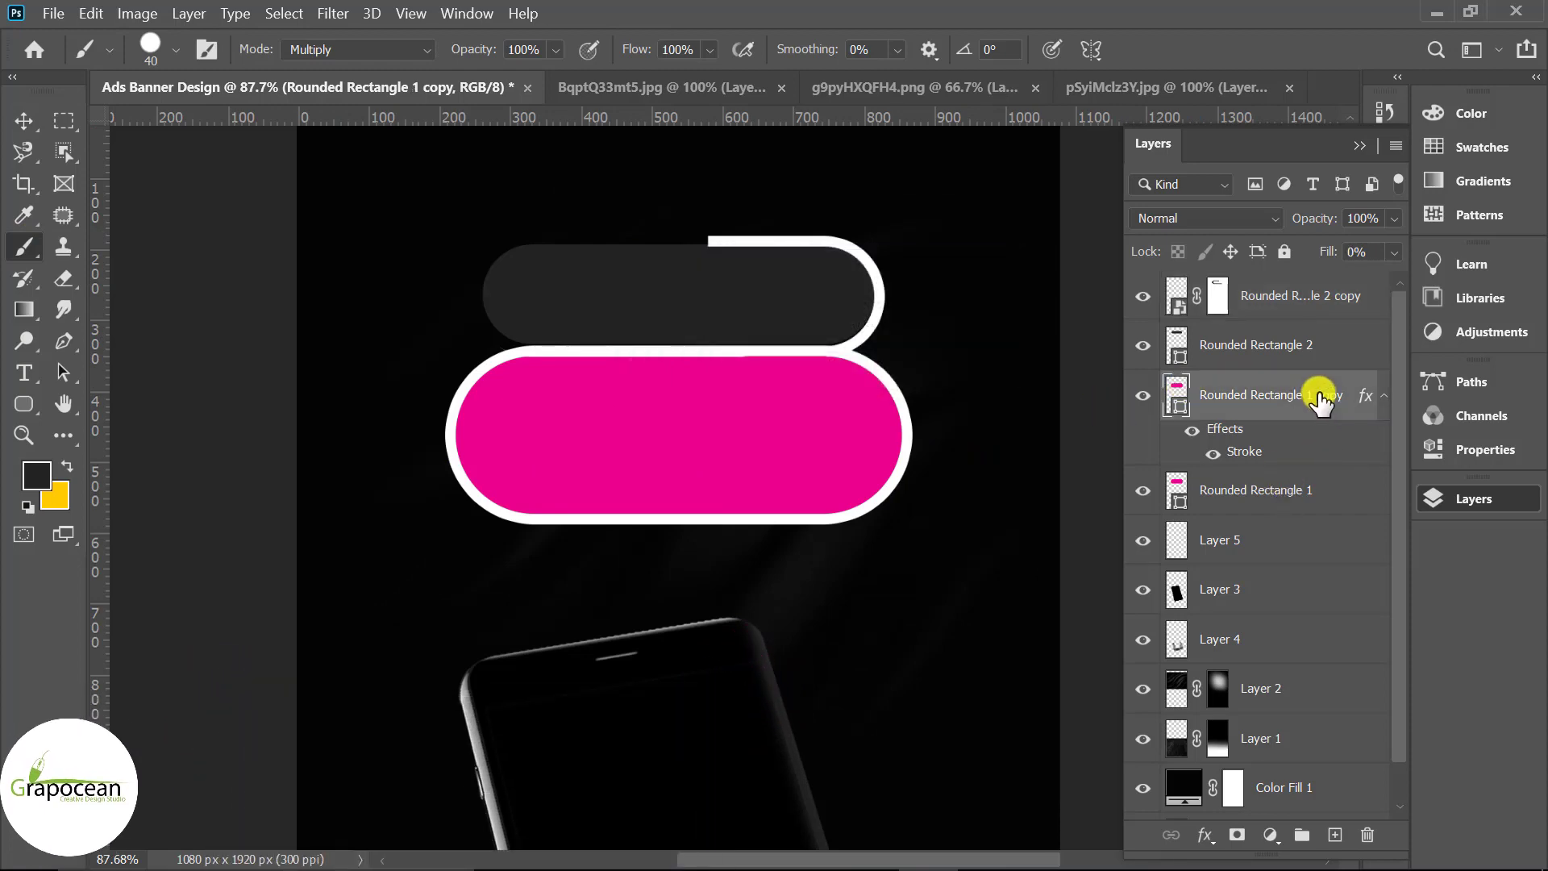
right_click(1320, 401)
left_click(1125, 338)
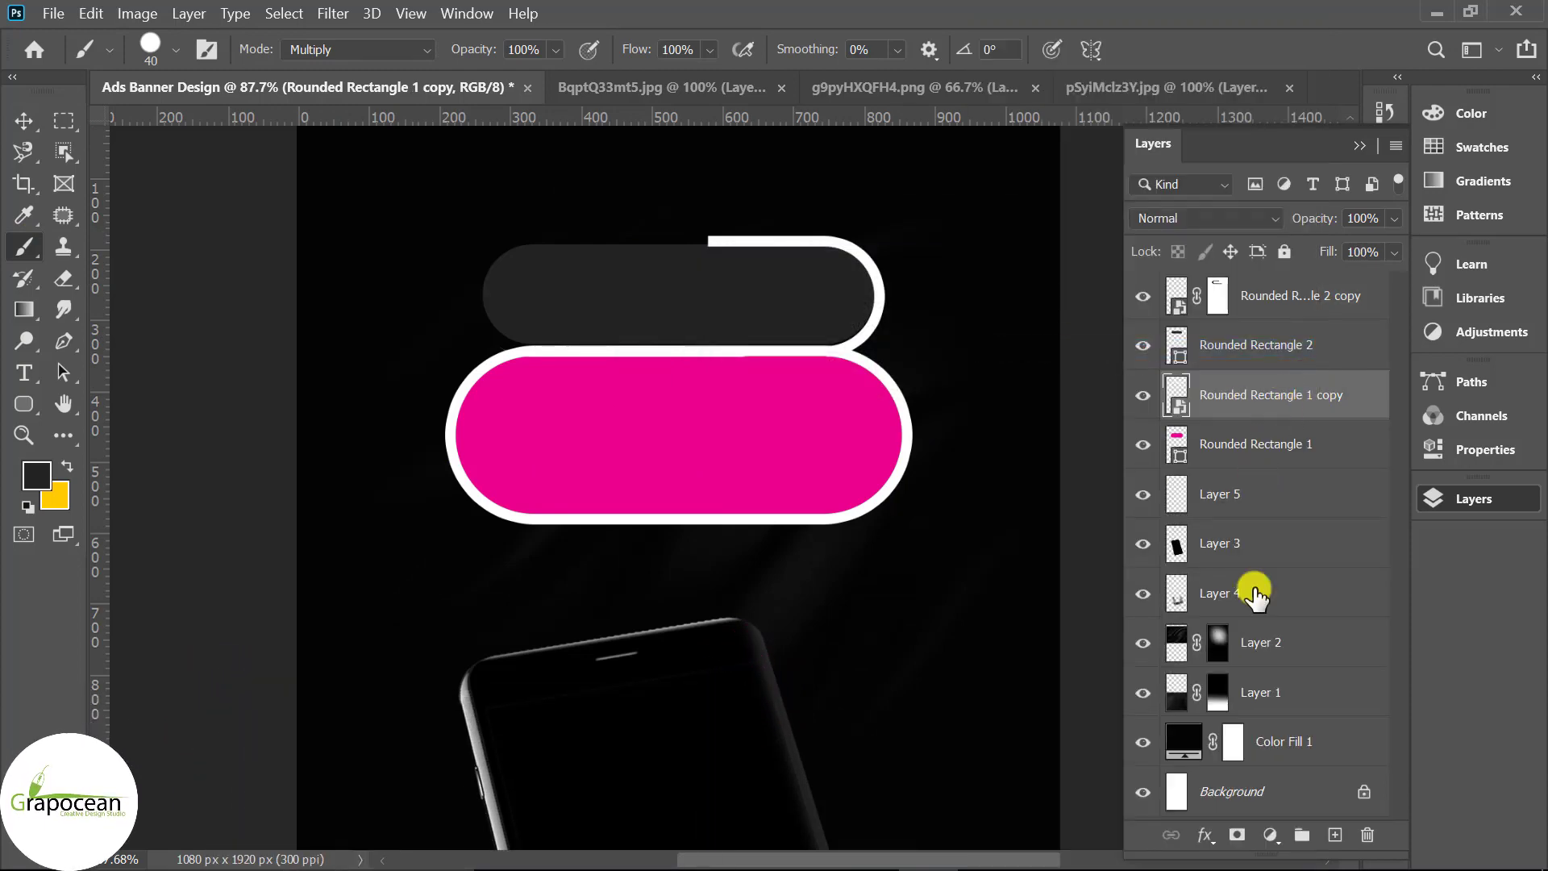
Step: Add a layer mask and brush black over the pink pill's right-end outline
left_click(1237, 835)
left_click(24, 246)
right_click(24, 245)
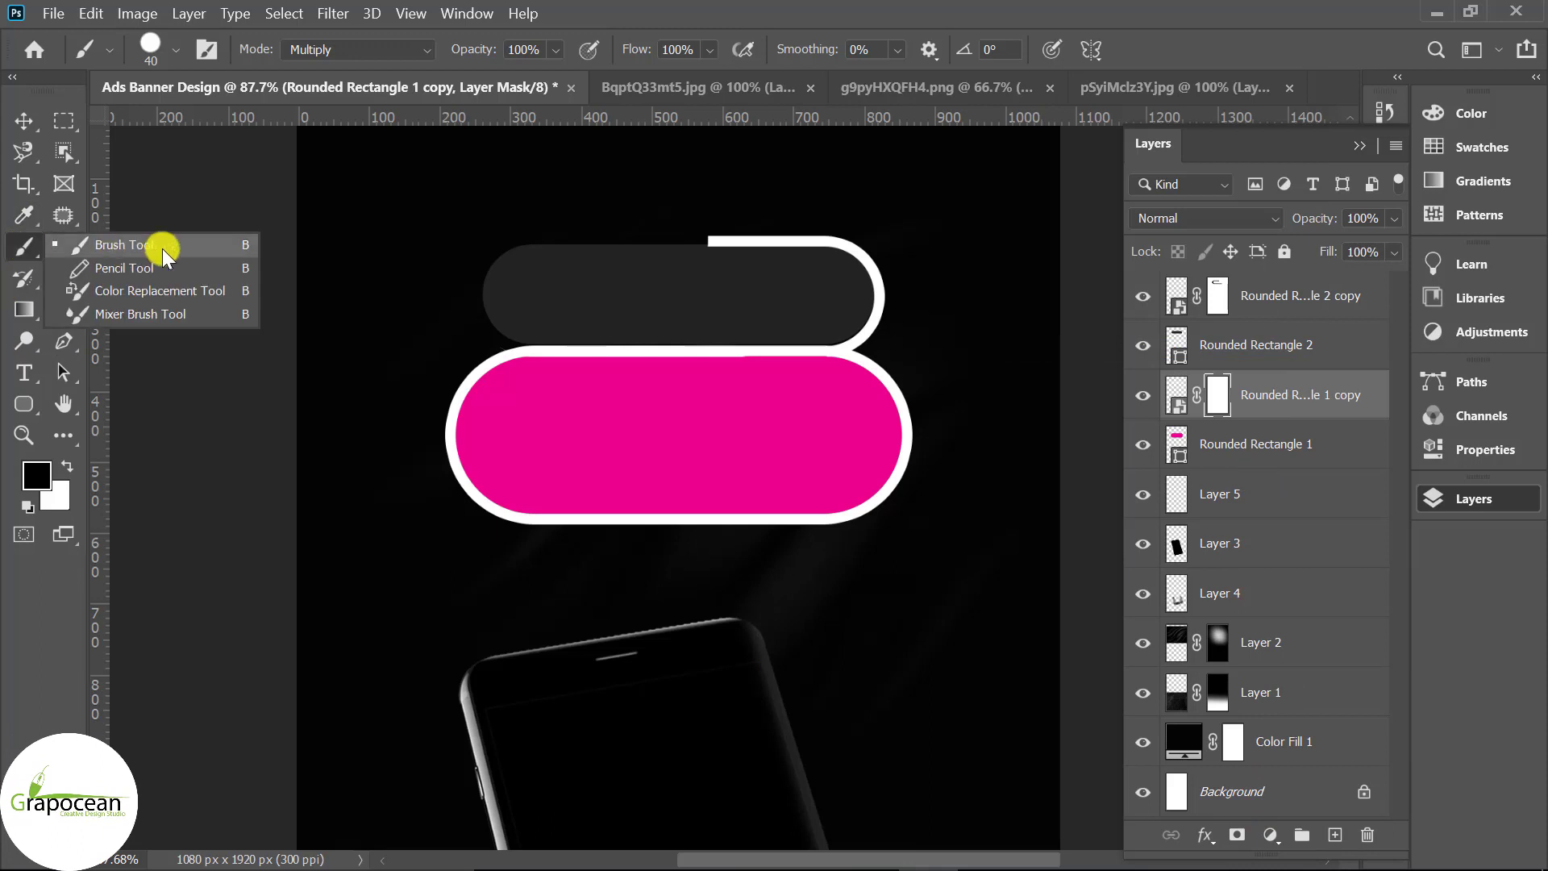
left_click(93, 252)
scroll(643, 564, "up", 2)
mouse_move(643, 568)
left_mouse_down()
mouse_move(942, 463)
mouse_move(882, 372)
mouse_move(661, 583)
left_mouse_up()
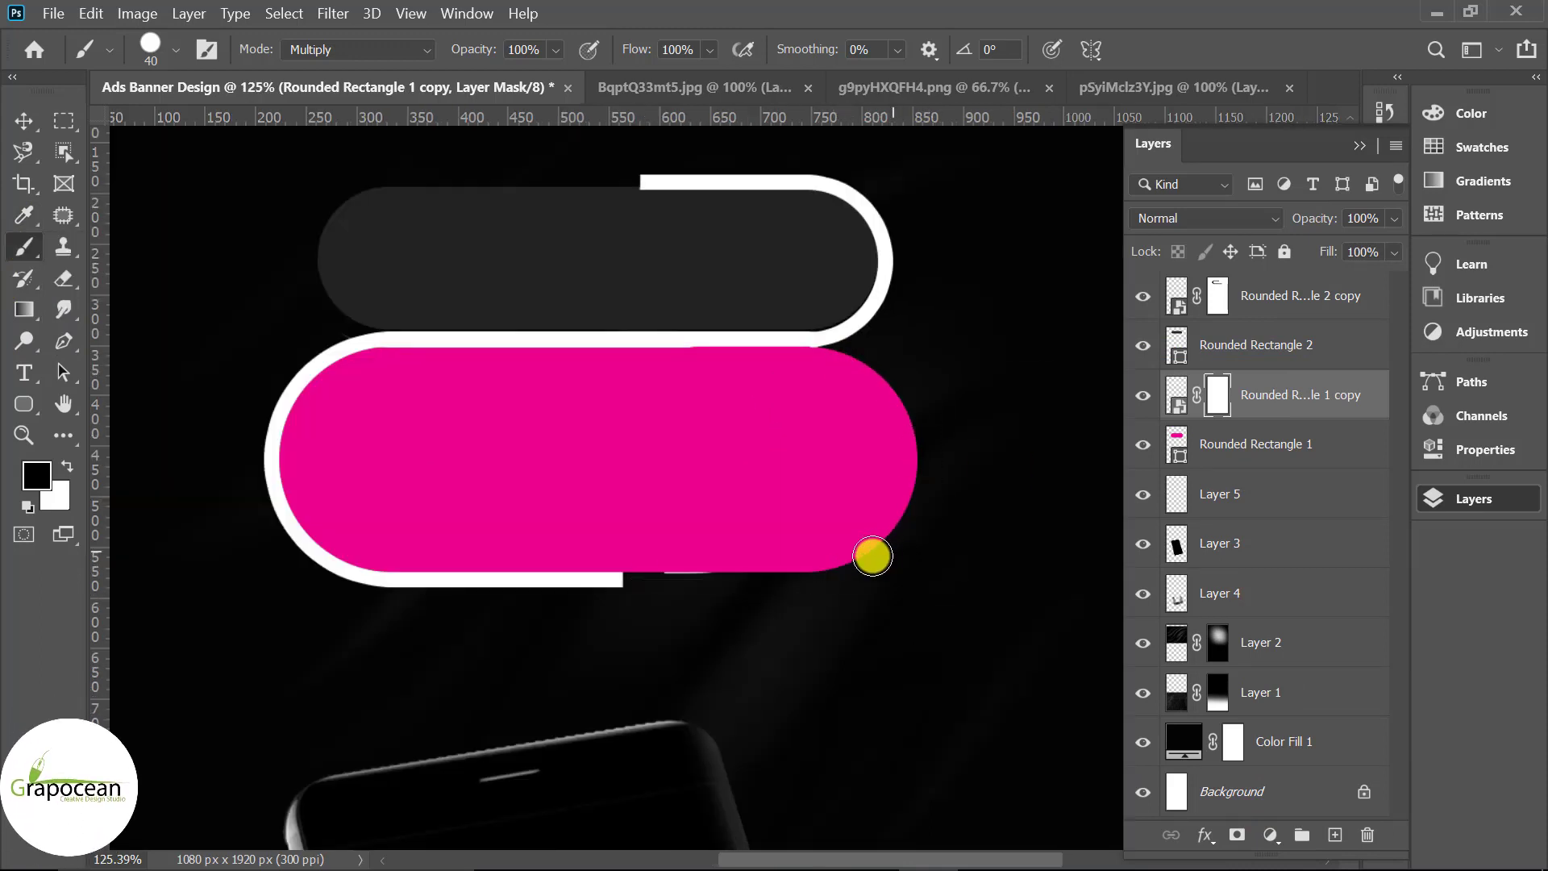
scroll(915, 615, "down", 2)
scroll(905, 666, "down", 2)
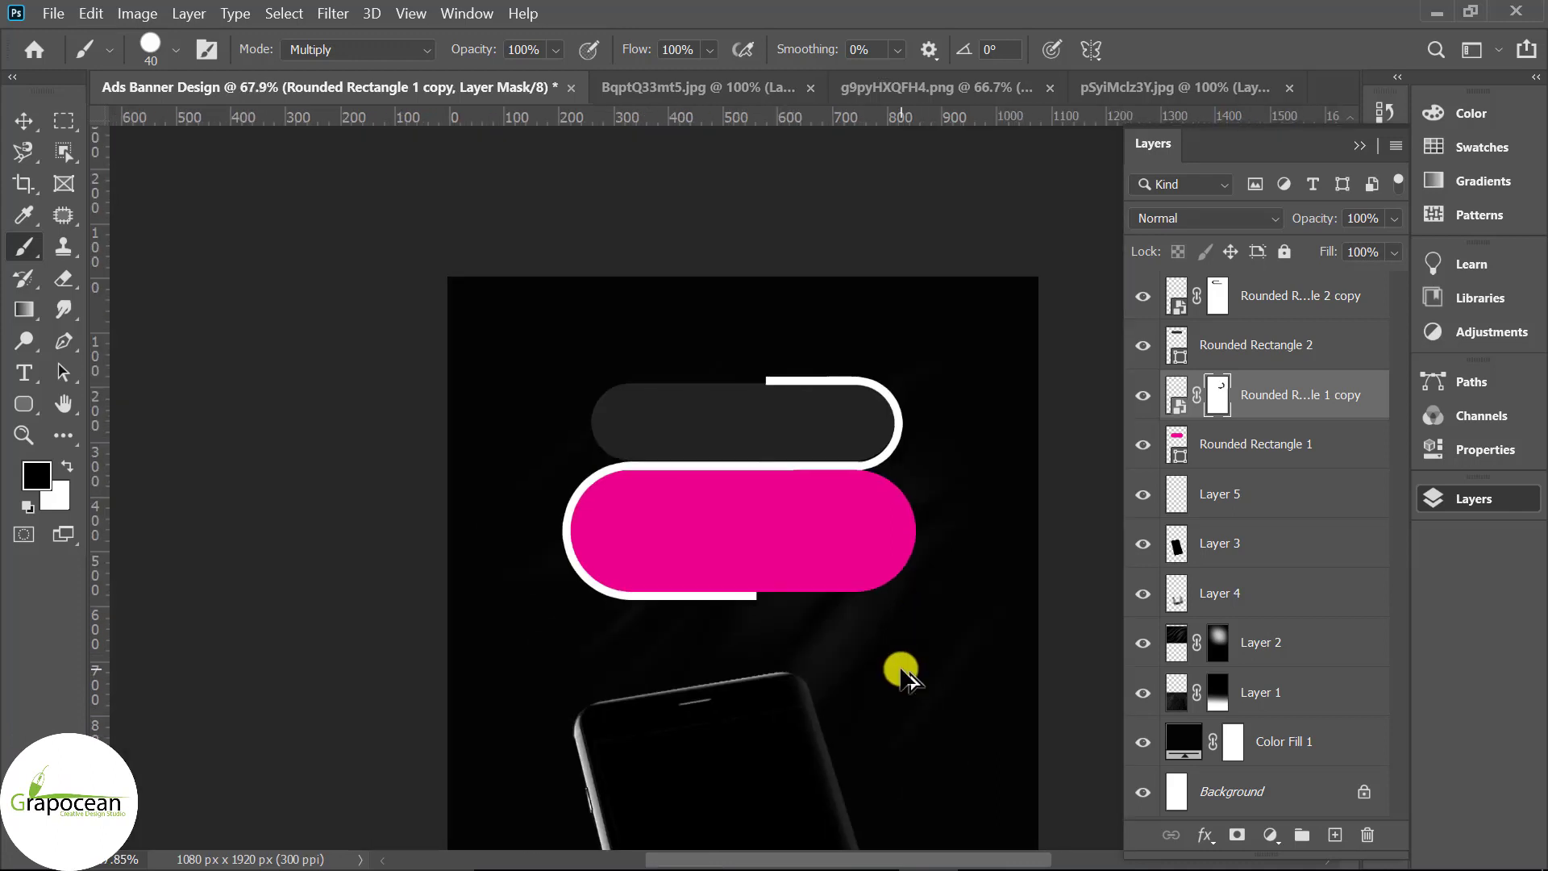
left_click(23, 372)
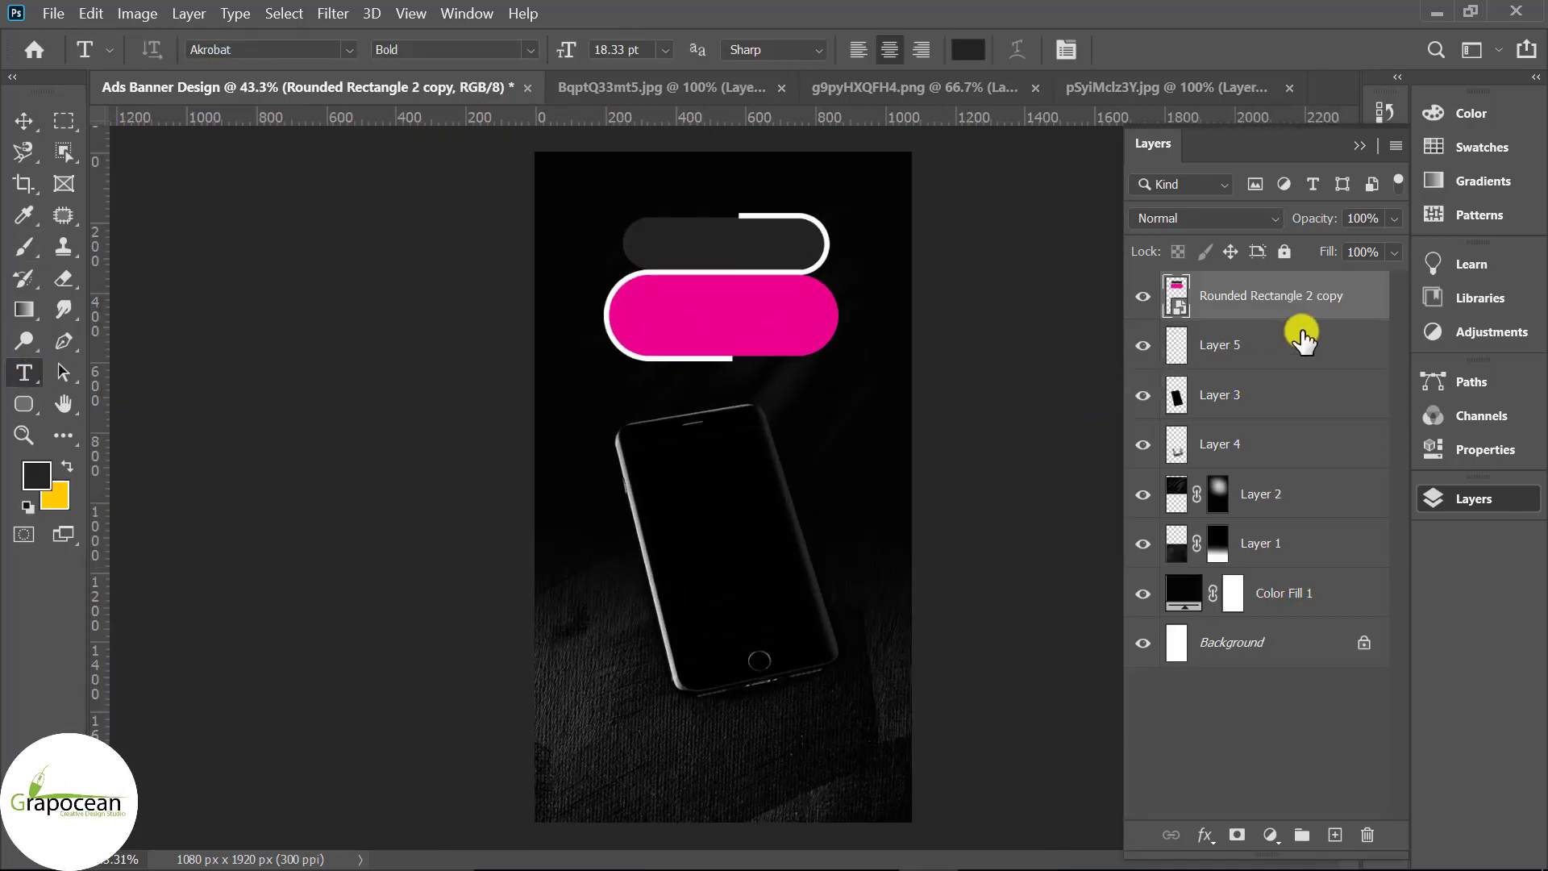
Step: Type the heading 'Best Mobile Phone' over the phone, fixing the typo, and colour it white
left_click(1336, 834)
left_click(760, 481)
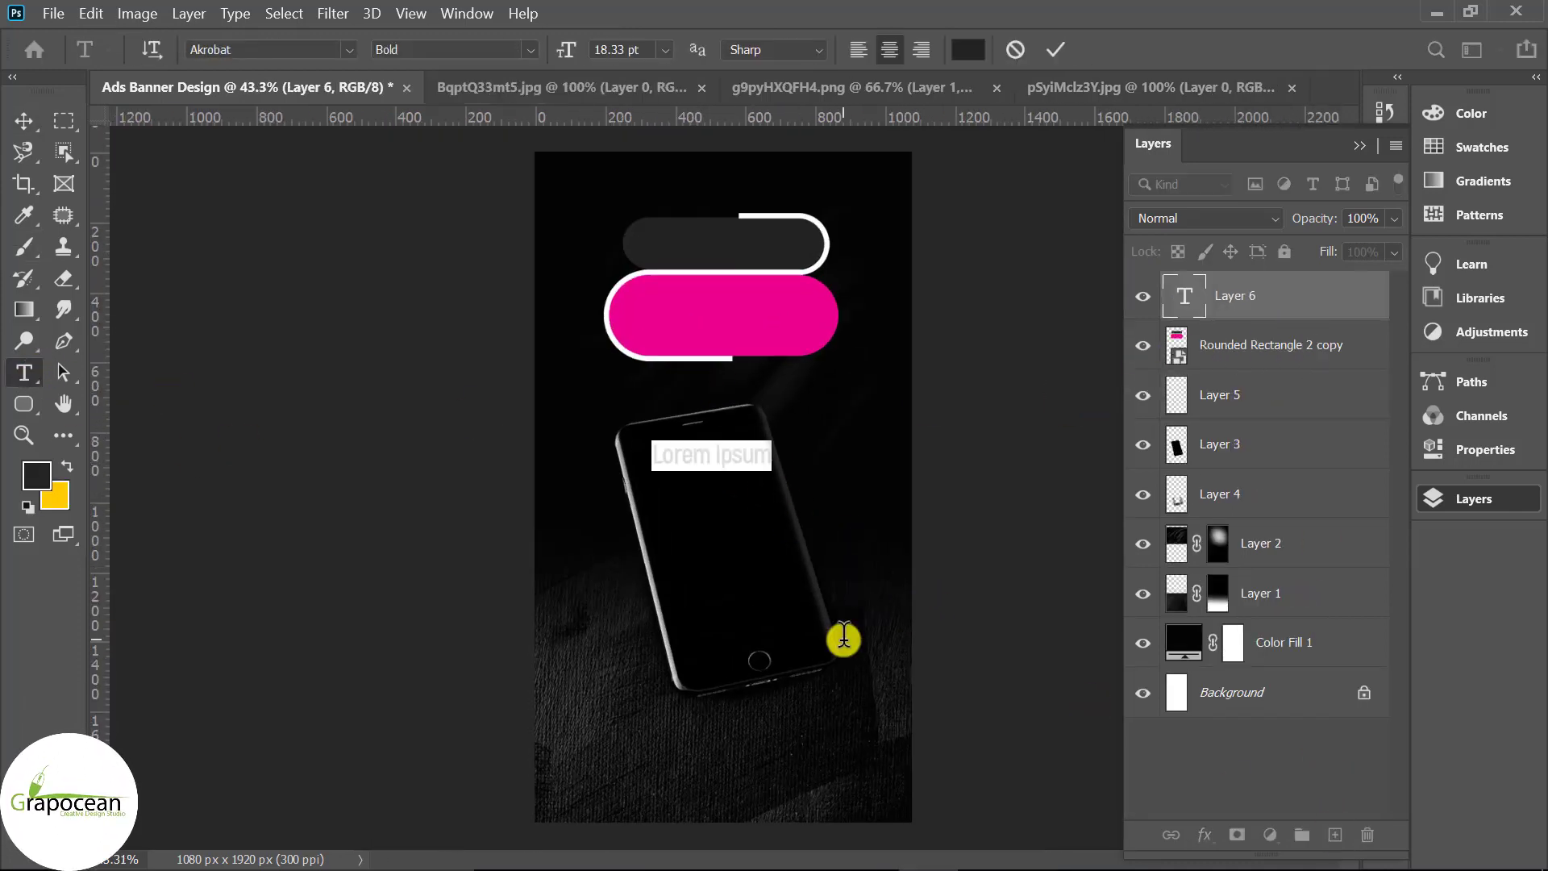
type("Best Mobiel")
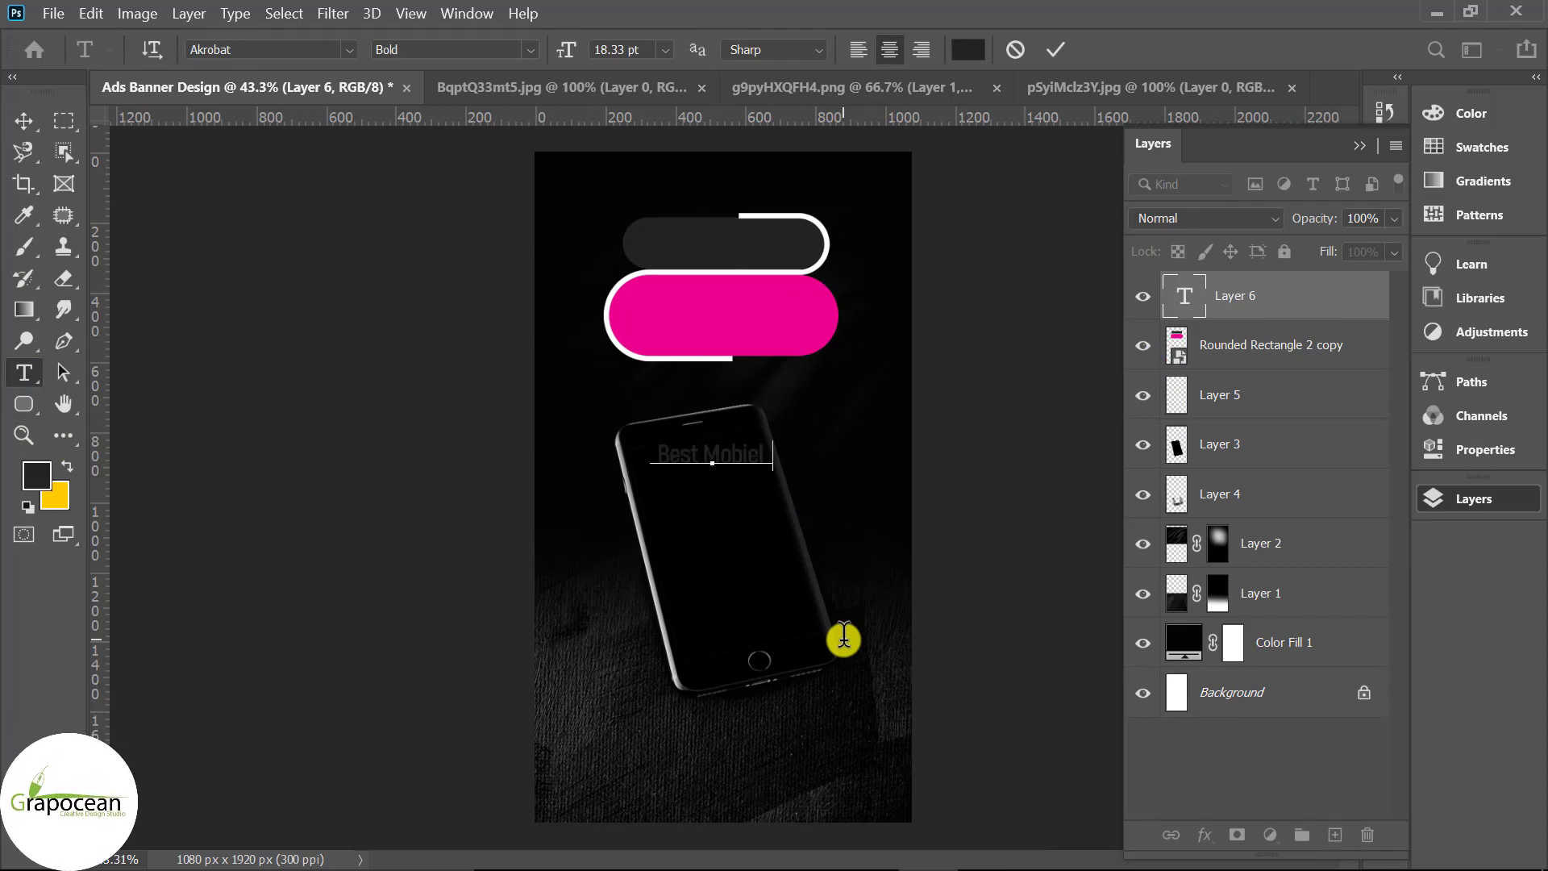
type(" Phone")
scroll(804, 477, "up", 2)
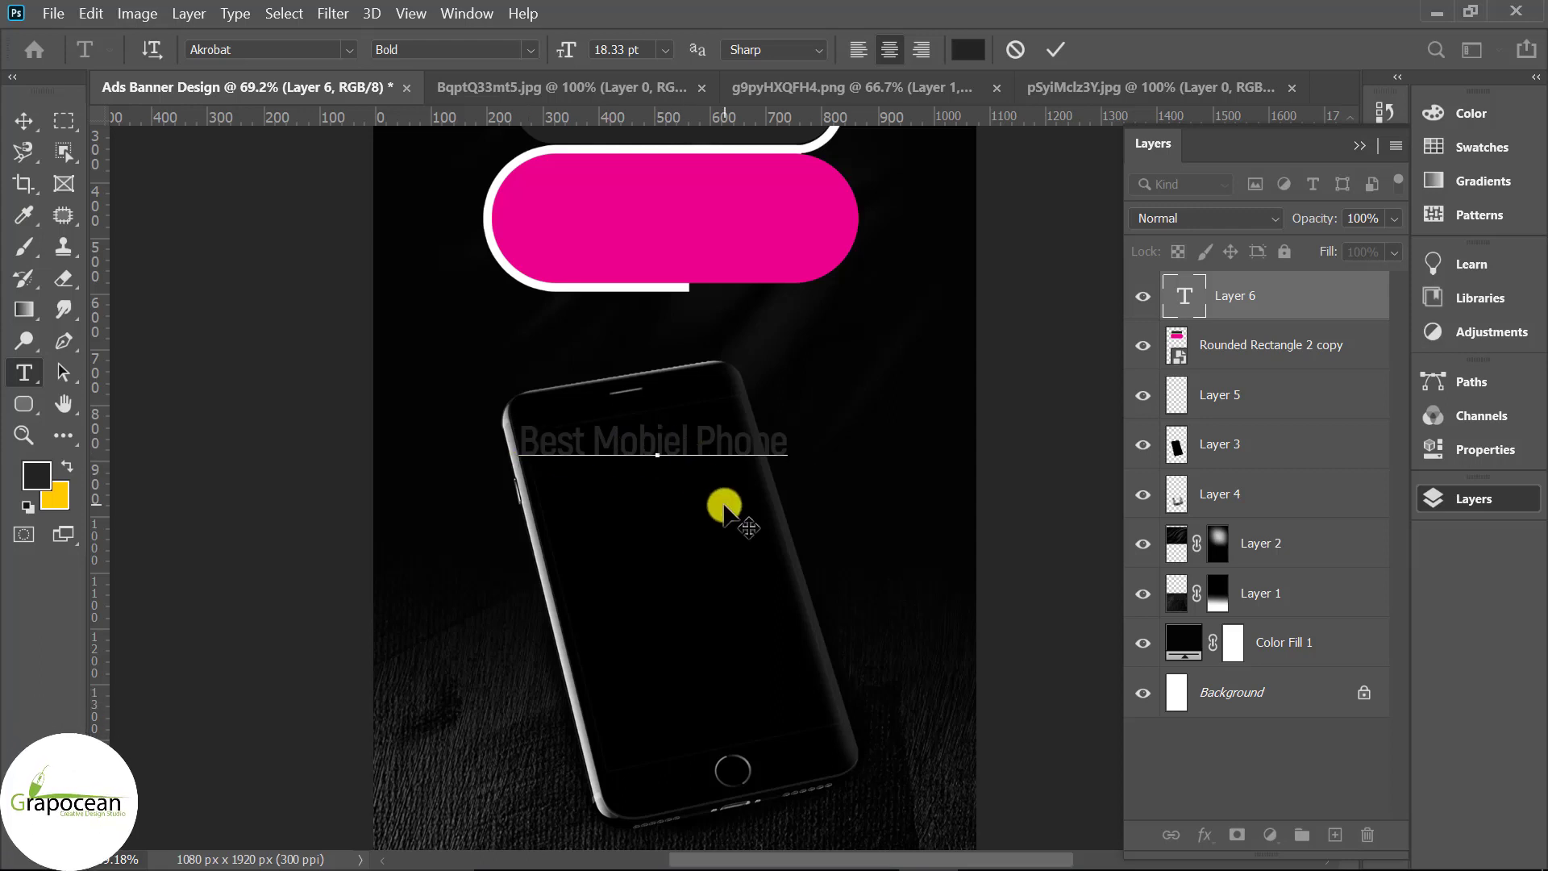
key("BackSpace")
key("BackSpace")
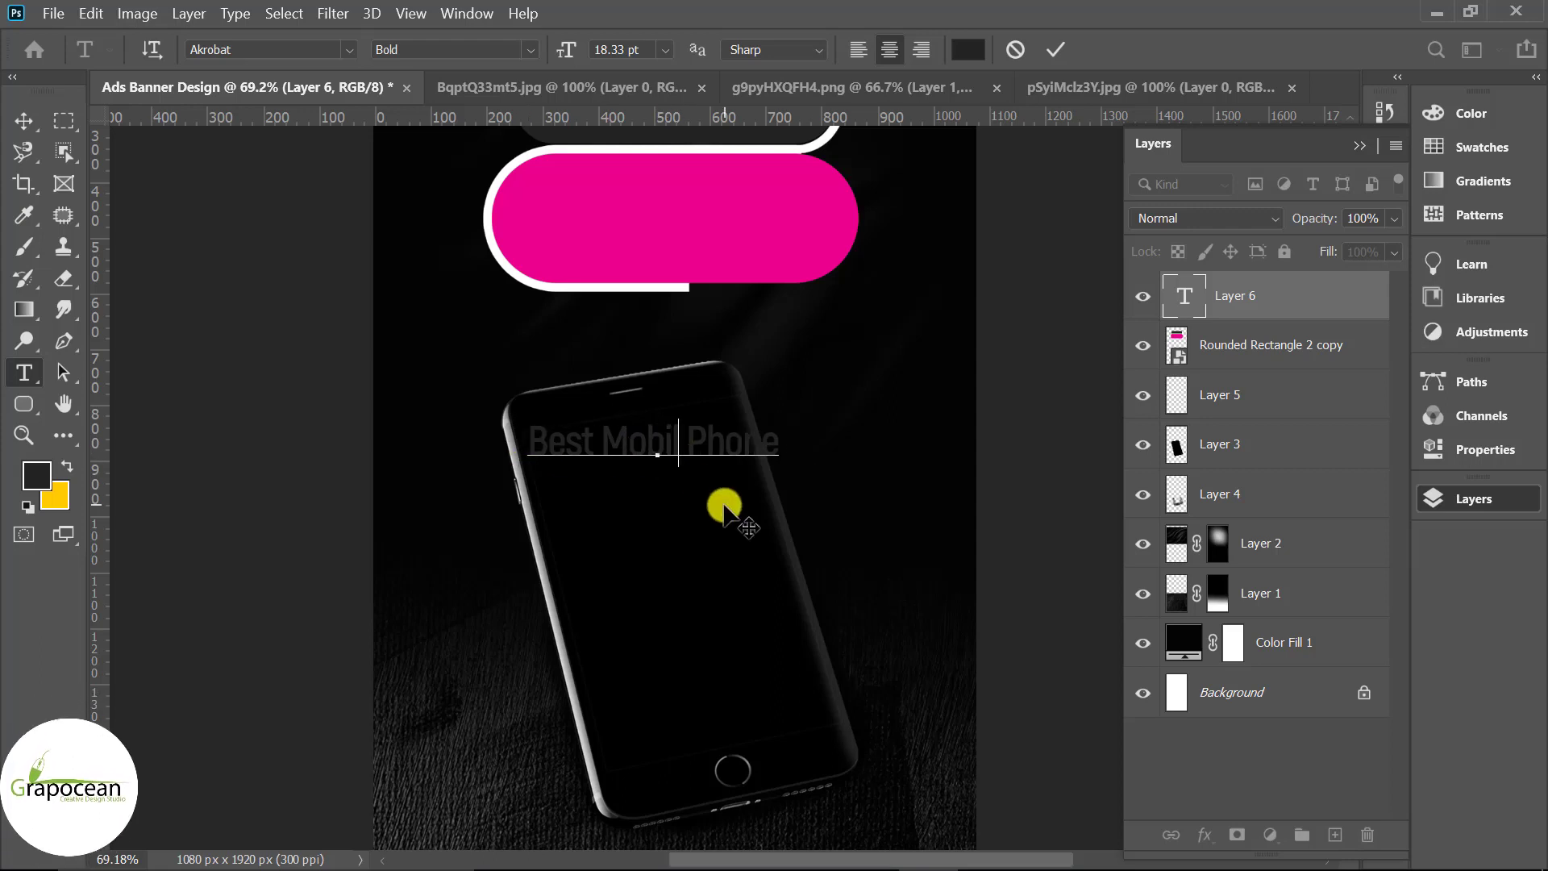
type("le")
key("ctrl+a")
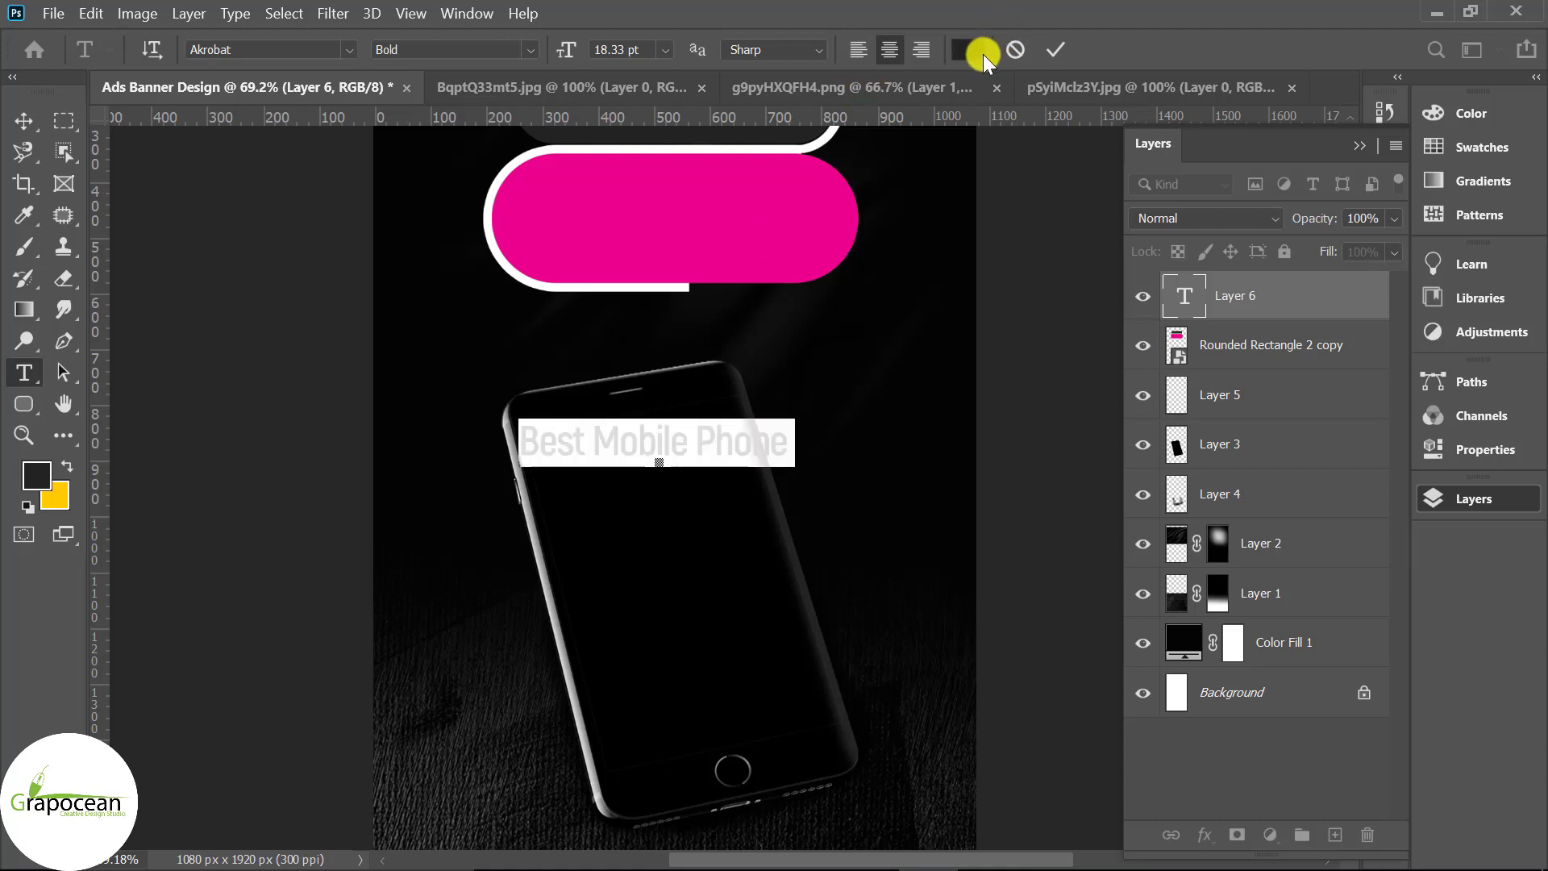
left_click(968, 50)
left_click_drag(927, 468, 788, 370)
left_click(1478, 431)
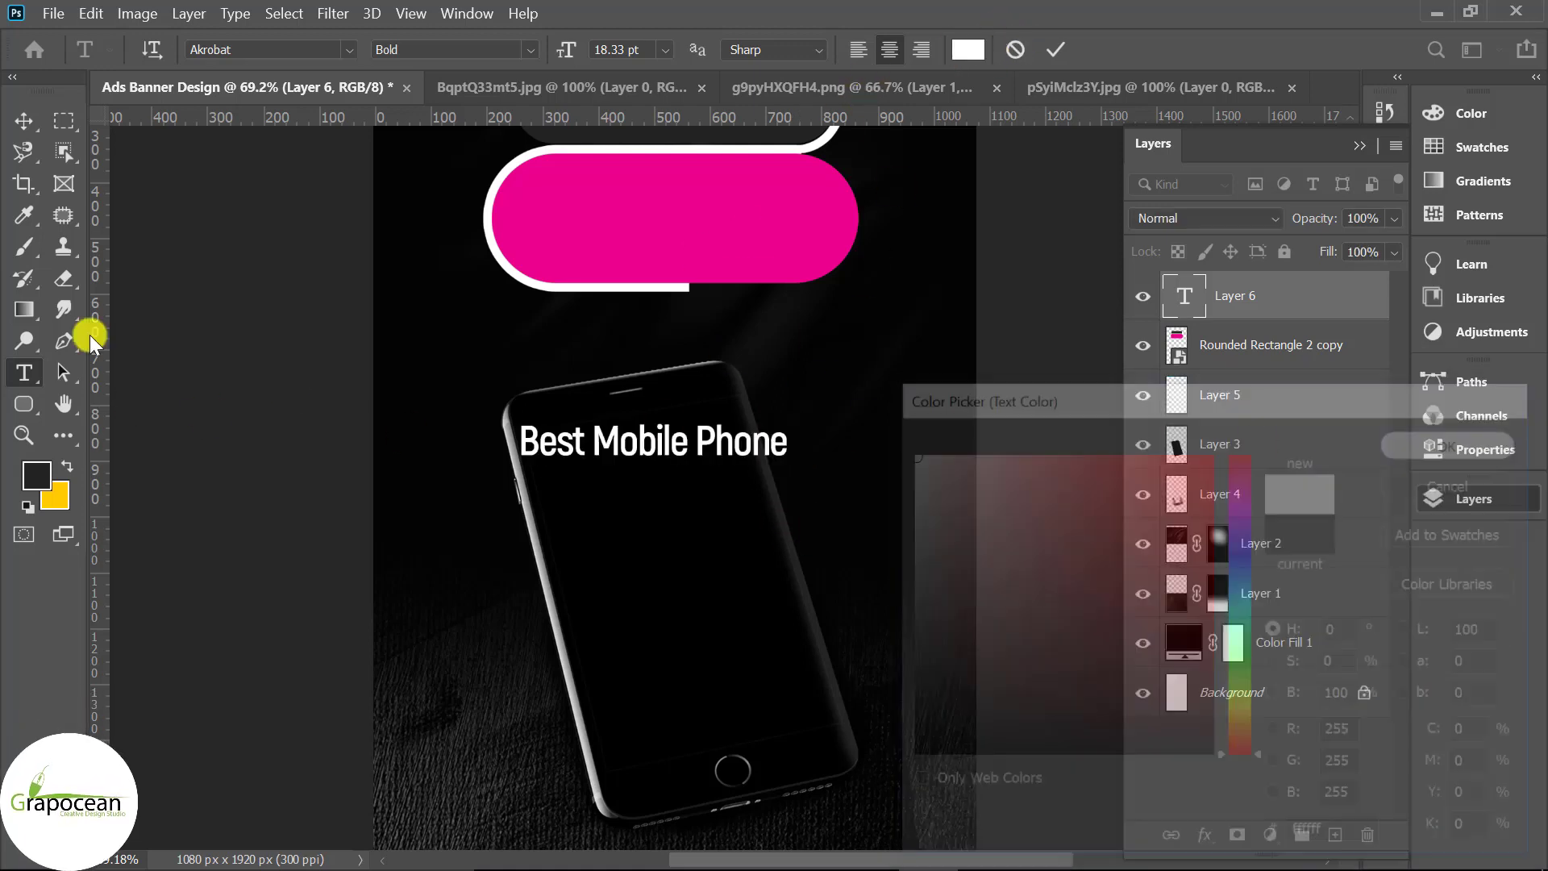
left_click(23, 121)
Step: Move the 'Best Mobile Phone' heading up inside the dark top pill
scroll(649, 629, "up", 5)
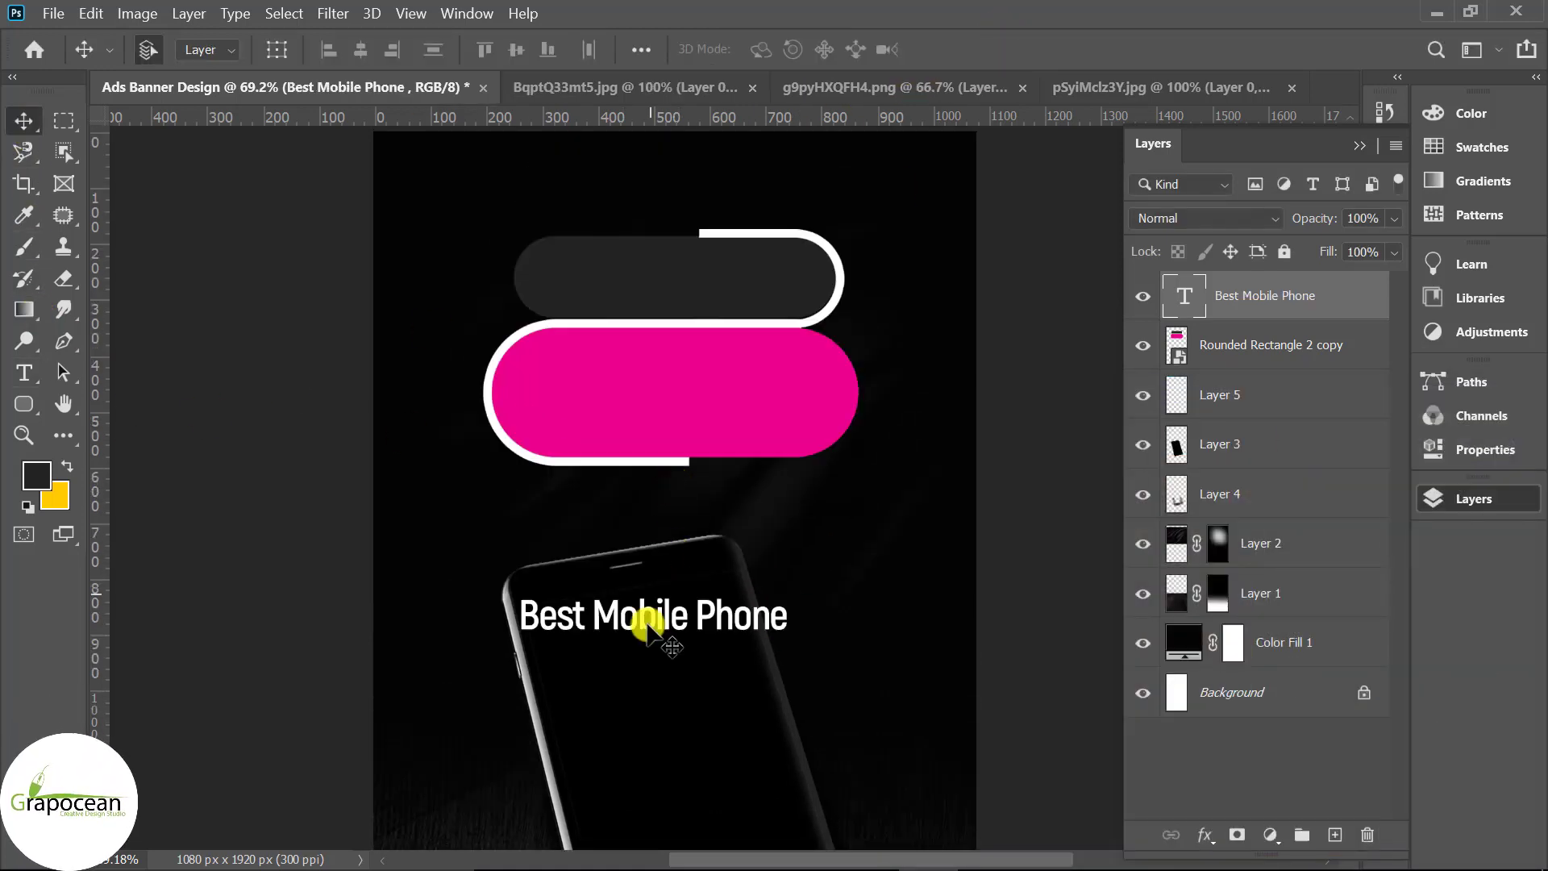
left_click_drag(649, 623, 700, 288)
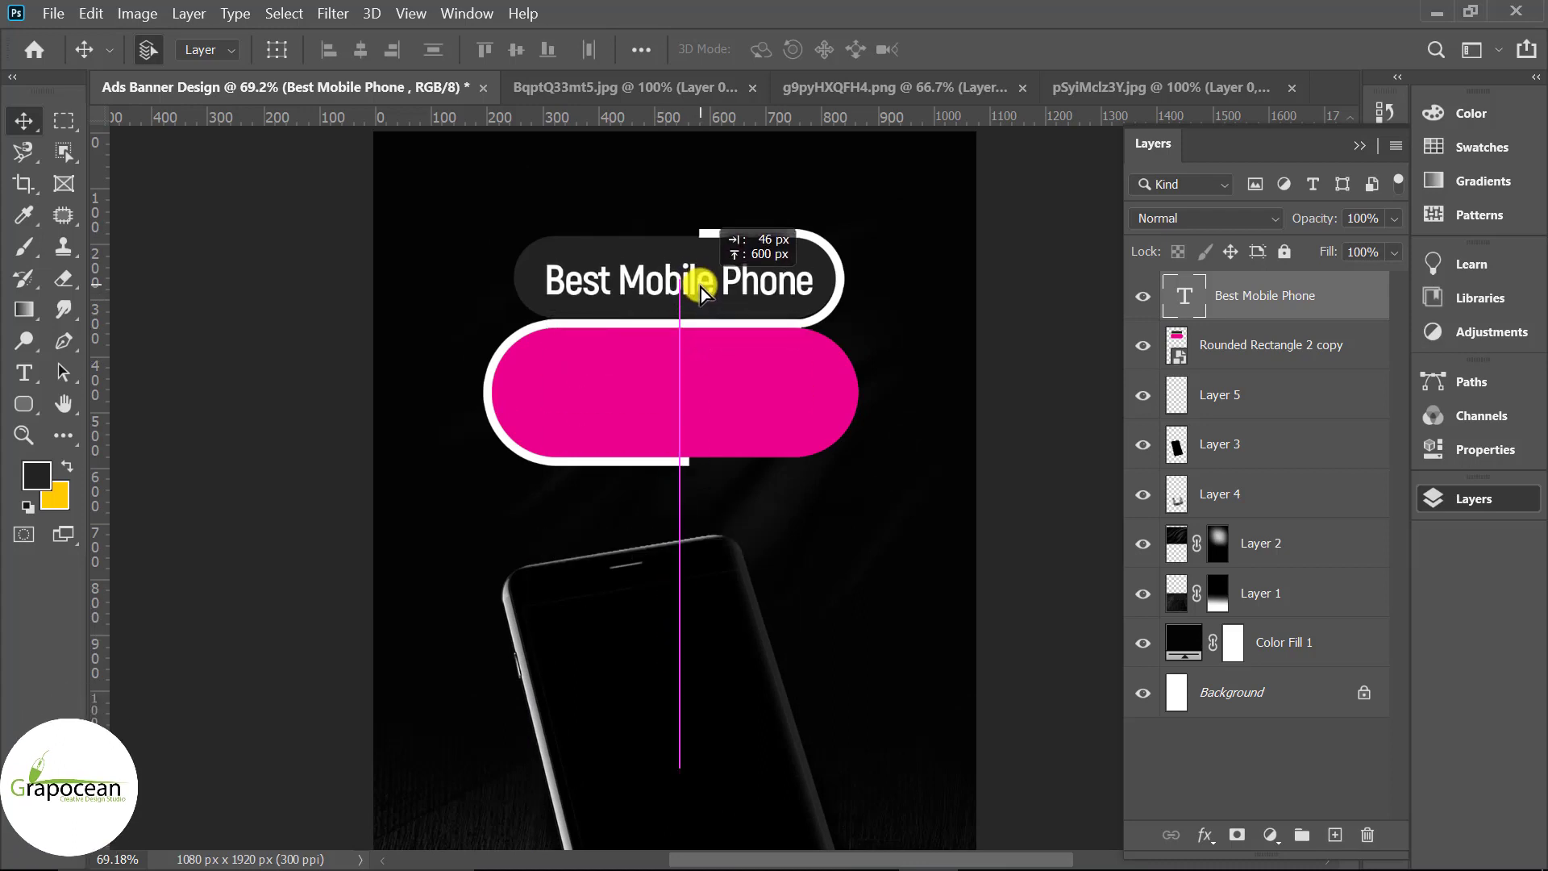
scroll(877, 490, "down", 5)
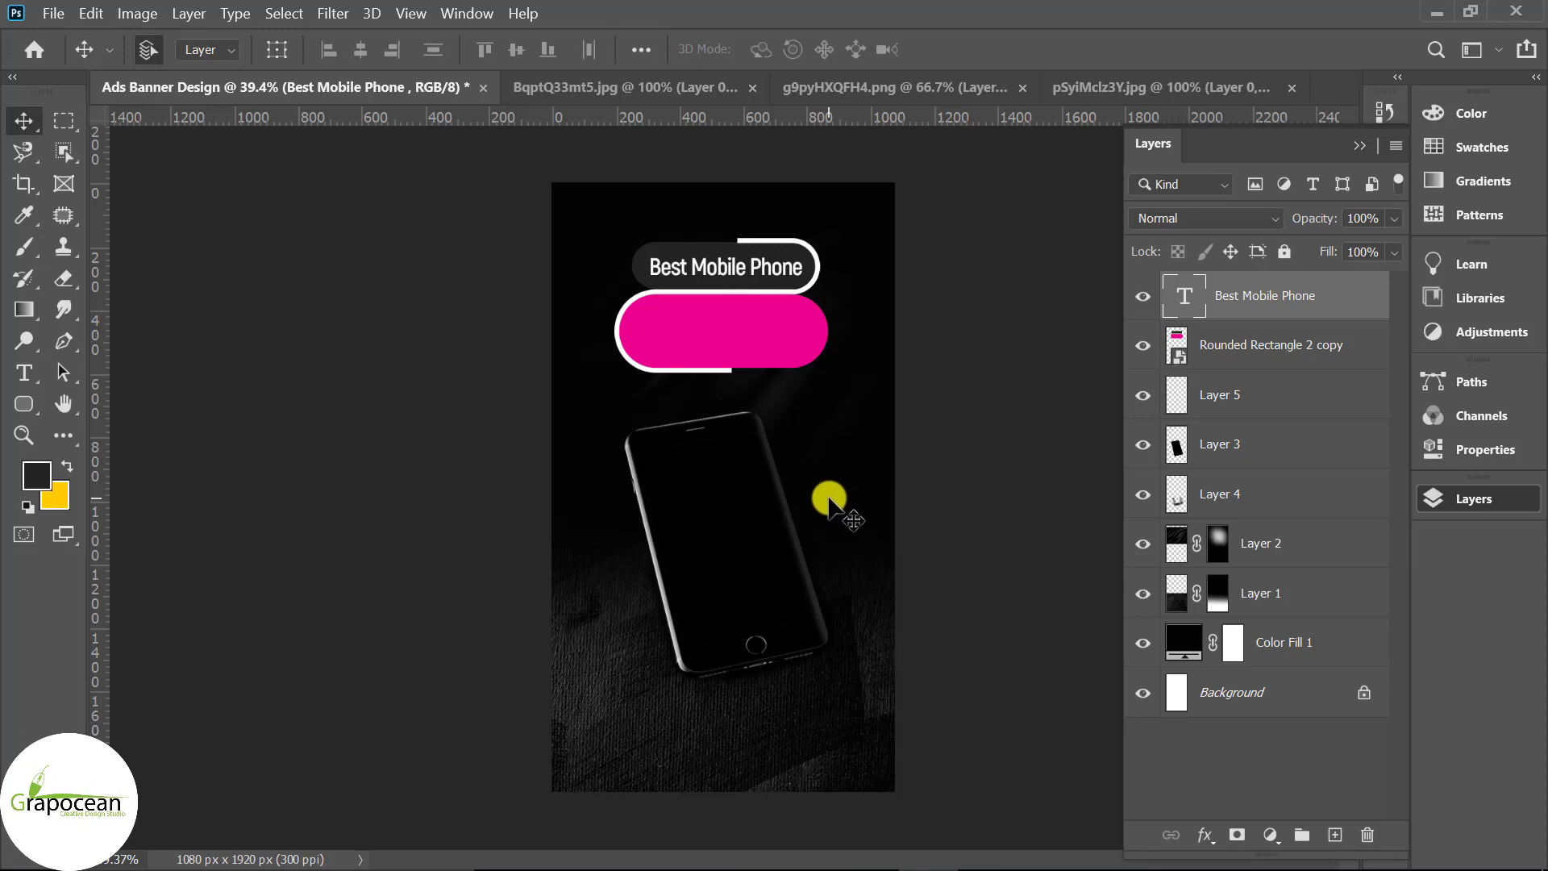
scroll(835, 496, "up", 1)
scroll(806, 520, "up", 1)
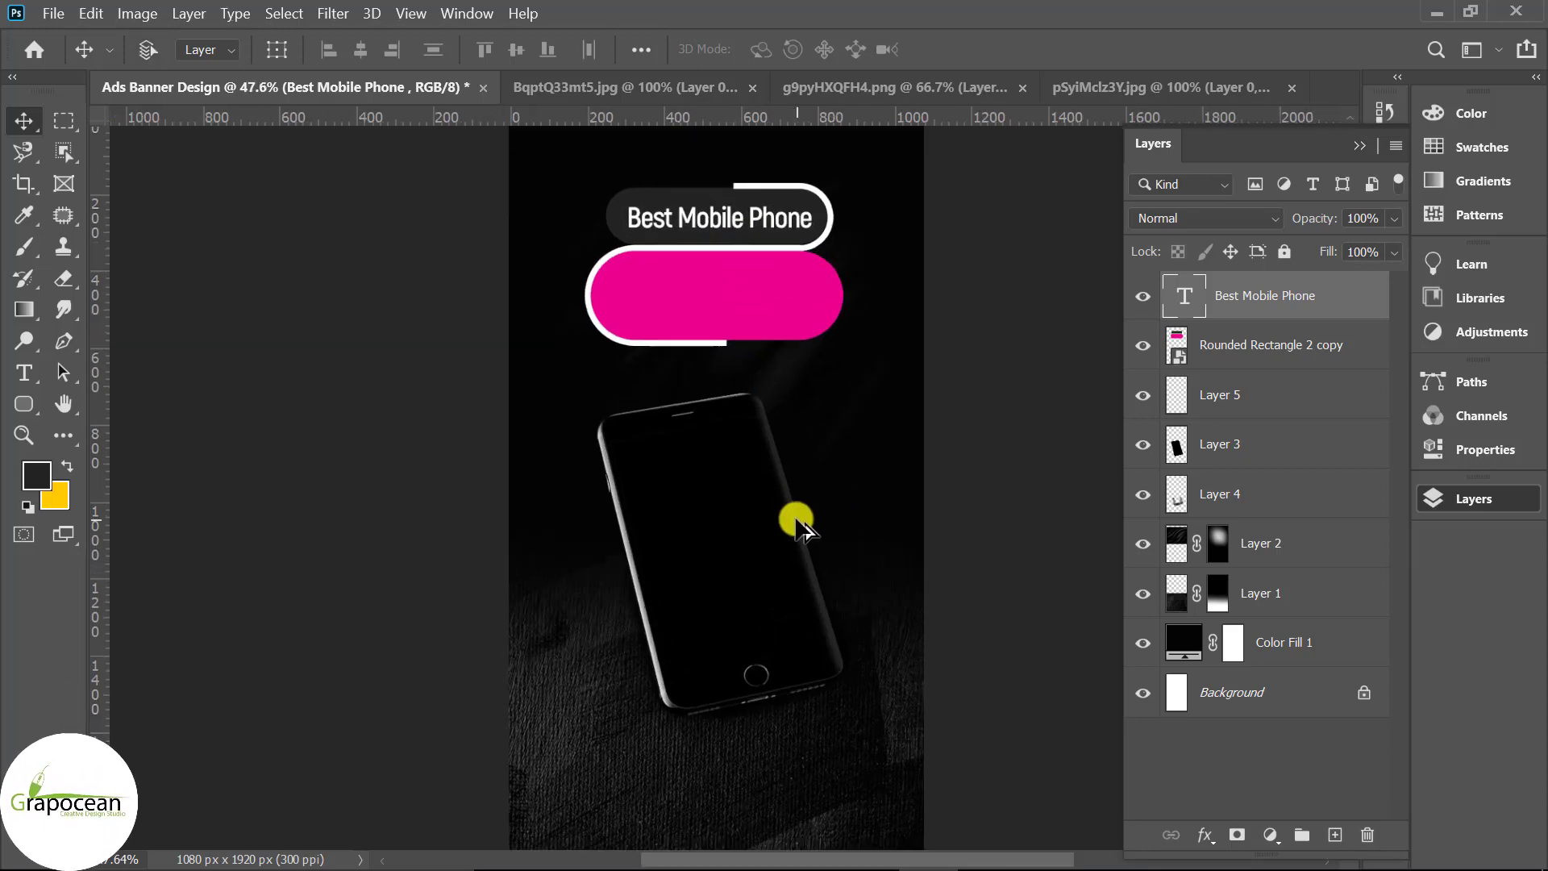
scroll(800, 525, "down", 3)
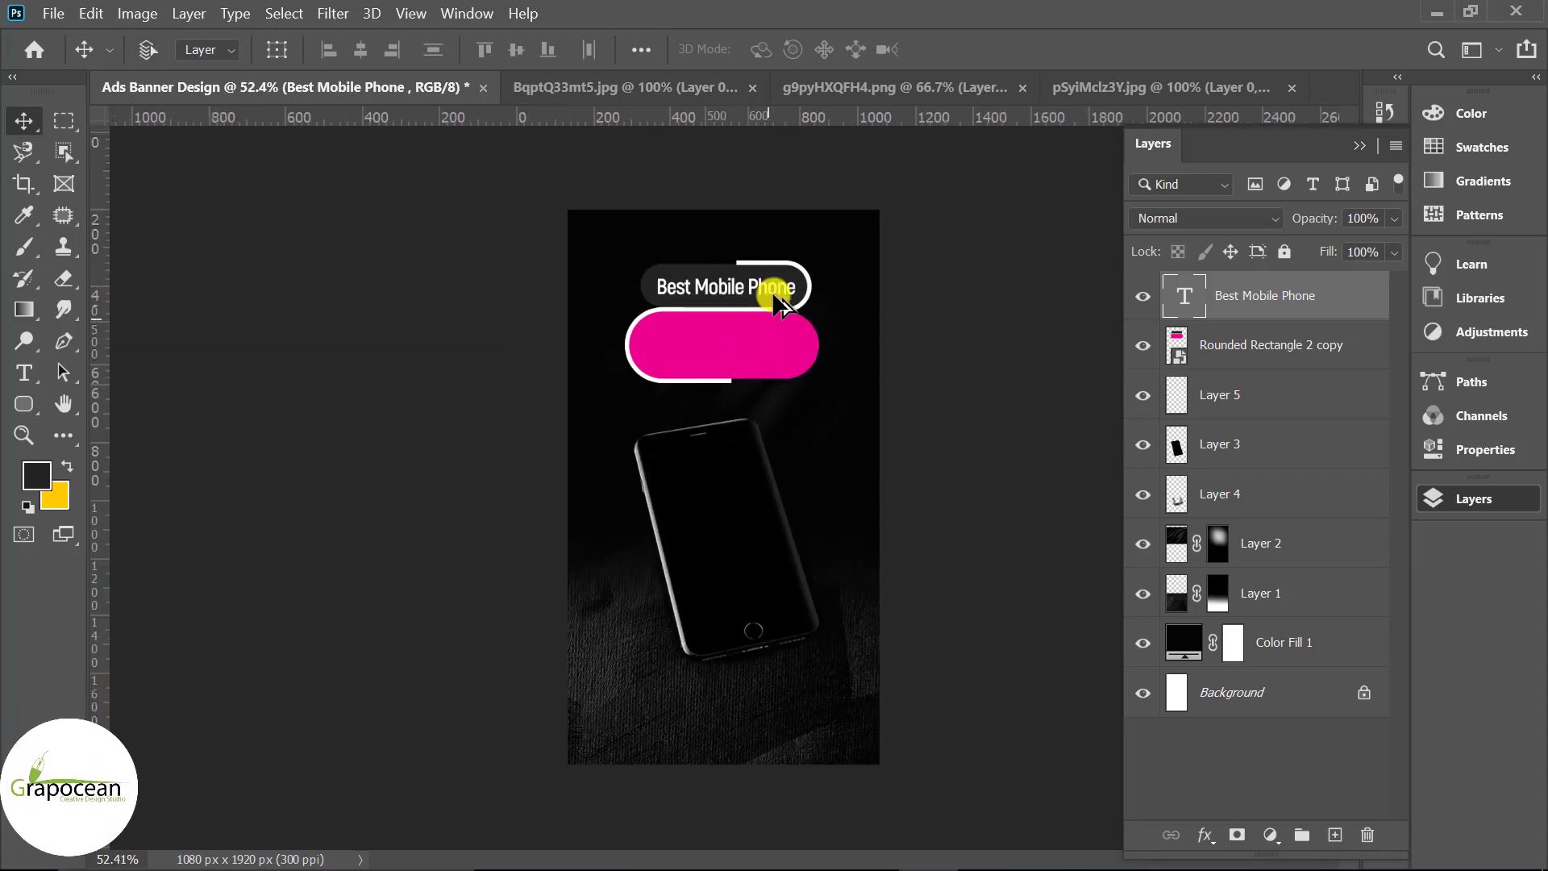
scroll(772, 291, "up", 2)
left_click_drag(760, 222, 773, 218)
left_click(793, 282)
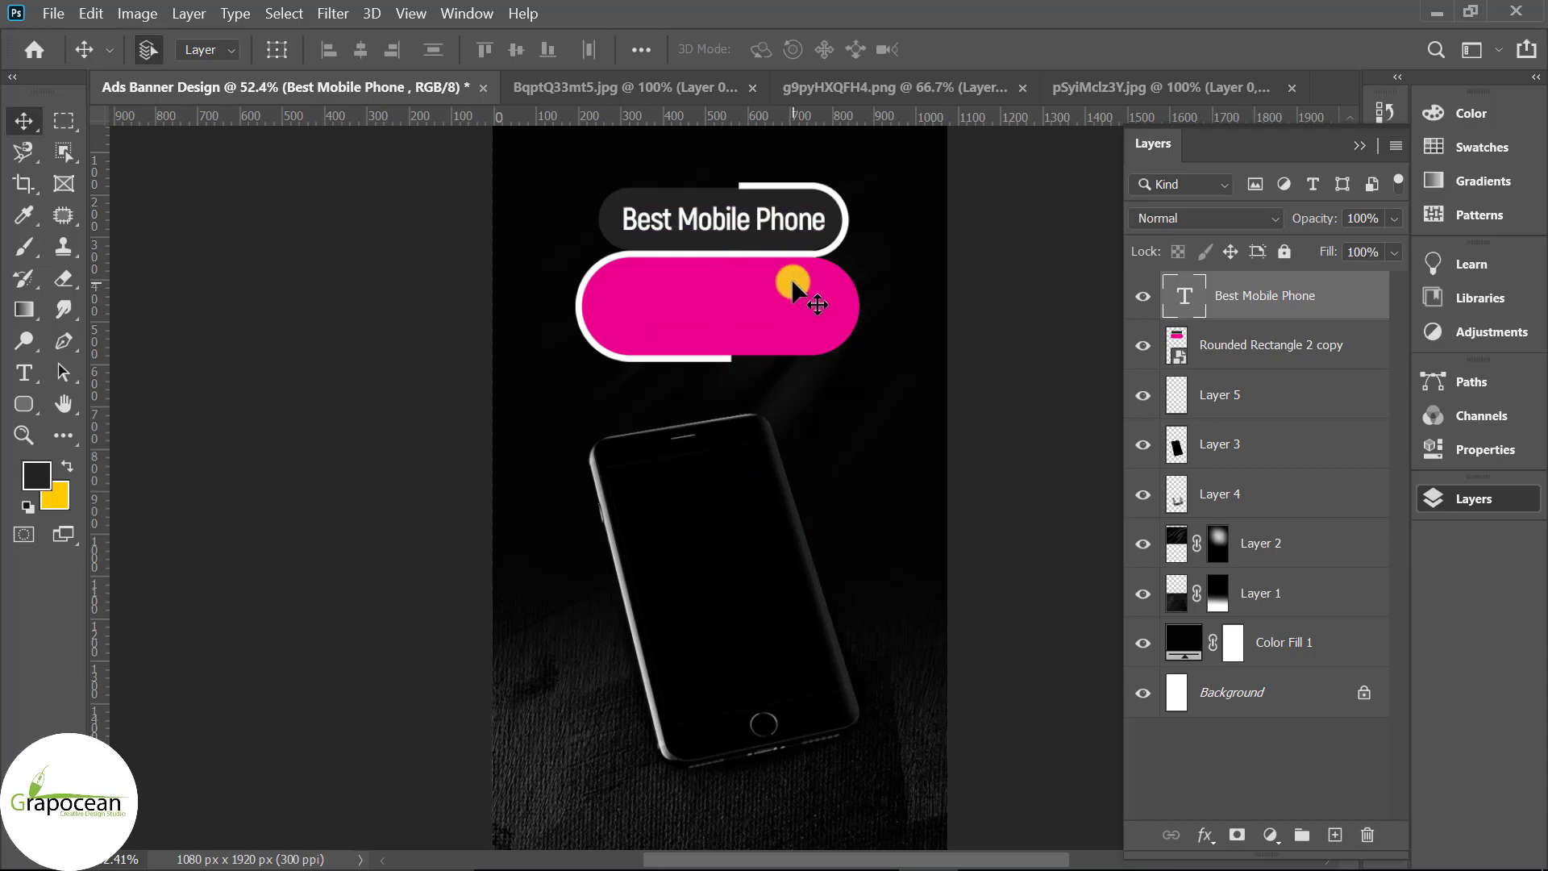
left_click_drag(793, 282, 794, 281)
Step: Load the pill shapes as a selection
left_click(1236, 390)
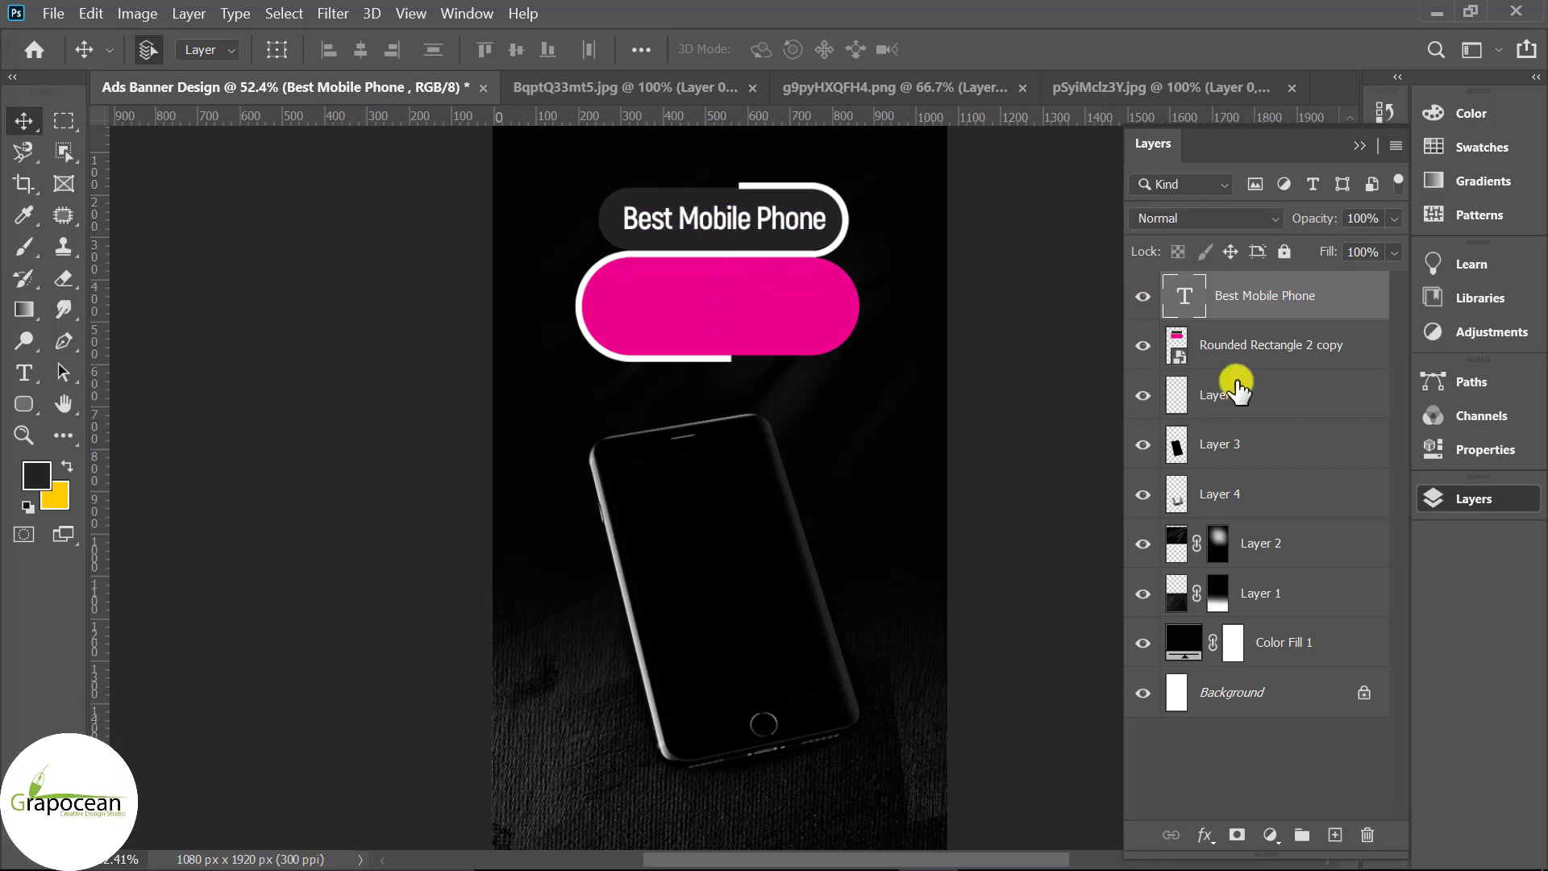
left_click(1176, 344, "ctrl")
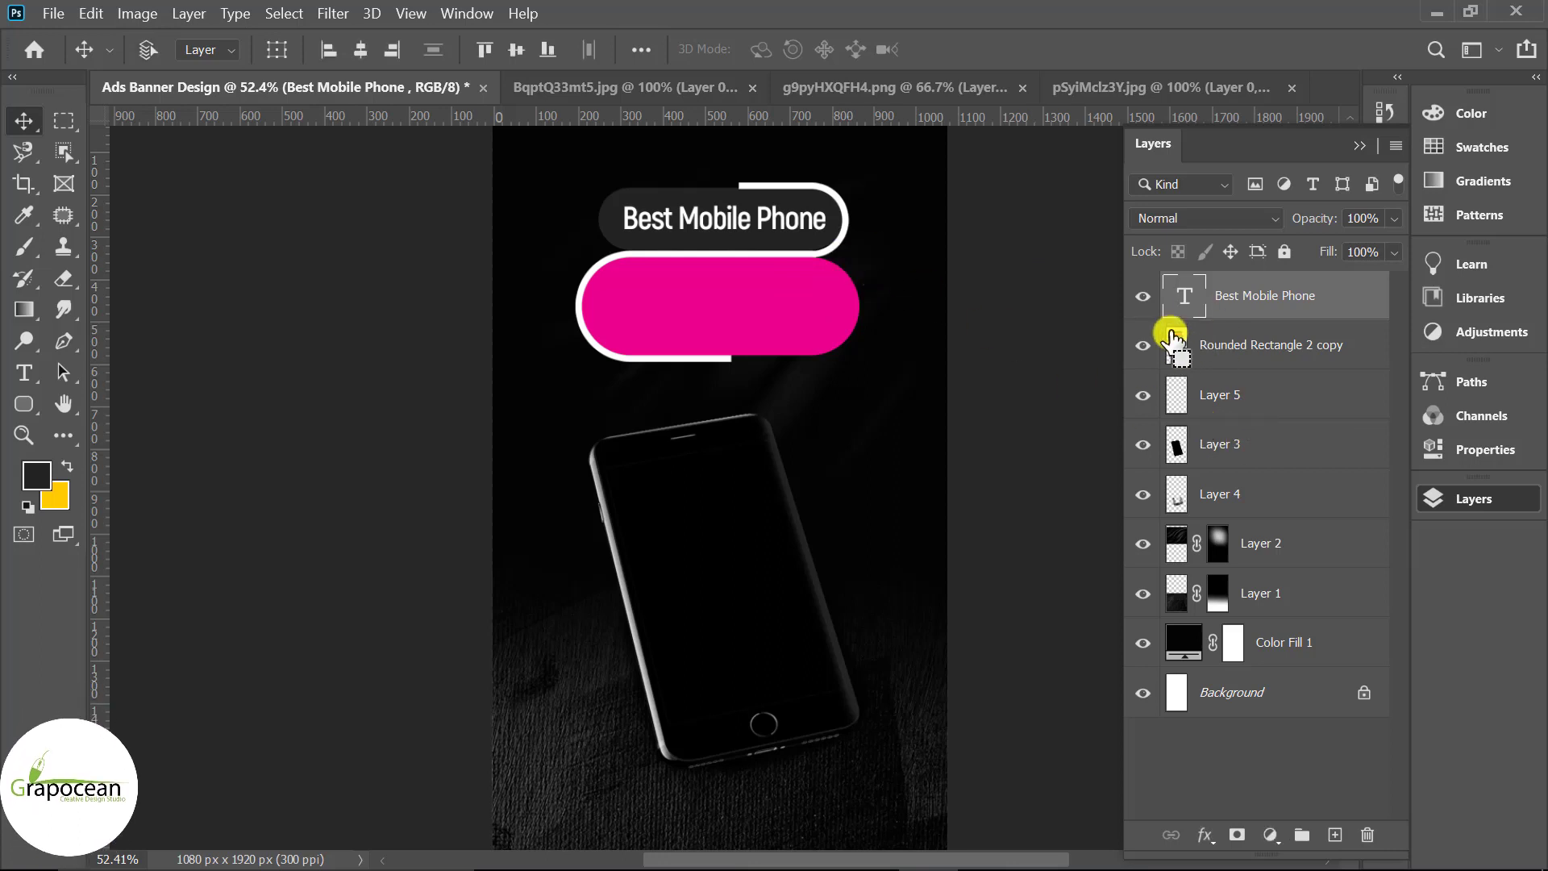
scroll(796, 264, "up", 3)
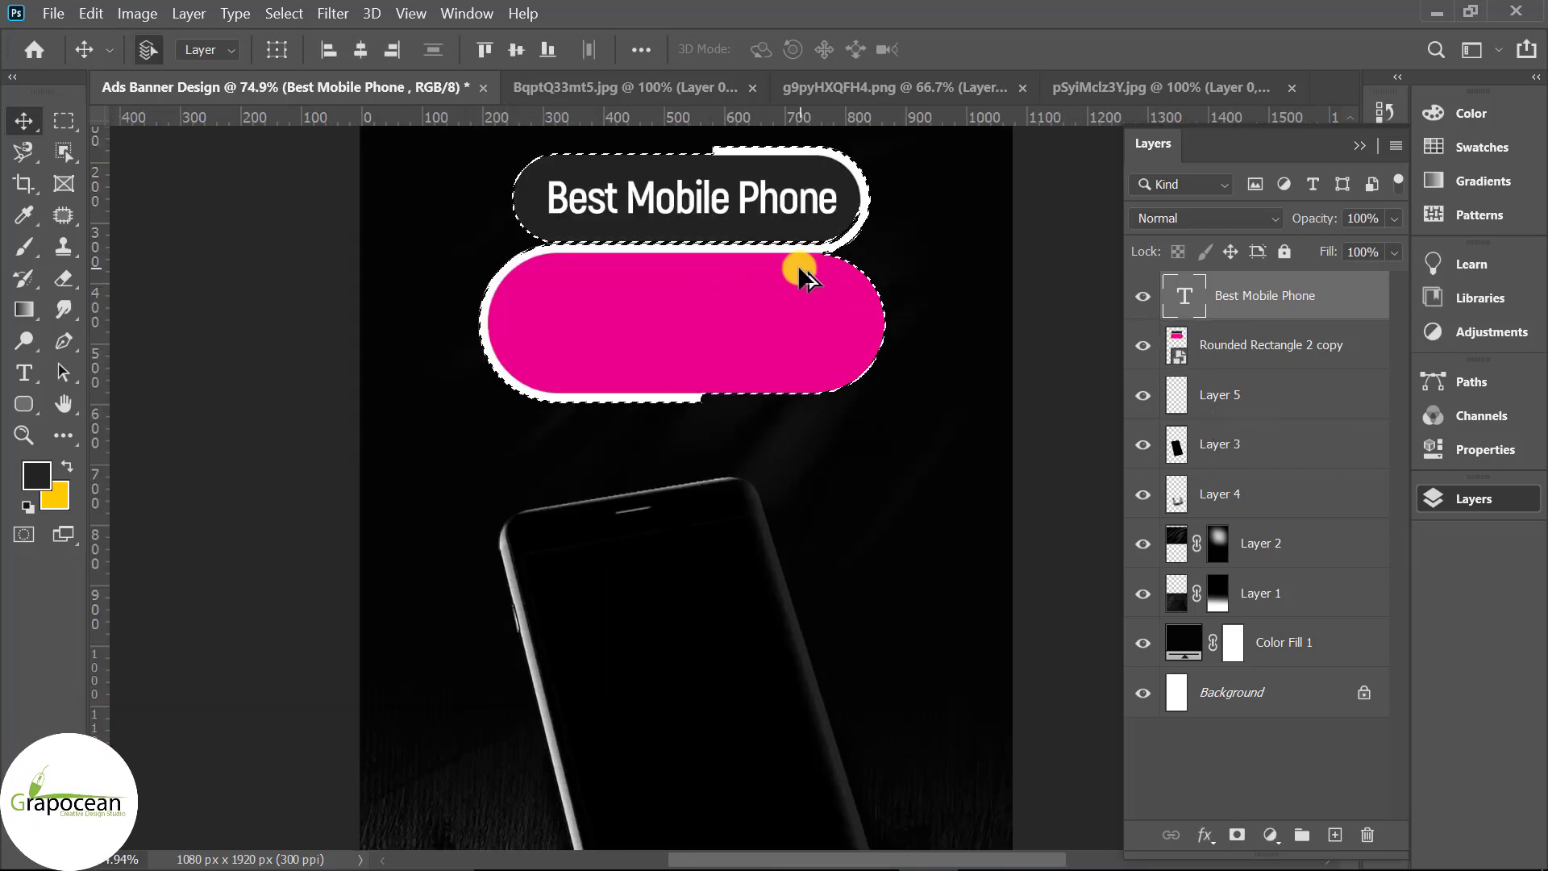
Step: On a new layer above the pink pill, brush a faint white band across it, then deselect
left_click(24, 244)
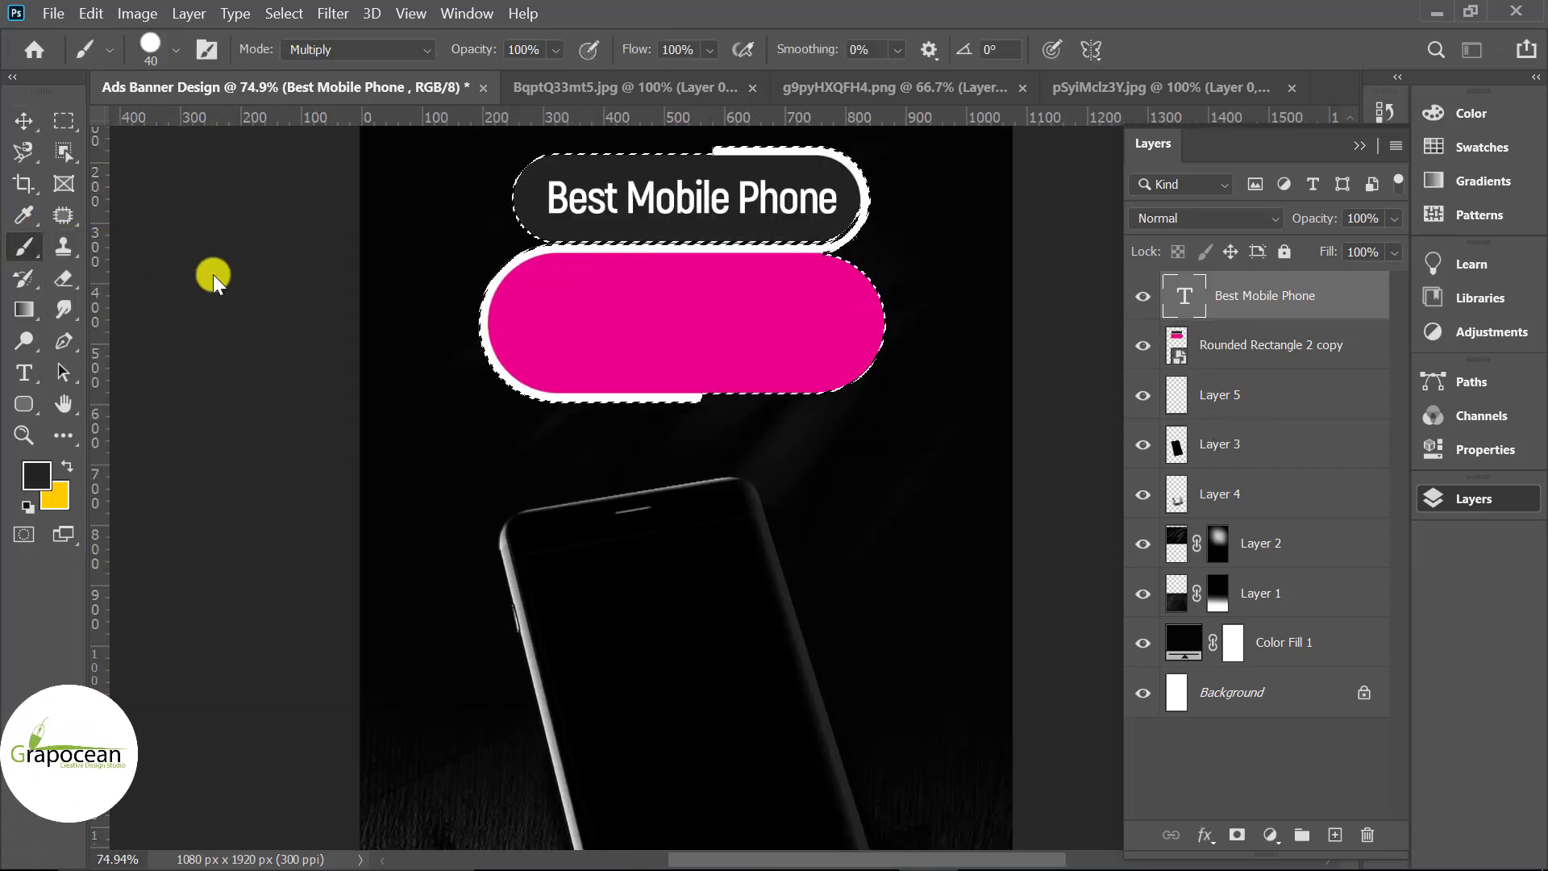
left_click(1261, 345)
left_click(1336, 835)
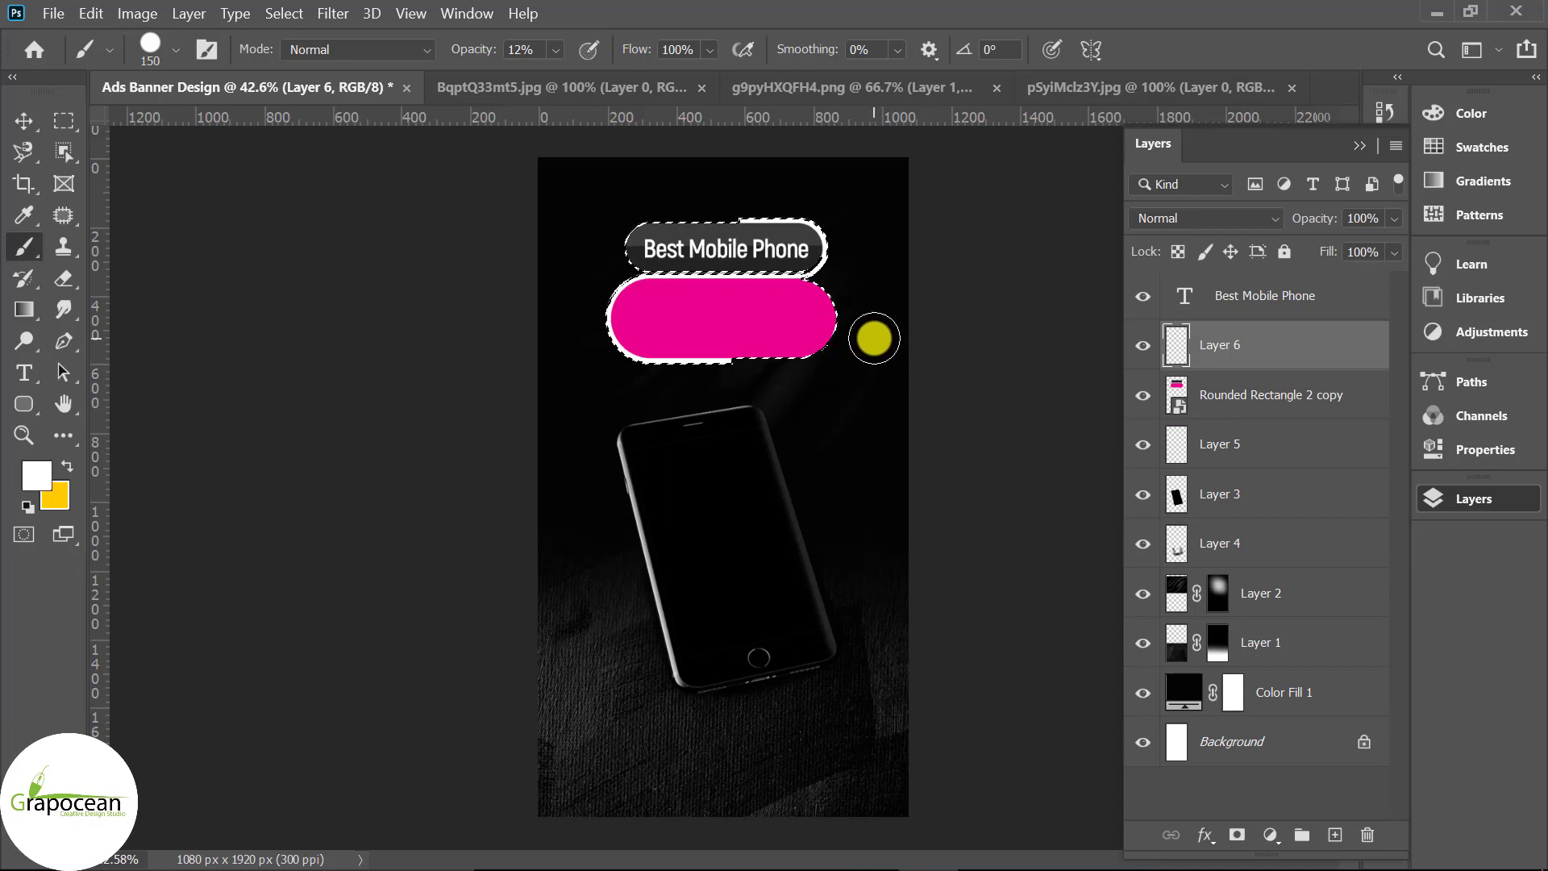
left_click_drag(875, 338, 581, 338)
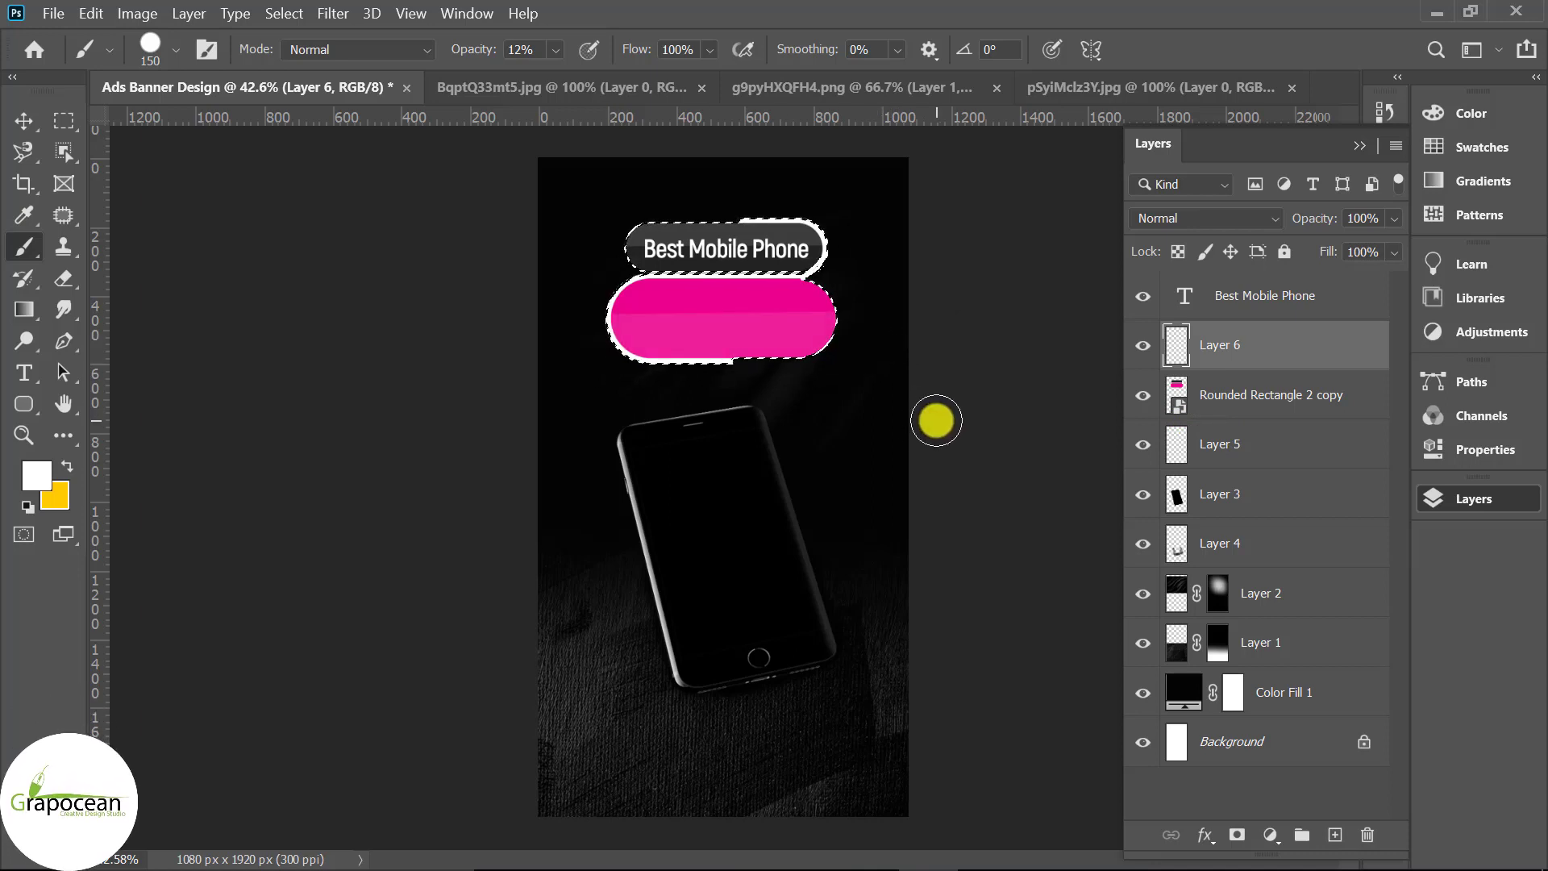
key("ctrl+z")
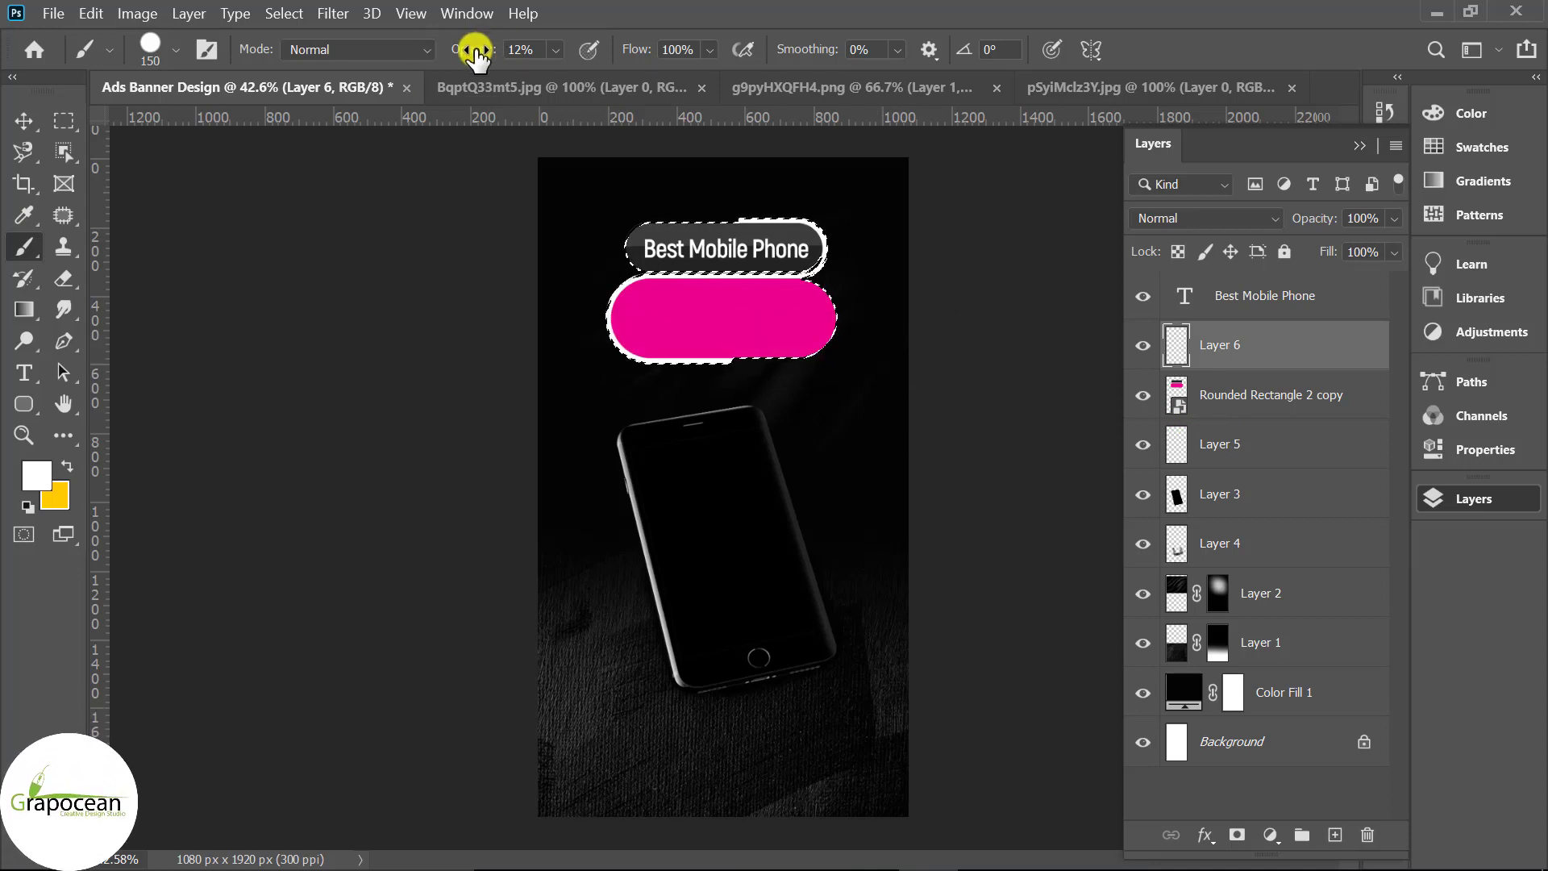
left_click_drag(881, 340, 575, 341)
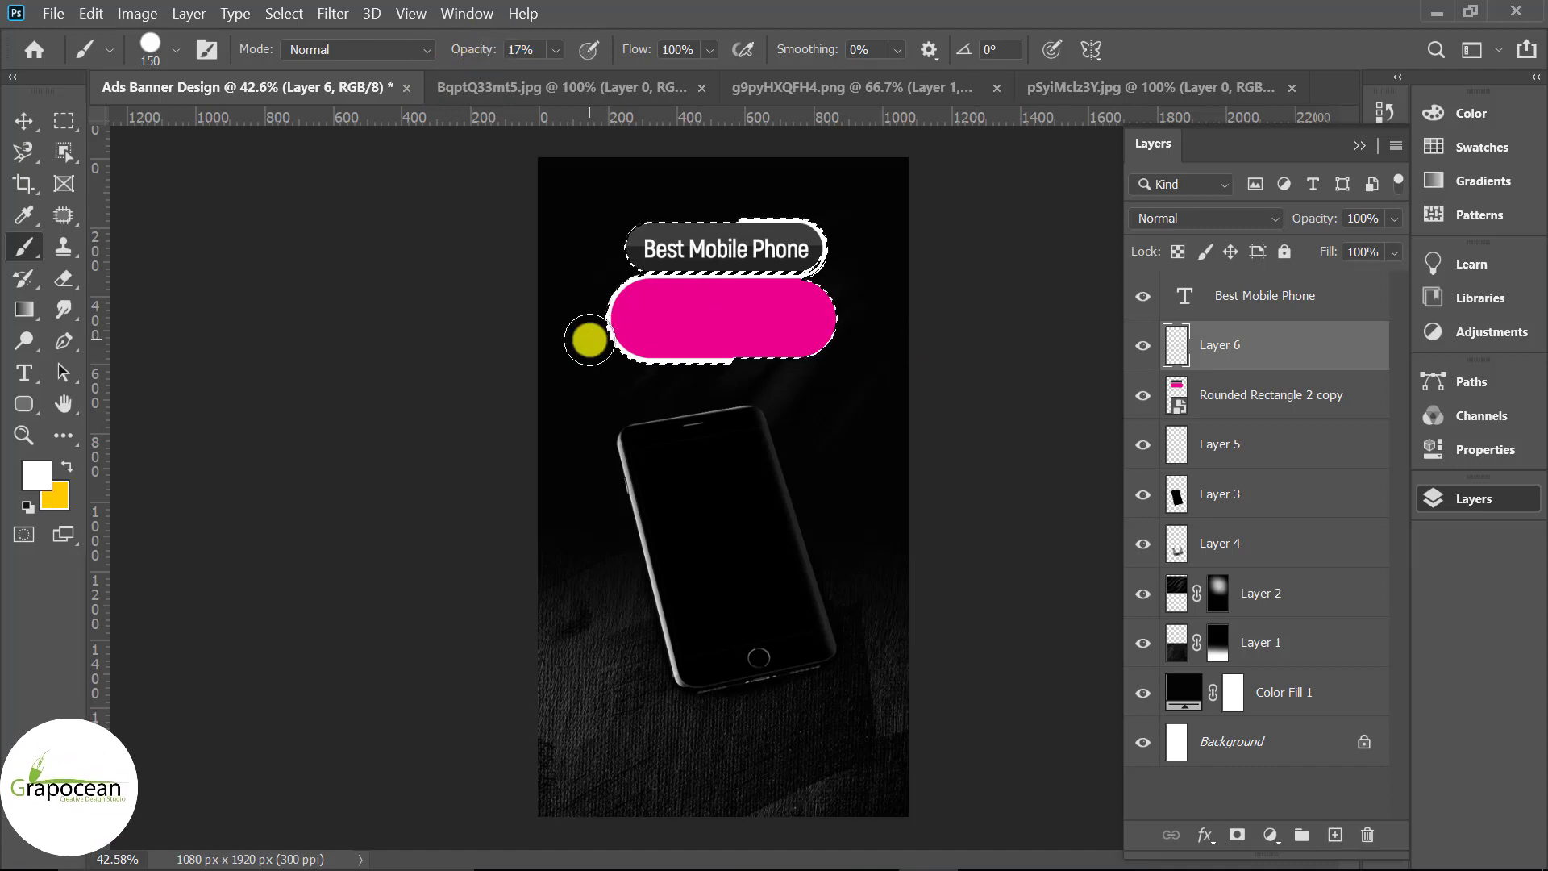
key("ctrl+minus")
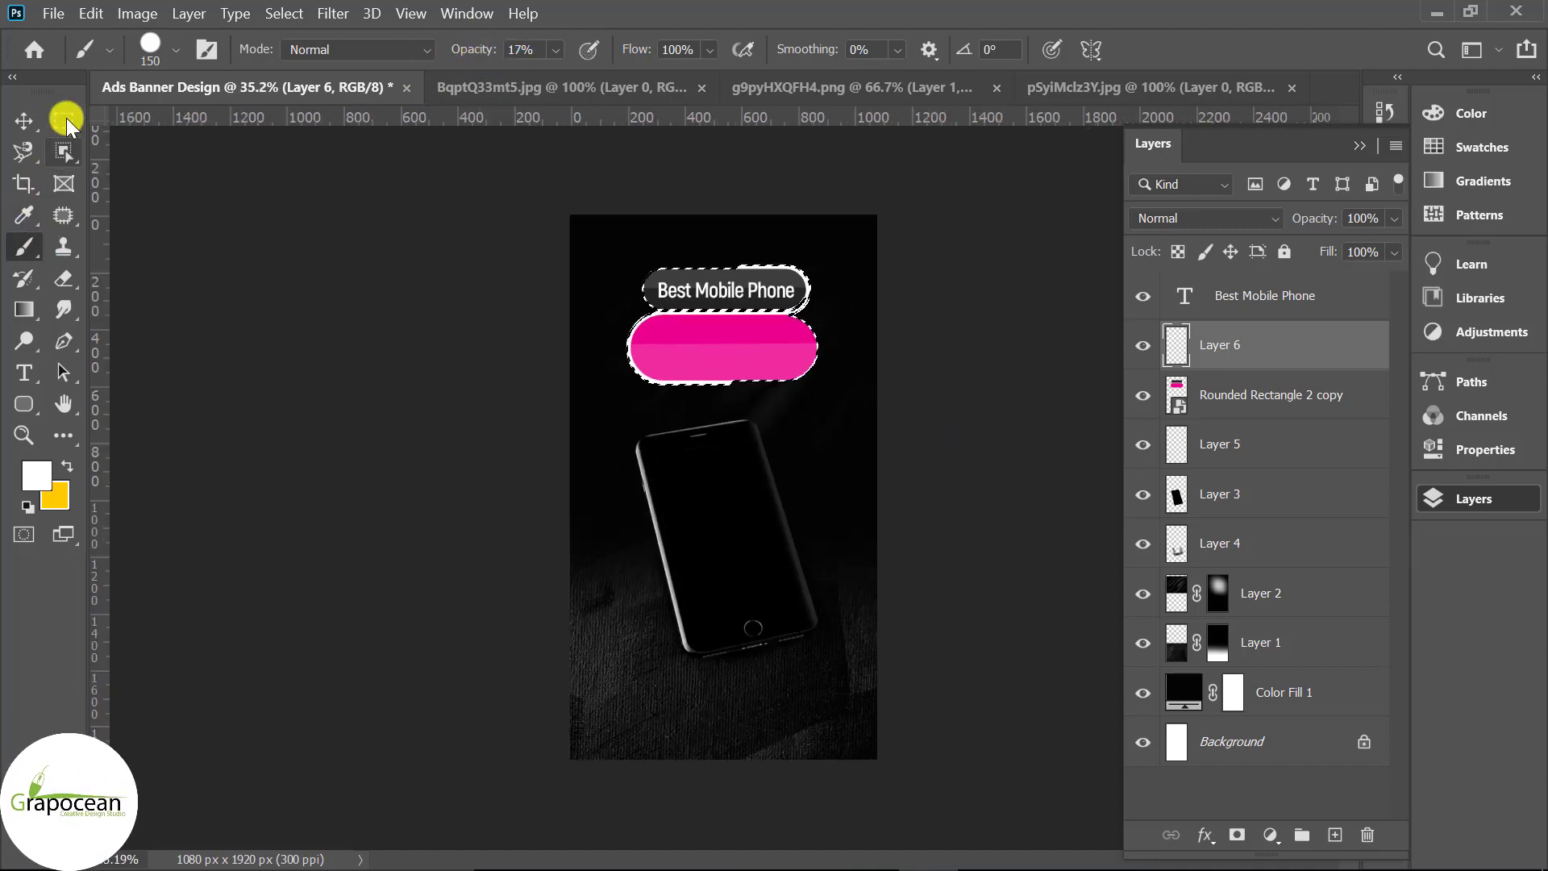
left_click(64, 121)
key("ctrl+d")
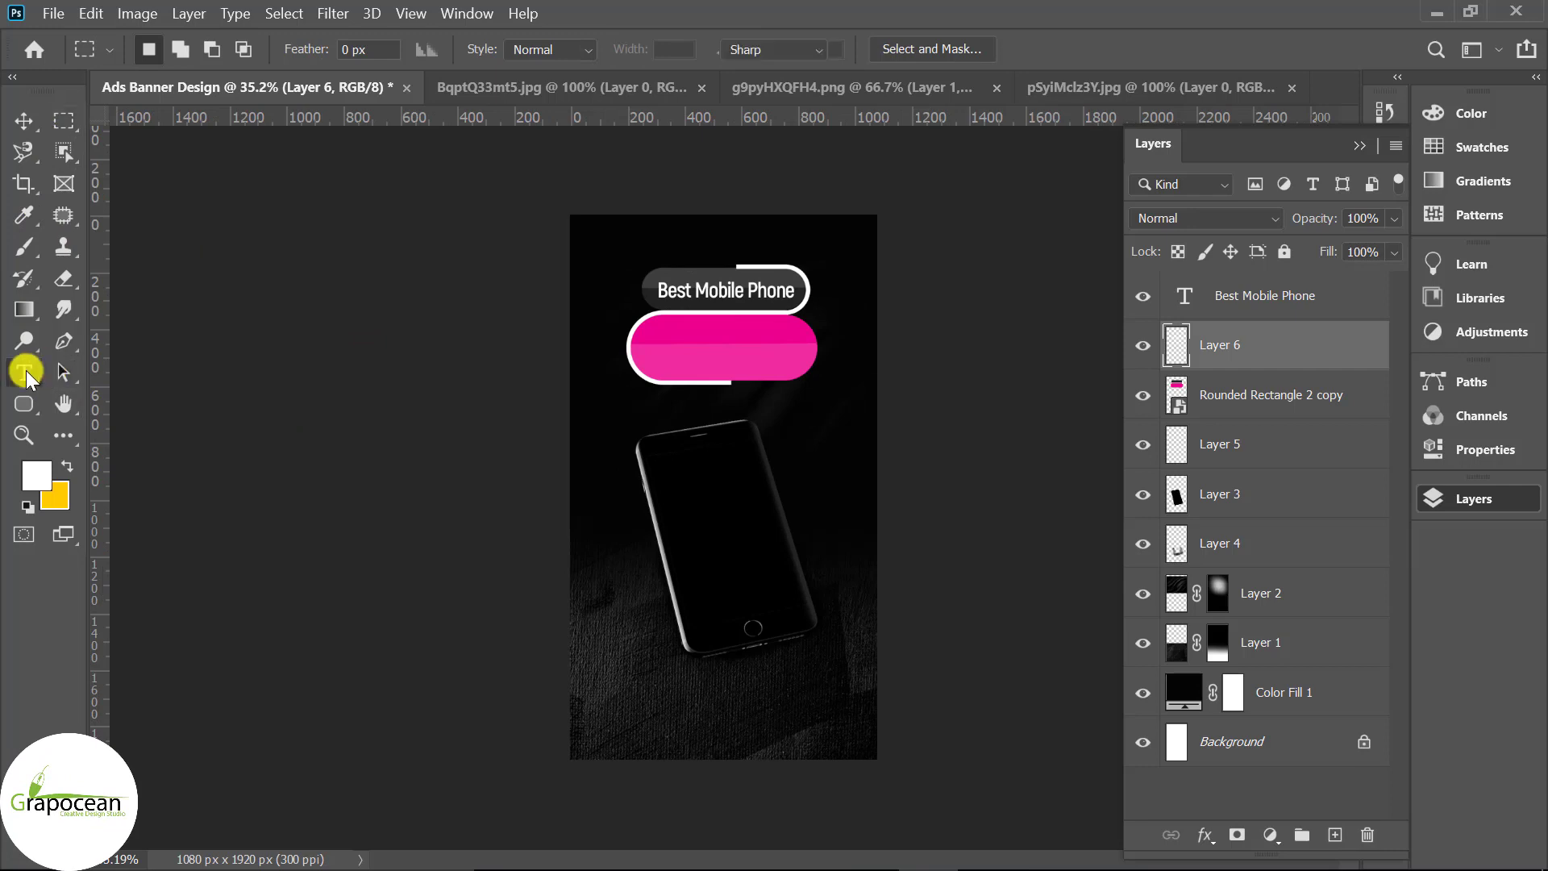
Step: Add a new text layer in the pink pill, clearing the placeholder text
left_click(24, 372)
key("alt+bracketright")
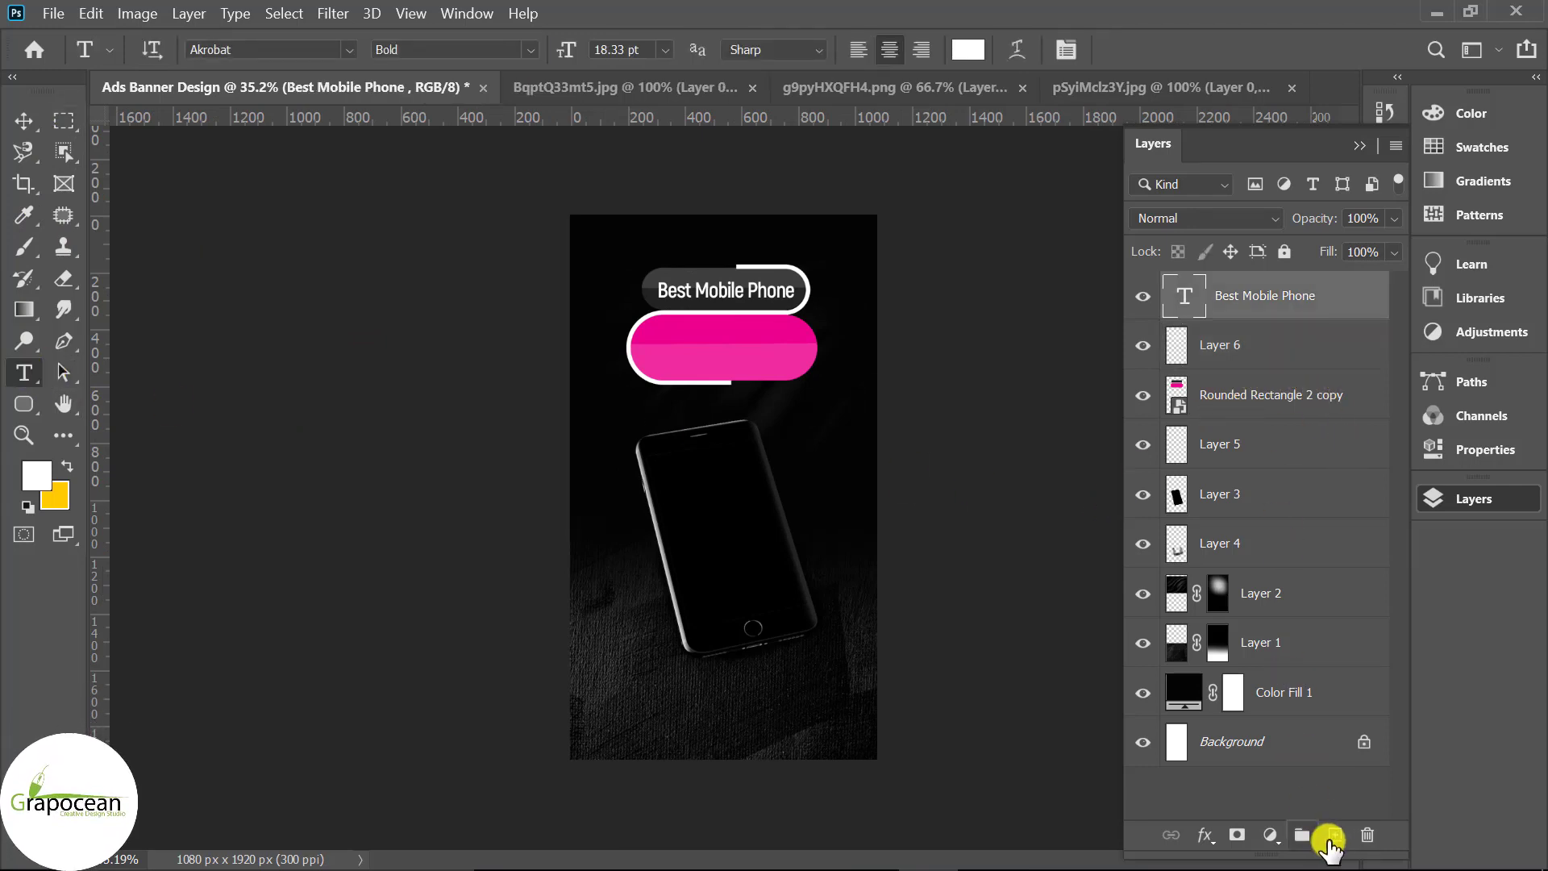
left_click(1335, 834)
scroll(698, 317, "up", 5)
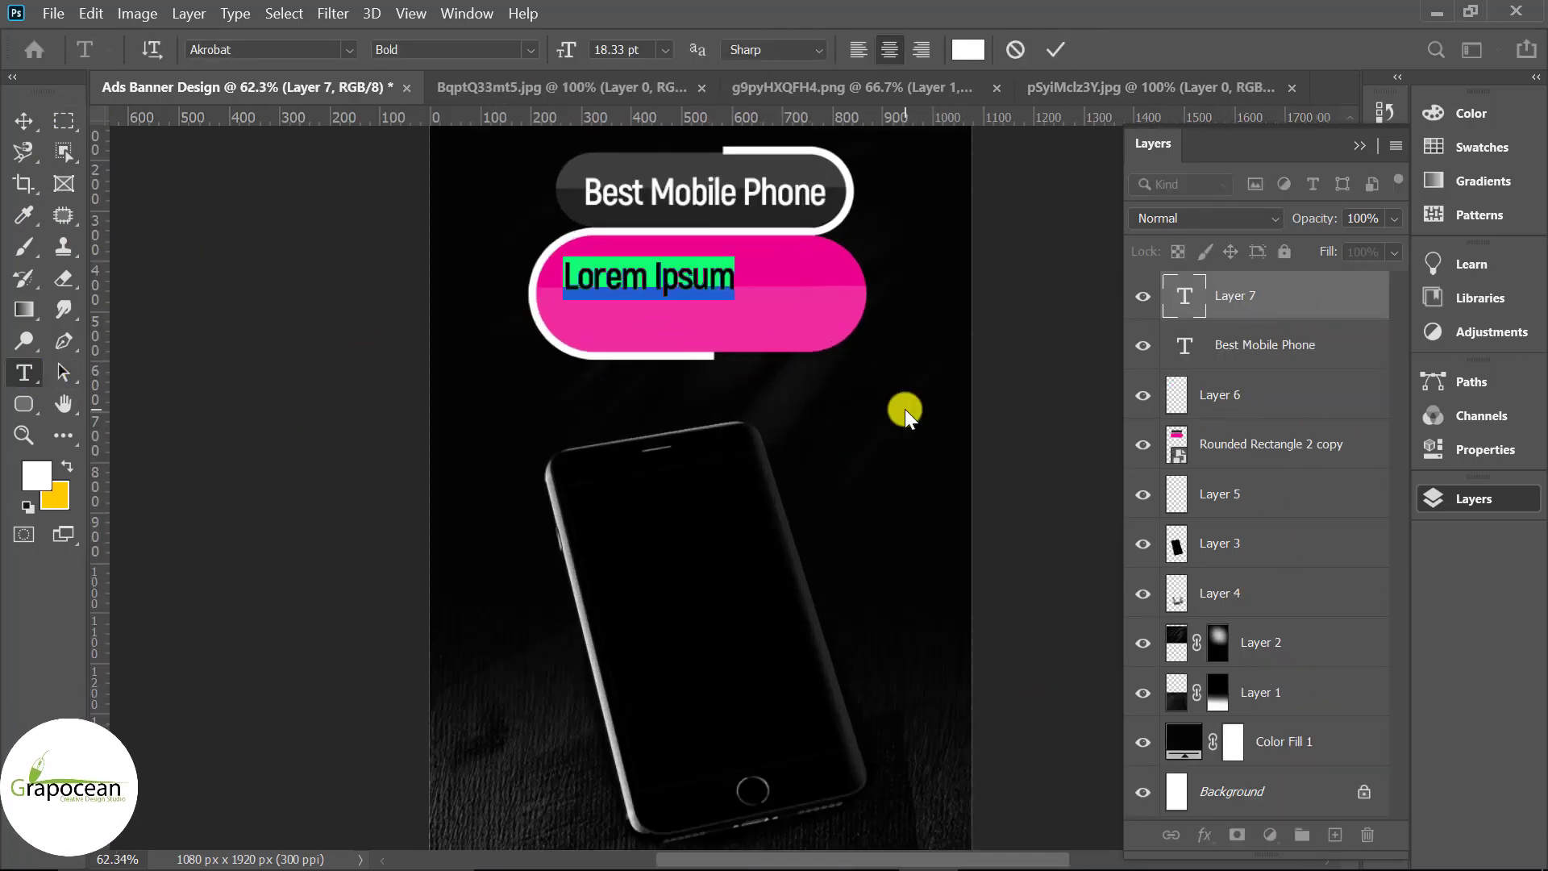
key("BackSpace")
type("Android")
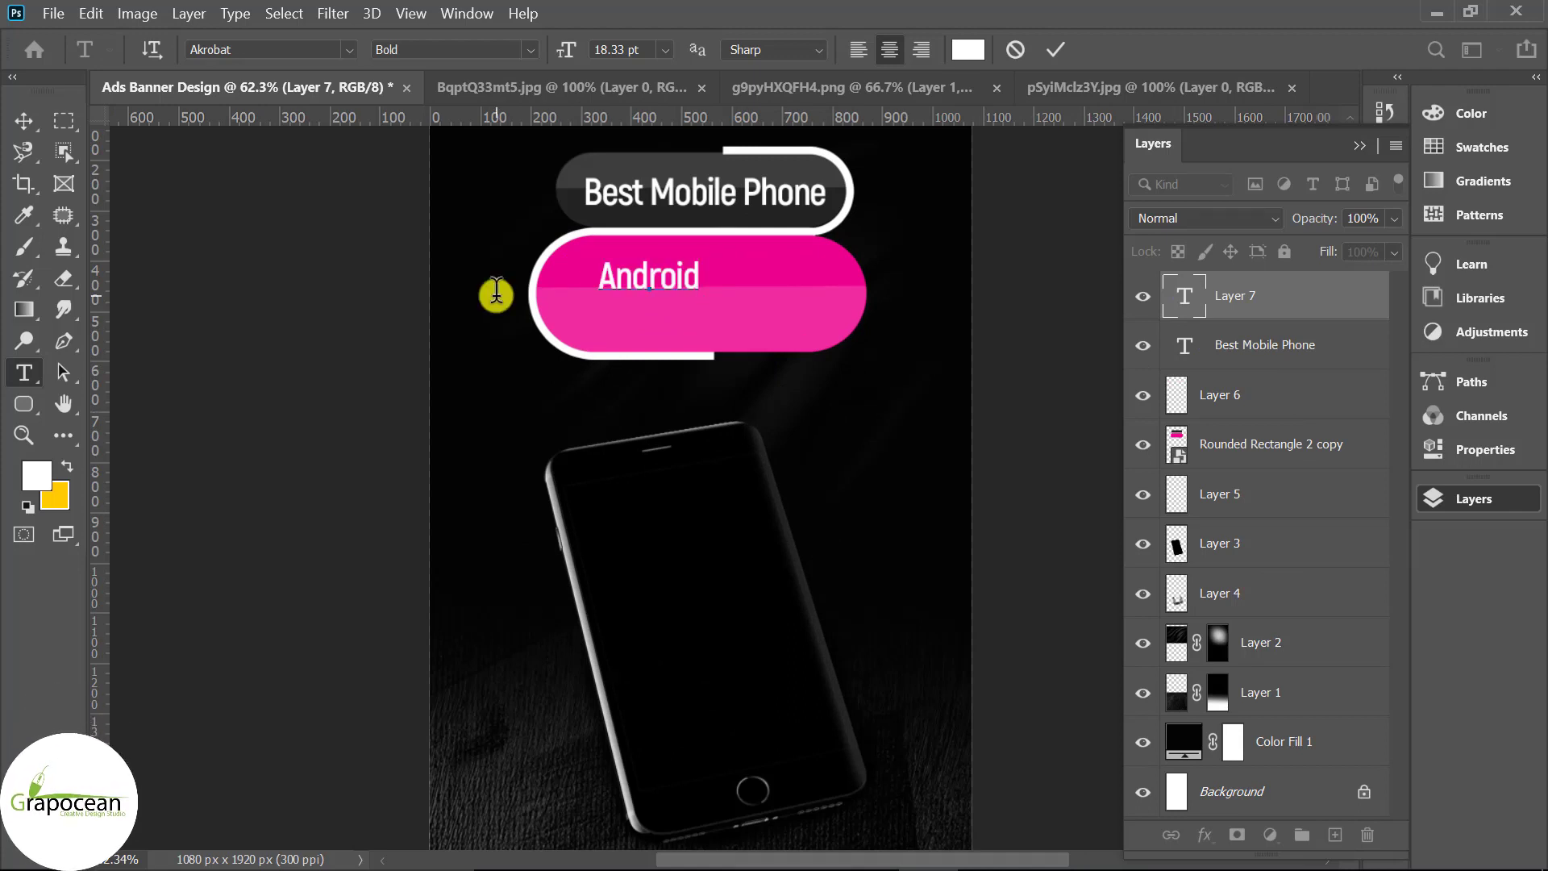
Step: Enlarge 'Android' by ×1.618 then ×1.6 and centre it in the pink pill
left_click_drag(698, 278, 519, 276)
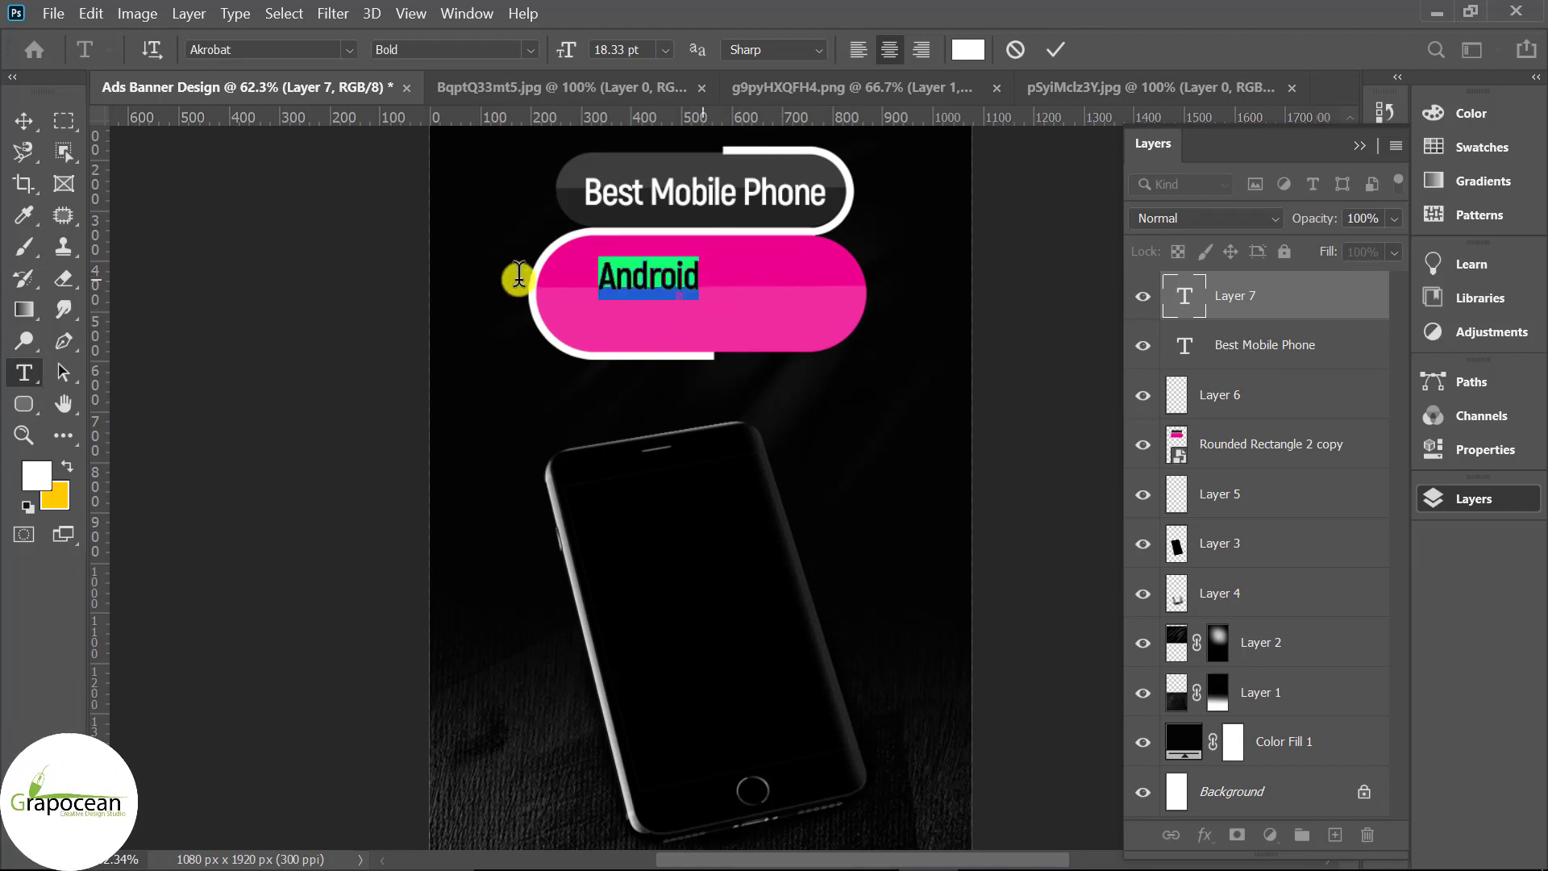
left_click(640, 44)
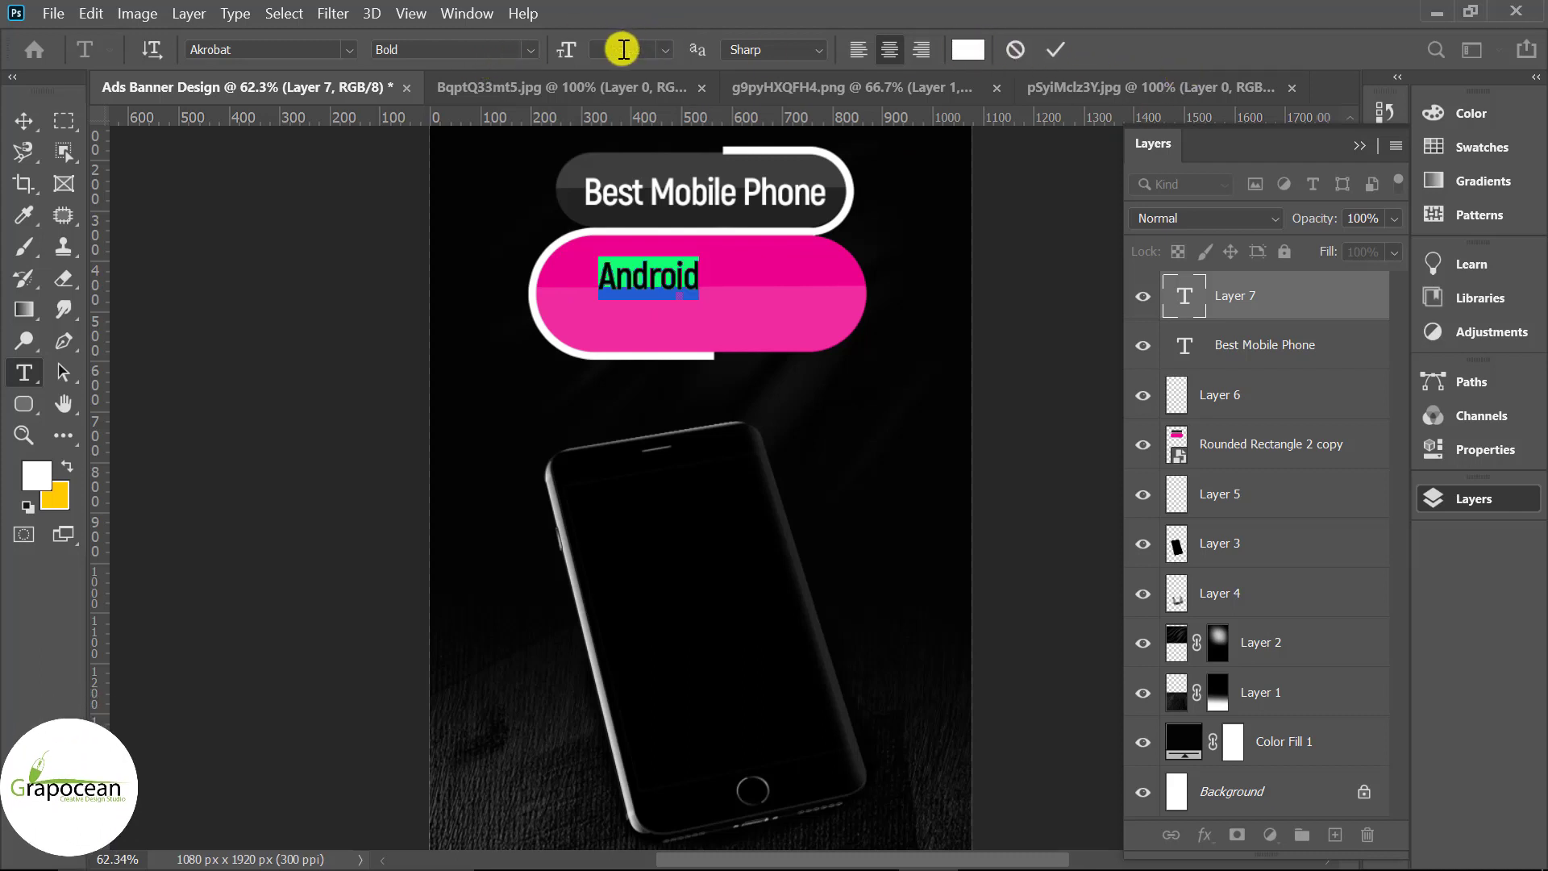
type("*1.618")
key("Return")
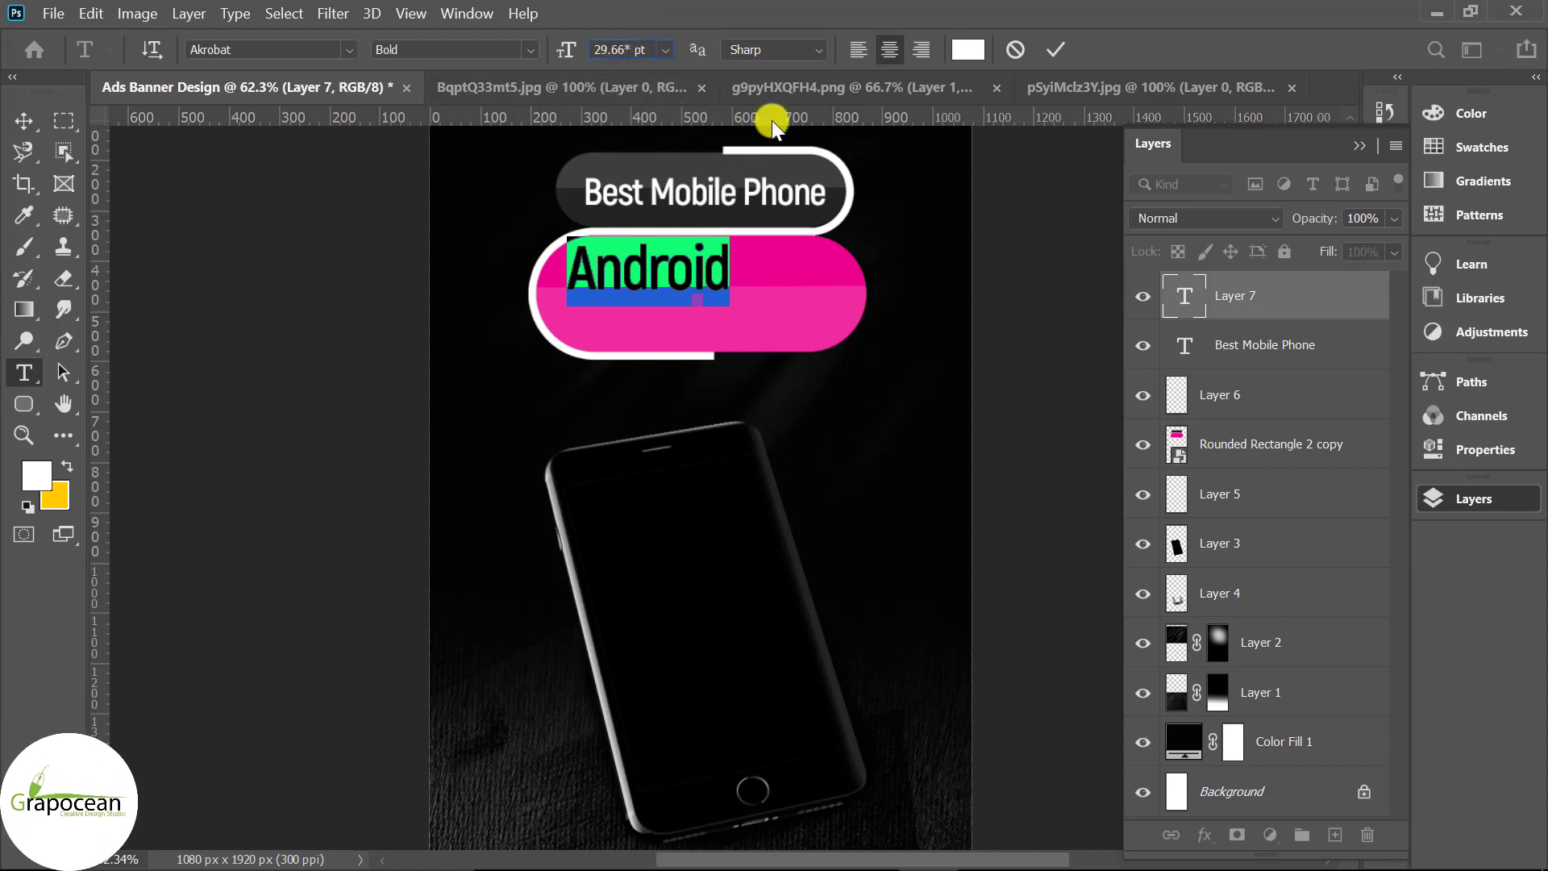
type("*1.6")
key("Return")
left_click(24, 121)
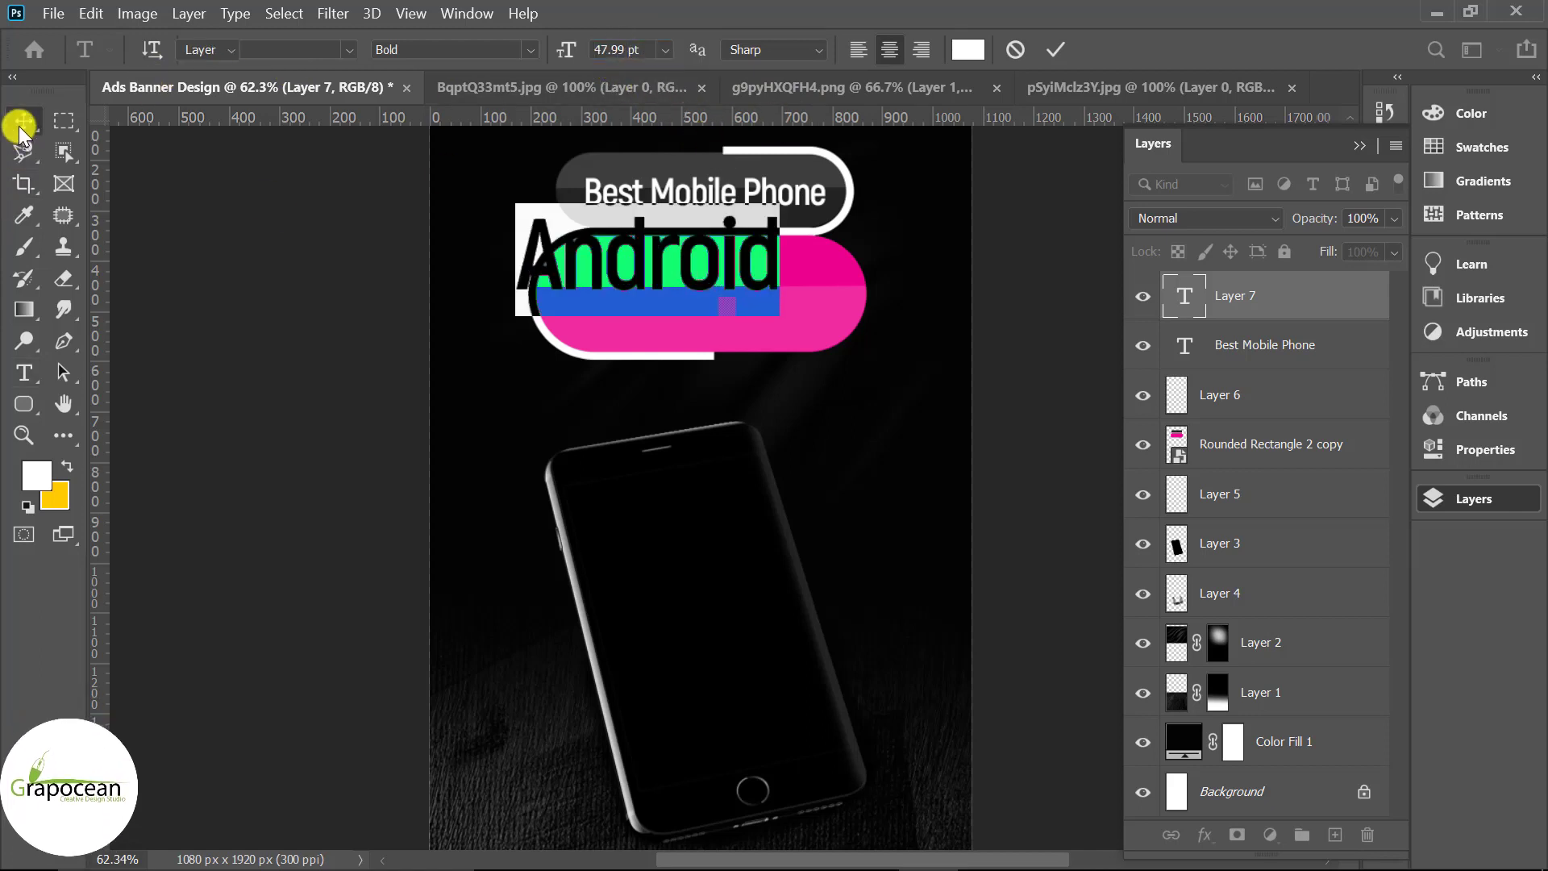
left_click_drag(687, 274, 742, 308)
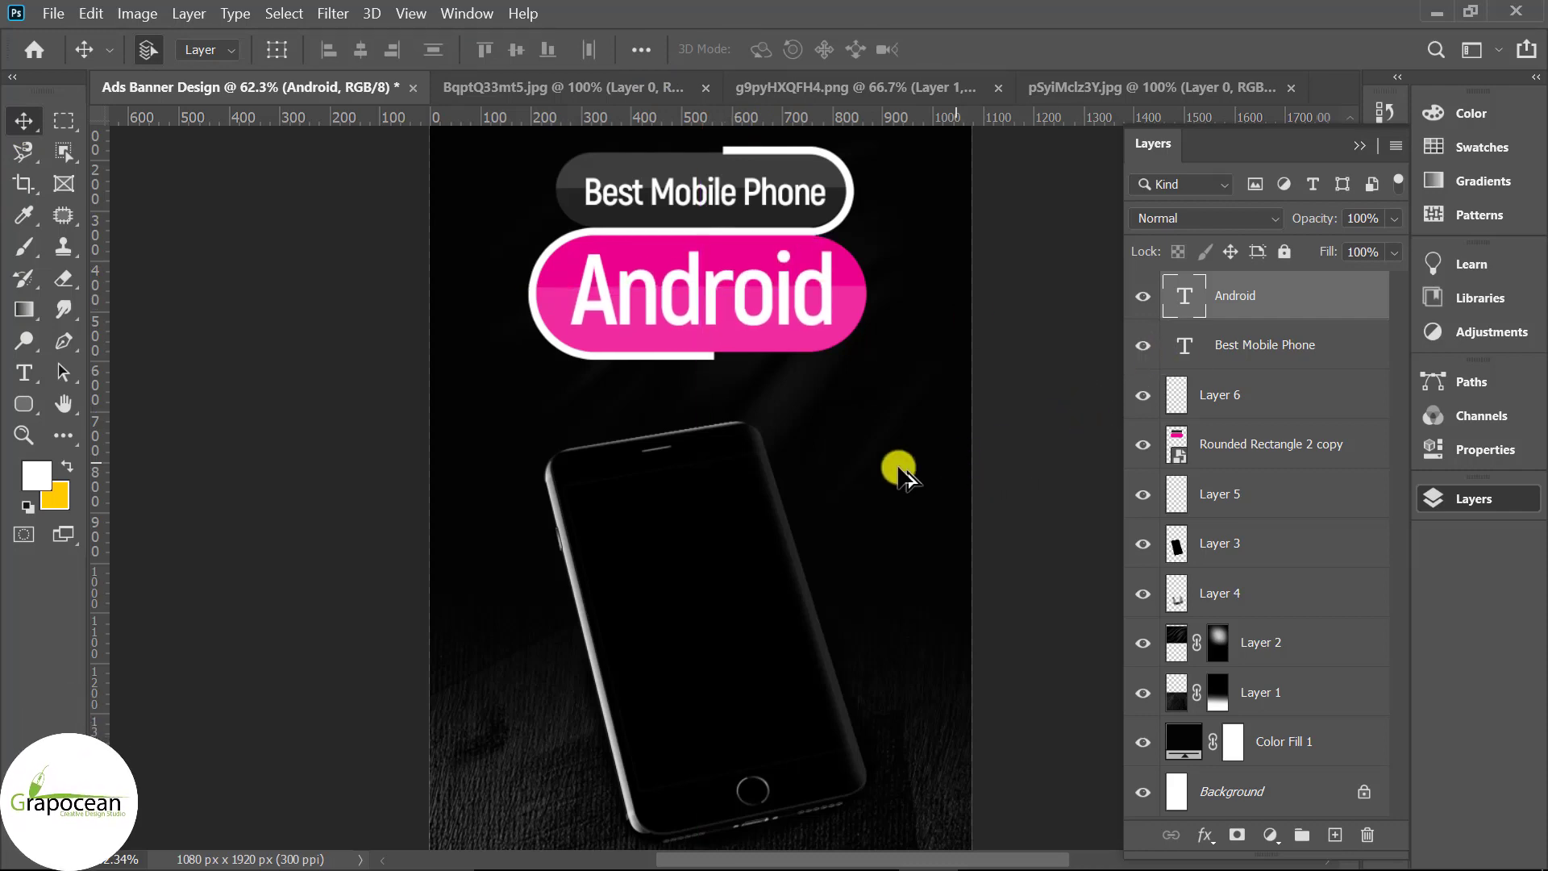
Step: Extend the title to 'Androidos' and make 'os' superscript
scroll(899, 472, "down", 3)
scroll(865, 443, "up", 2)
scroll(816, 408, "up", 2)
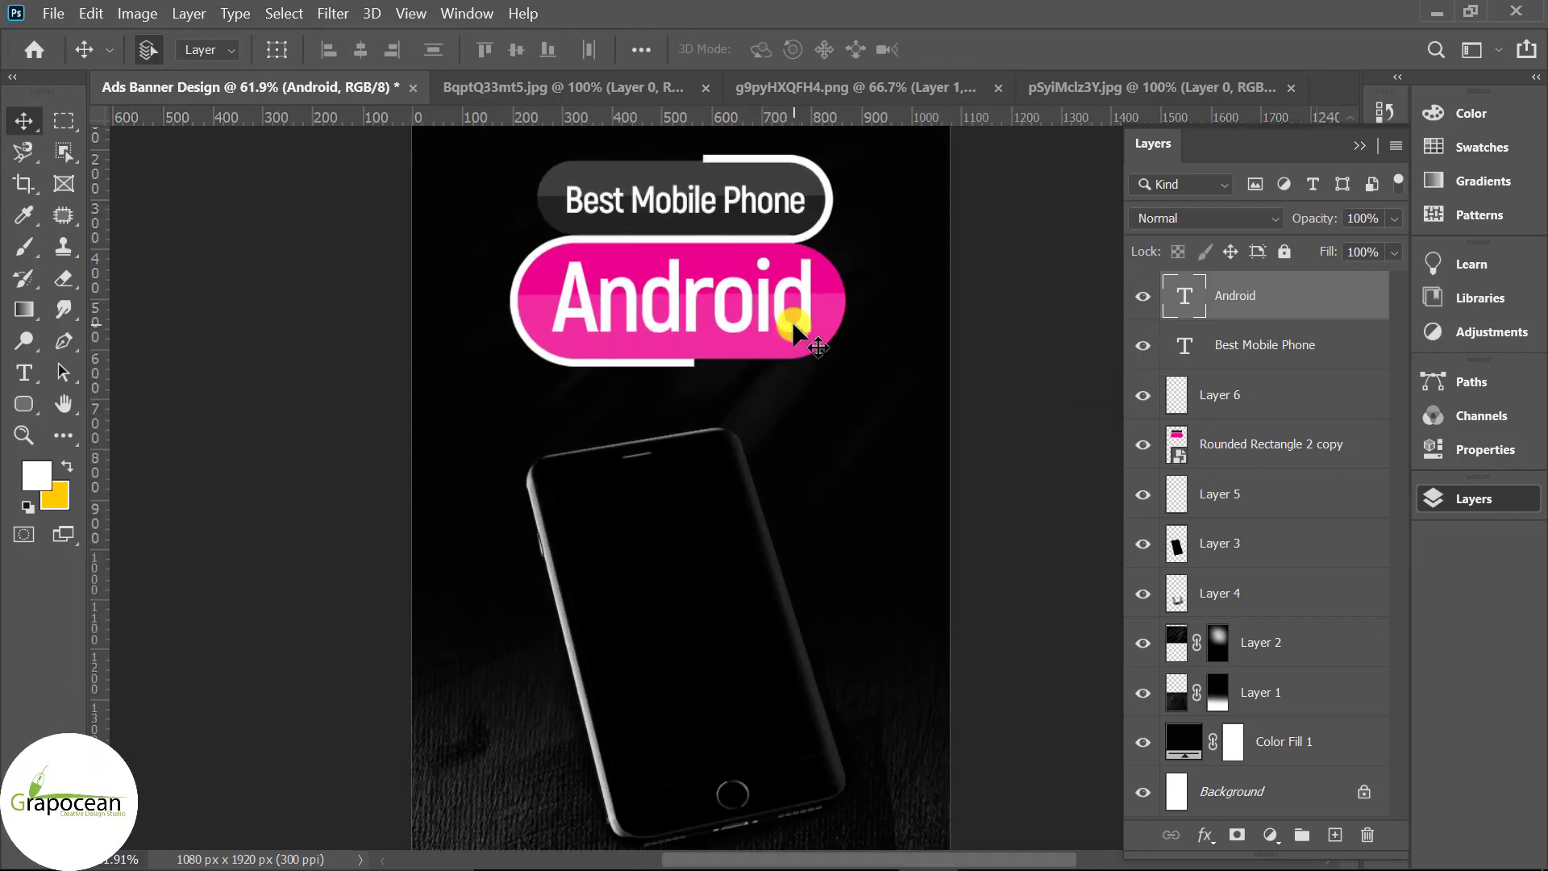
scroll(792, 320, "up", 2)
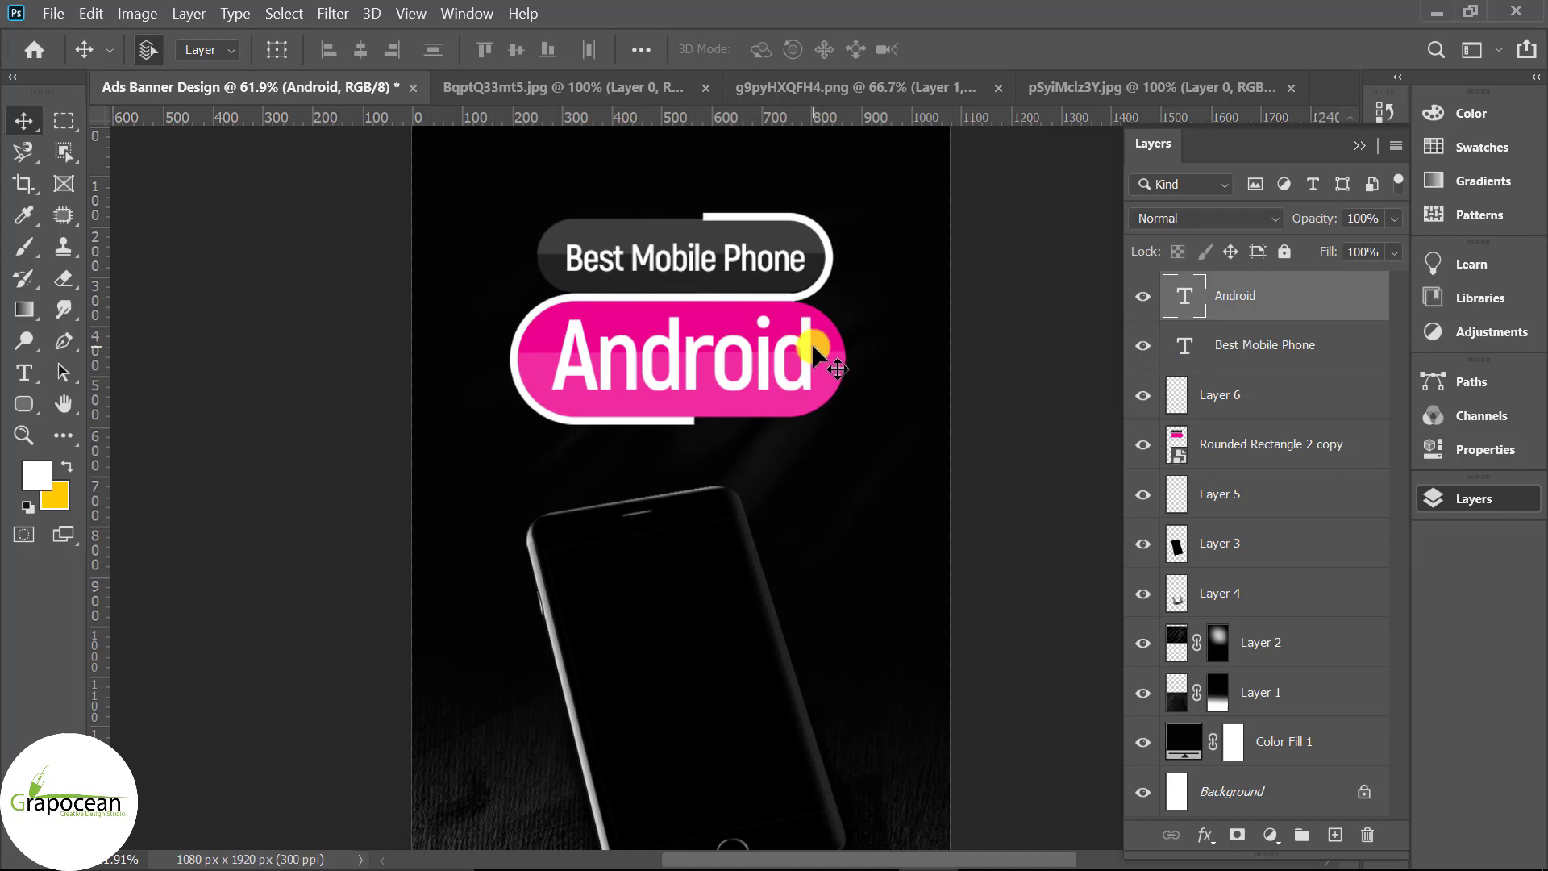
left_click(24, 373)
left_click(857, 408)
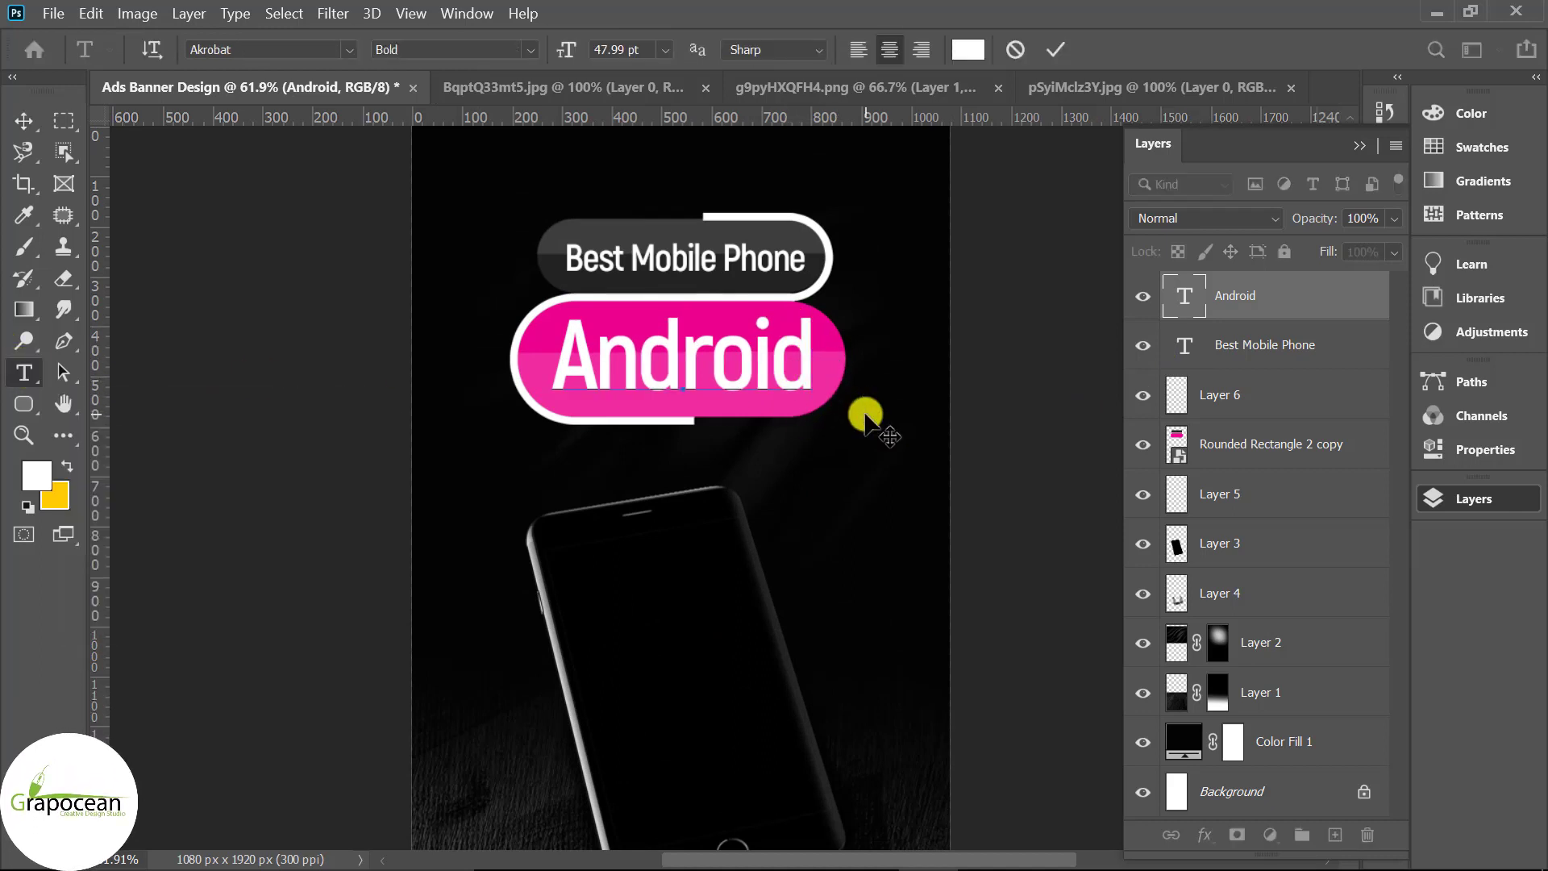
type("os")
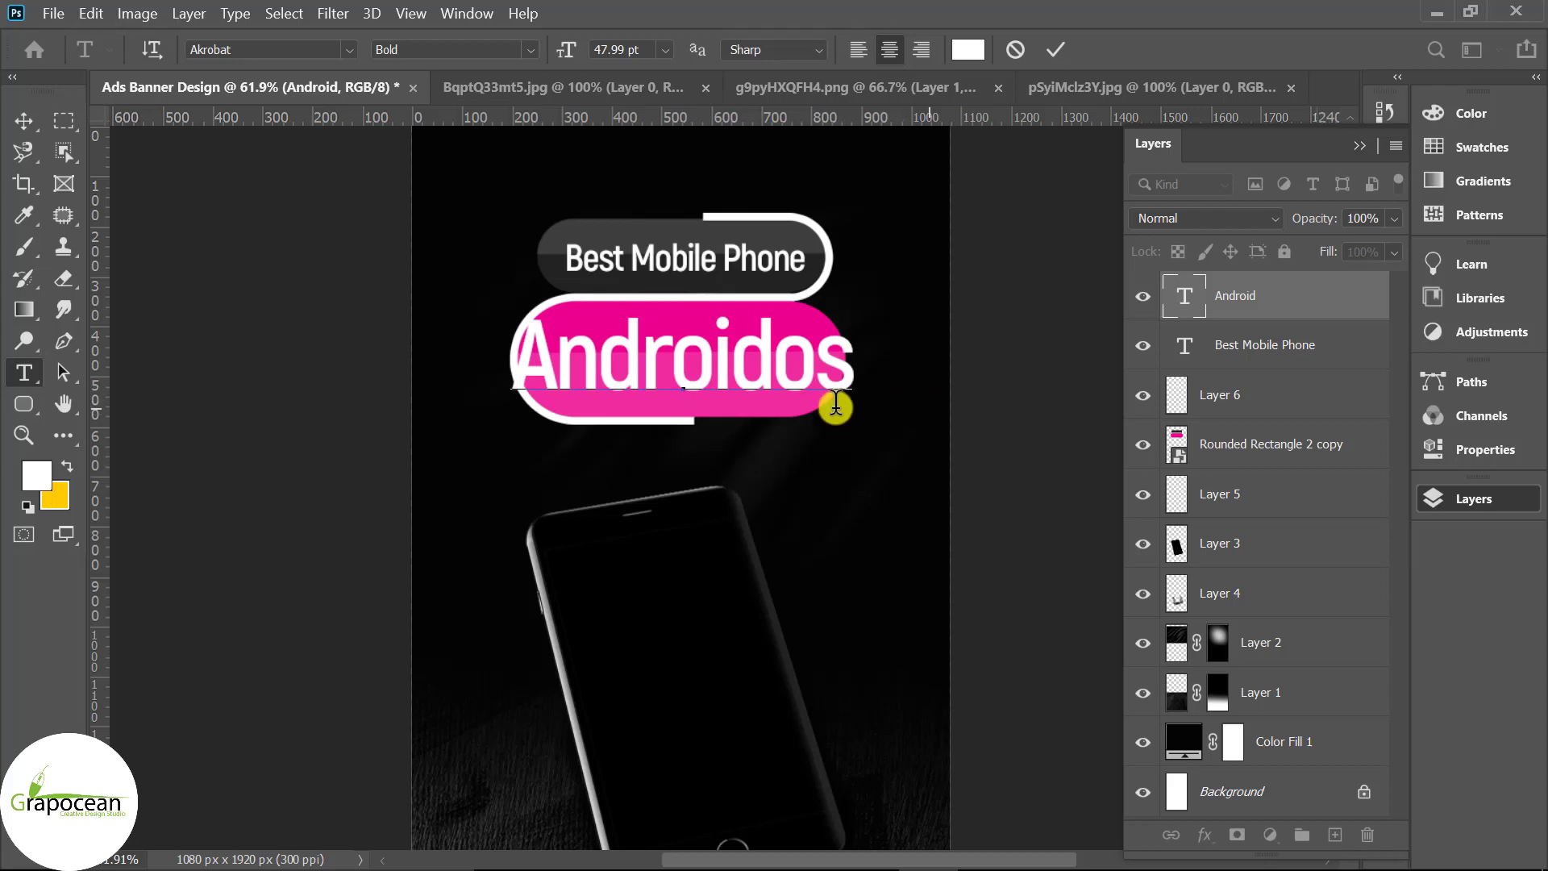
left_click_drag(789, 375, 859, 384)
key("F7")
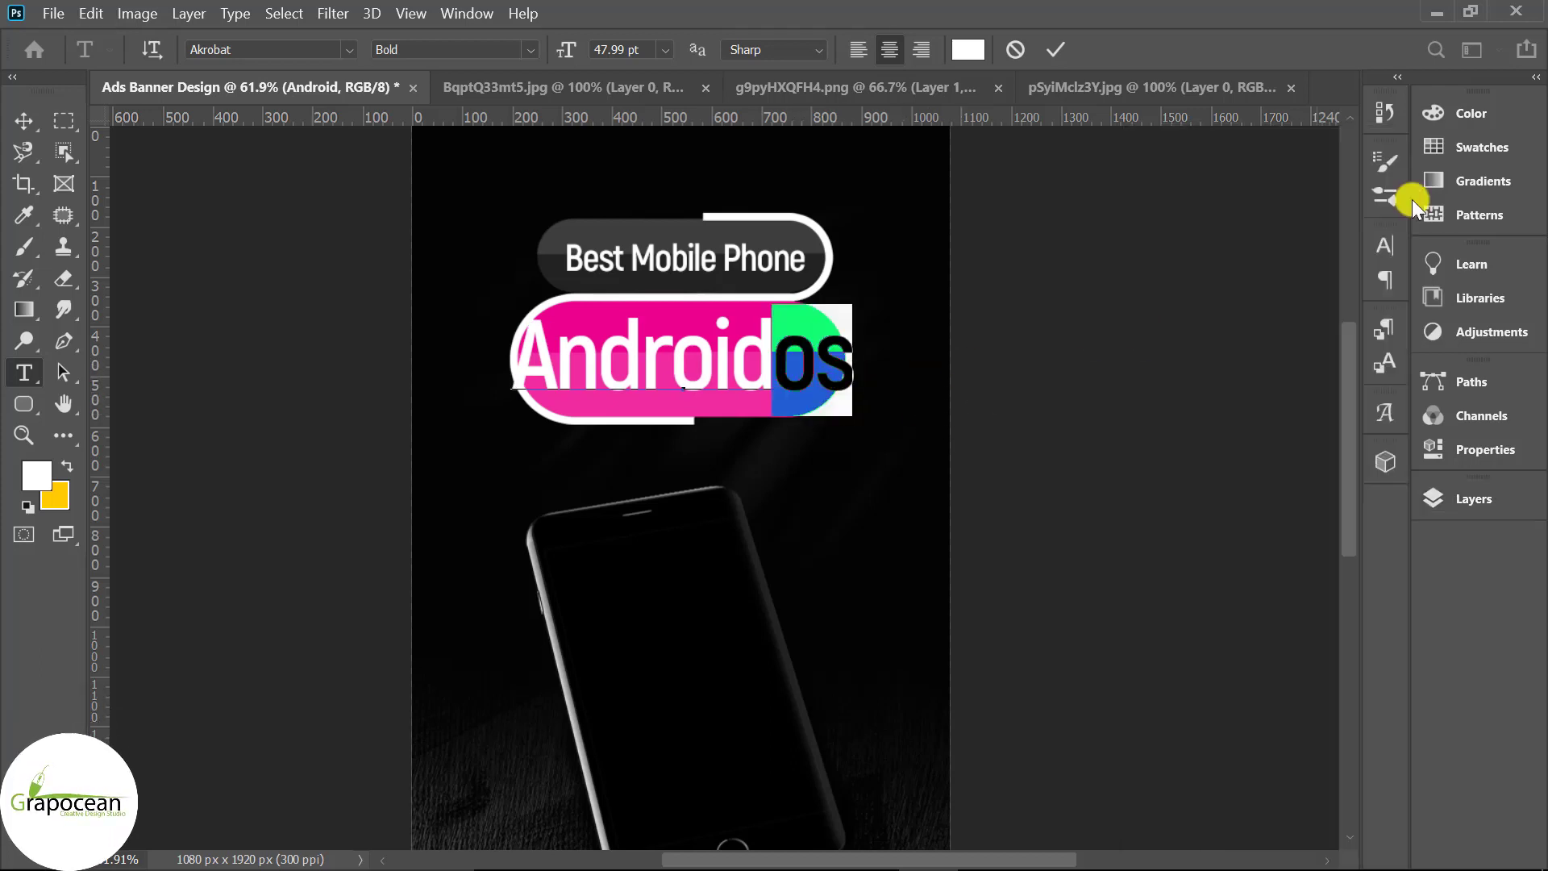
left_click(1385, 243)
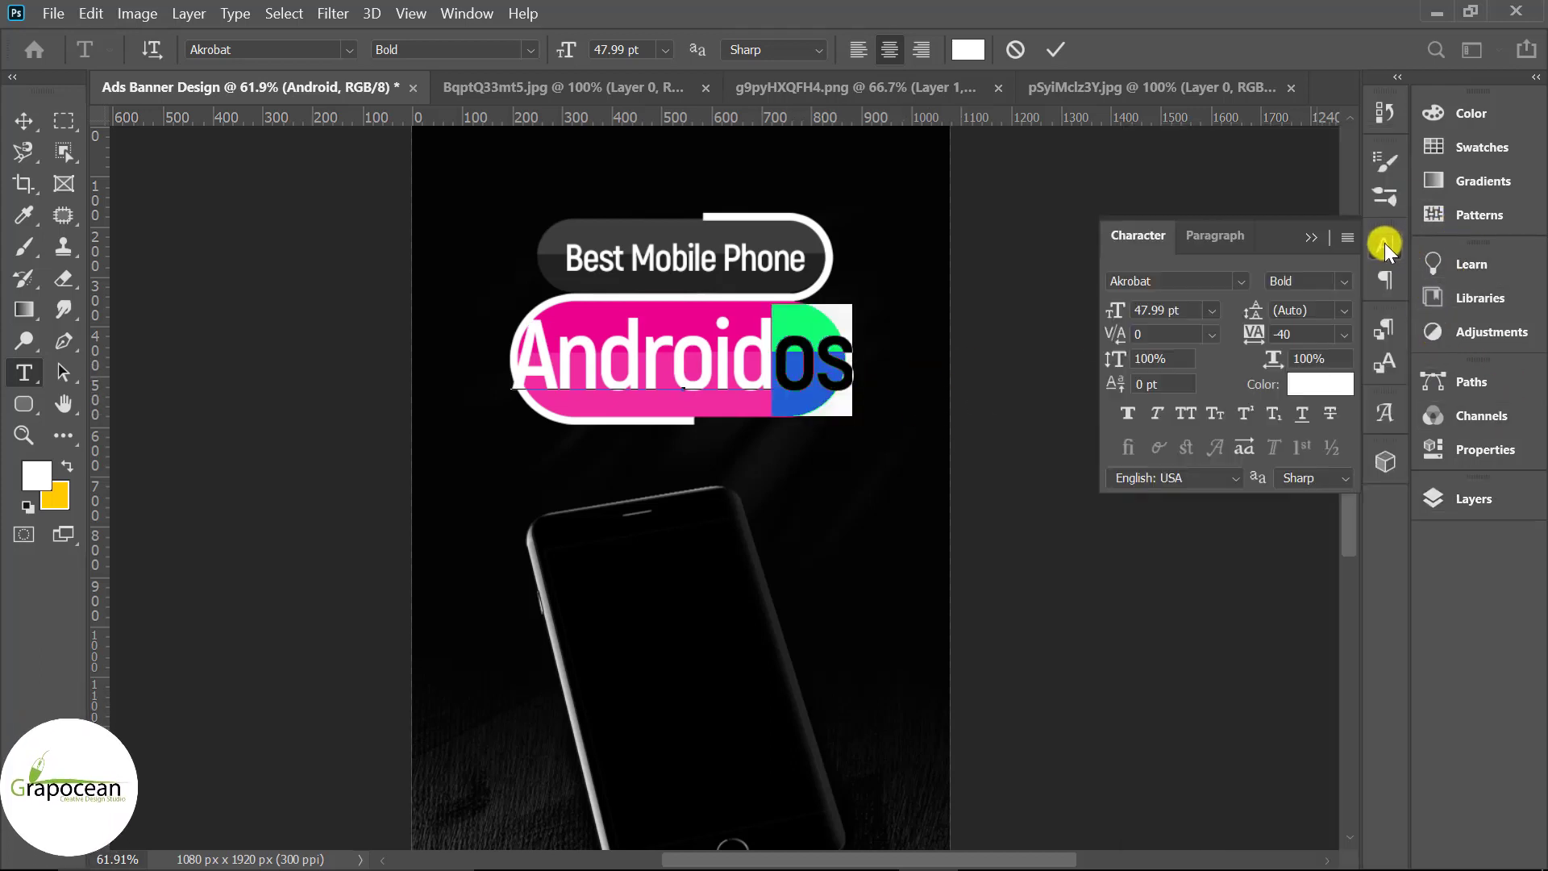
left_click(1246, 411)
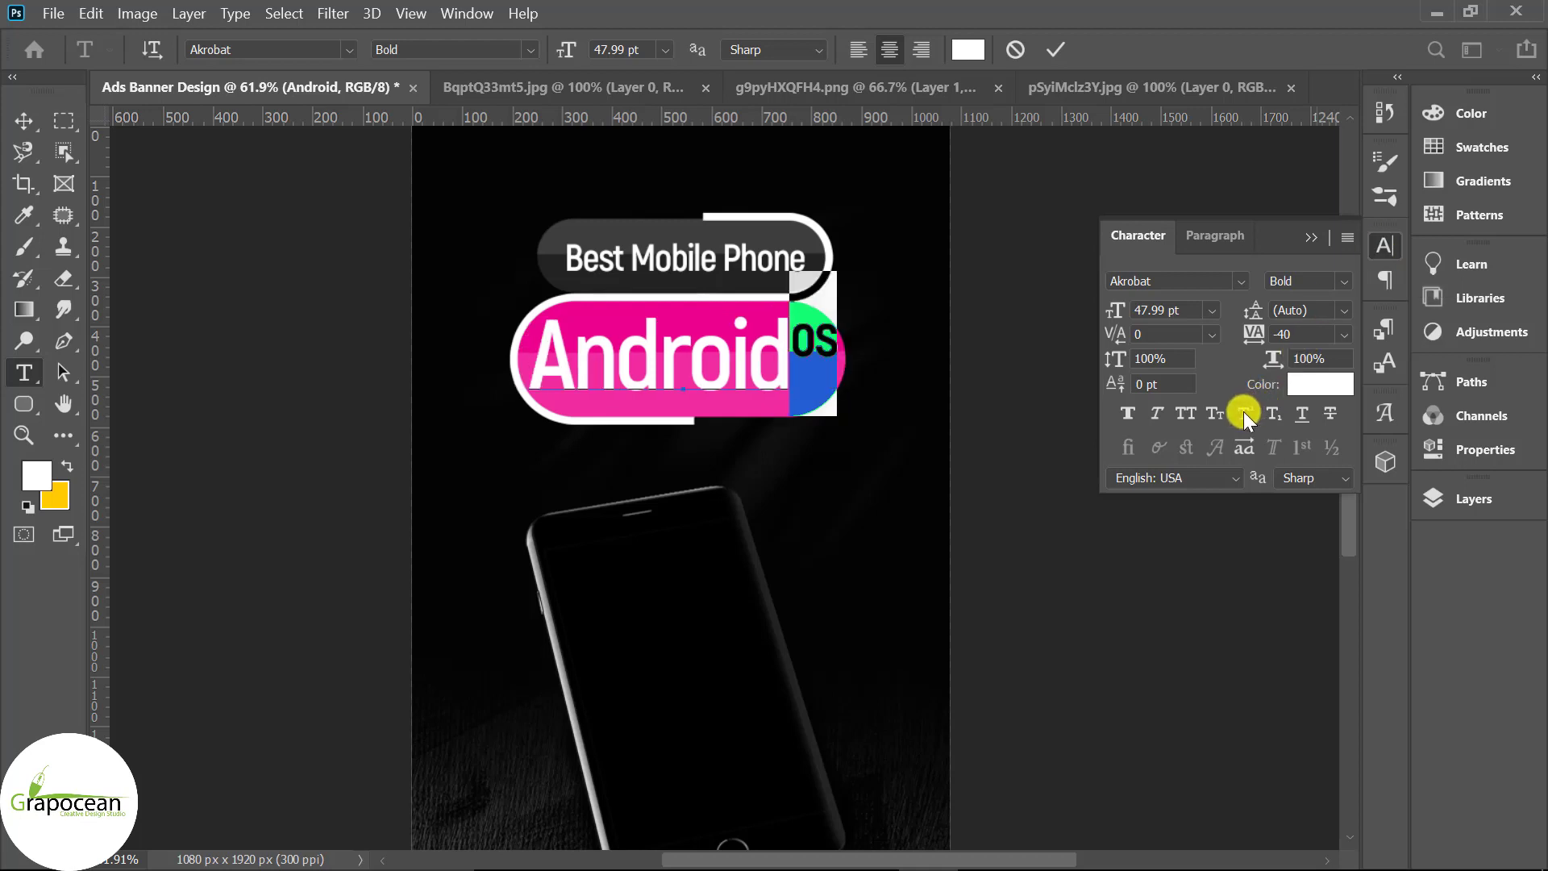
left_click(23, 121)
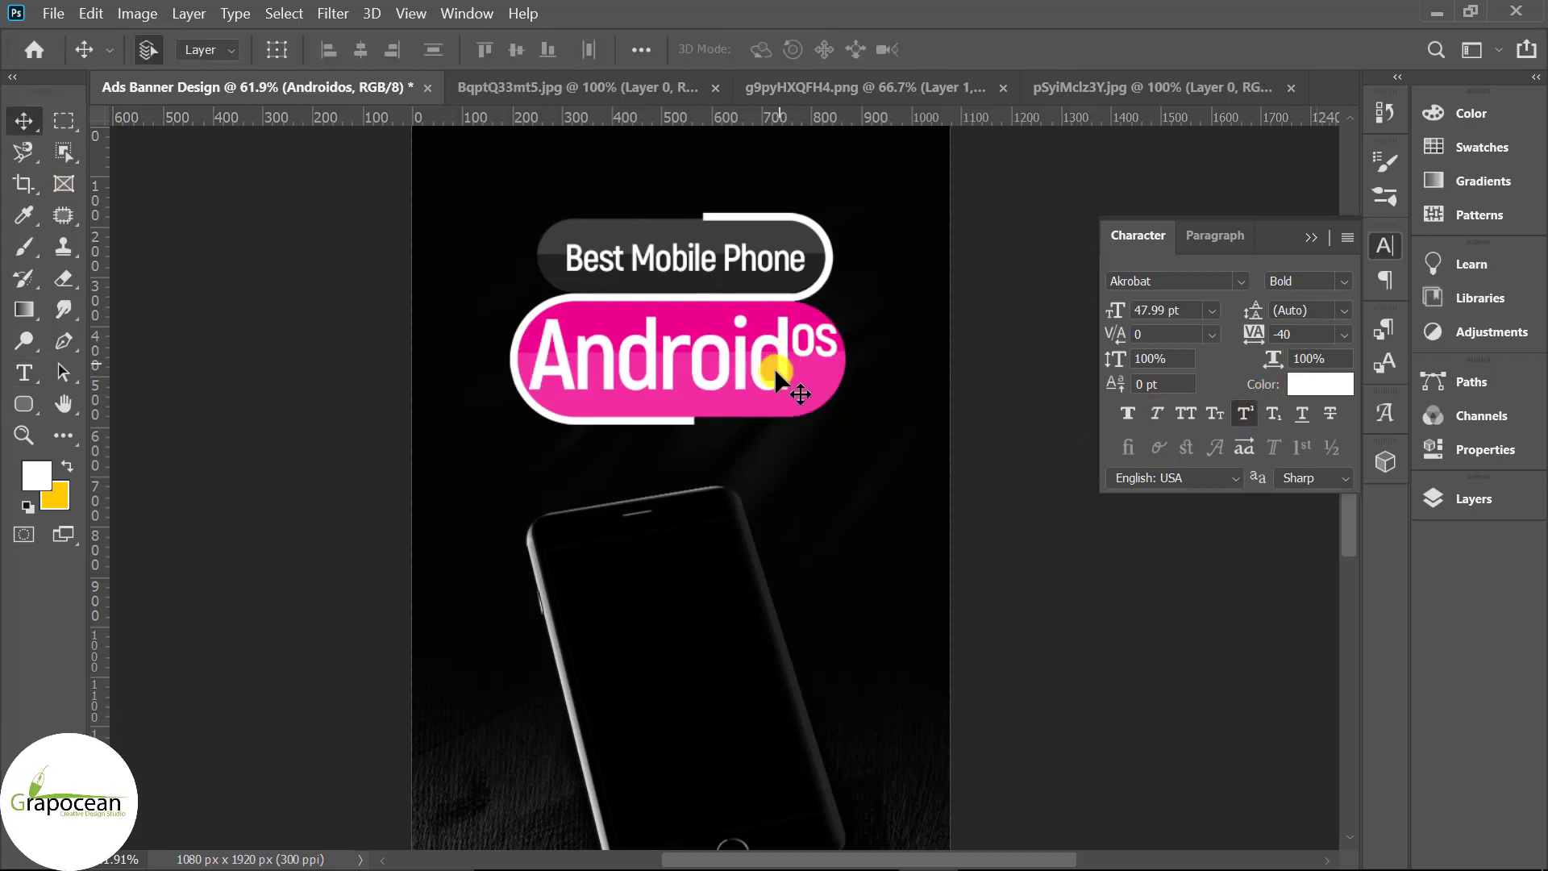
Step: Scale the Androidos text down to about 96% (46.05 pt) with Free Transform
scroll(854, 436, "down", 3, "alt")
scroll(856, 401, "up", 2, "alt")
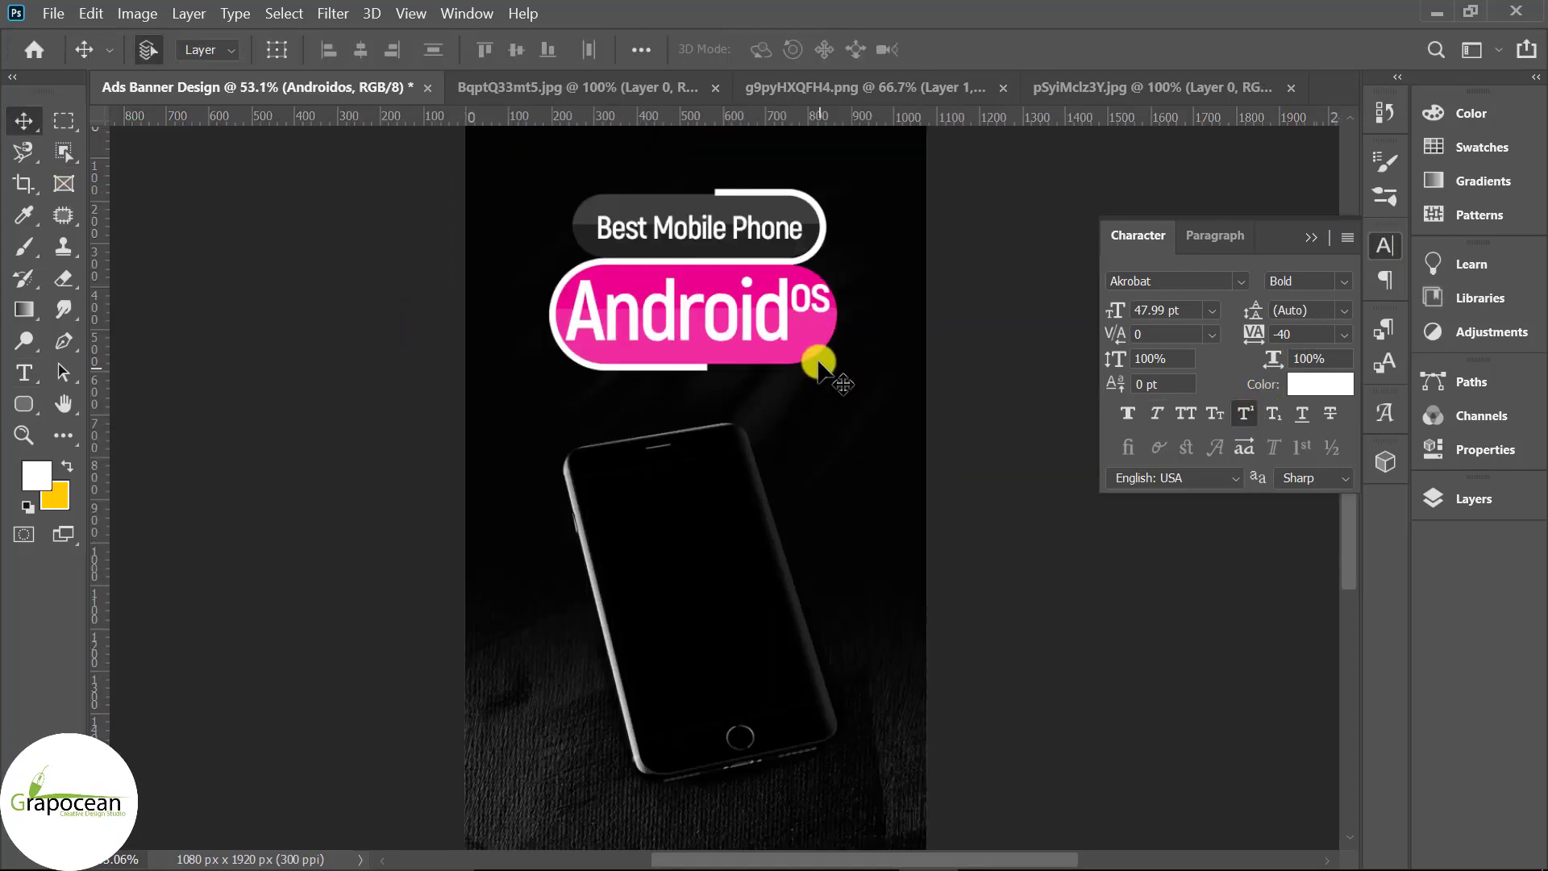
scroll(823, 361, "up", 2, "alt")
key("ctrl+t")
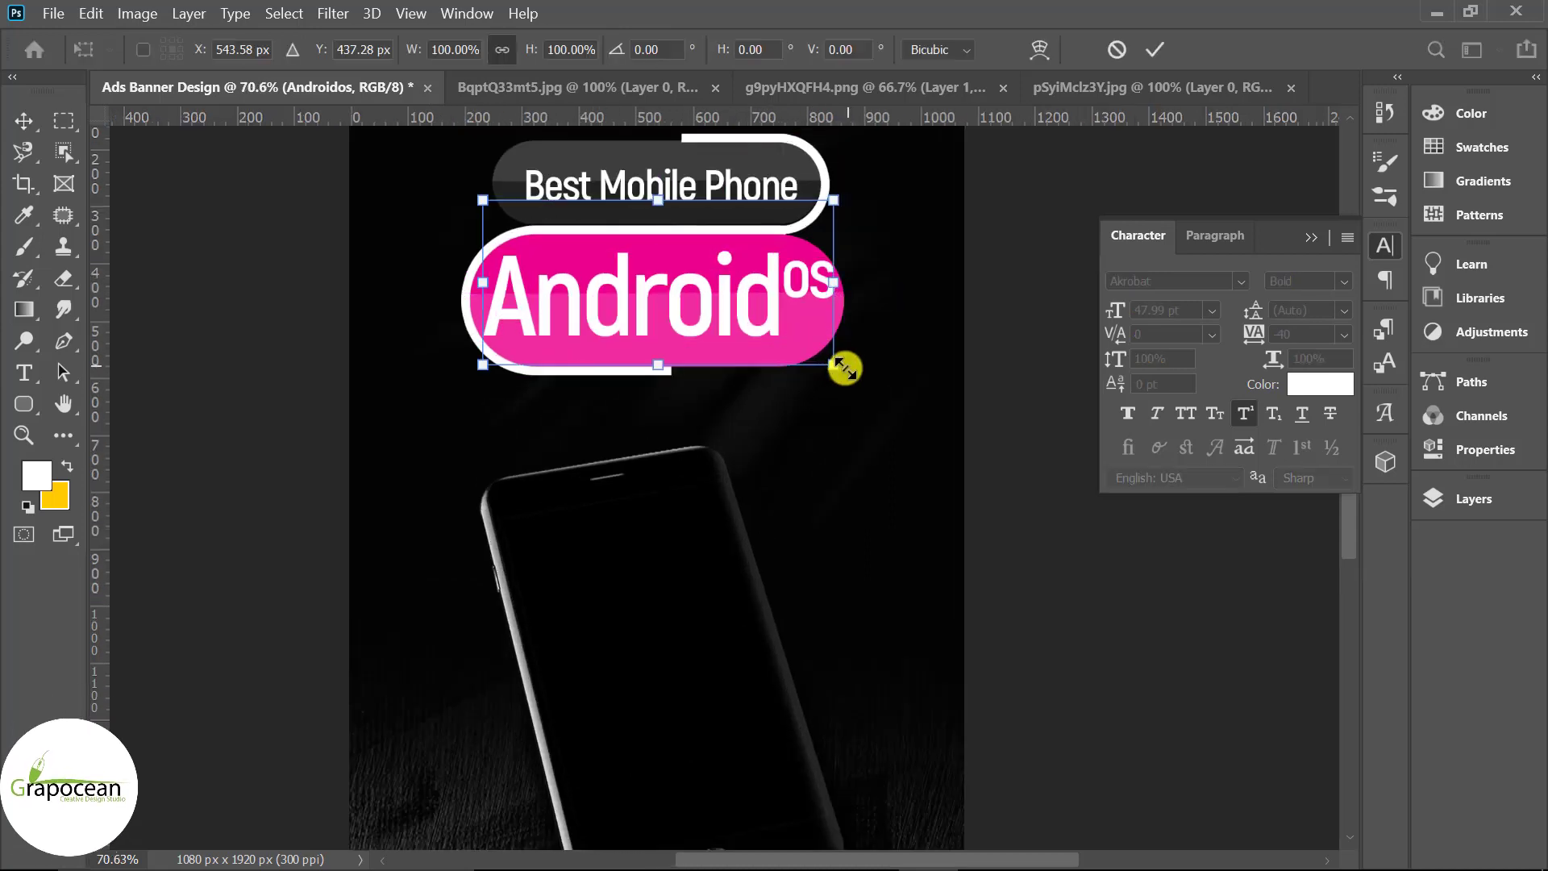
left_click_drag(839, 371, 829, 362)
left_click(1155, 49)
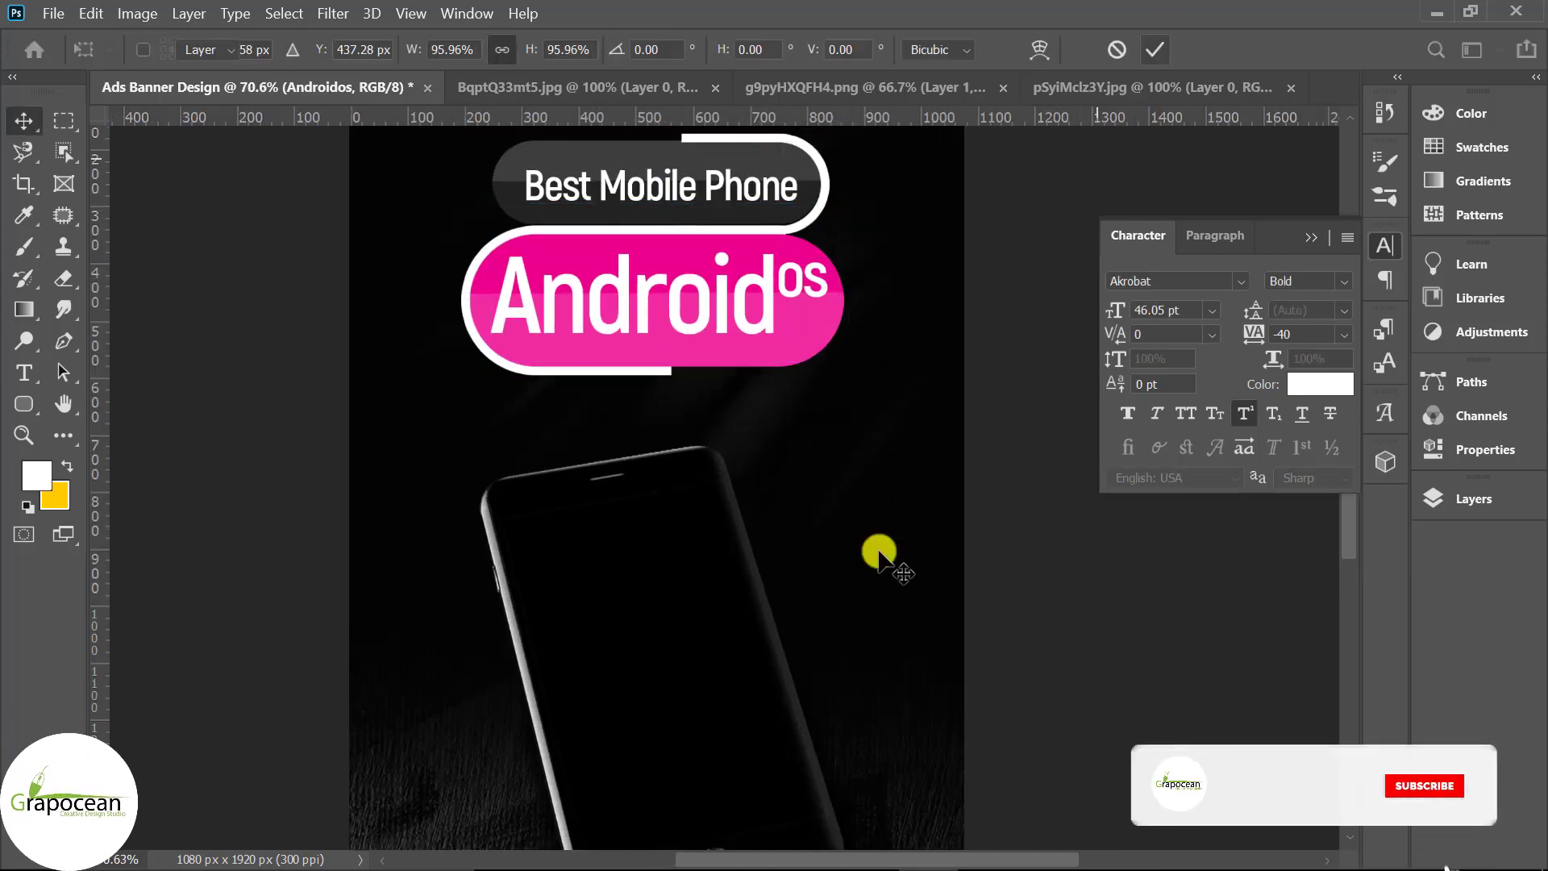
scroll(881, 578, "down", 4, "alt")
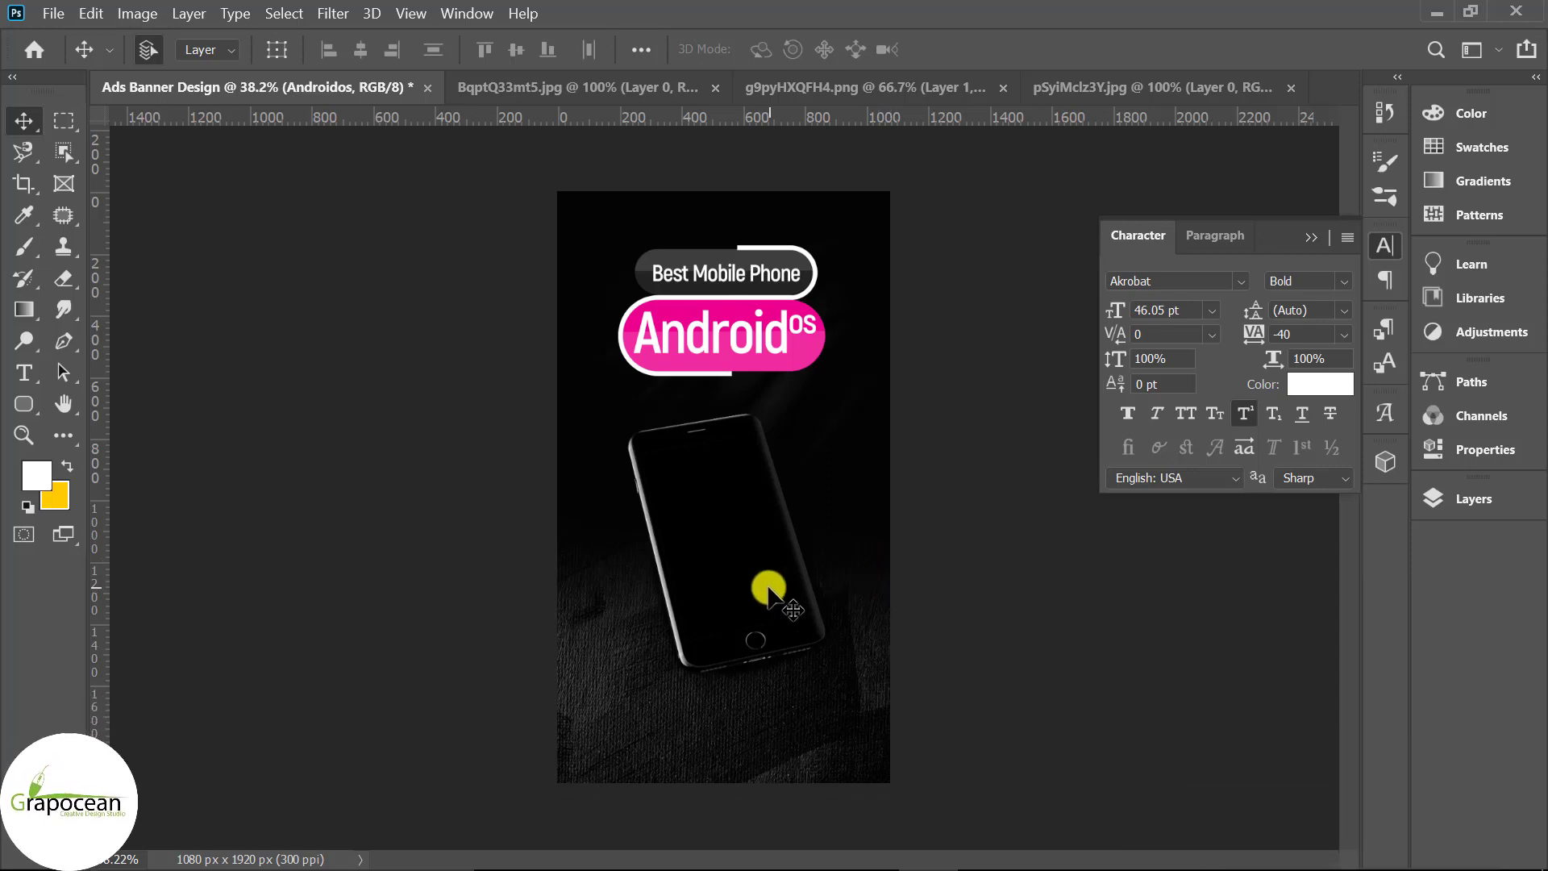
Step: Select the tilted phone layer (Layer 3) and bring up the Layers list
left_click(770, 593)
left_click(1312, 237)
left_click(1472, 500)
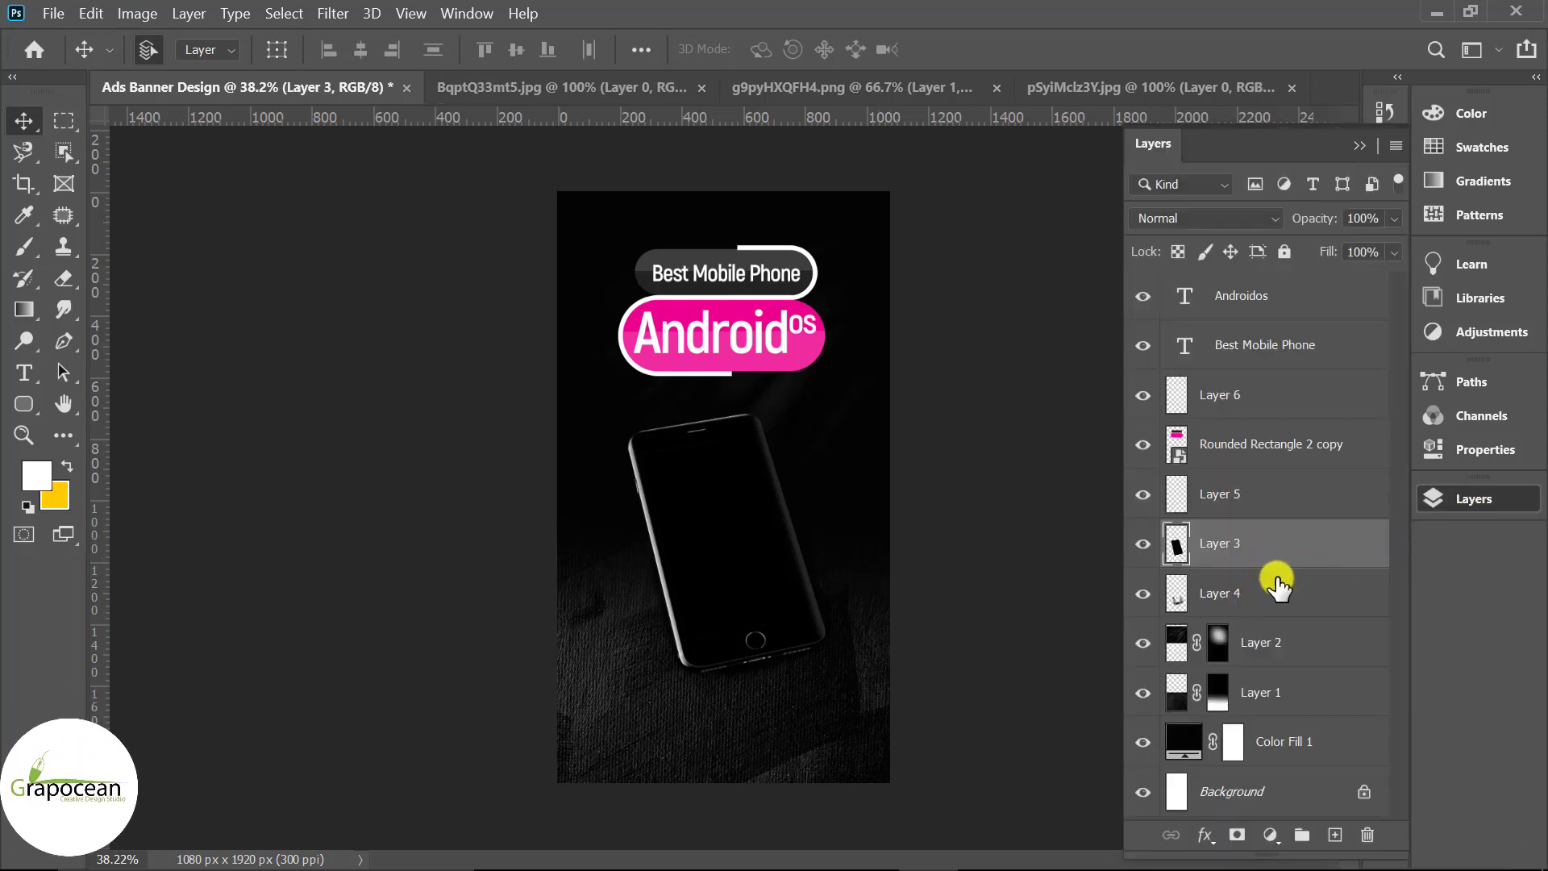
scroll(702, 483, "up", 5, "alt")
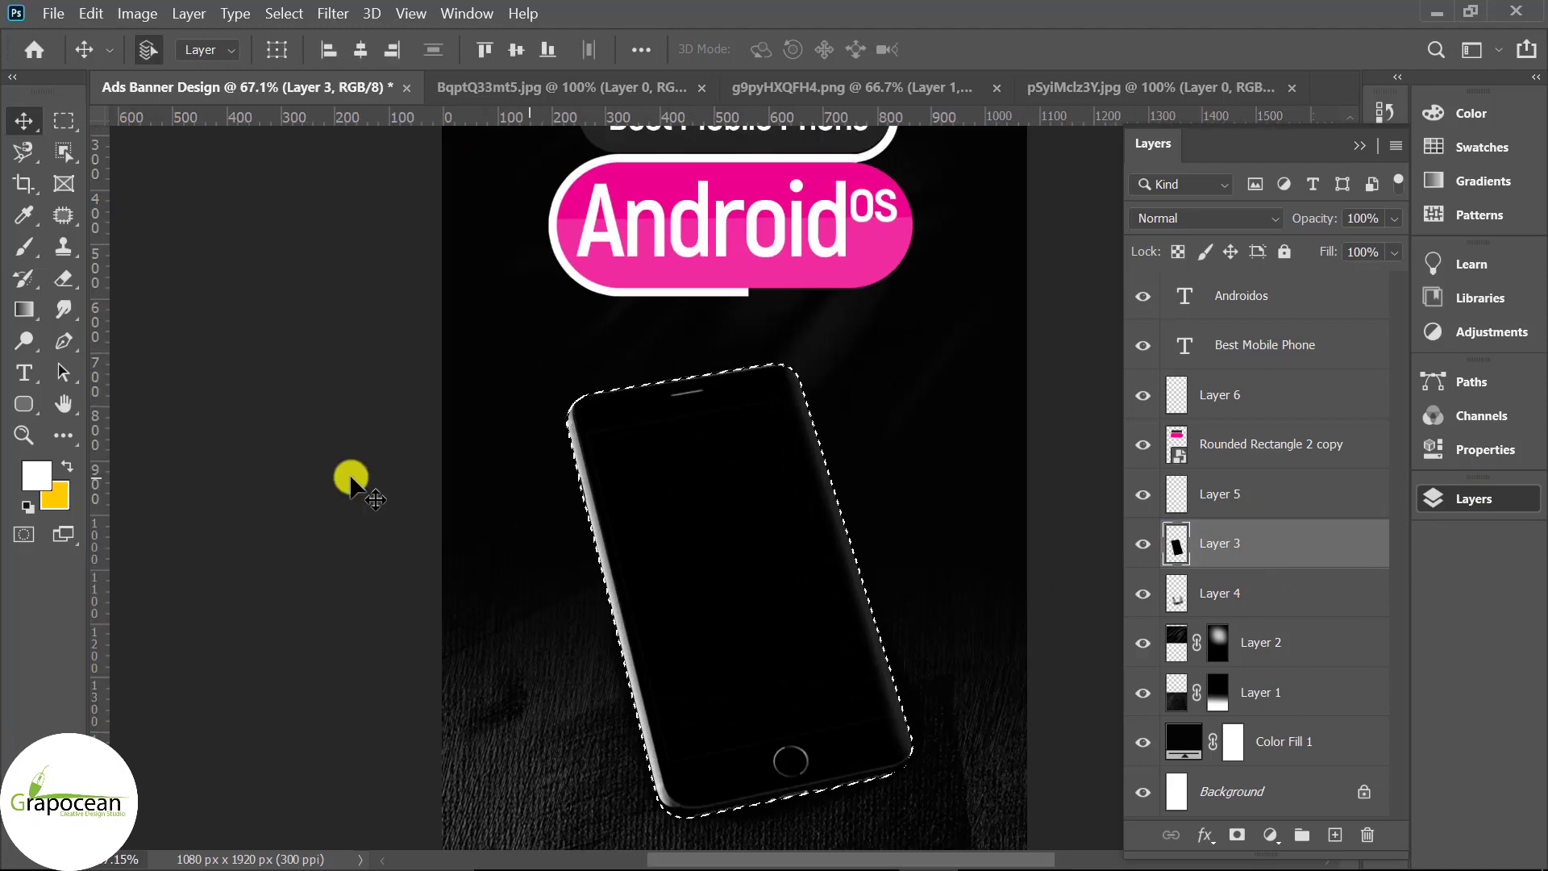
Step: Start a curved Pen path at the phone's corner, then undo the unwanted curve
left_click(64, 341)
left_click(568, 390)
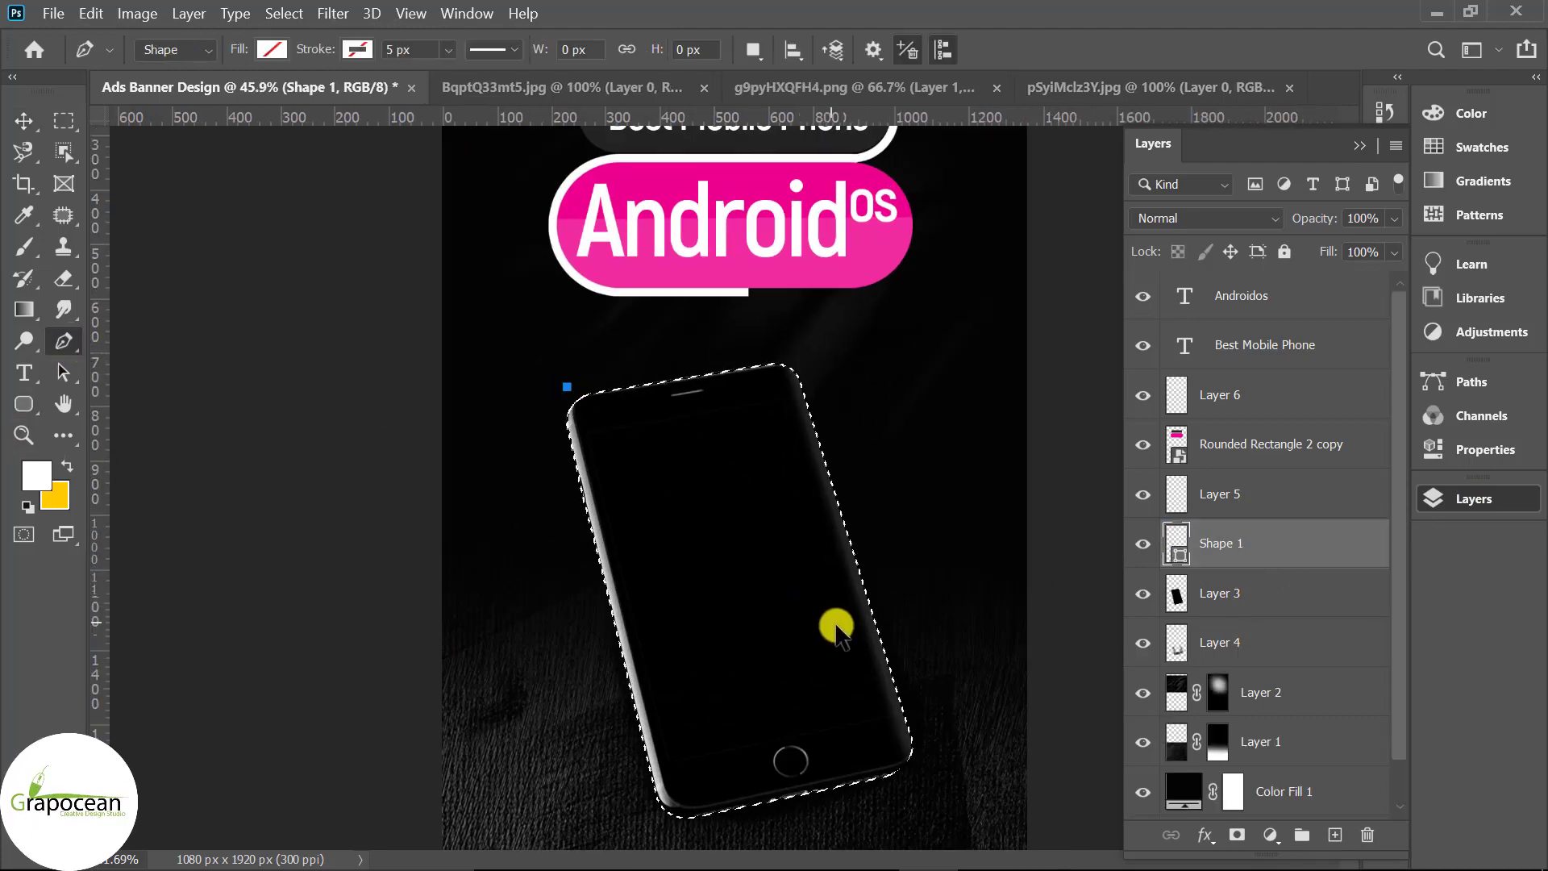
scroll(839, 677, "down", 3, "alt")
left_click_drag(823, 699, 855, 863)
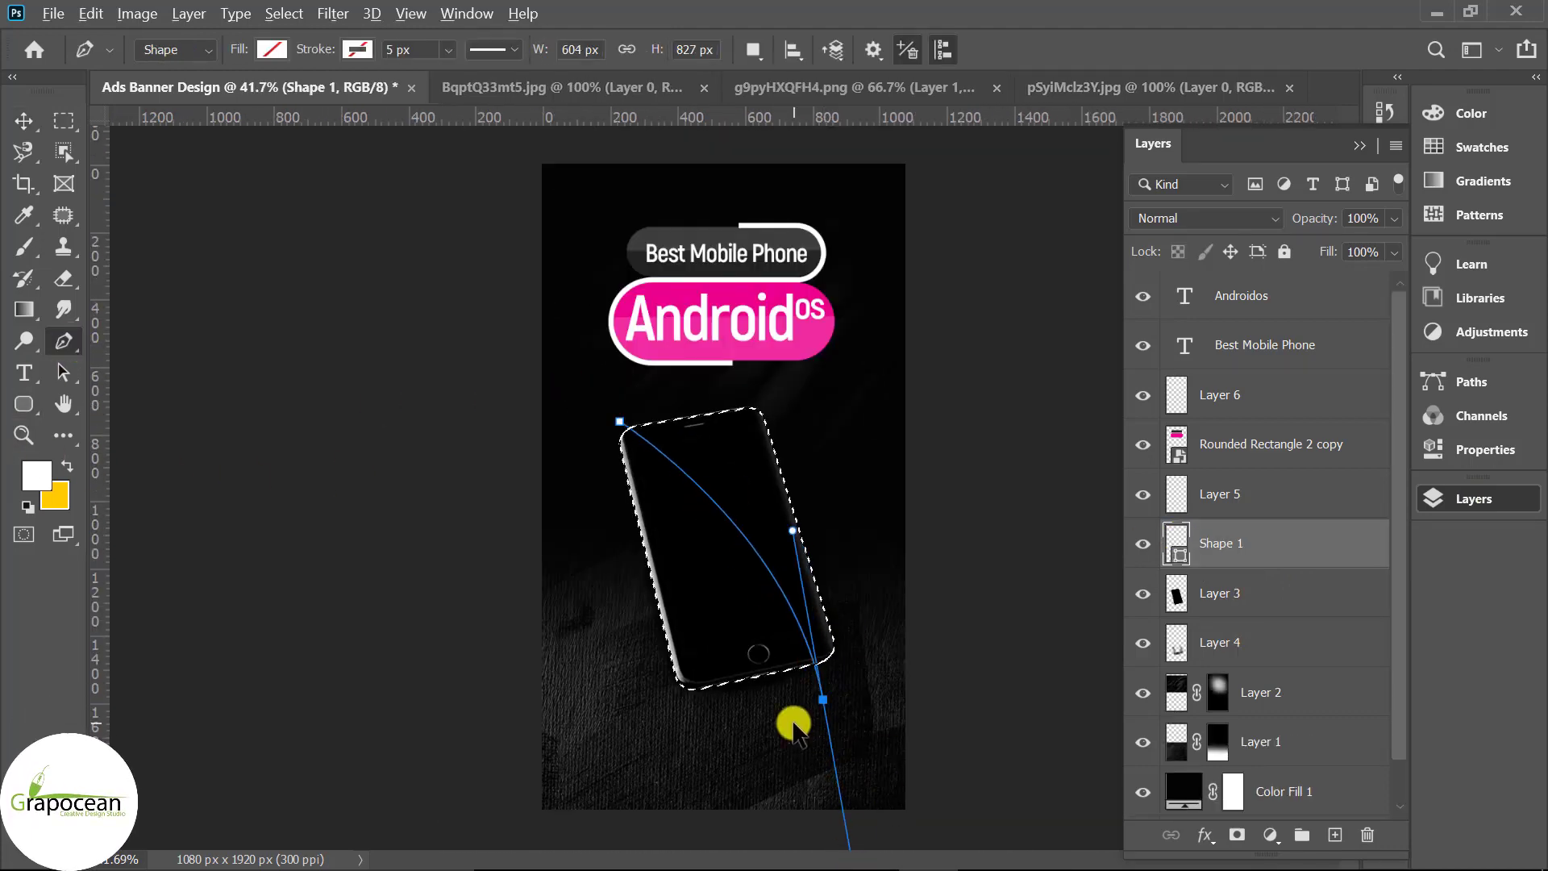
scroll(794, 726, "down", 1, "alt")
key("ctrl+z")
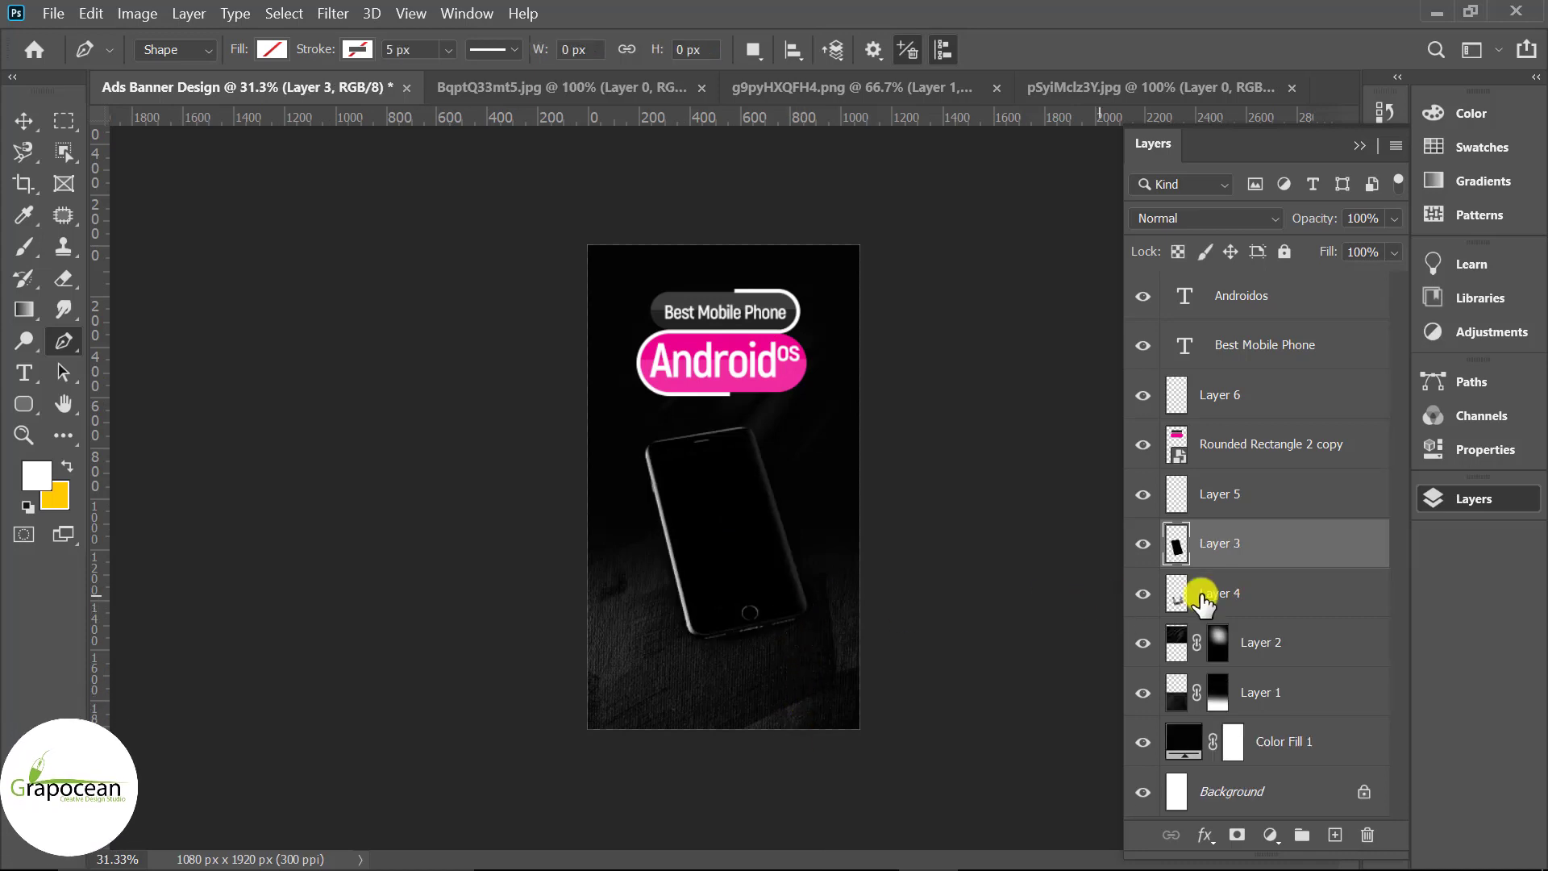
Step: Draw a curved Pen path over the phone's left side and convert it to a selection
left_click(1336, 834)
scroll(676, 439, "up", 2, "alt")
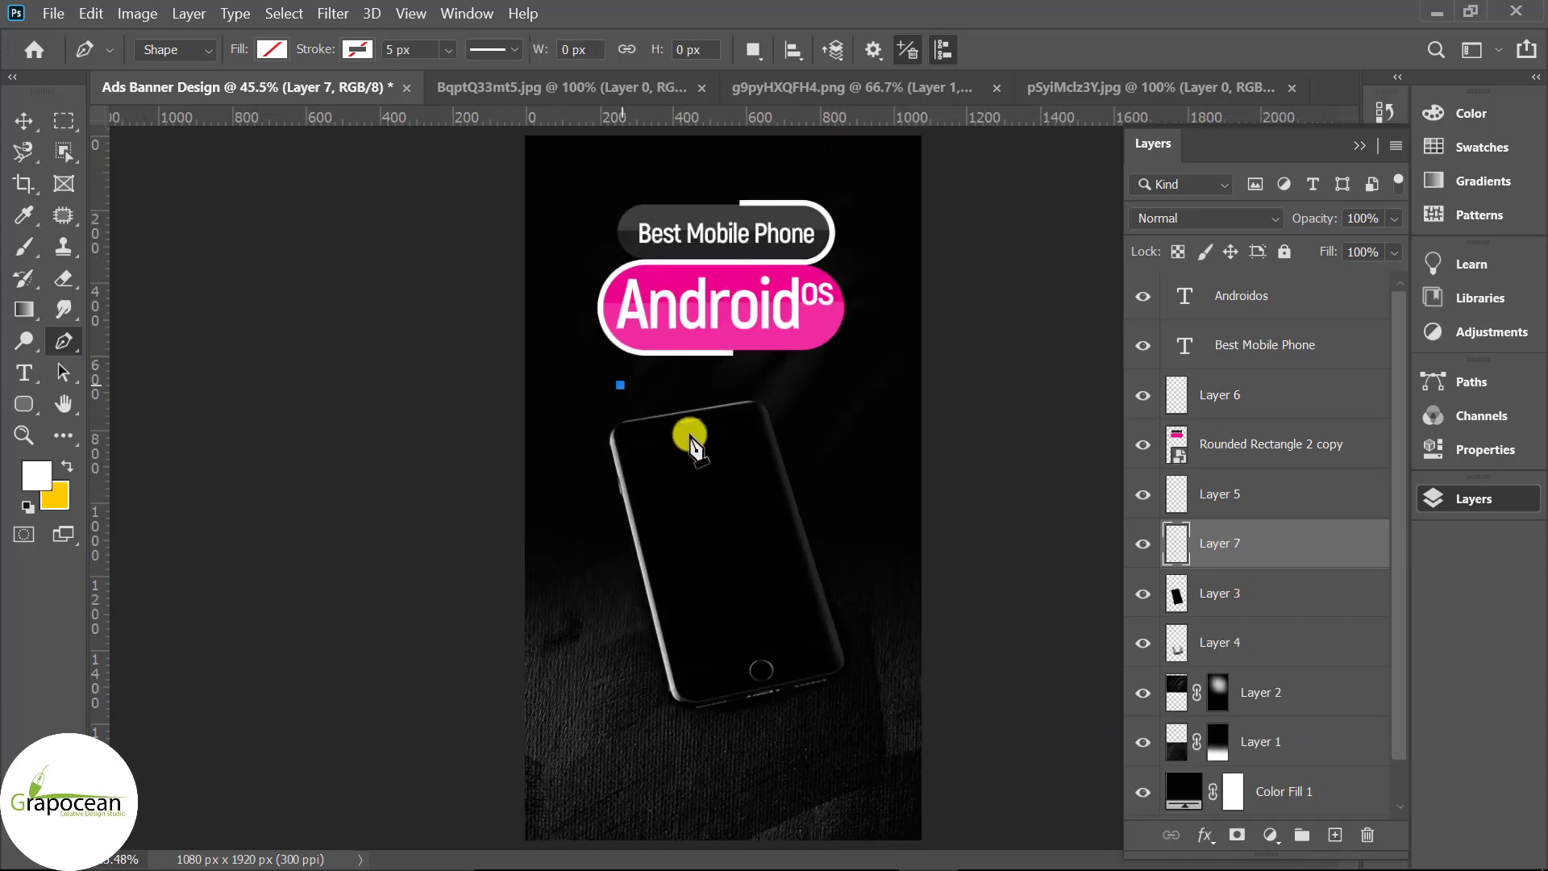
left_click_drag(827, 725, 845, 853)
scroll(812, 736, "down", 2, "alt")
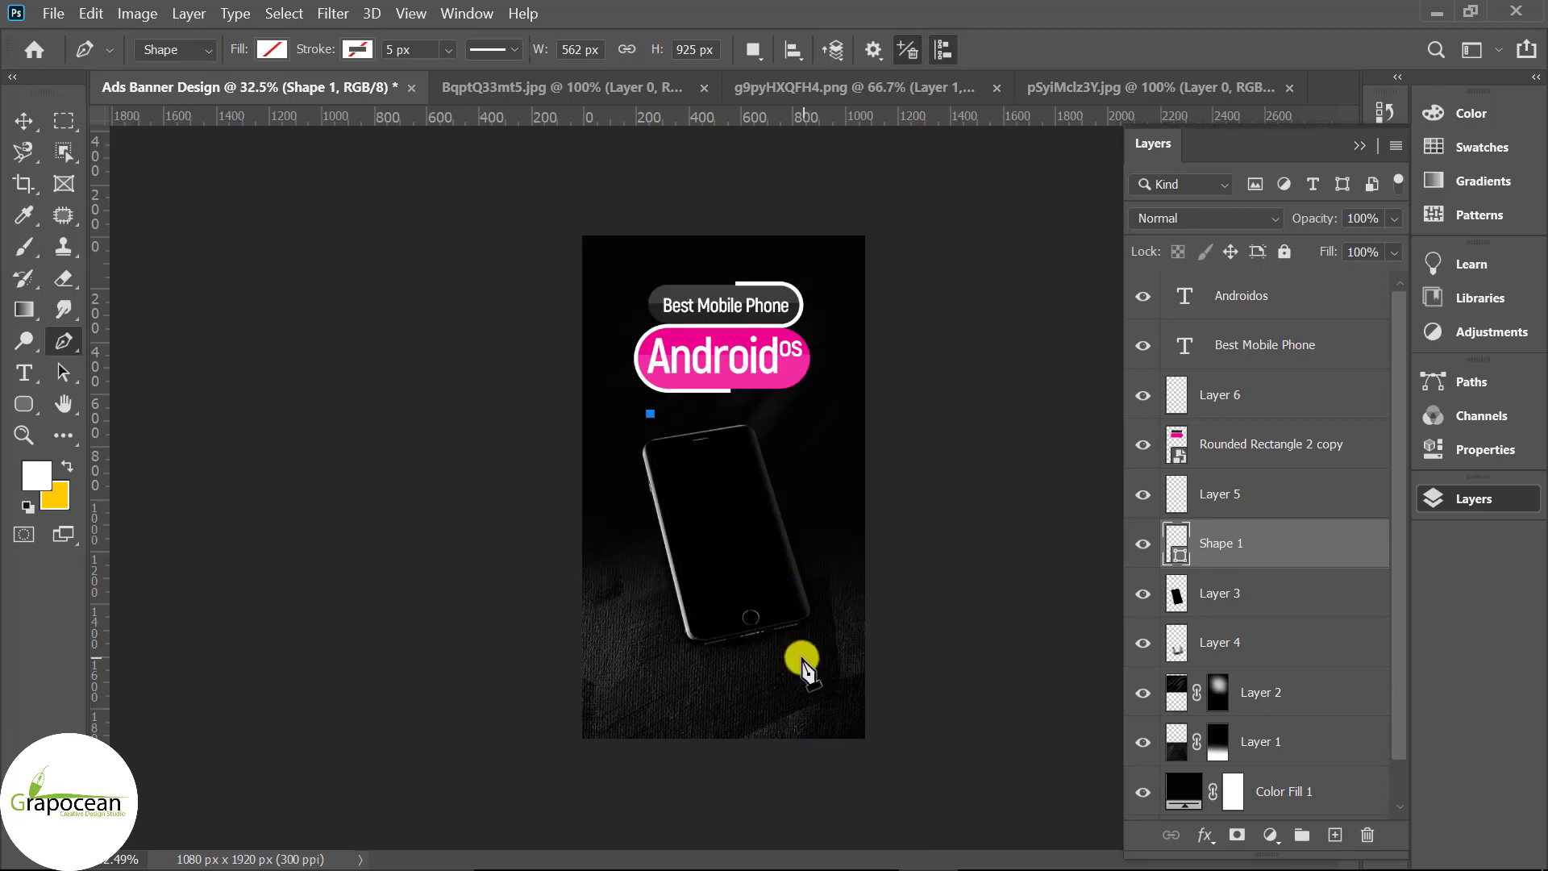
left_click(792, 643, "alt")
left_click(668, 653)
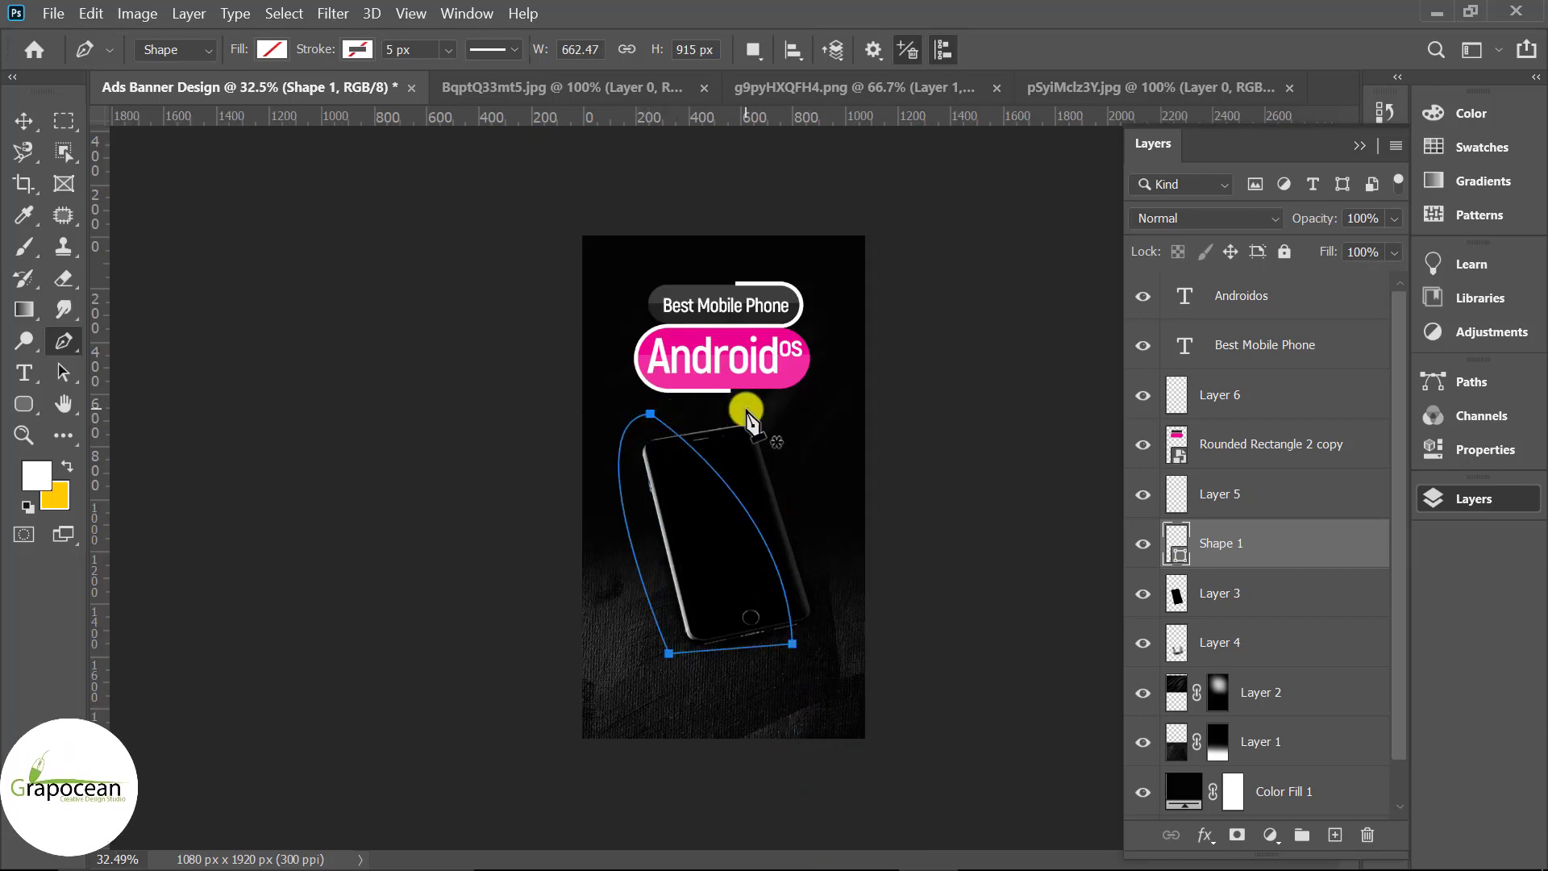
key("ctrl+Return")
scroll(560, 543, "up", 2, "alt")
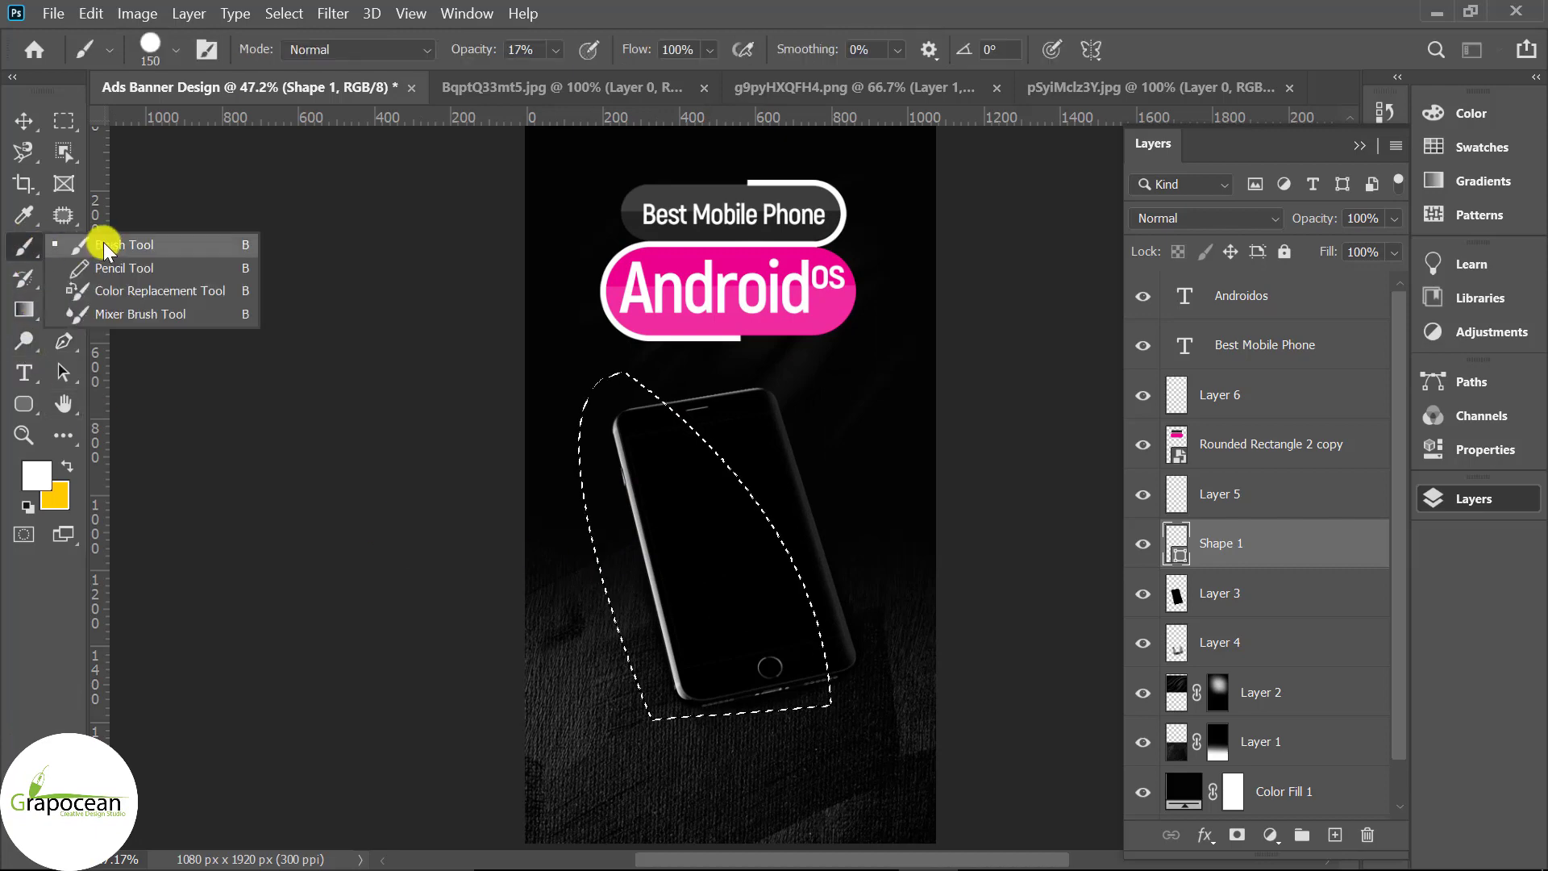
Step: On a new layer, paint a soft glare into the selection with a 17% soft round brush
left_click_drag(24, 246, 121, 242)
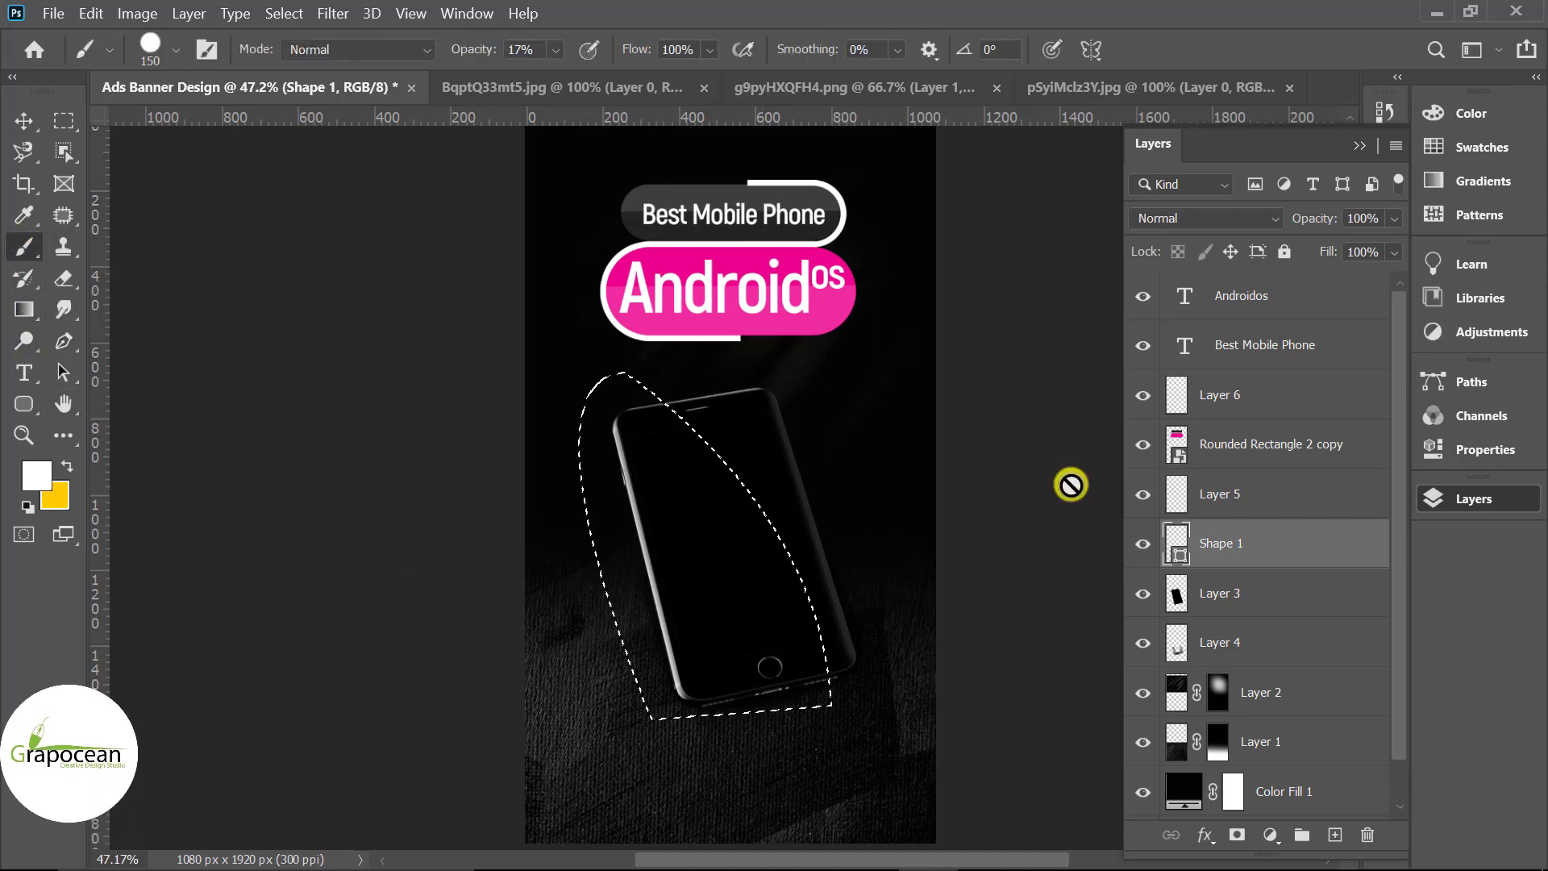
left_click(1334, 838)
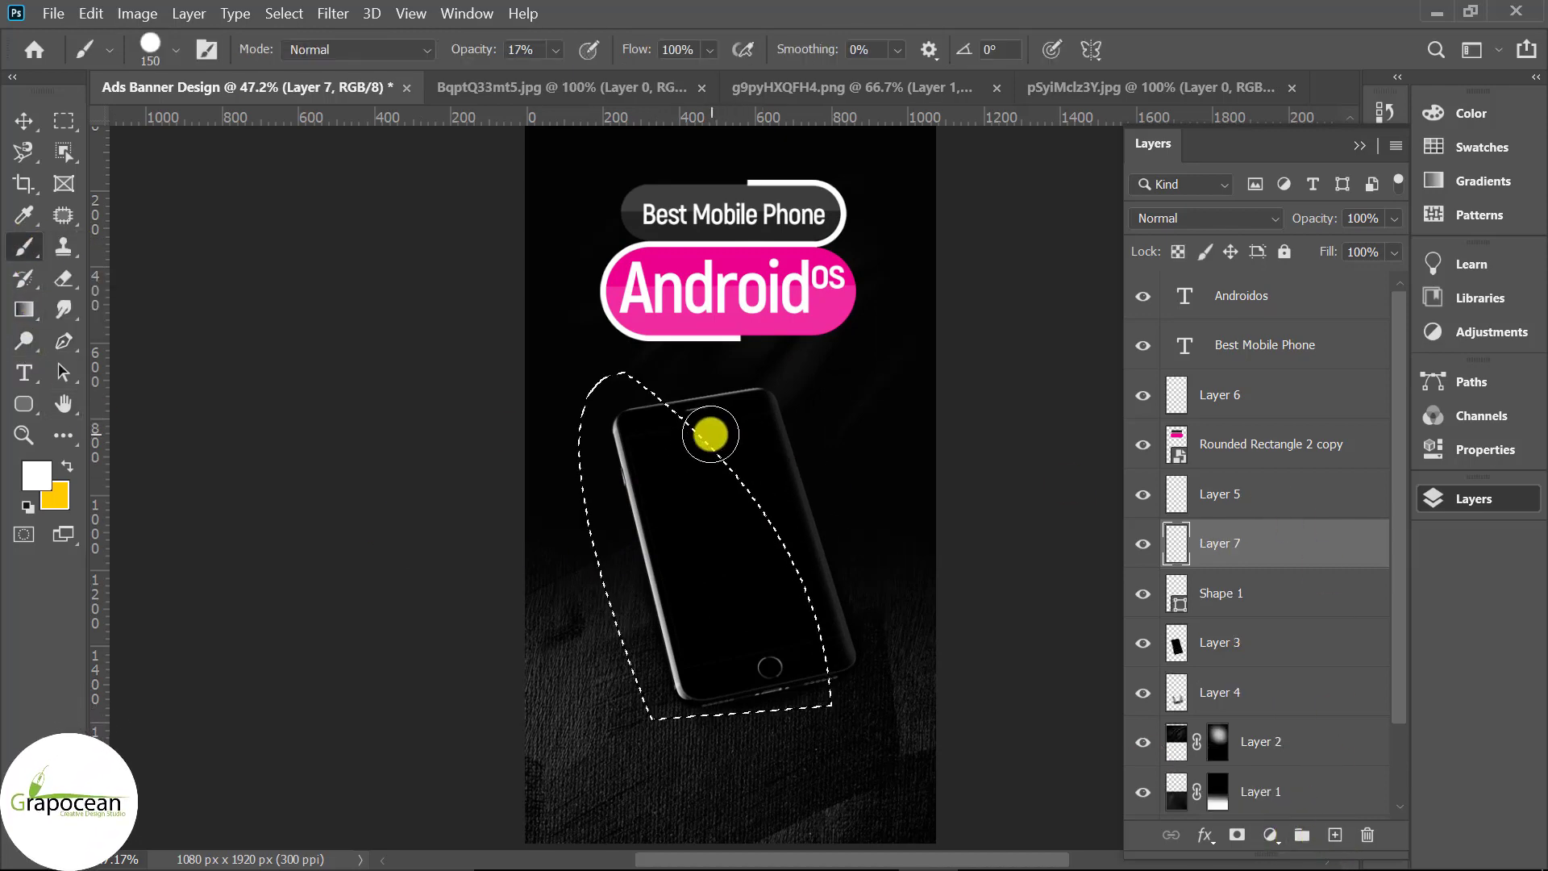
left_click(763, 477)
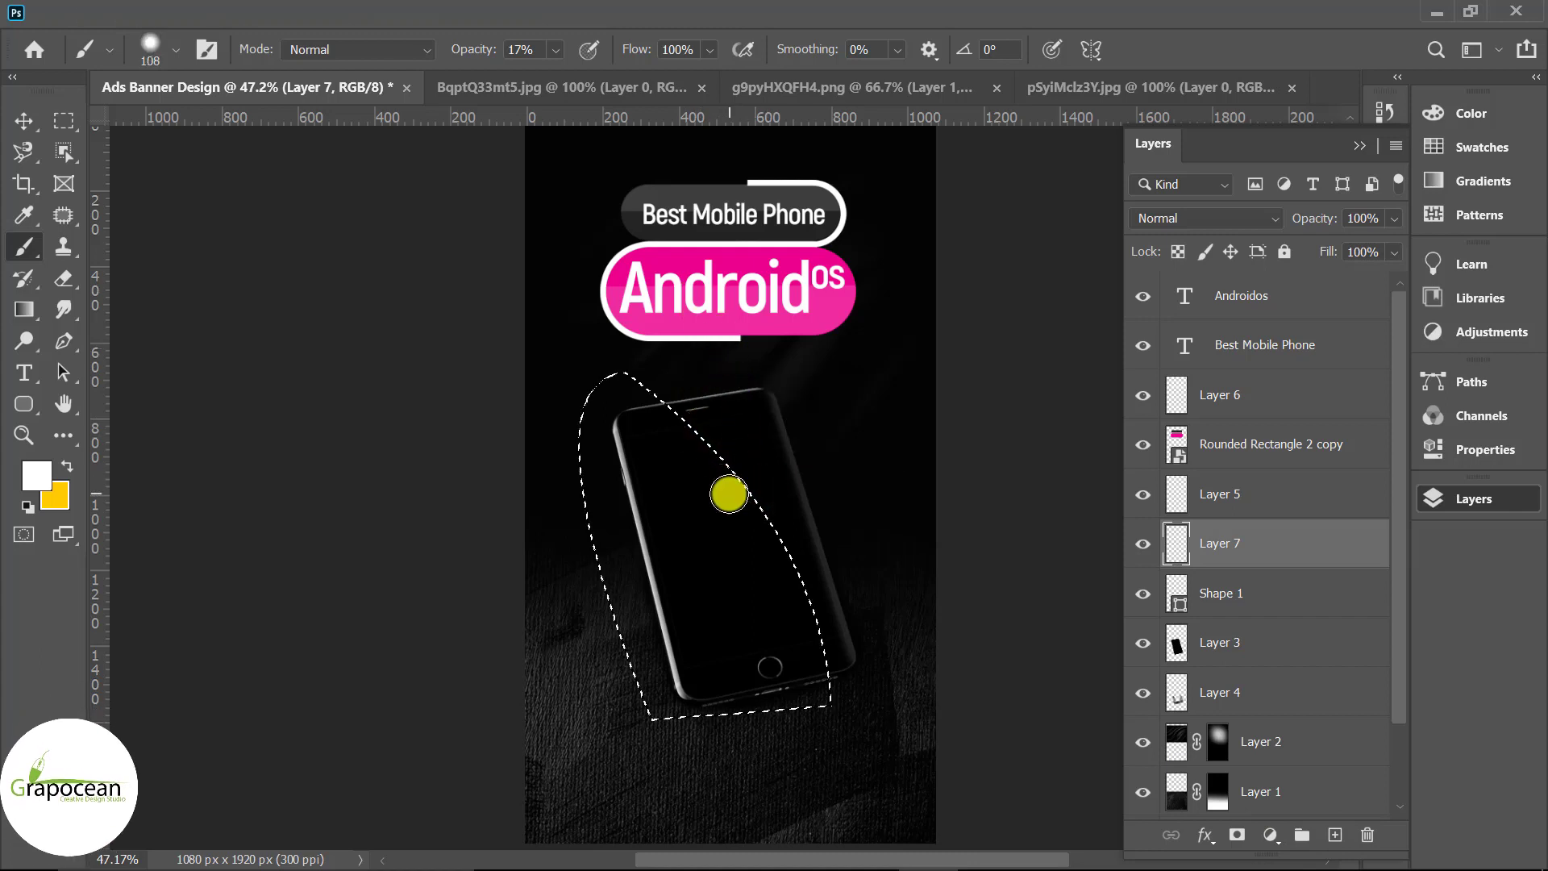
left_click_drag(742, 482, 853, 555)
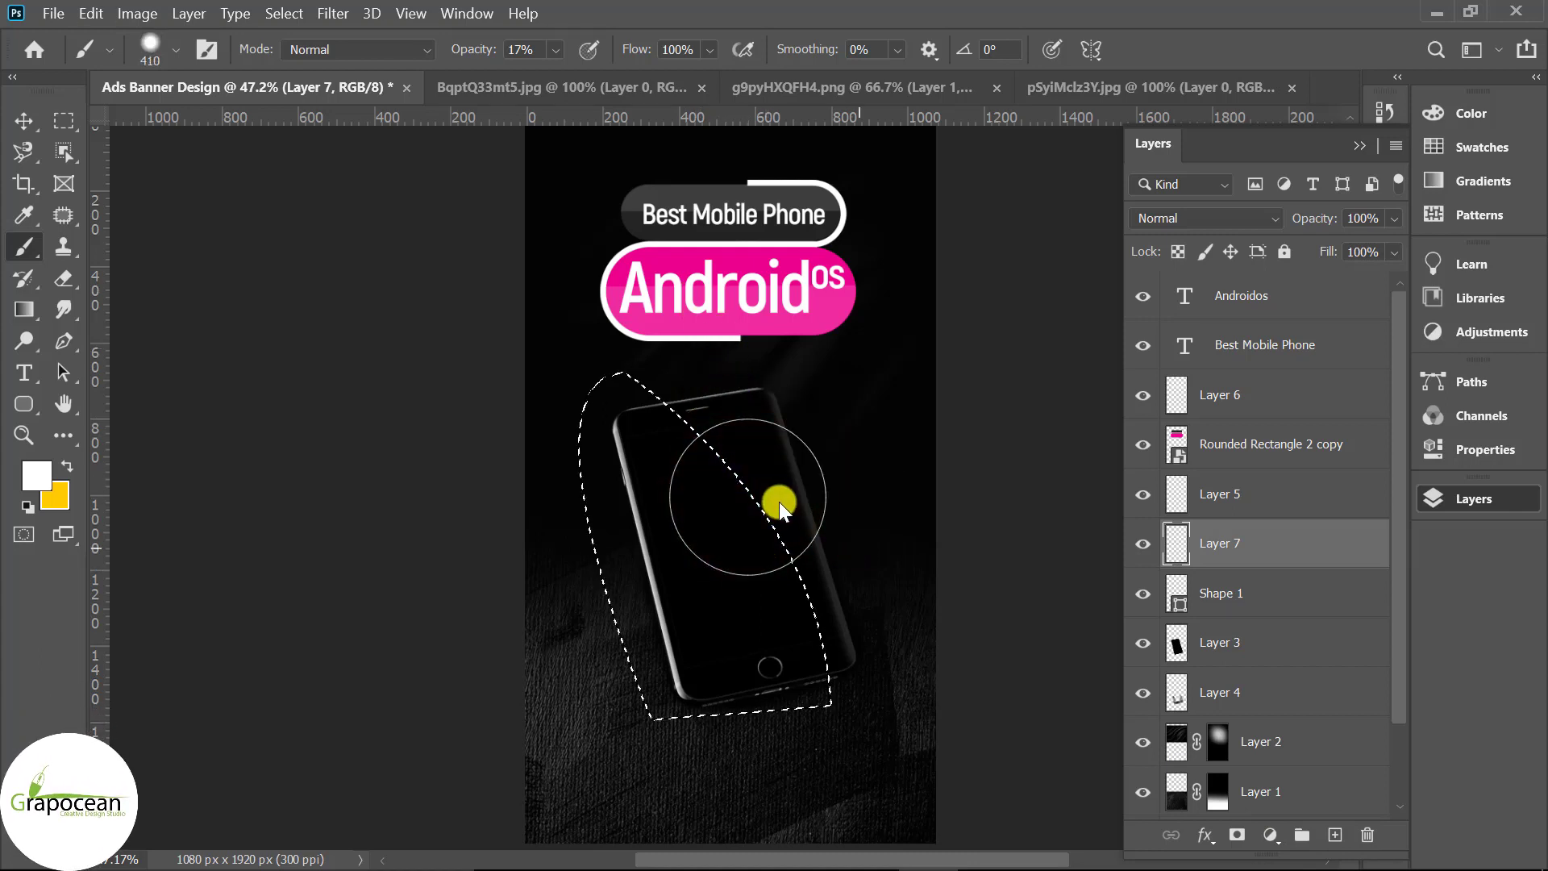
right_click(714, 479)
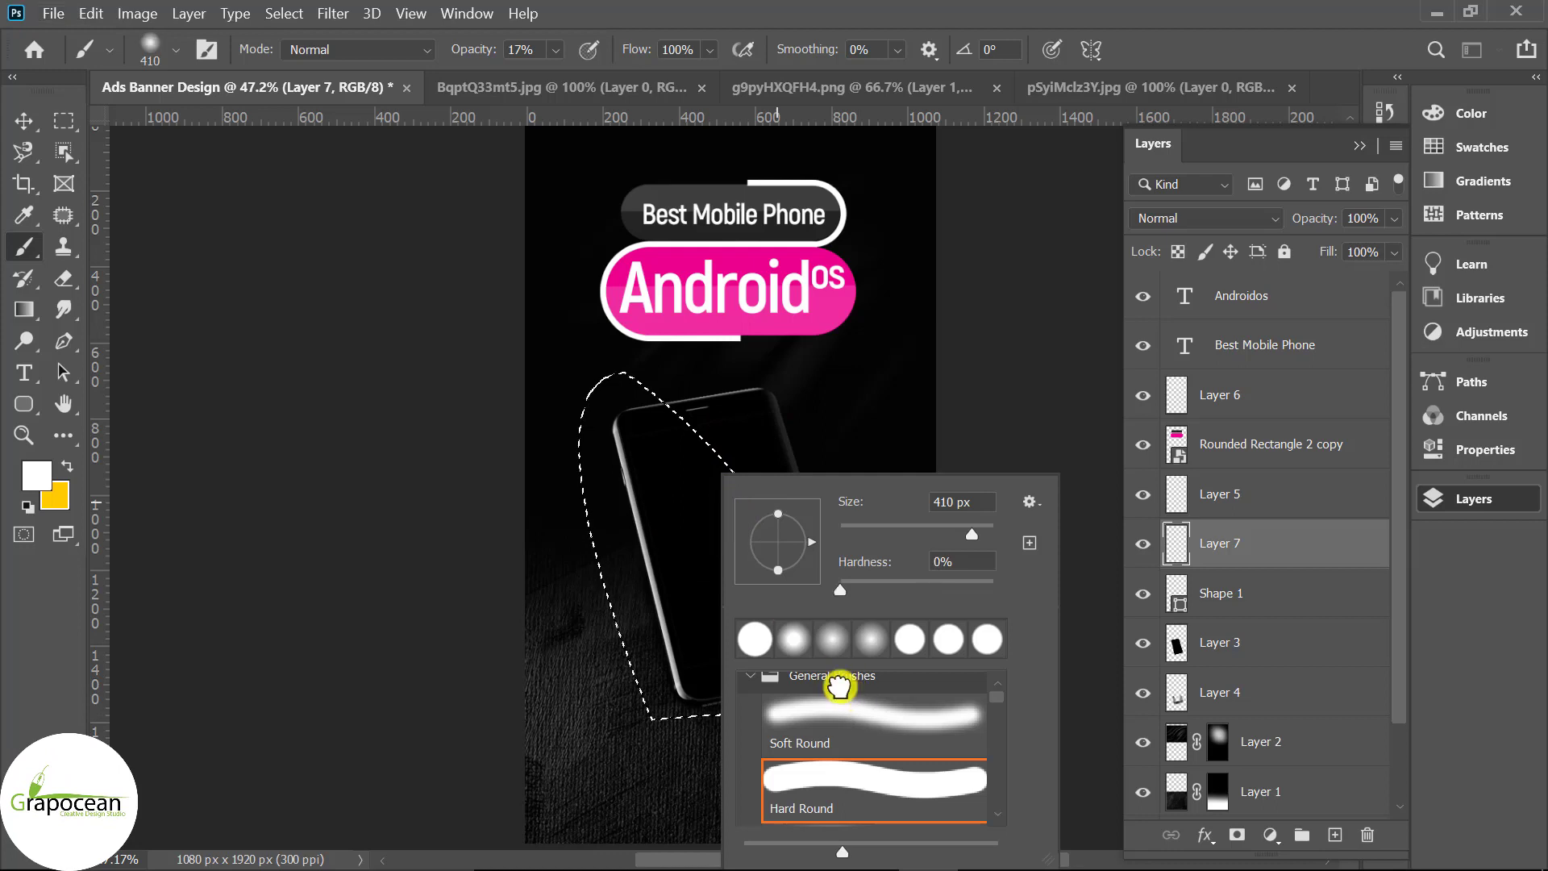
left_click(708, 462)
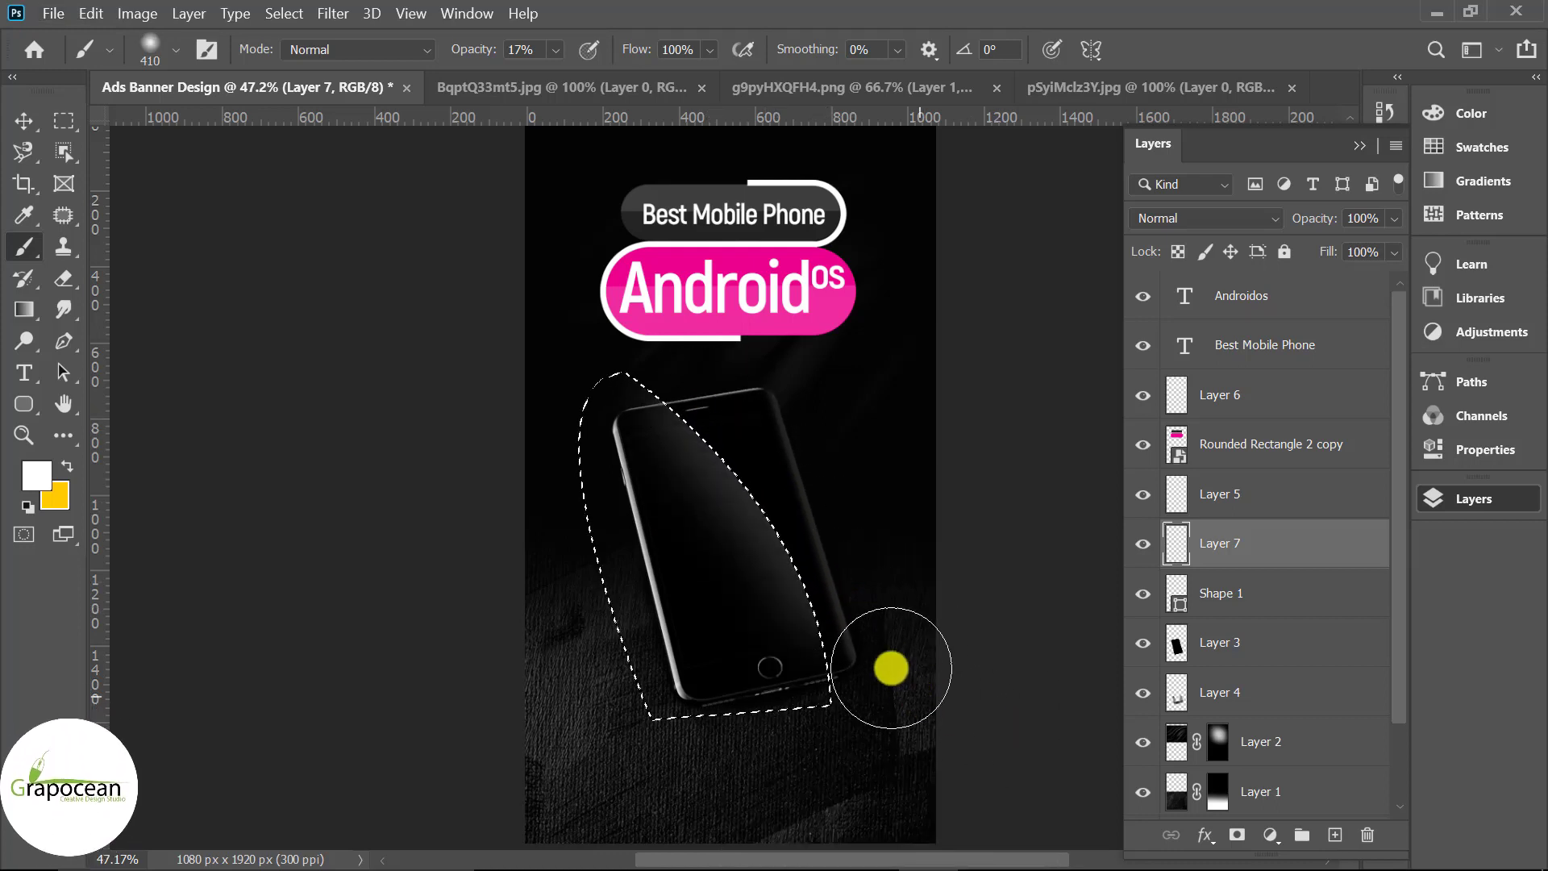
Step: Deselect, move the glare layer below Shape 1 and clip it to the phone
left_click(64, 120)
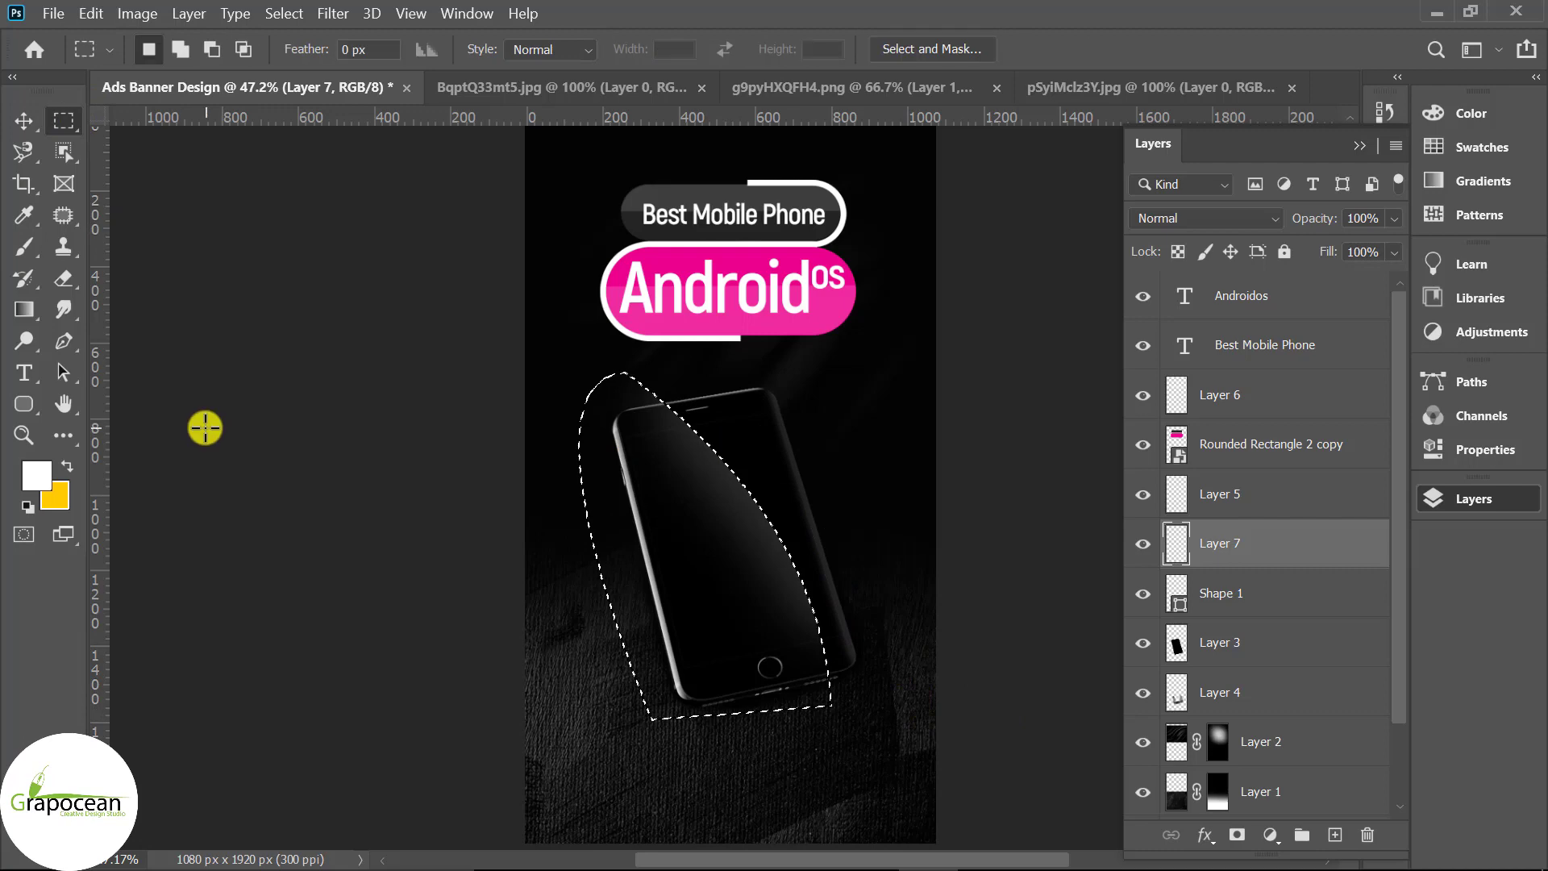
right_click(1313, 553)
left_click_drag(1338, 545, 1328, 608)
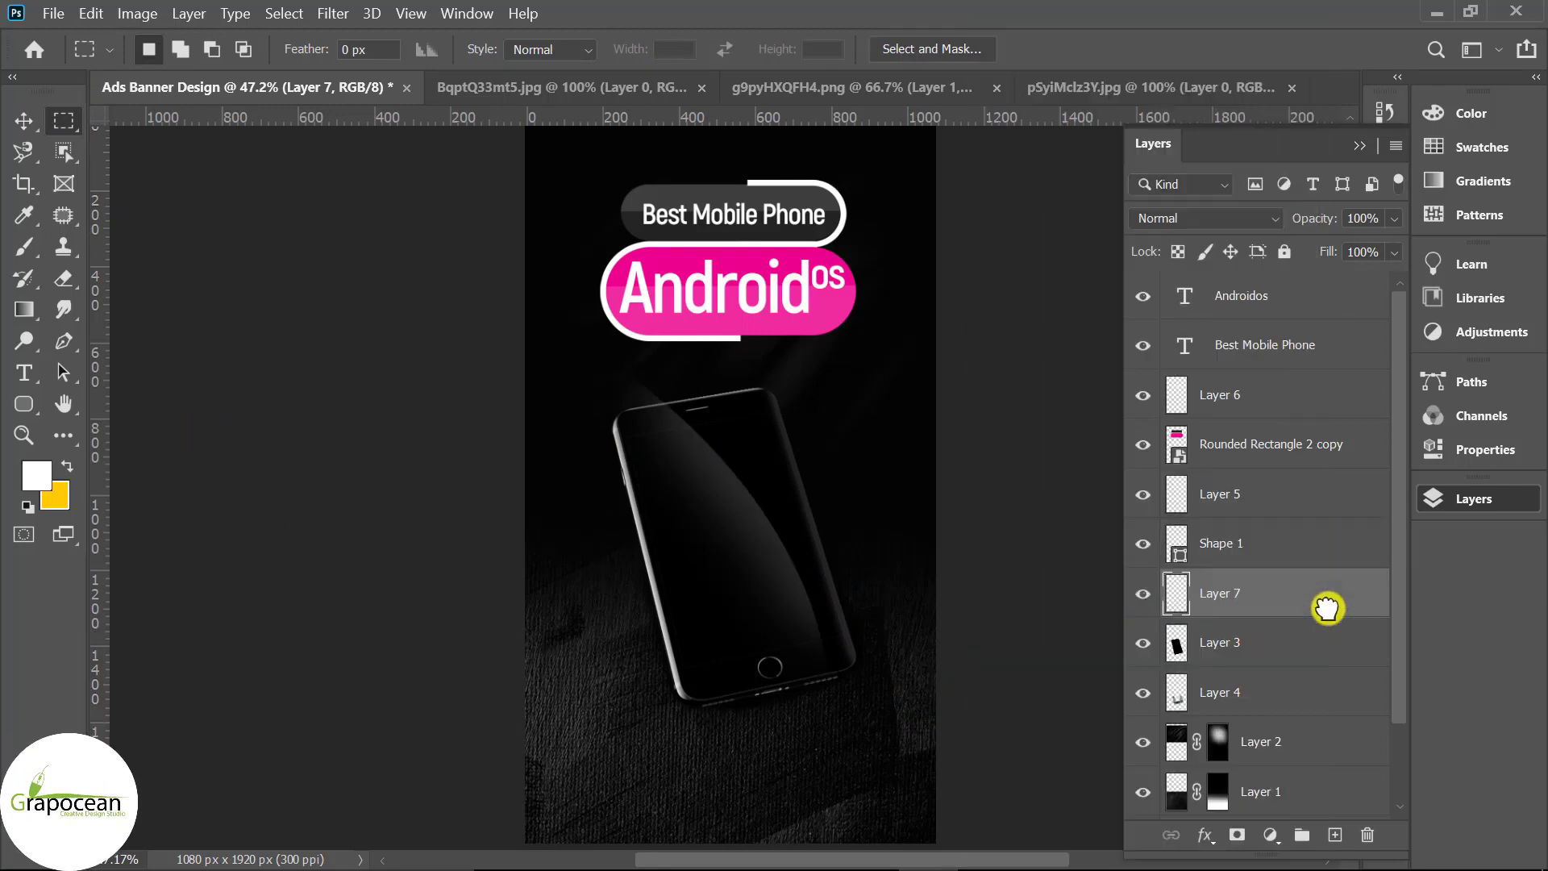
right_click(1322, 604)
left_click(1004, 579)
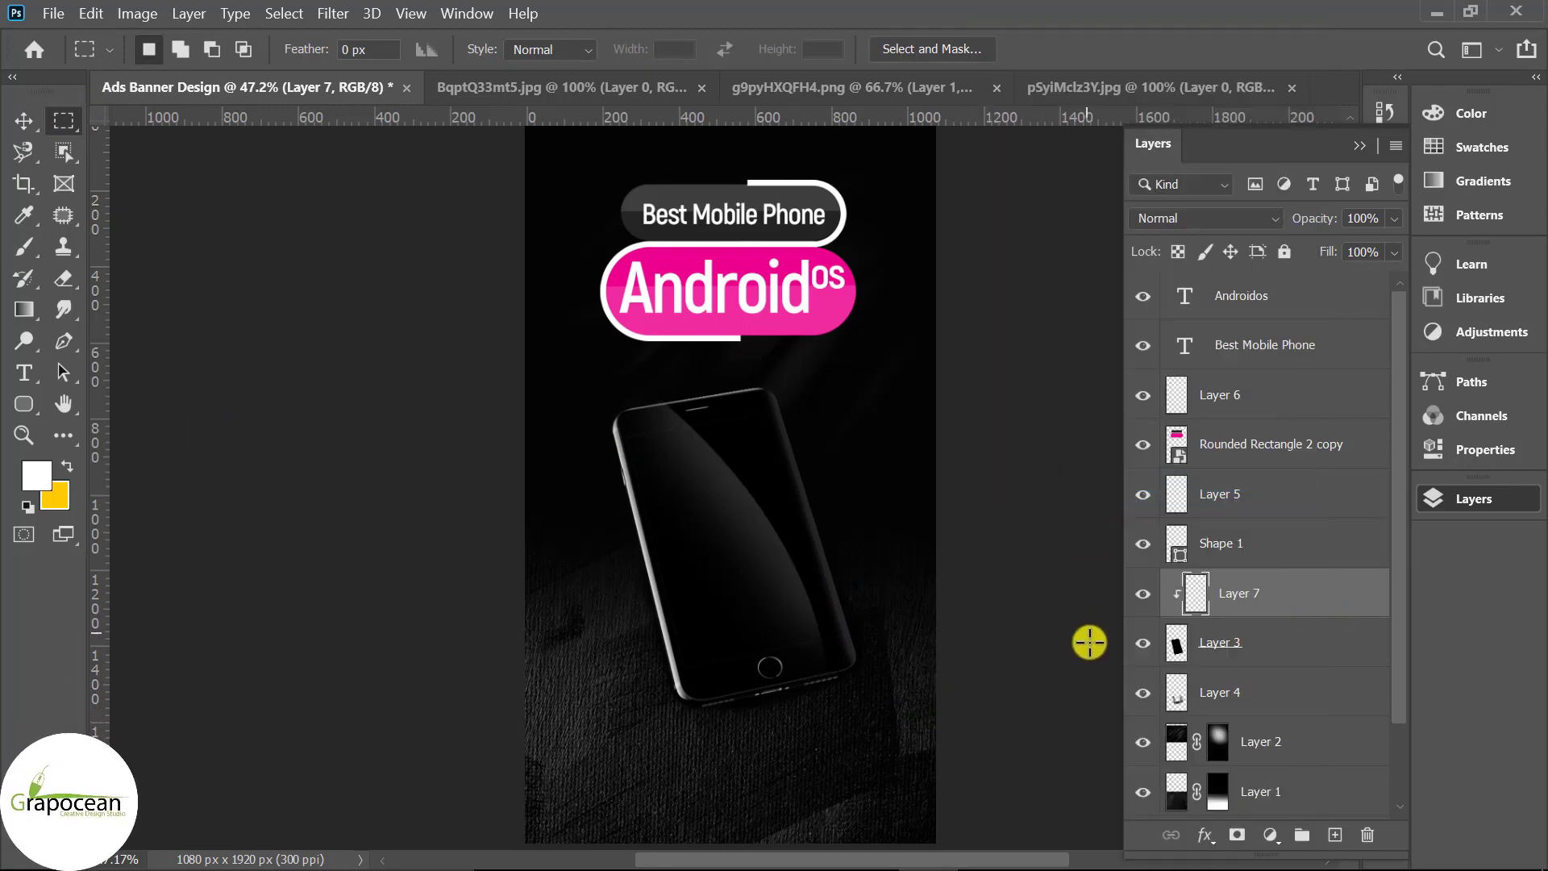
Step: Shift the phone with its shadow and glare slightly upward under the title
scroll(1093, 650, "down", 3)
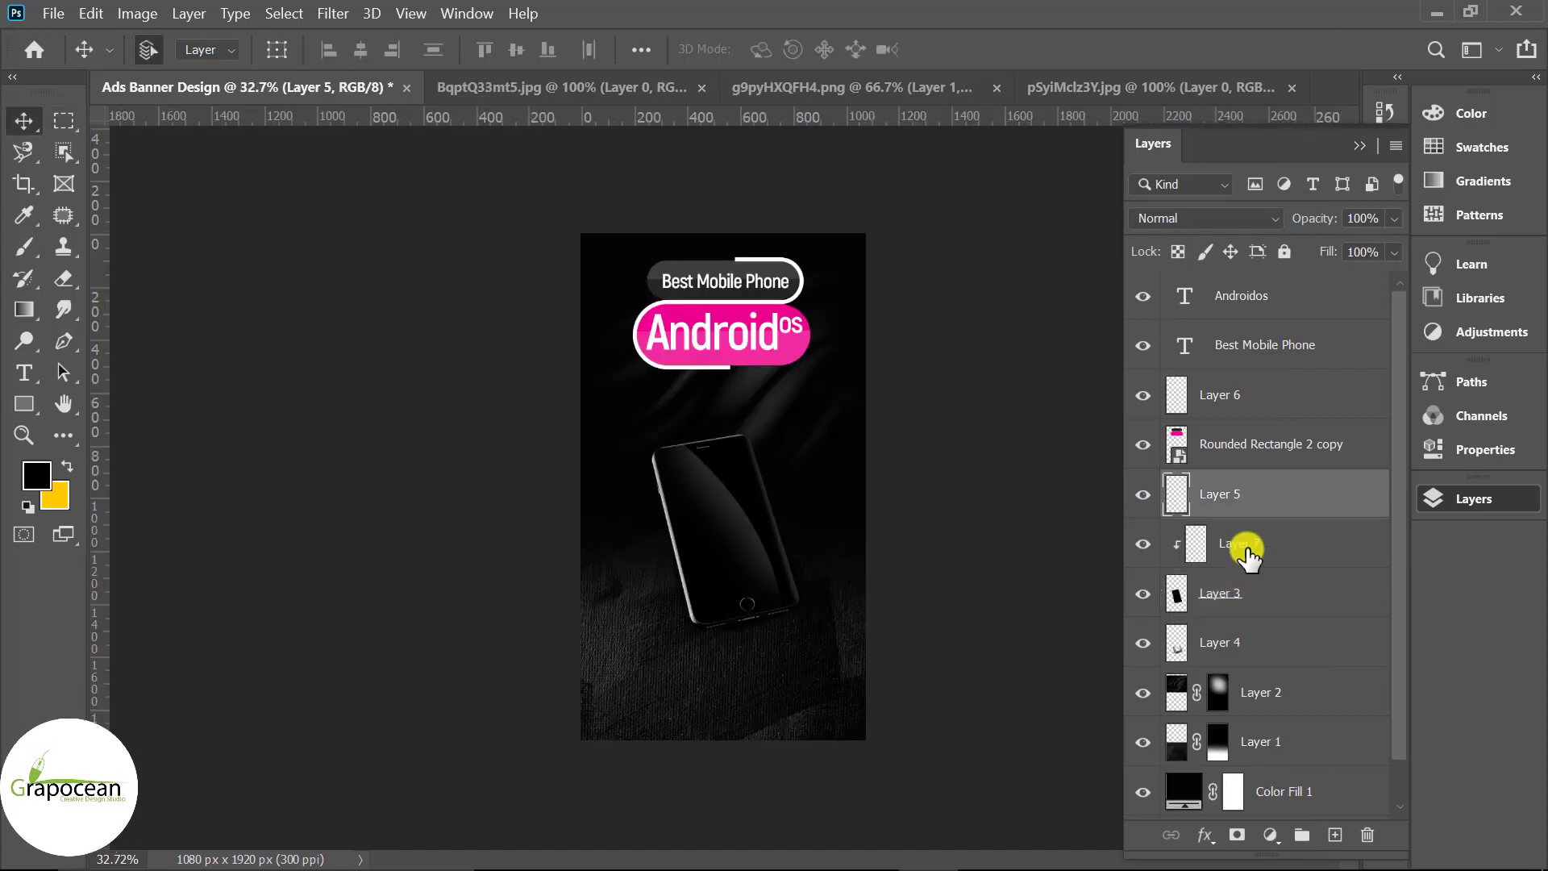
left_click(1244, 643, "shift")
left_click_drag(710, 556, 753, 539)
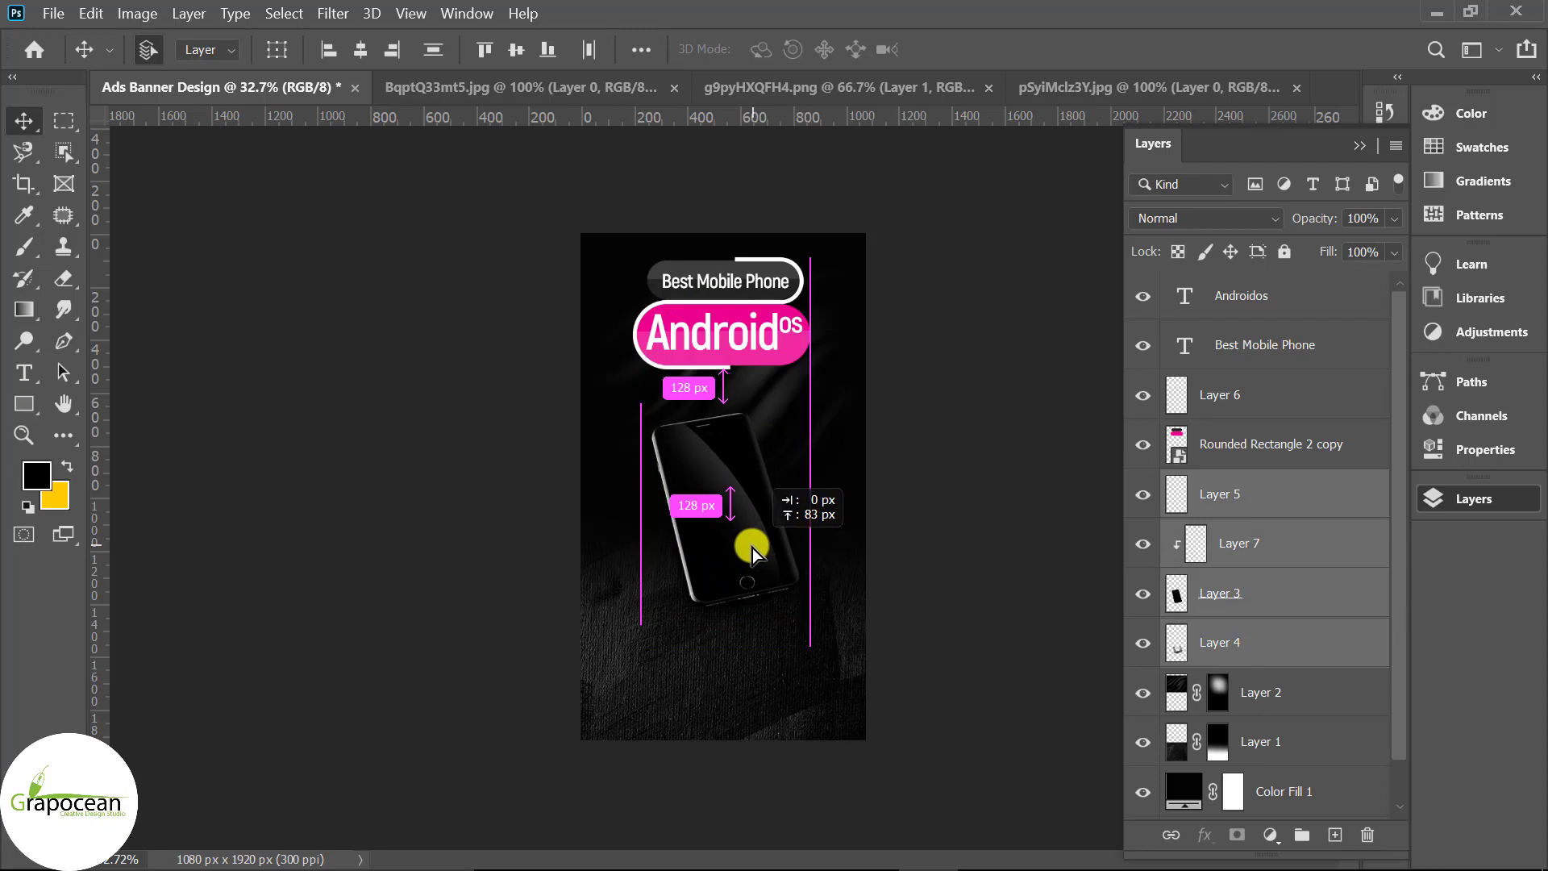
left_click_drag(754, 539, 753, 549)
scroll(807, 596, "down", 2)
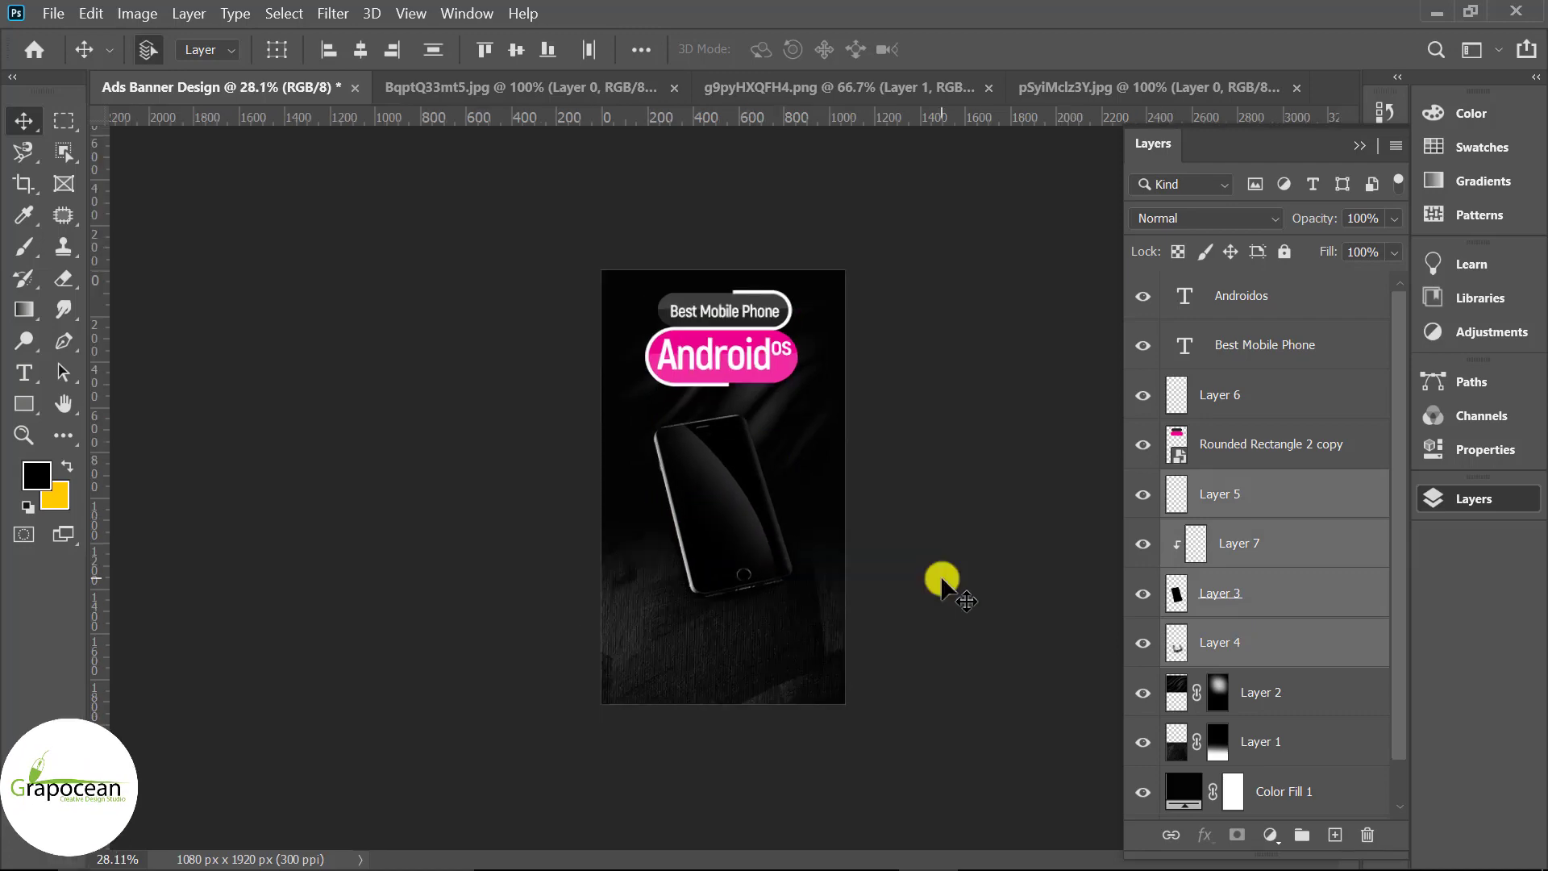
left_click(53, 13)
Step: Open the battery, chip, camera and 4K icon image files
left_click(698, 200)
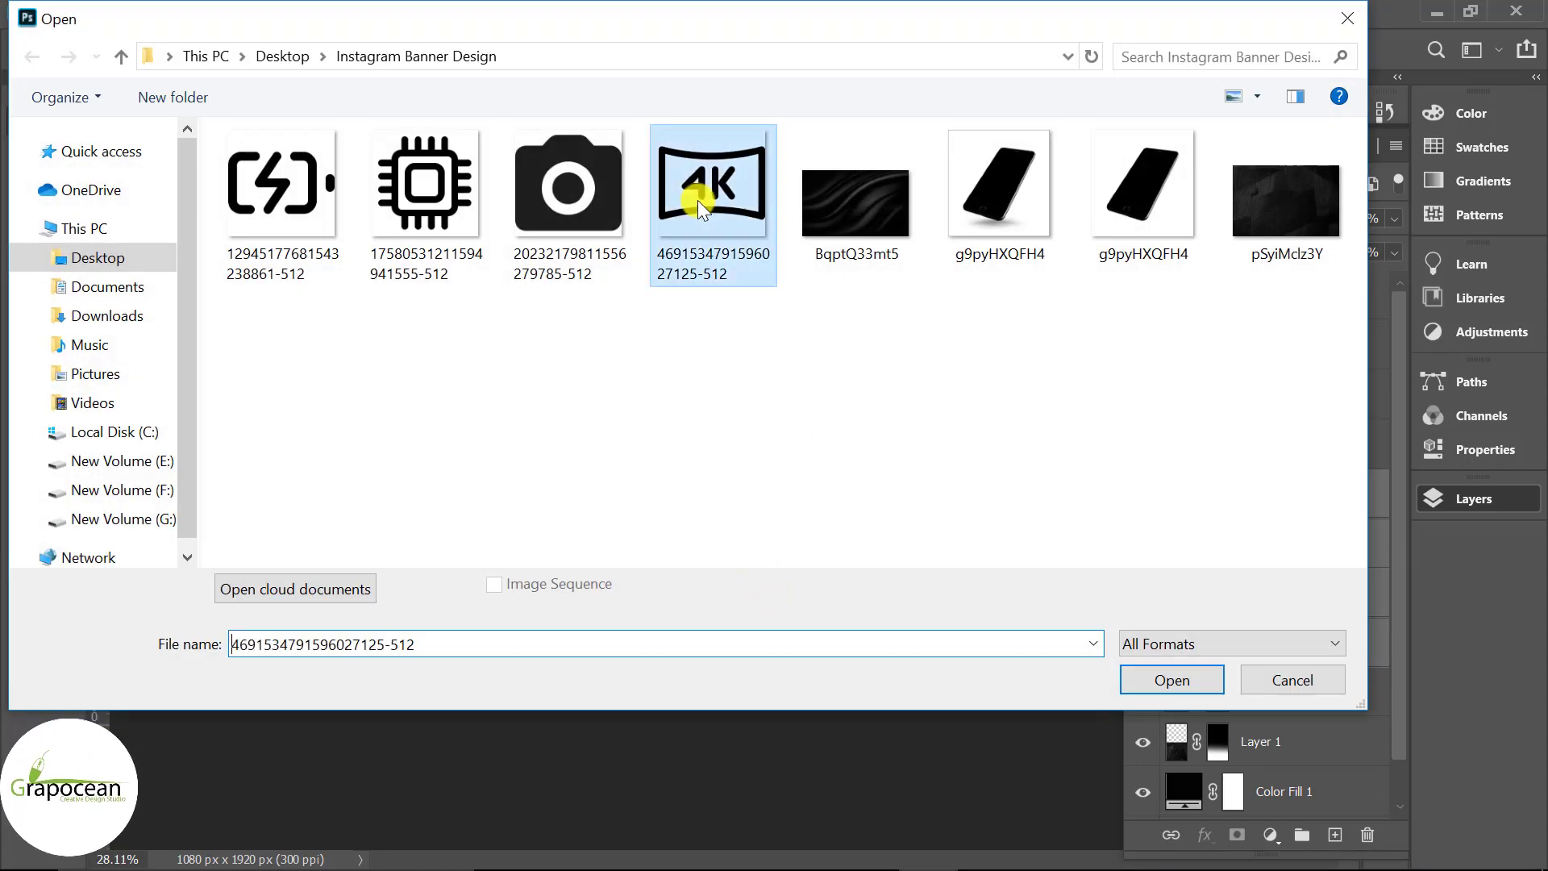
left_click(568, 201, "ctrl")
left_click(433, 210, "ctrl")
left_click(282, 202, "ctrl")
left_click(1172, 681)
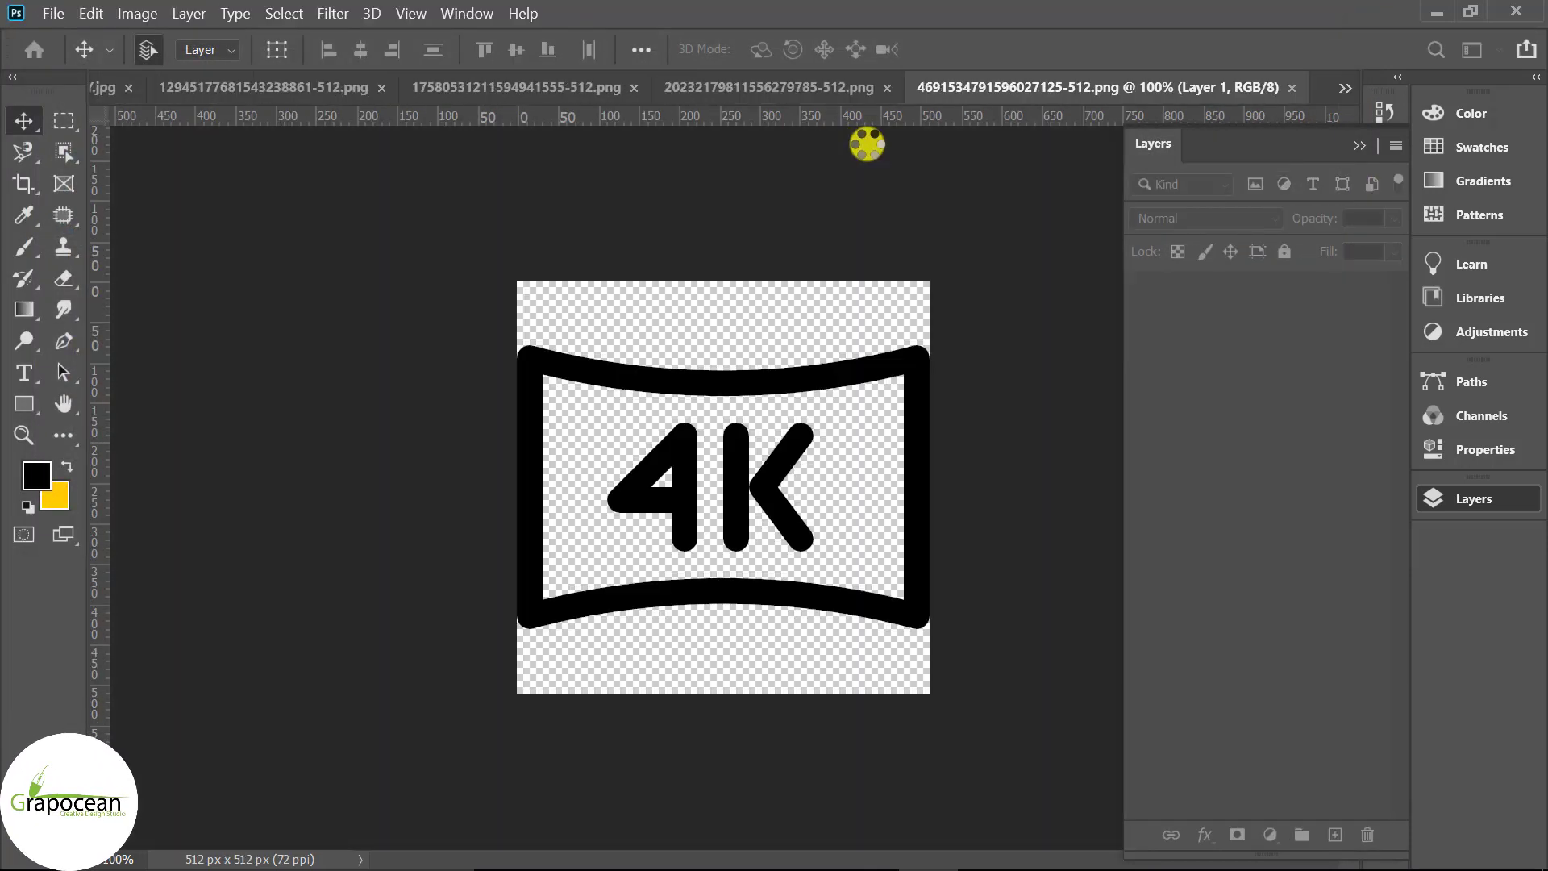
Step: Copy the 4K icon and paste it into the Ads Banner Design document
left_click(53, 13)
key("Right")
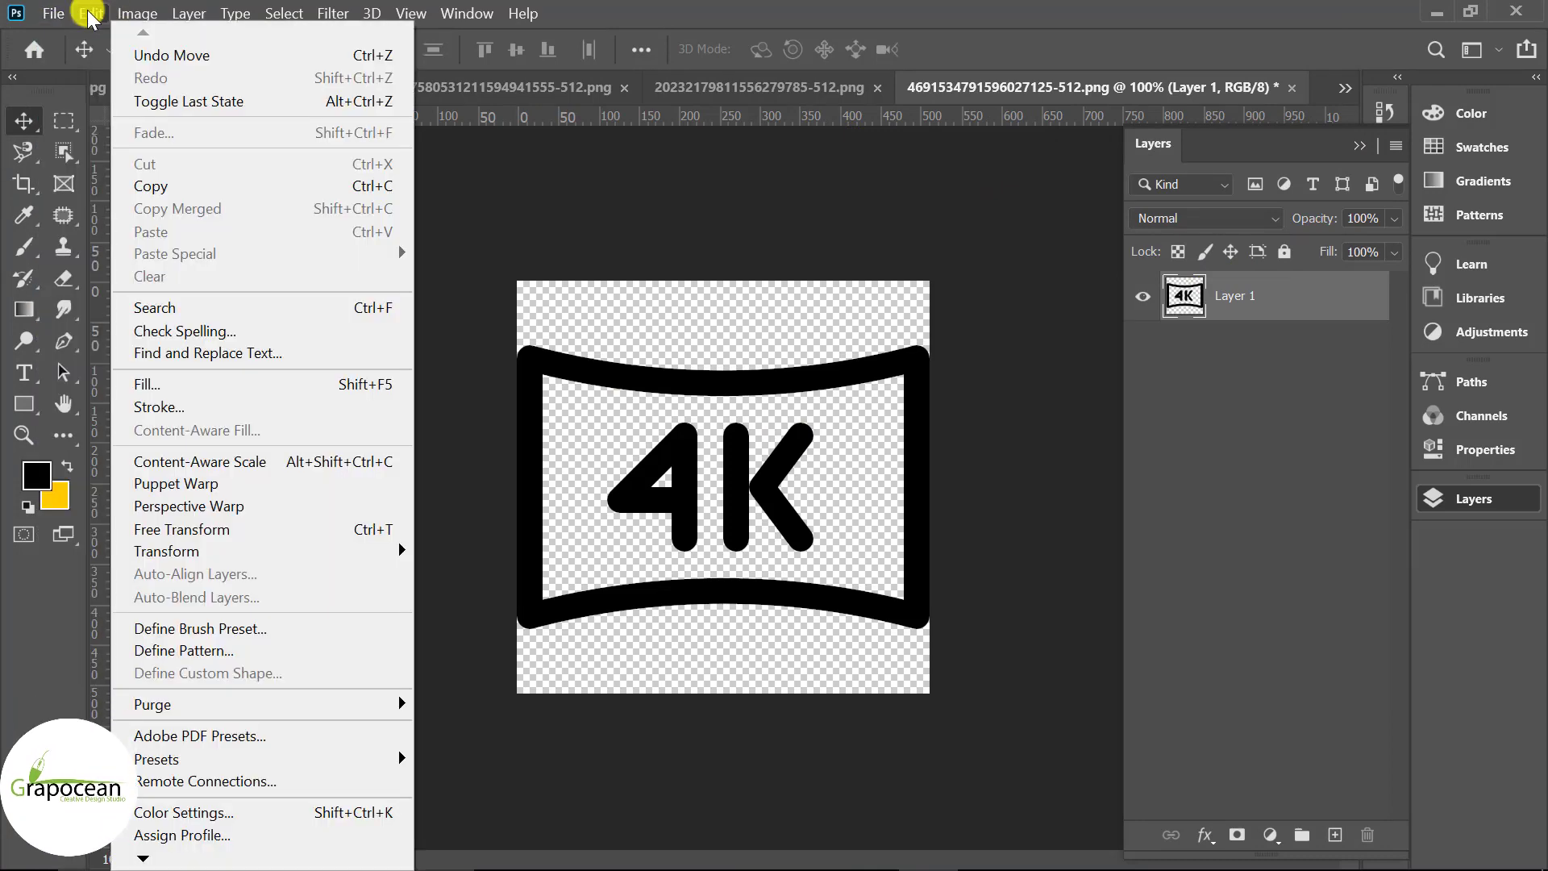
left_click(166, 190)
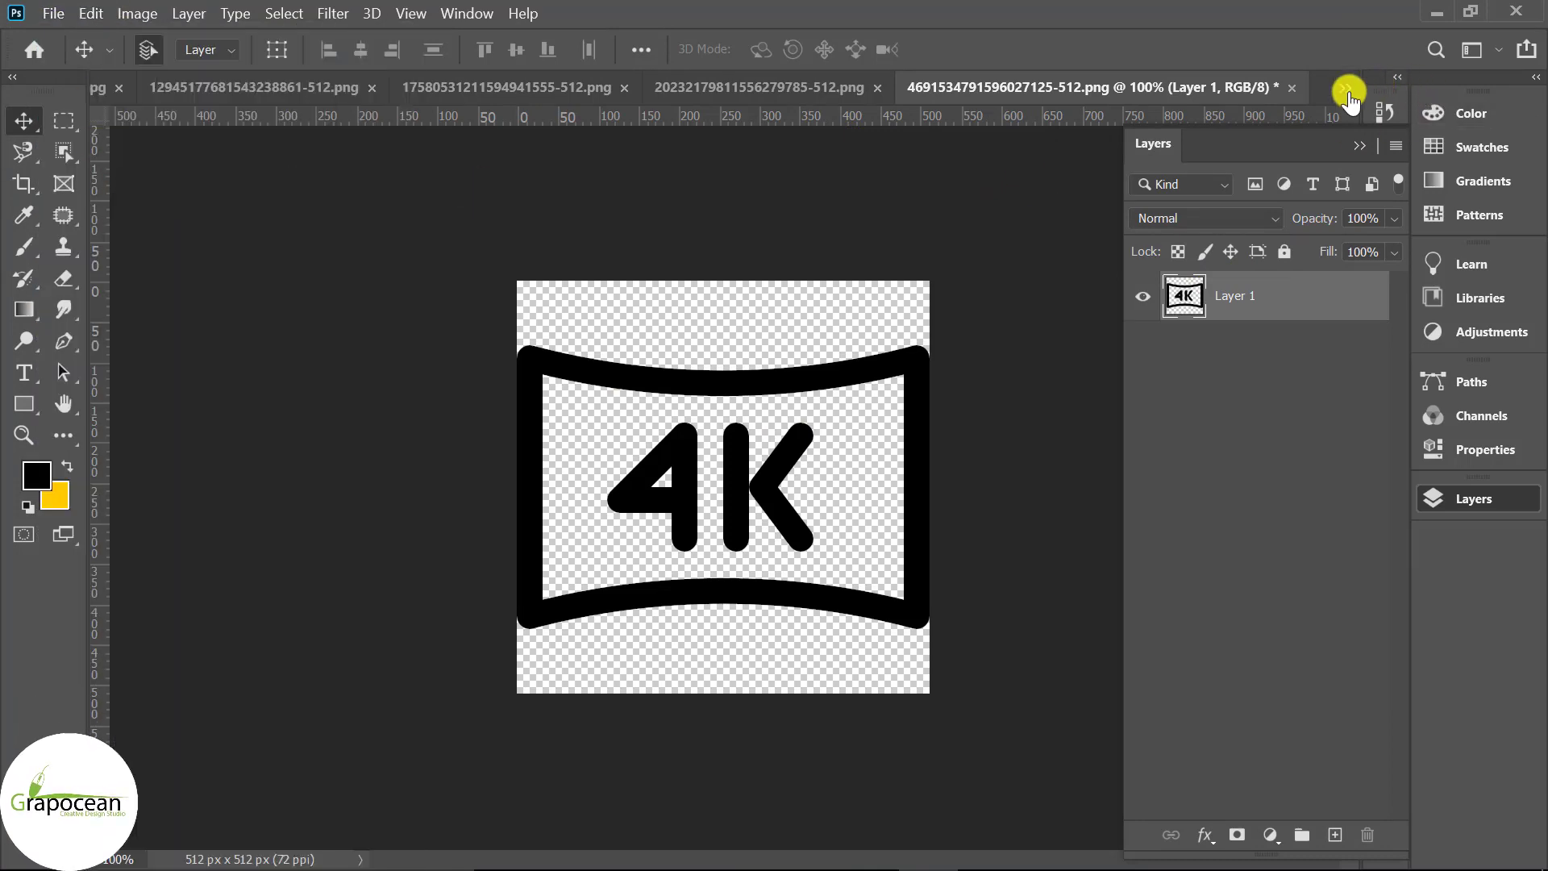
left_click(1348, 96)
left_click(1129, 93)
key("ctrl+v")
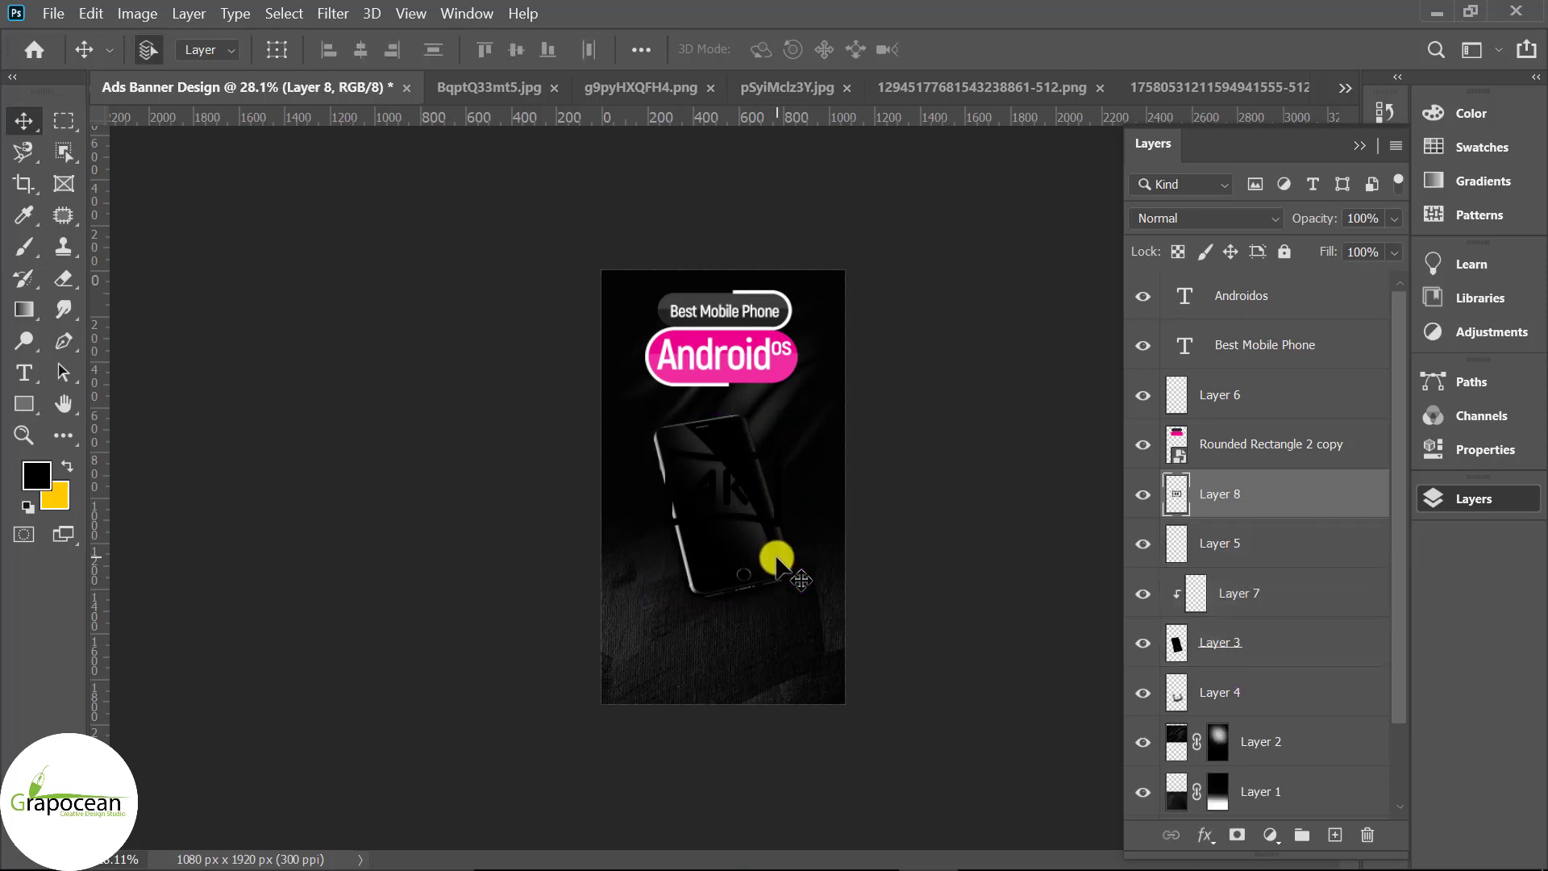
Step: Scale down the pasted 4K icon with Free Transform
key("ctrl+t")
left_click_drag(781, 545, 762, 513)
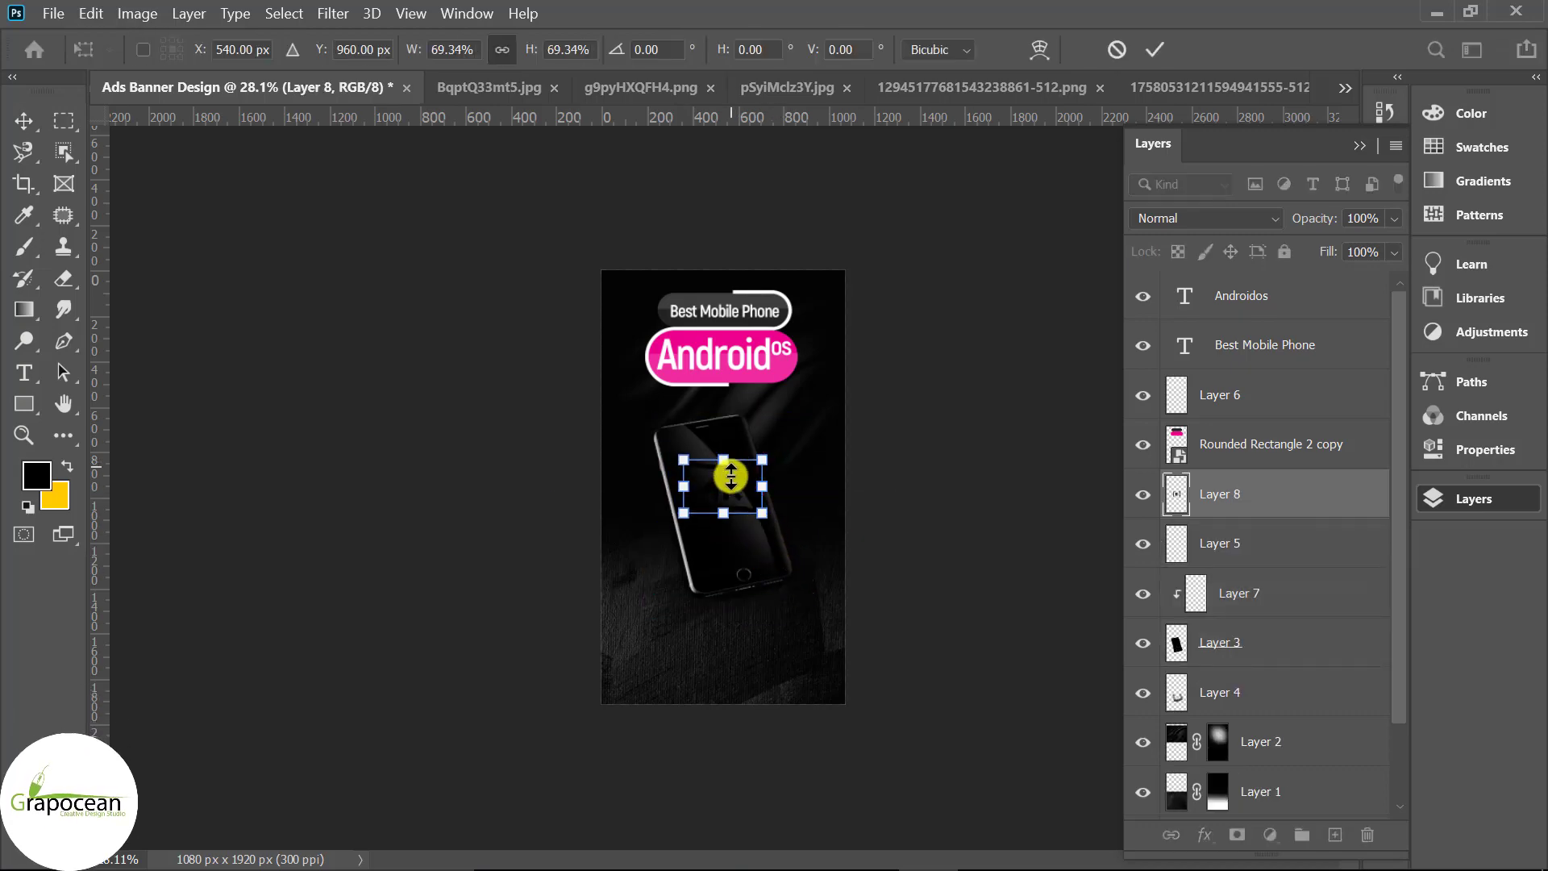
left_click(1158, 45)
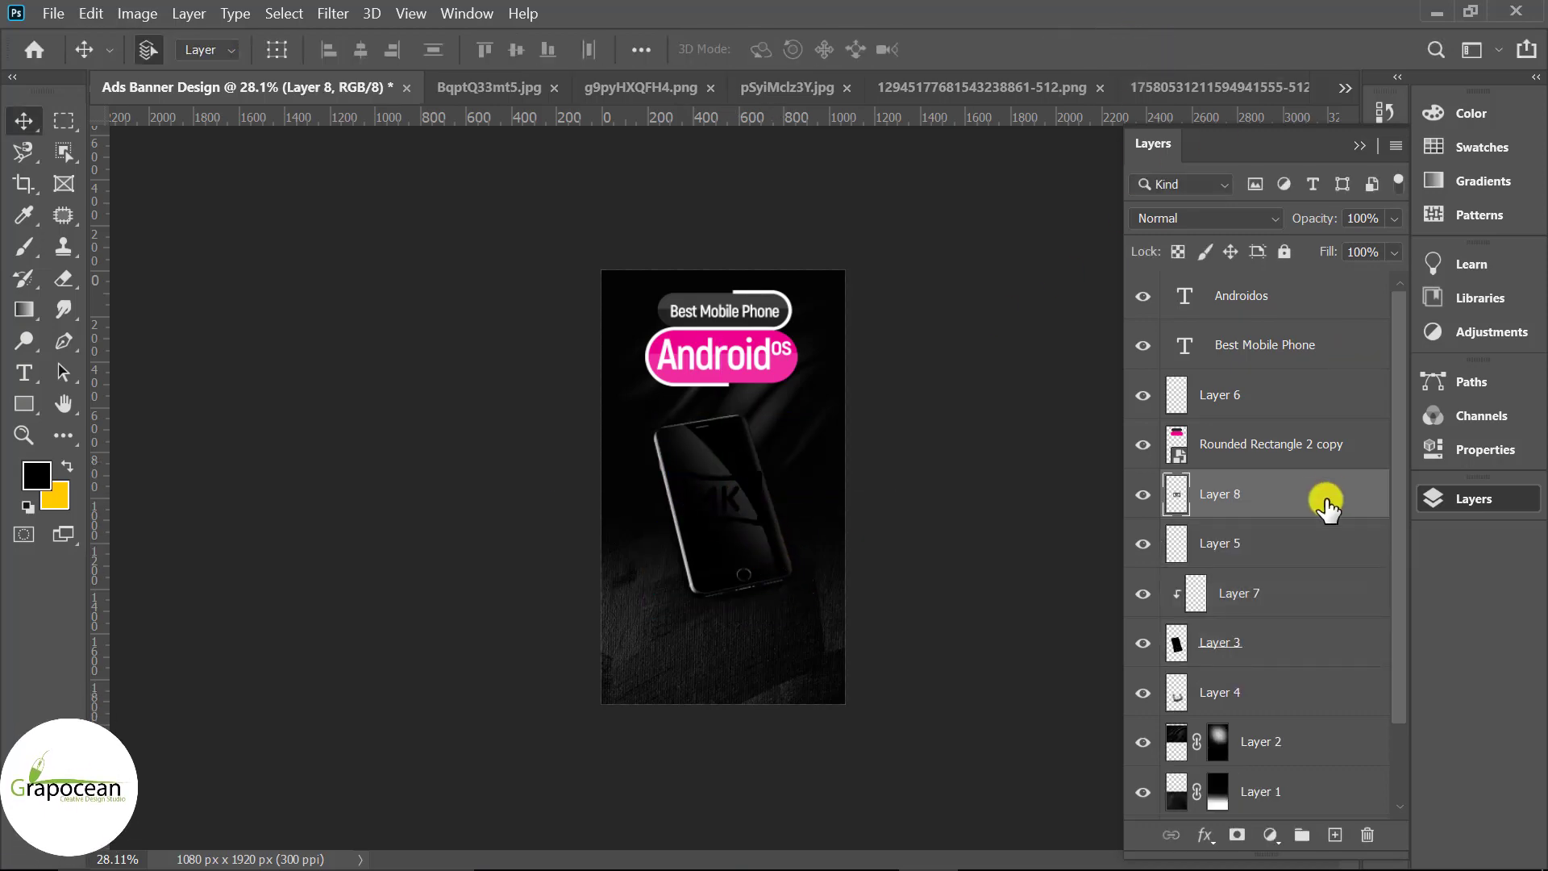
Step: Give the 4K layer a white Color Overlay layer style
right_click(1326, 494)
left_click(1098, 40)
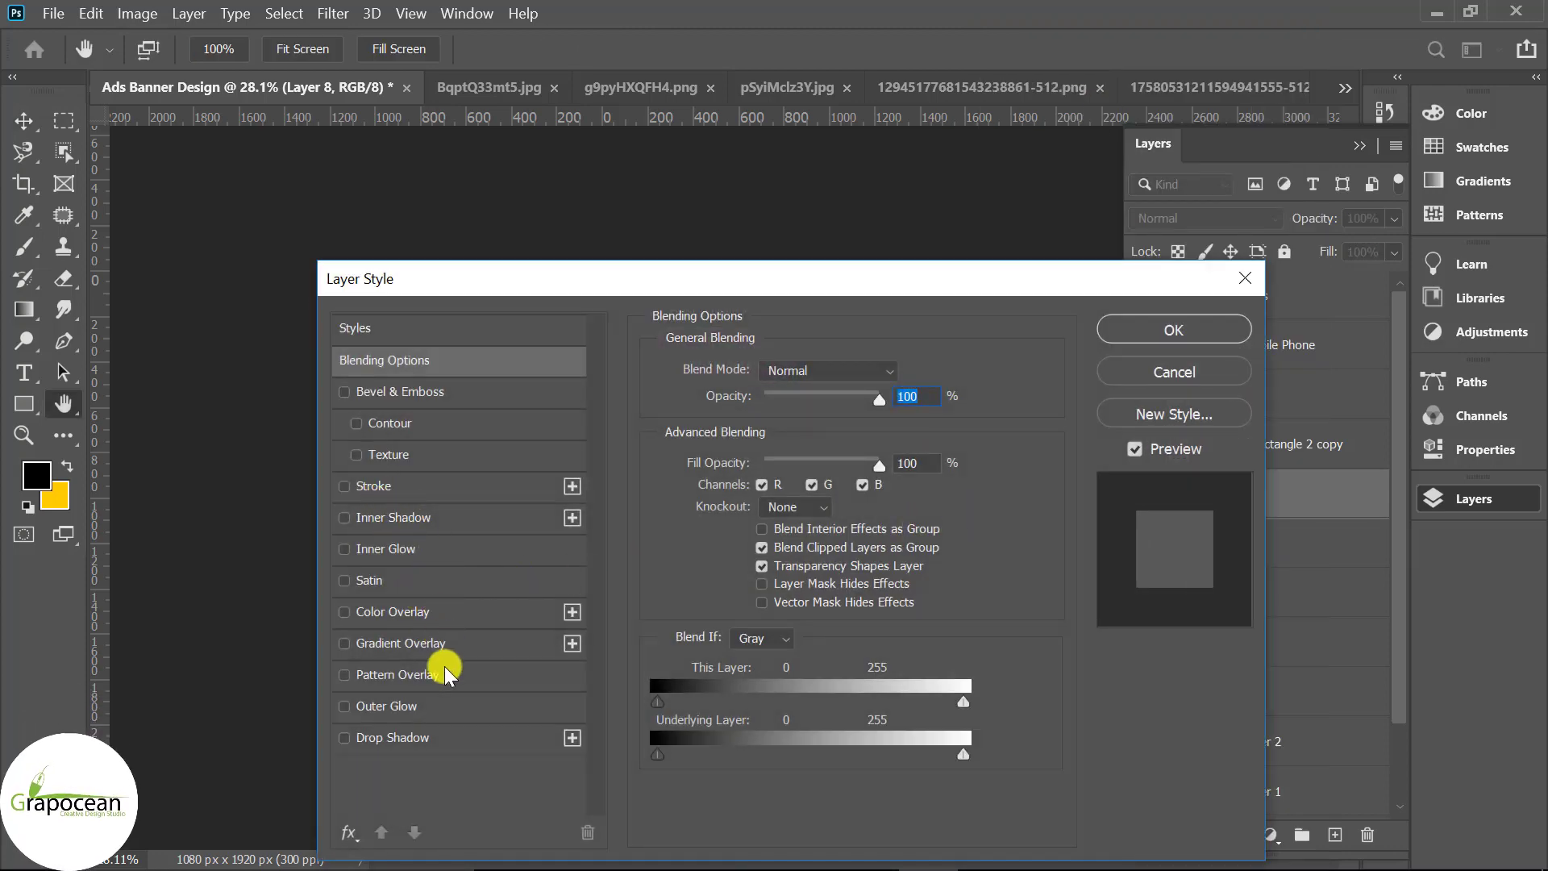
left_click(429, 610)
left_click_drag(791, 279, 1056, 611)
left_click(1172, 702)
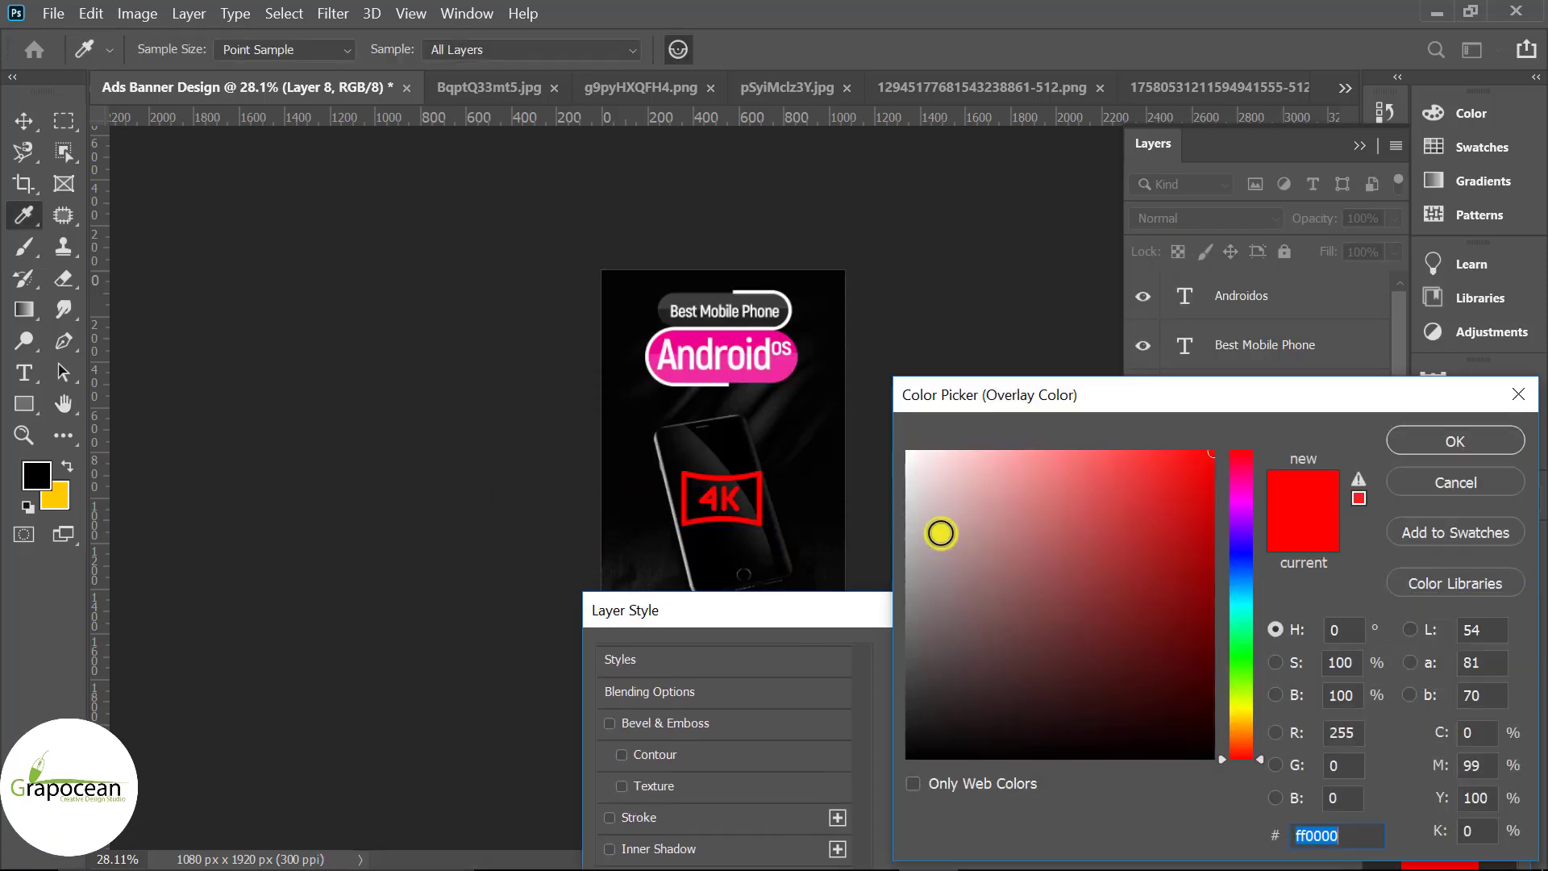
left_click_drag(940, 533, 881, 449)
left_click(1395, 442)
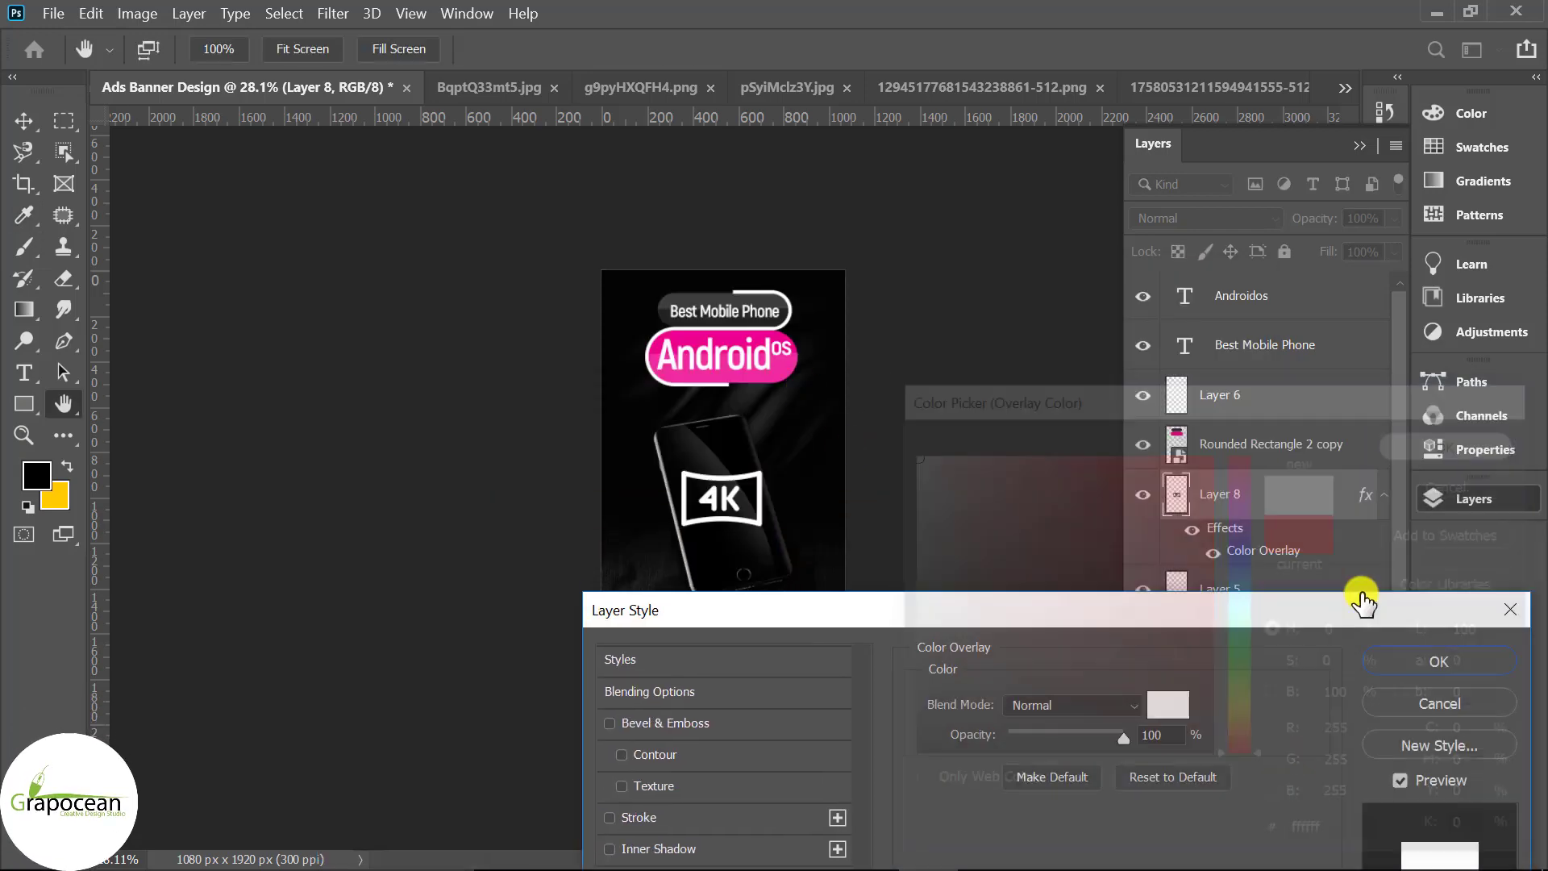
left_click(1441, 665)
Step: Move the 4K graphic to the lower left below the phone and shrink it to about quarter size
key("v")
key("ctrl+t")
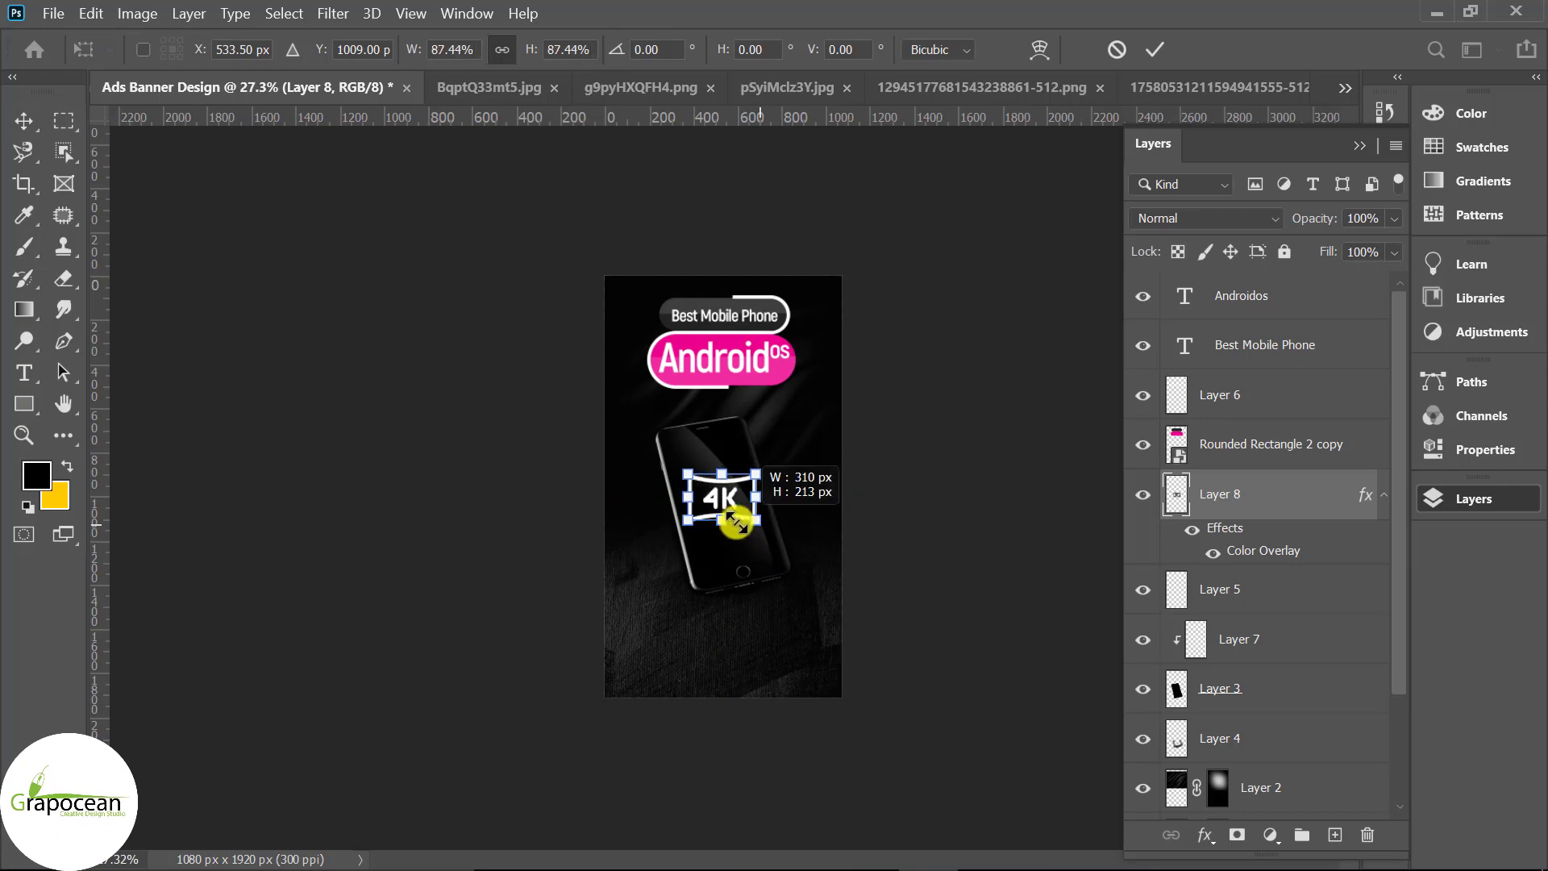
left_click_drag(726, 504, 658, 664)
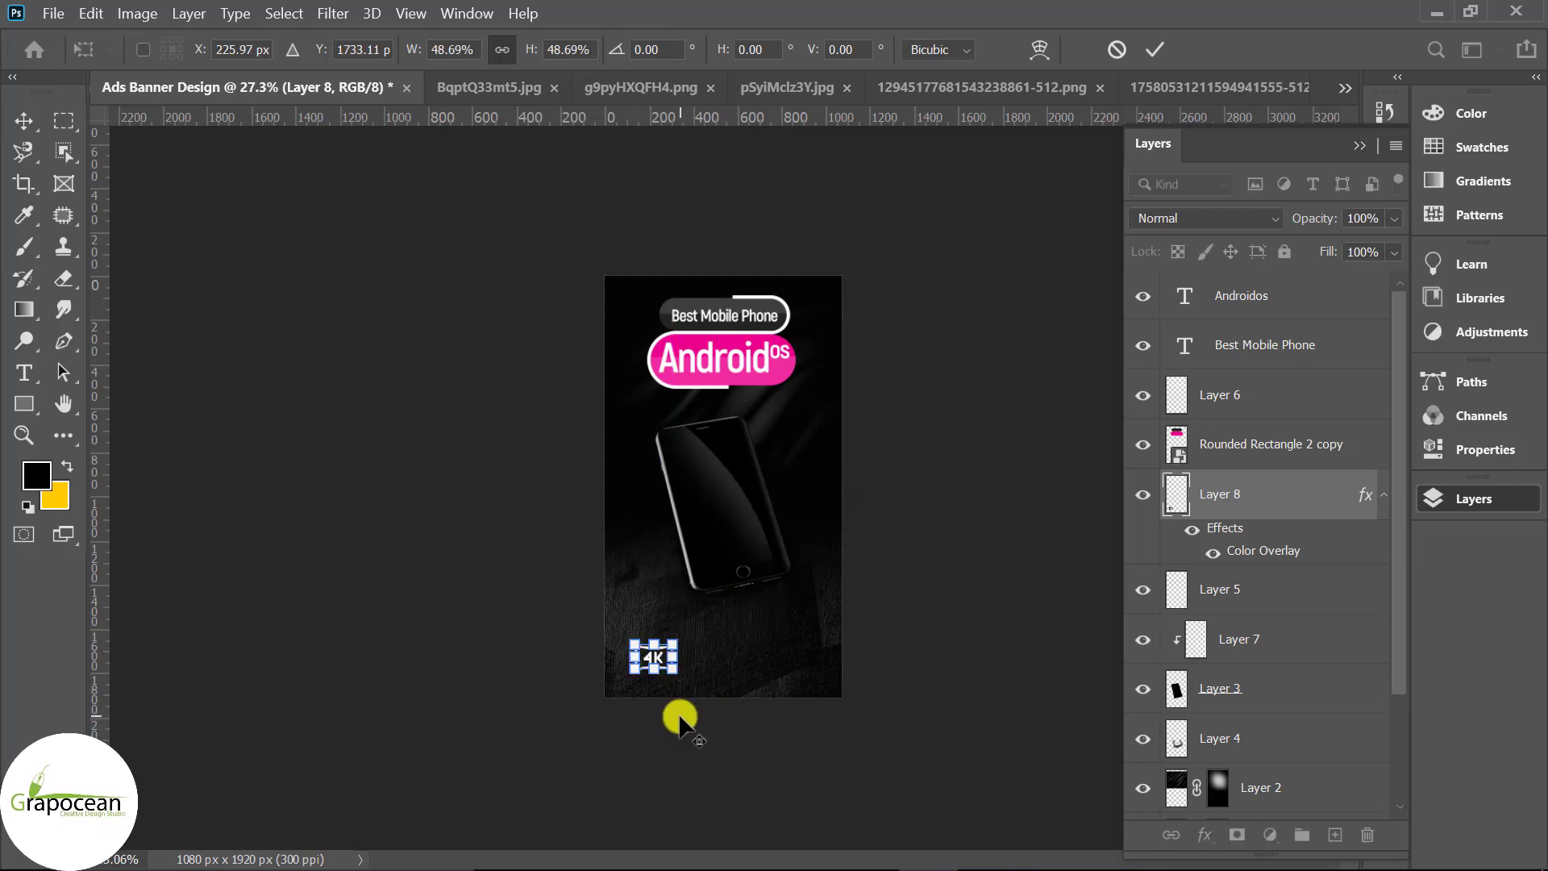
scroll(677, 715, "up", 3)
scroll(643, 734, "down", 2)
scroll(643, 748, "up", 3)
left_click_drag(634, 722, 596, 712)
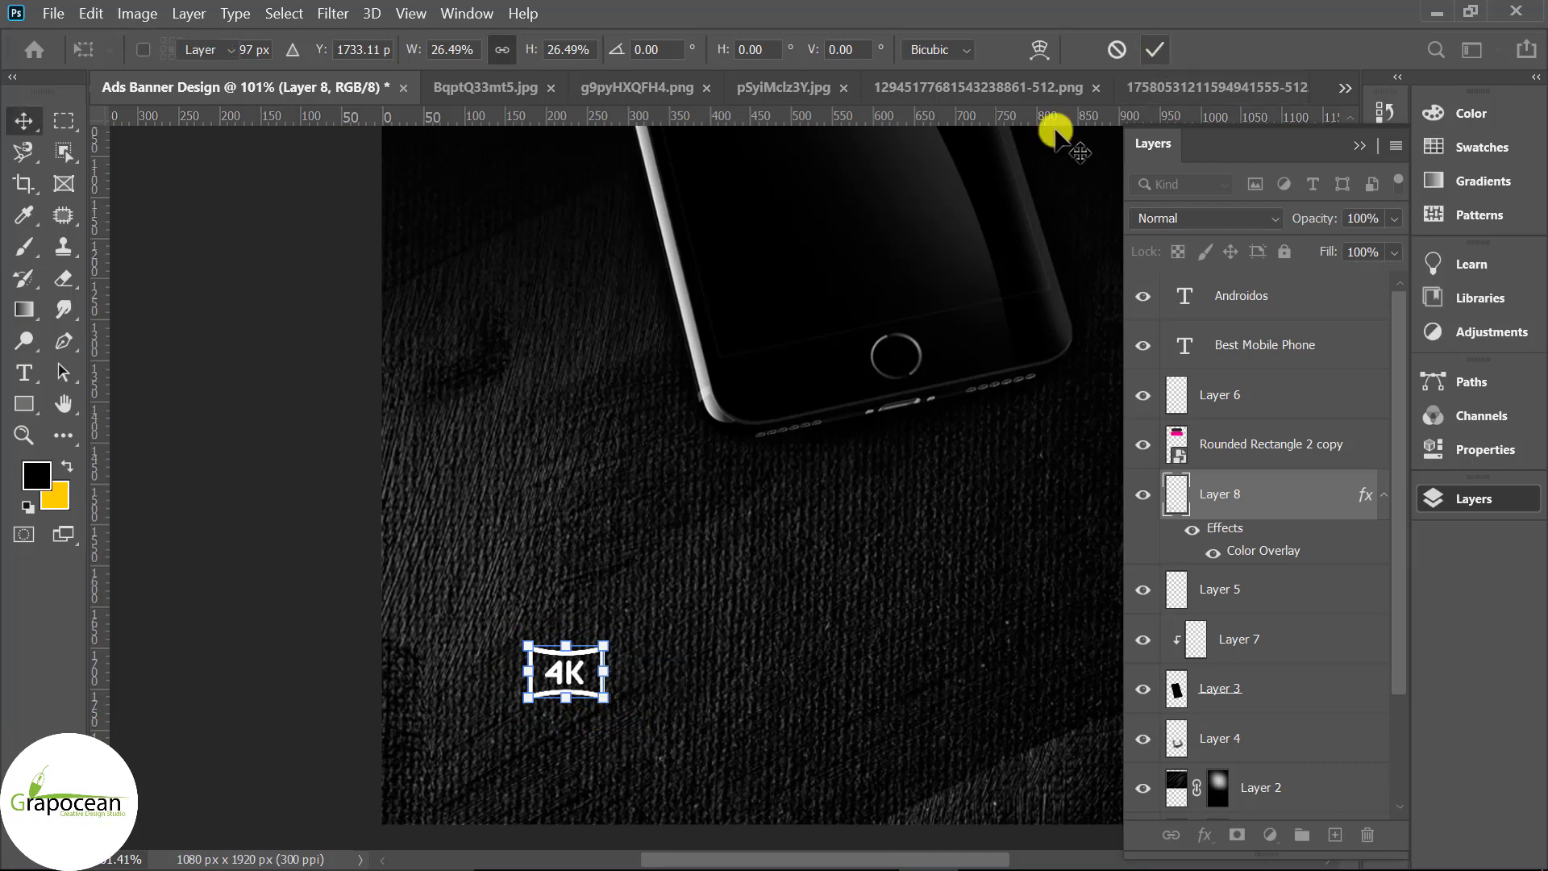
key("Return")
scroll(716, 647, "down", 3)
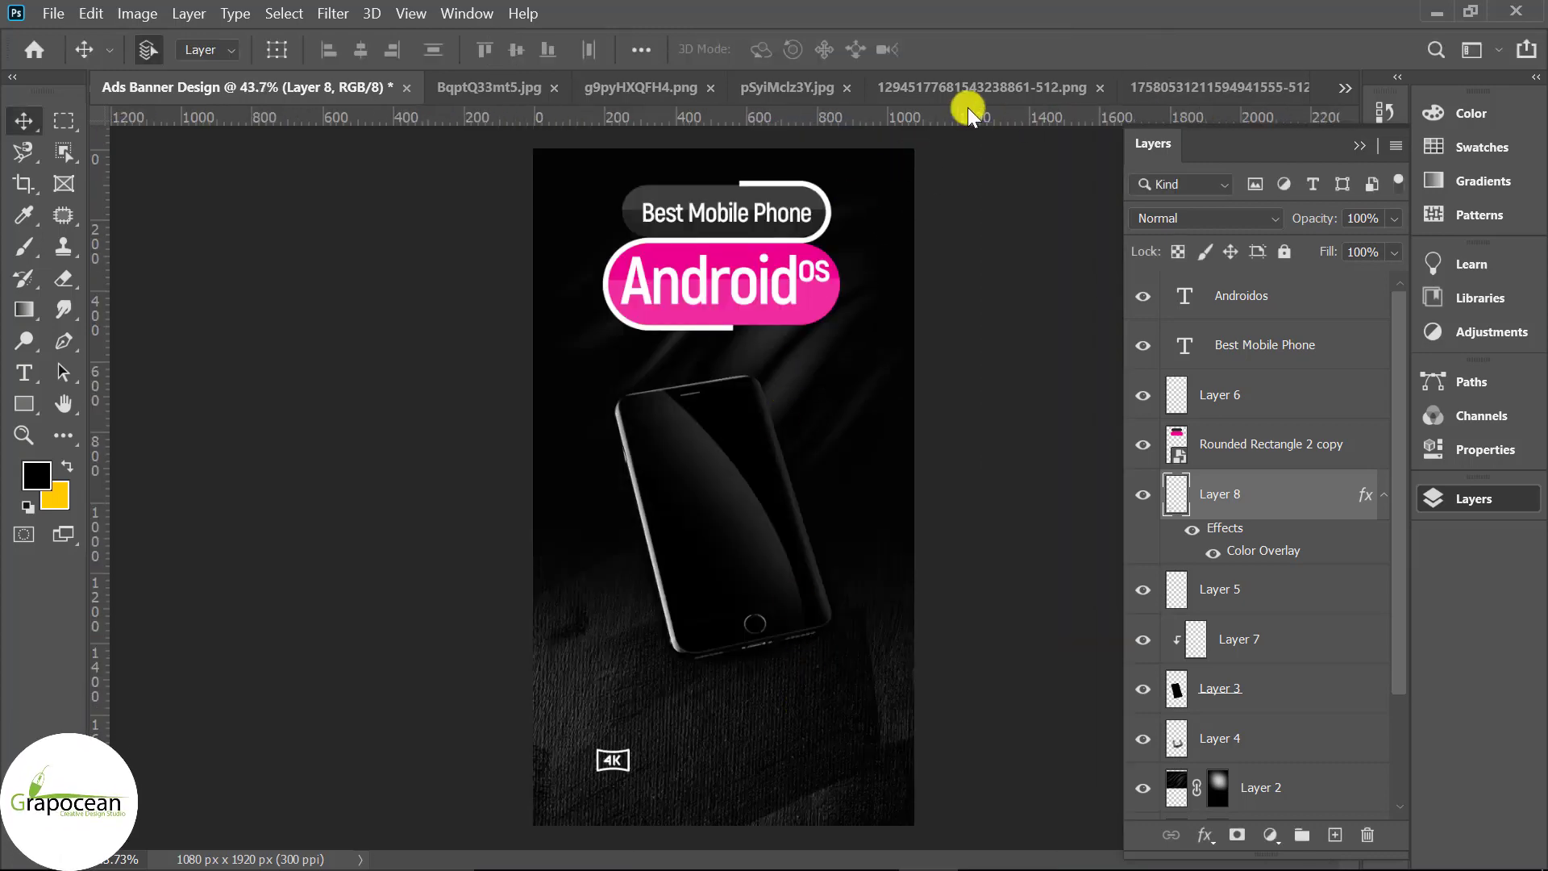
Step: Bring the camera icon from its own document into Ads Banner Design
left_click(1325, 87)
left_click(1166, 246)
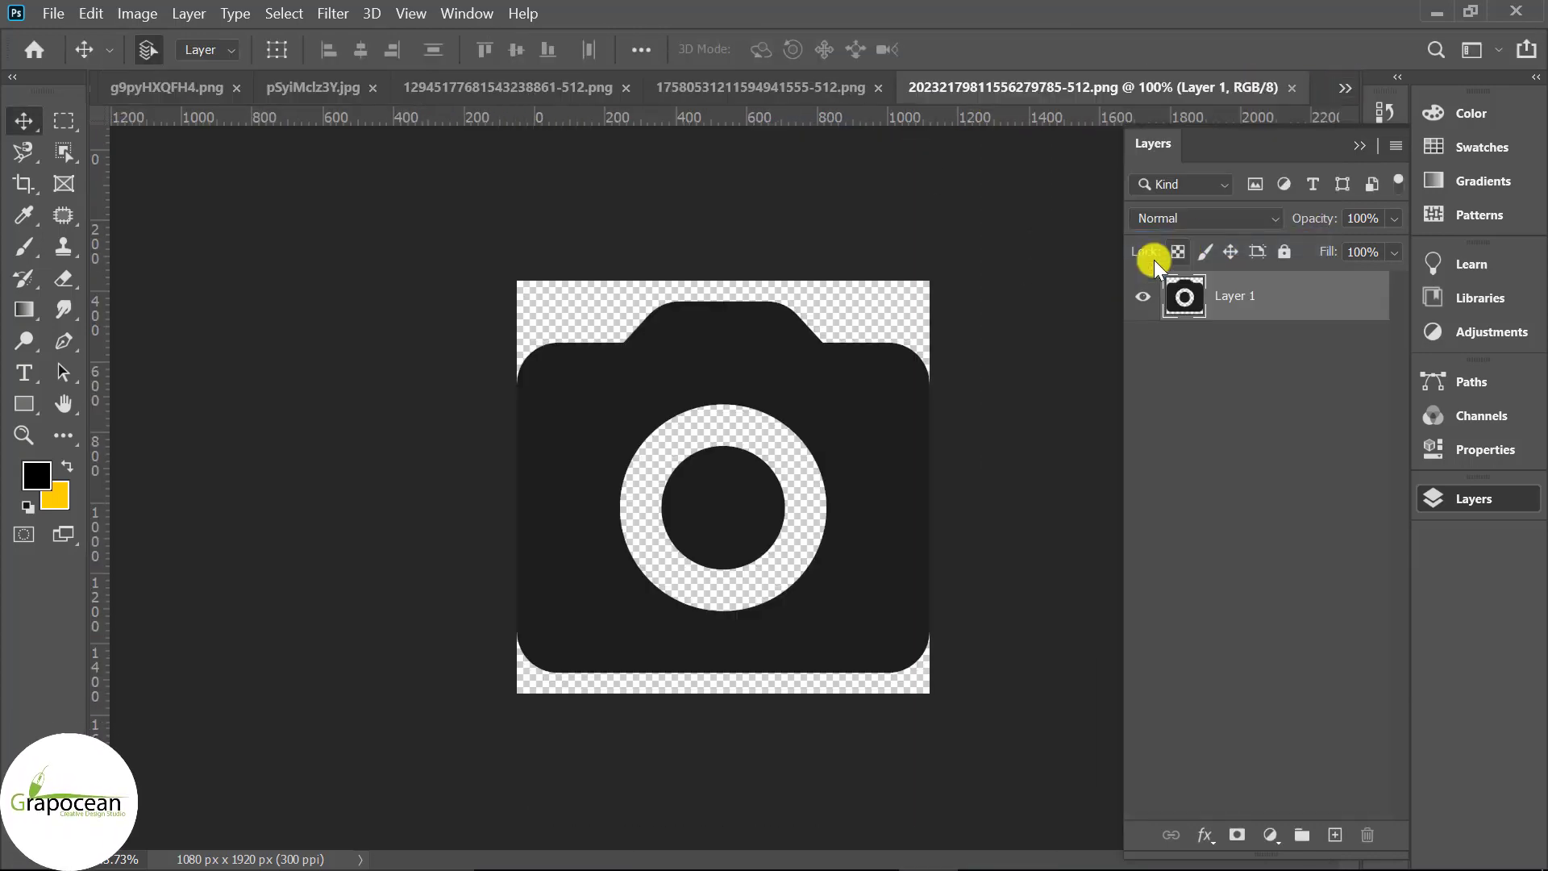
left_click_drag(892, 411, 863, 406)
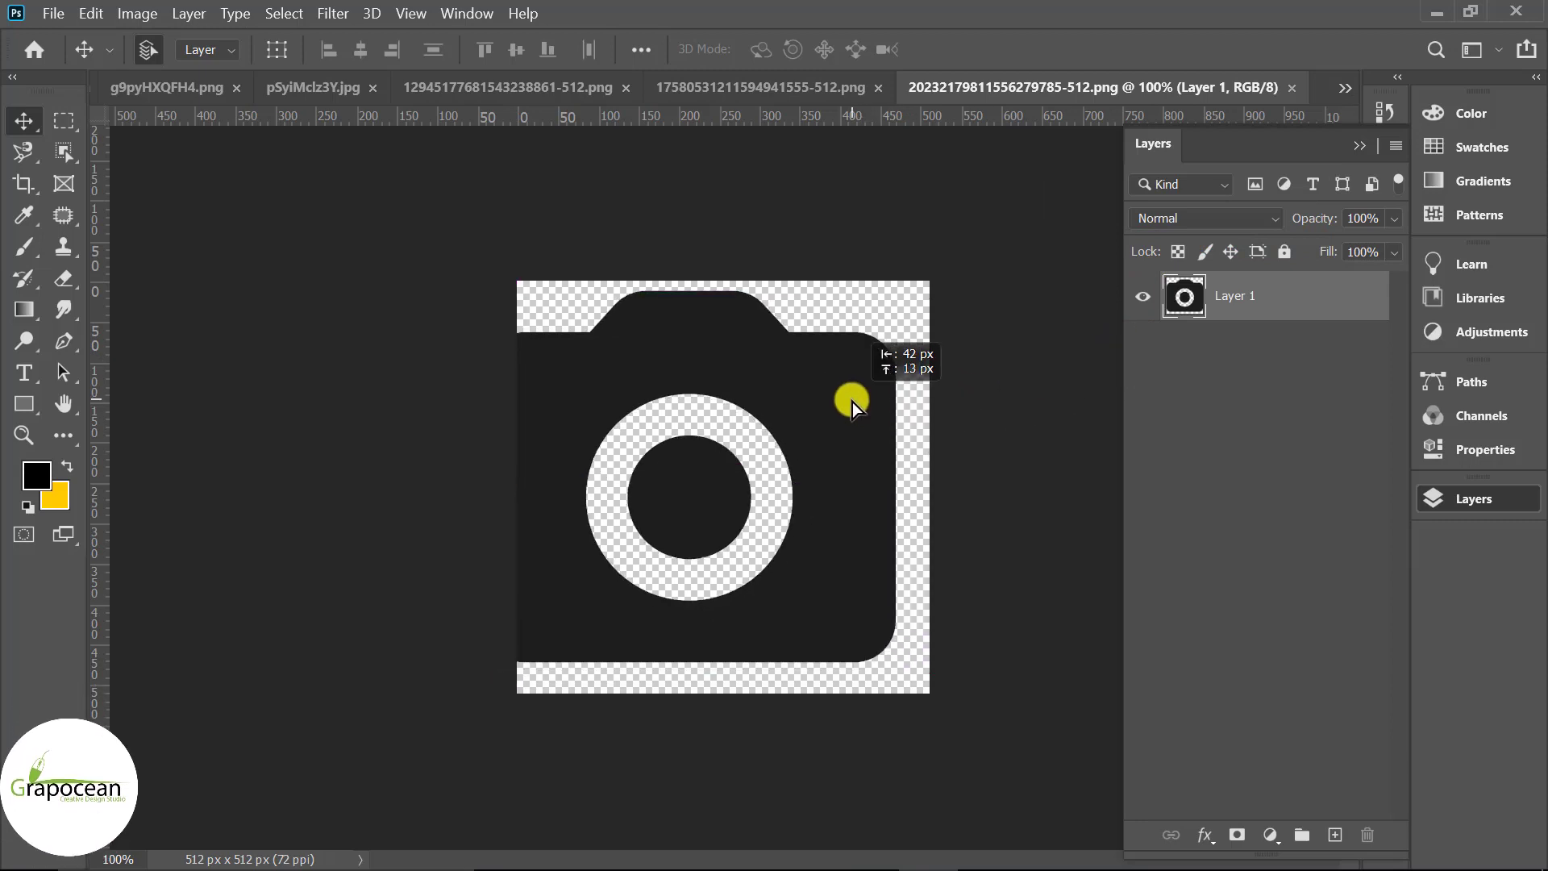
key("ctrl+z")
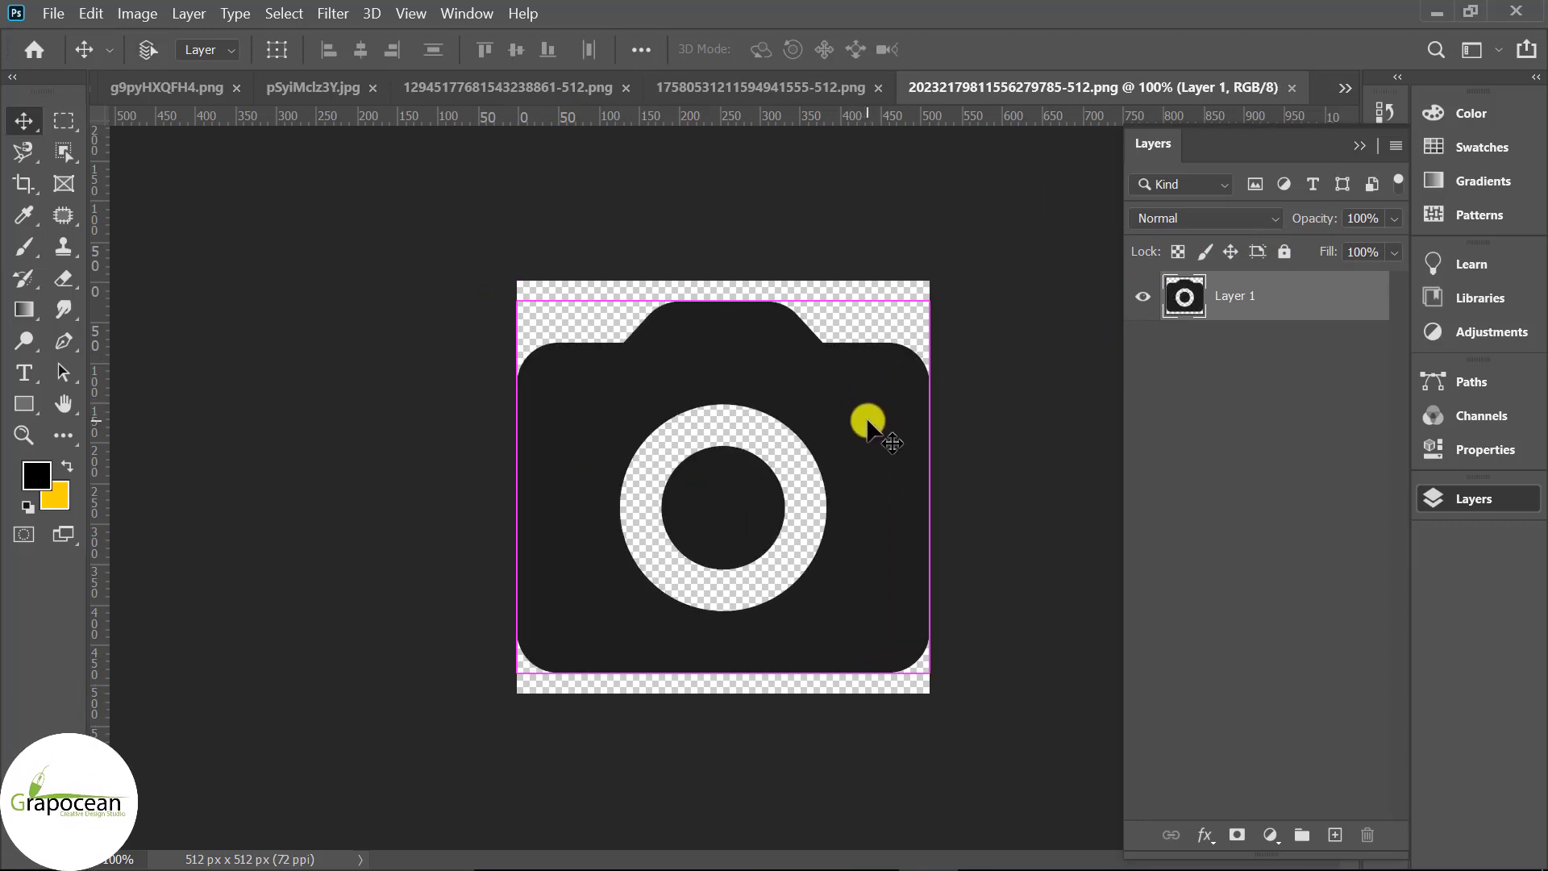
left_click(1344, 87)
left_click(1162, 98)
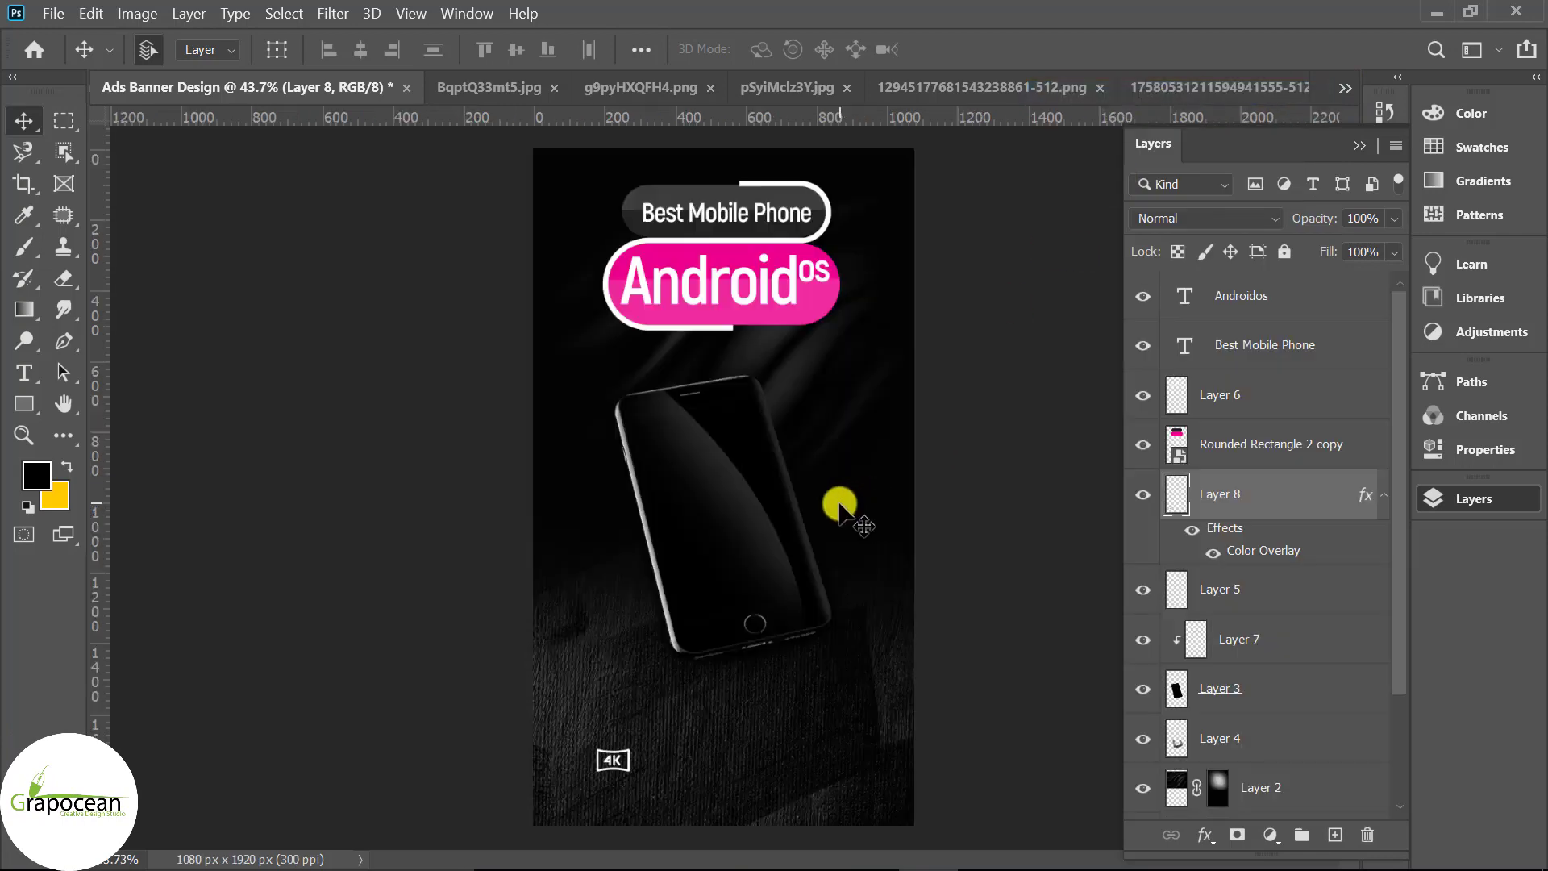
left_click_drag(839, 504, 804, 707)
Step: Scale the camera icon down and position it beside the 4K icon
key("ctrl+t")
left_click_drag(812, 563, 709, 545)
scroll(742, 528, "up", 3)
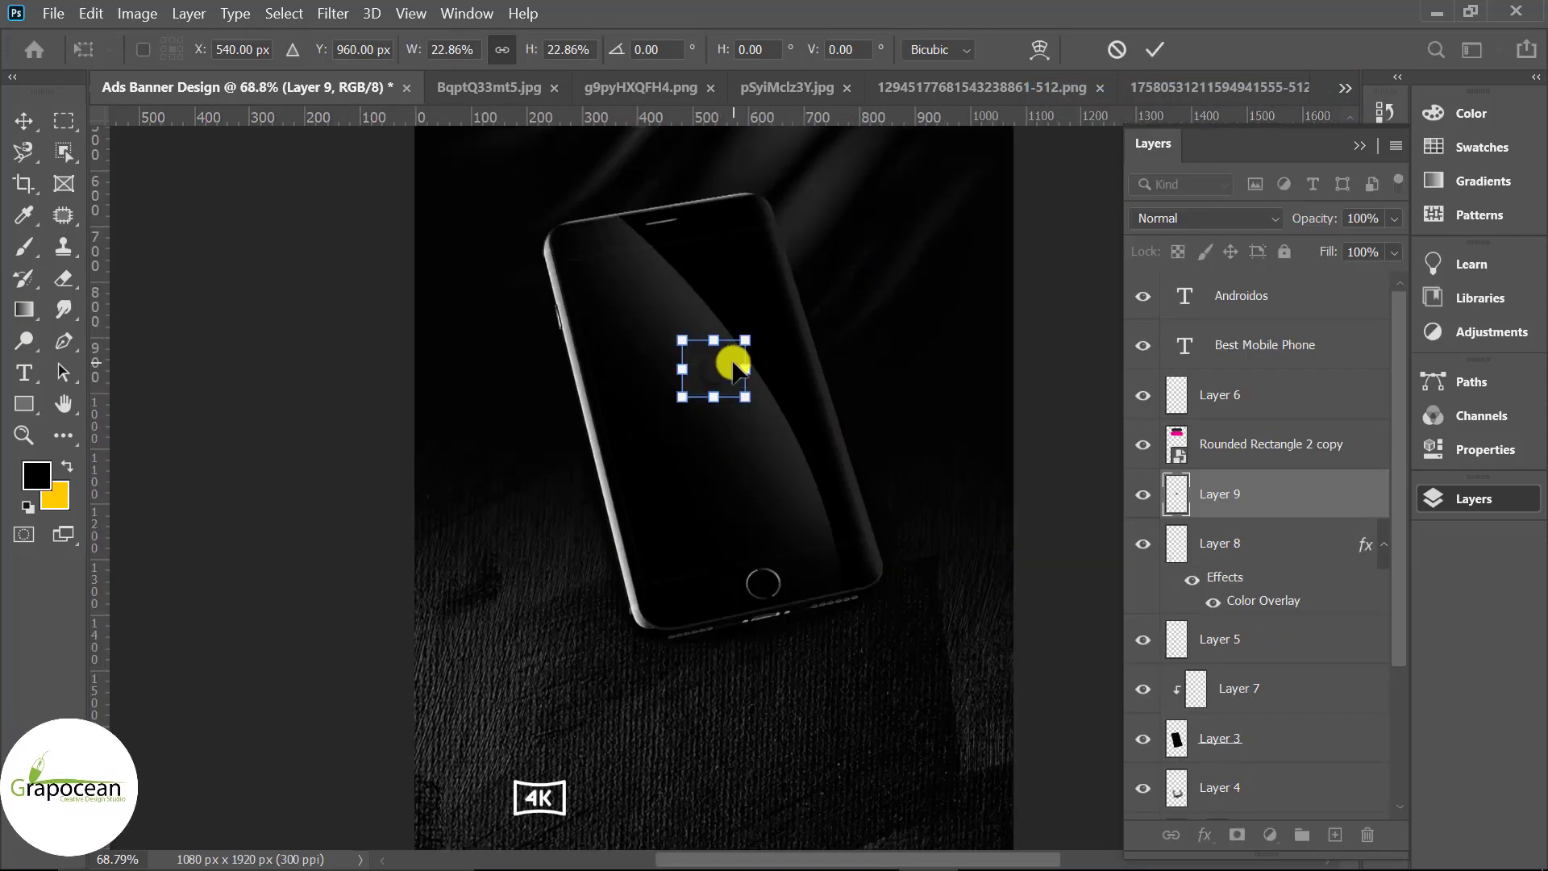
left_click_drag(716, 374, 686, 779)
scroll(714, 716, "up", 2)
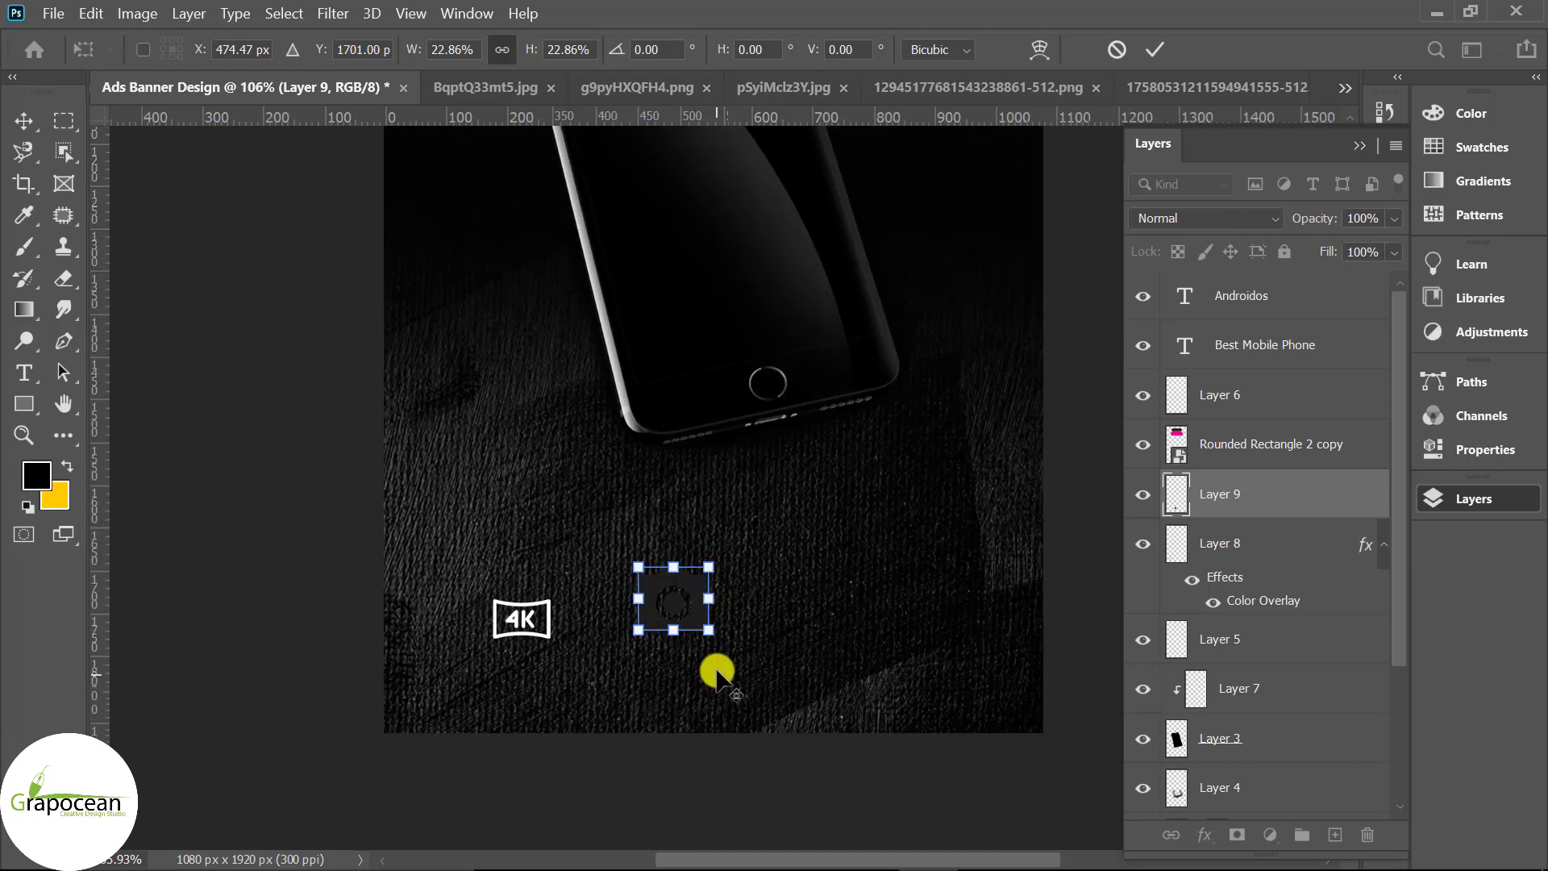
scroll(713, 667, "up", 2)
left_click_drag(701, 623, 691, 611)
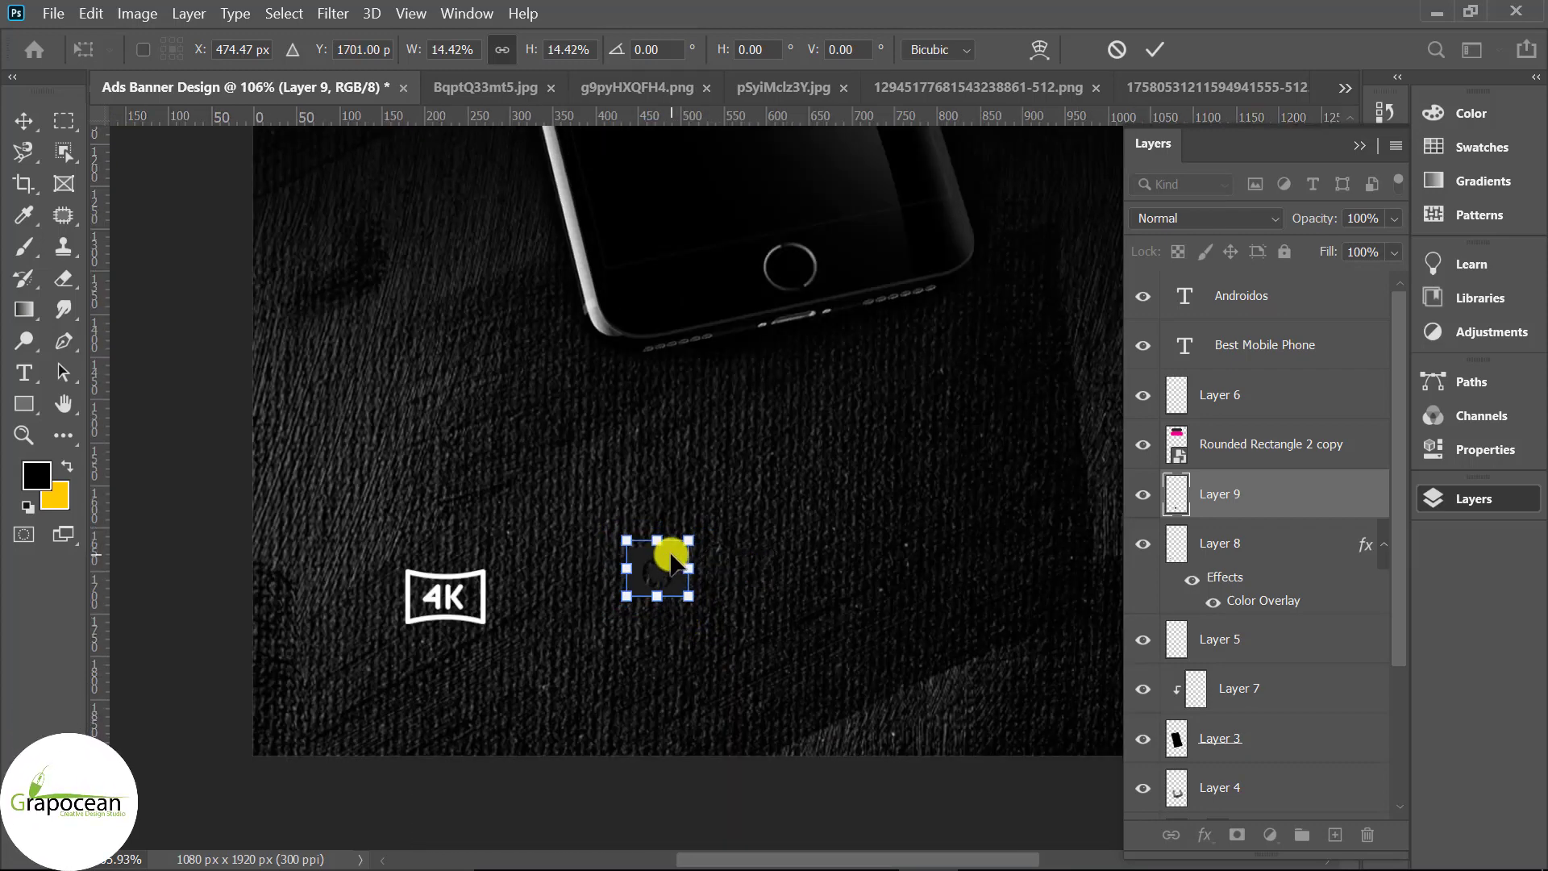
mouse_move(607, 586)
left_mouse_down()
mouse_move(574, 586)
mouse_move(595, 630)
left_mouse_up()
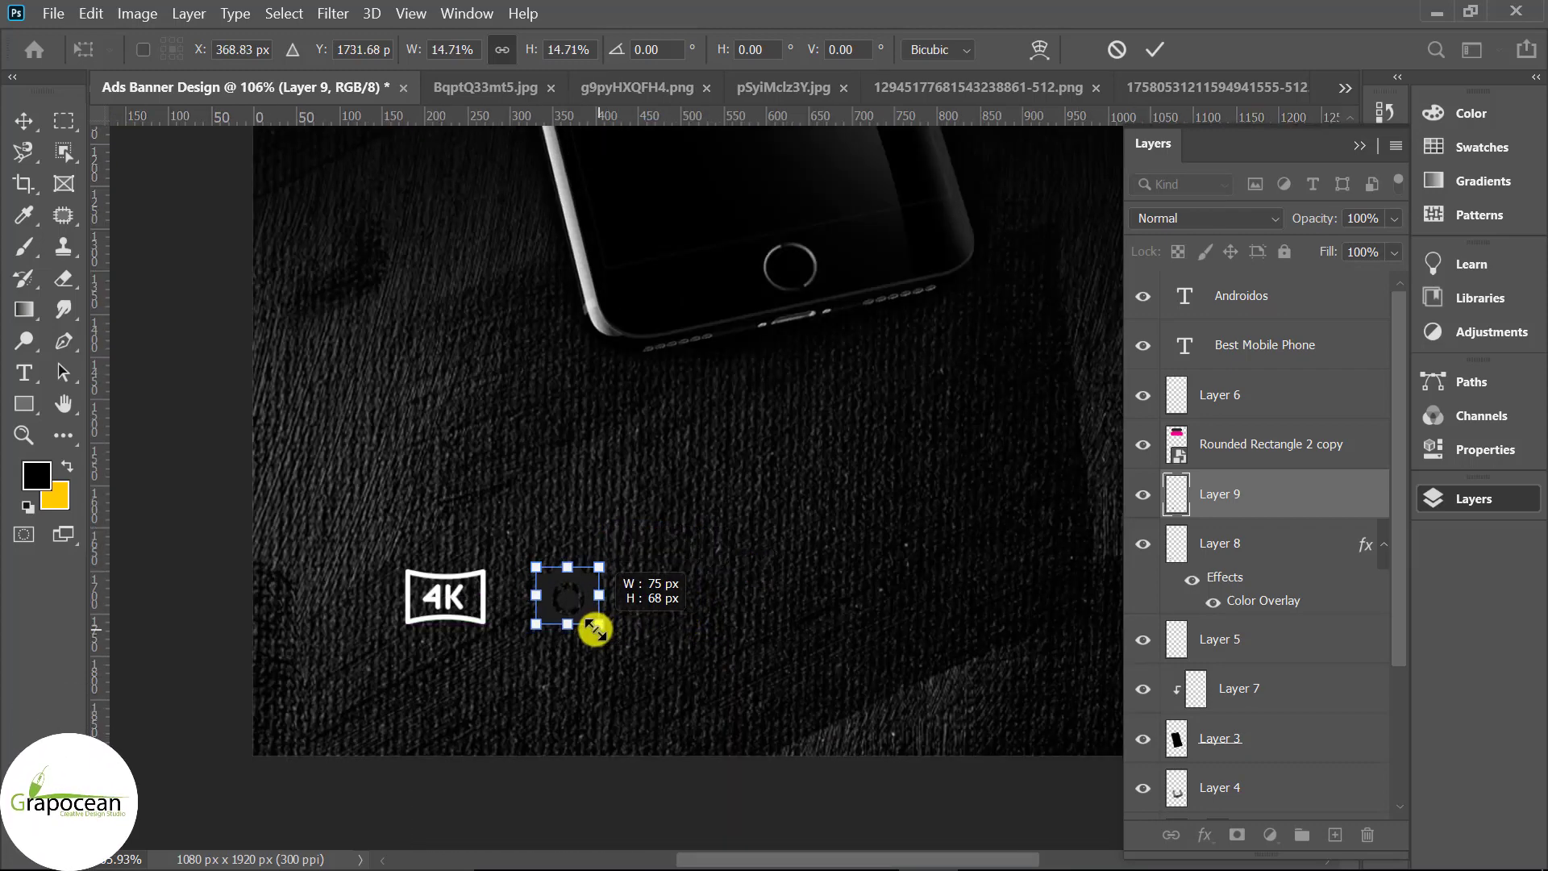
key("Return")
Step: Give the camera icon a white Color Overlay layer style
right_click(1290, 495)
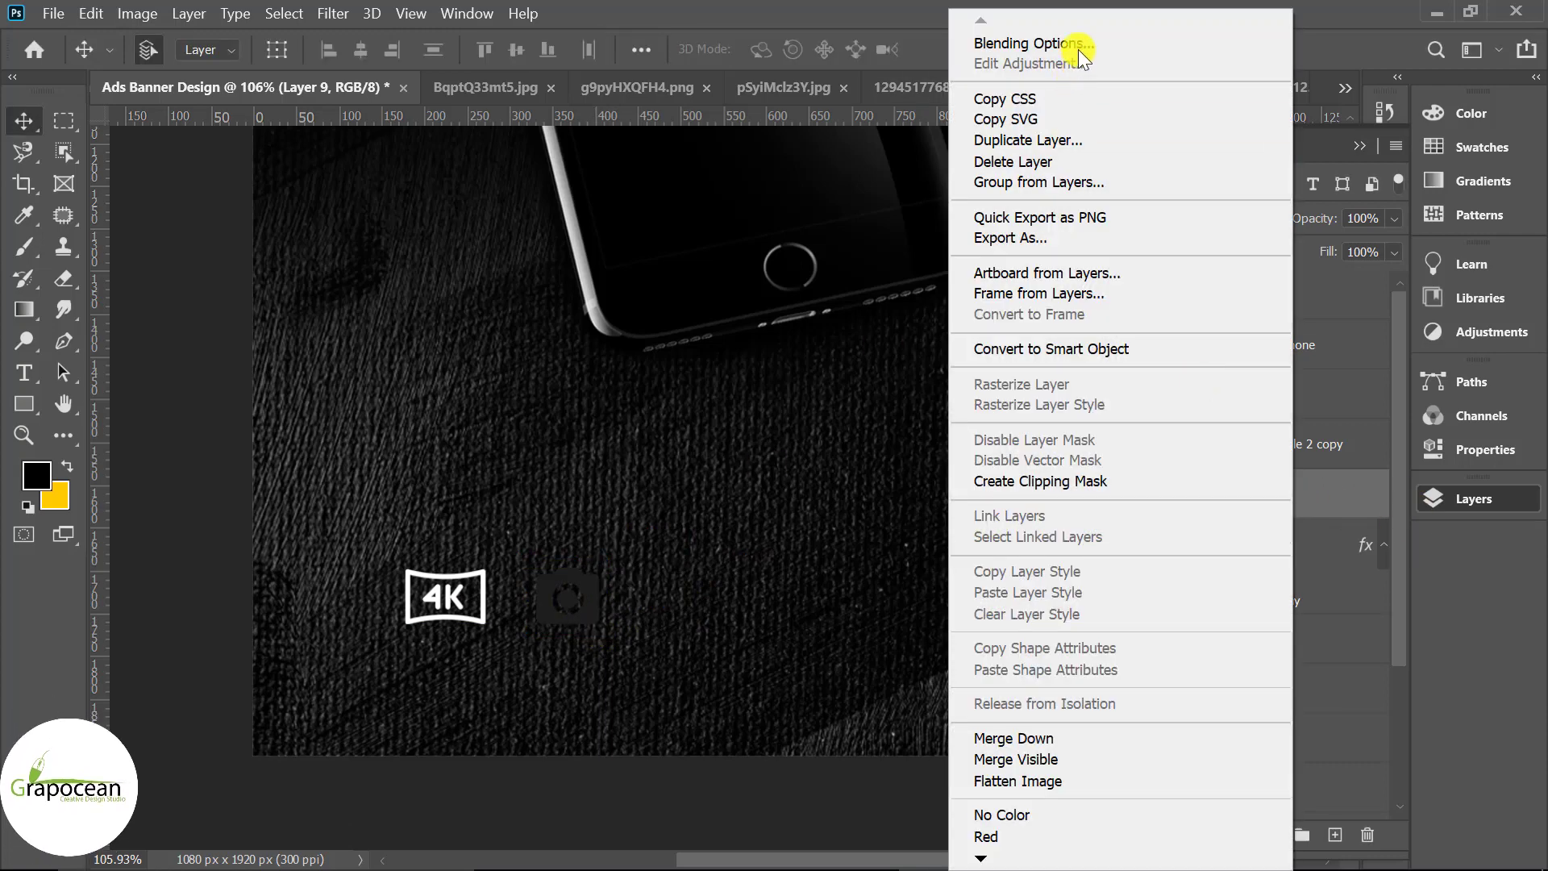
left_click(1077, 50)
left_click(684, 614)
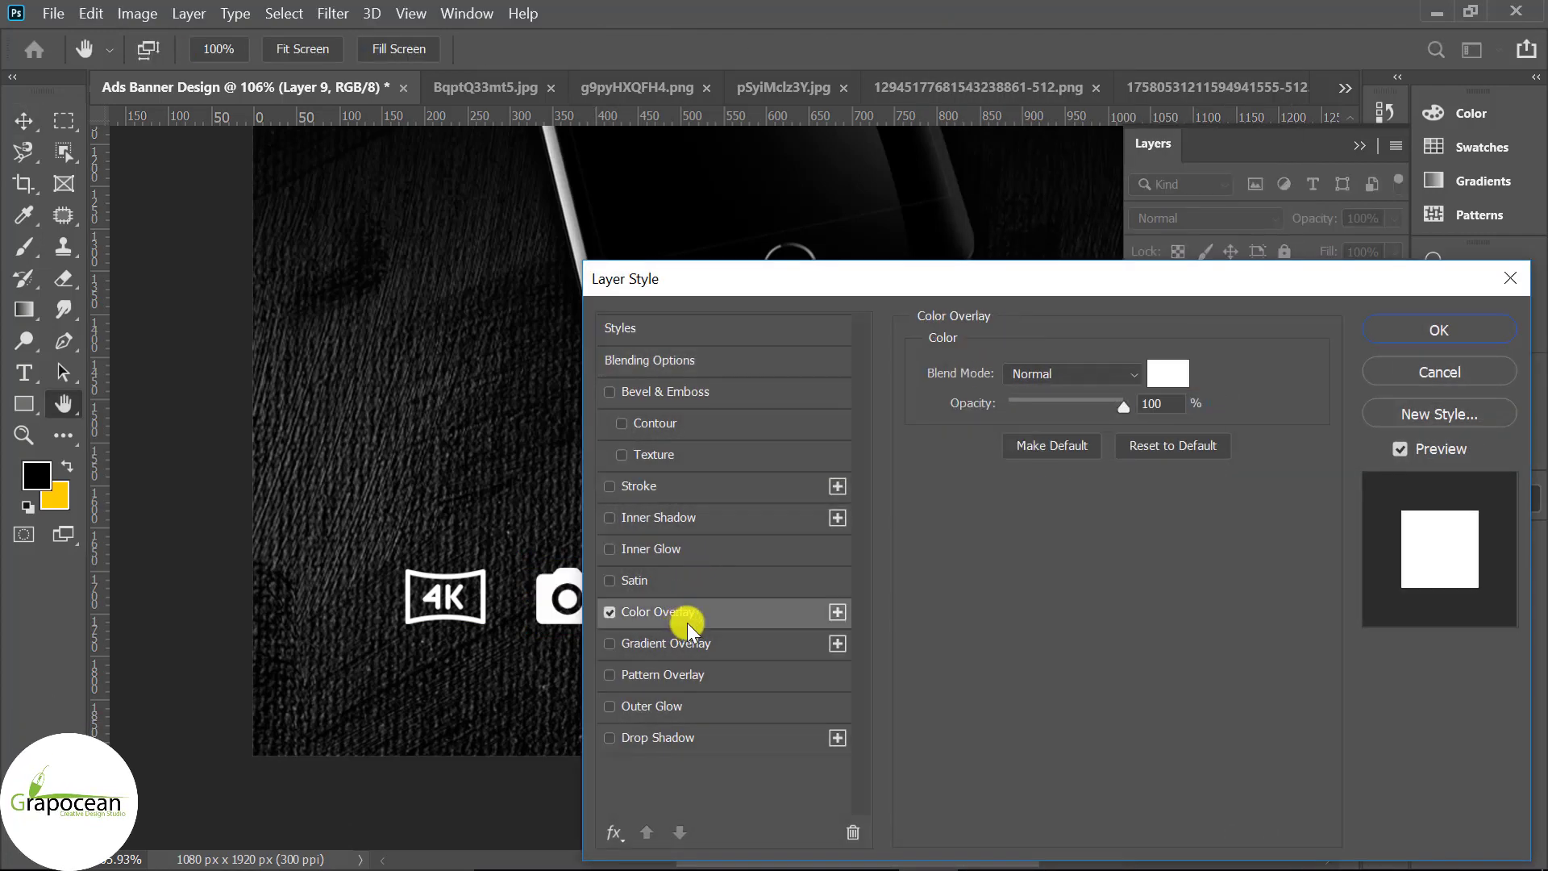
left_click(1435, 332)
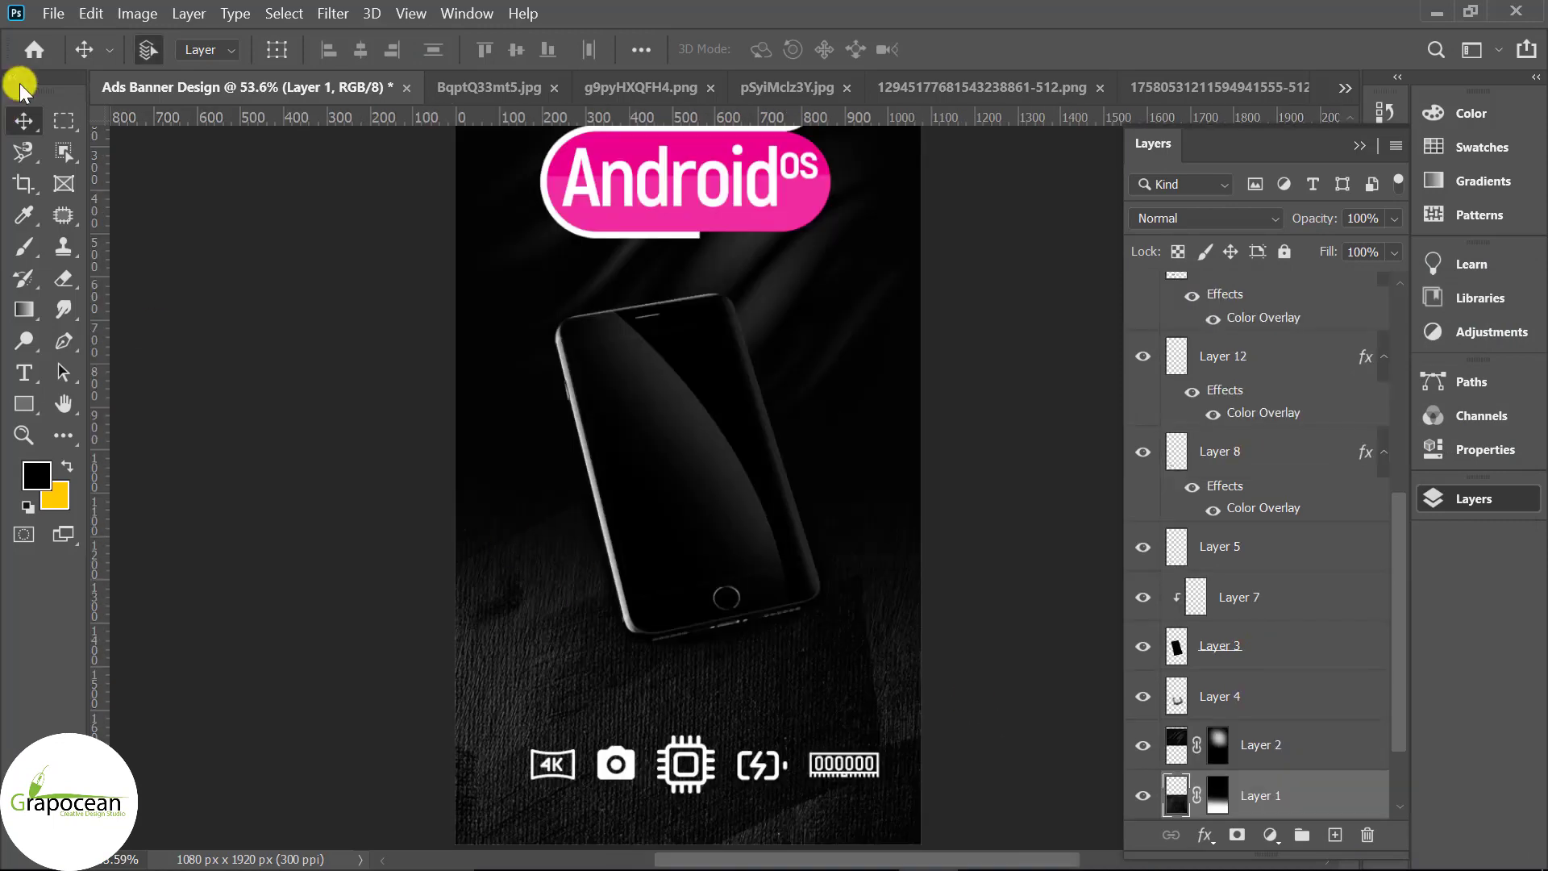
Step: Shift-select the five icon layers, group them as Group 1 with Ctrl+G, and nudge the row left
scroll(838, 774, "up", 5)
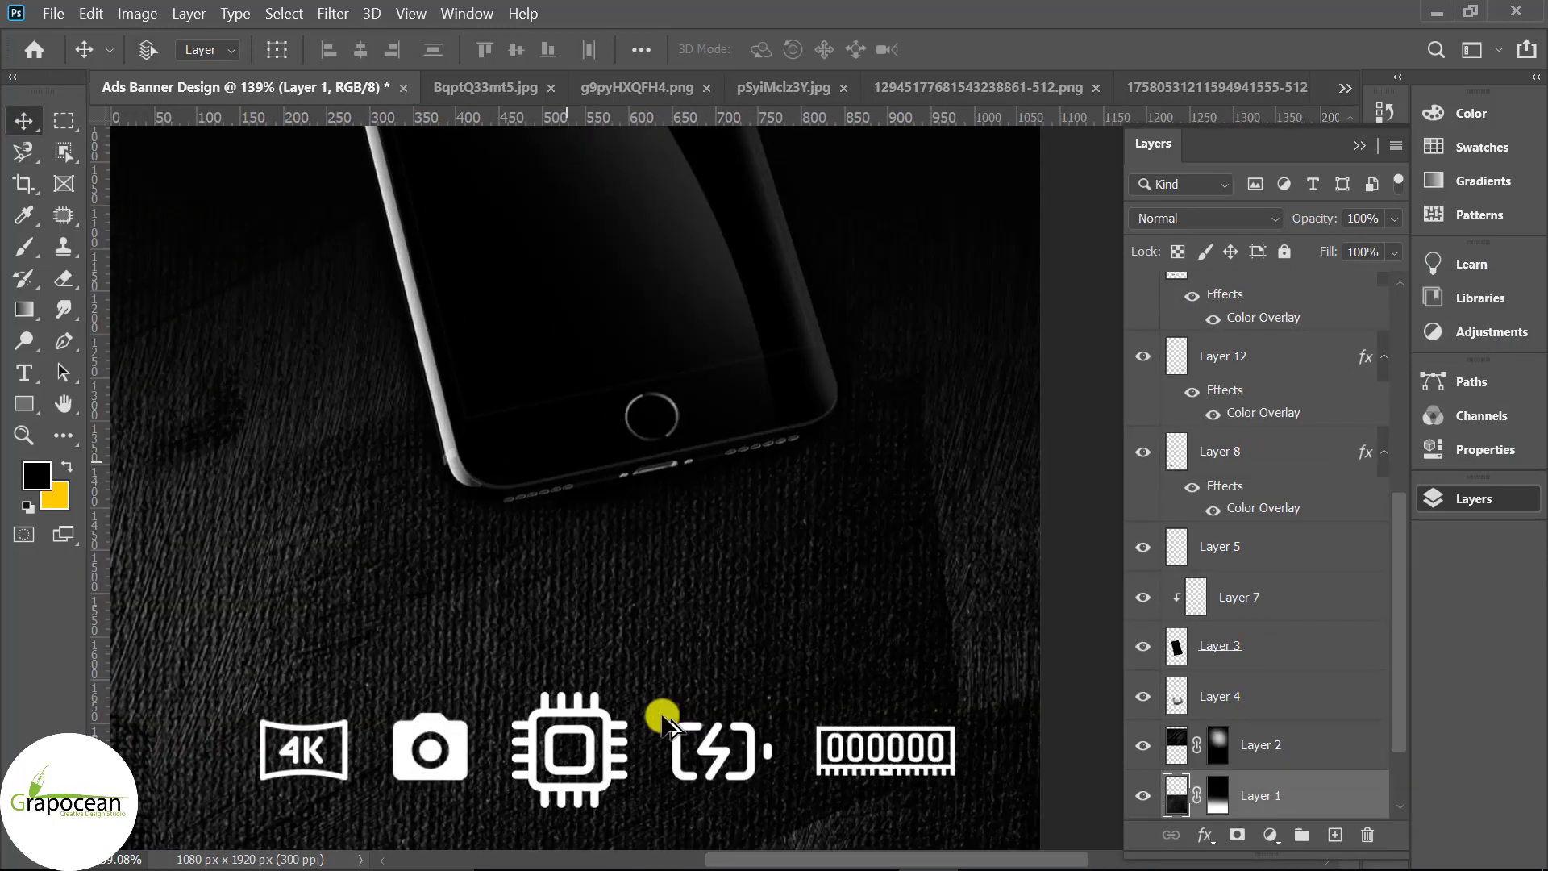
scroll(657, 716, "up", 2)
left_click(951, 762, "ctrl")
scroll(1326, 525, "up", 1)
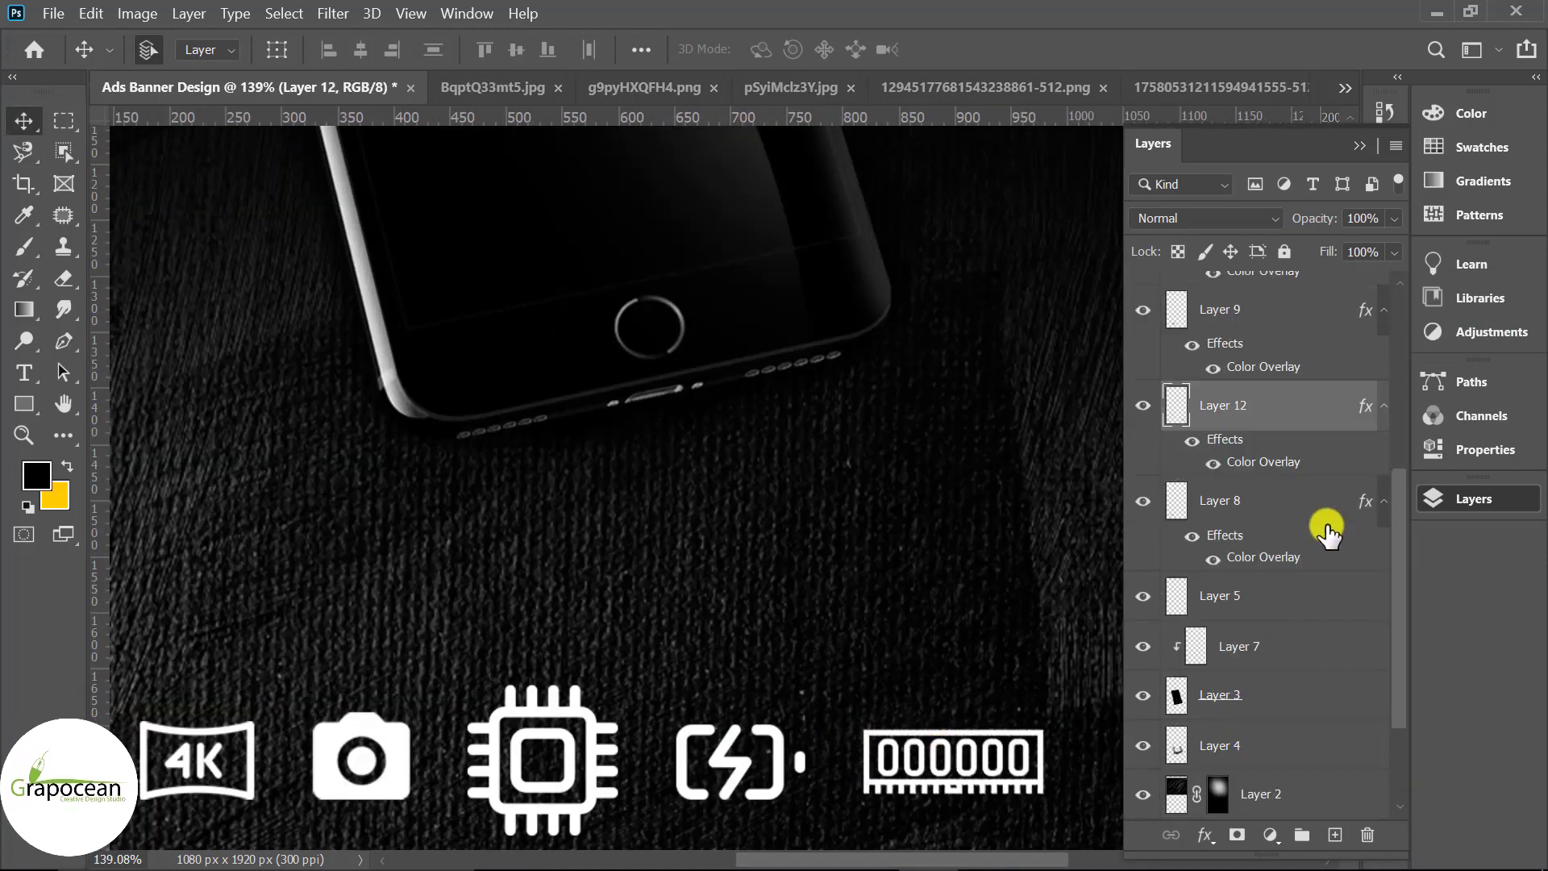
scroll(1308, 552, "up", 3)
left_click(1284, 657)
scroll(1315, 669, "up", 1)
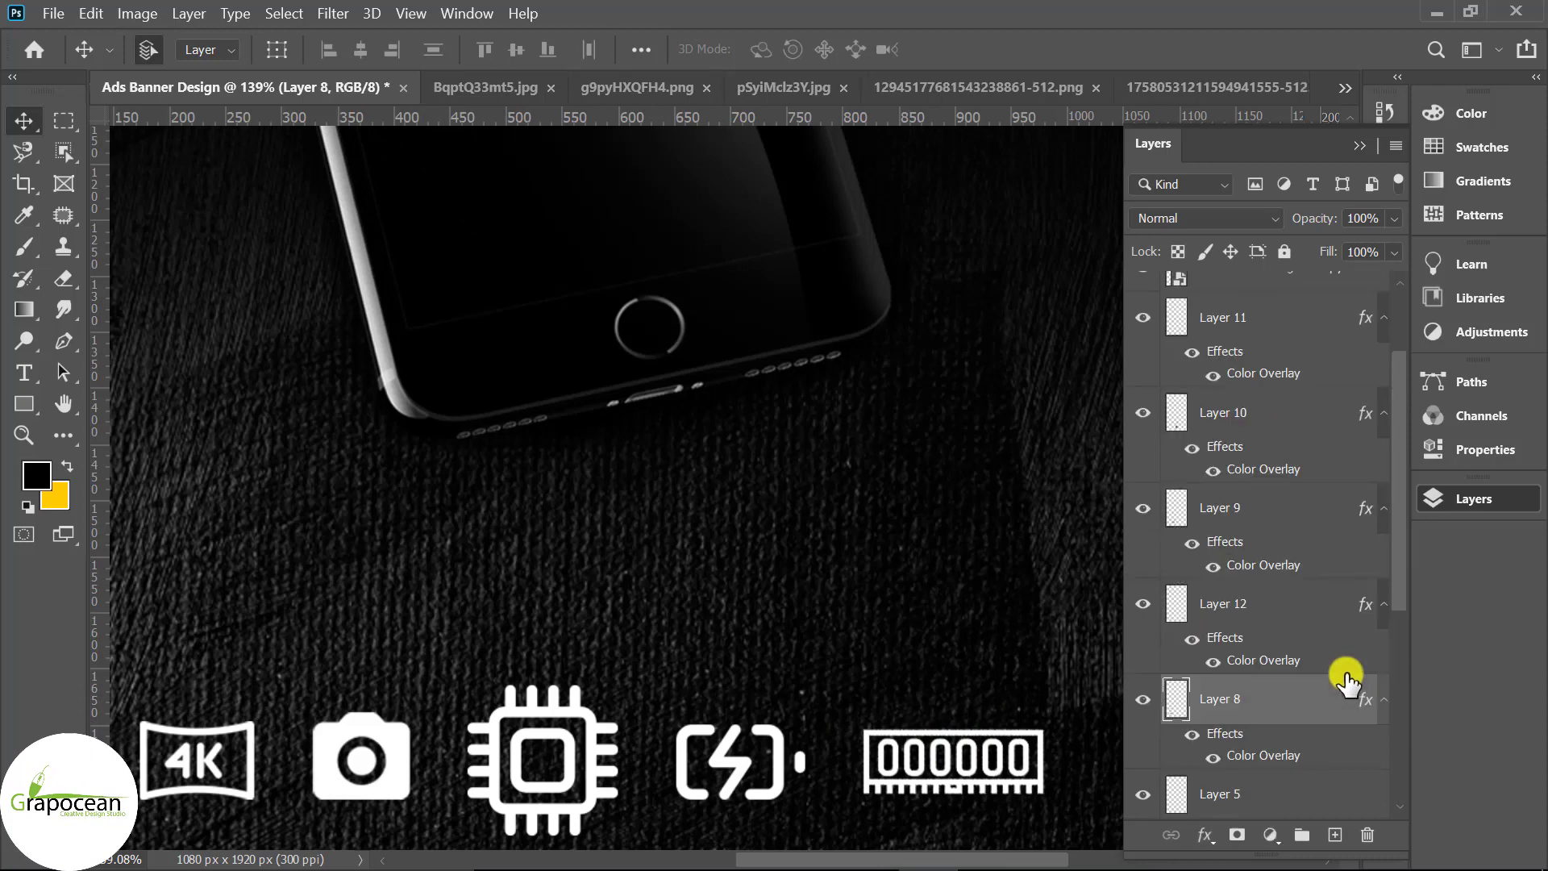
scroll(1341, 681, "up", 2)
left_click(1246, 448, "shift")
scroll(881, 633, "down", 2)
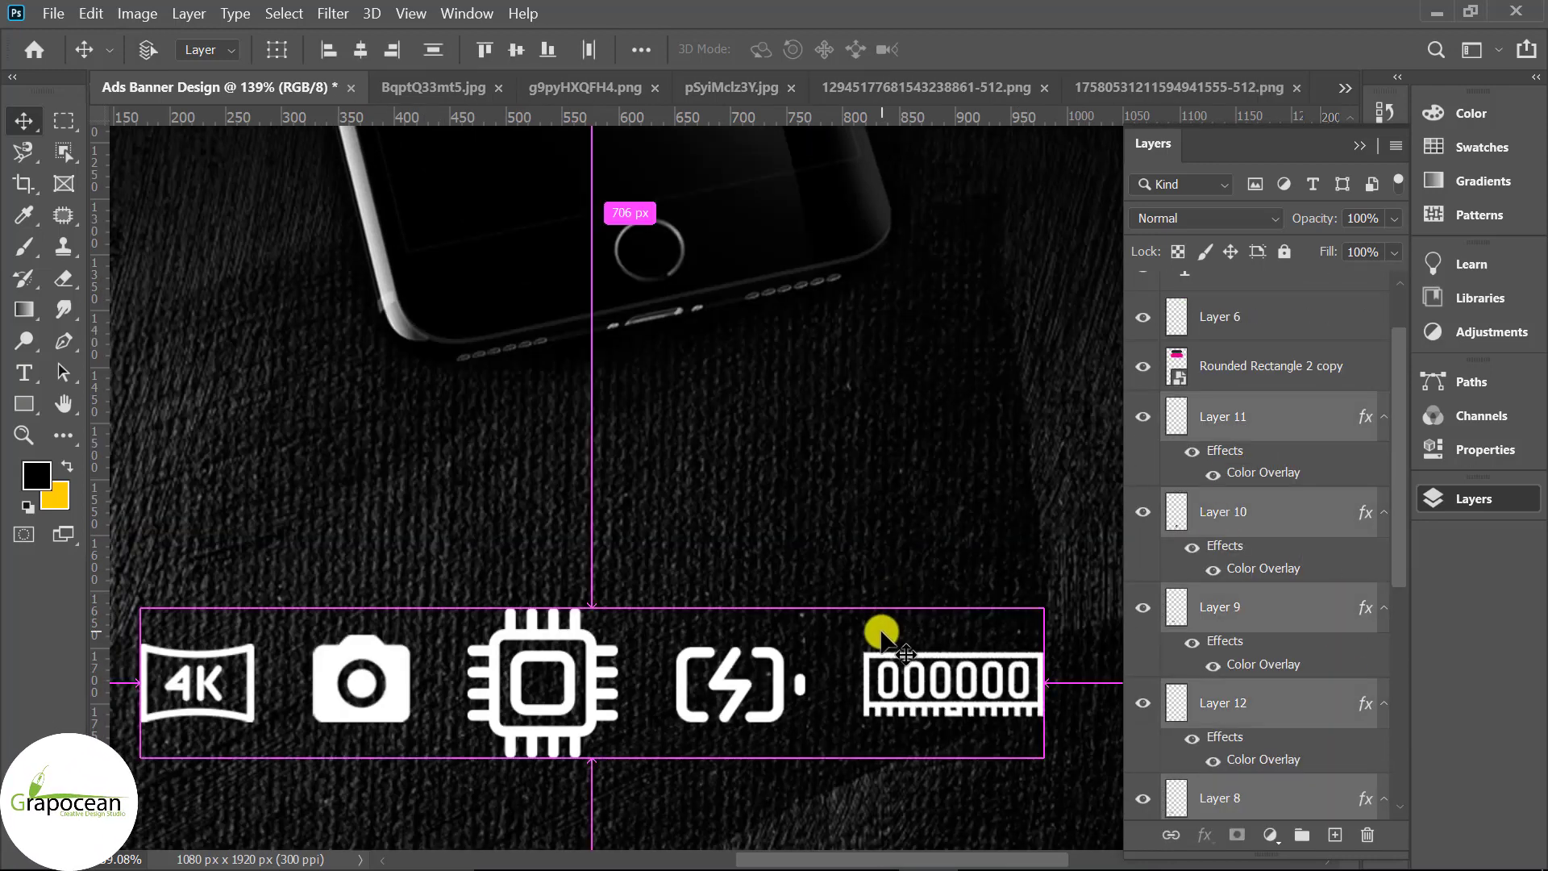
key("ctrl+g")
scroll(626, 677, "down", 1)
scroll(637, 692, "down", 2)
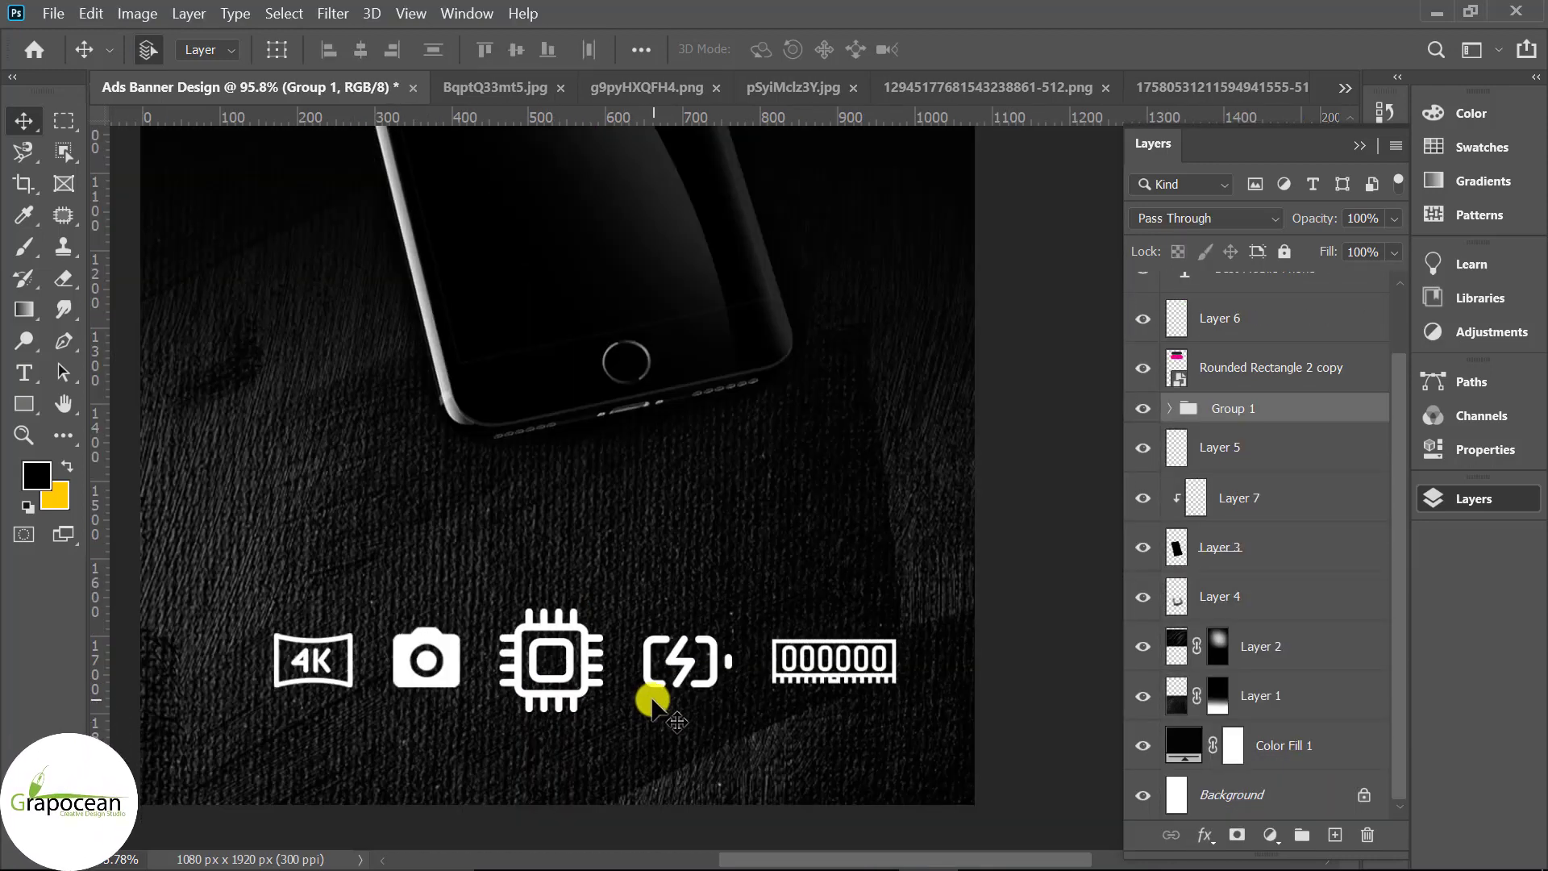
key("shift+Left")
key("shift+Left")
key("shift+Left")
key("shift+Left")
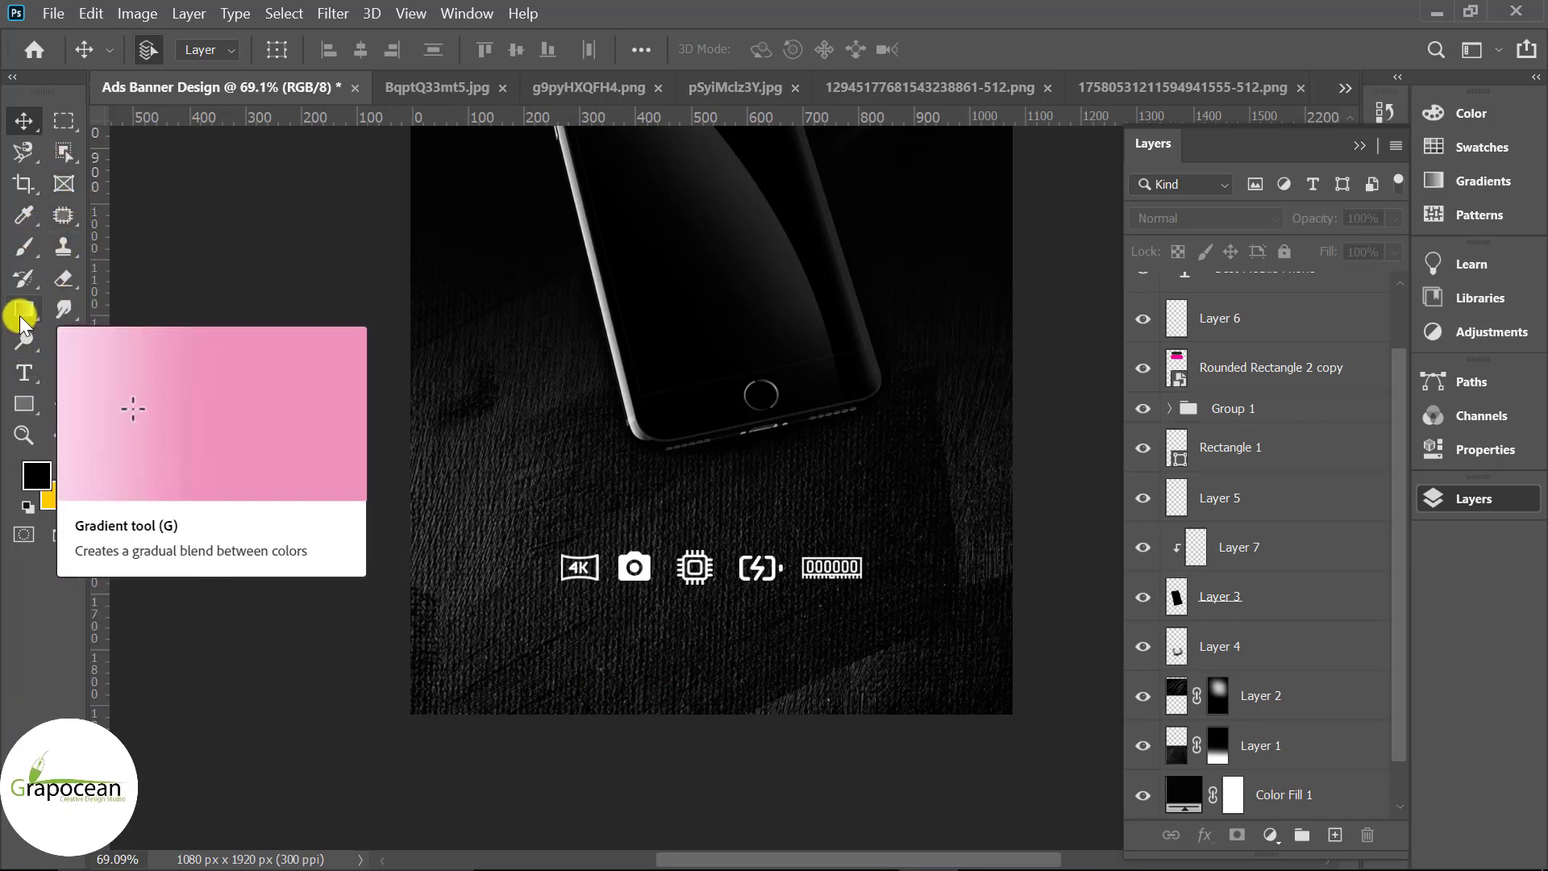
Step: Draw a thin vertical line above the 4K icon with the Line tool and fill it white
left_click(29, 405)
right_click(31, 405)
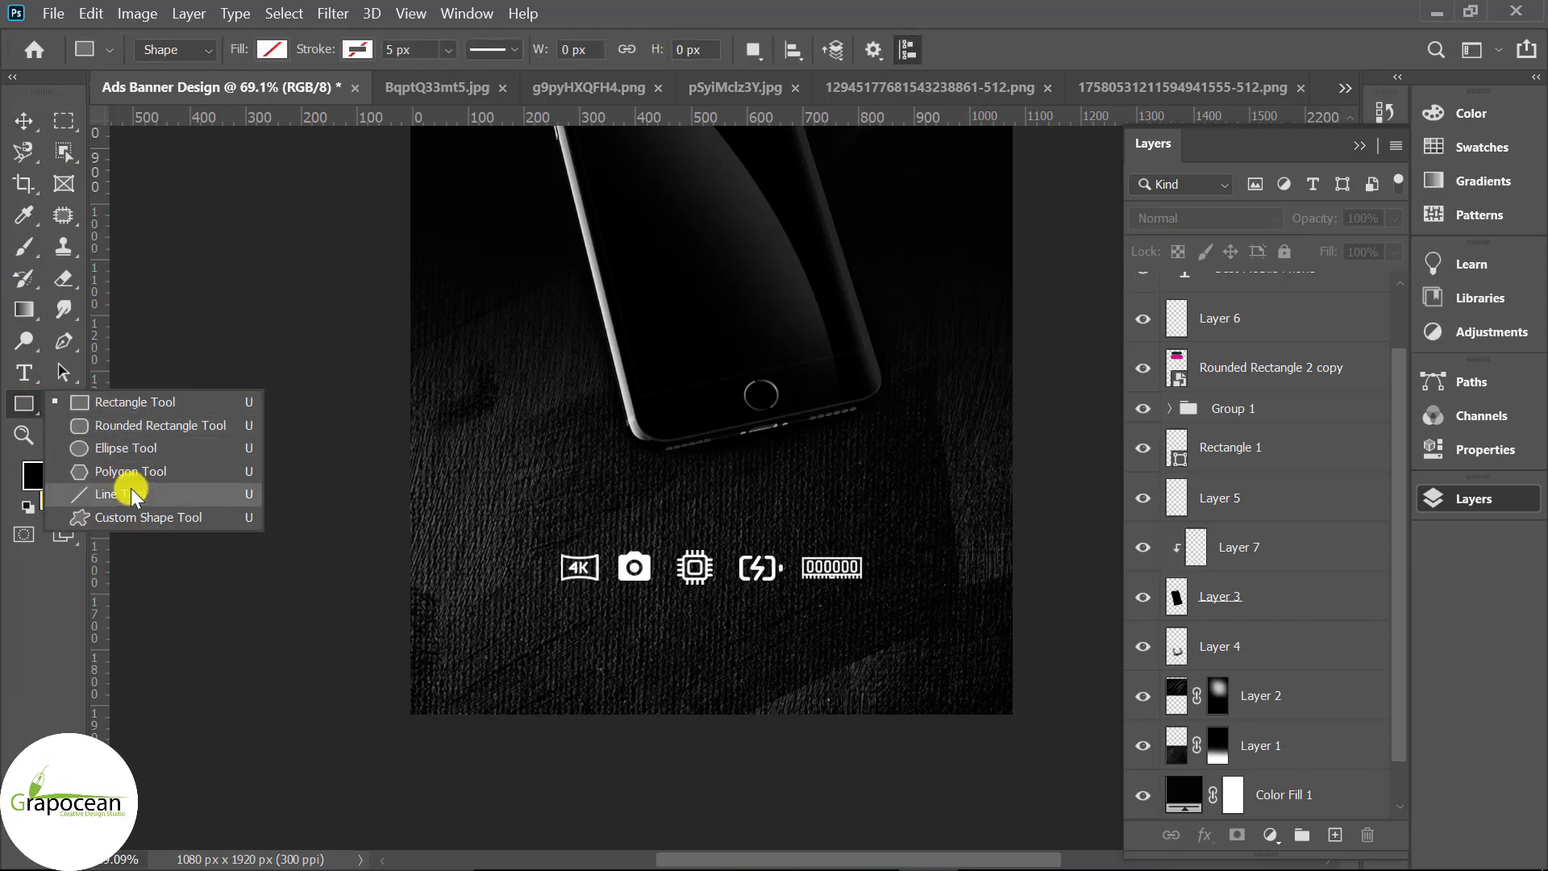
left_click(172, 504)
scroll(537, 463, "up", 2)
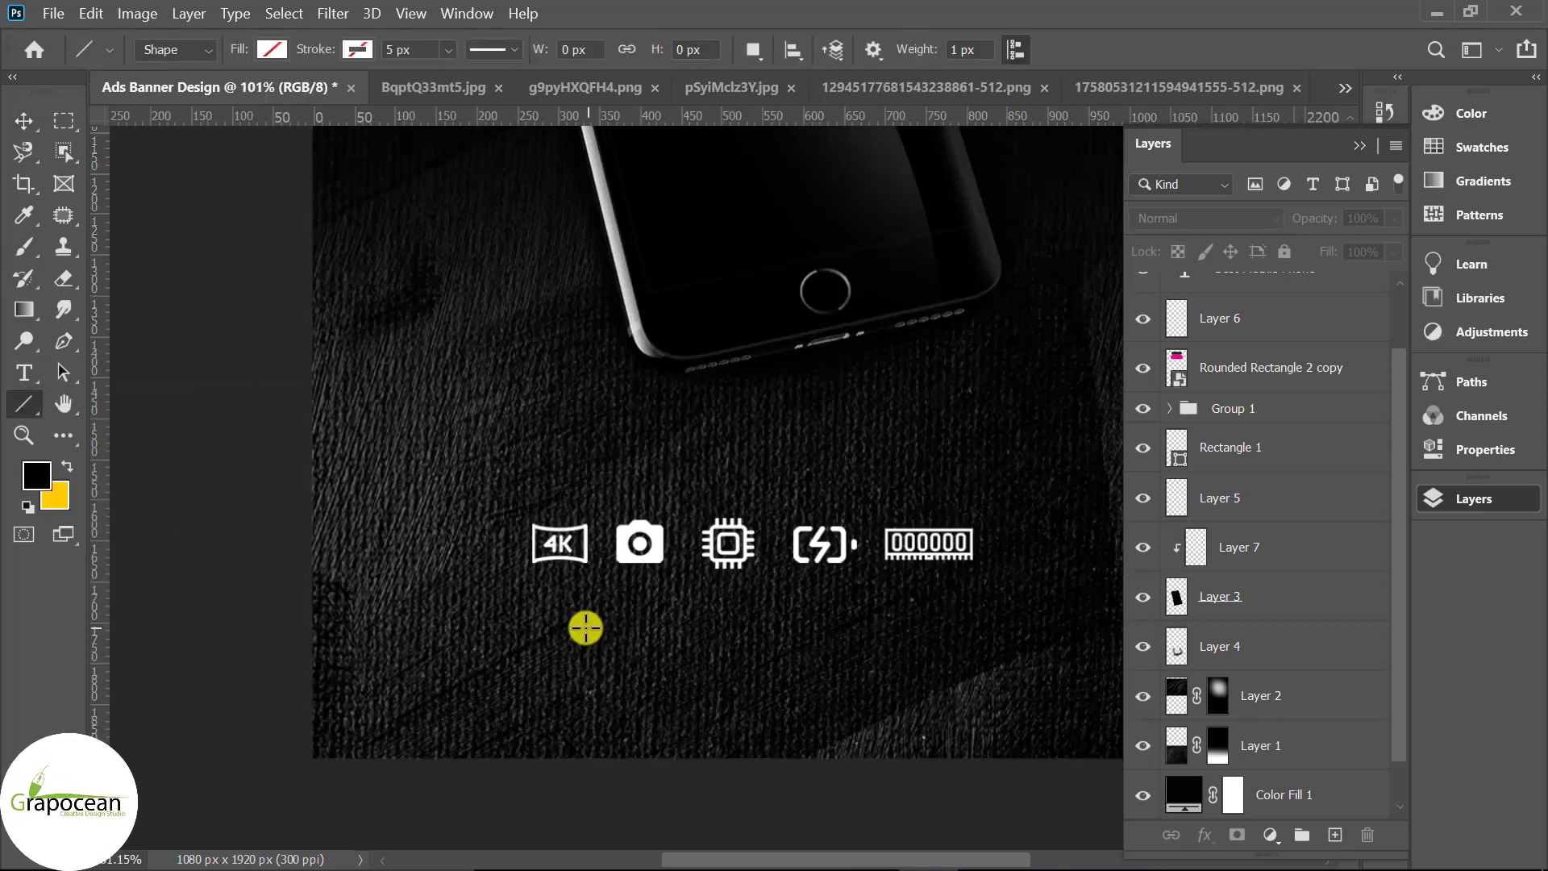
scroll(587, 629, "down", 1)
left_click_drag(543, 525, 543, 652)
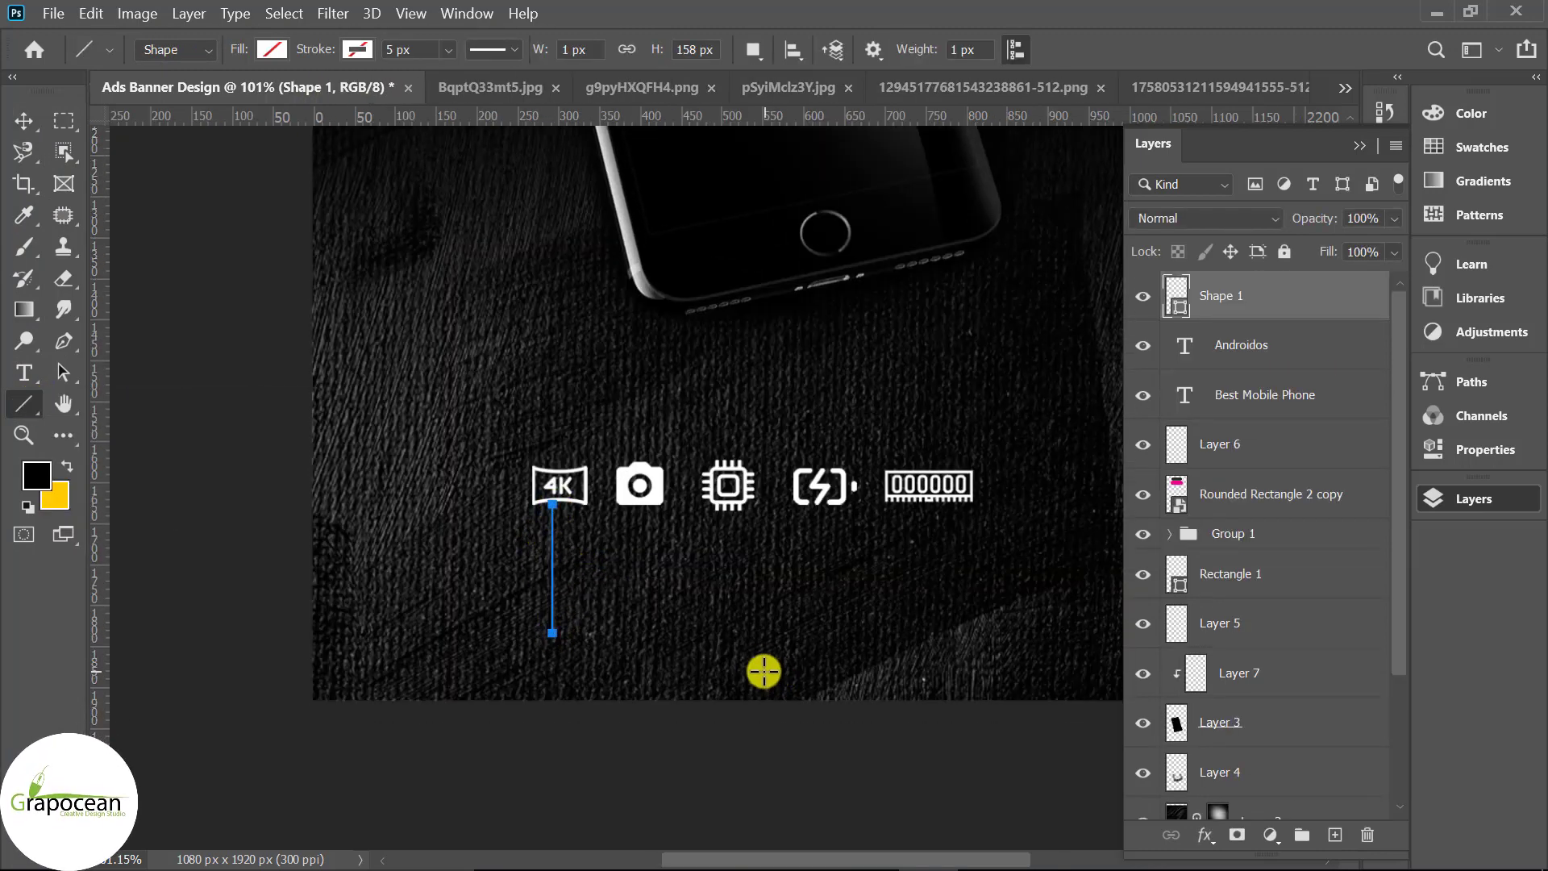
key("ctrl+z")
left_click_drag(385, 485, 525, 486)
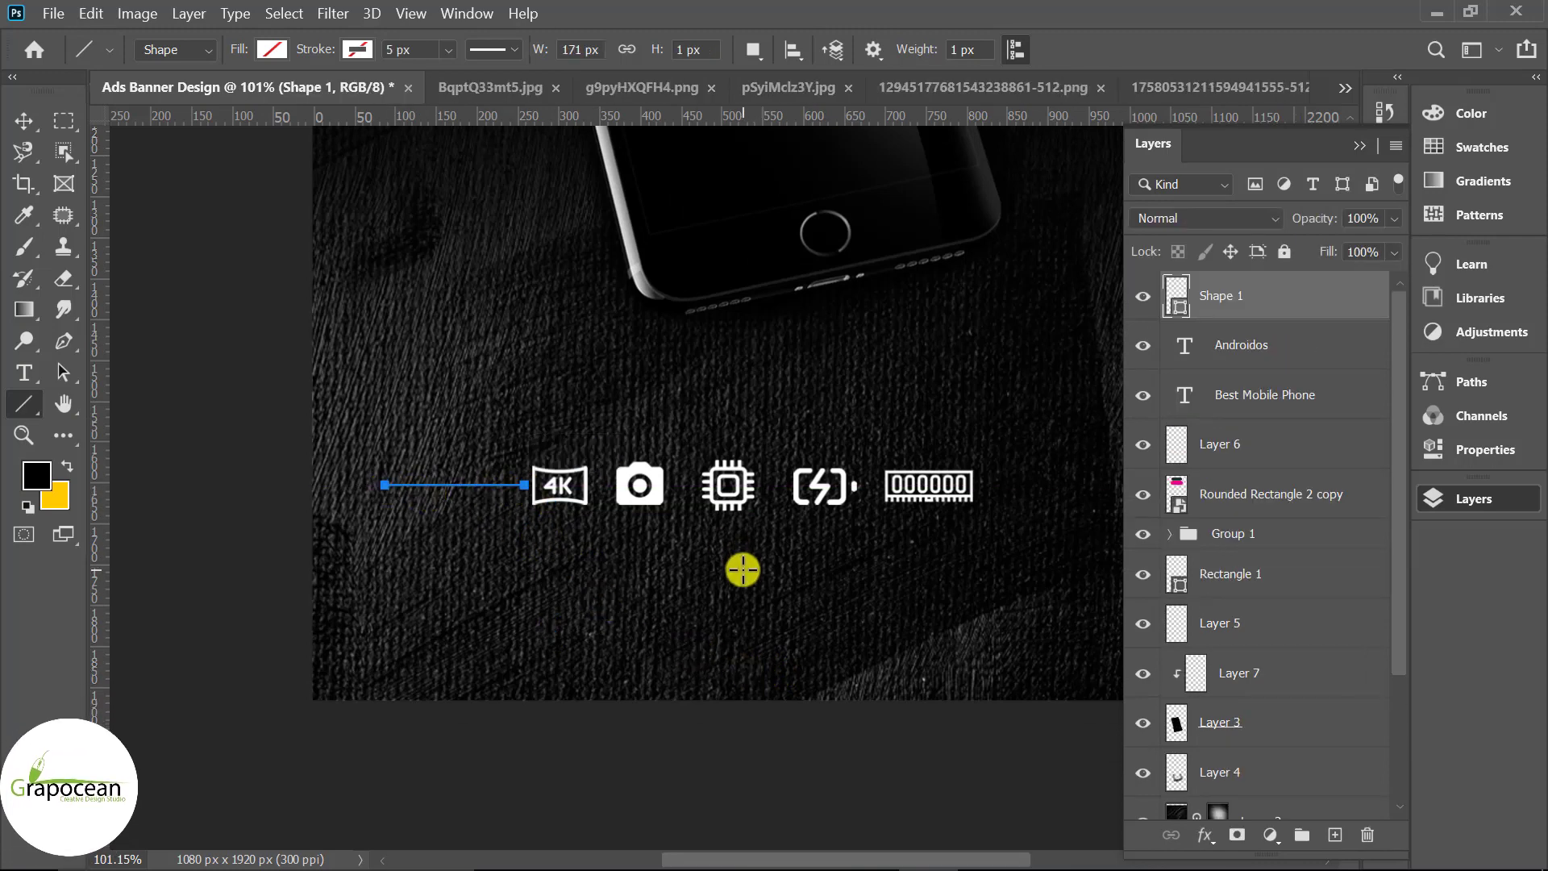
key("ctrl+z")
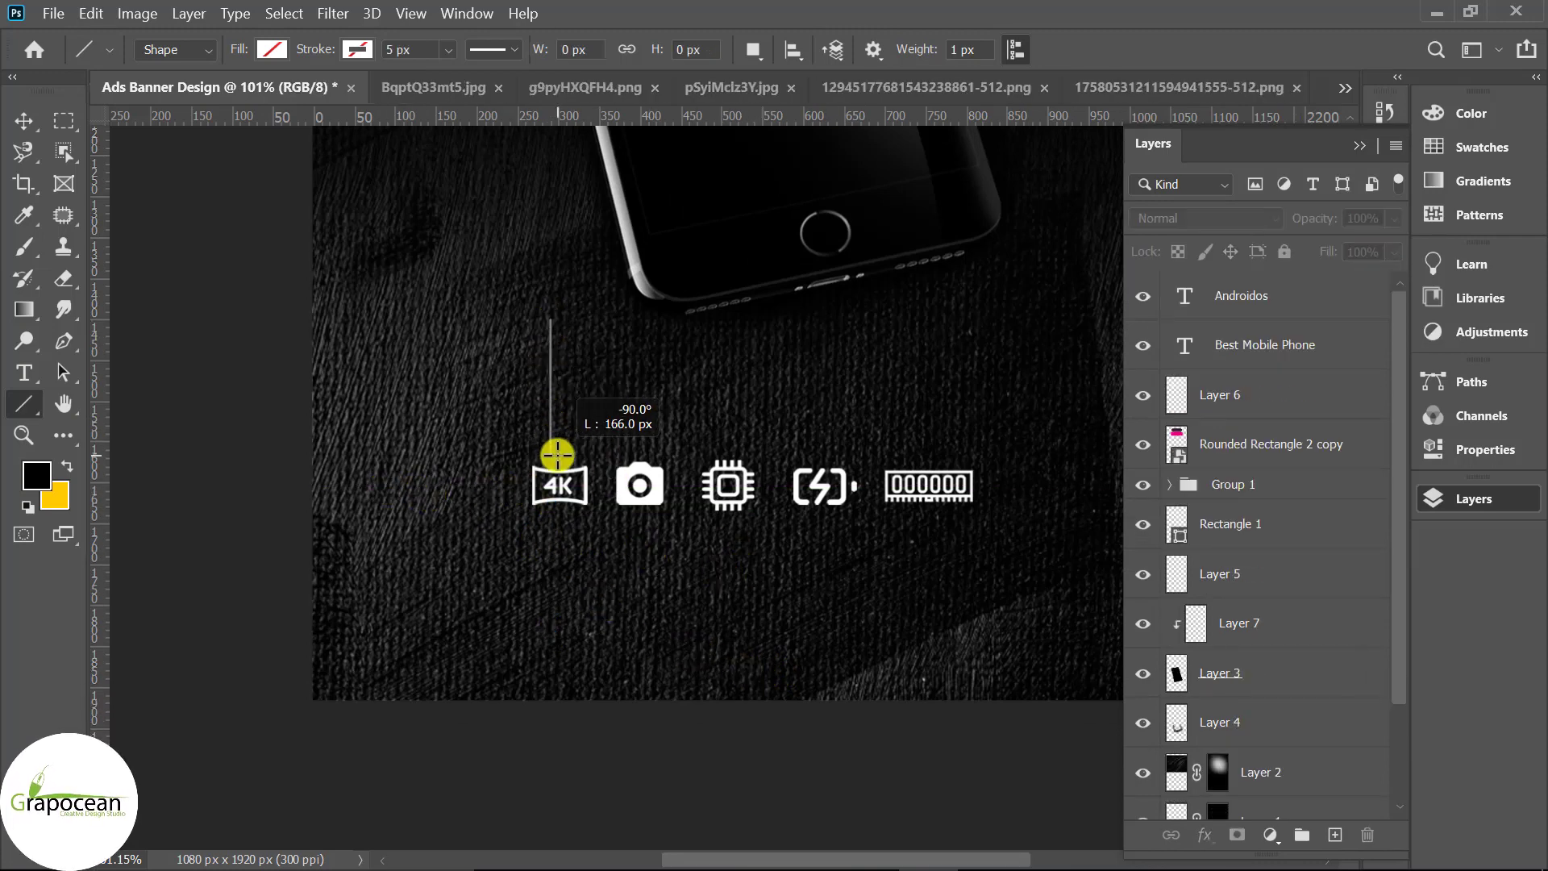
left_click_drag(557, 454, 556, 455)
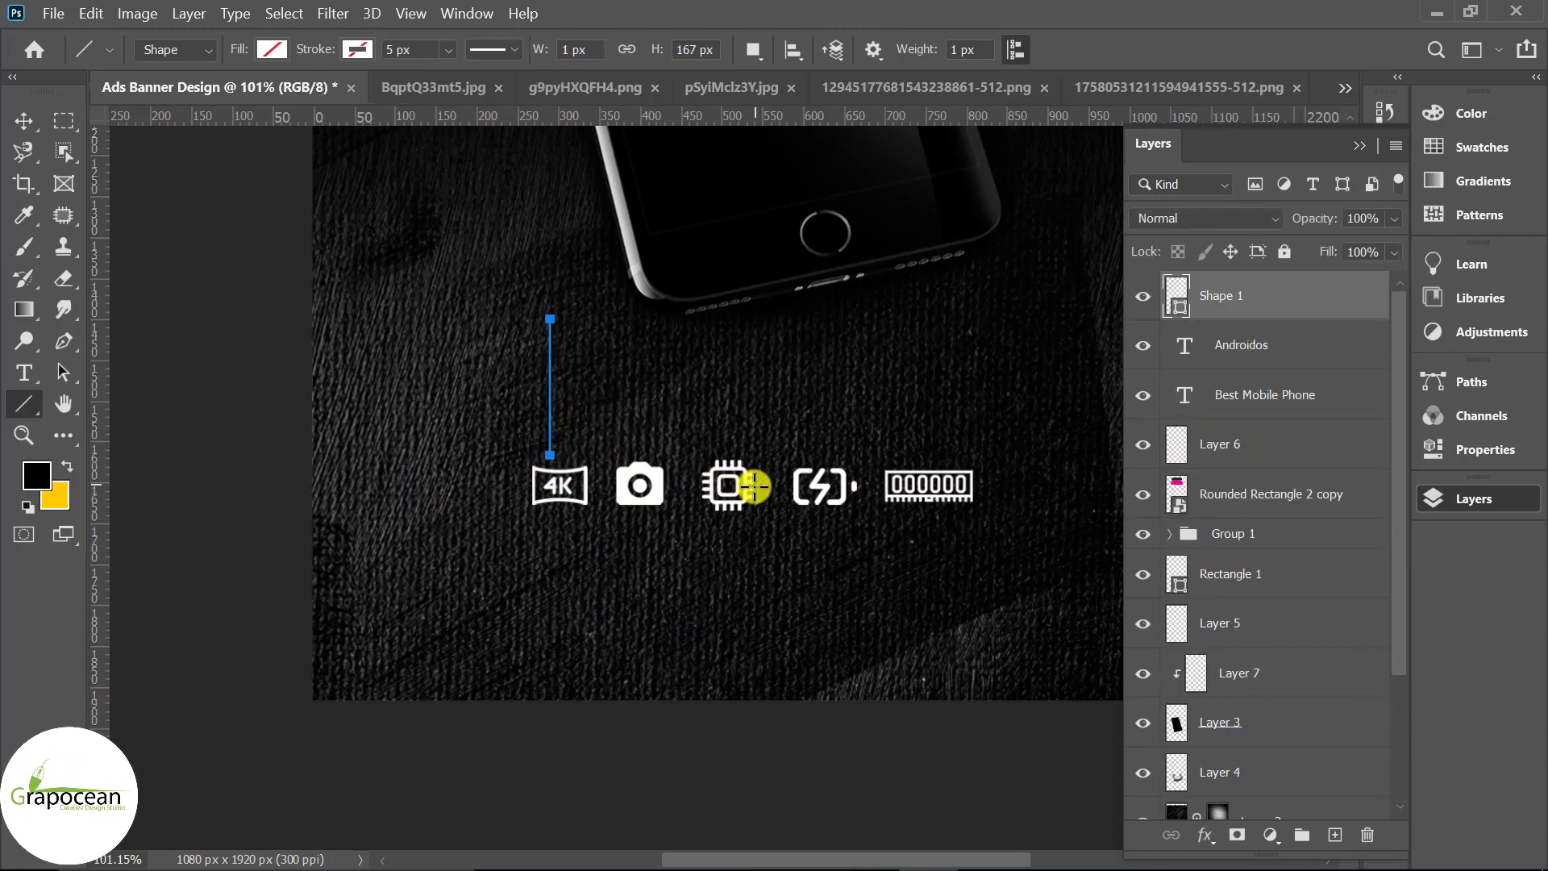
left_click(283, 51)
left_click(147, 174)
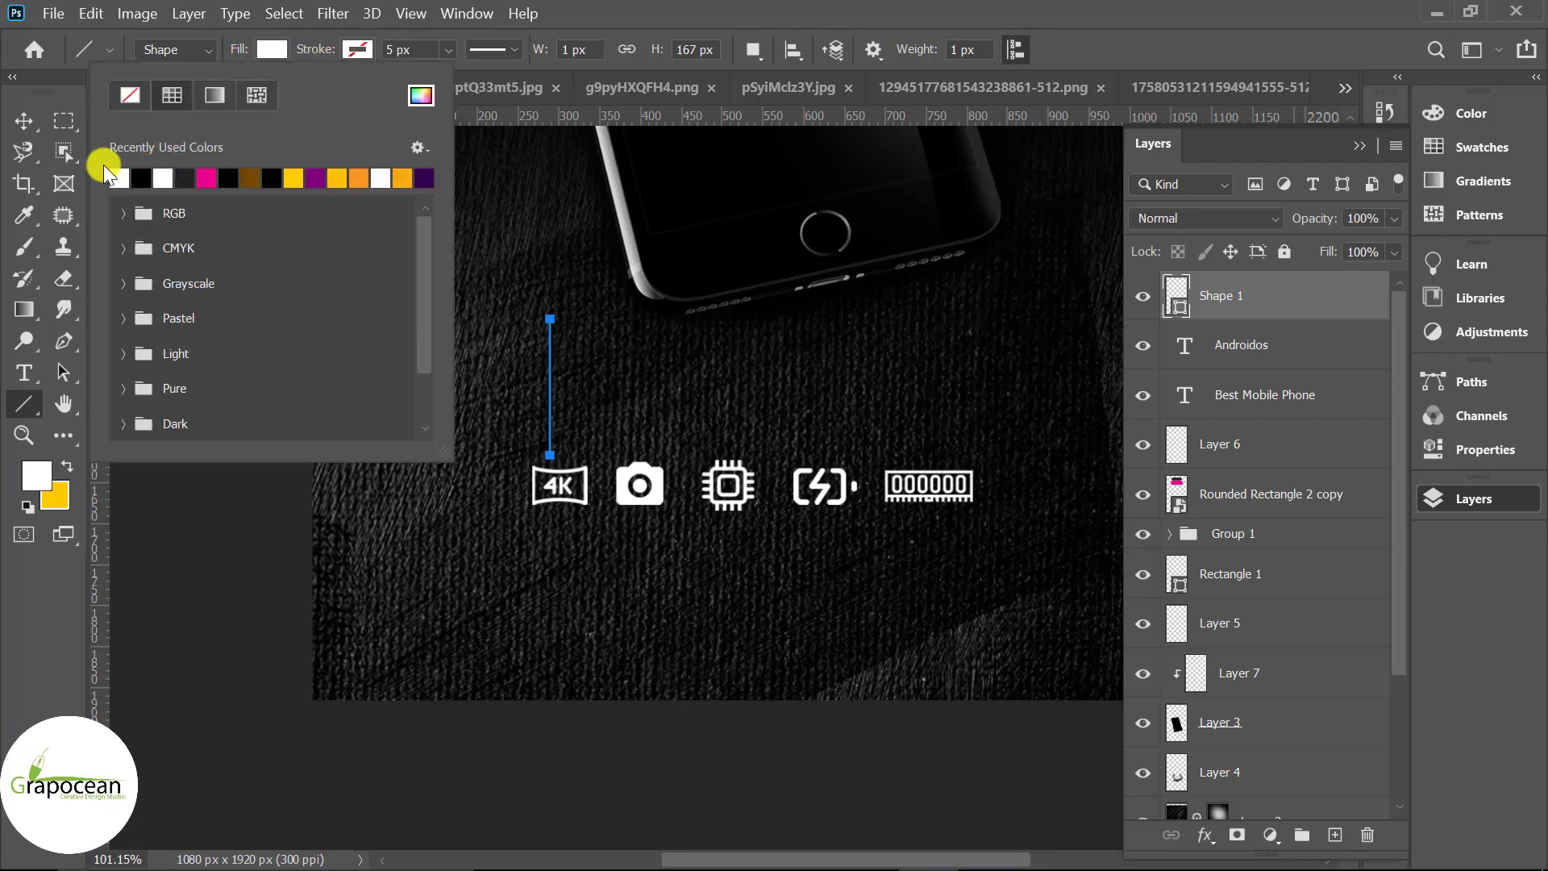
Step: Rotate the line about -28° so its lower end points at the 4K icon
left_click(24, 120)
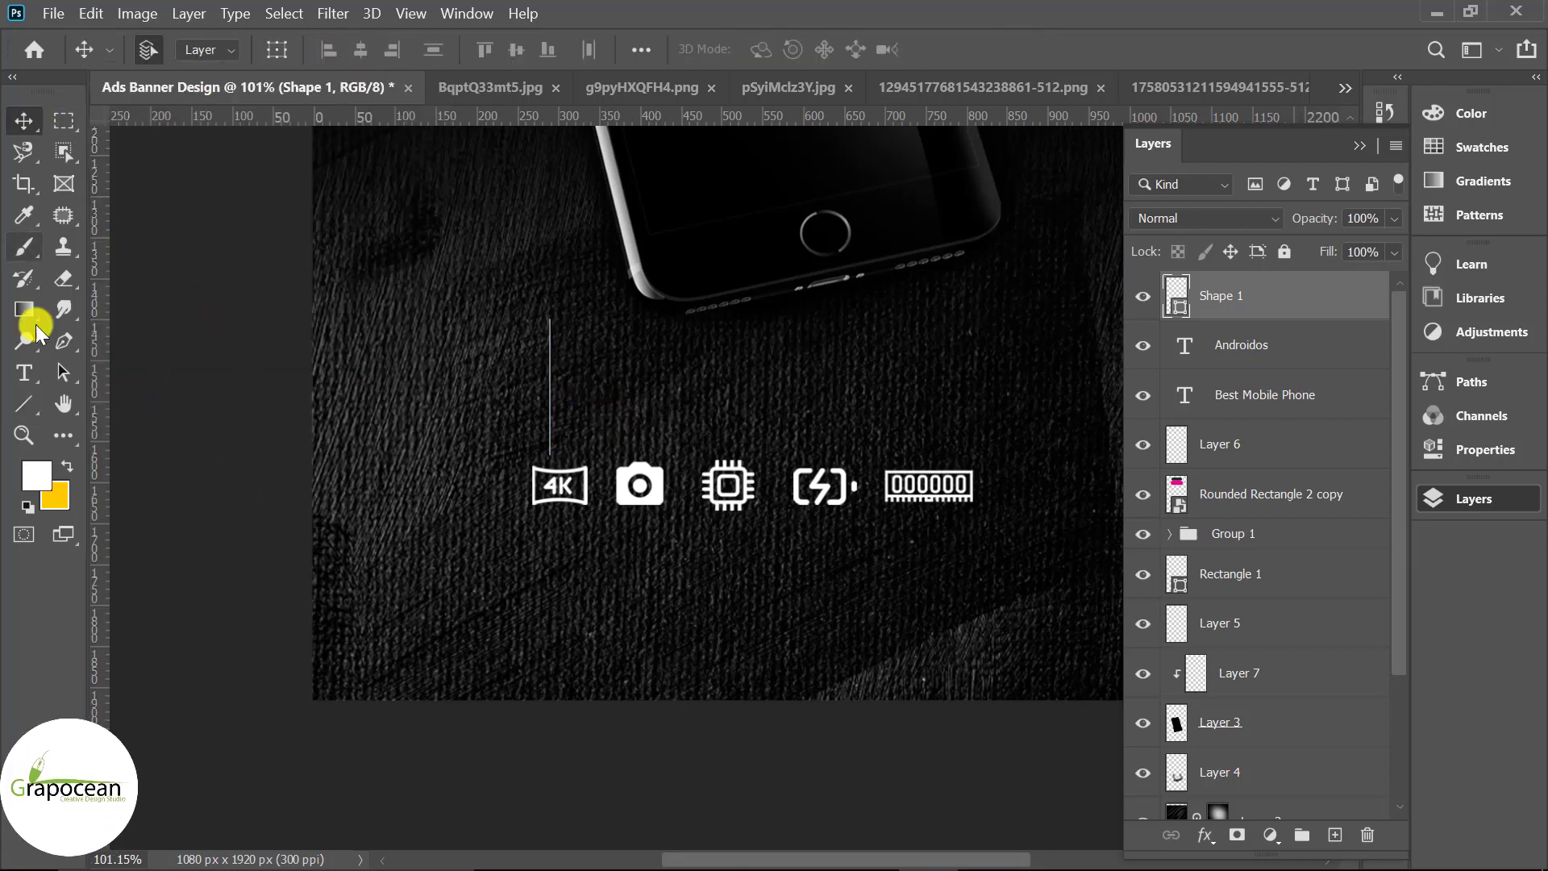
scroll(580, 355, "up", 2)
scroll(553, 335, "up", 2)
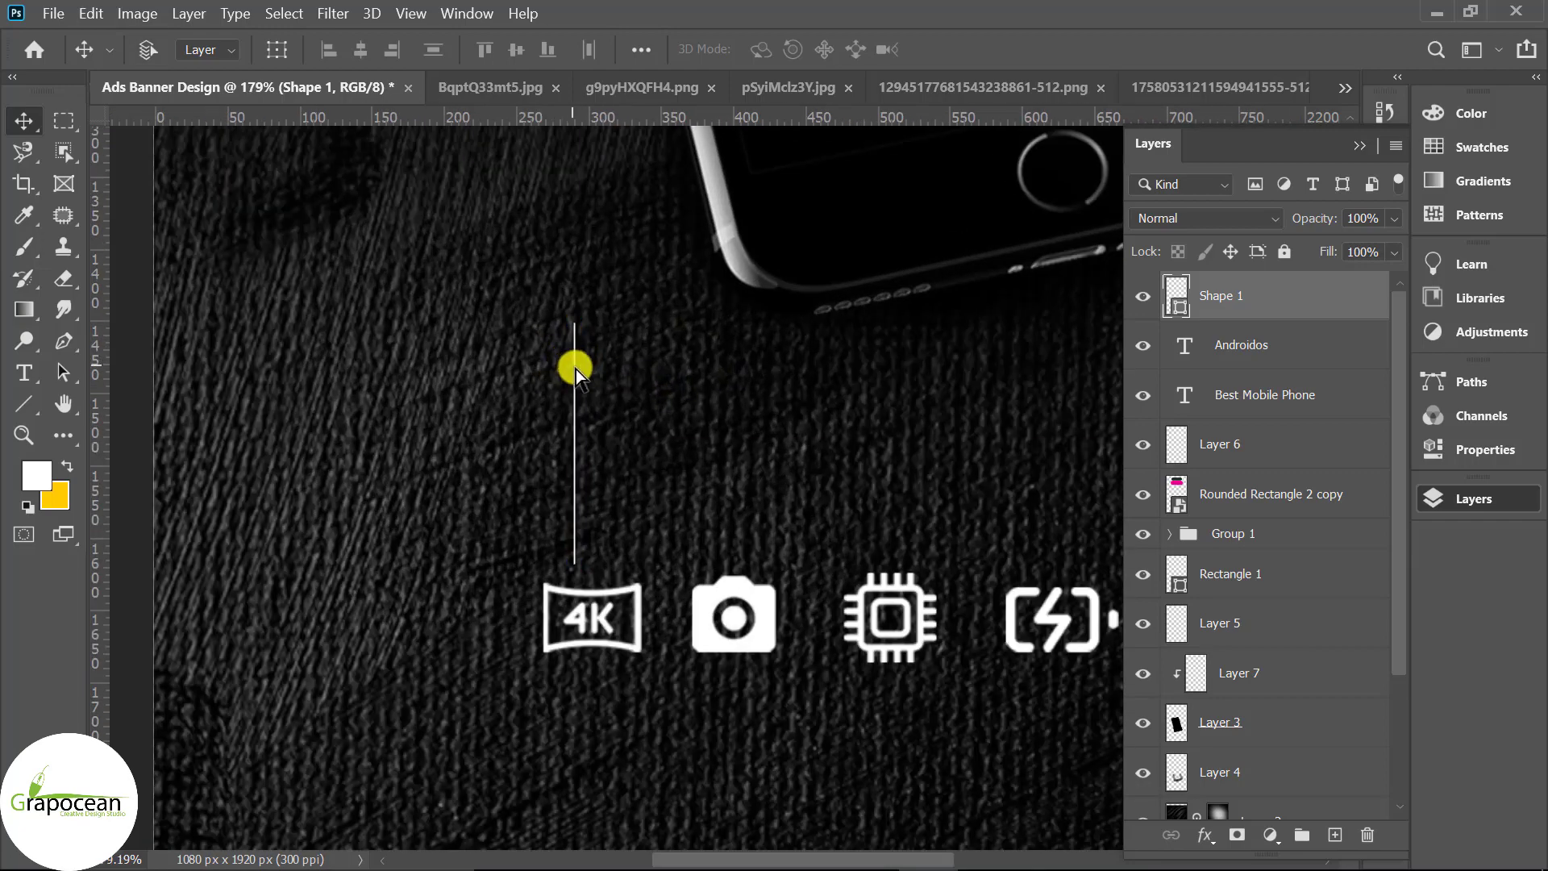
key("ctrl+t")
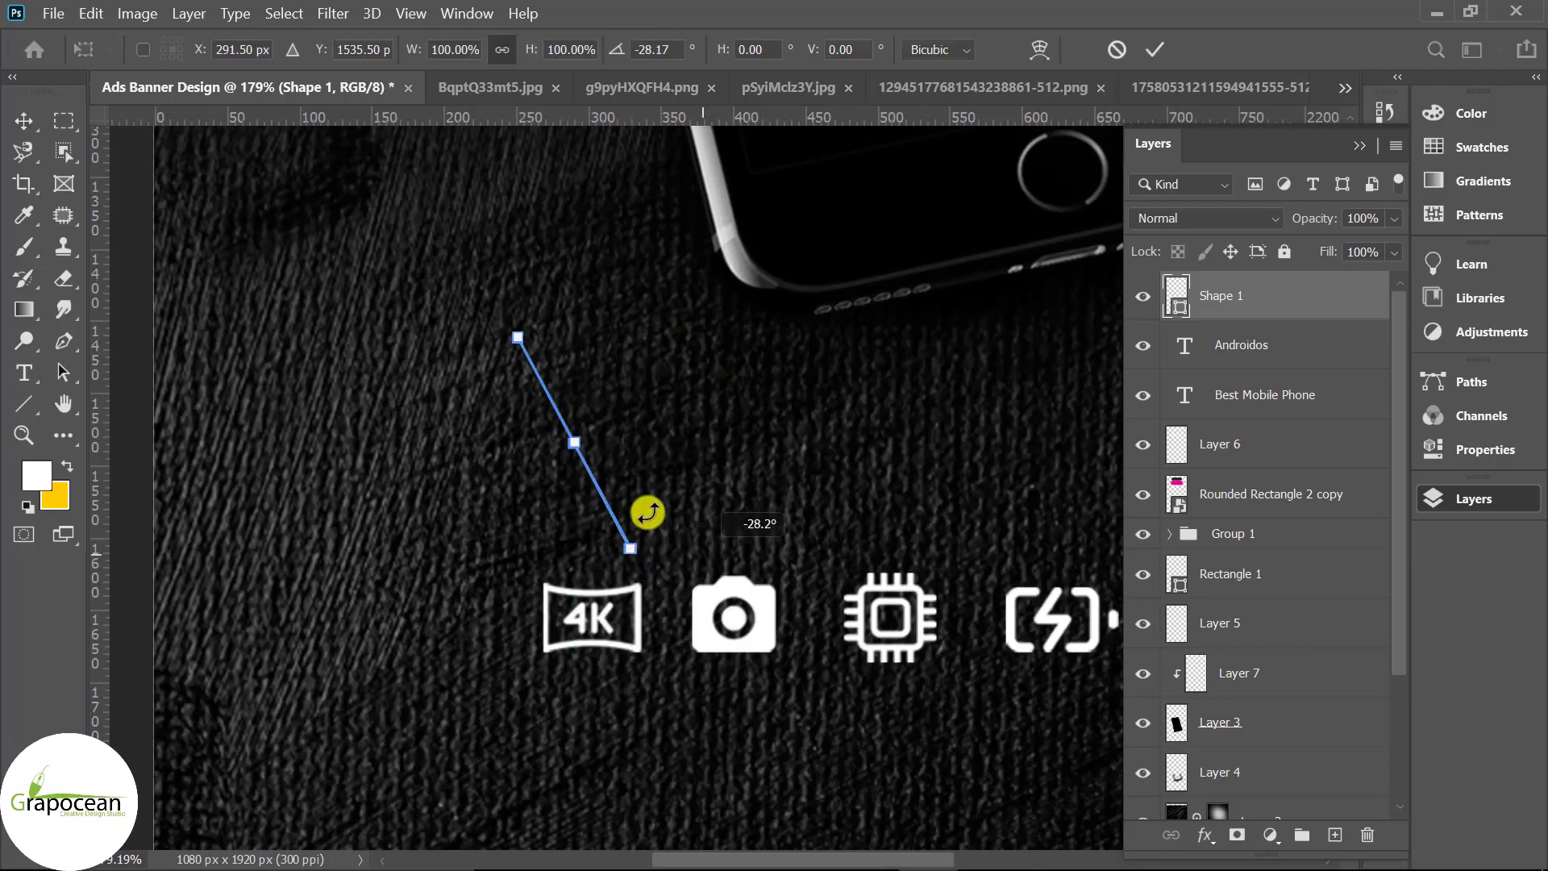
scroll(557, 397, "up", 1)
scroll(576, 416, "up", 1)
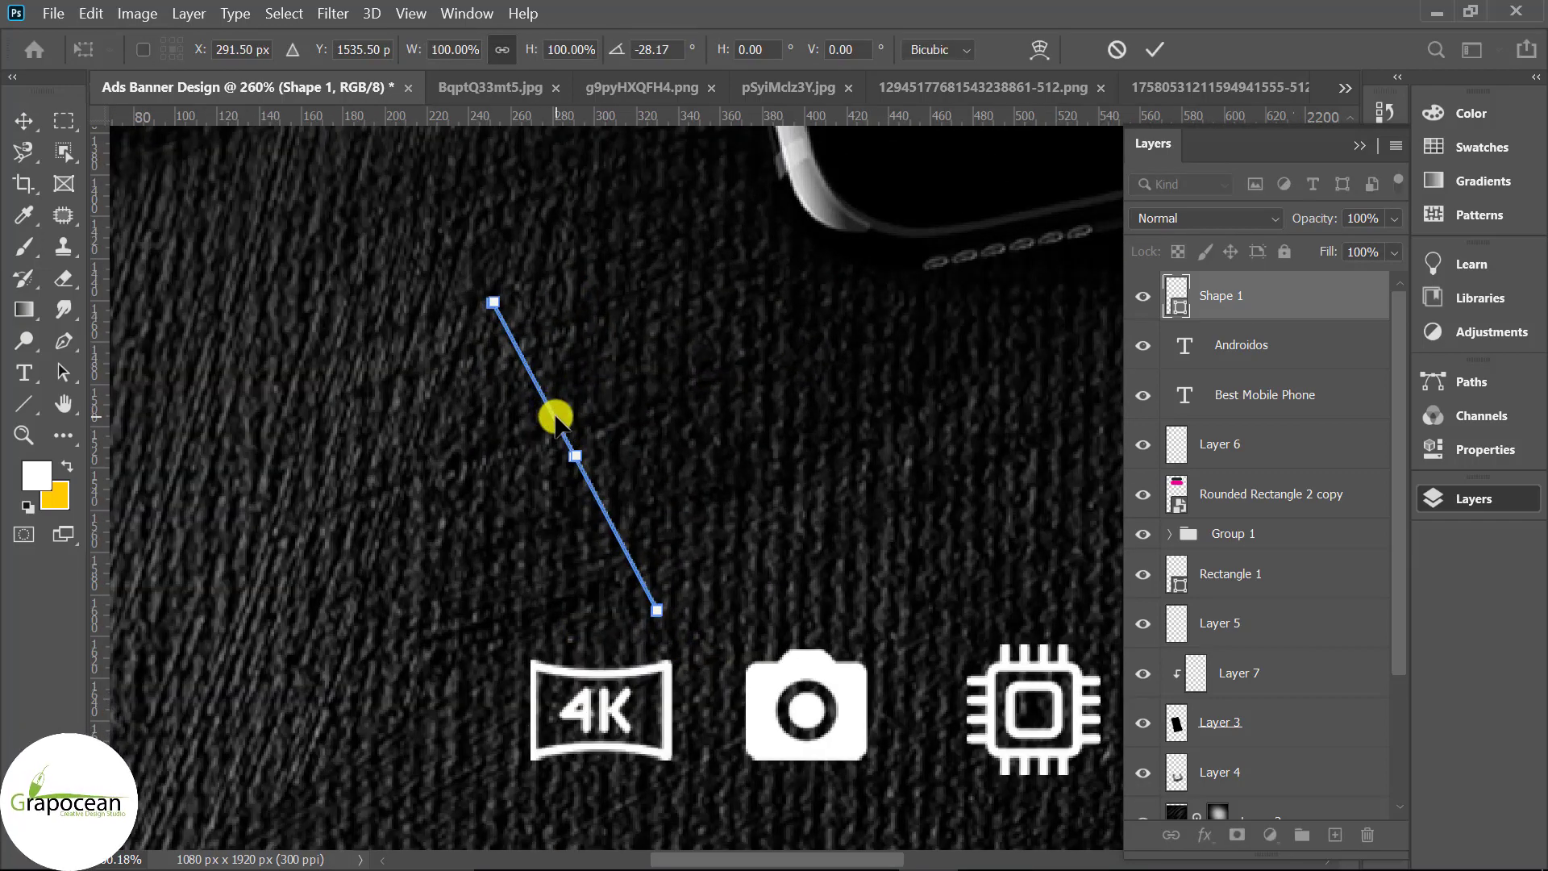
left_click_drag(541, 433, 497, 460)
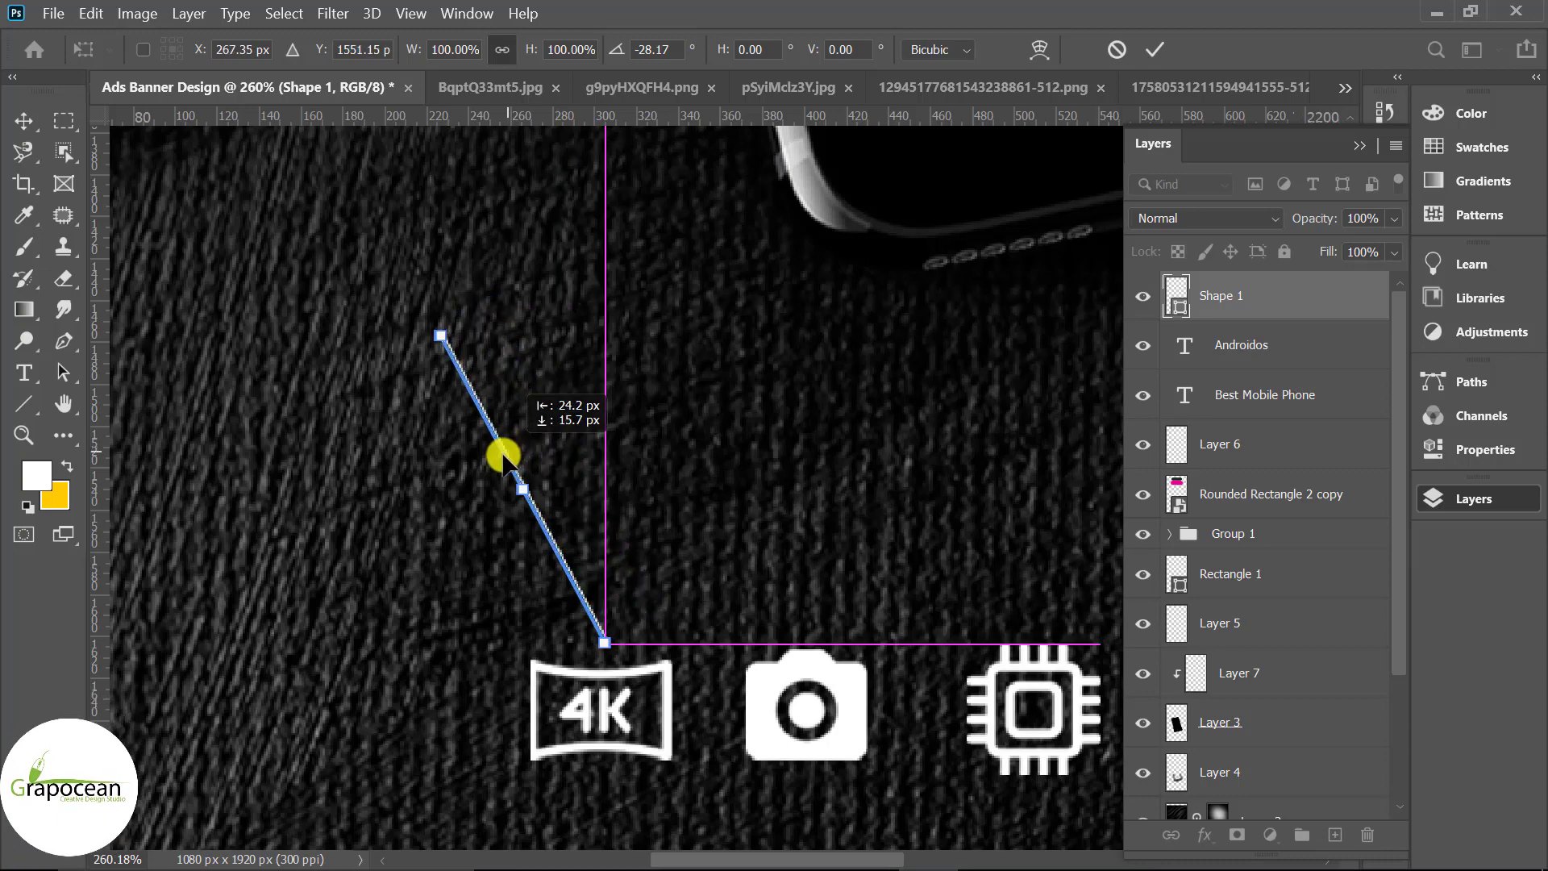
left_click(1150, 50)
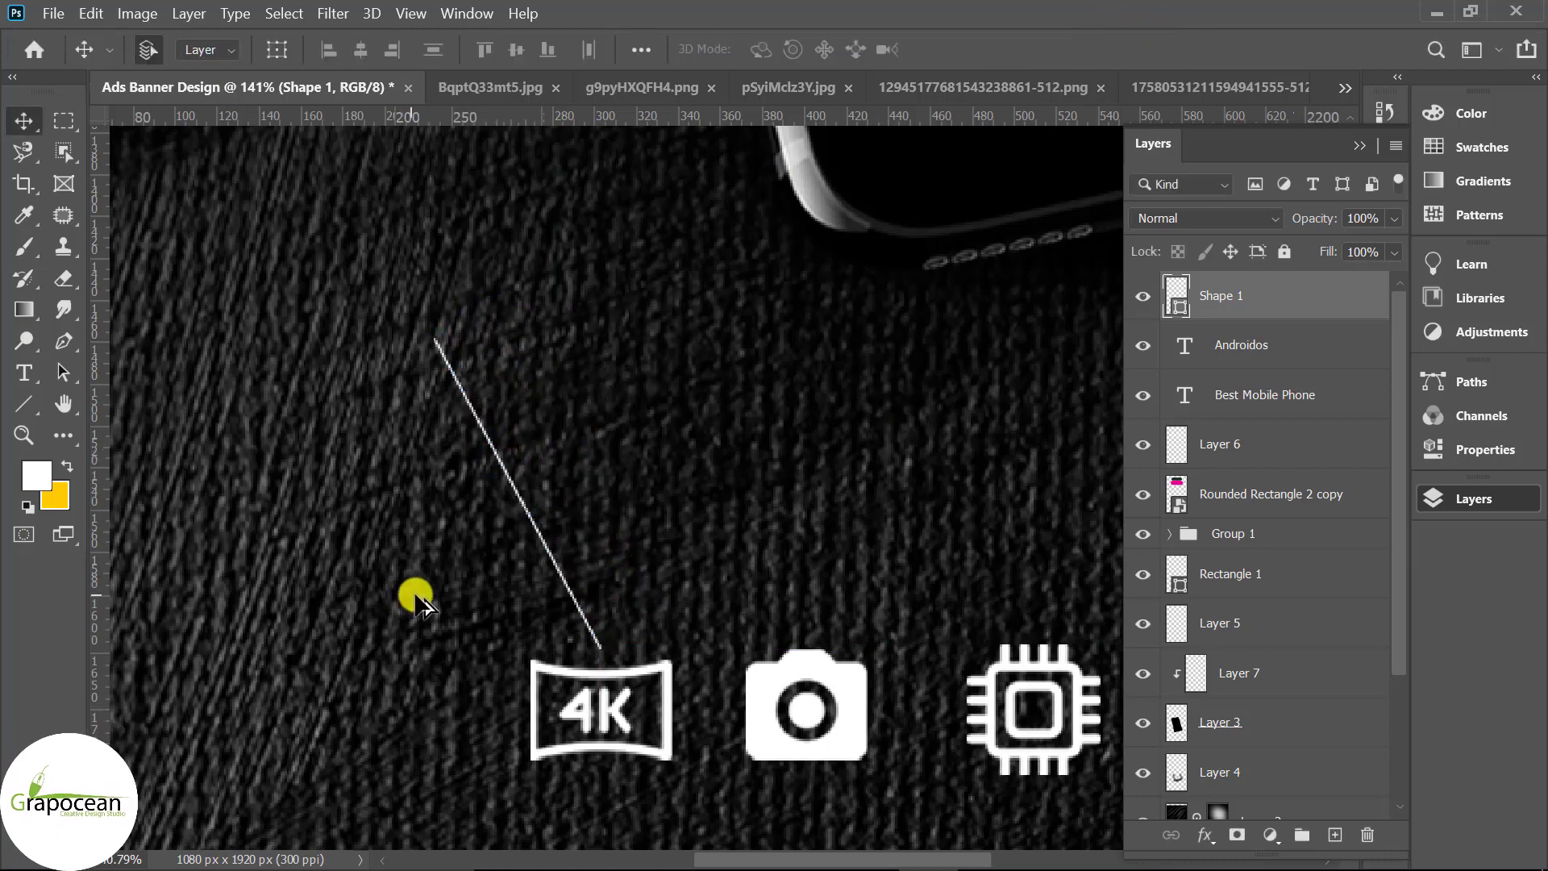
key("ctrl+0")
scroll(214, 548, "up", 3)
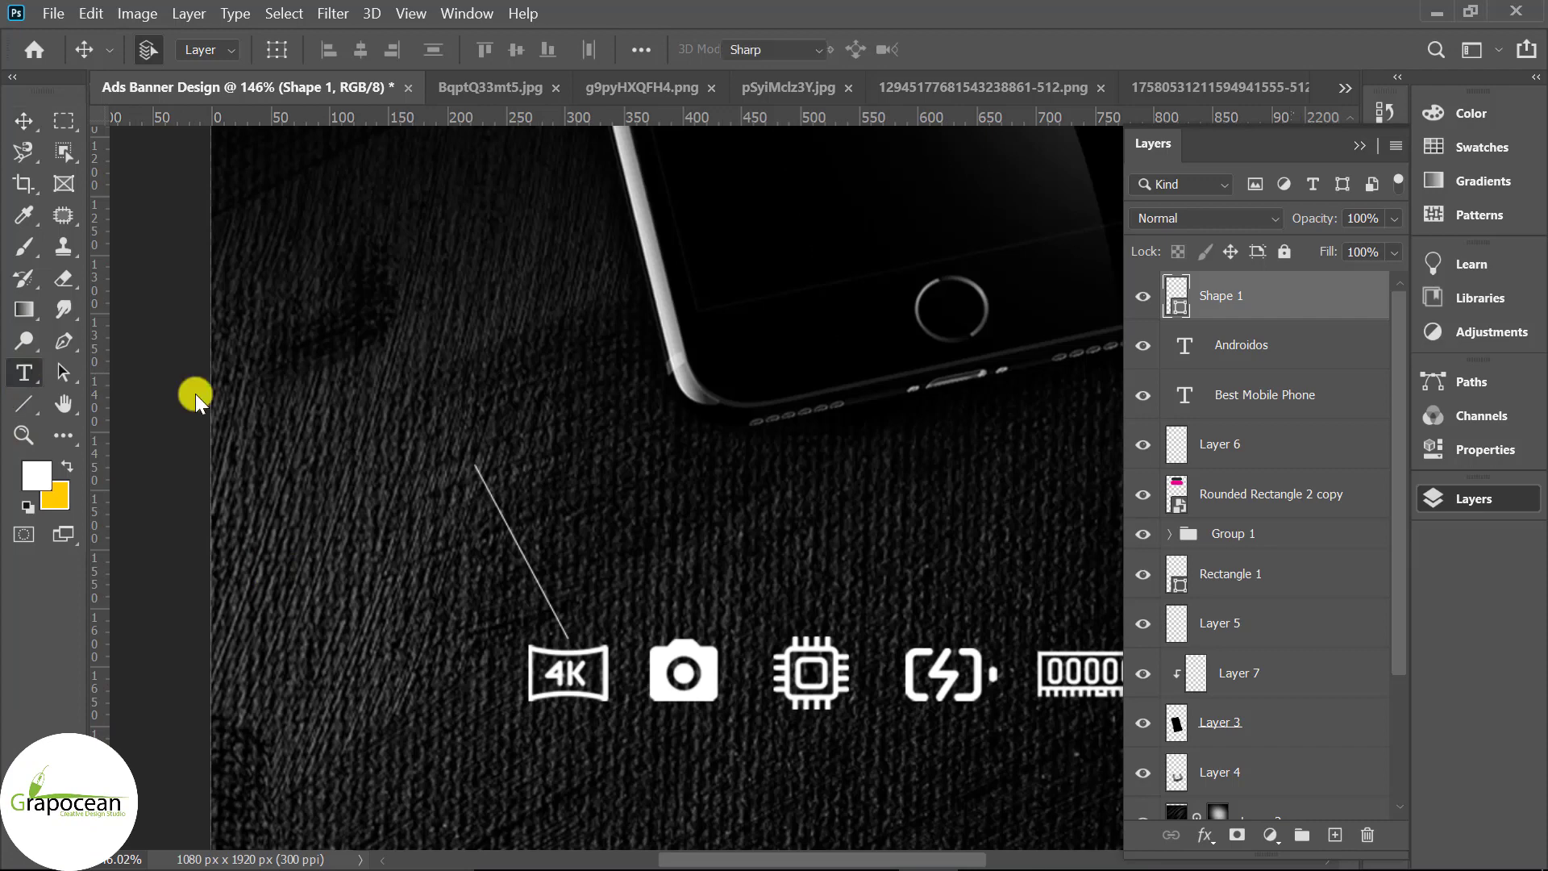
Step: Type a '4k Screen' text label and set its size to 10.99 pt
scroll(379, 500, "down", 3)
left_click(398, 435)
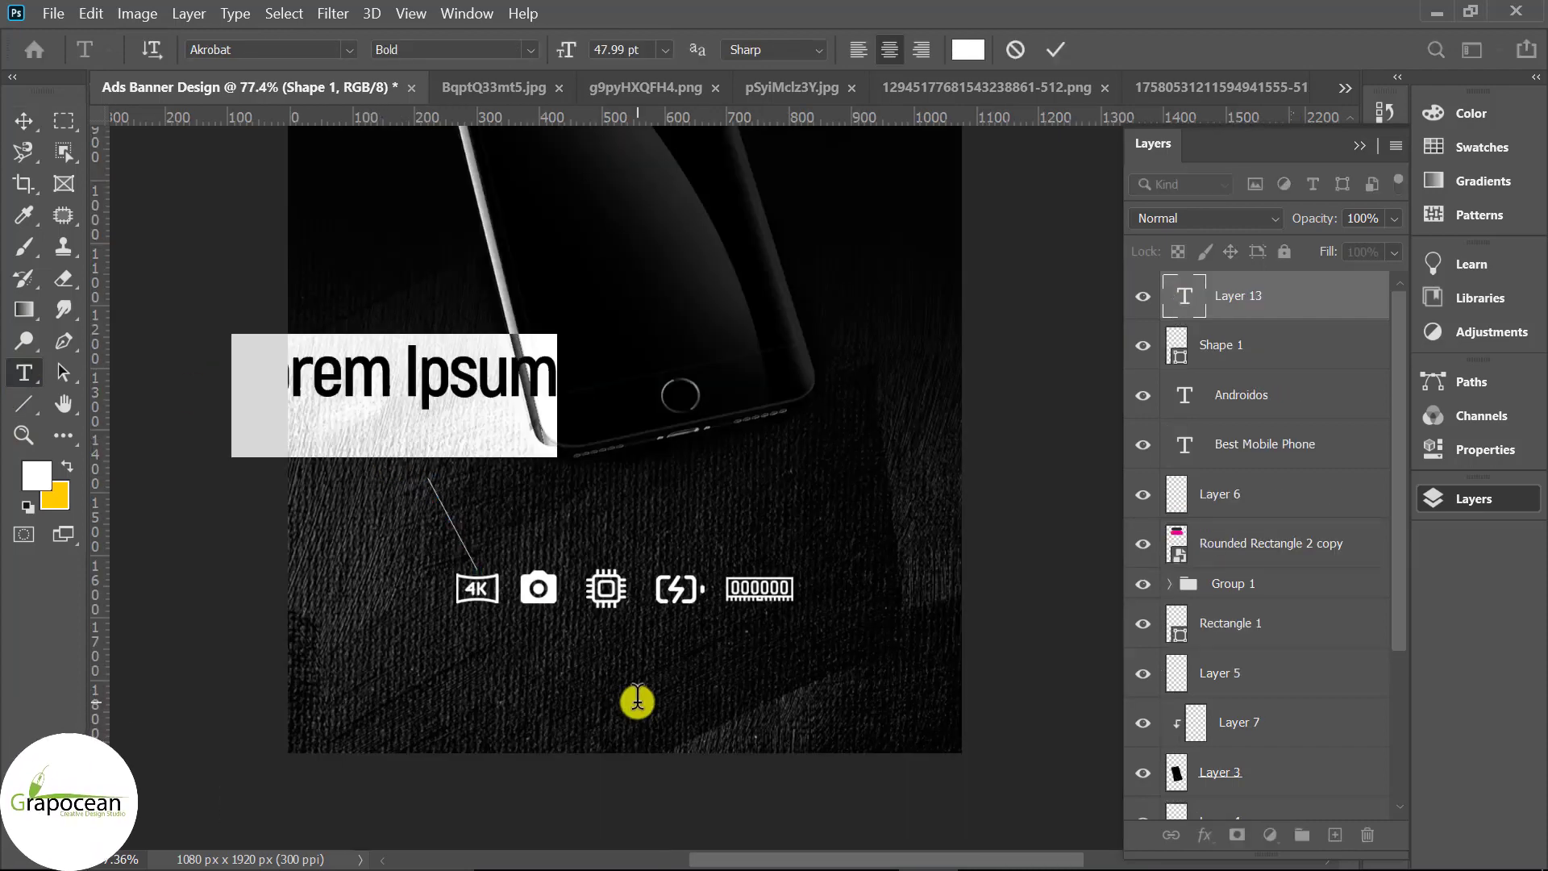
key("BackSpace")
type("Scr")
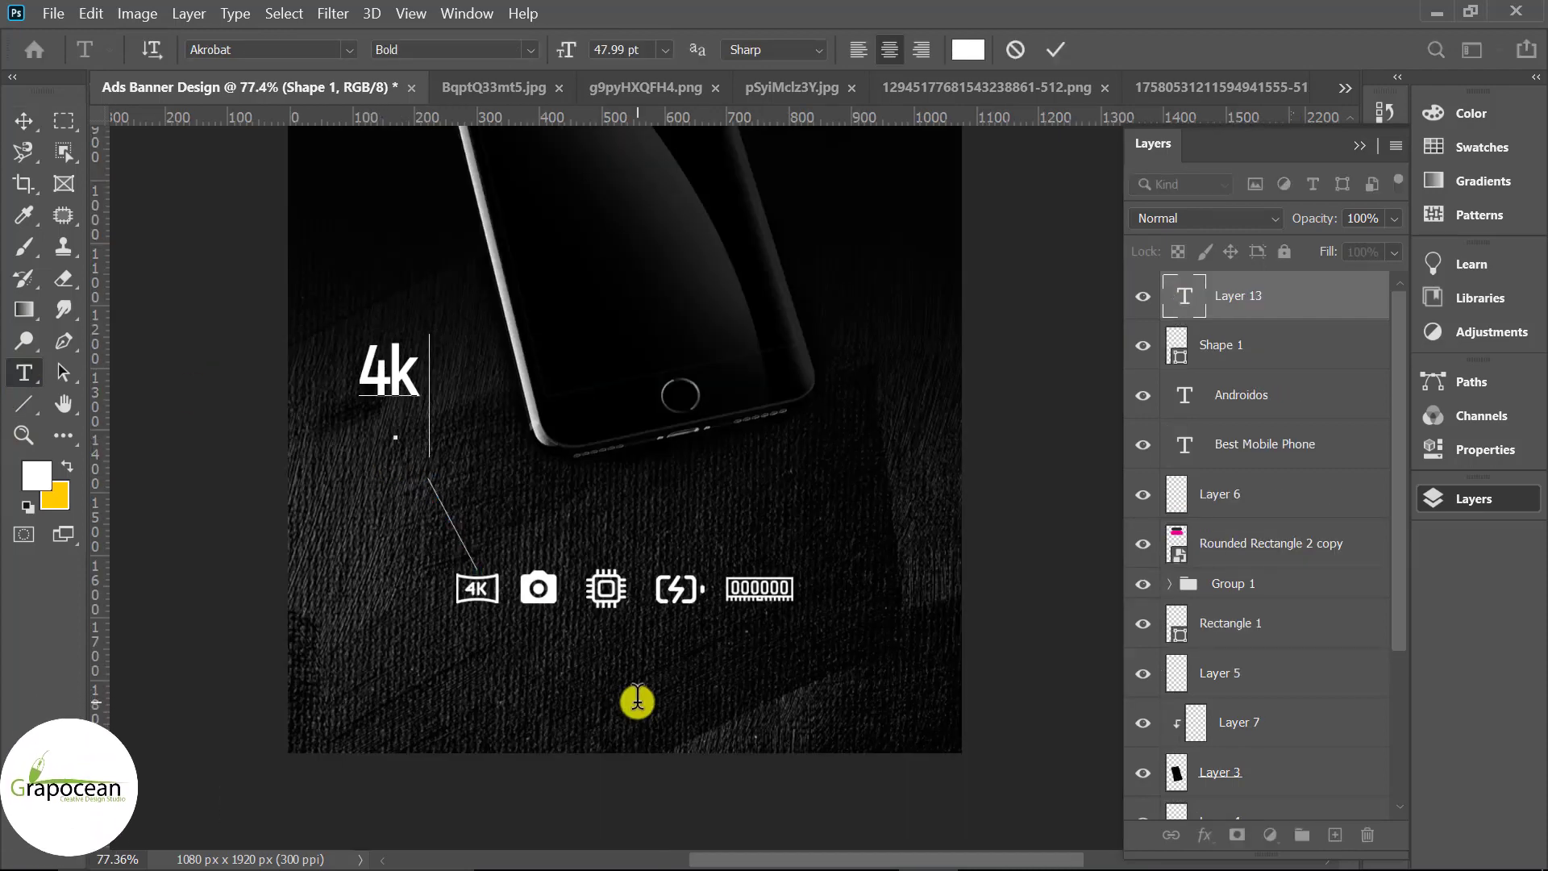
type("een")
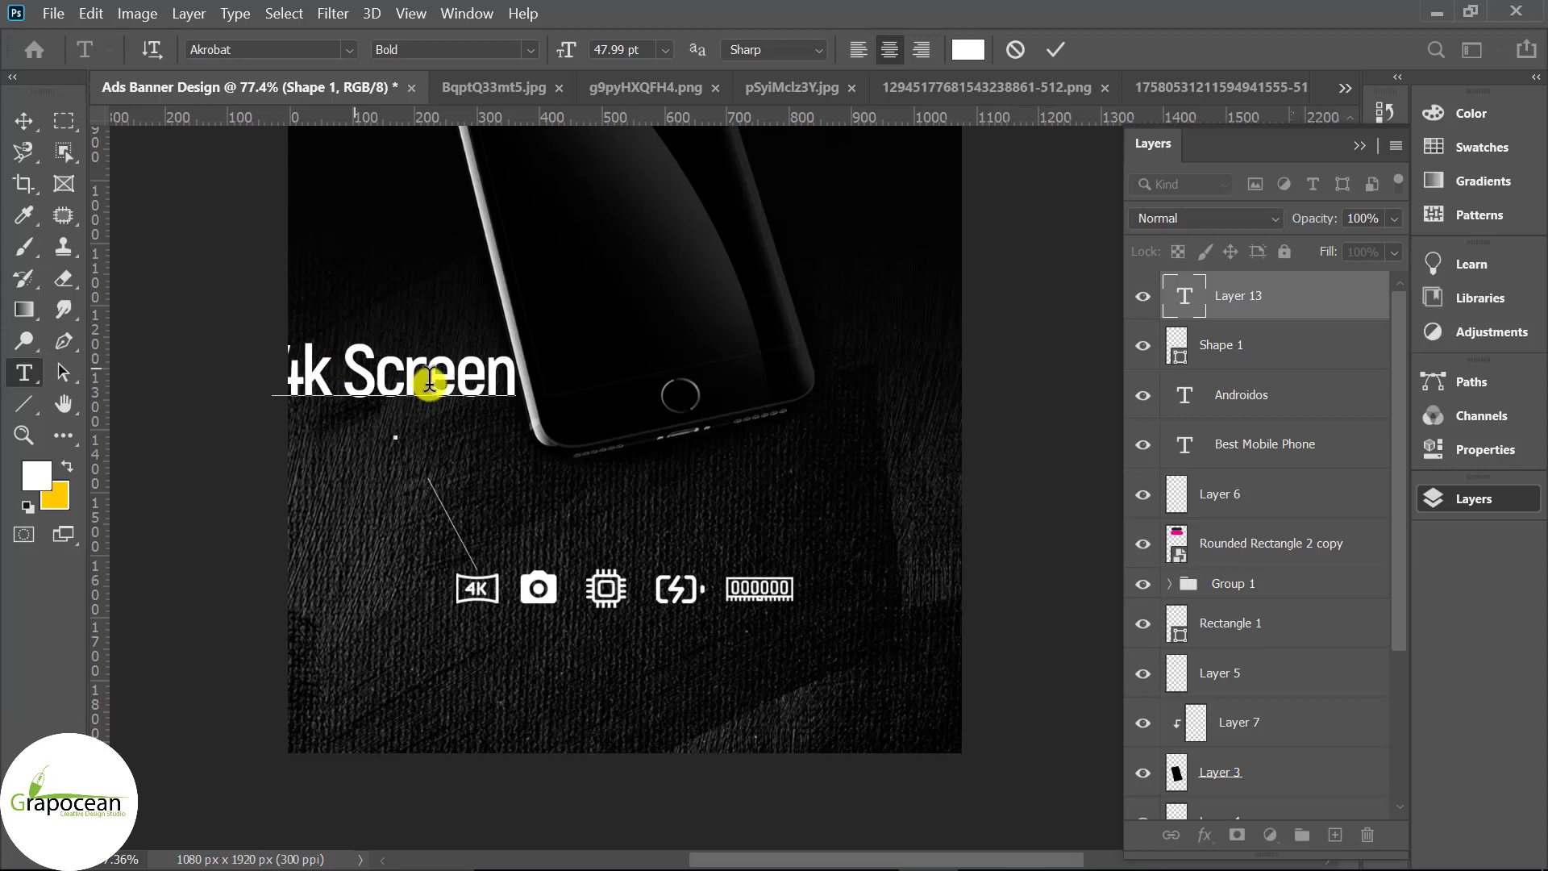
left_click_drag(518, 374, 27, 359)
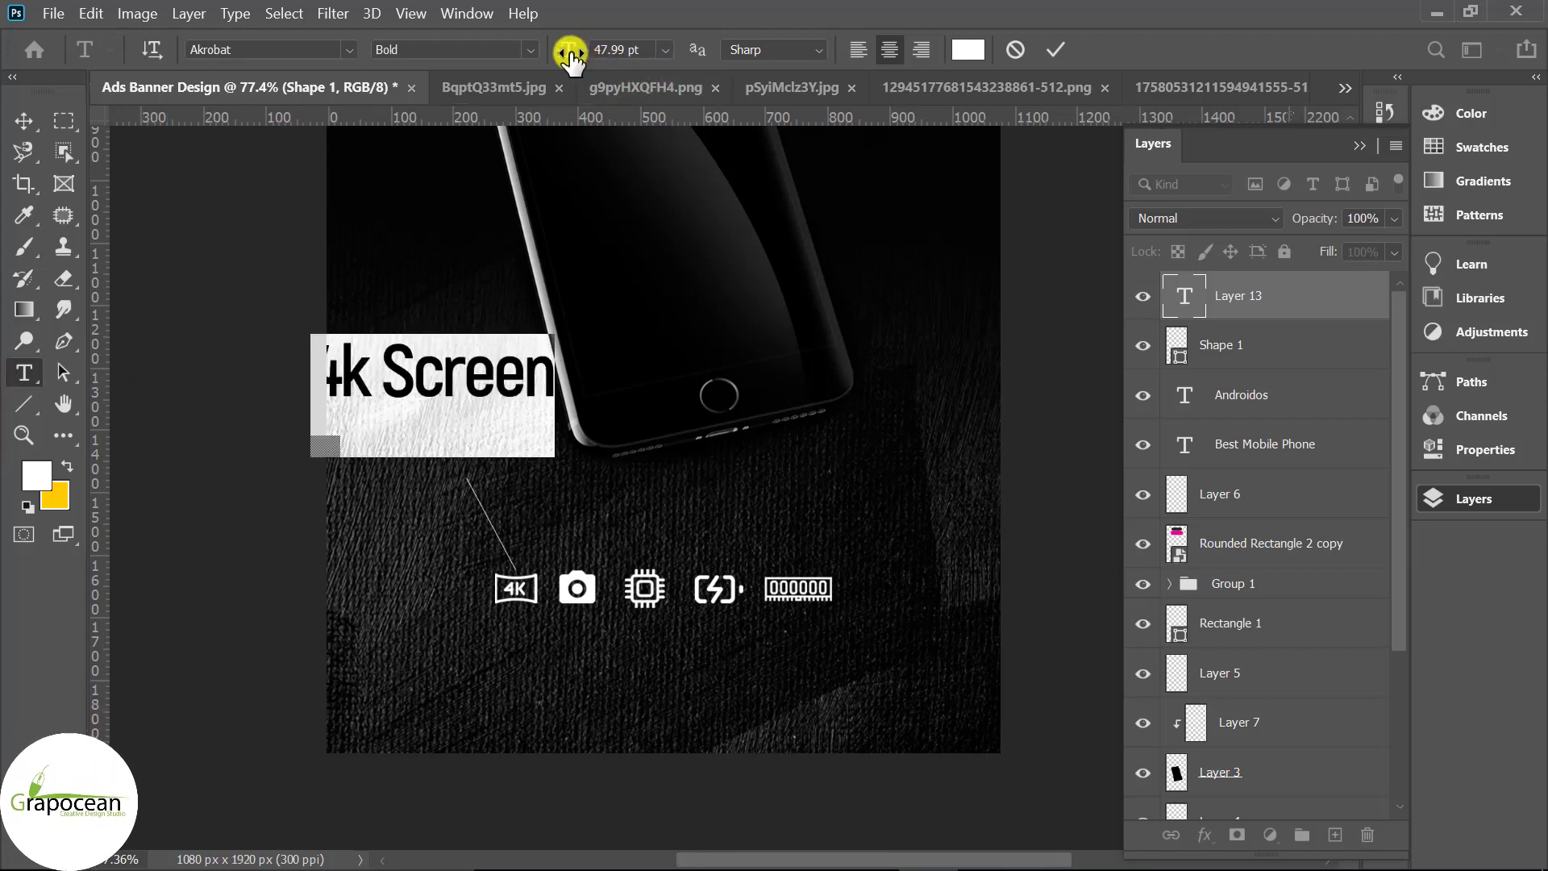
left_click_drag(570, 56, 529, 63)
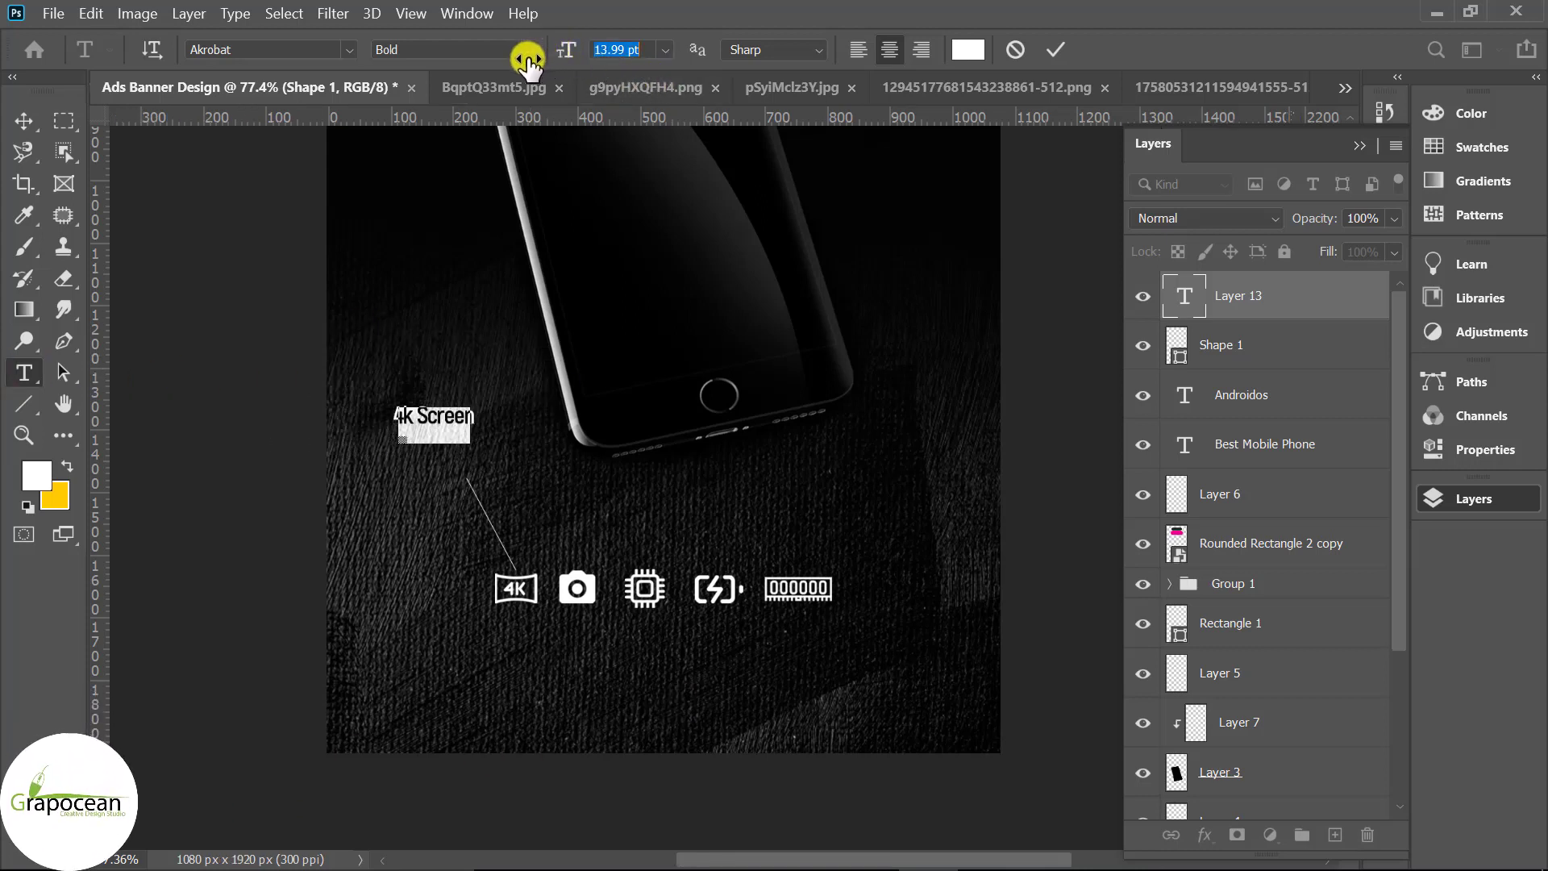
left_click_drag(522, 68, 518, 59)
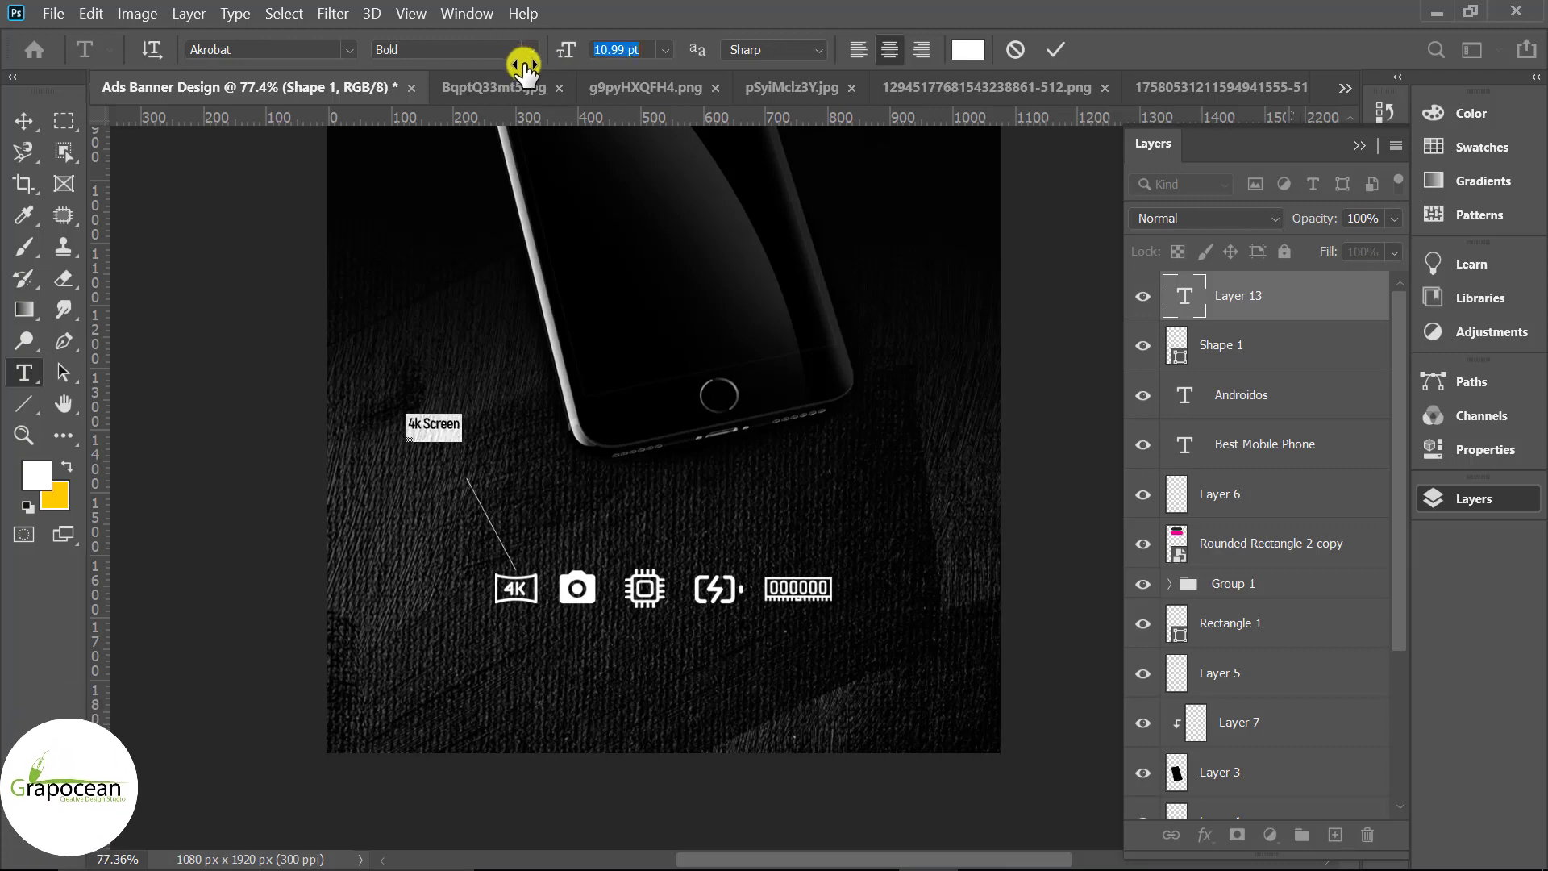
left_click(20, 129)
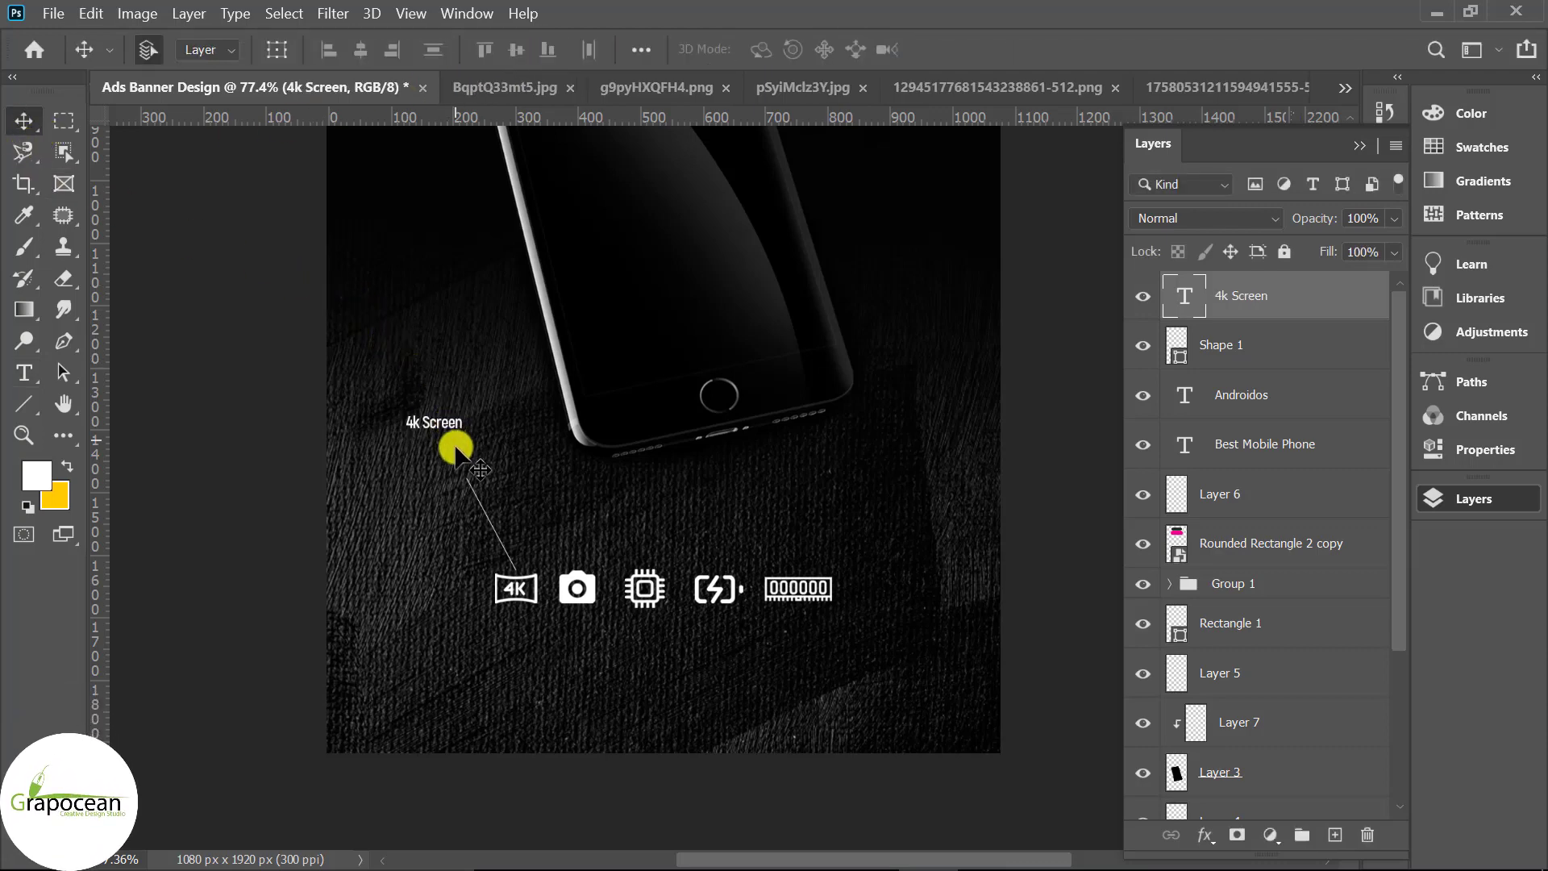
Step: Move the '4k Screen' label above the top end of the callout line
scroll(456, 450, "up", 5)
left_click_drag(472, 419, 525, 496)
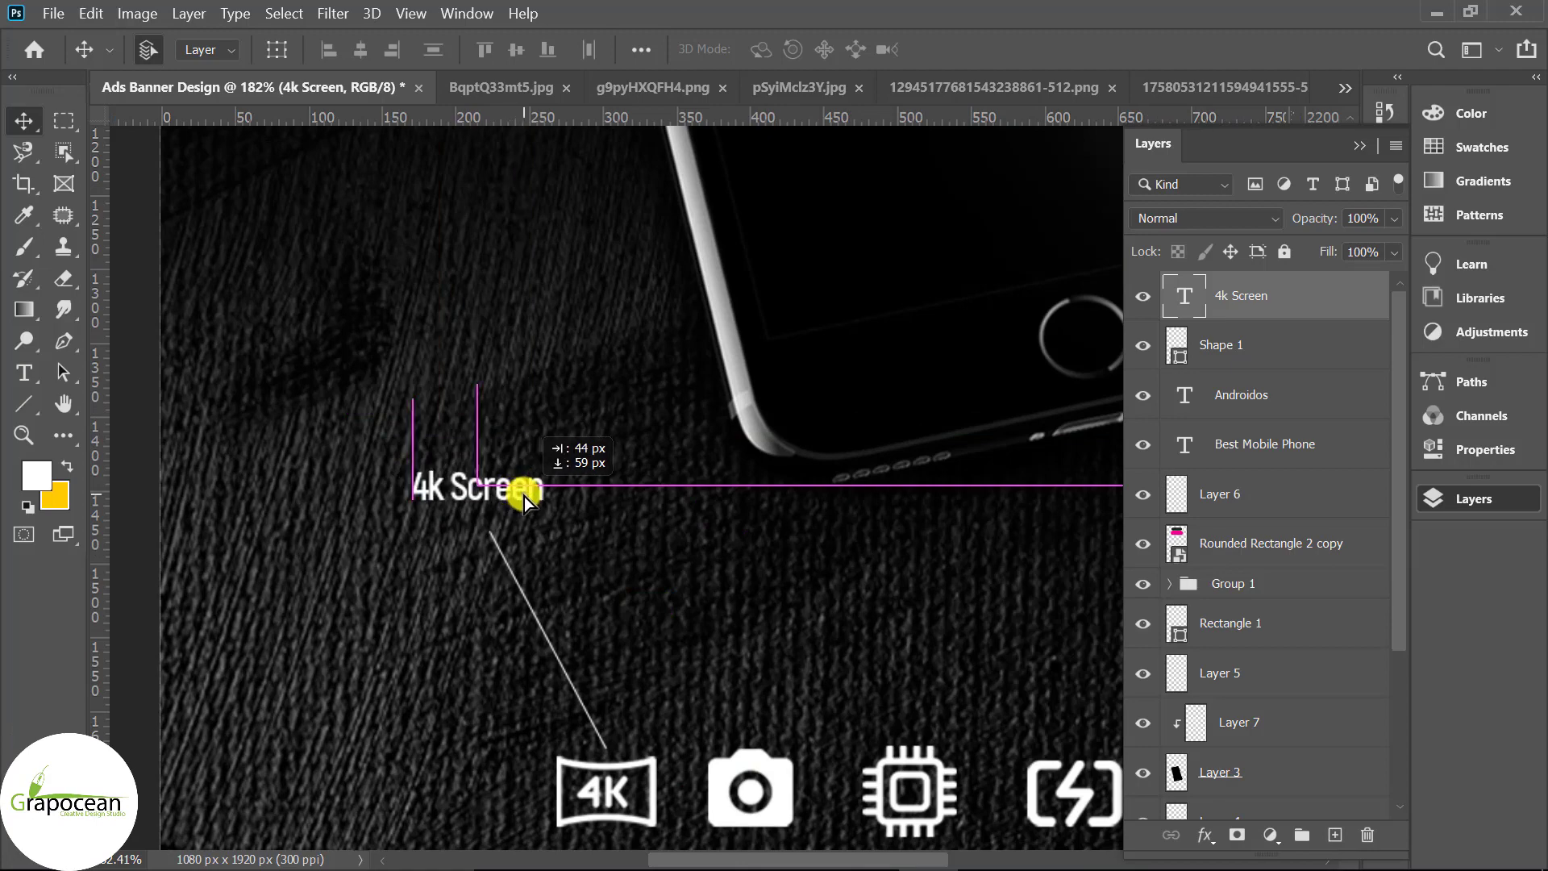
scroll(463, 608, "down", 6)
scroll(684, 719, "down", 3)
scroll(601, 585, "up", 3)
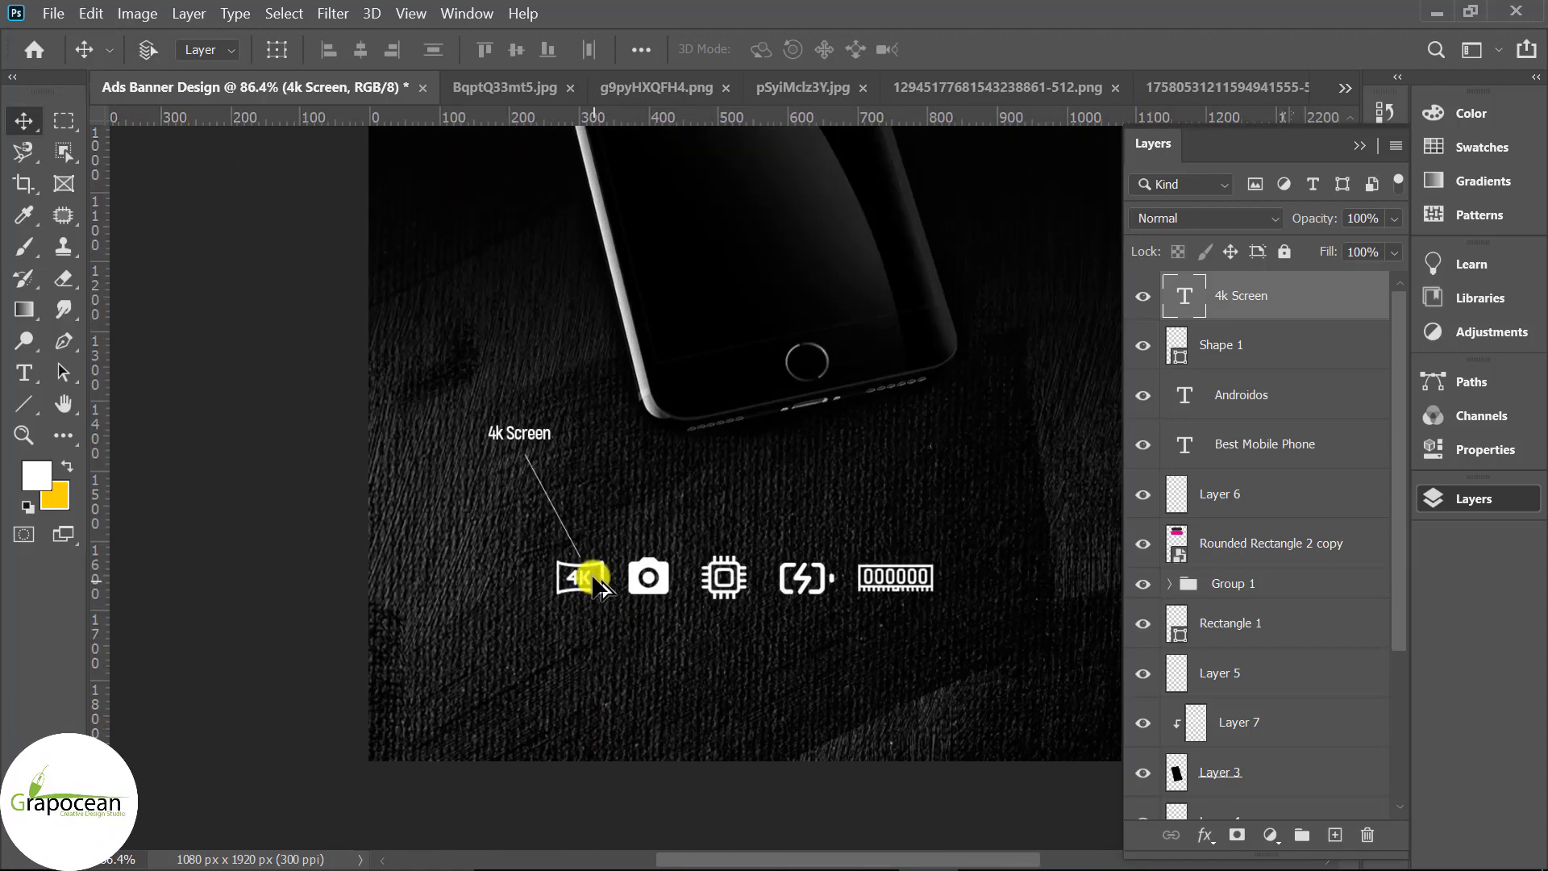
scroll(601, 584, "up", 3)
scroll(568, 536, "up", 1)
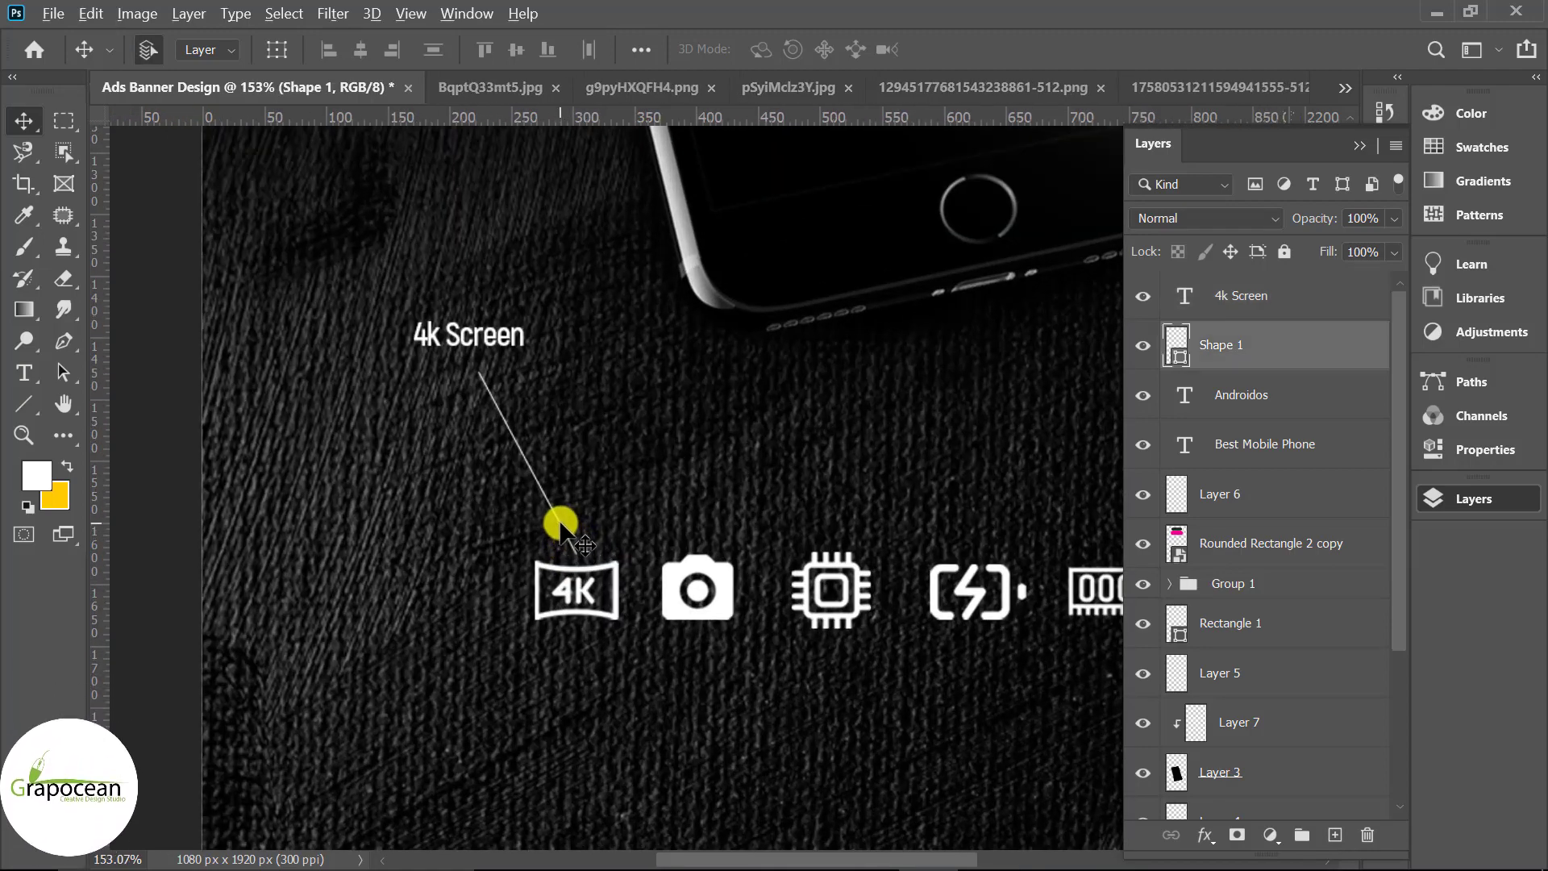
Step: Duplicate the Shape 1 leader line and position the copy angling down below the camera icon
left_click_drag(563, 528, 640, 525)
key("ctrl+z")
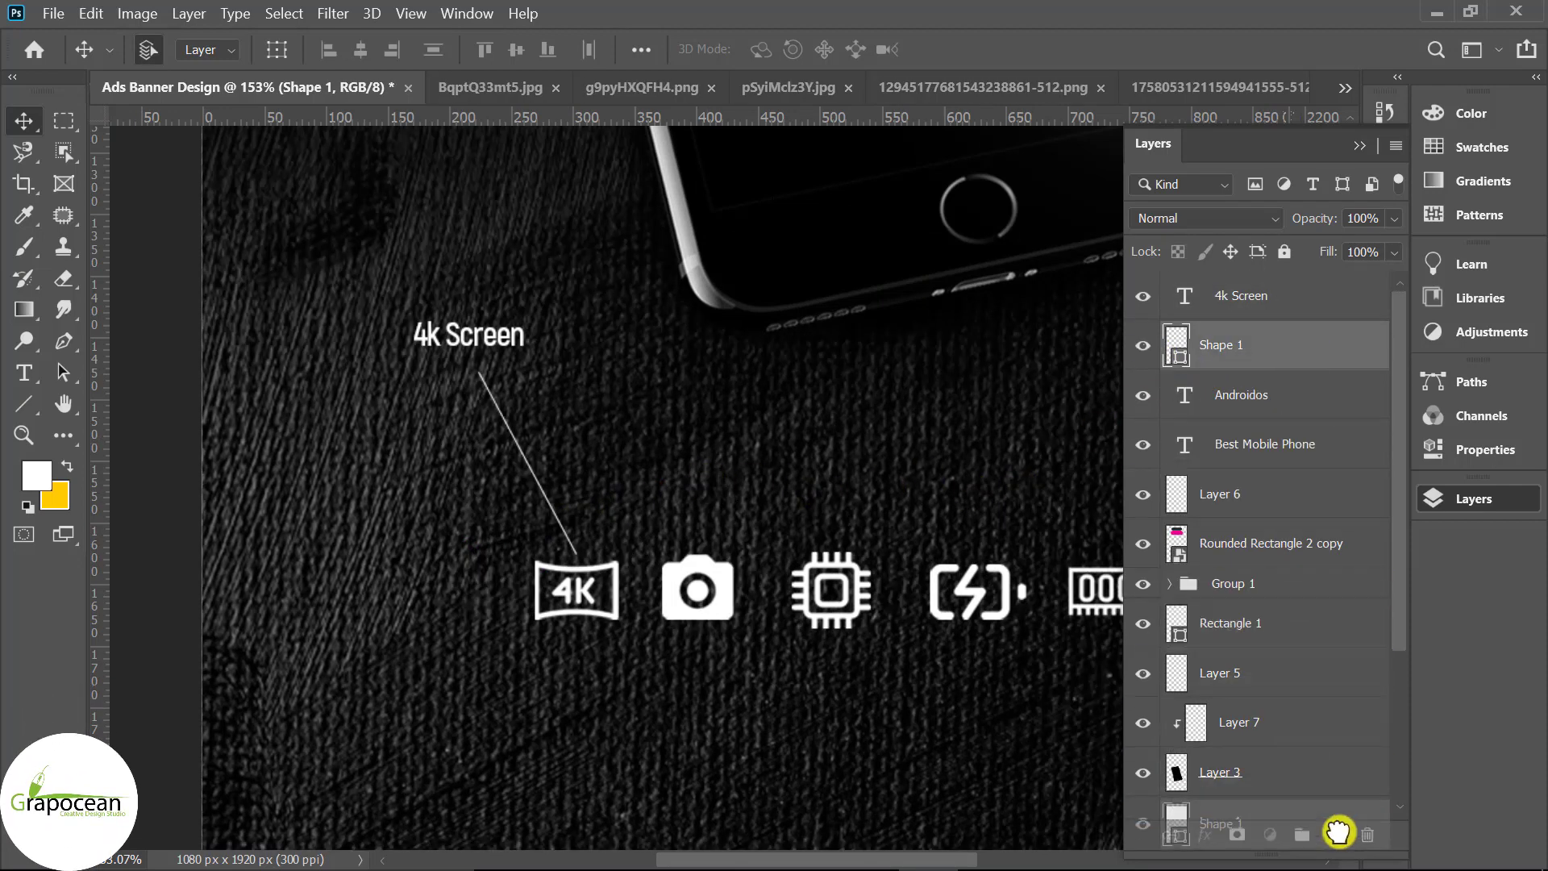
left_click_drag(1307, 355, 1335, 835)
key("ctrl+t")
left_click_drag(542, 487, 678, 477)
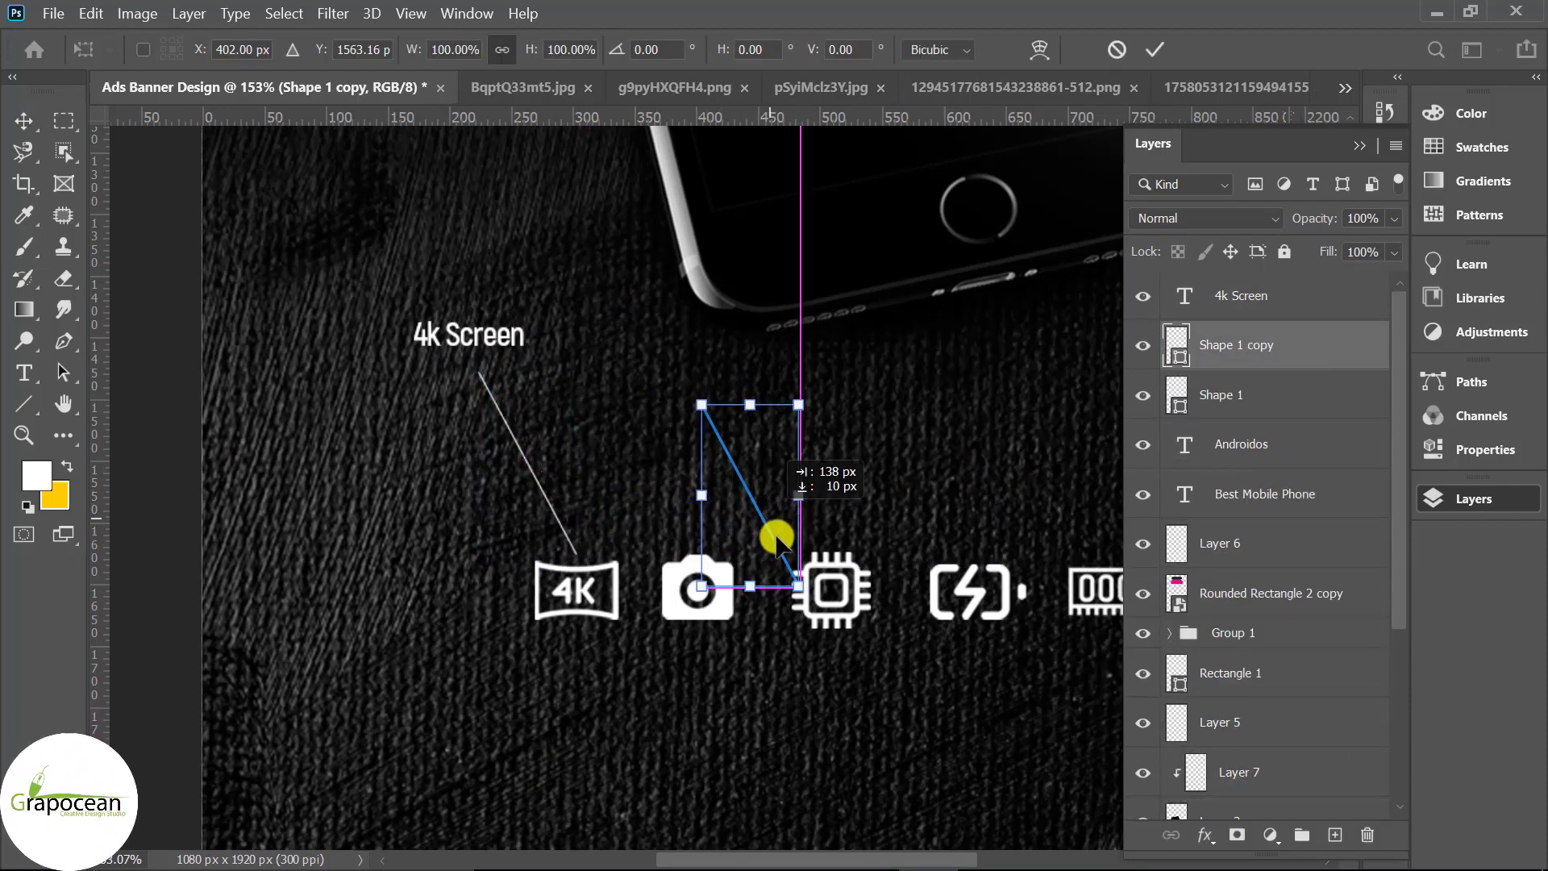
left_click_drag(698, 564, 787, 750)
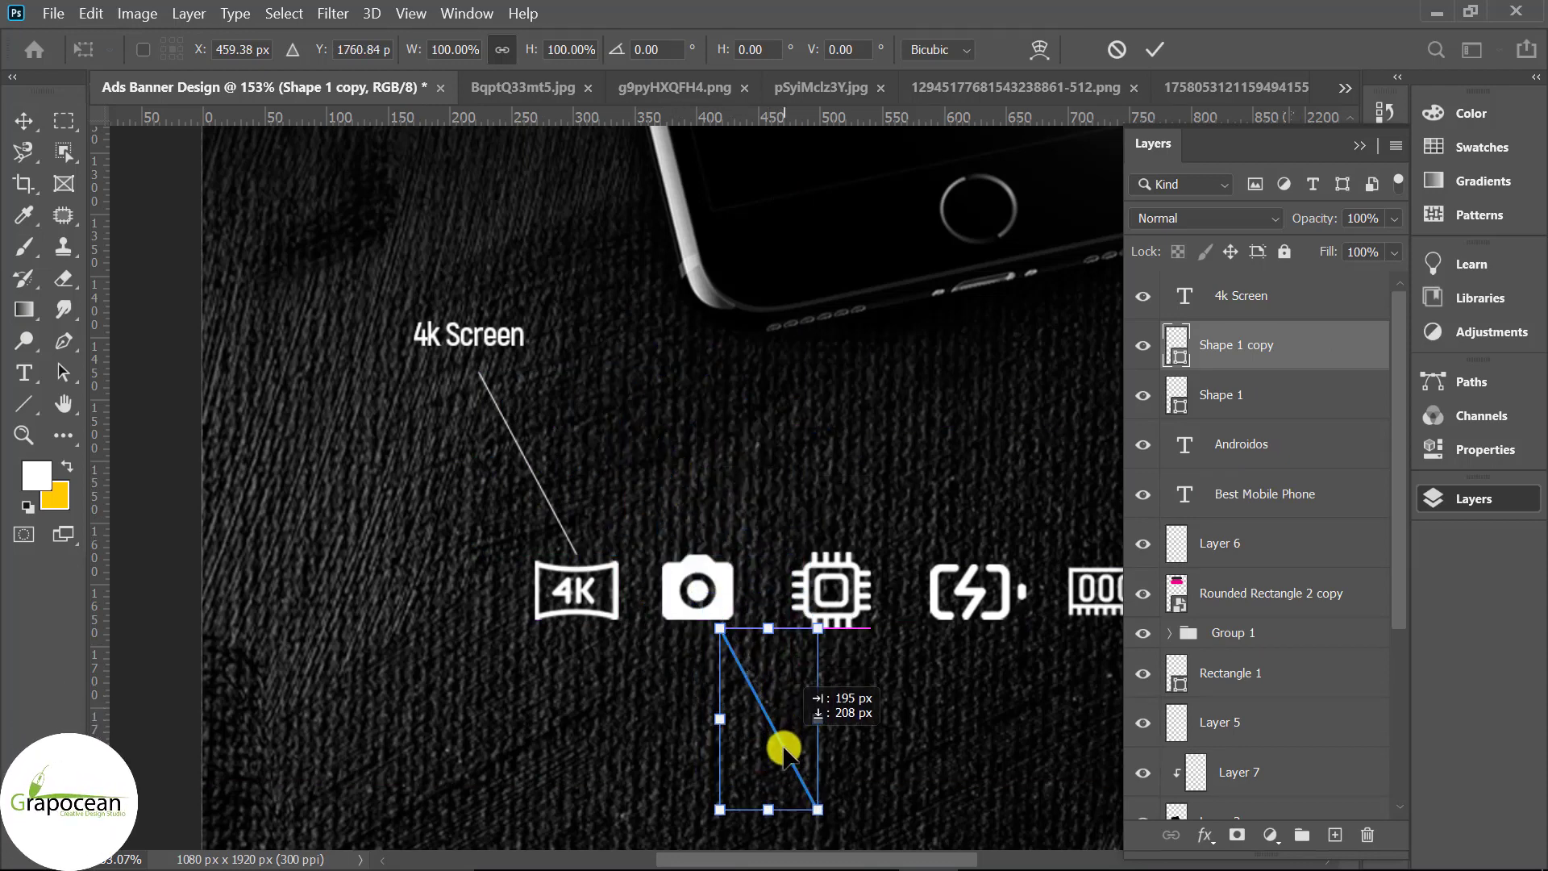
left_click_drag(785, 750, 762, 716)
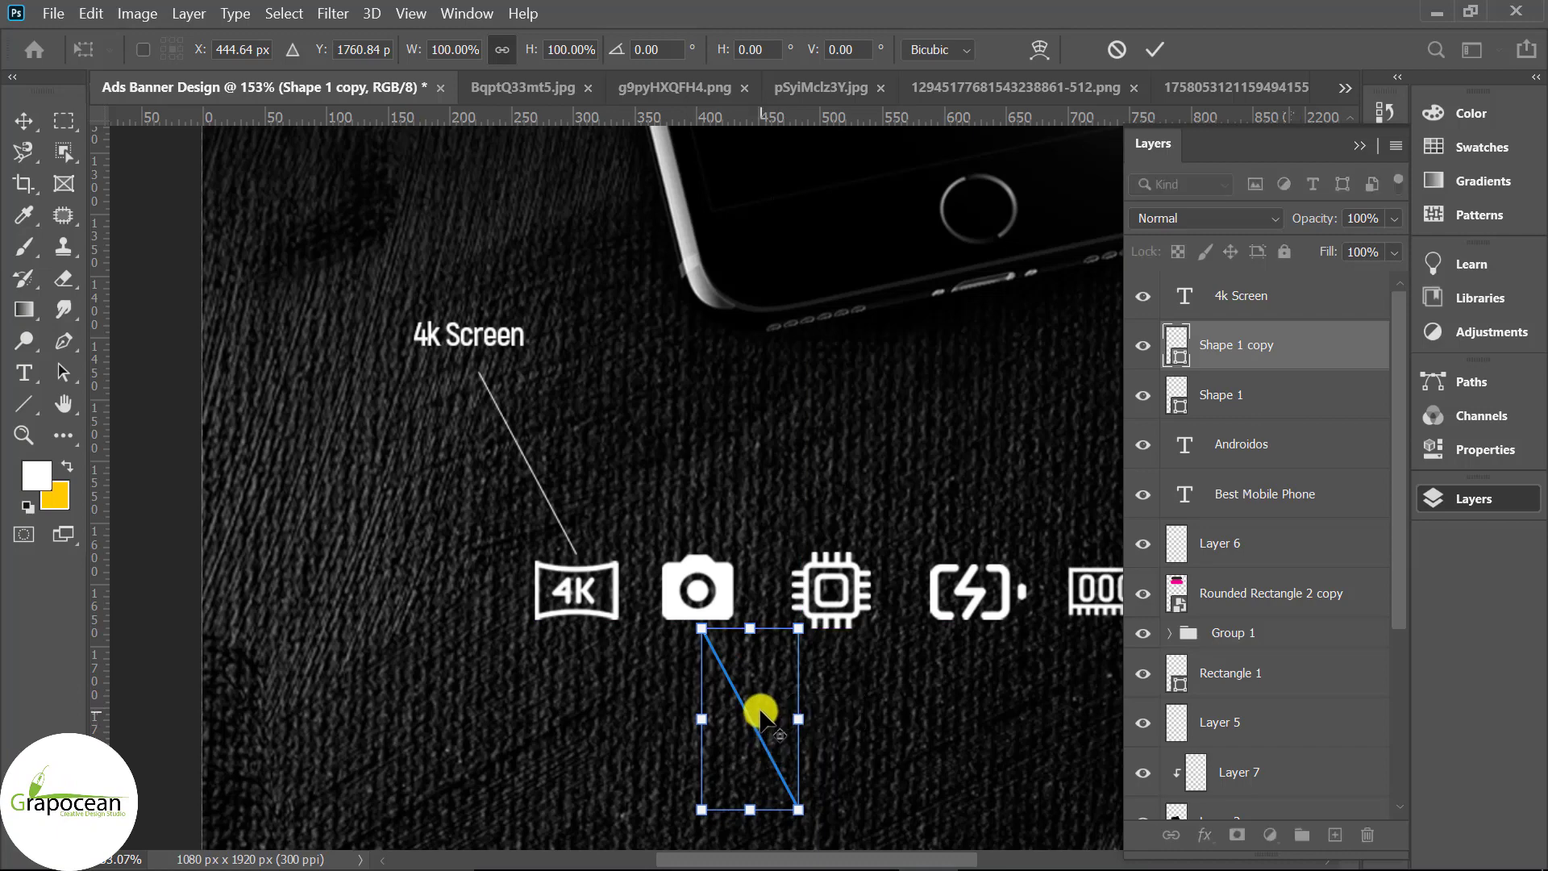
scroll(762, 717, "down", 5)
scroll(862, 673, "down", 3)
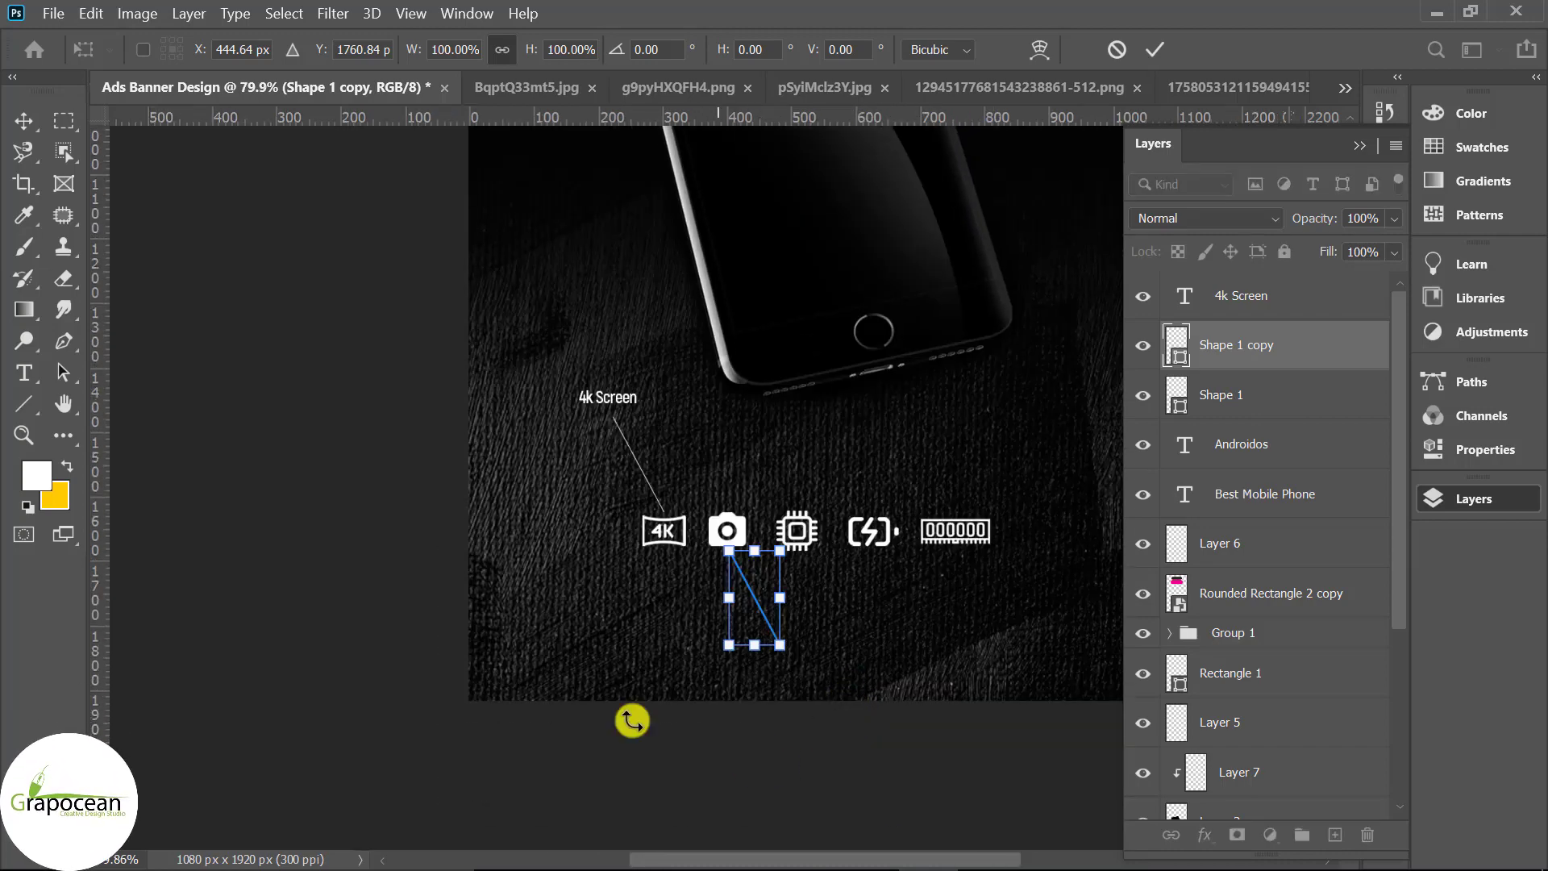
key("Return")
Step: Copy a callout label to the lower line's end and retype it as '200 px C'
scroll(615, 508, "up", 2)
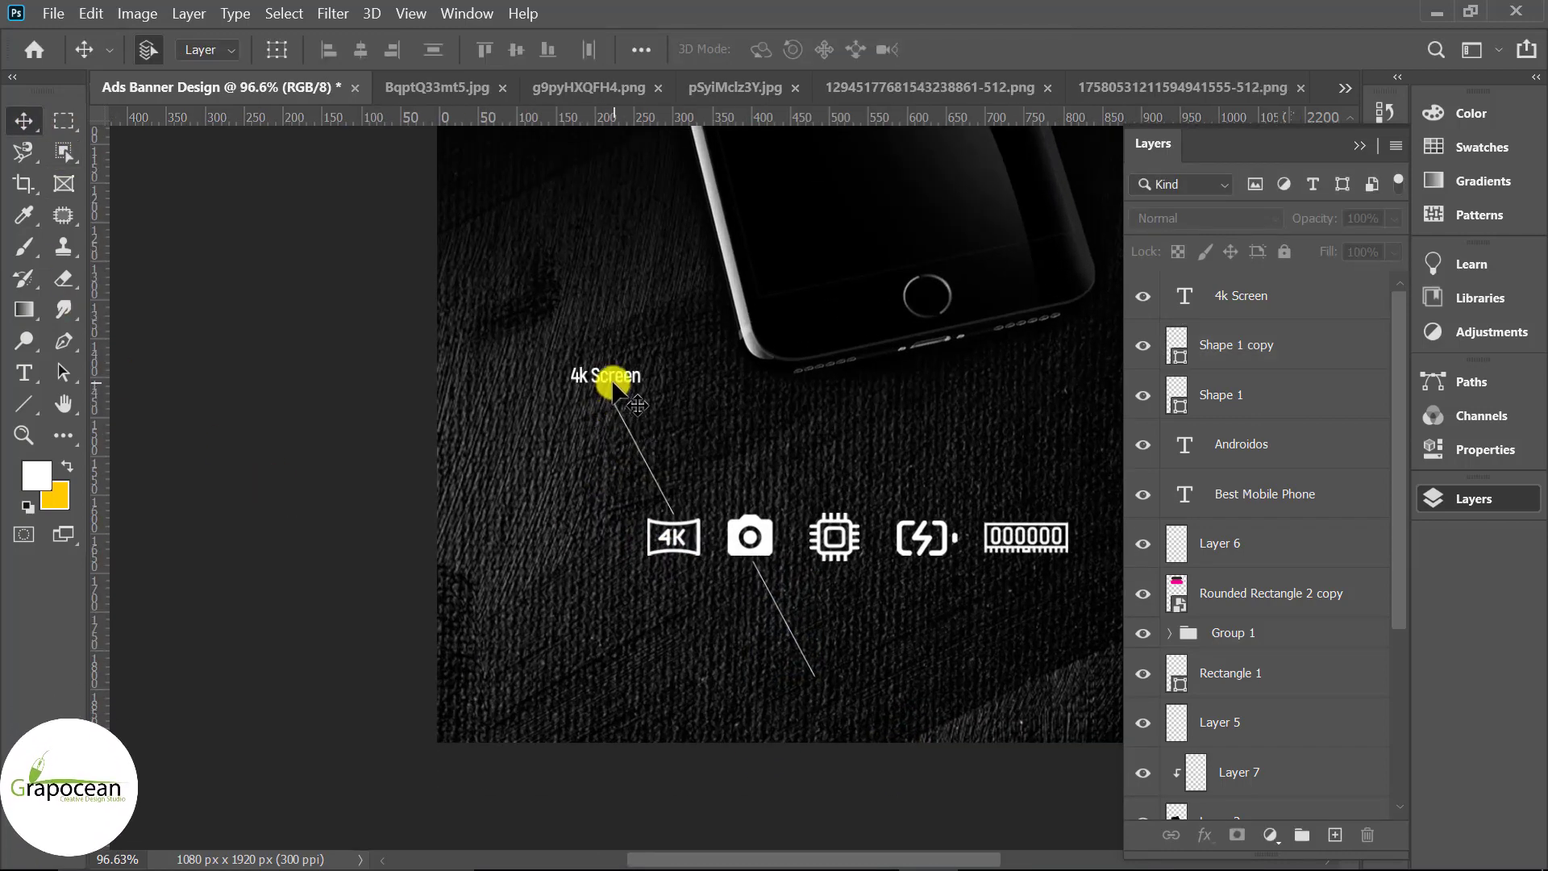
mouse_move(613, 379)
left_mouse_down()
mouse_move(863, 690)
mouse_move(835, 699)
left_mouse_up()
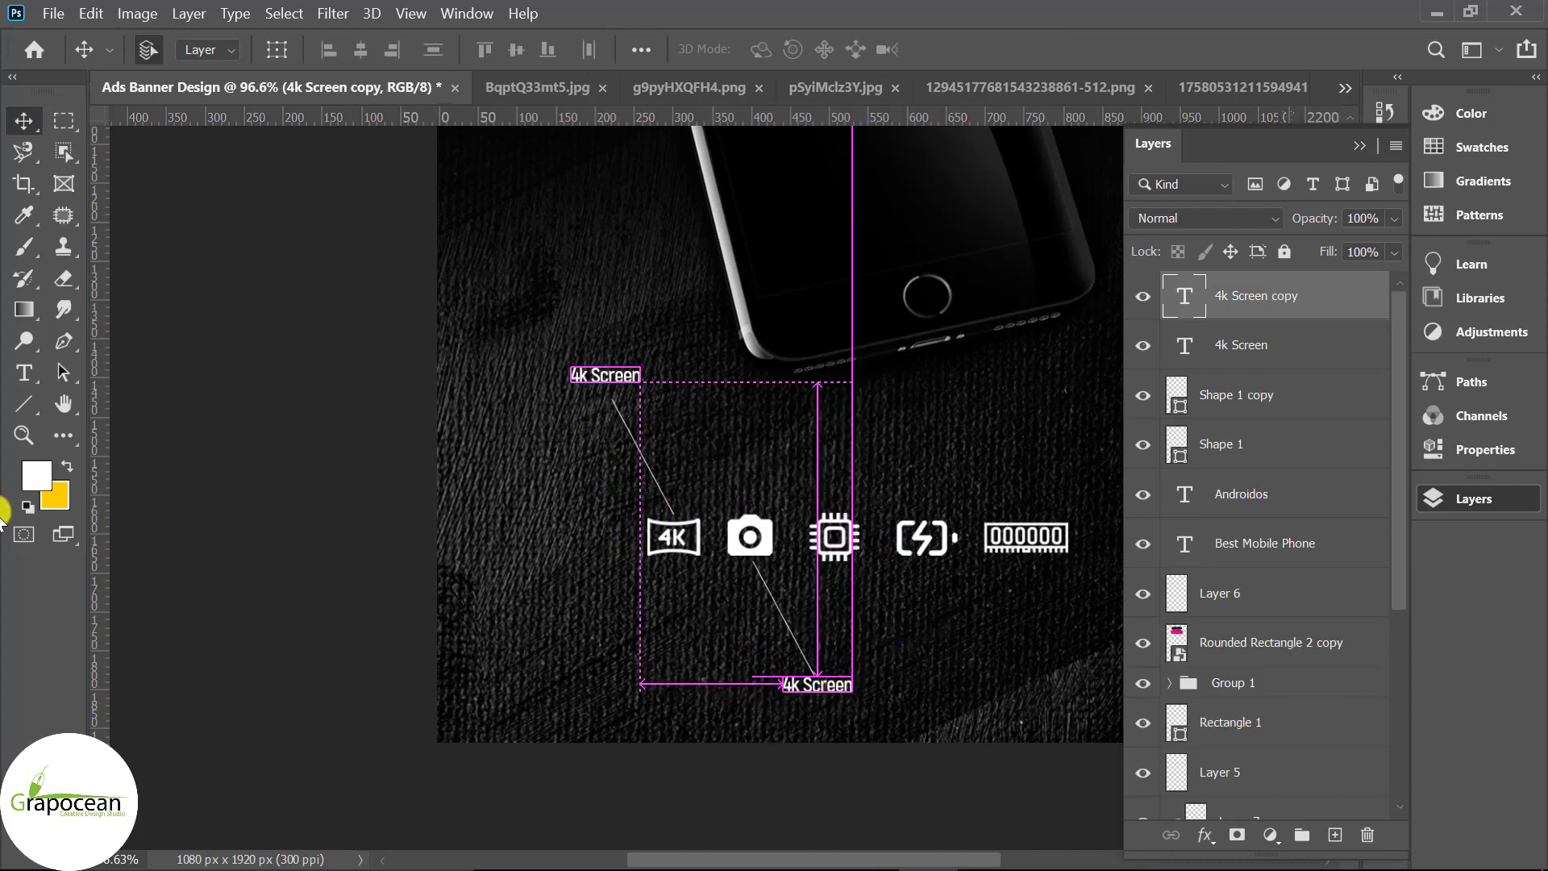
key("t")
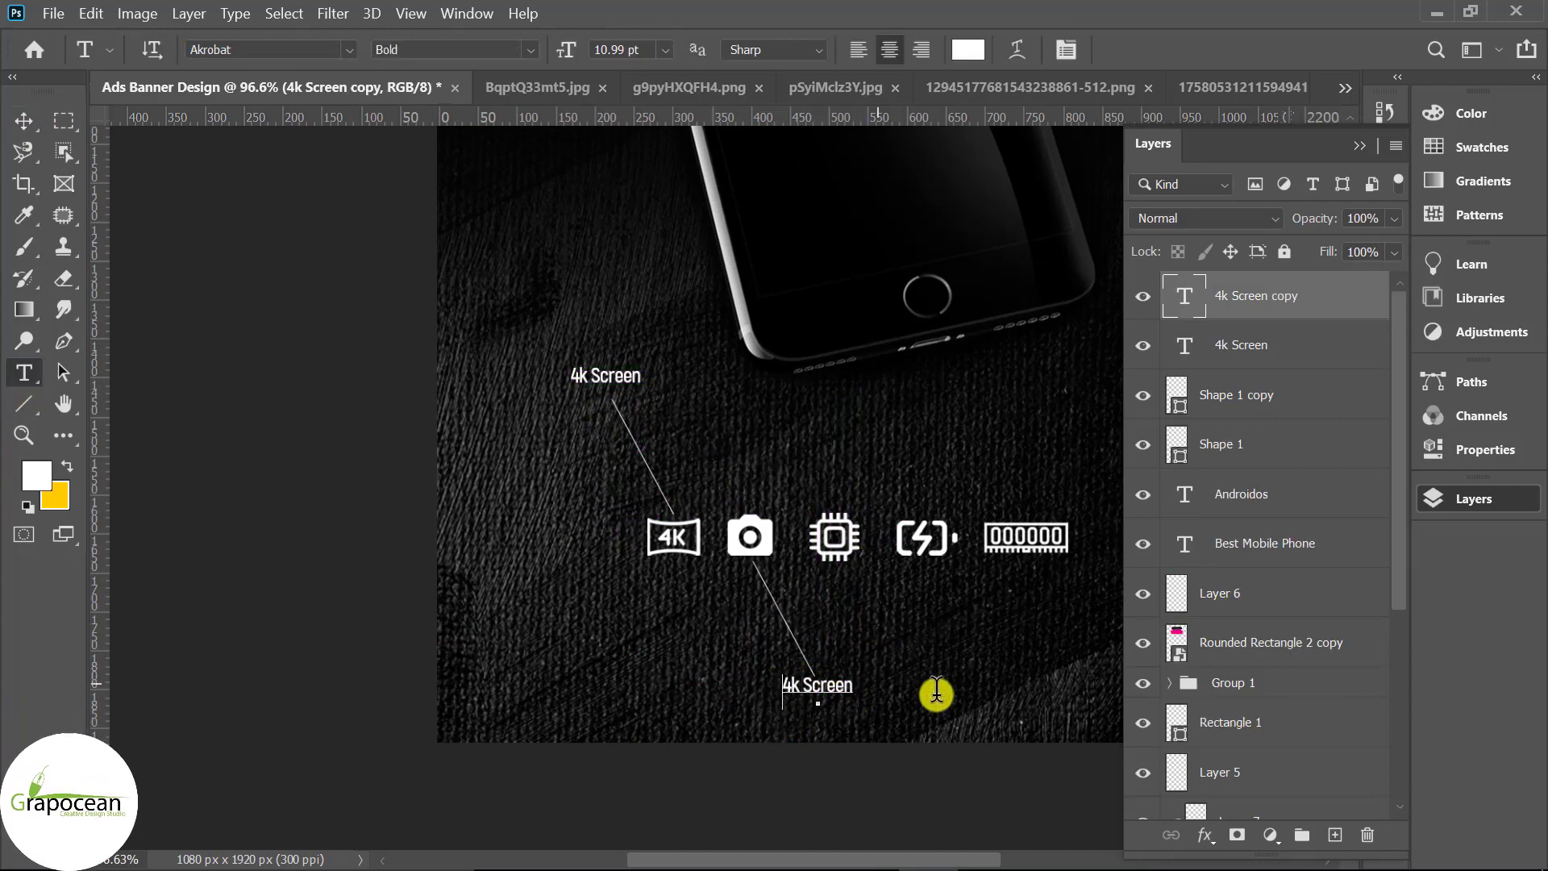
type("200")
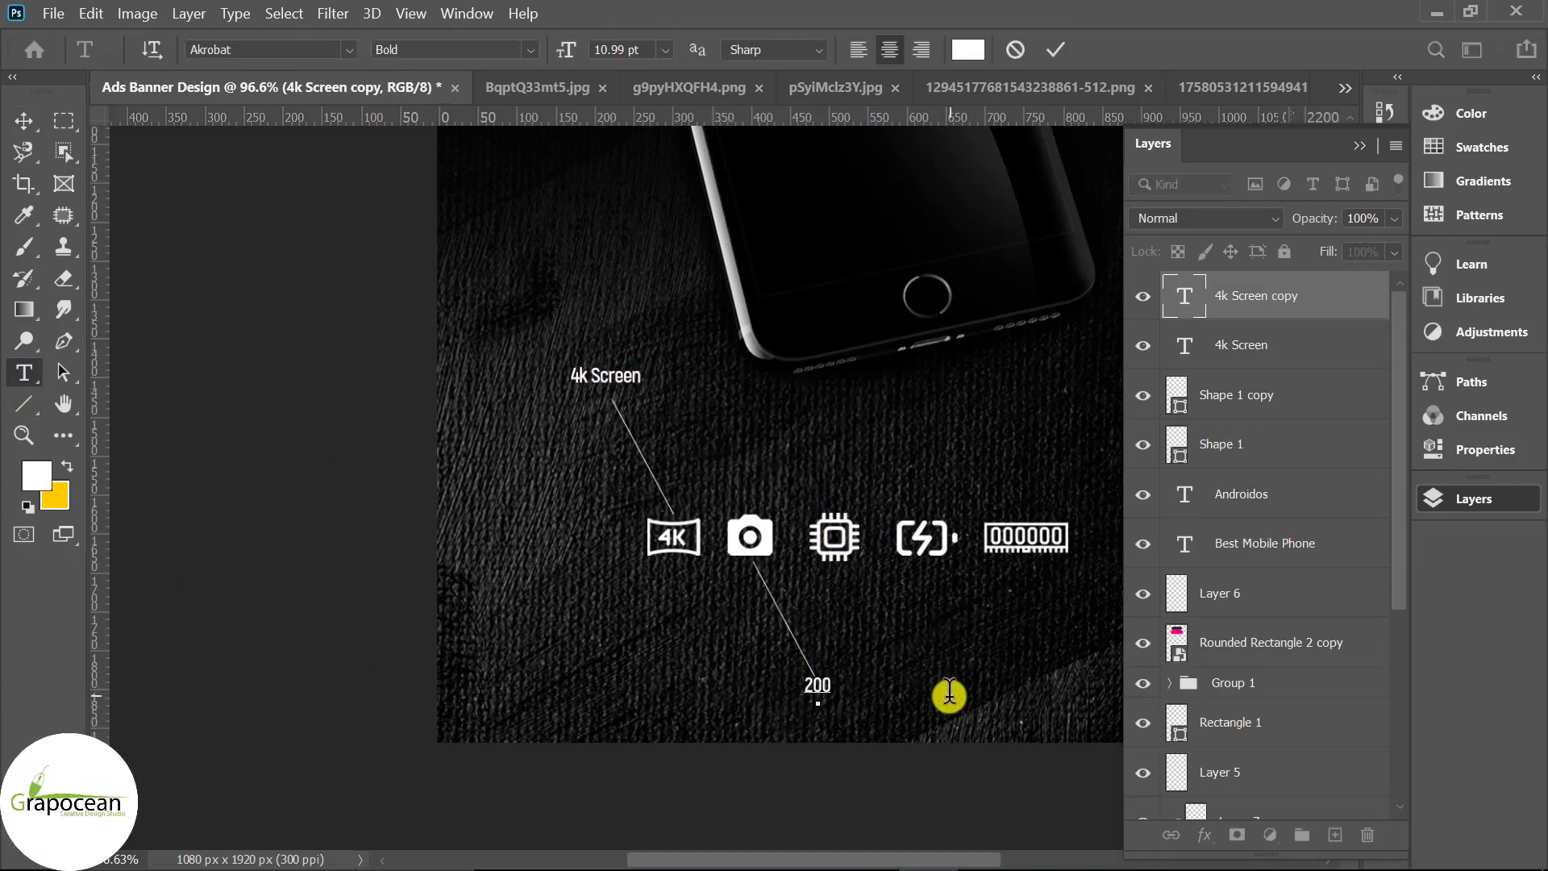
type(" px C")
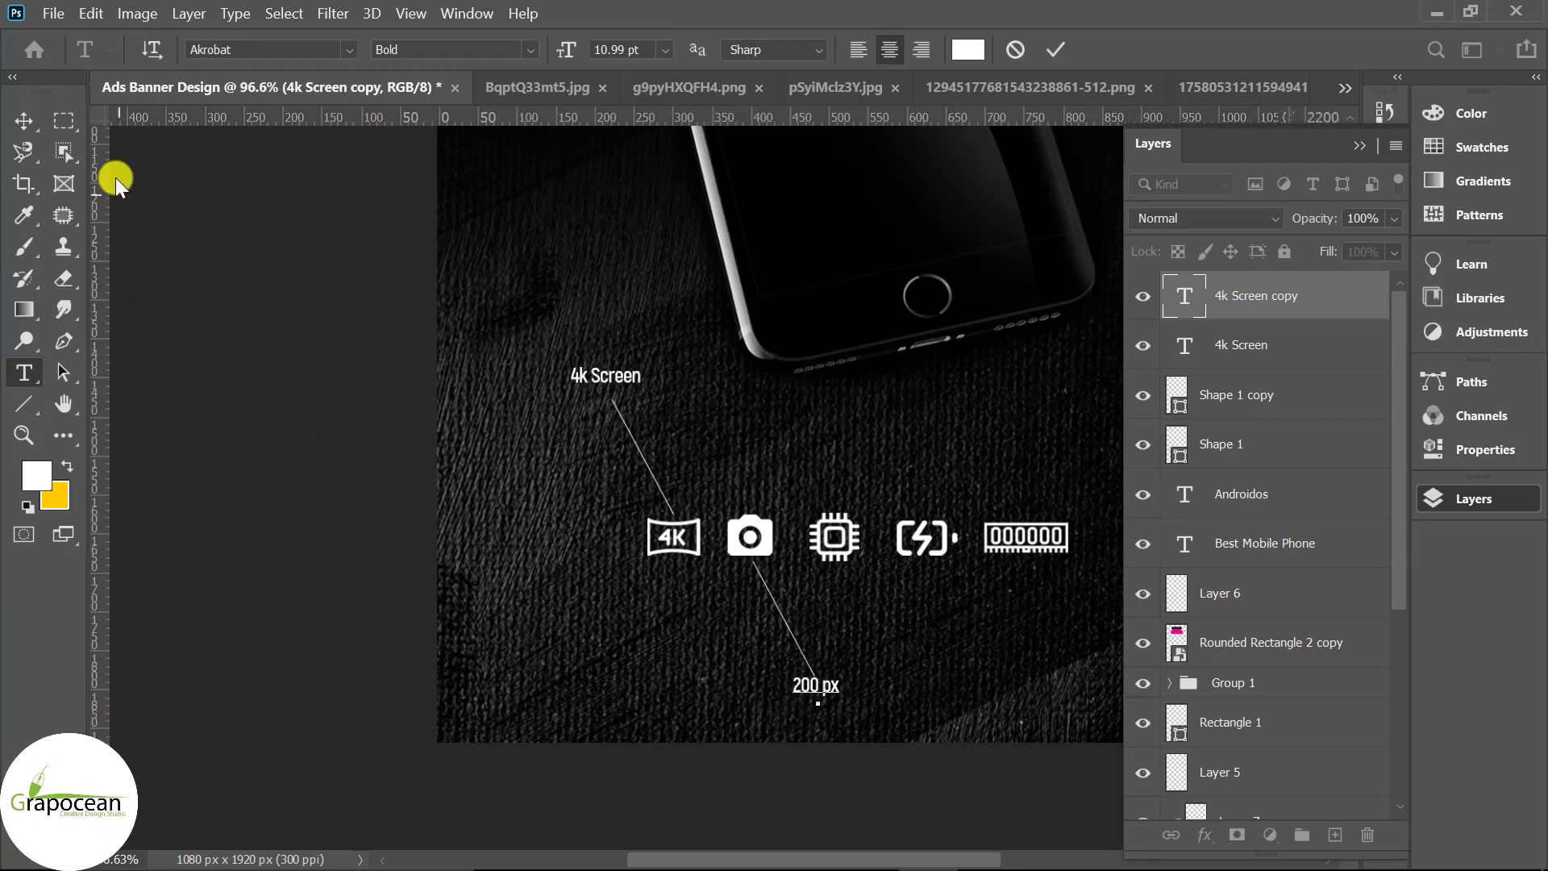
left_click(24, 120)
Step: Nudge the Rectangle 1 callout line into place and review the 200 px label
scroll(794, 634, "up", 3)
scroll(794, 634, "up", 3)
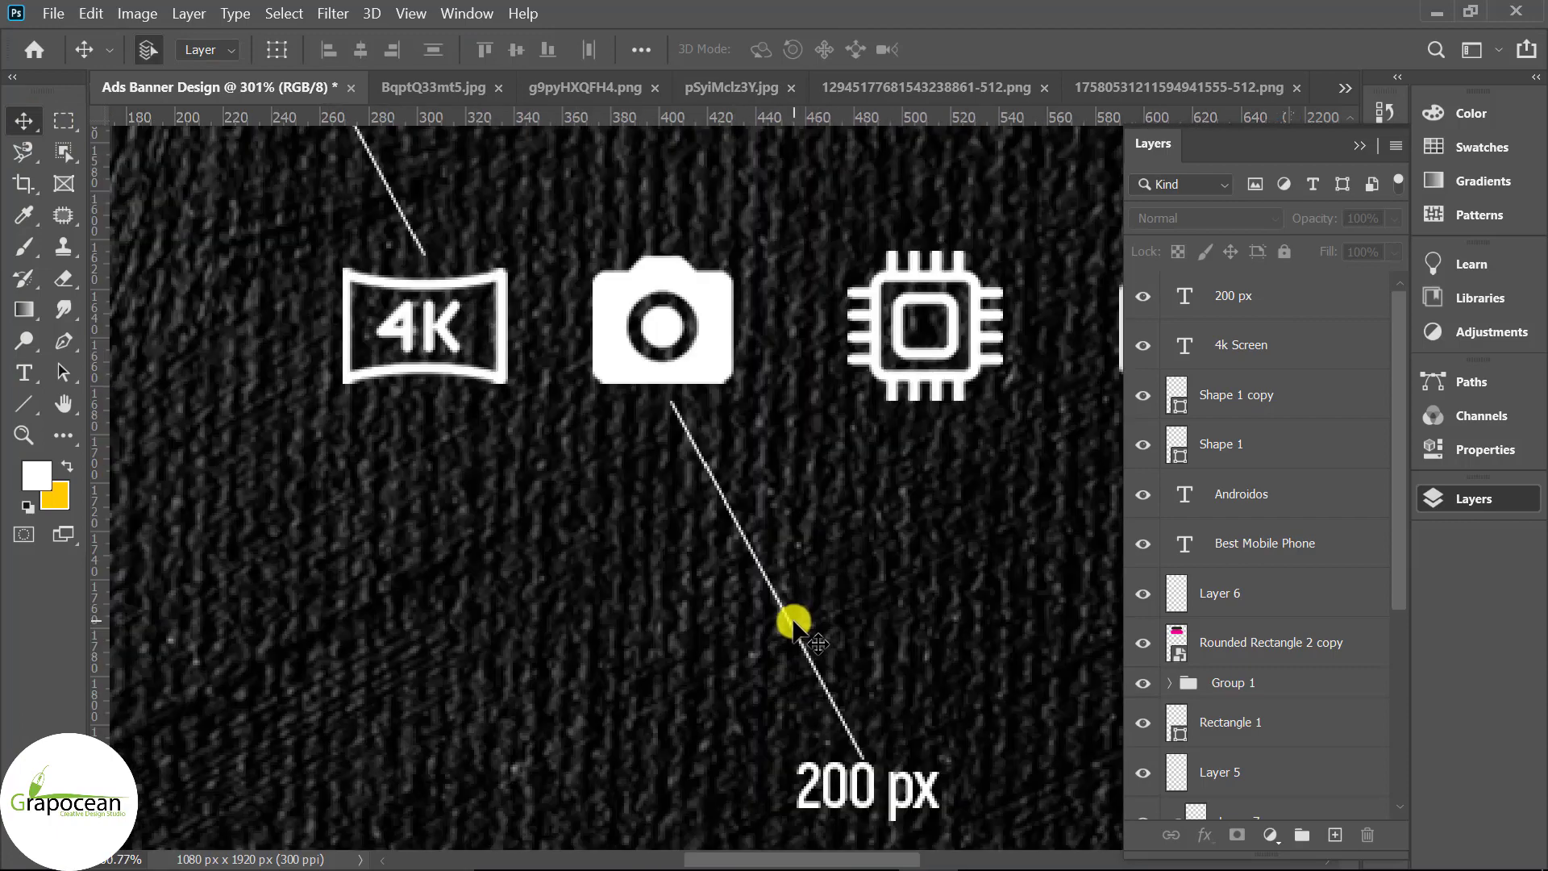
left_click(790, 625)
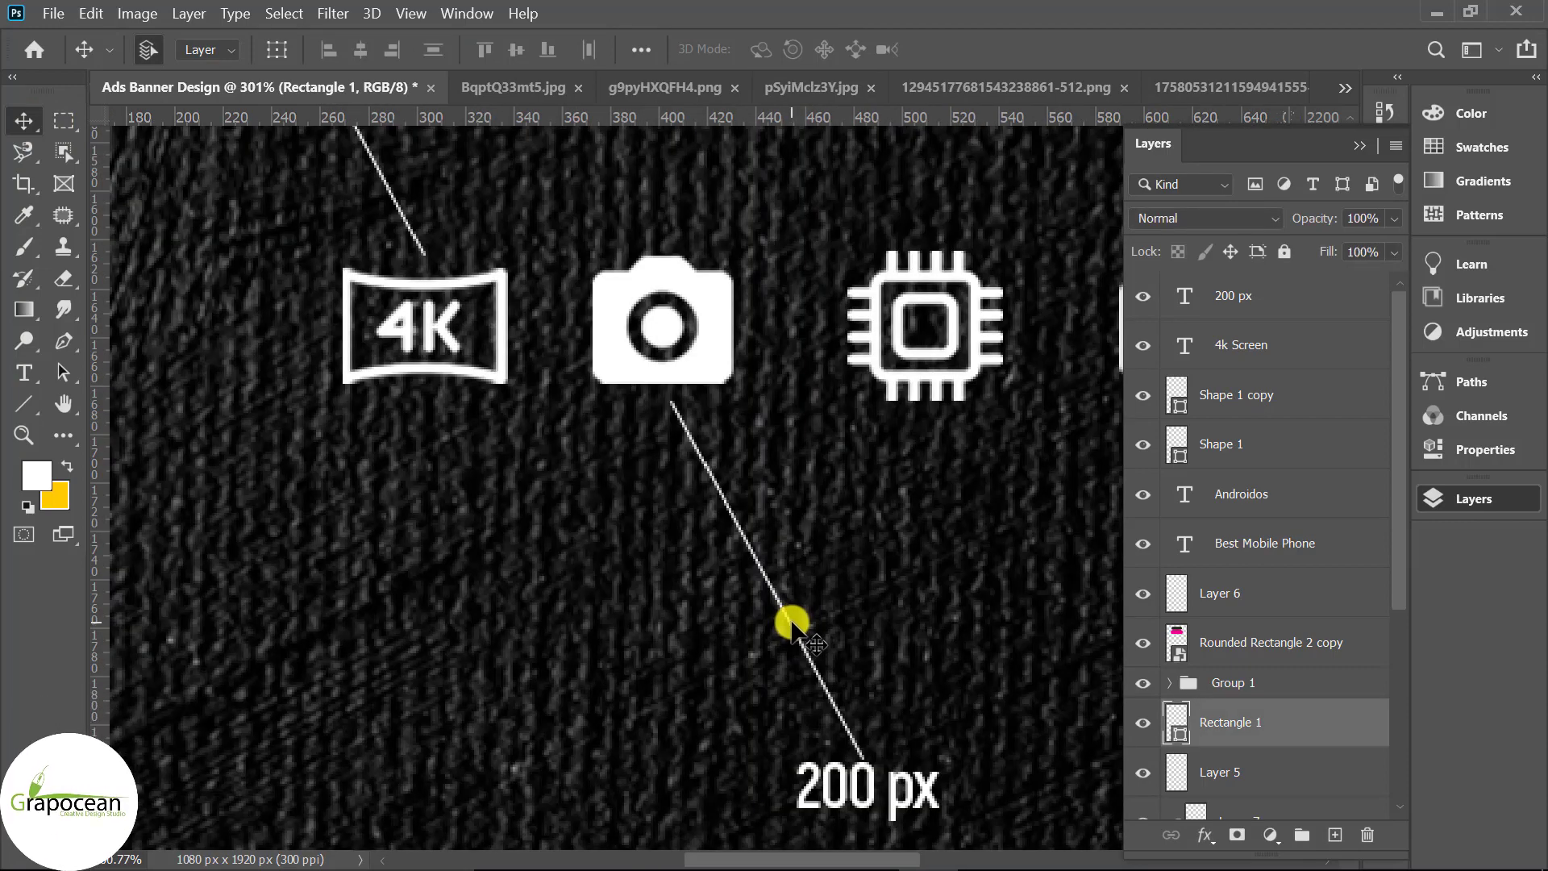
scroll(758, 606, "up", 4)
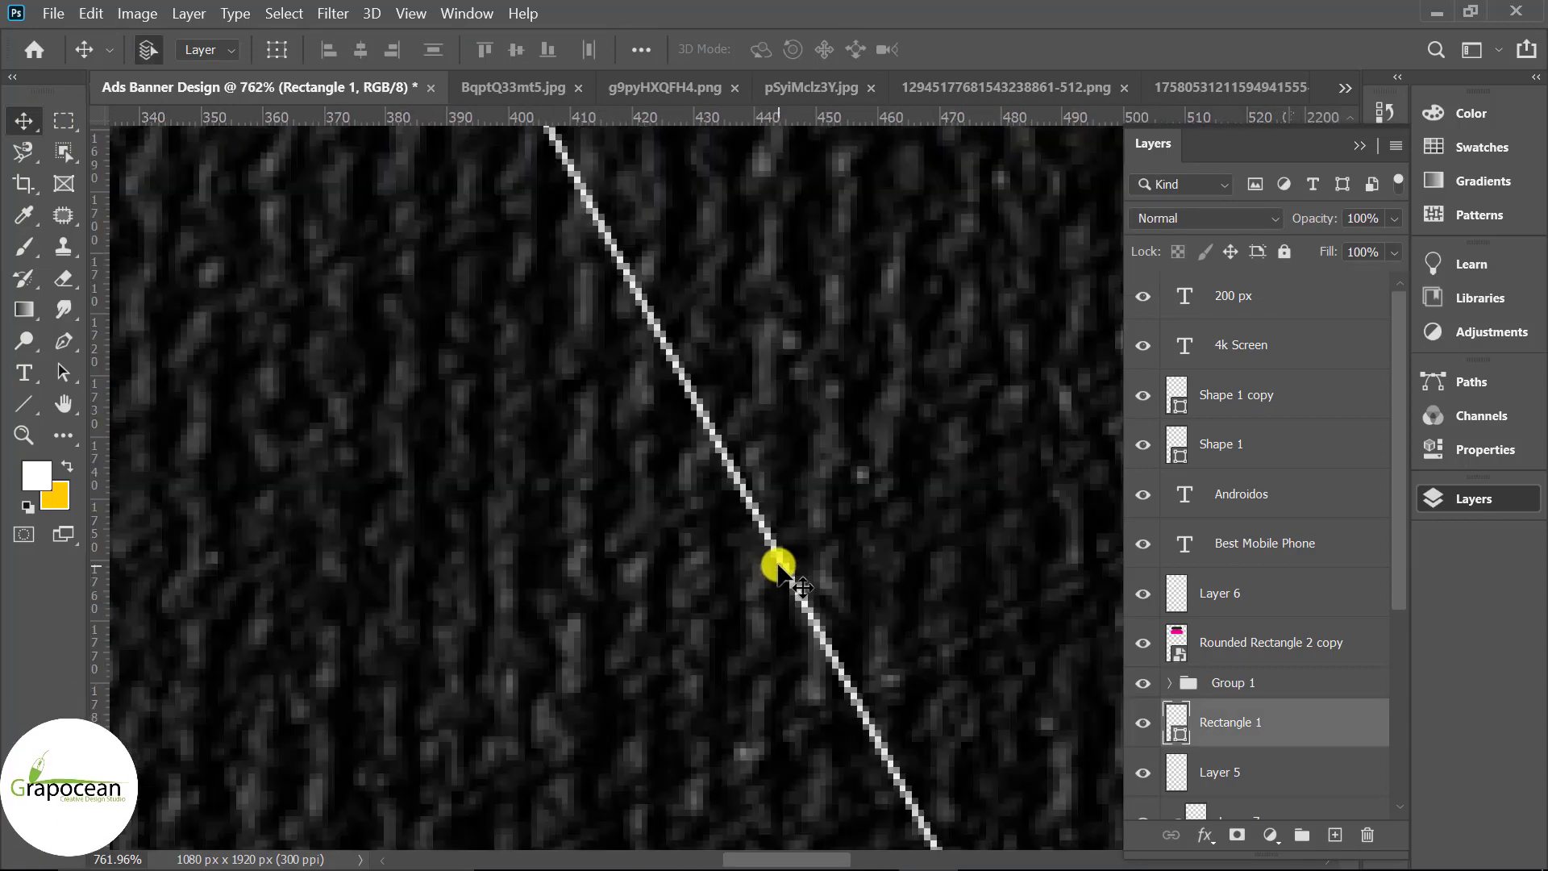
left_click_drag(777, 560, 764, 536)
scroll(798, 555, "down", 2)
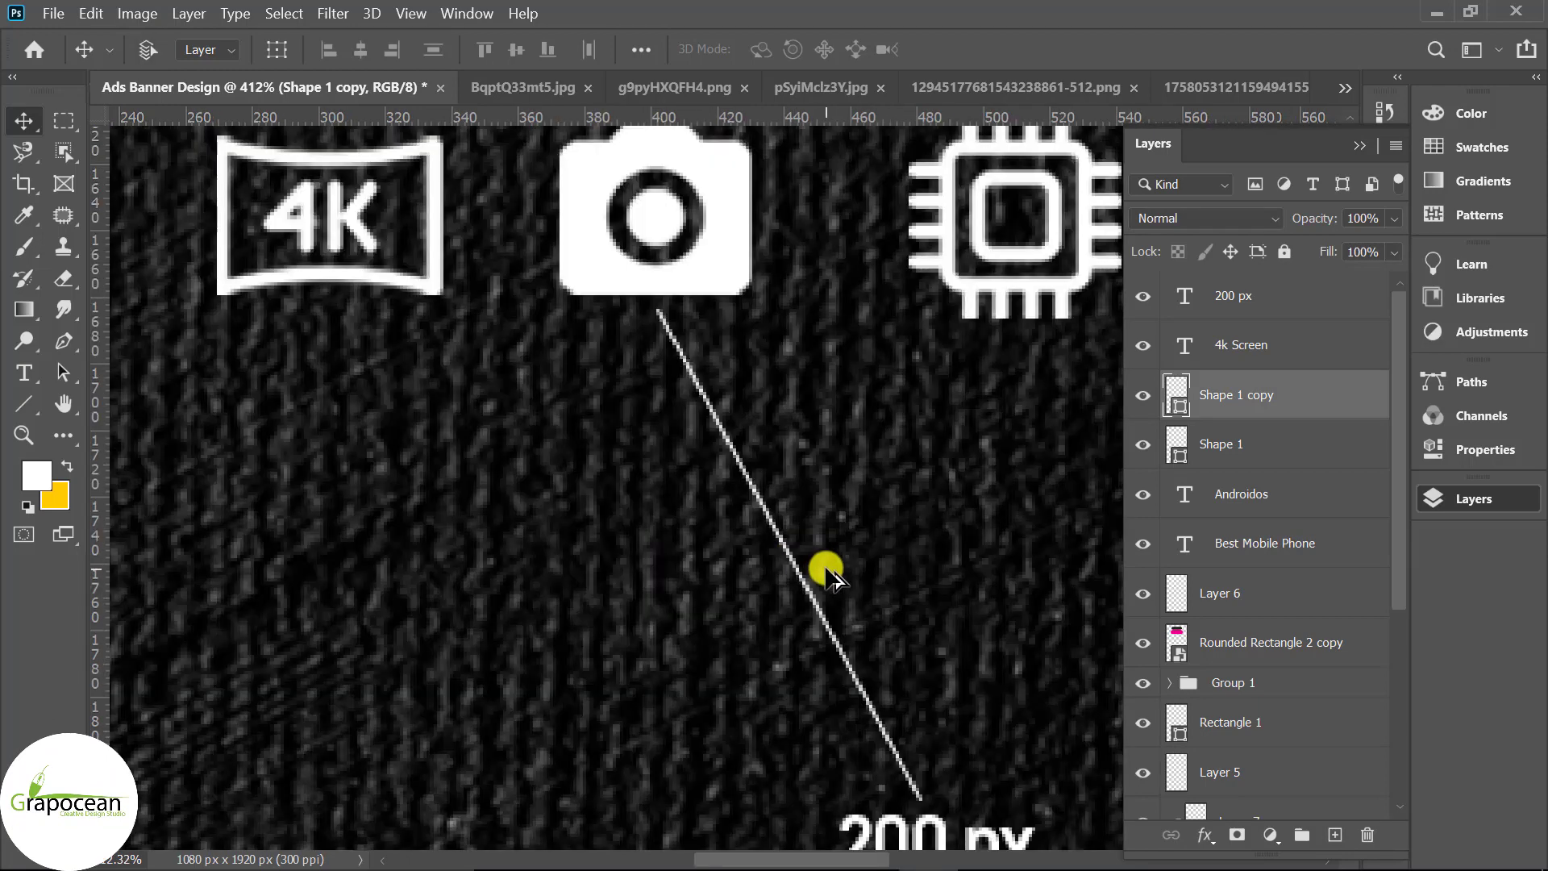
scroll(847, 581, "down", 2)
scroll(903, 669, "down", 1)
scroll(940, 735, "down", 1)
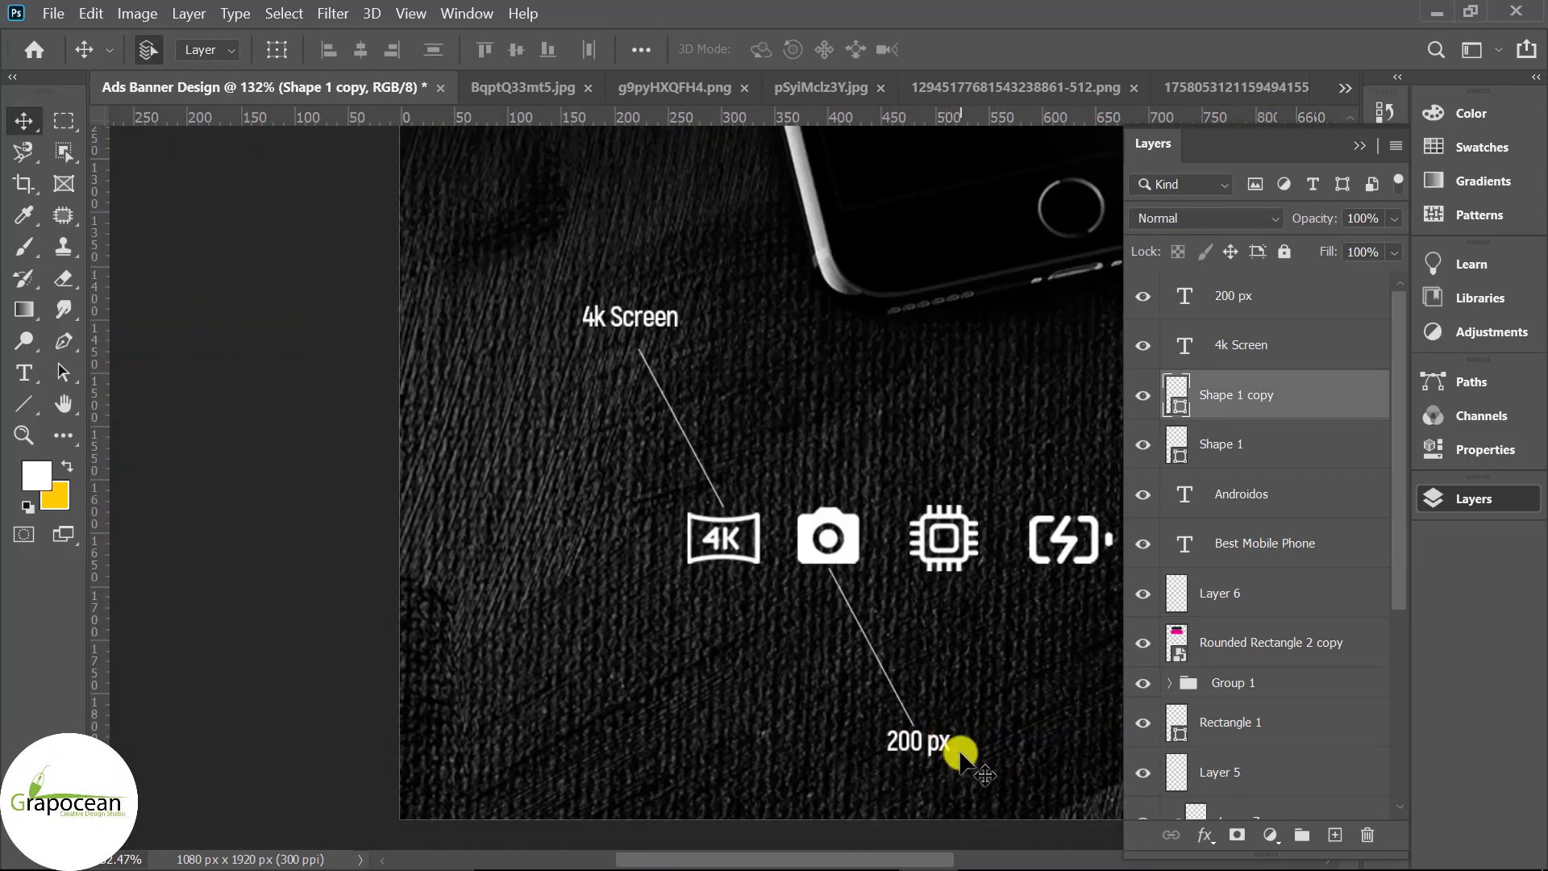
left_click(942, 747)
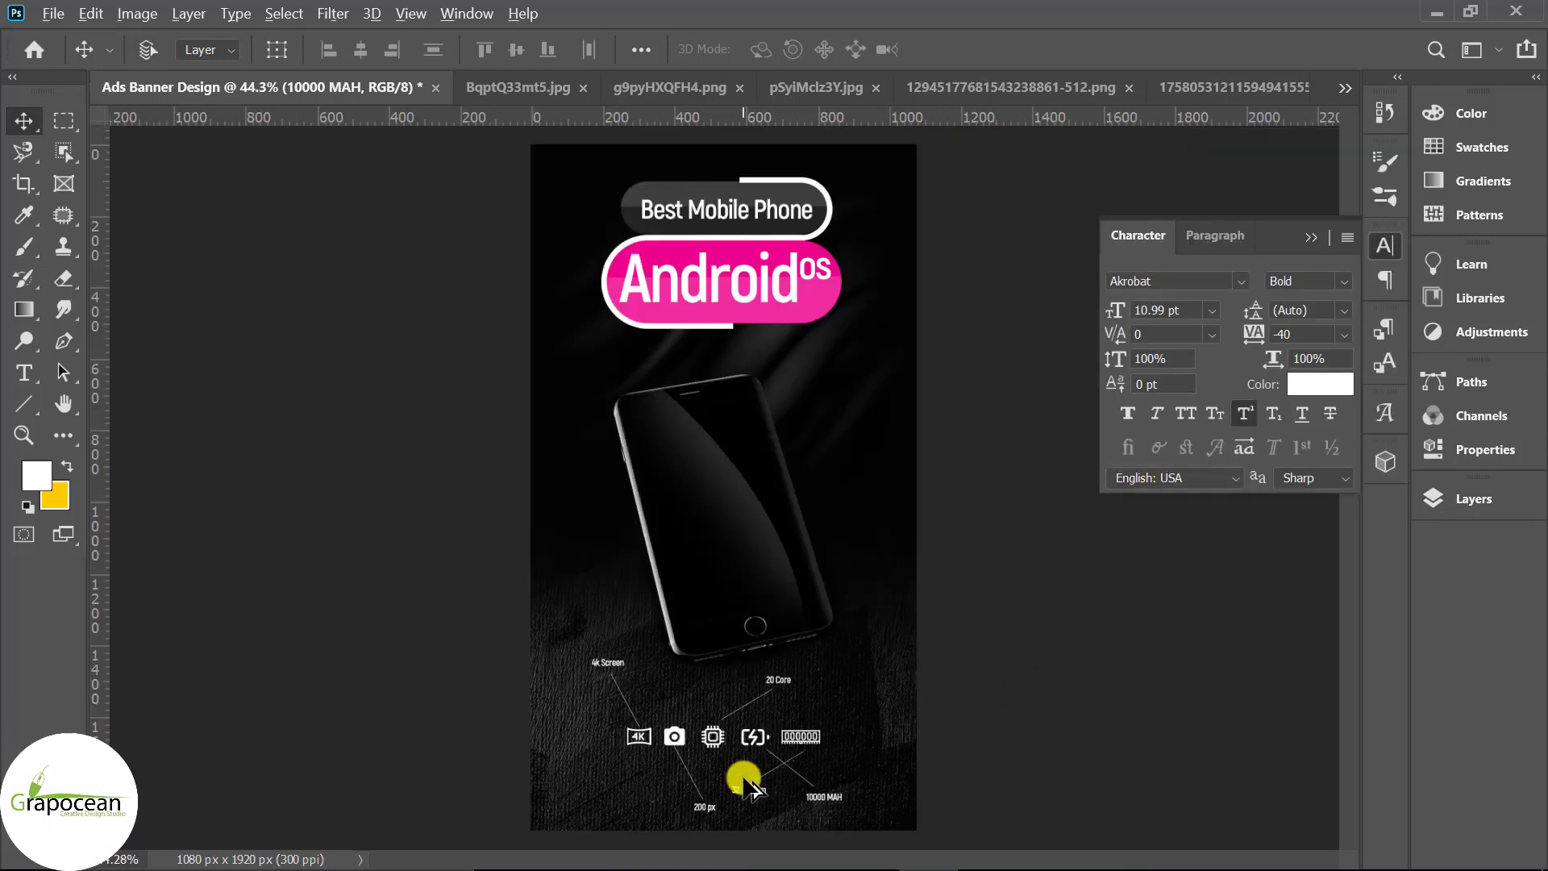
Step: Draw a rectangle framing the 4K icon with the Rectangle Tool
scroll(750, 786, "up", 2)
scroll(667, 688, "up", 2)
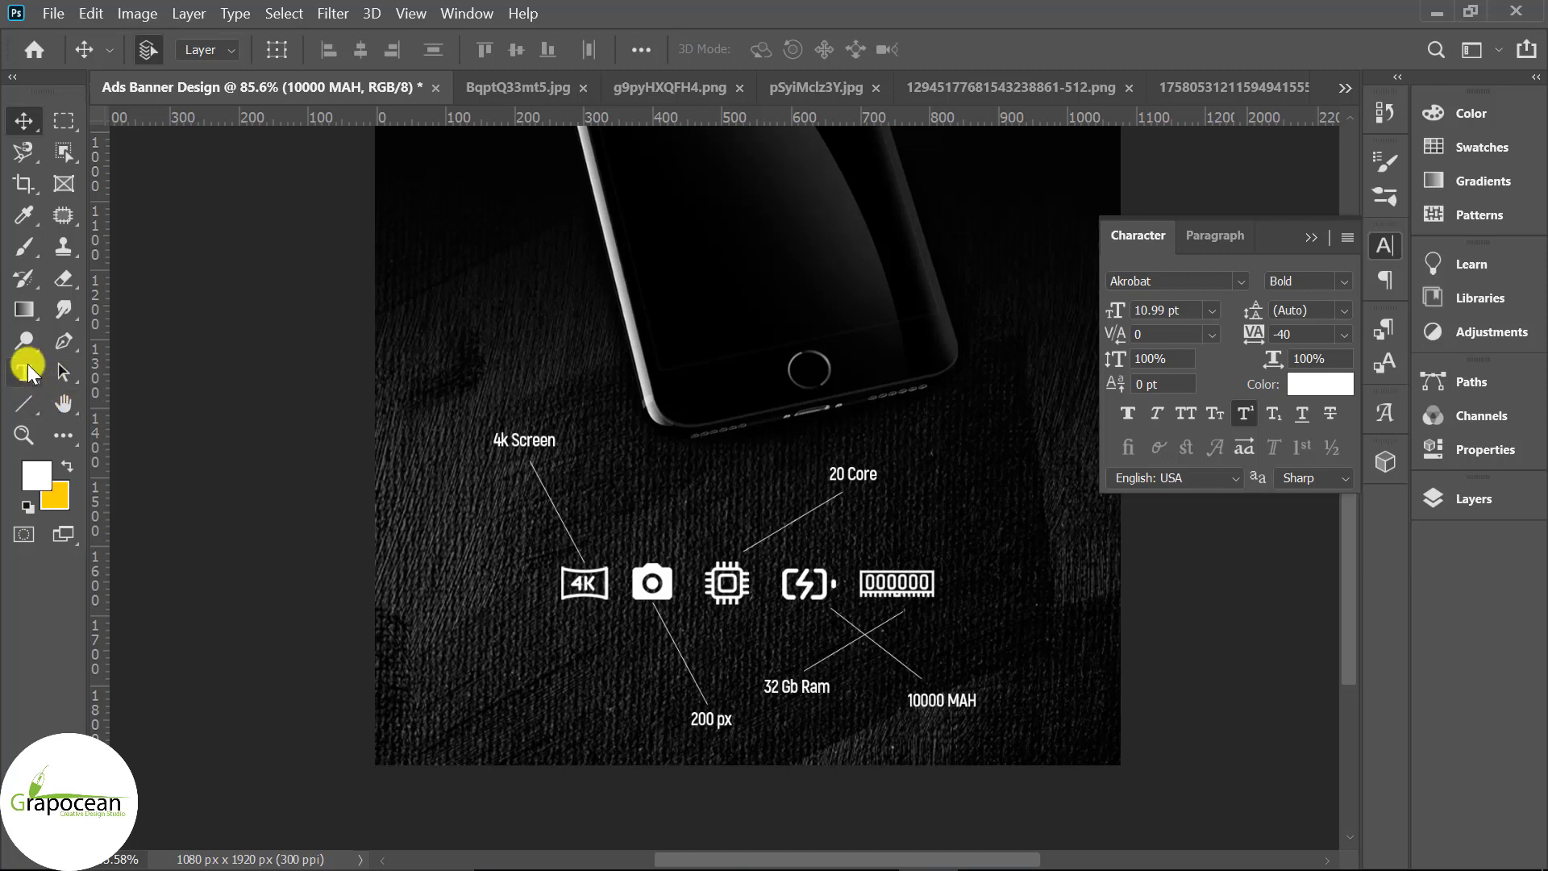
right_click(24, 413)
left_click(133, 403)
scroll(571, 565, "up", 2)
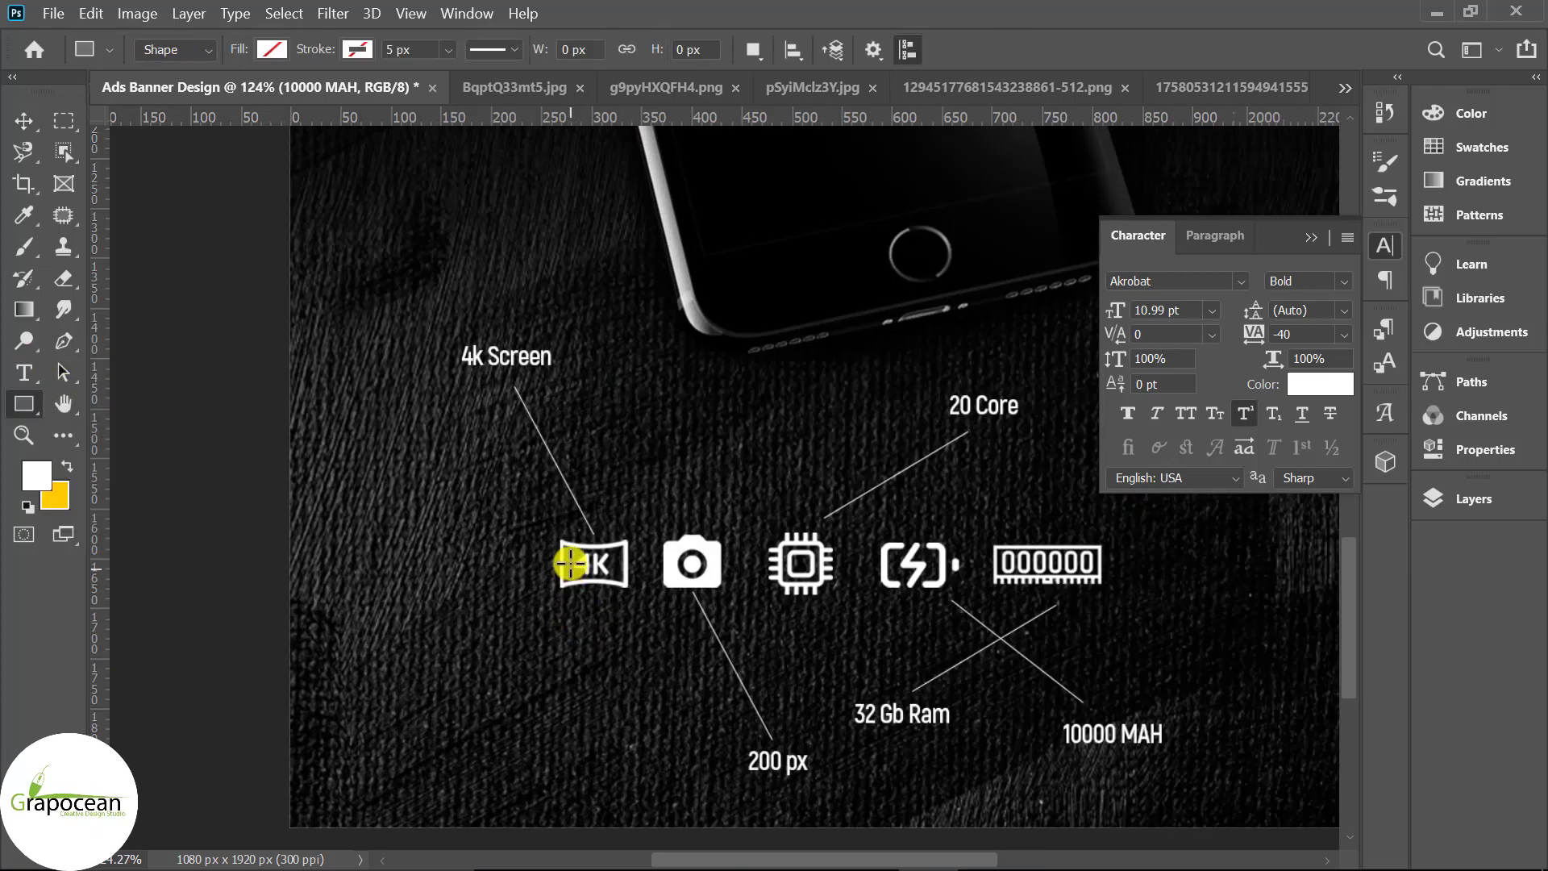
left_click_drag(582, 538, 646, 601)
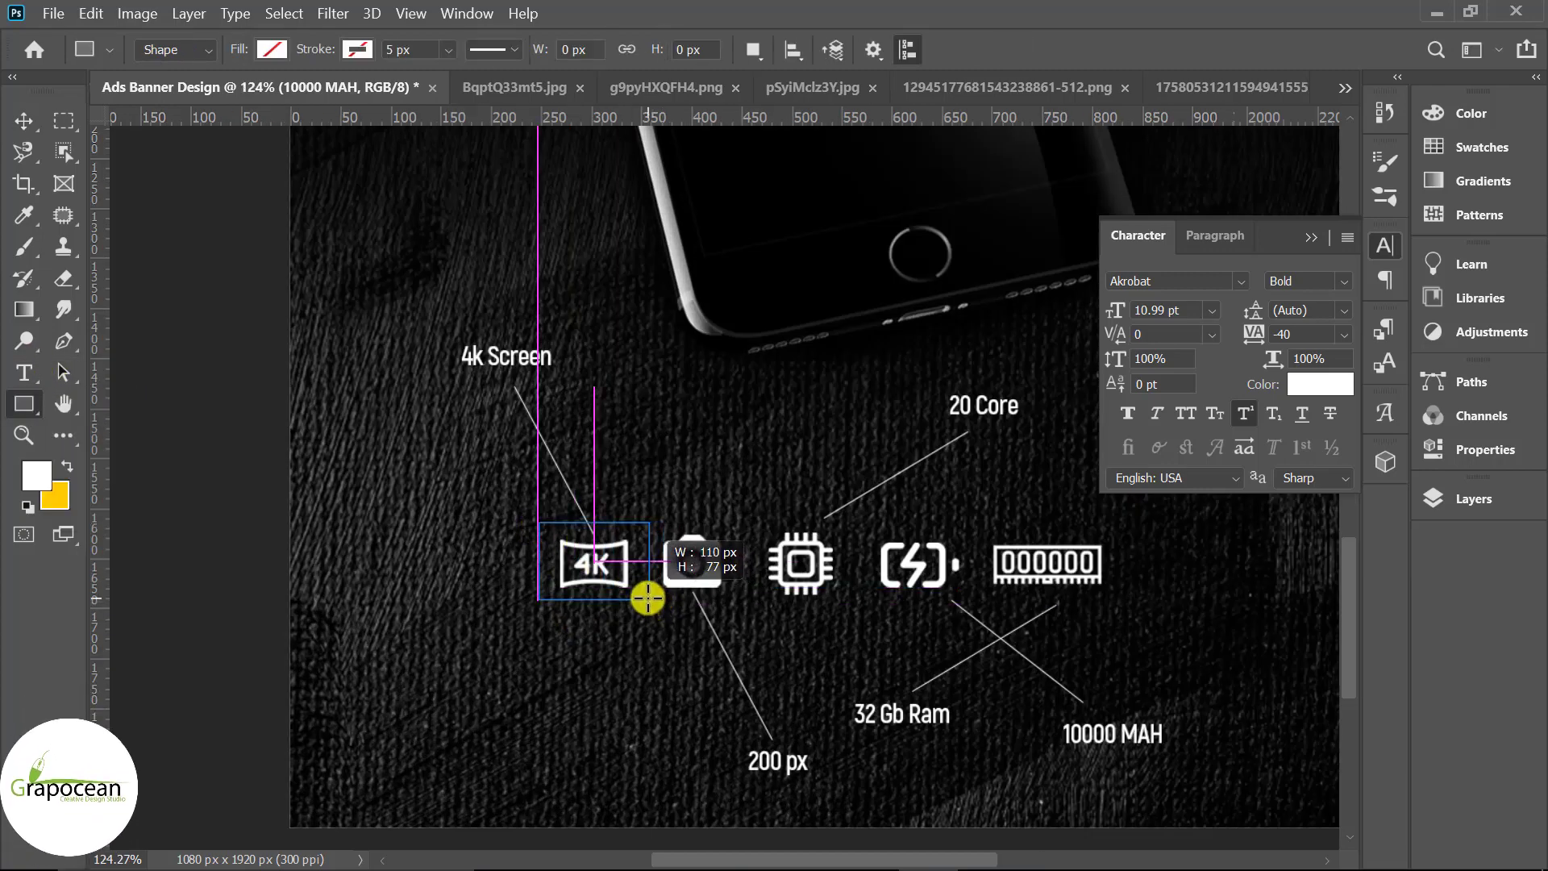
left_click_drag(740, 669, 738, 665)
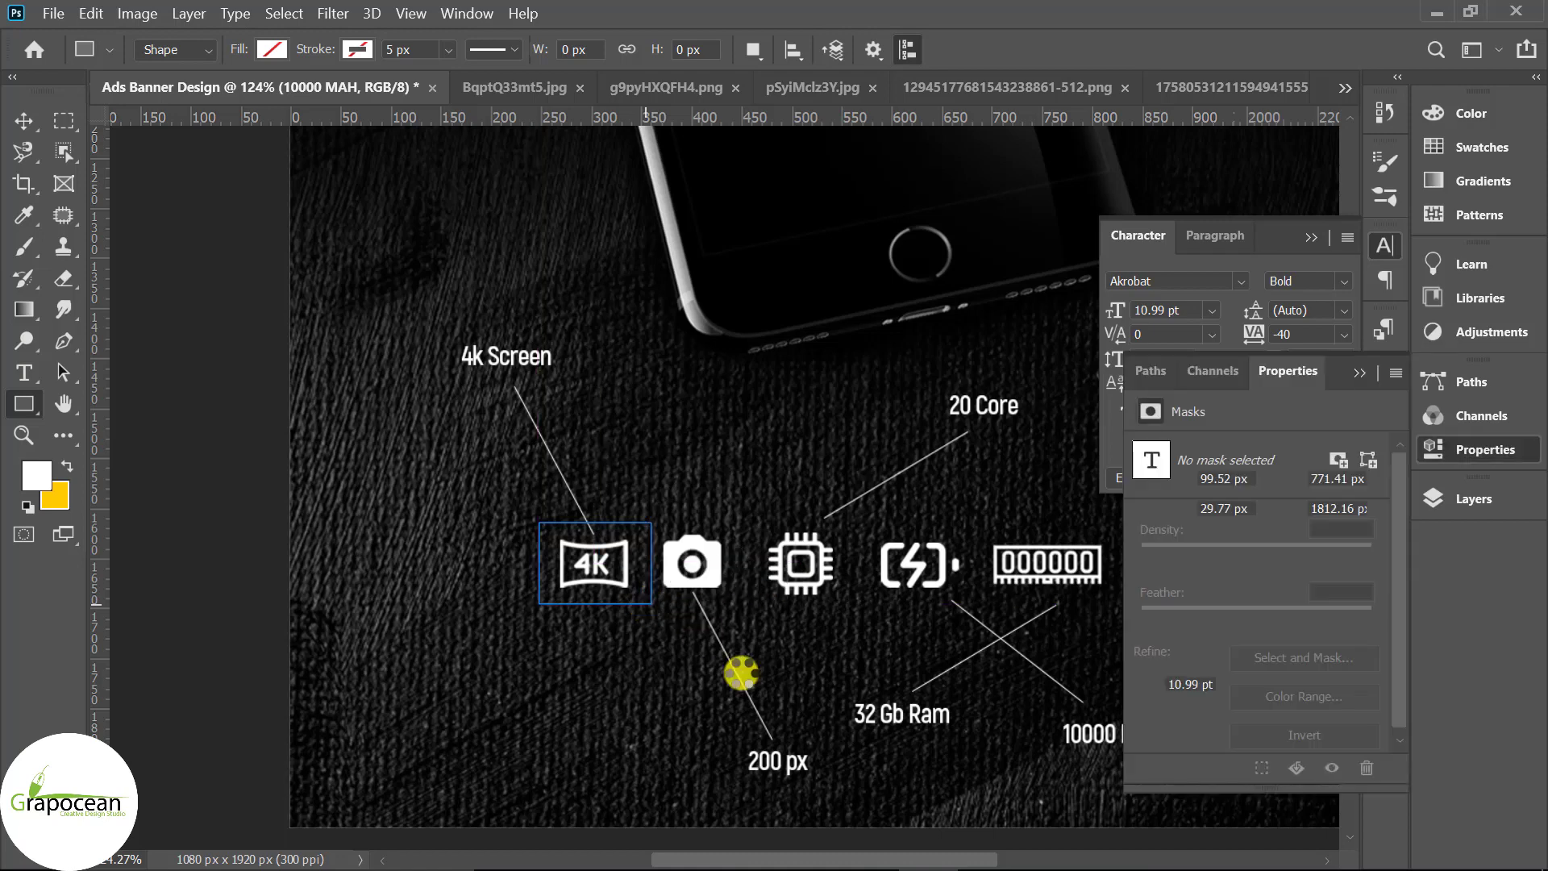
Step: Give the box no fill and a white 1 px stroke
left_click(273, 52)
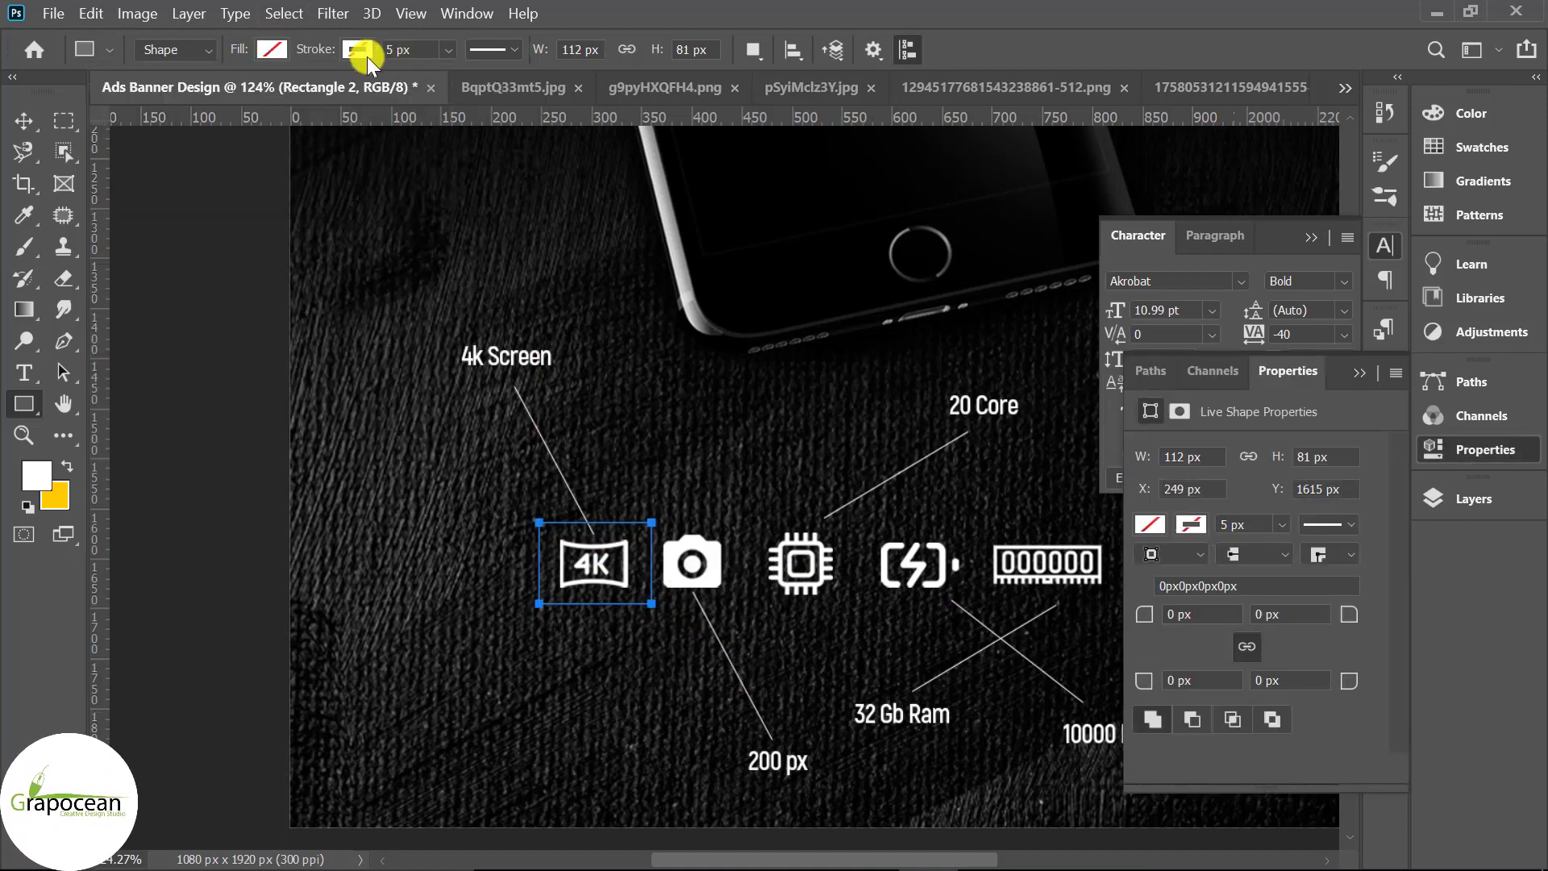
left_click(360, 48)
left_click(205, 178)
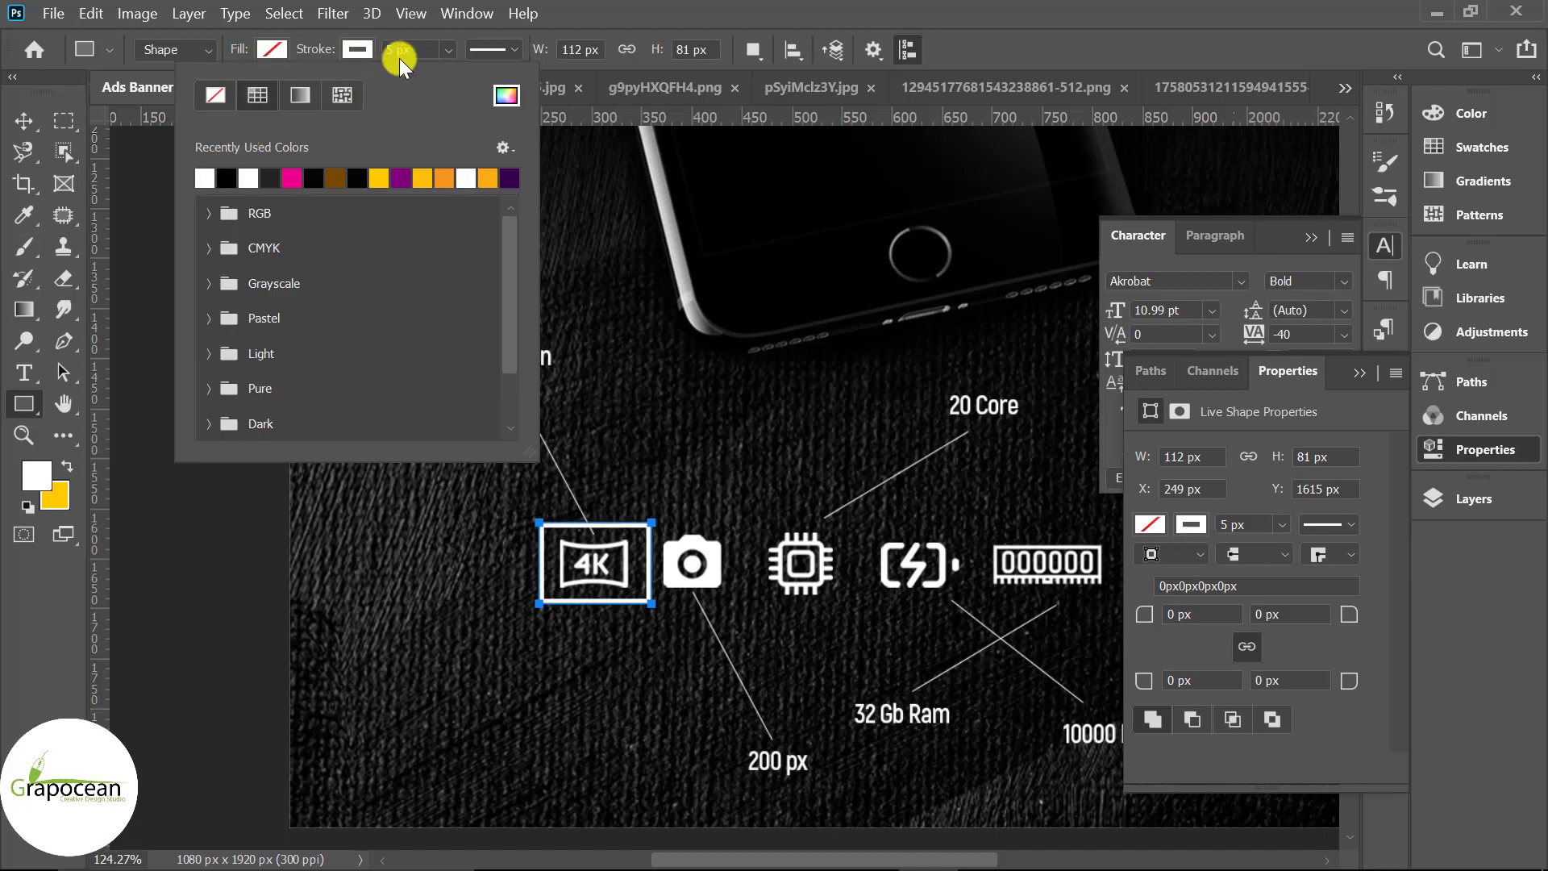
key("Return")
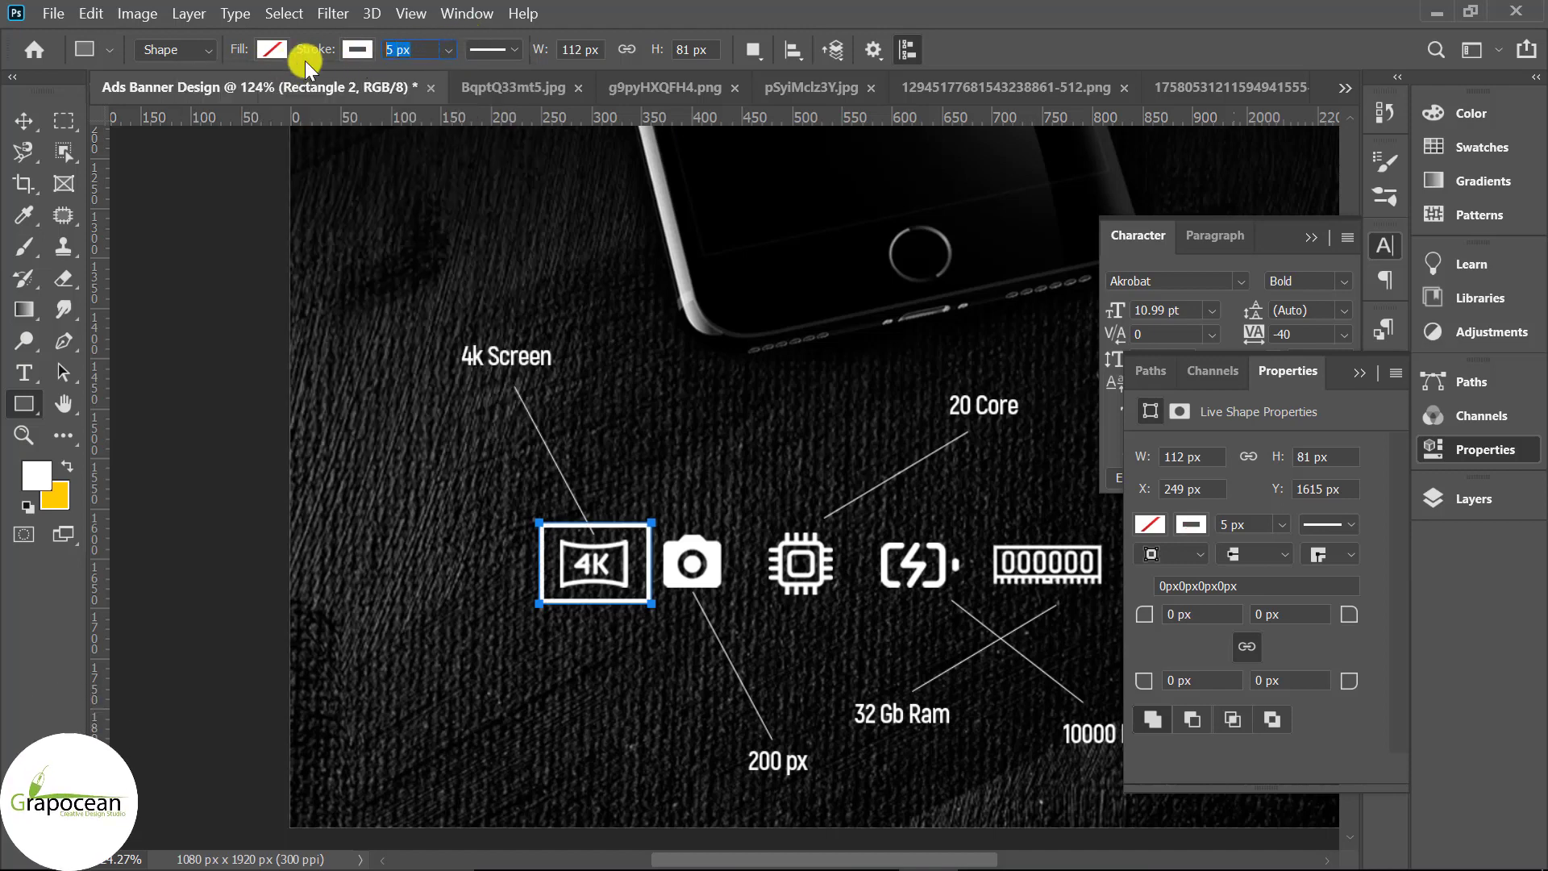
type("1")
key("Return")
Step: Duplicate the white outline box and move the copy onto the CPU icon
left_click(23, 121)
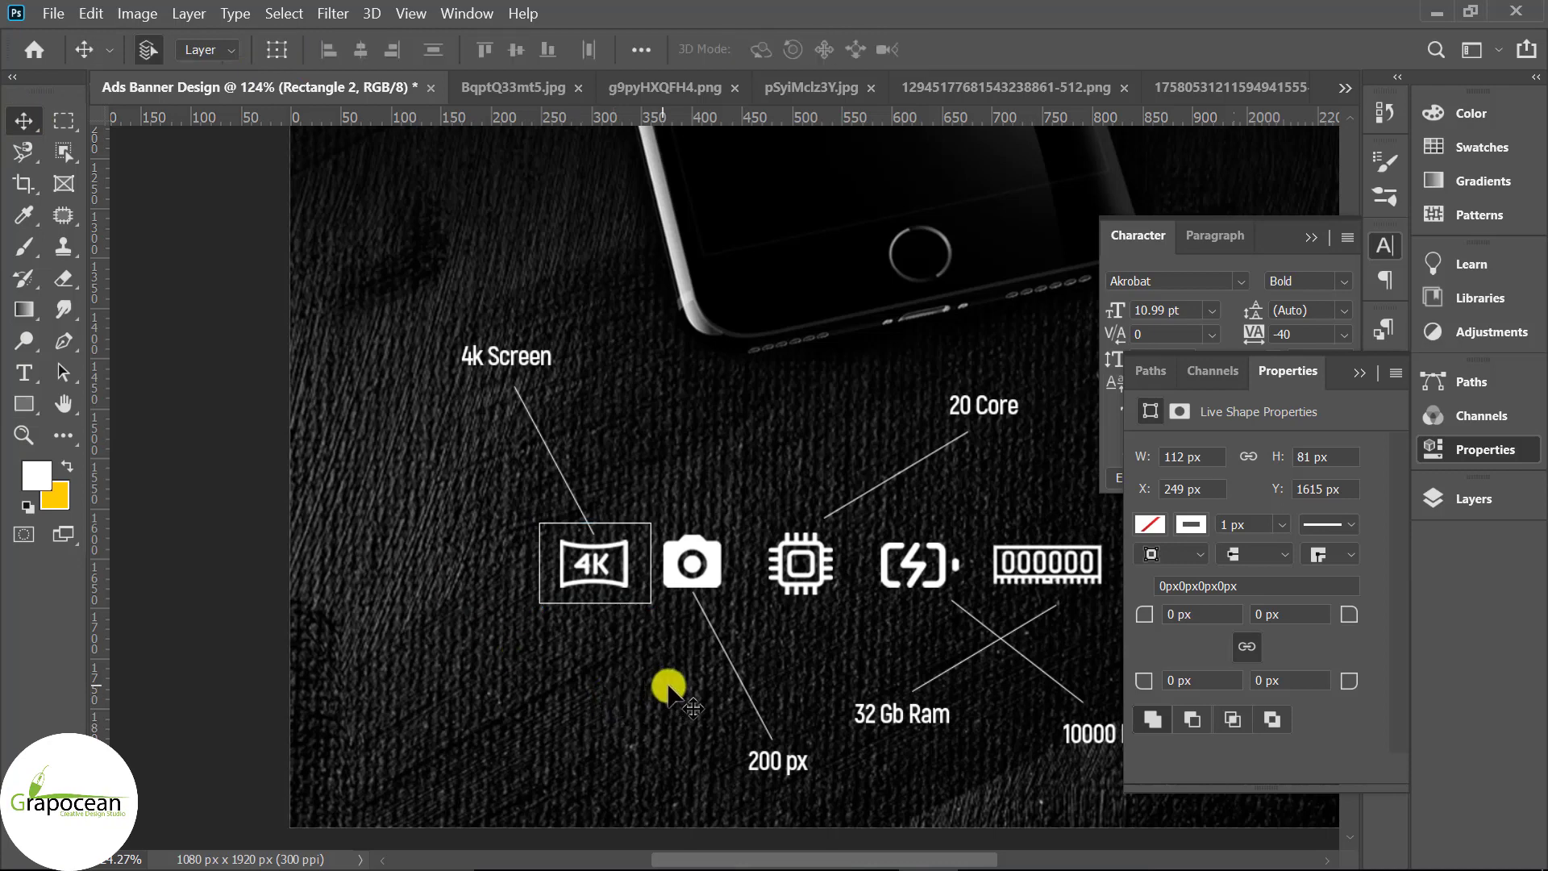
scroll(892, 605, "down", 3, "alt")
scroll(895, 608, "up", 2, "alt")
scroll(862, 669, "up", 1, "alt")
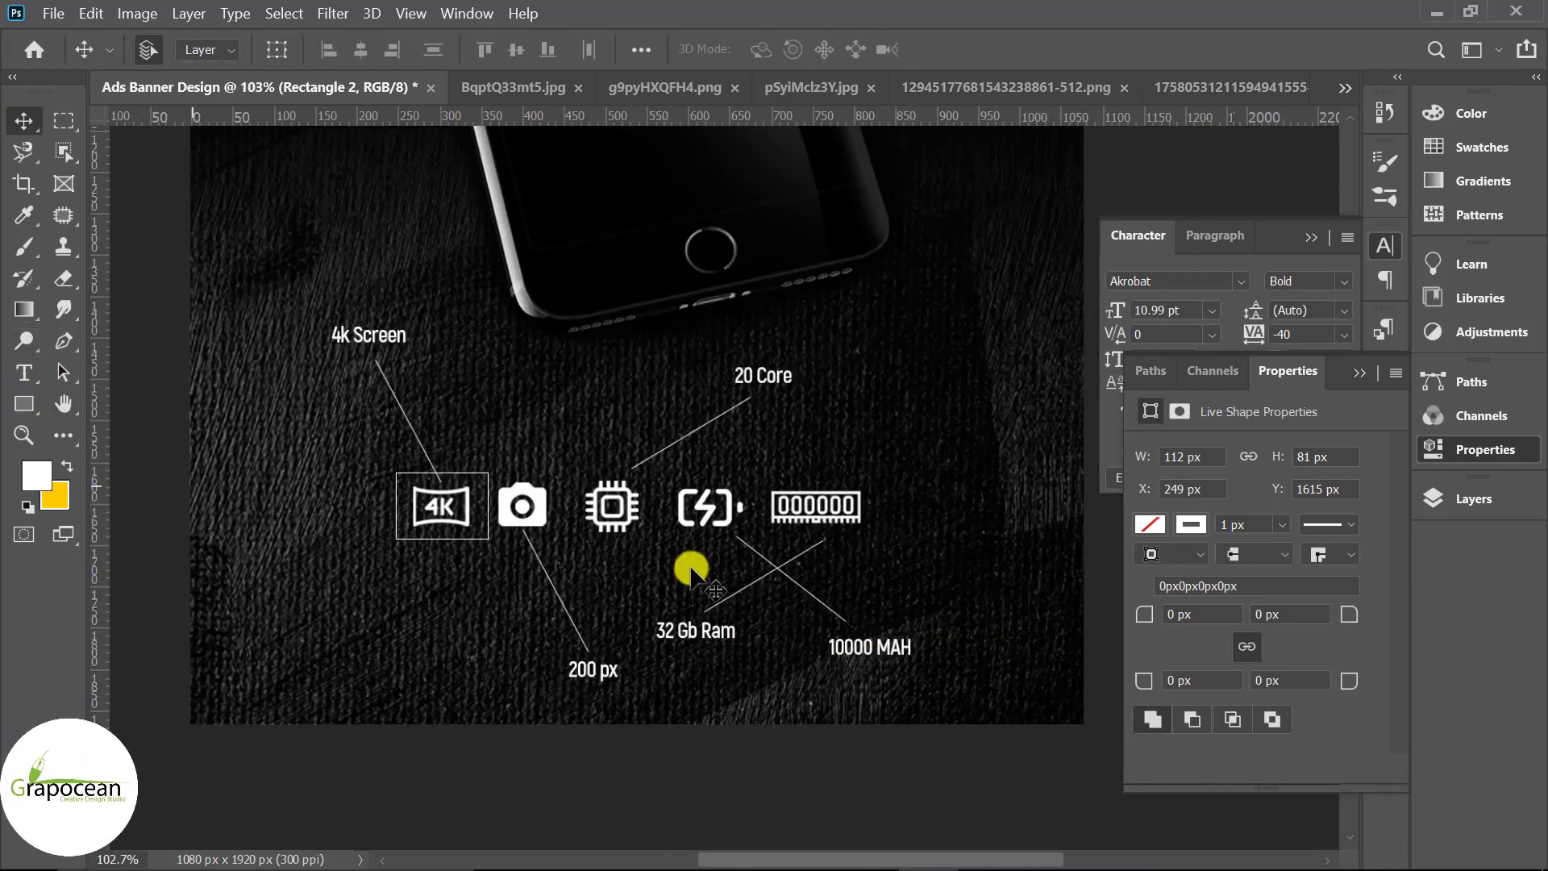
left_click(1460, 500)
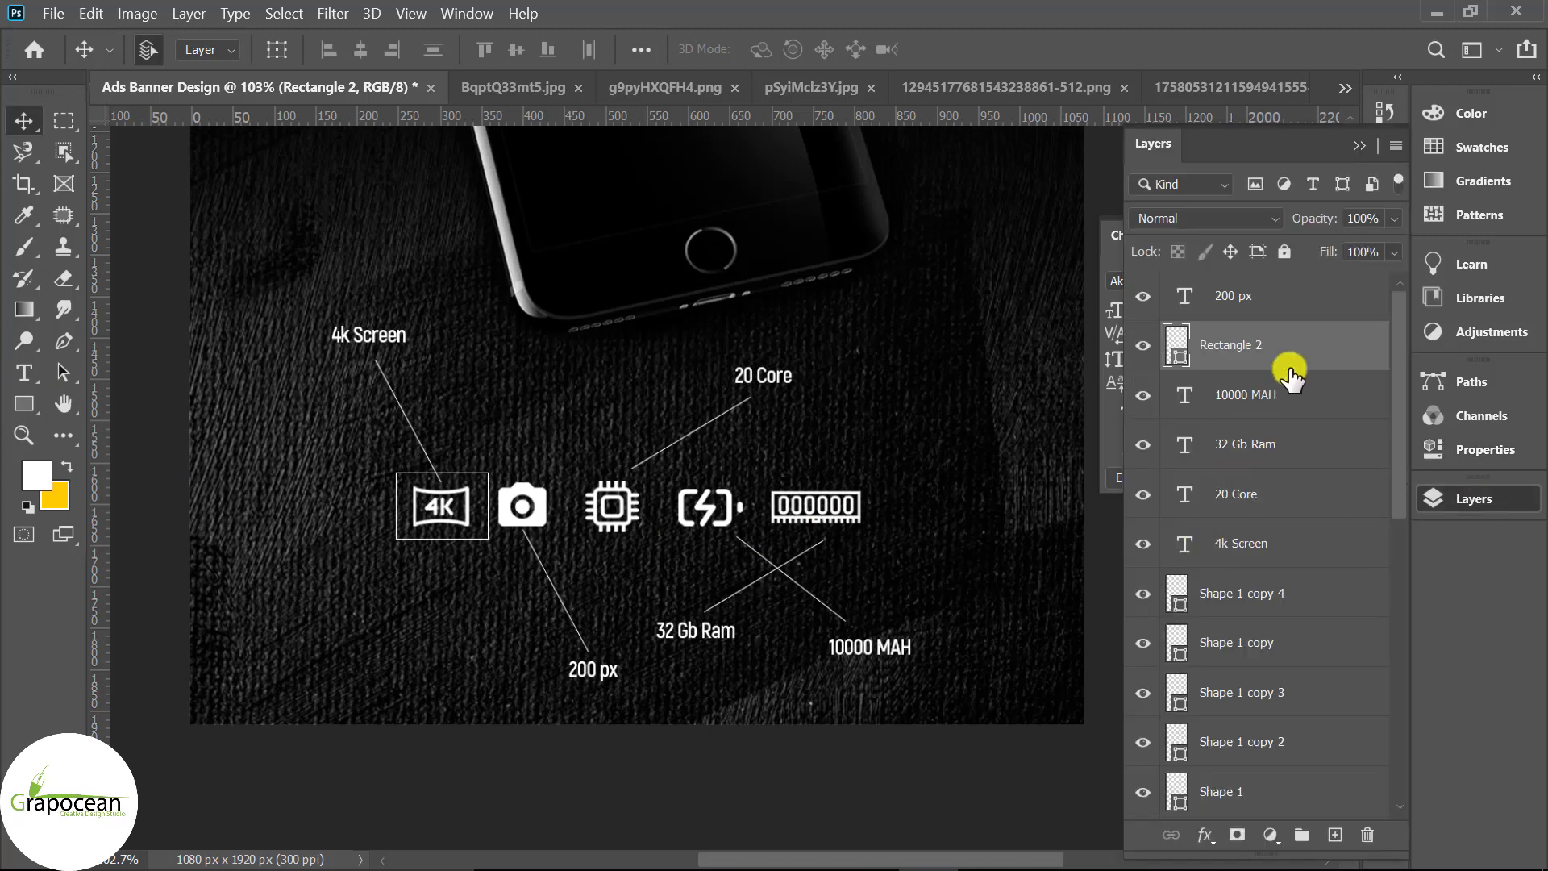
key("ctrl+j")
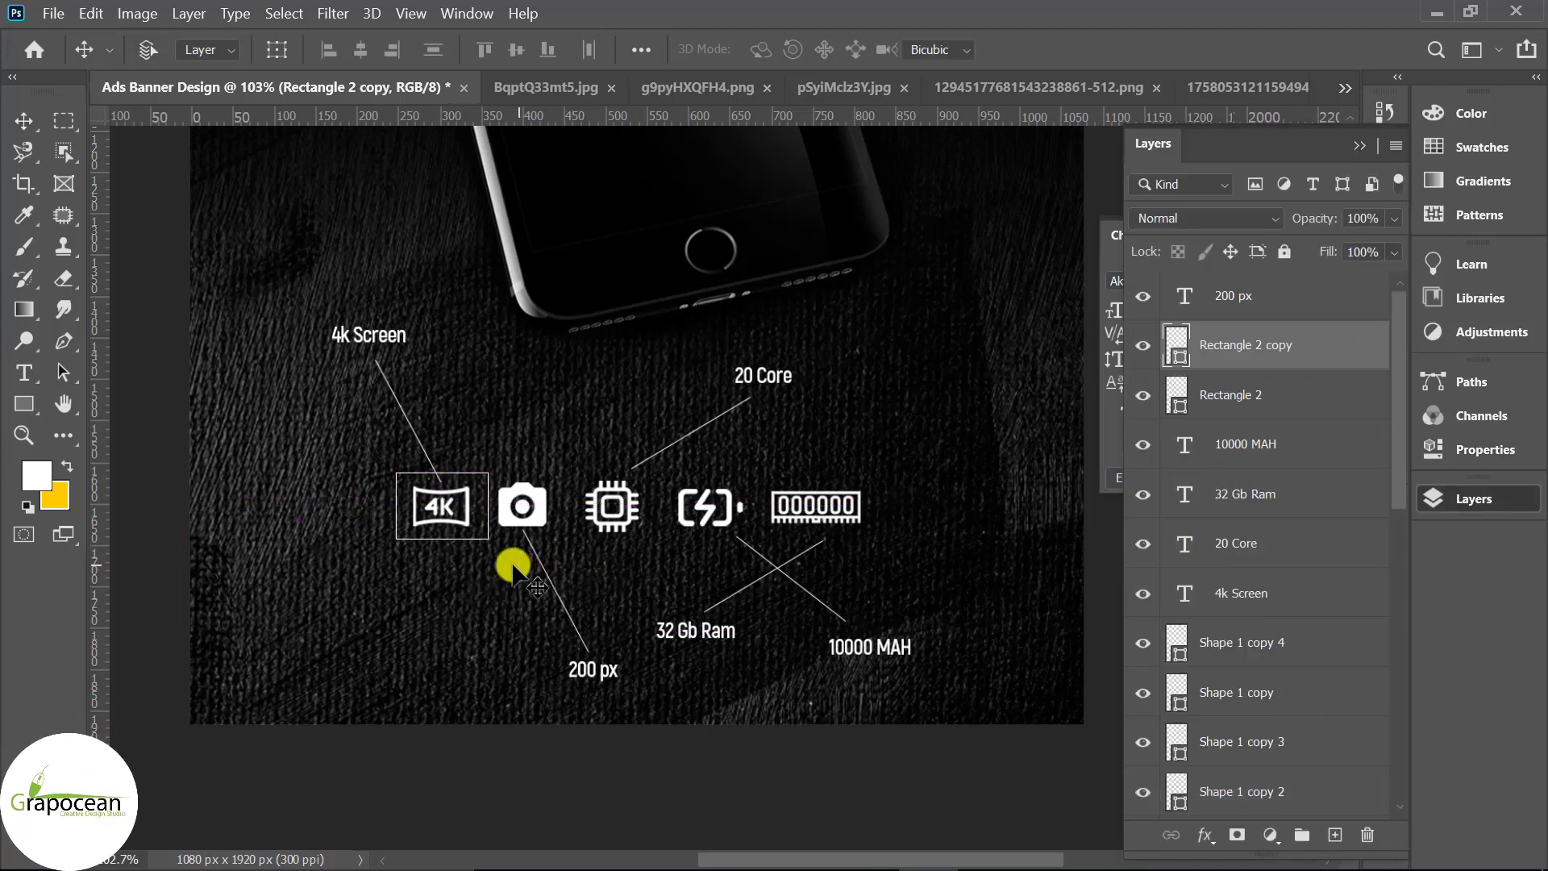
key("ctrl+t")
left_click_drag(485, 524, 651, 526)
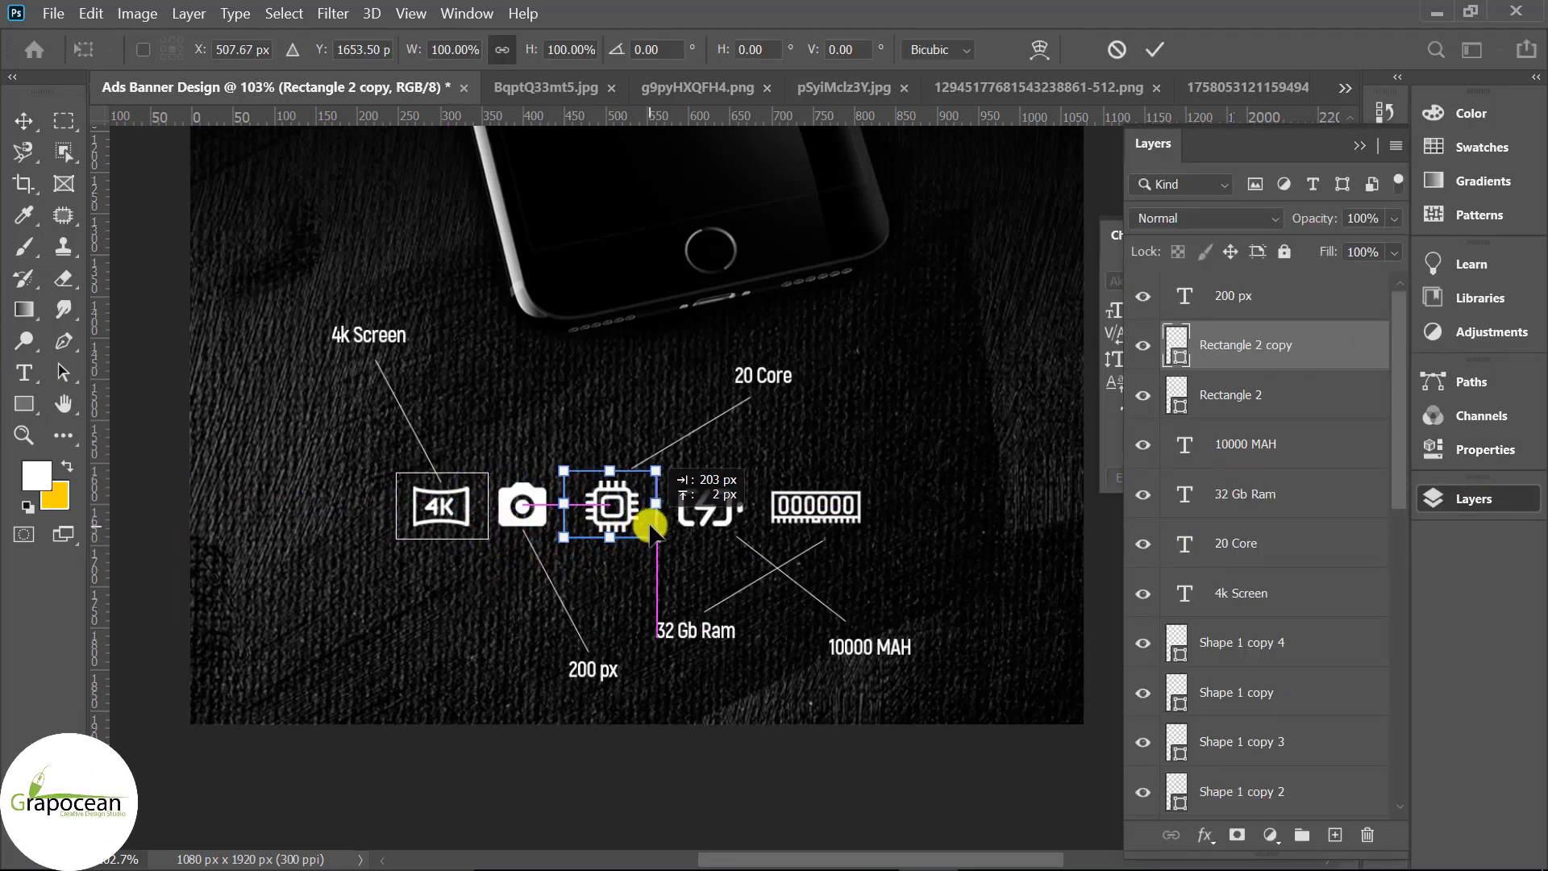
left_click_drag(758, 504, 760, 505)
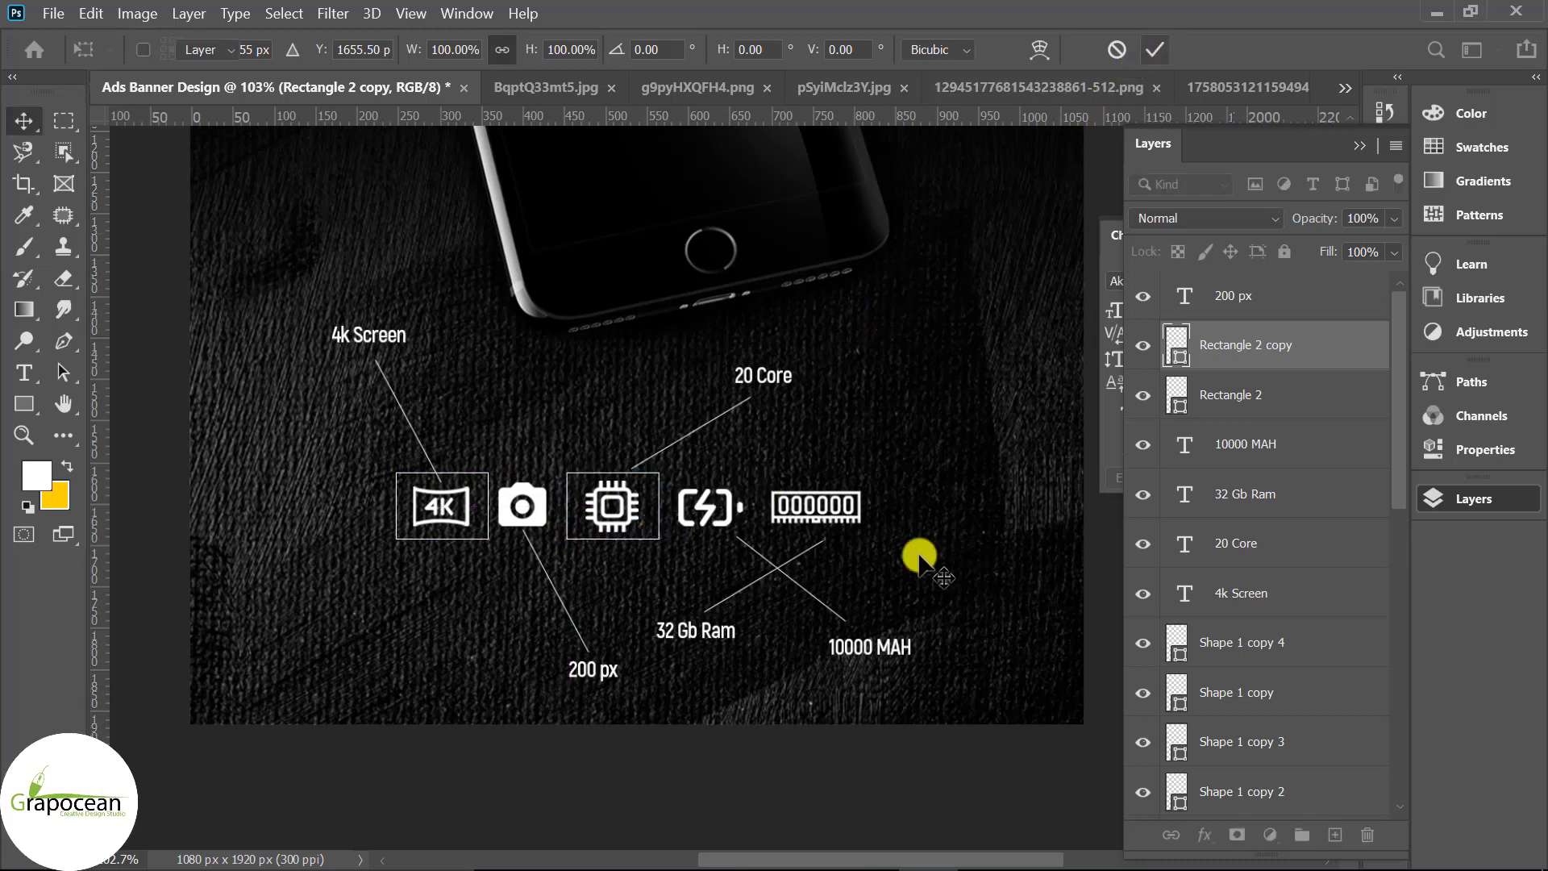
key("Return")
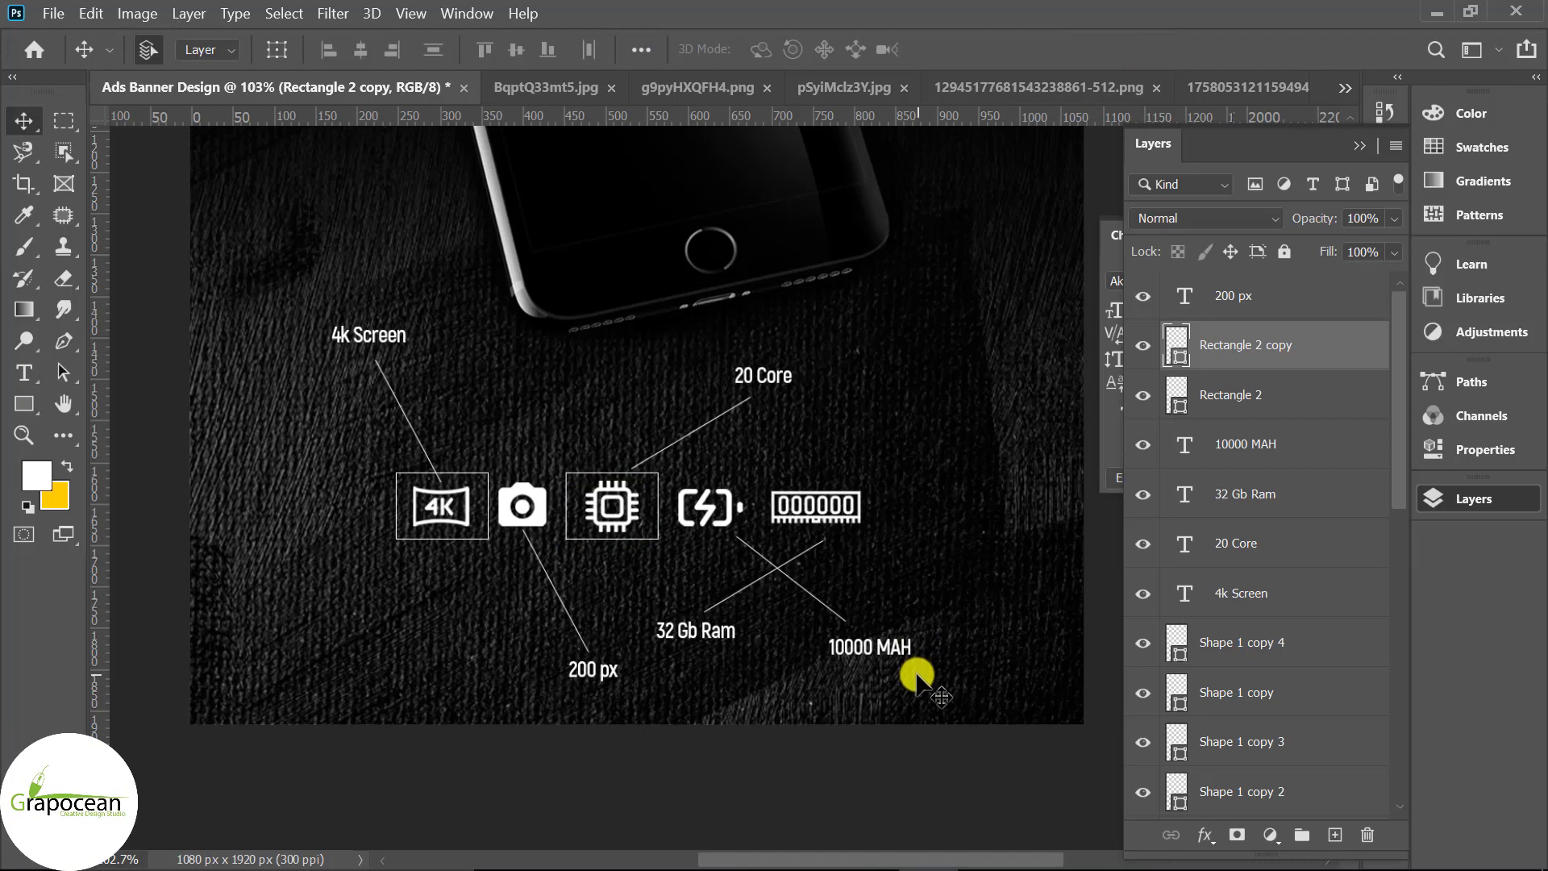
Step: Zoom out to the whole banner and add an empty layer above the top 200 px layer
key("ctrl+minus")
key("ctrl+minus")
key("ctrl+minus")
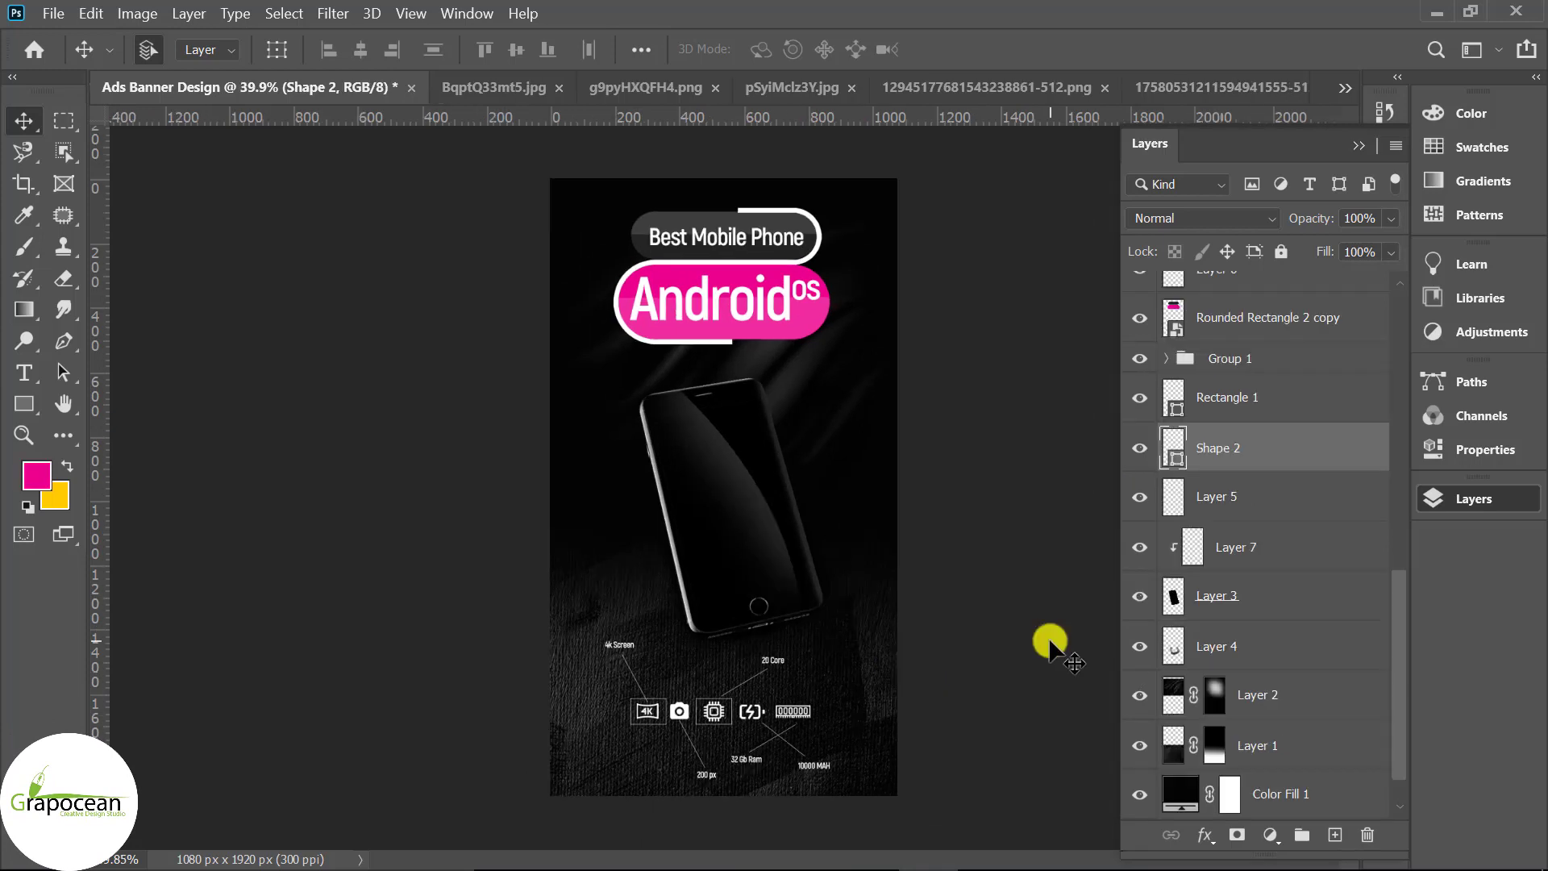
scroll(1322, 403, "up", 4)
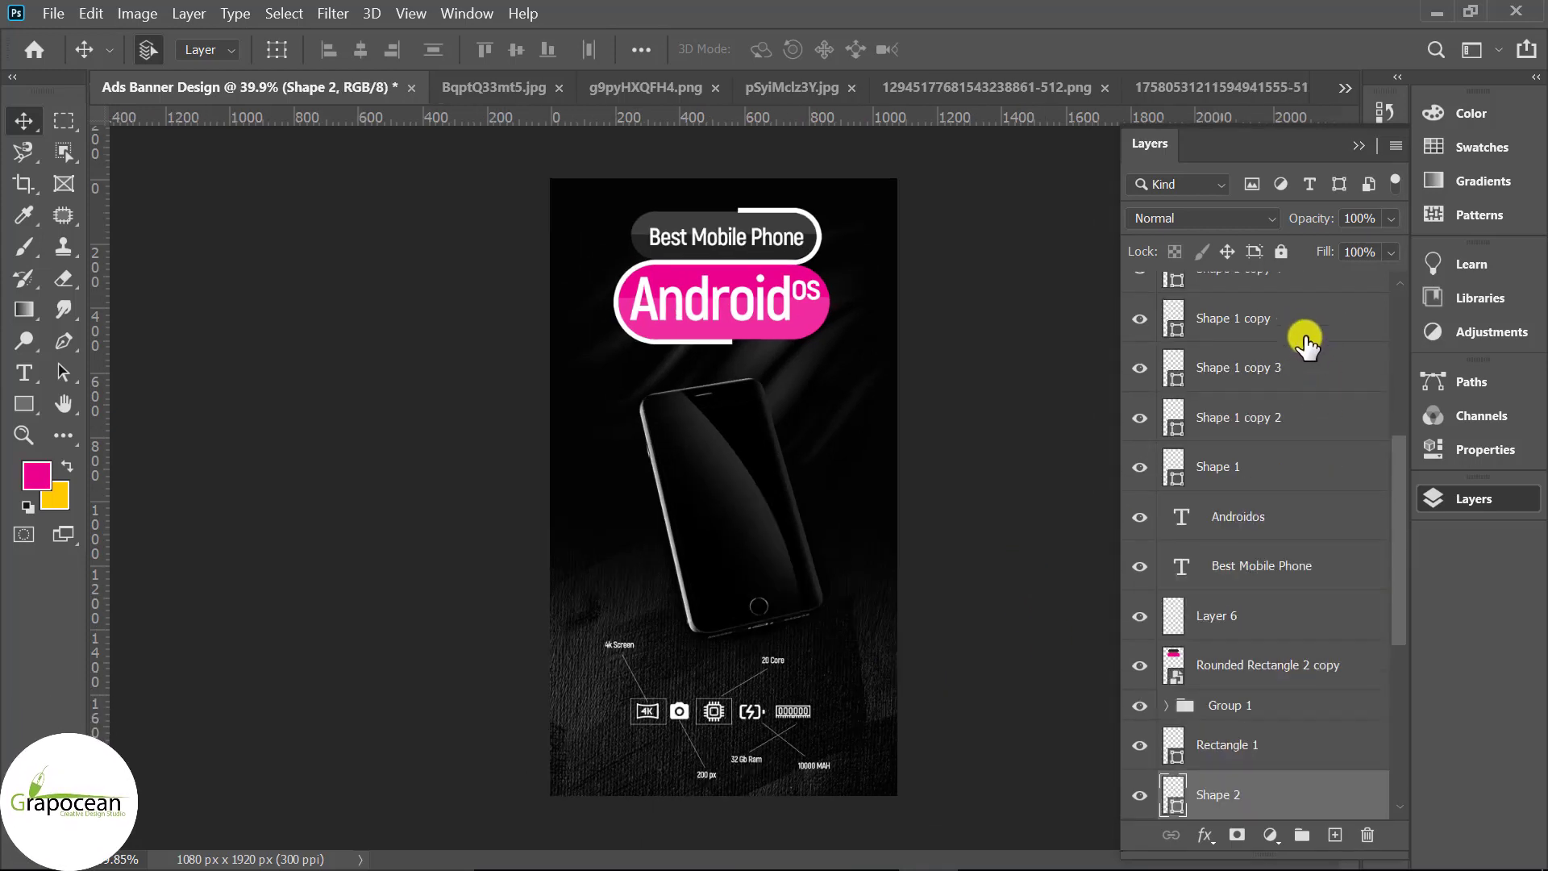
scroll(1305, 339, "up", 5)
left_click(1291, 305)
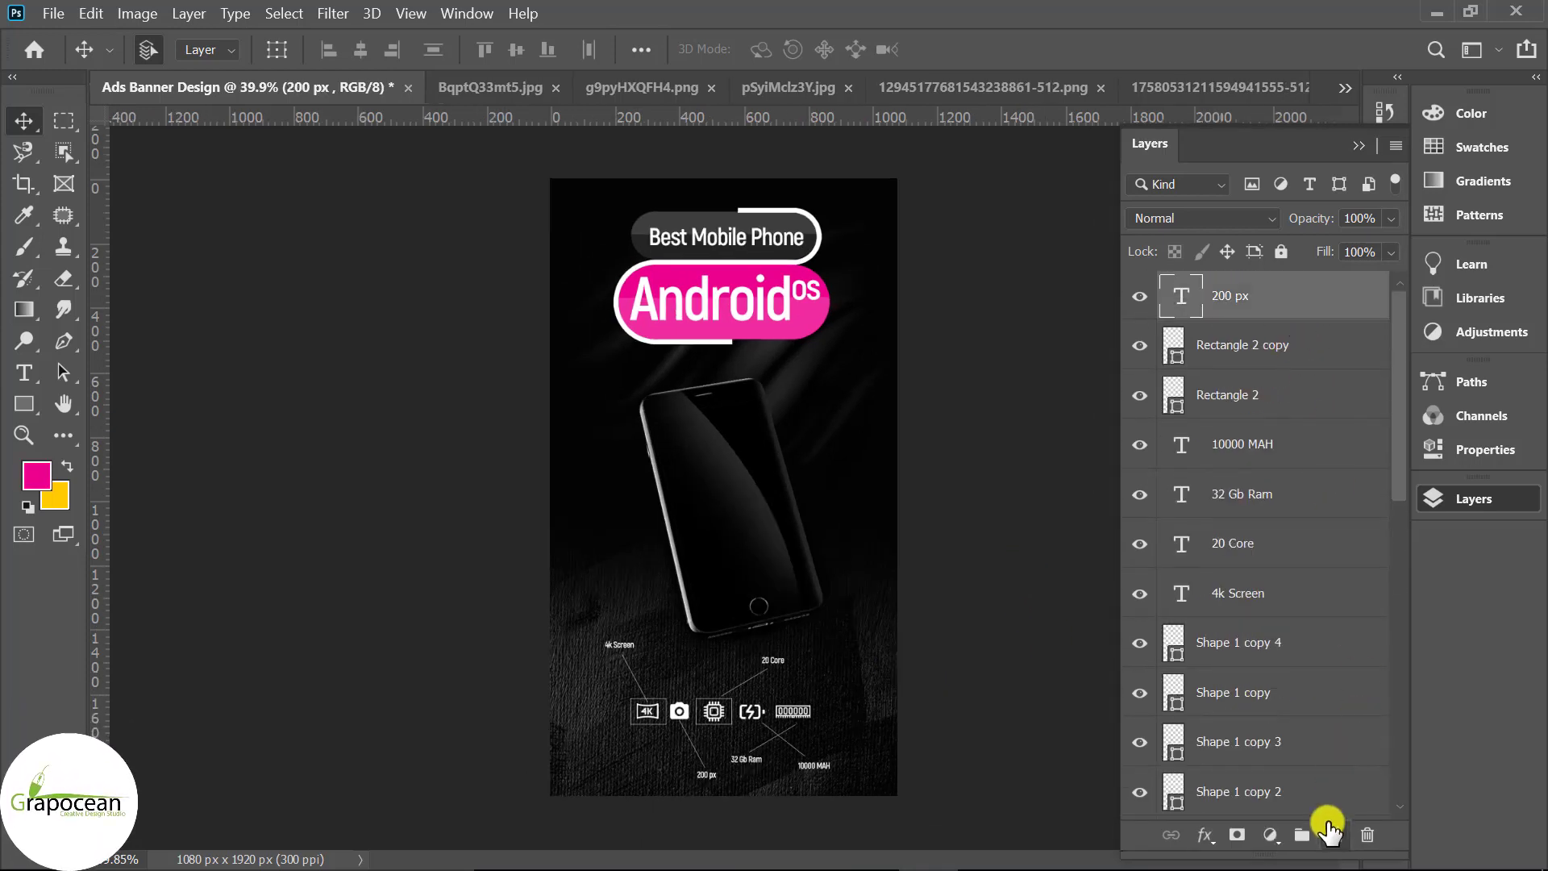
left_click(1329, 831)
left_click(24, 403)
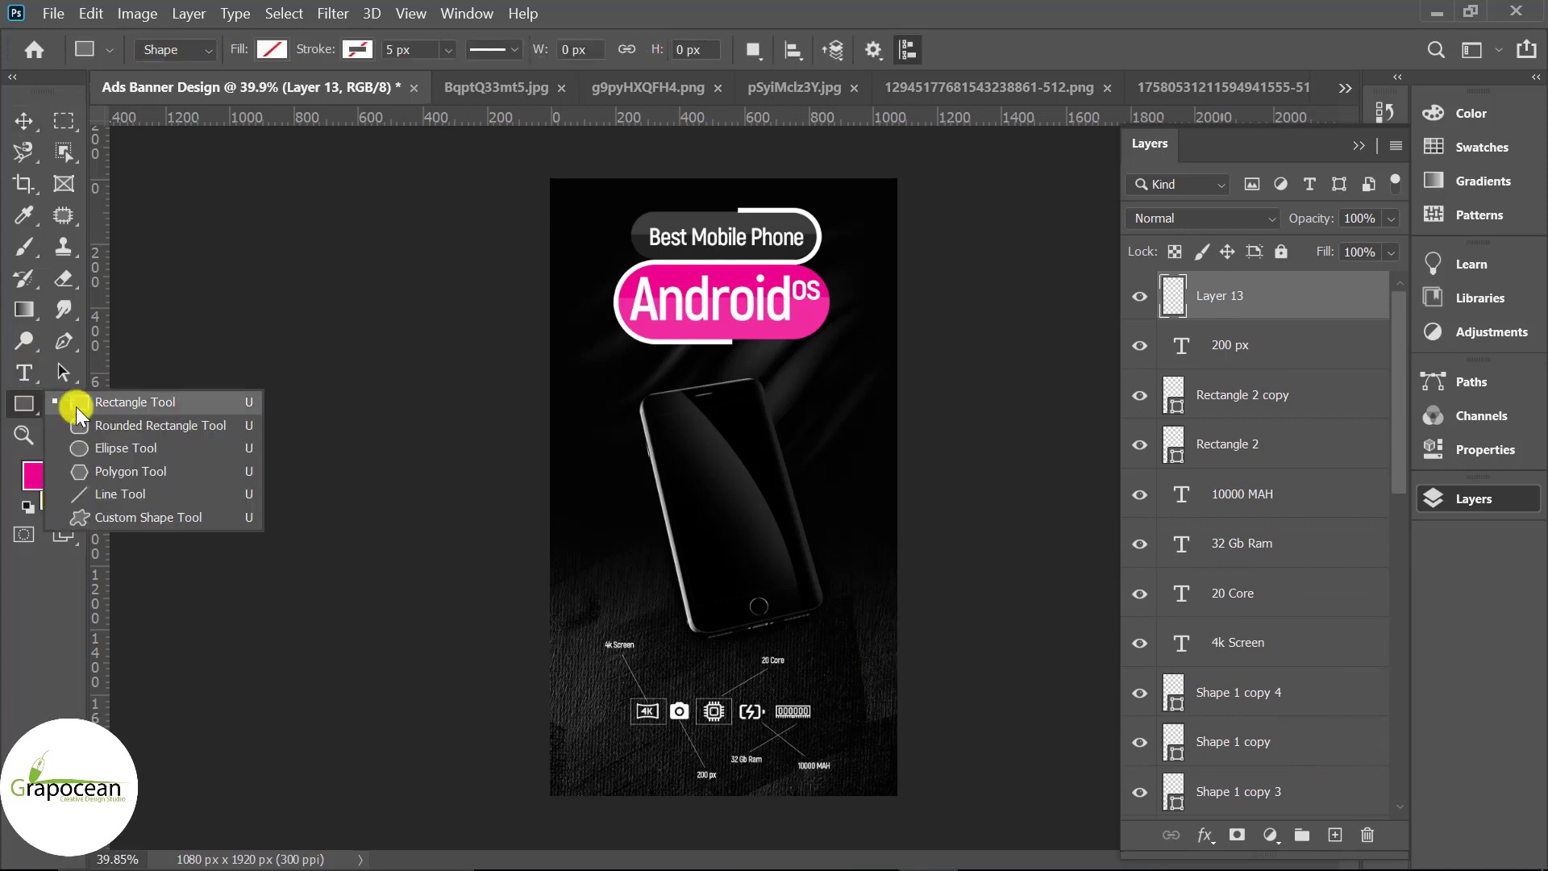
Step: Draw a long bar across the phone and fill it pink
left_click(121, 404)
left_click_drag(855, 461, 868, 444)
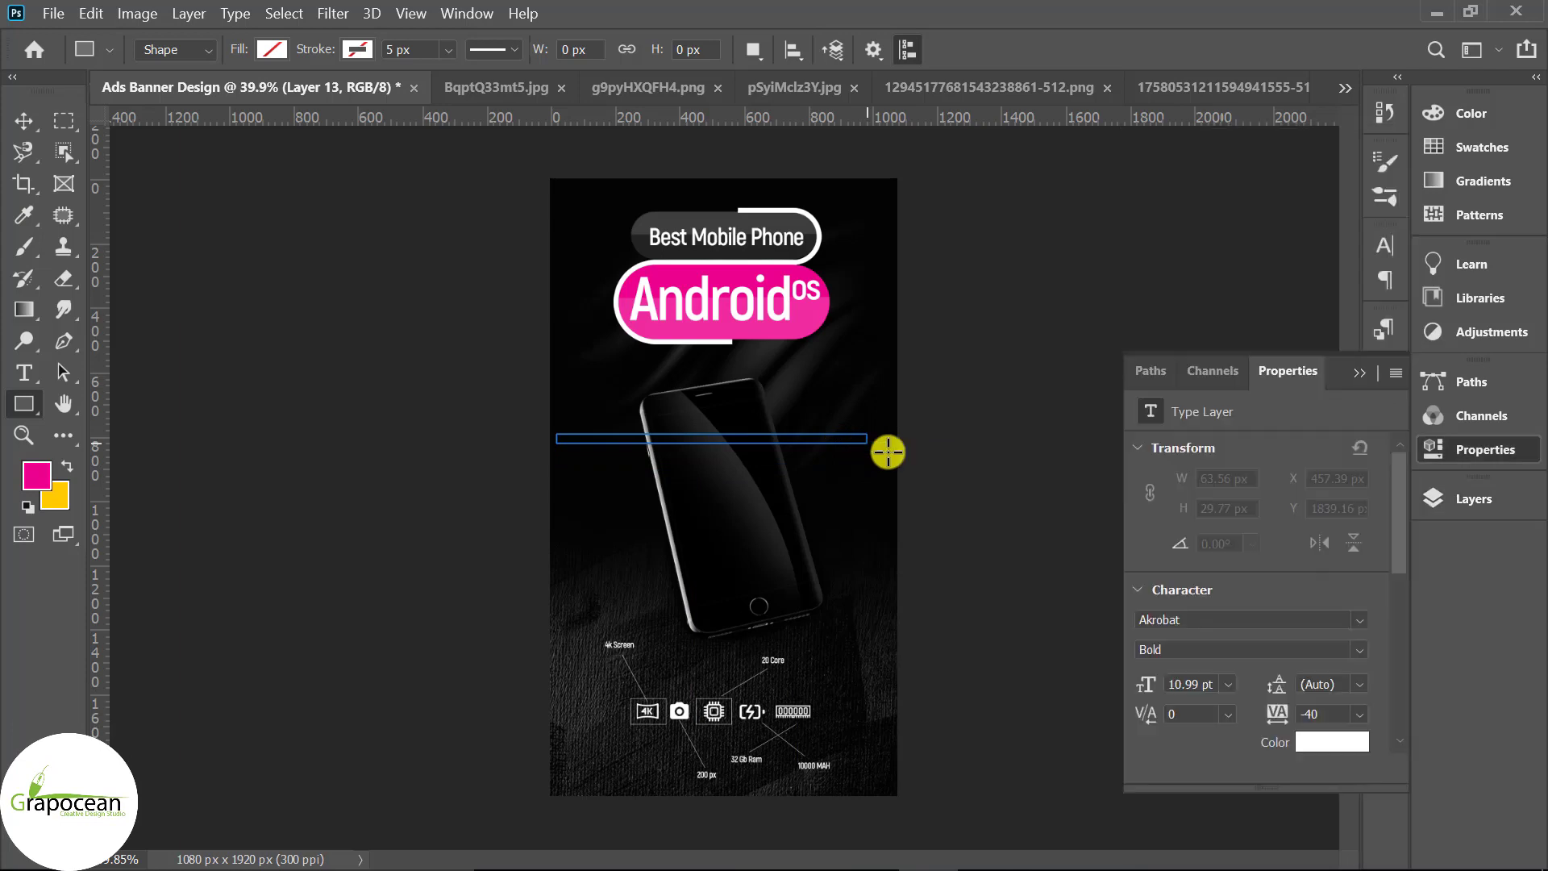
left_click(271, 49)
left_click(119, 176)
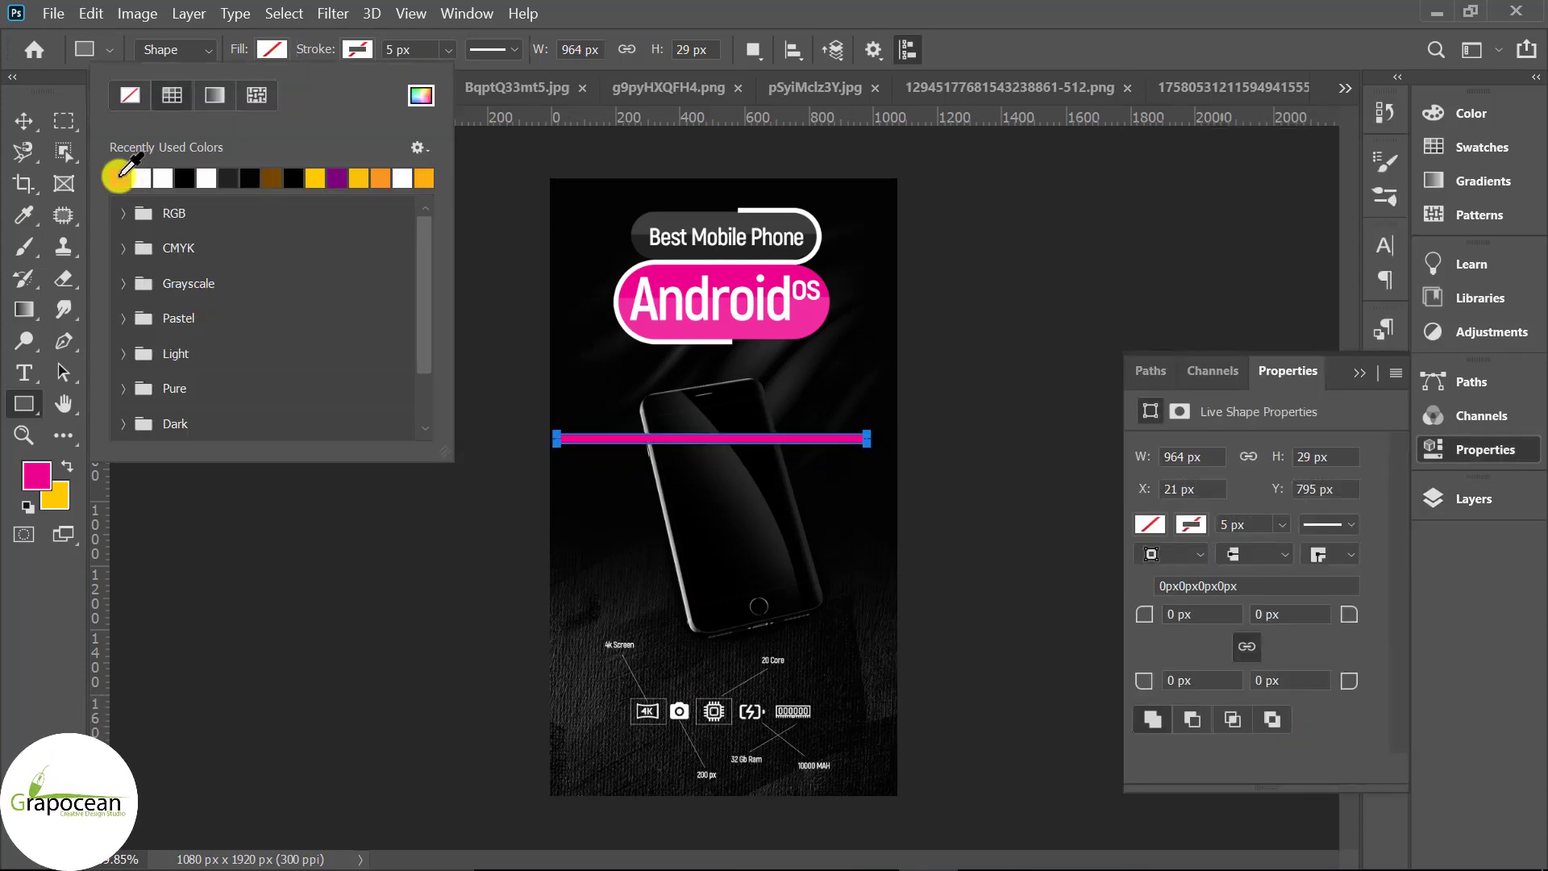
Step: Position the pink bar across the phone and make it thinner with Free Transform
left_click(21, 122)
scroll(798, 445, "up", 2)
mouse_move(778, 440)
left_mouse_down()
mouse_move(750, 460)
mouse_move(681, 403)
left_mouse_up()
key("ctrl+t")
scroll(754, 437, "up", 3)
scroll(755, 437, "up", 1)
left_click(1155, 49)
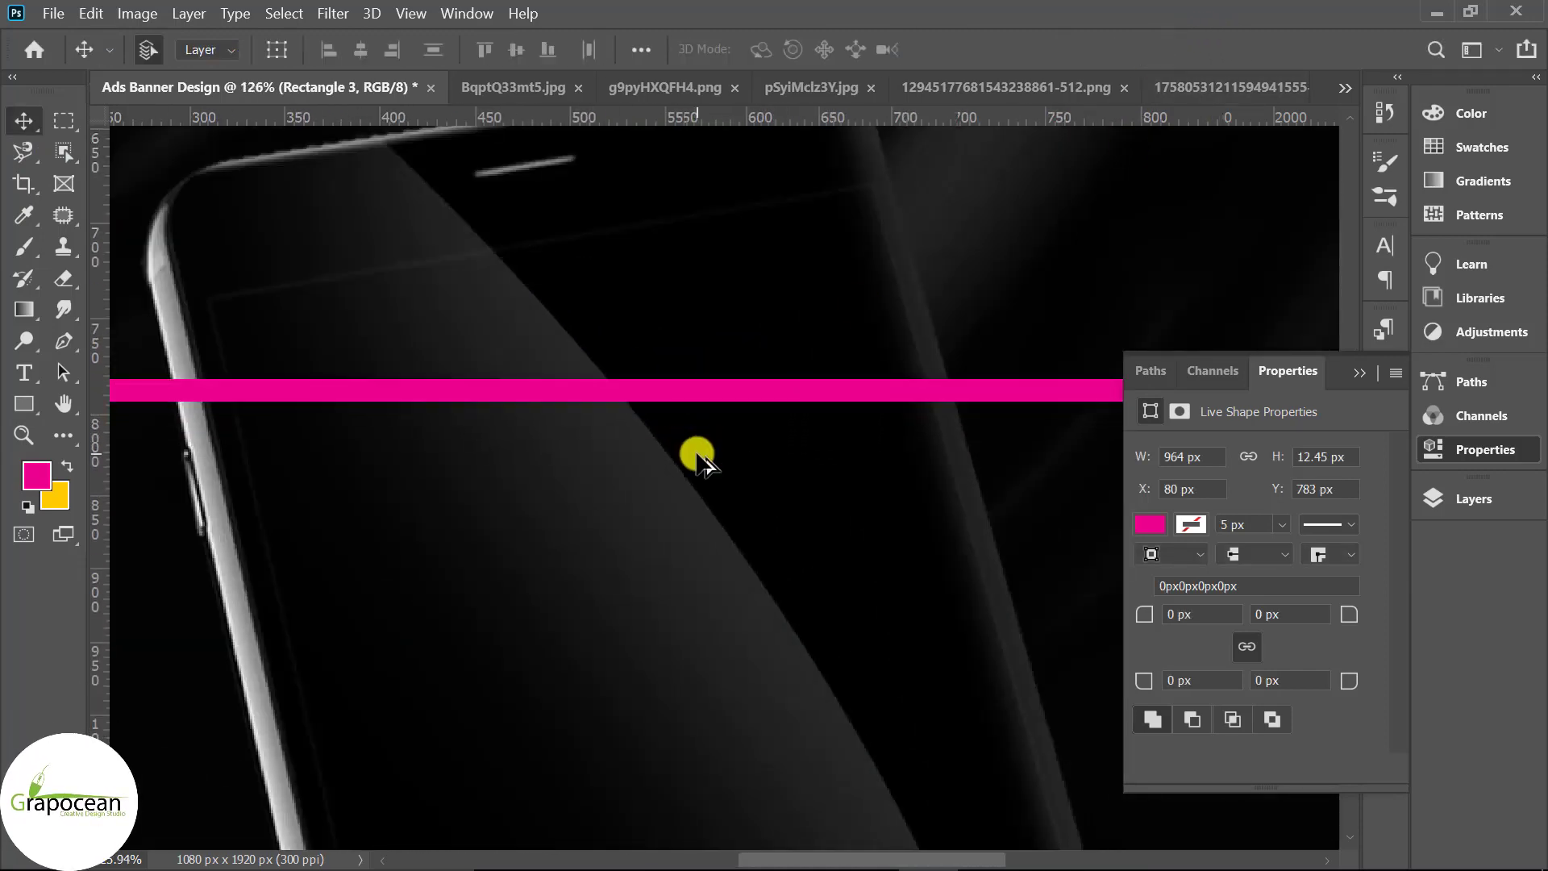
Step: Alt-drag copies of the pink bar downward with even spacing
scroll(742, 445, "down", 3)
left_click_drag(742, 445, 733, 558)
scroll(742, 451, "up", 2)
scroll(758, 454, "up", 1)
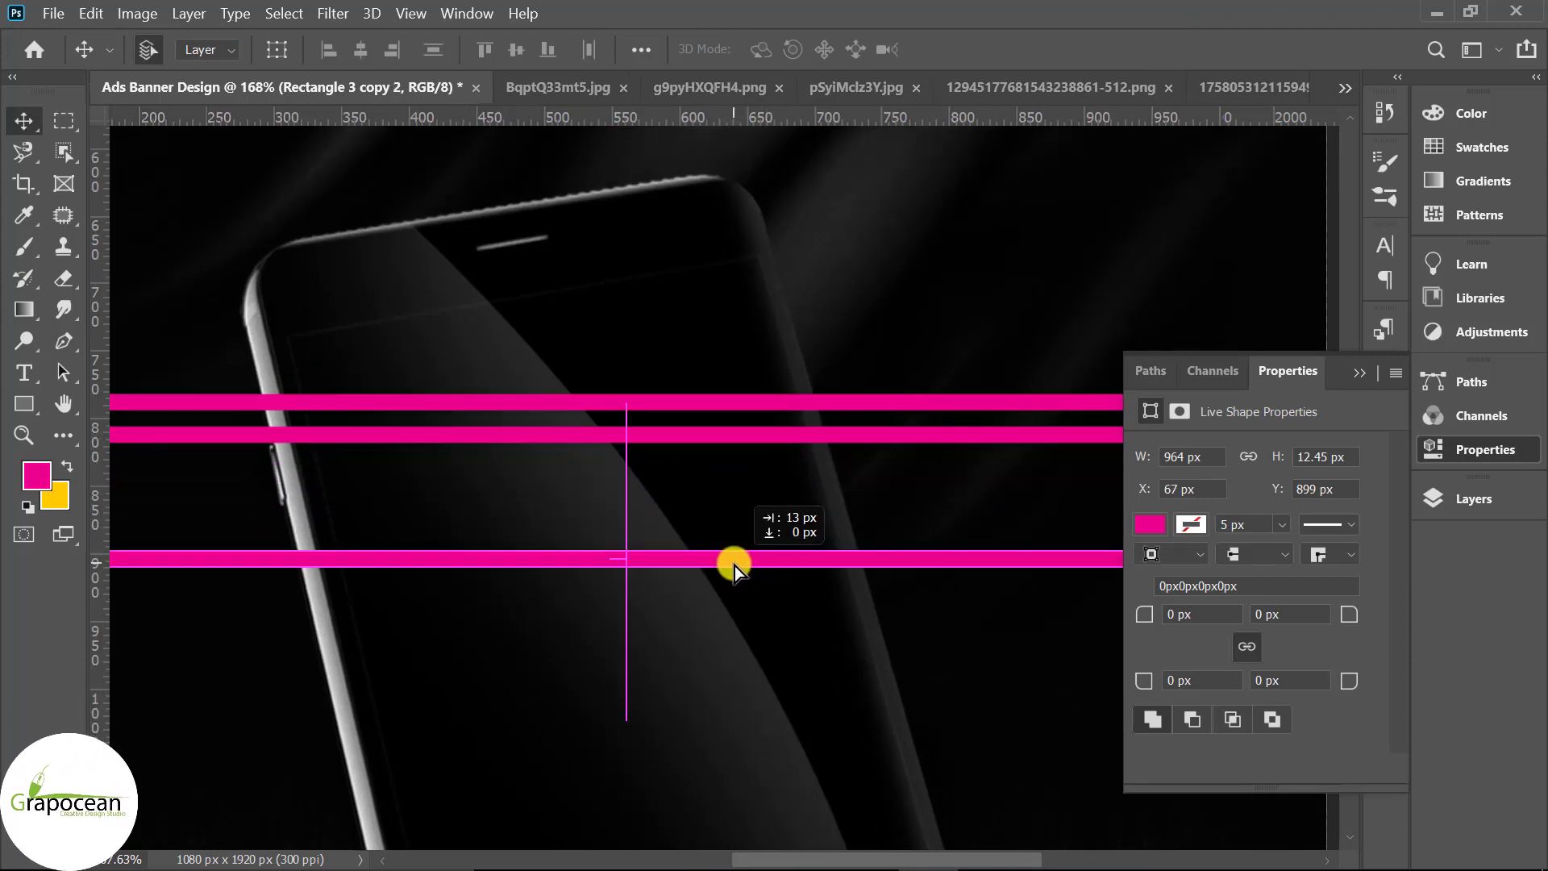
left_click_drag(716, 441, 710, 484)
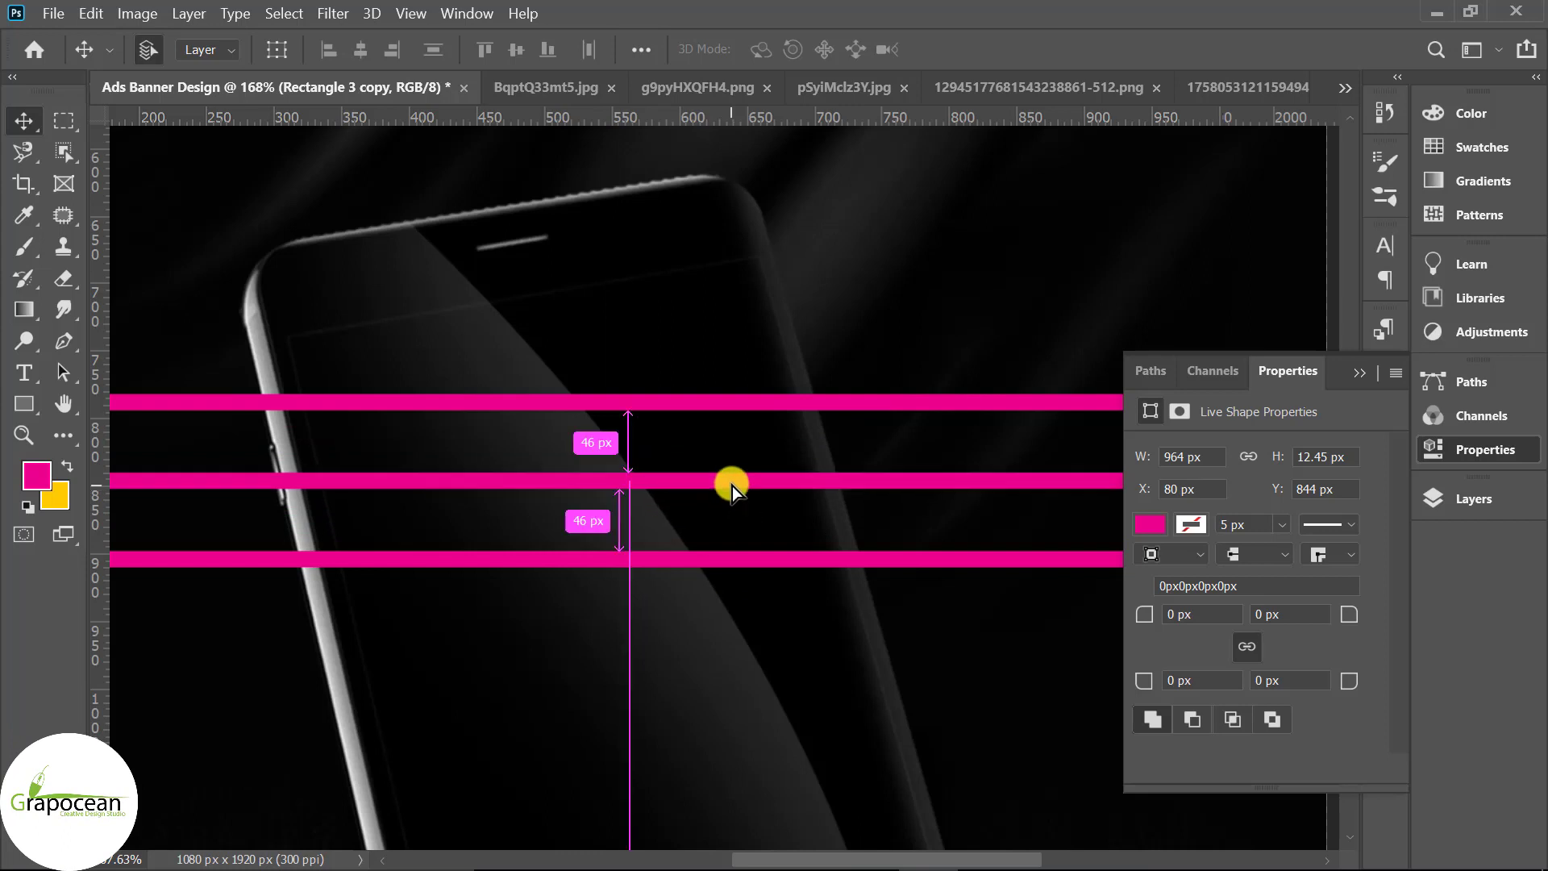
scroll(768, 573, "down", 5)
left_click_drag(781, 573, 775, 655)
Step: Select all five pink bar layers in the Layers panel
left_click(1360, 372)
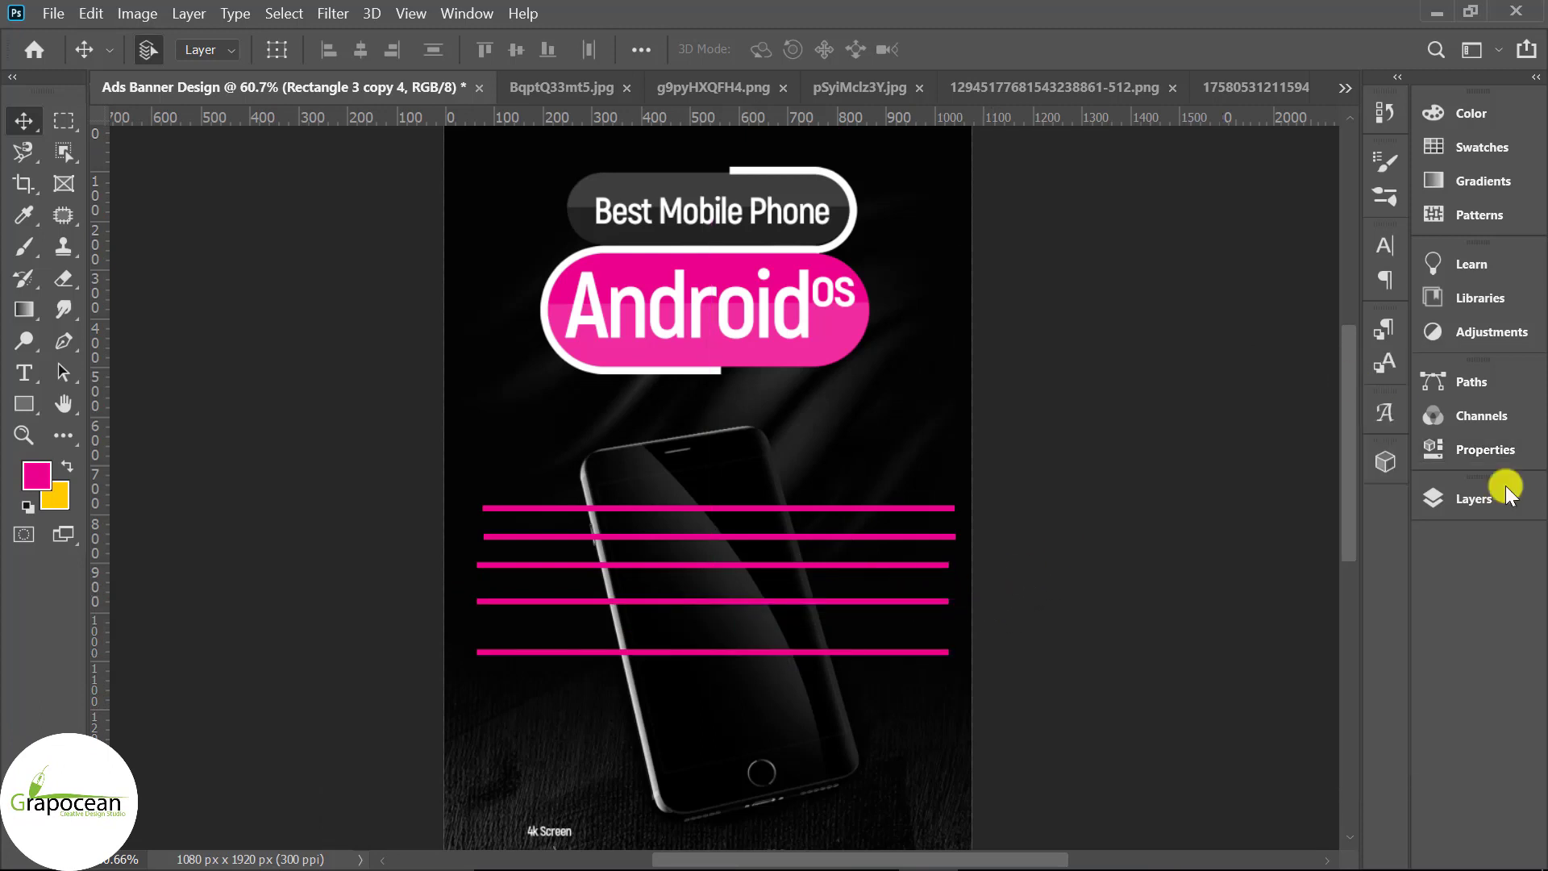
left_click(1464, 498)
left_click(1300, 493, "shift")
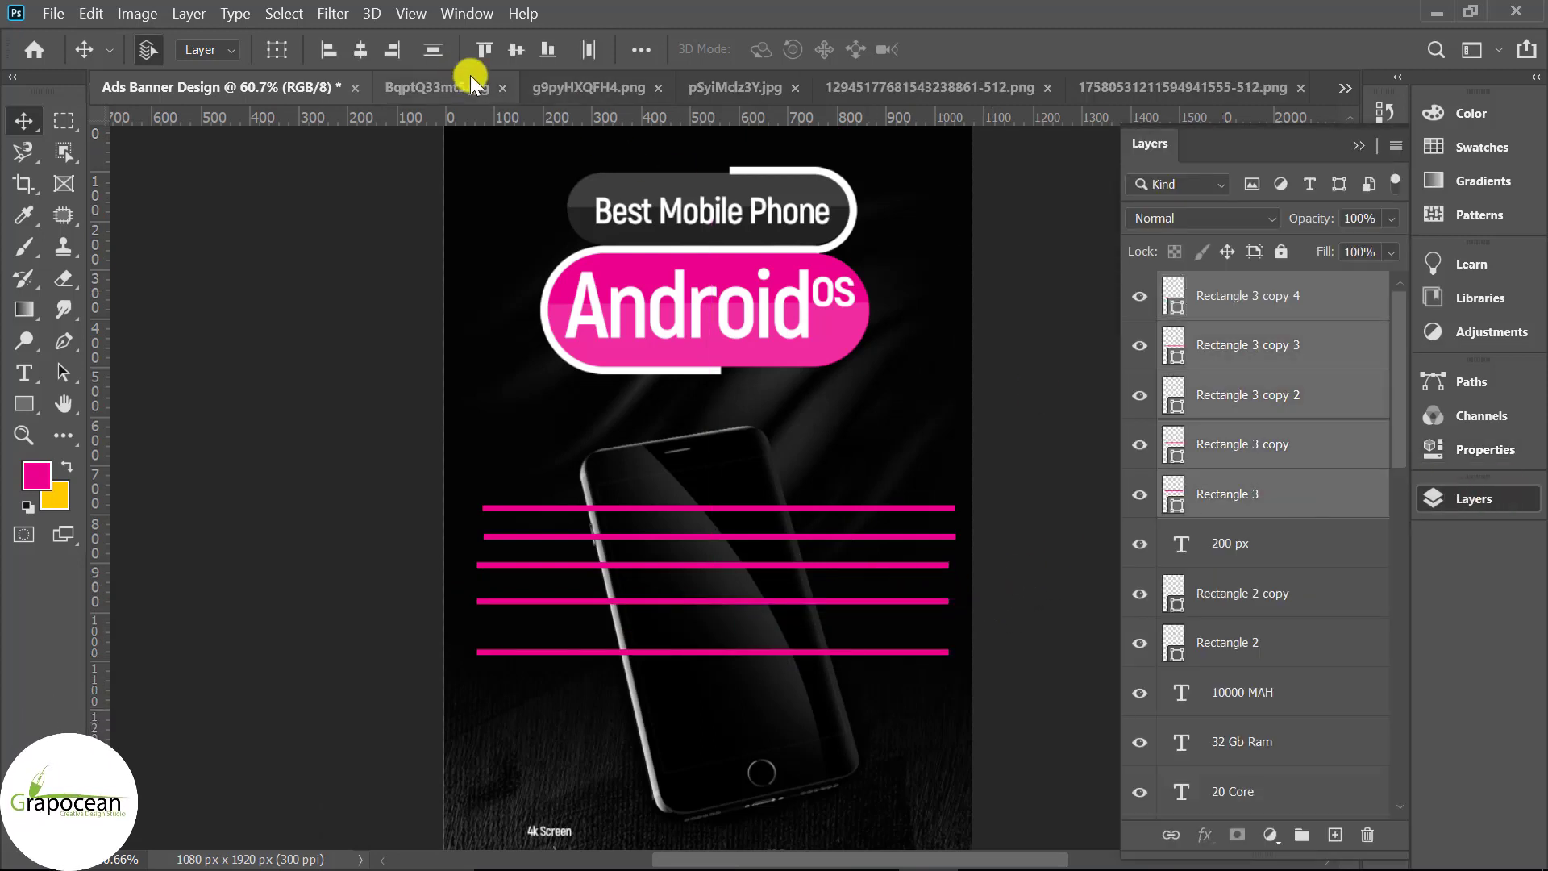
Step: Distribute the five pink bars evenly and convert them into one smart object
left_click(435, 48)
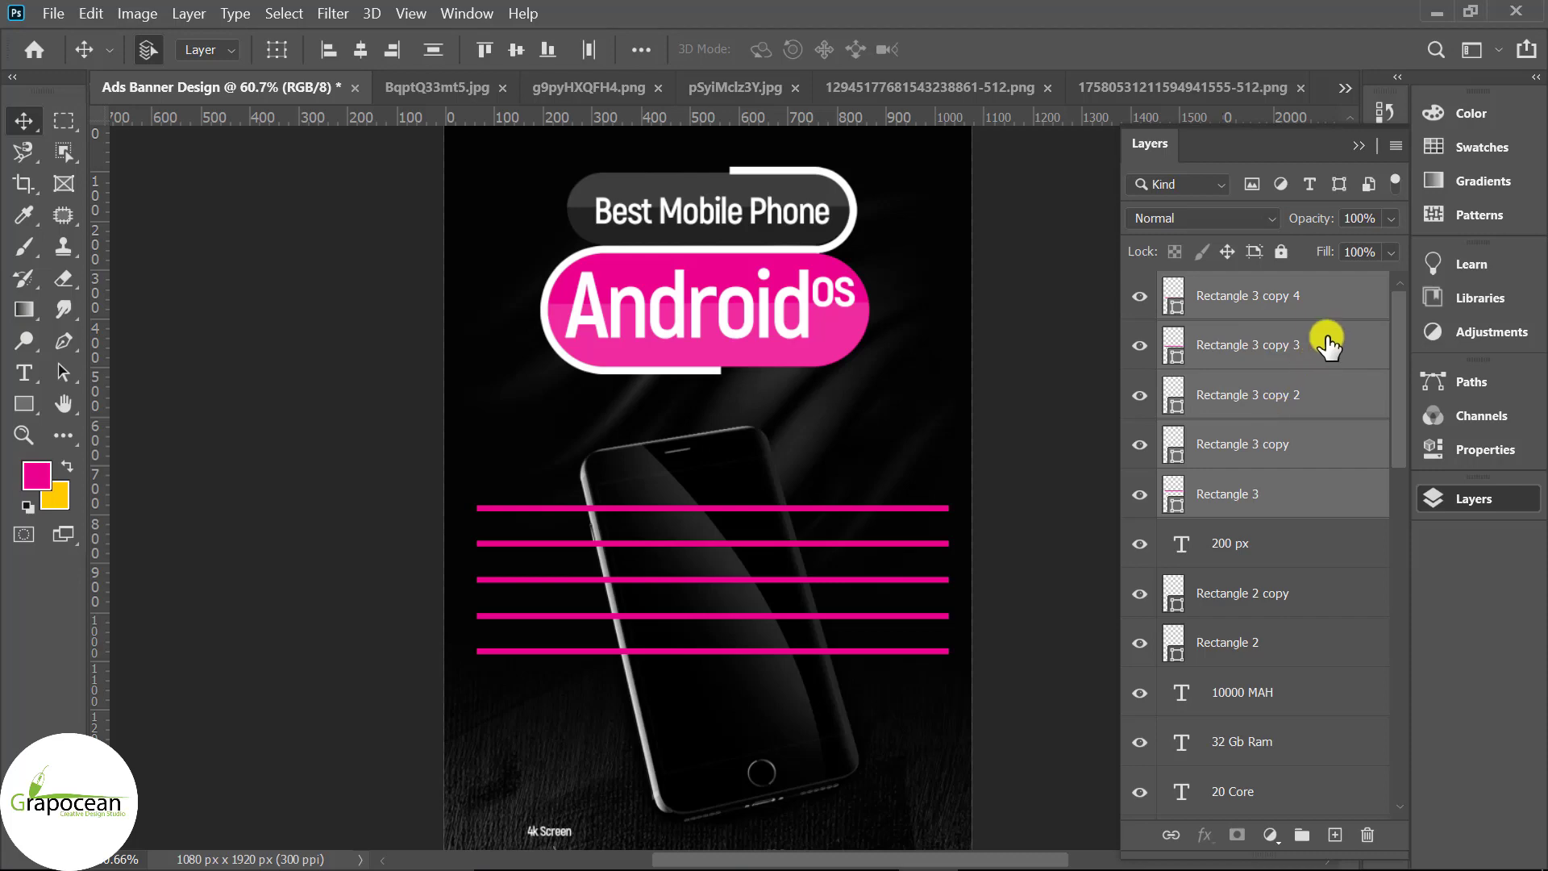
scroll(960, 592, "down", 3)
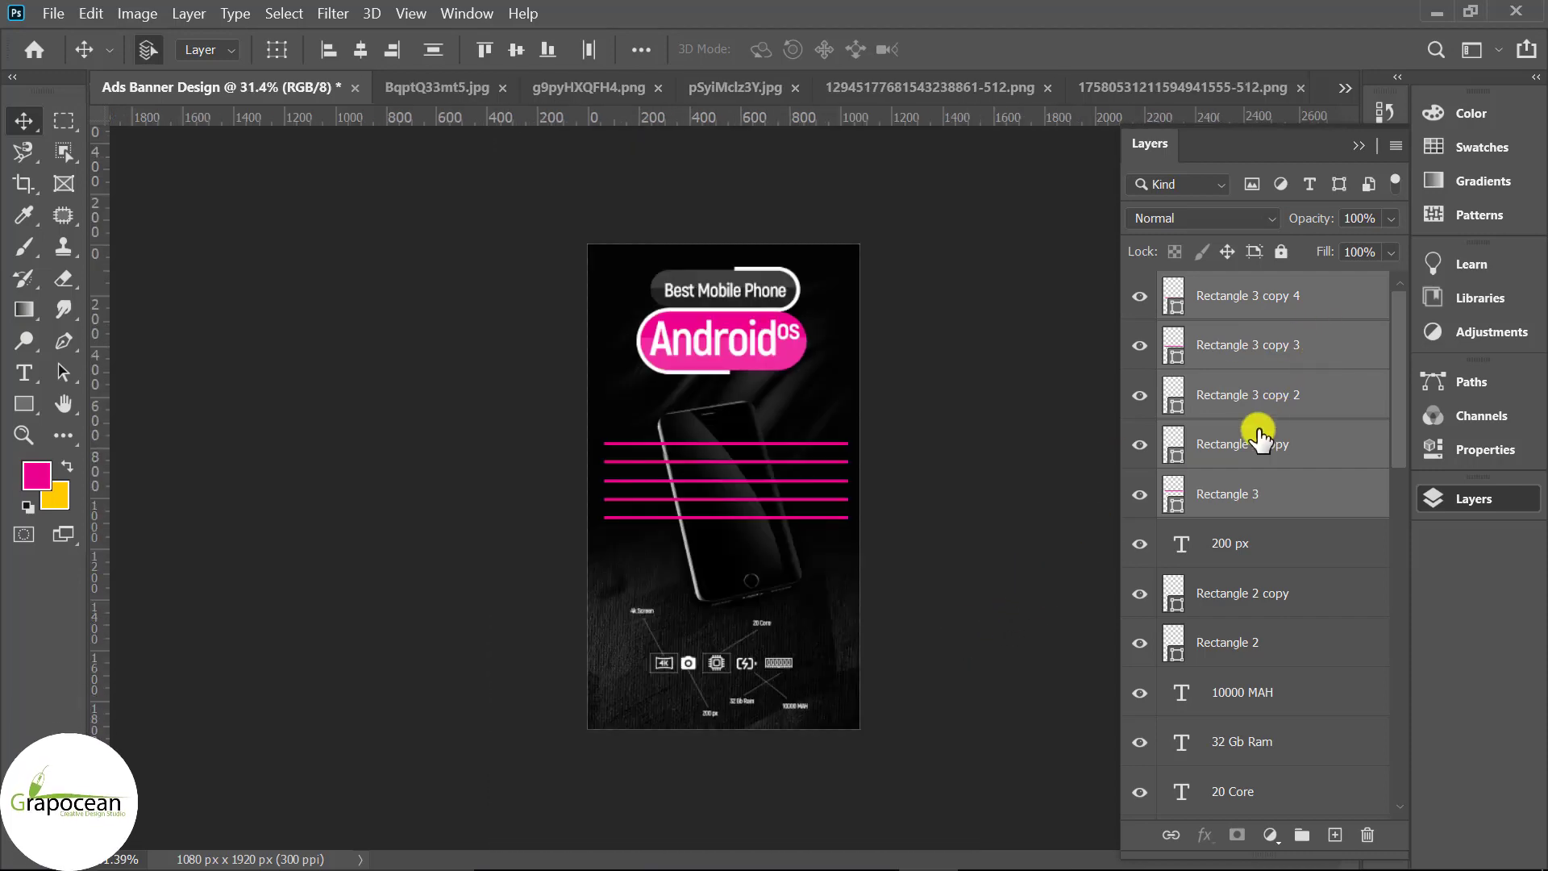
right_click(1262, 346)
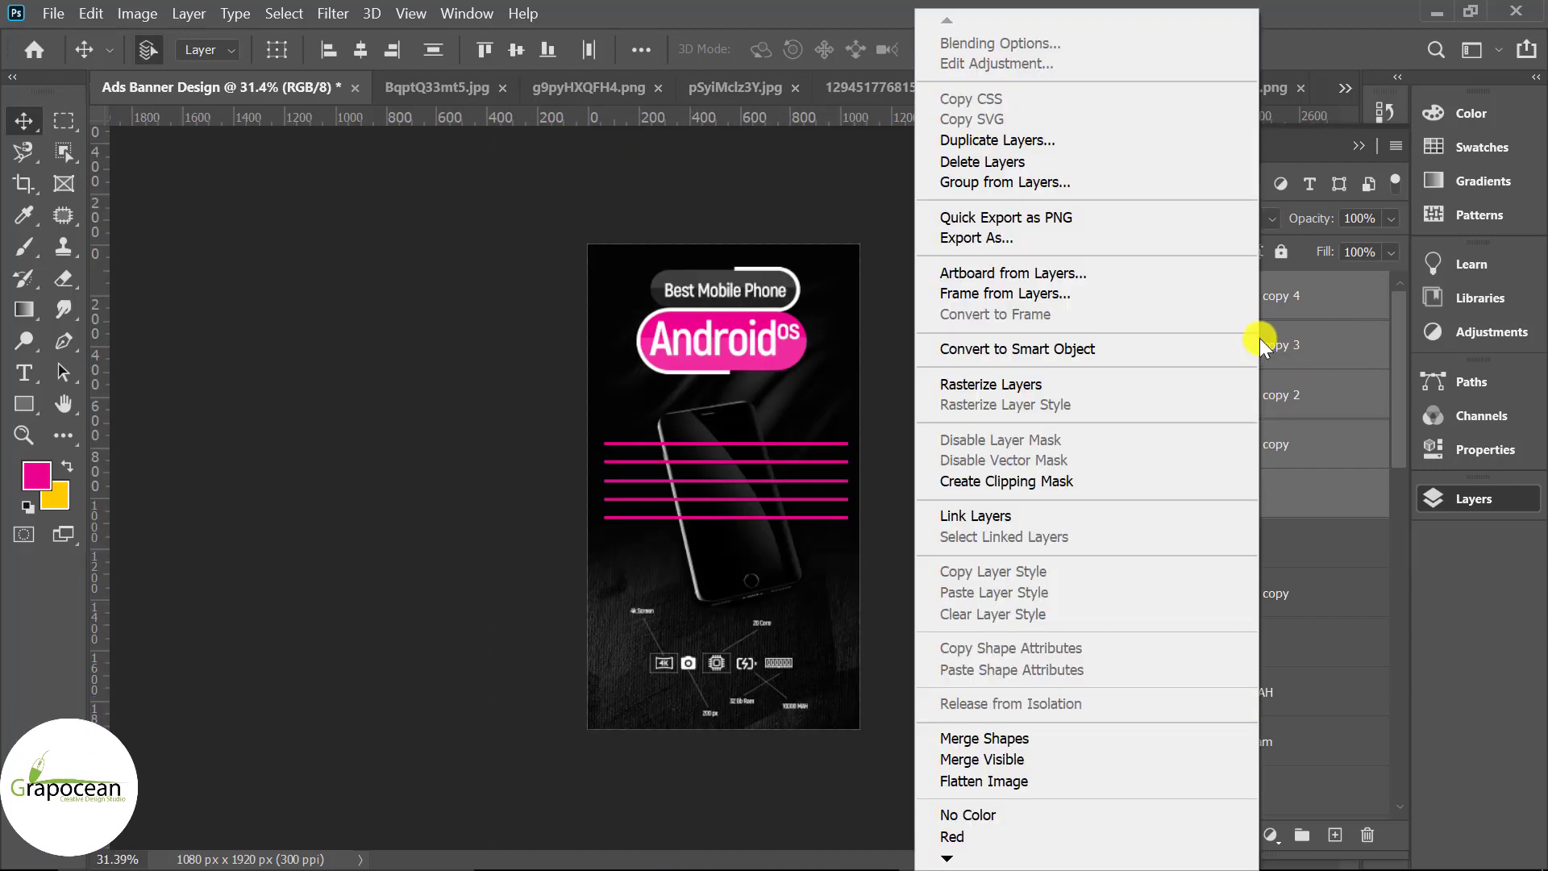
left_click(1059, 348)
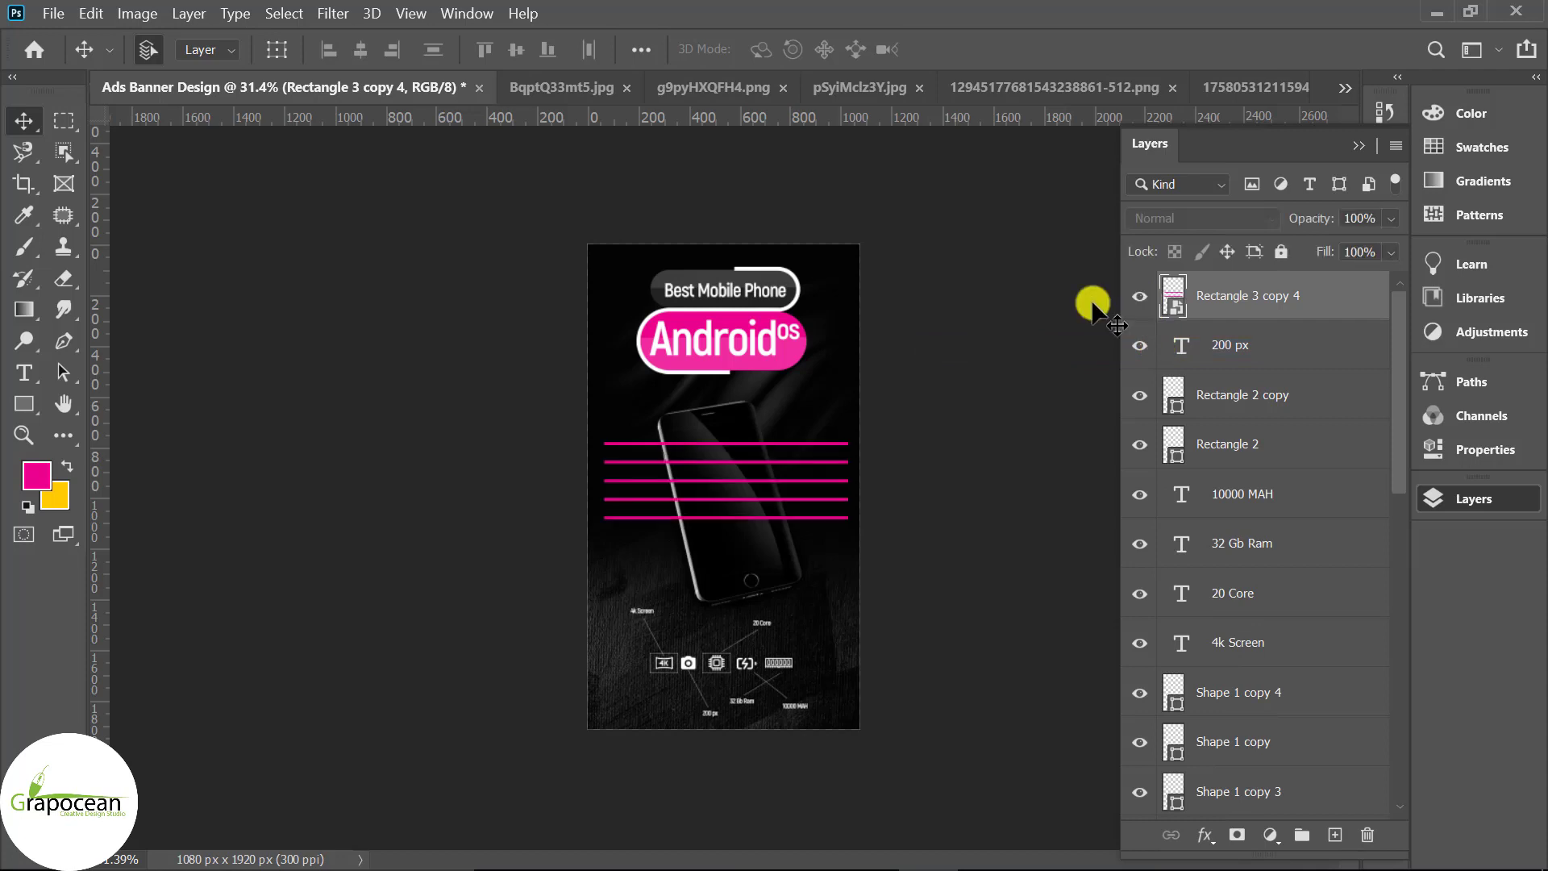
Step: Apply a -4° Twirl to make the lines wavy and move them behind the phone, above Layer 2
scroll(1092, 304, "up", 1)
left_click(333, 16)
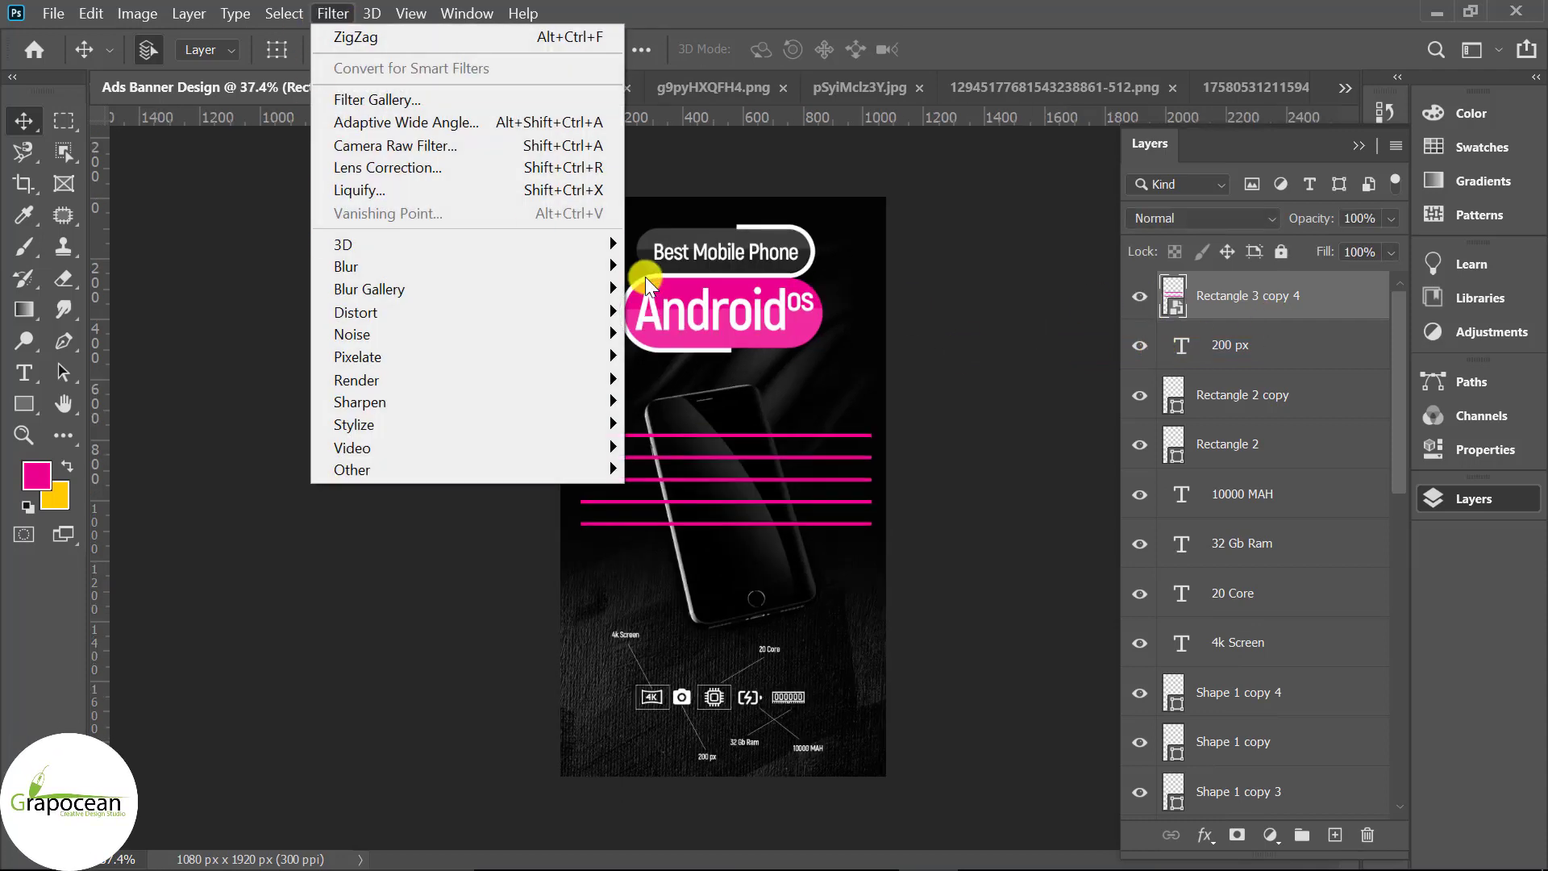
left_click(928, 514)
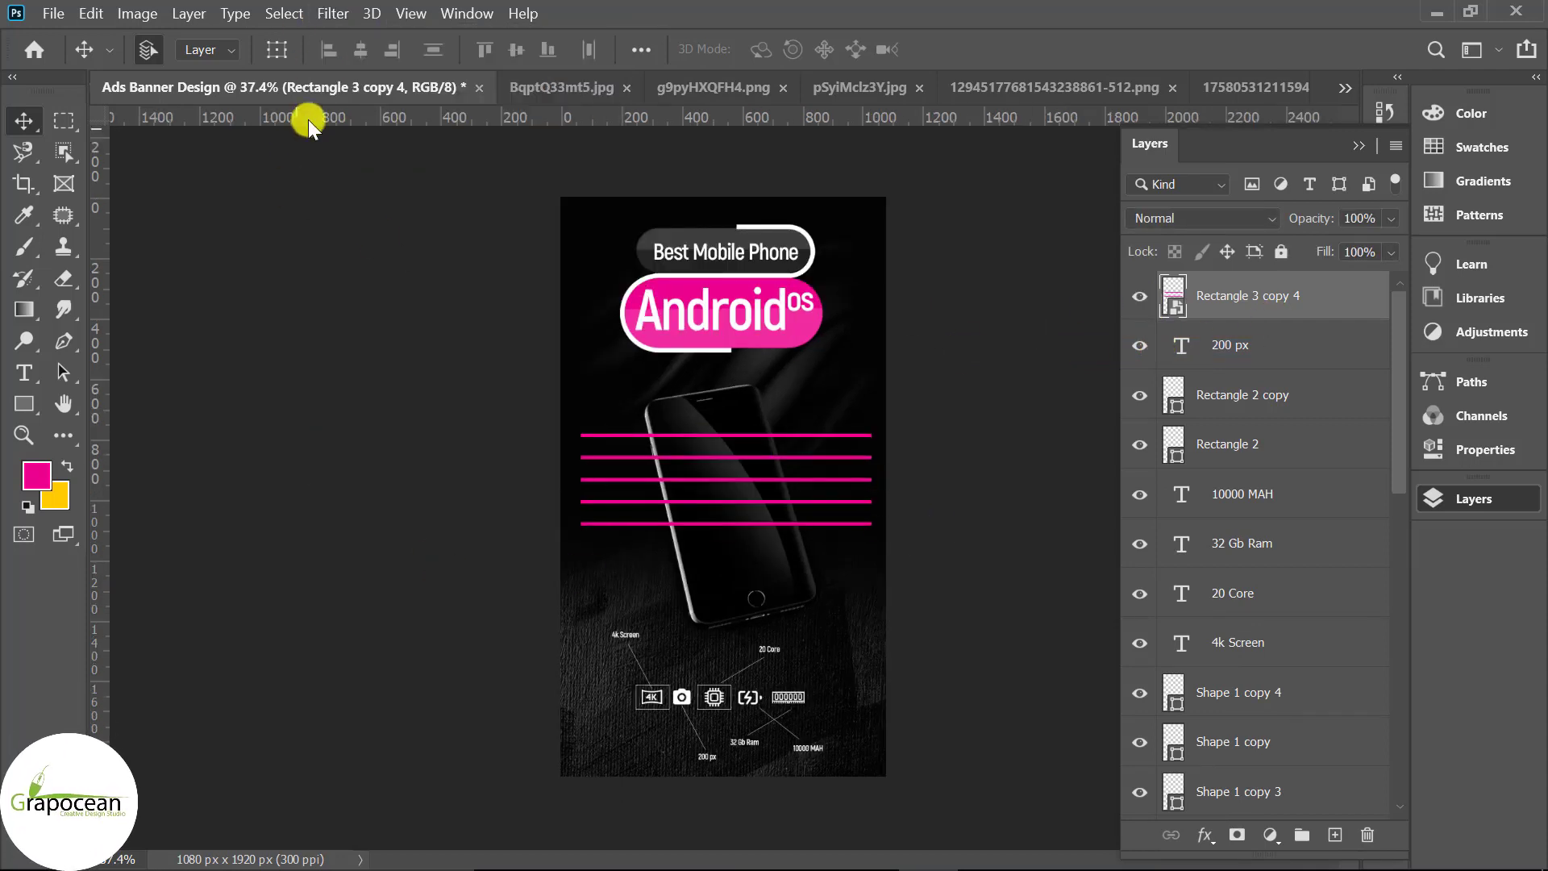
left_click(333, 14)
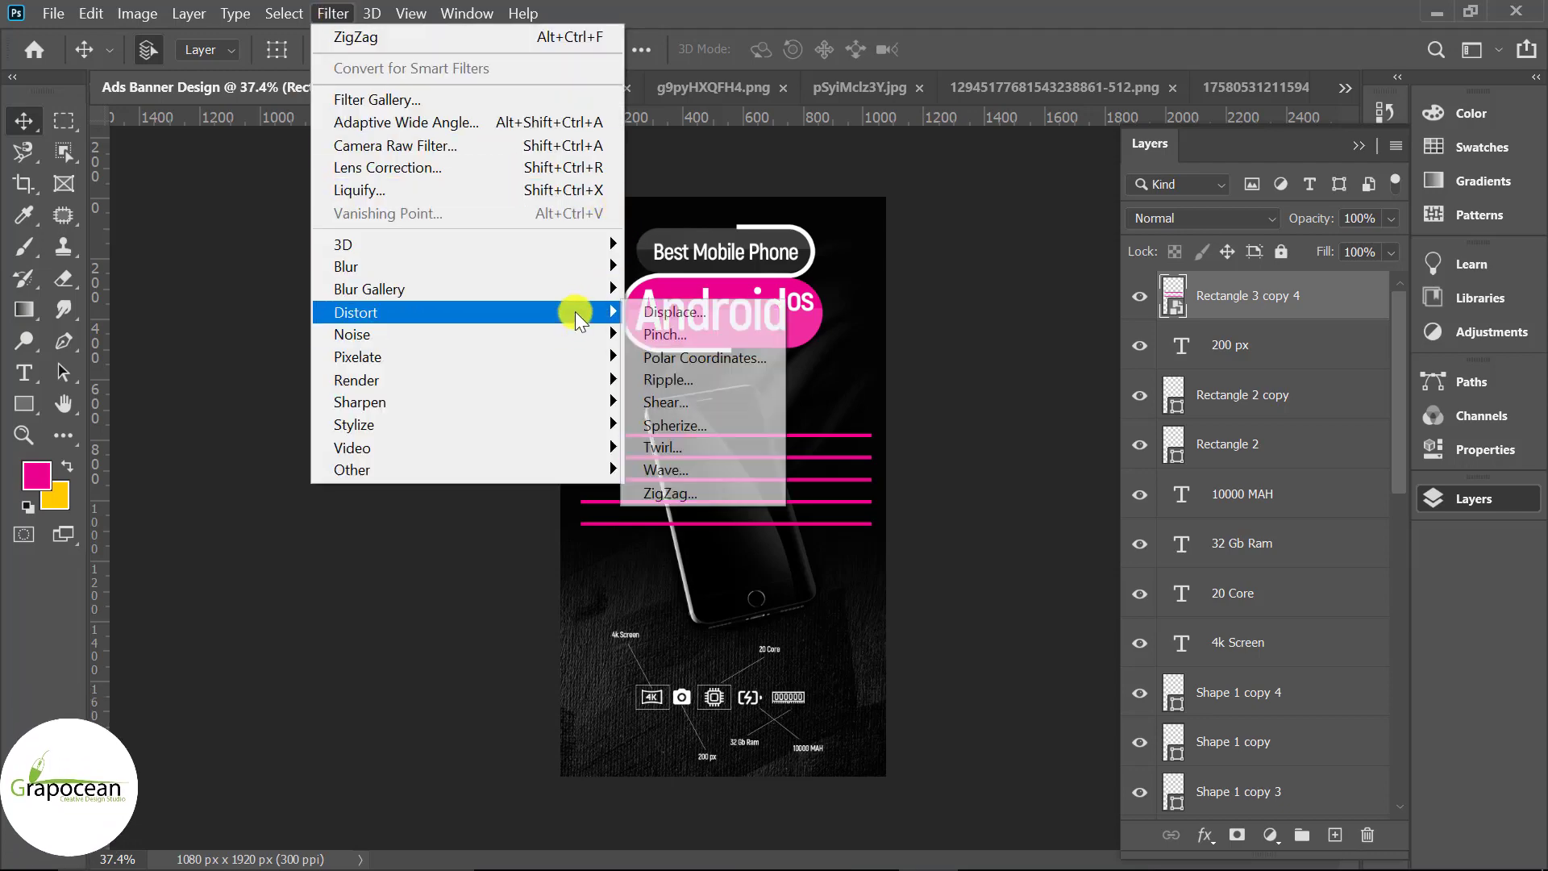
left_click(750, 450)
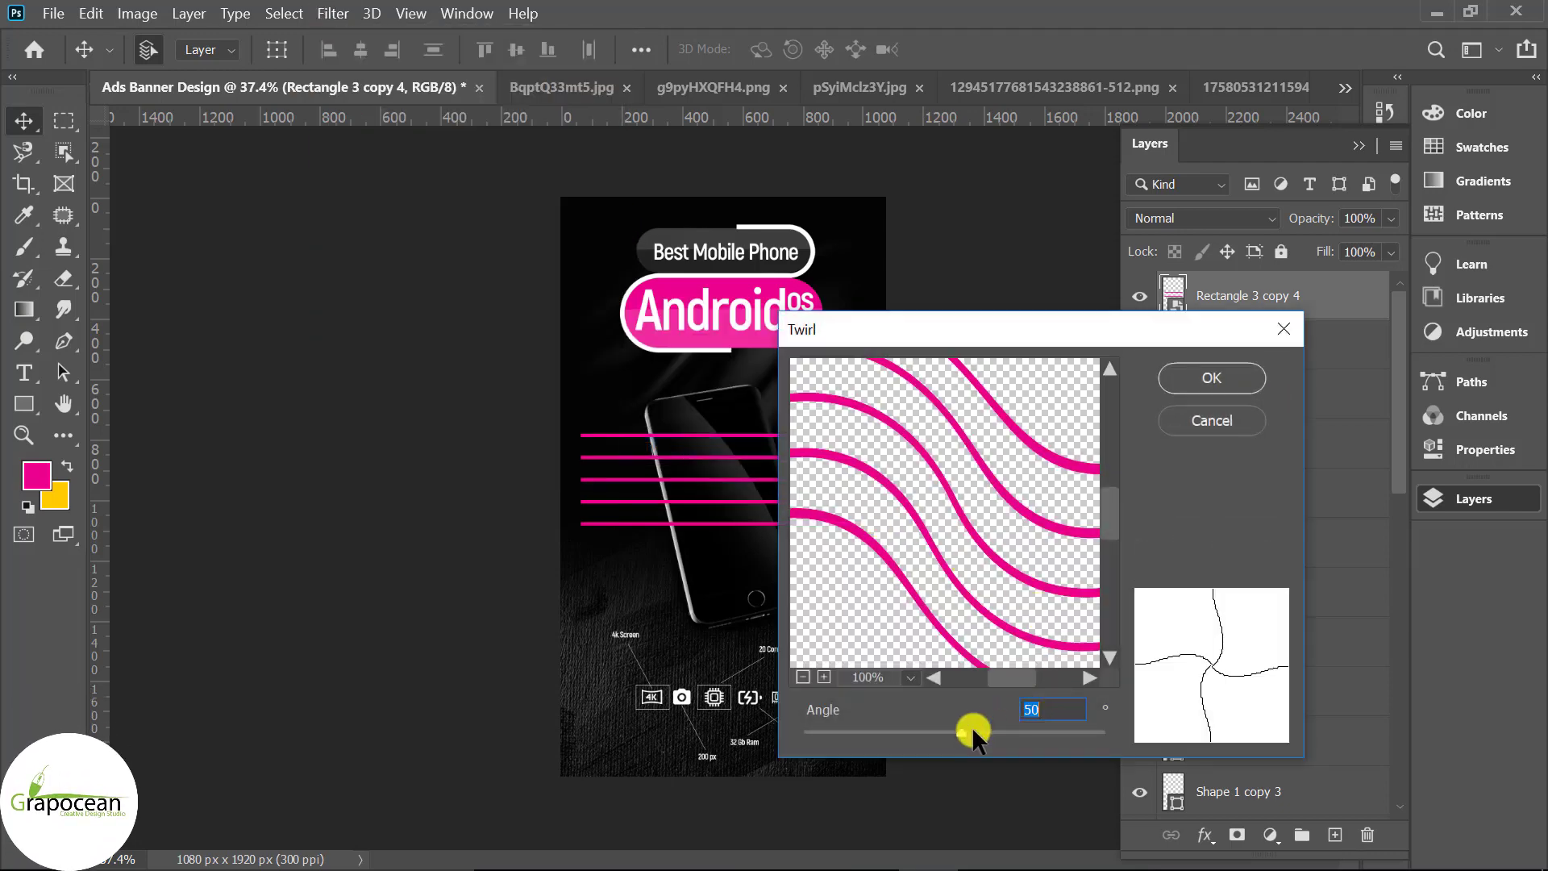
mouse_move(972, 730)
left_mouse_down()
mouse_move(945, 724)
mouse_move(959, 725)
left_mouse_up()
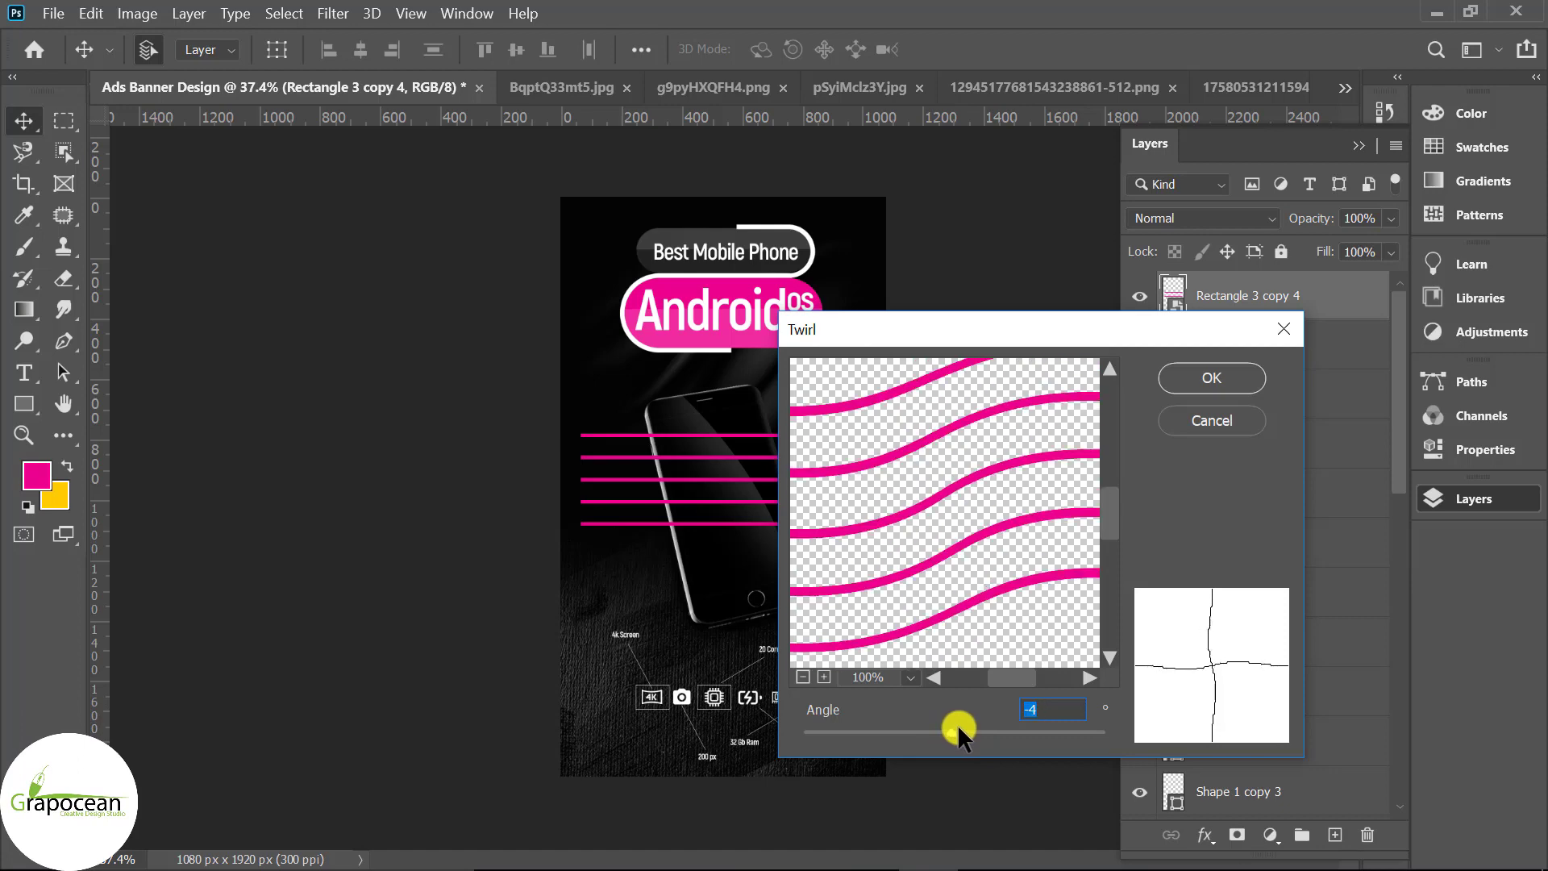
left_click(1213, 384)
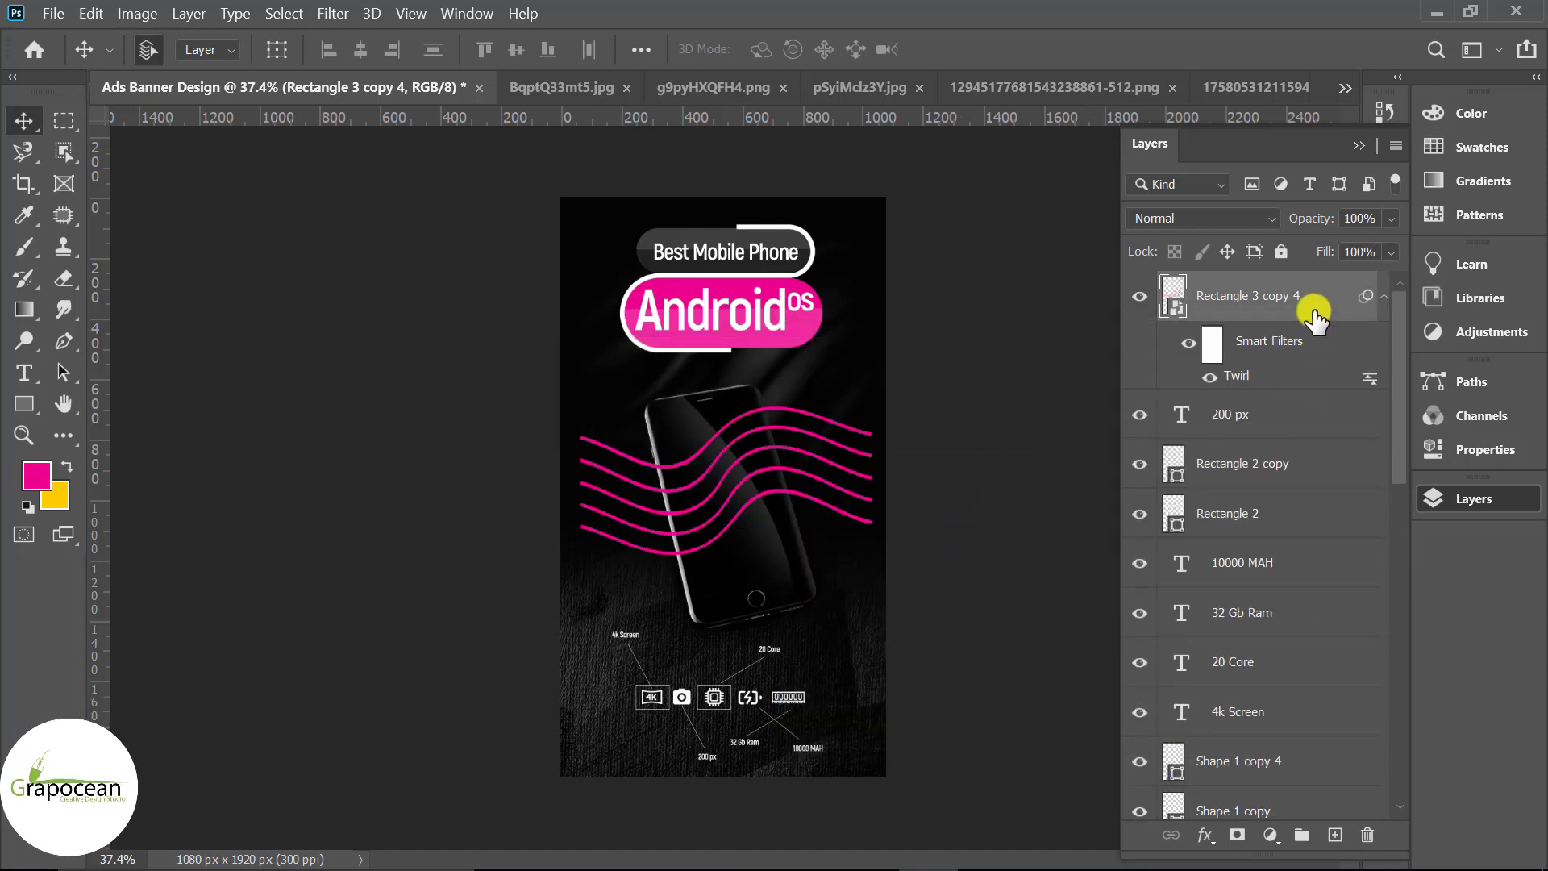
left_click_drag(1313, 317, 1229, 862)
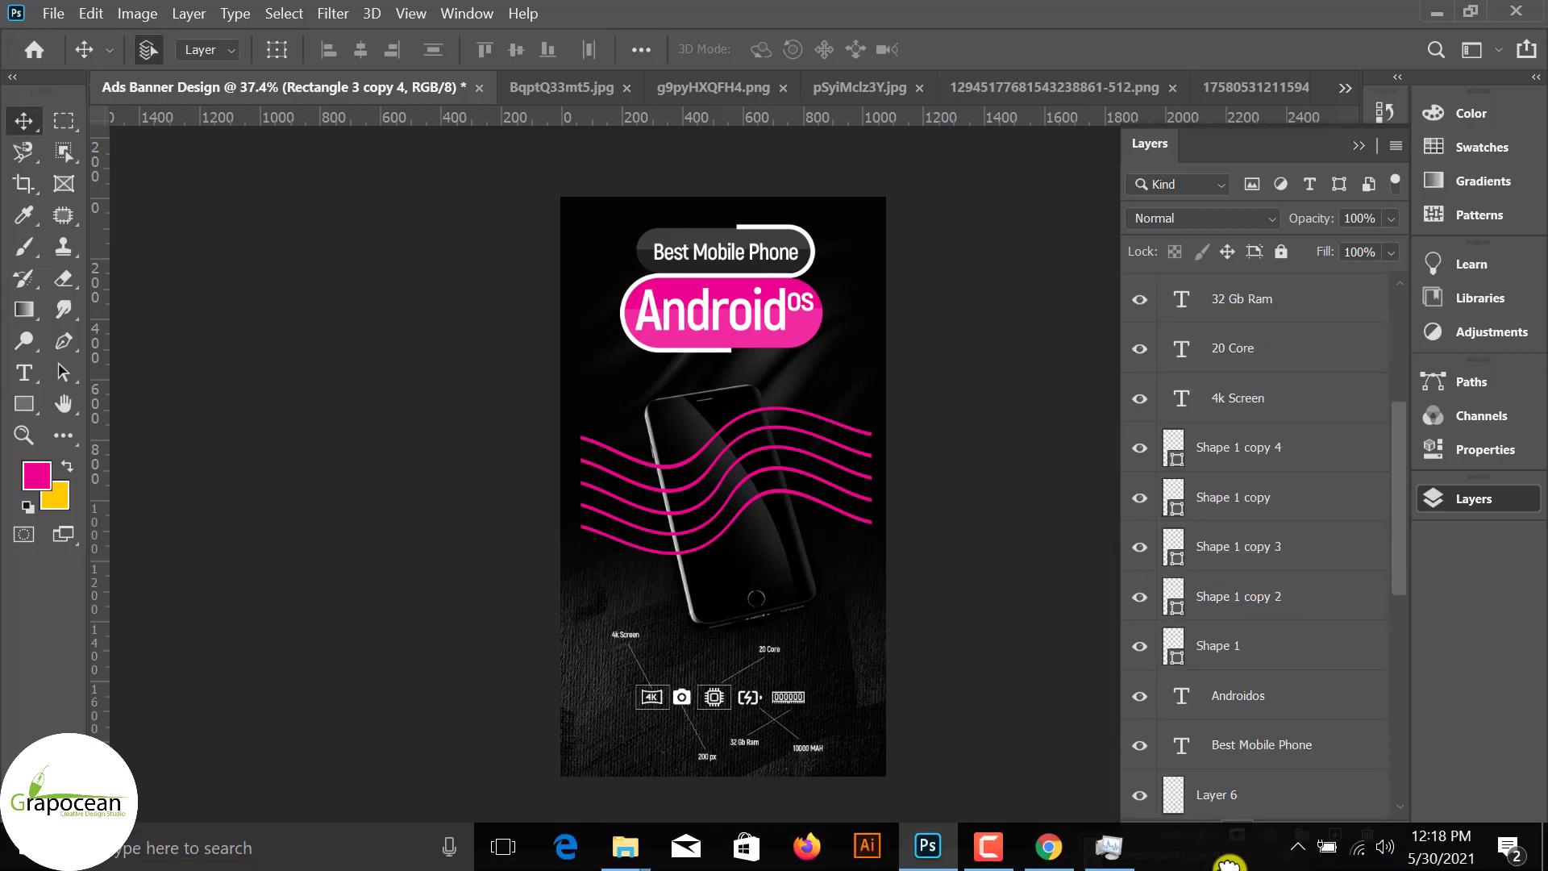
left_click_drag(1230, 863, 1227, 633)
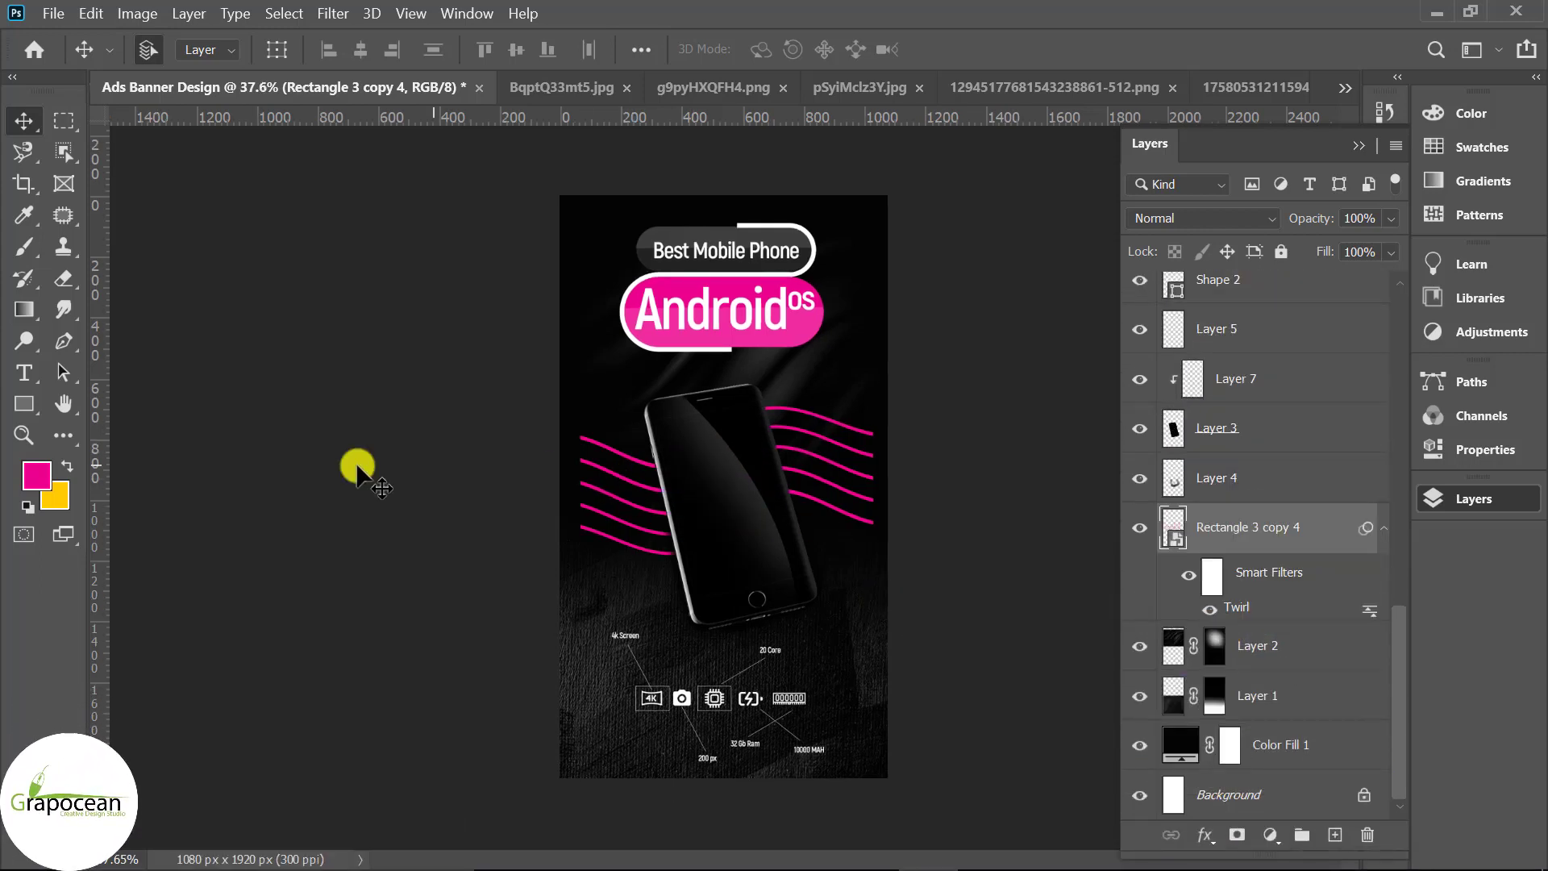
Step: Draw a magenta-filled bar across the spec icon row
left_click(26, 403)
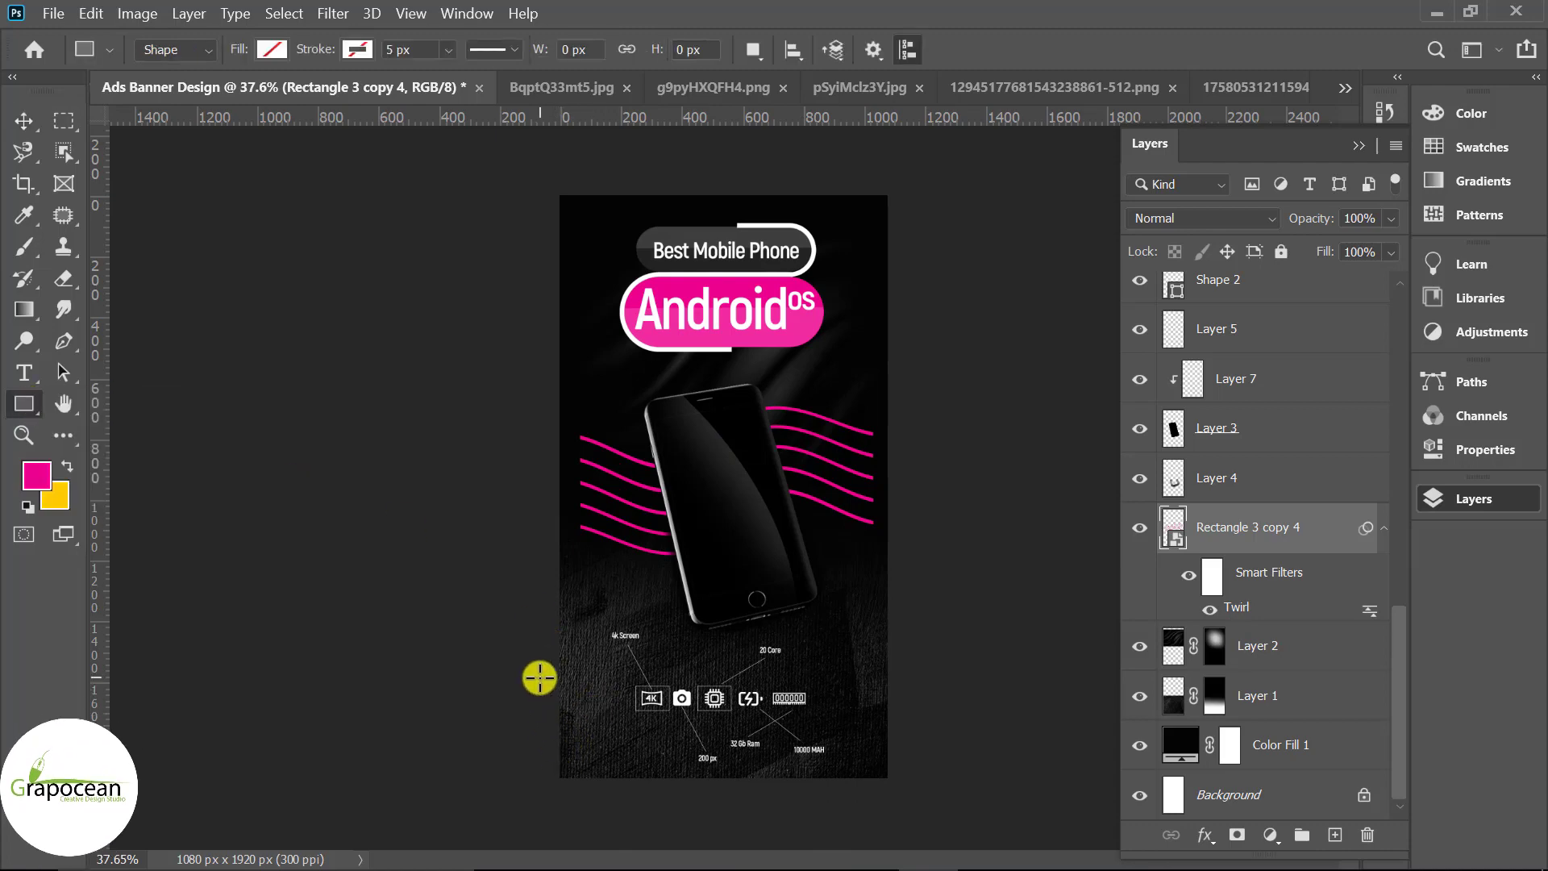
left_click_drag(535, 674, 913, 718)
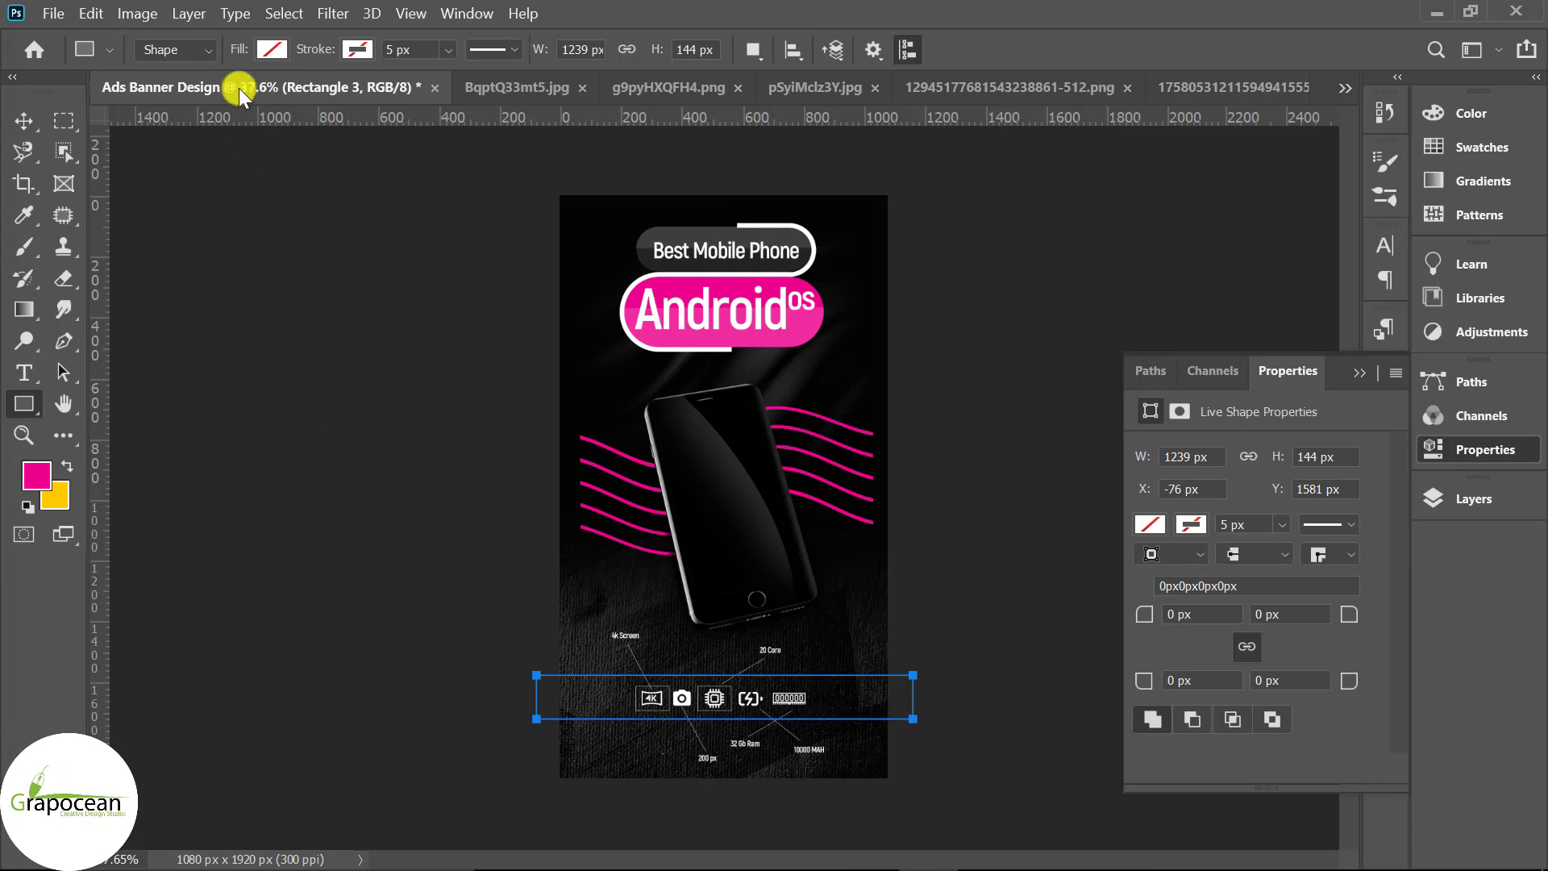
left_click(272, 49)
left_click(119, 178)
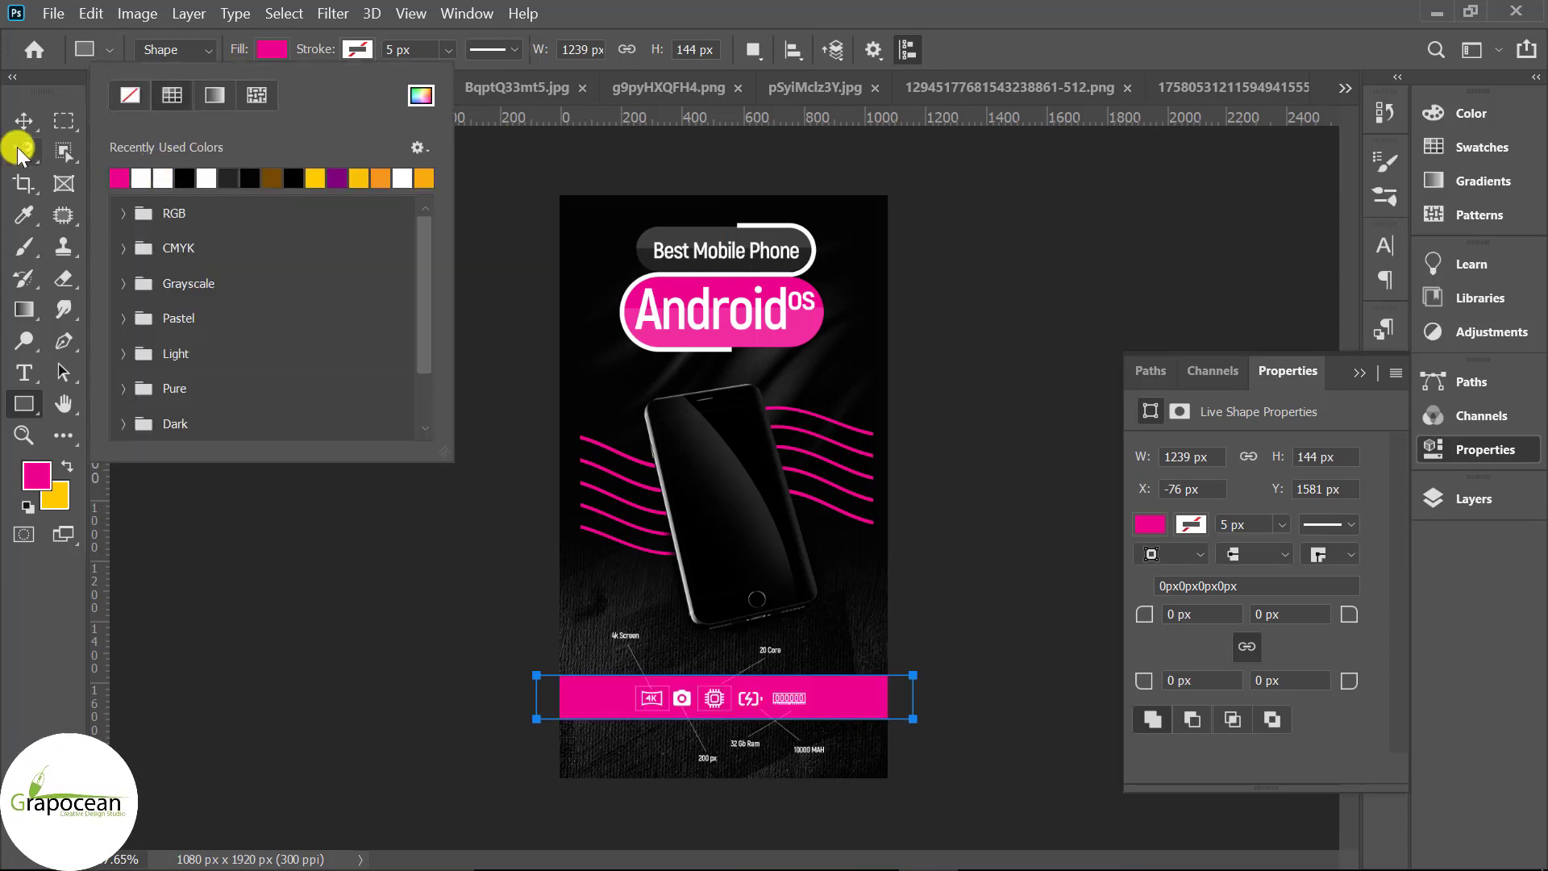
left_click(23, 120)
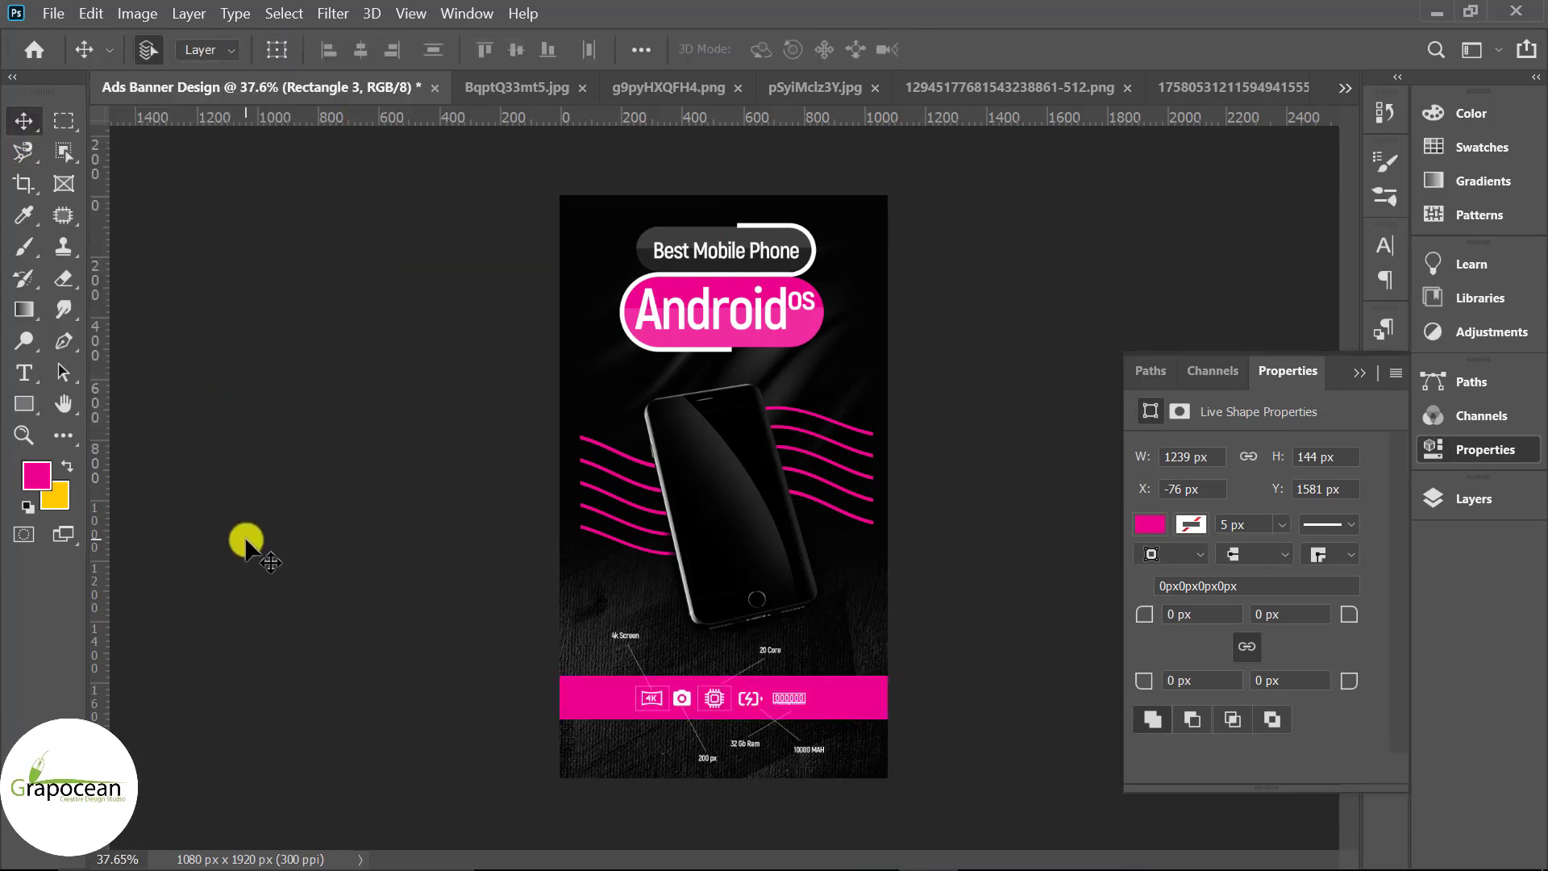
Step: Narrow the magenta bar to a 693 px pill with 72 px rounded corners
scroll(1017, 628, "down", 3)
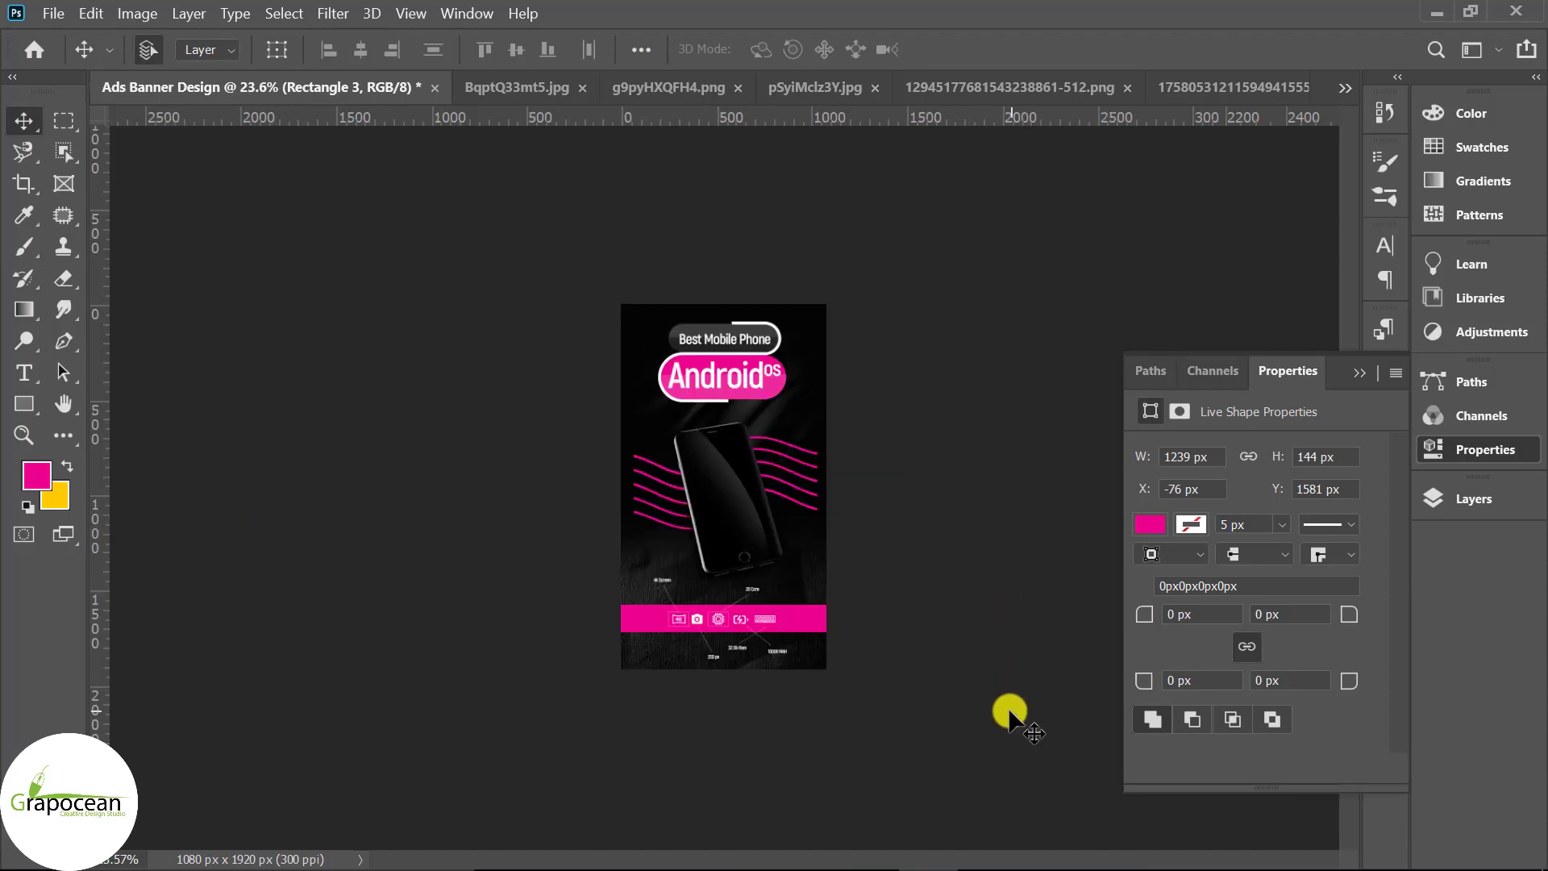
scroll(945, 713, "up", 1)
scroll(945, 713, "up", 1)
scroll(945, 711, "up", 1)
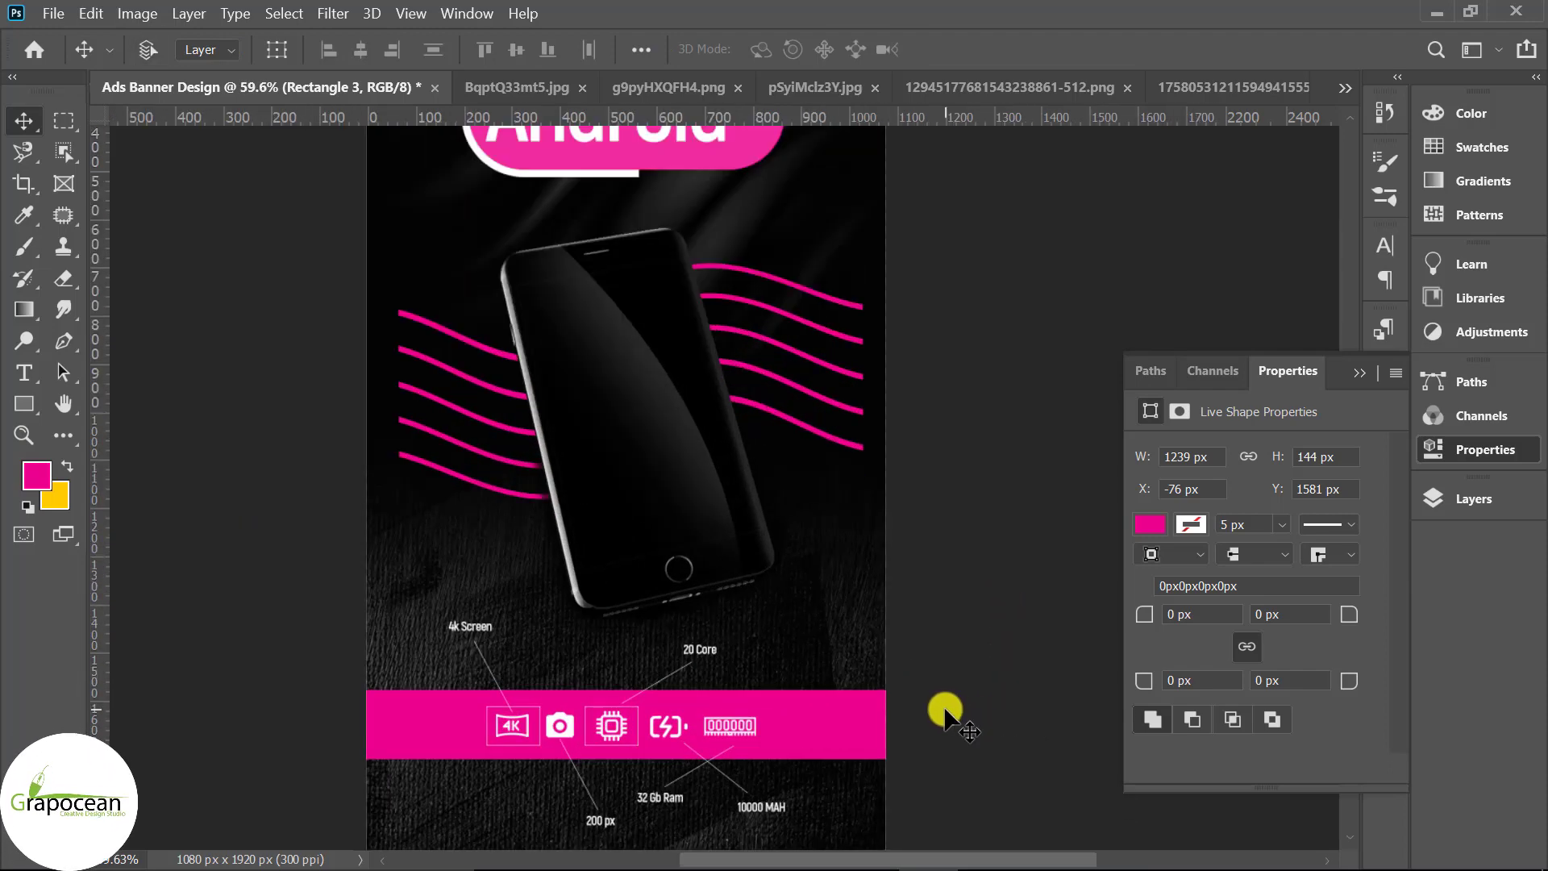
left_click(850, 728)
key("ctrl+t")
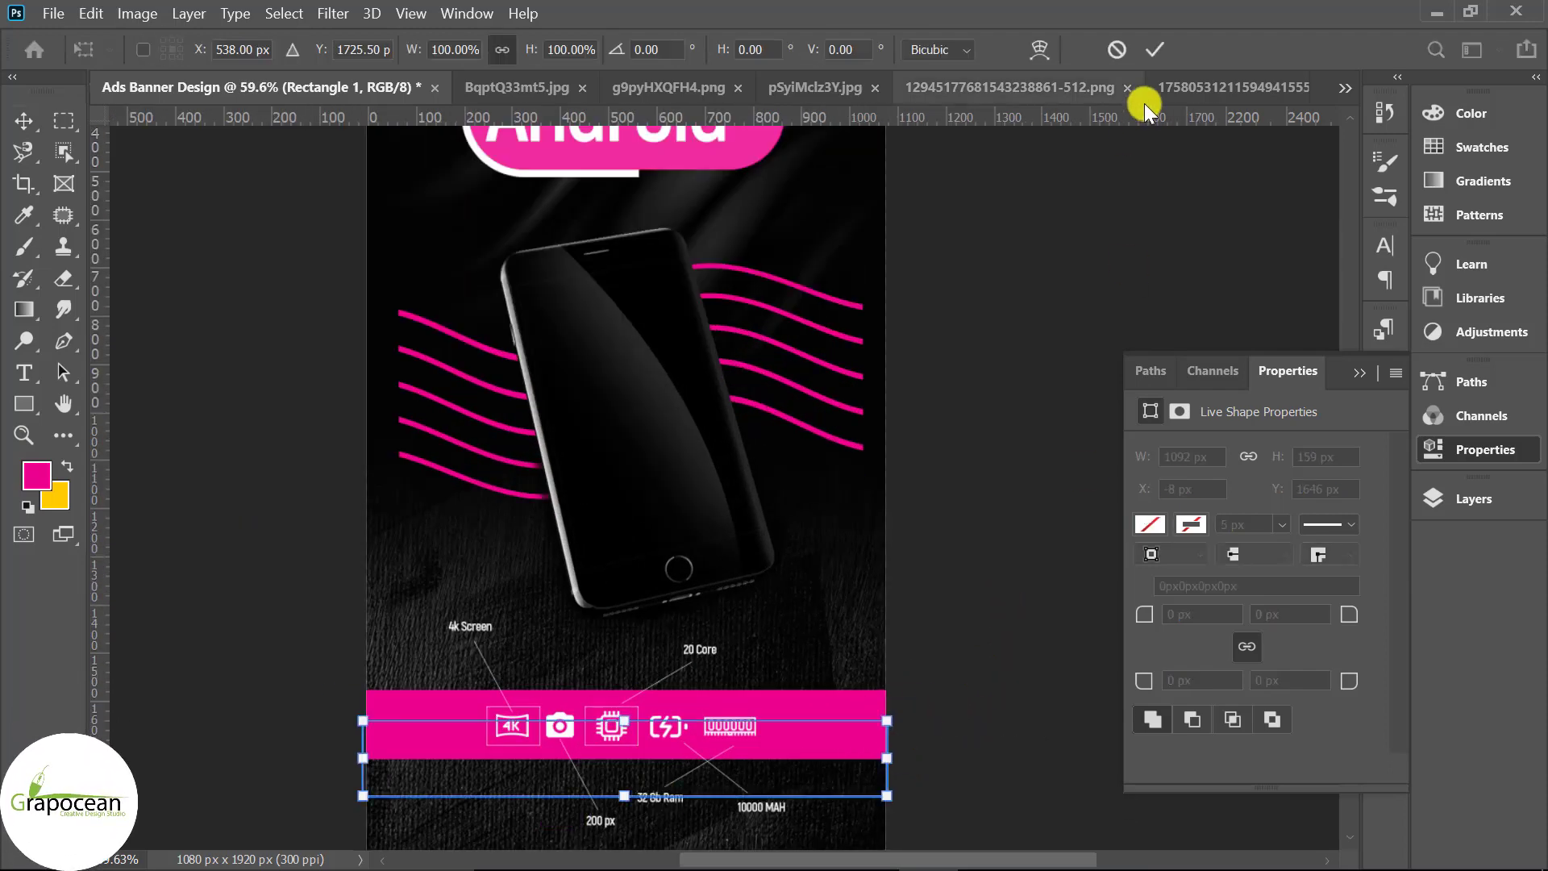
left_click(1159, 49)
key("ctrl+t")
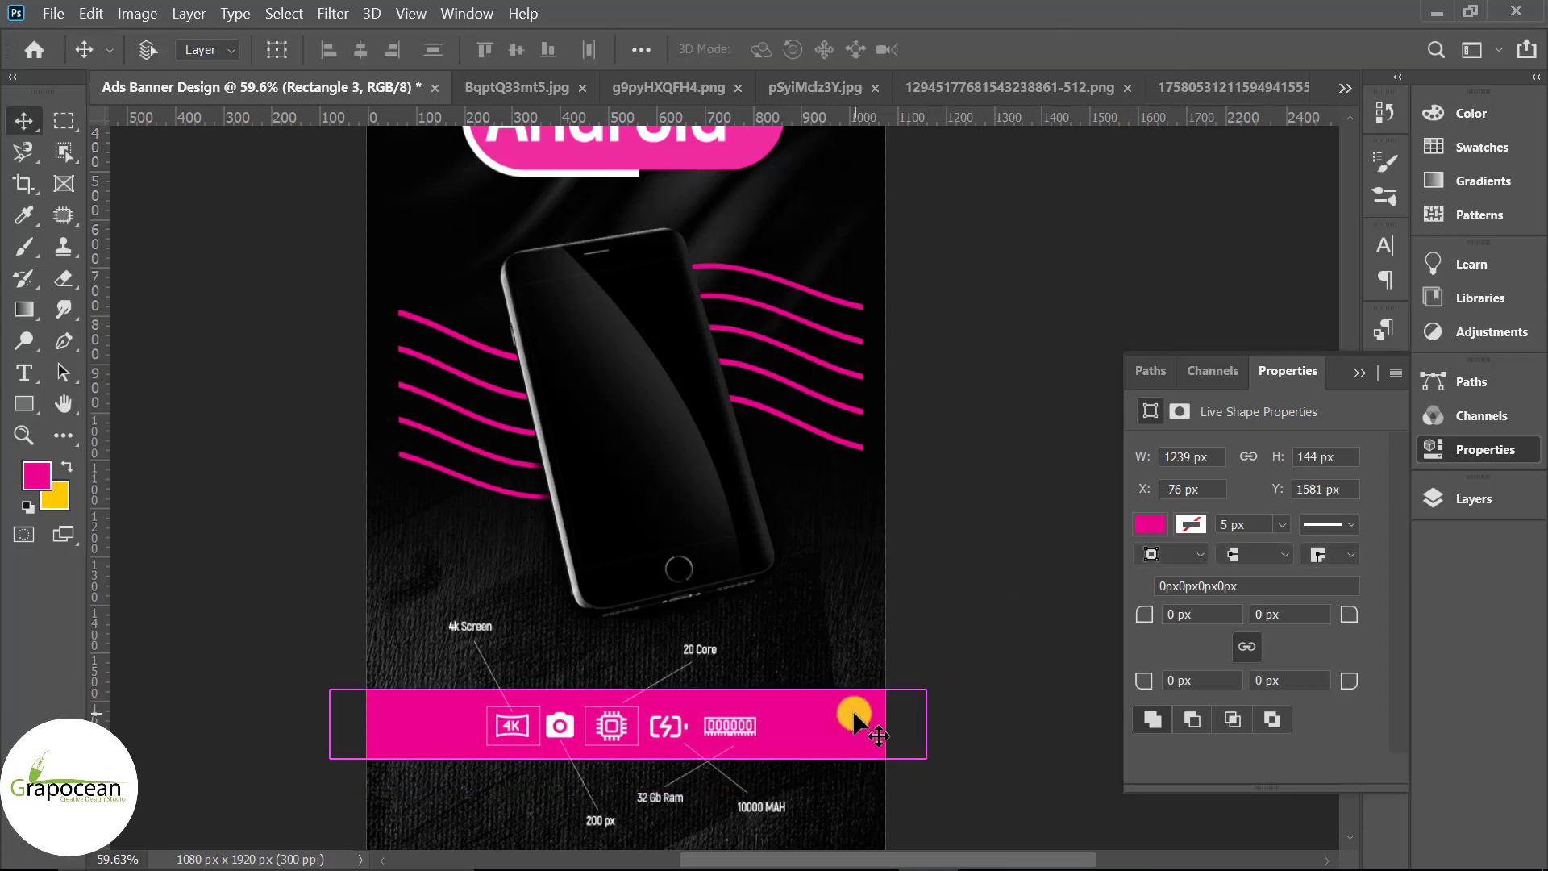
left_click_drag(925, 724, 834, 723)
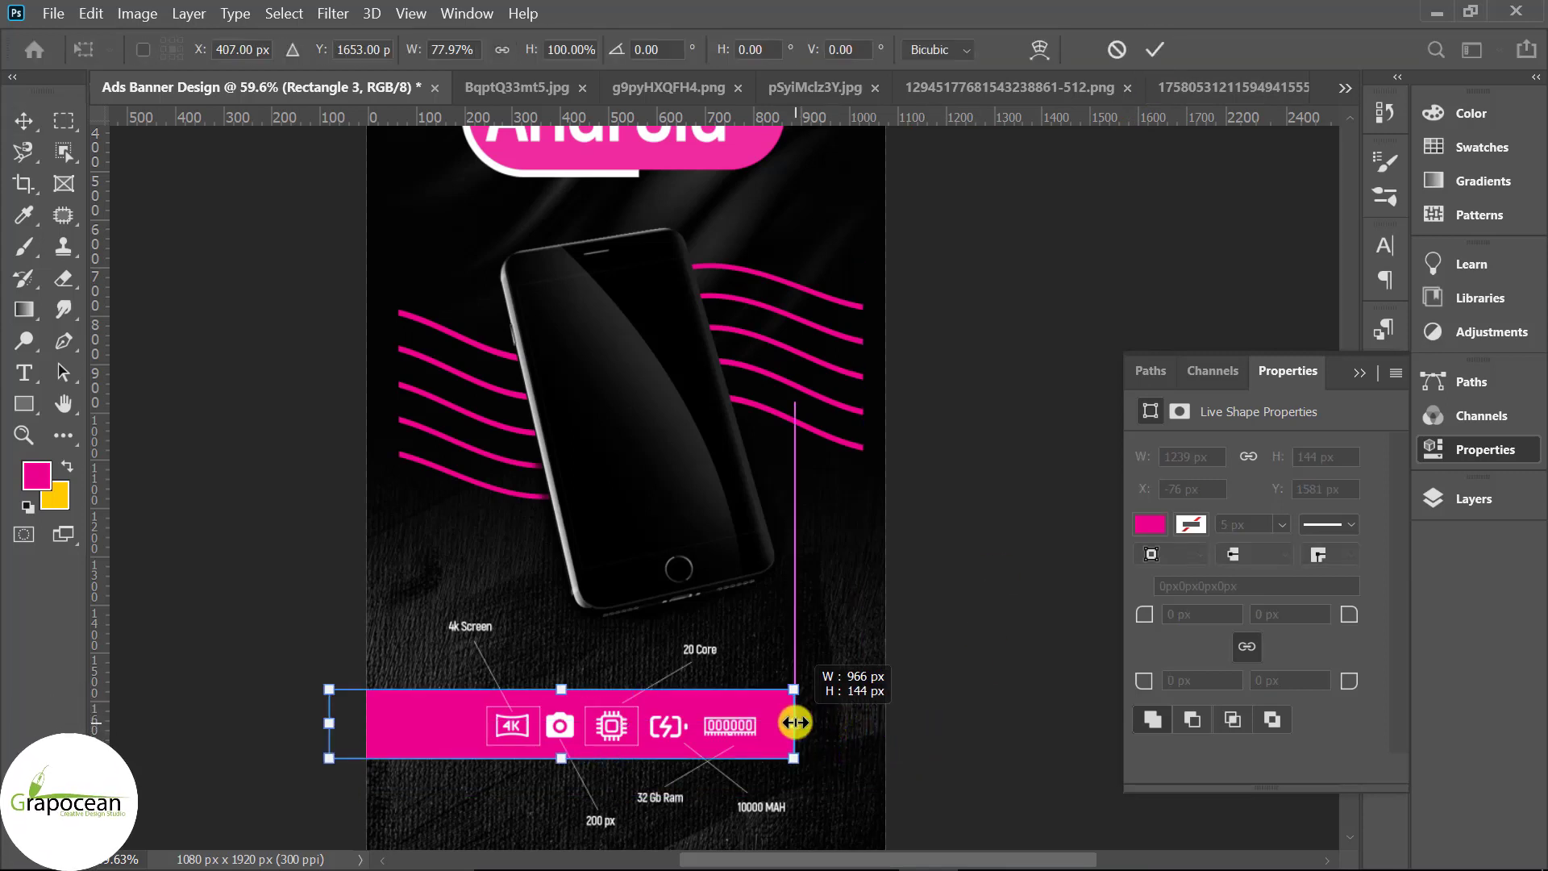
left_click_drag(329, 723, 459, 731)
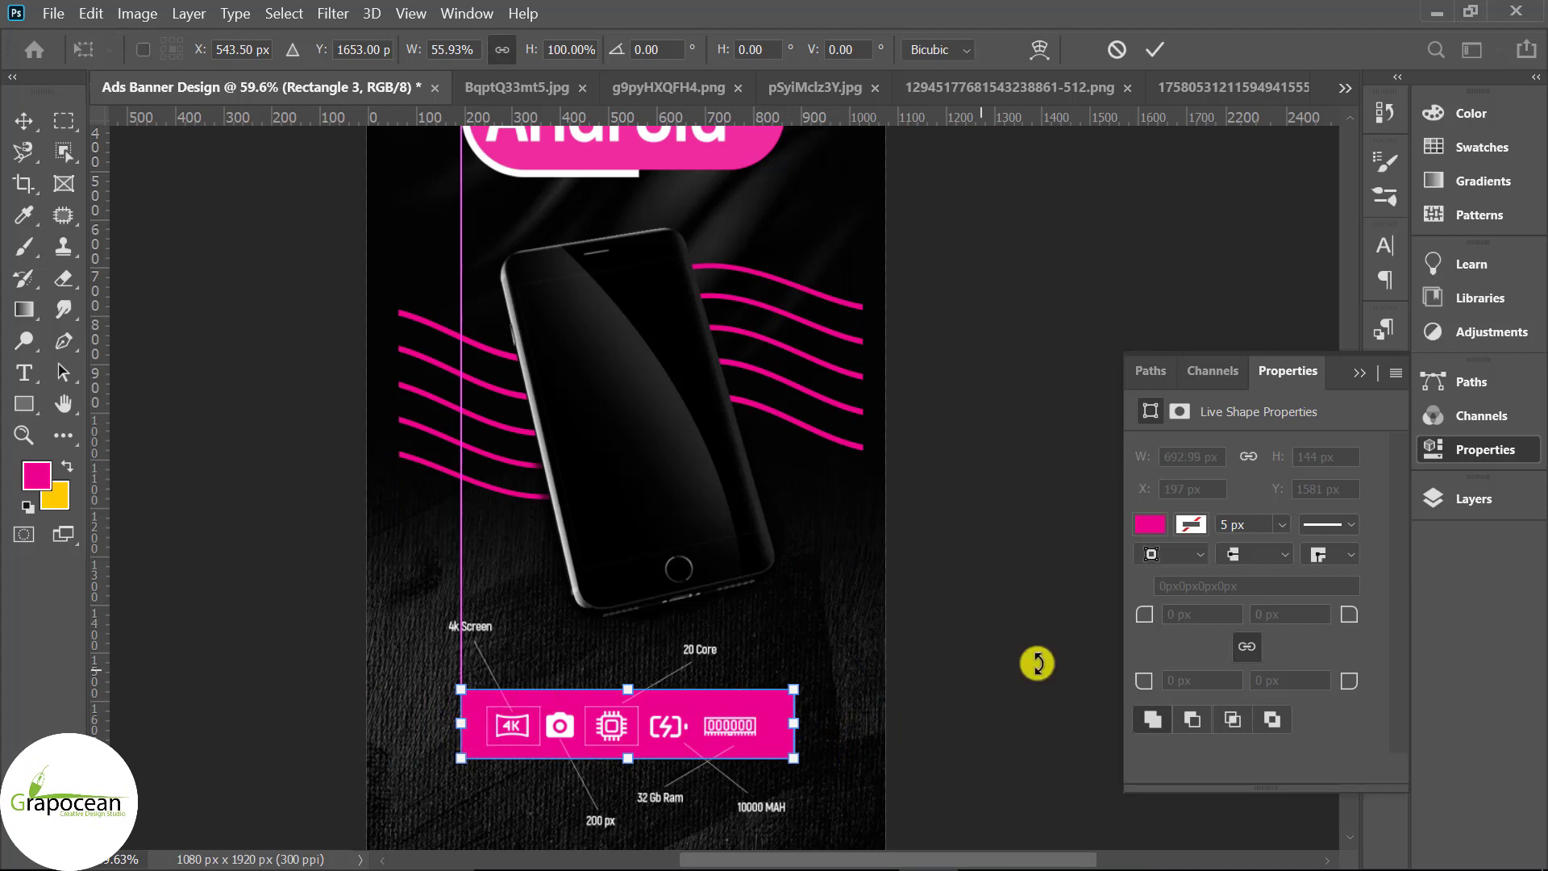
left_click(1155, 49)
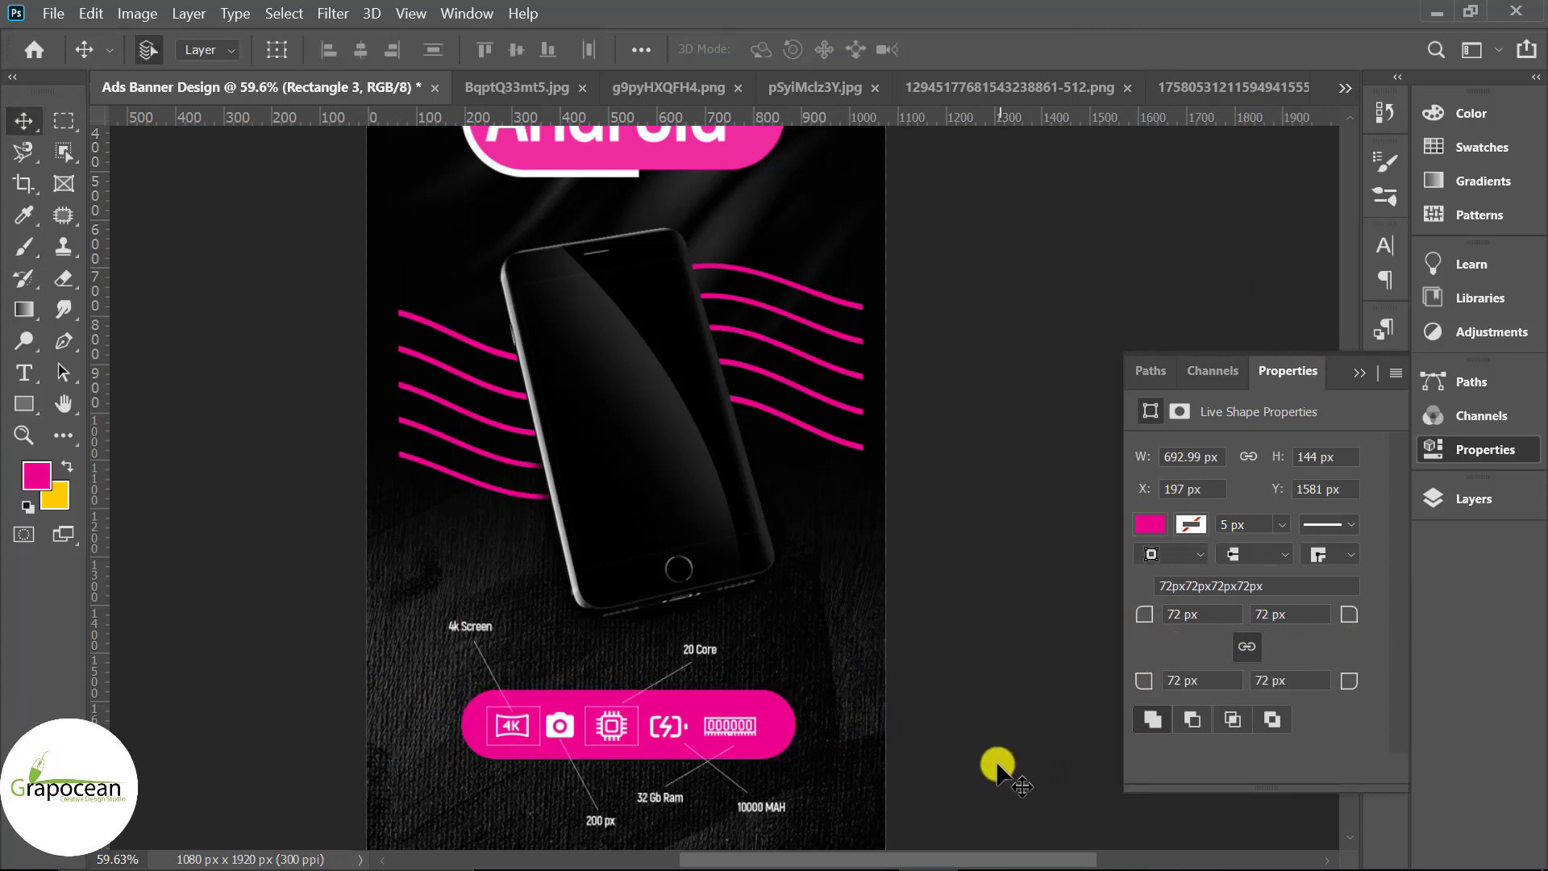
Step: Deselect the bar and review the assembled banner
left_click(995, 782)
scroll(903, 782, "down", 5)
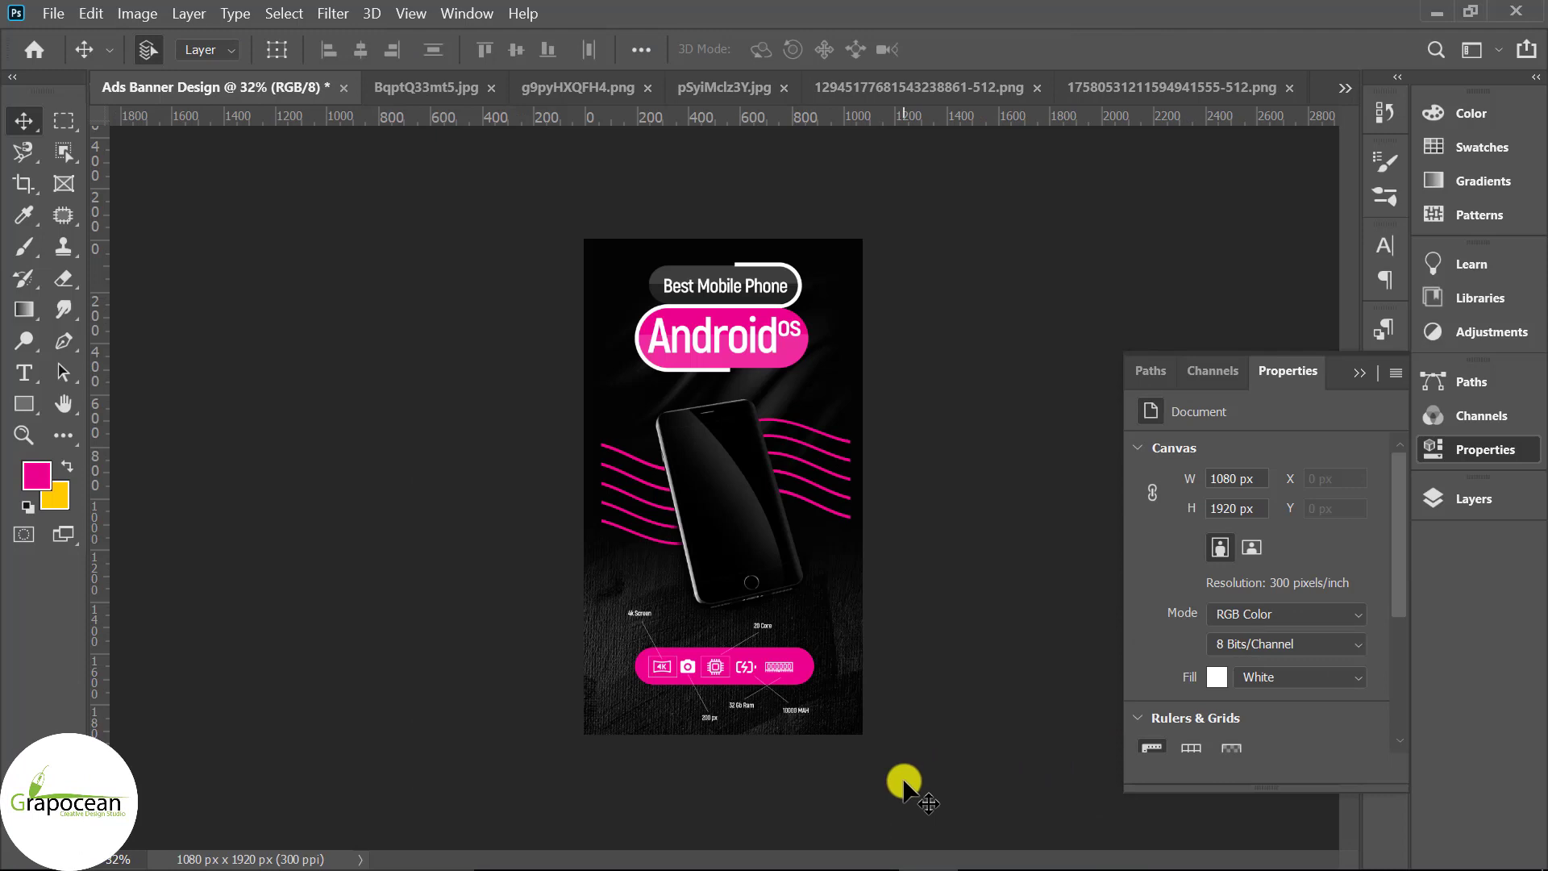
scroll(905, 783, "down", 1)
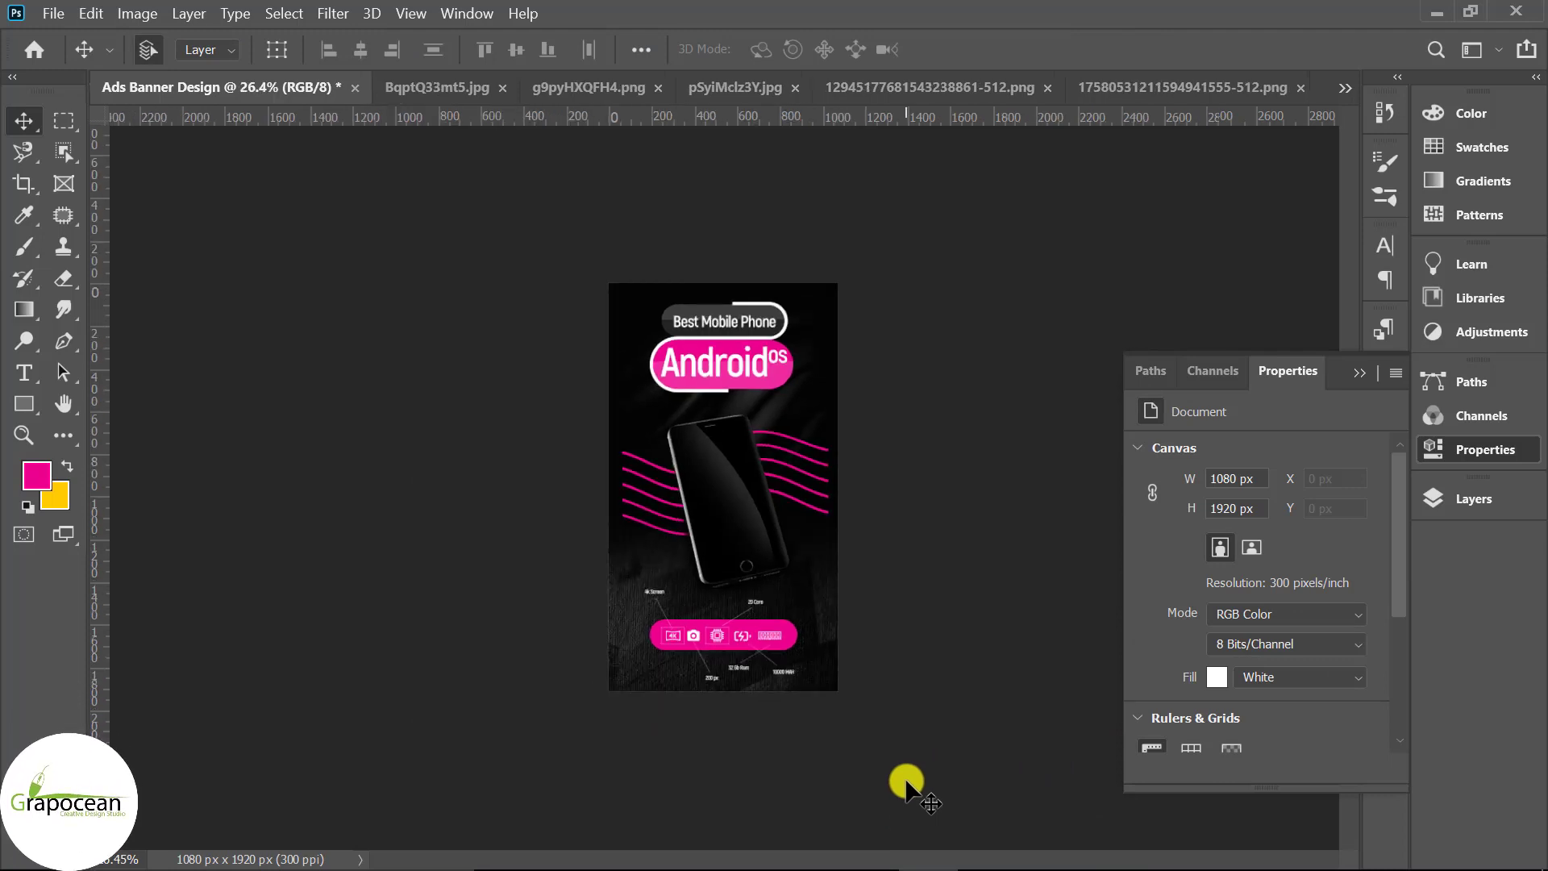